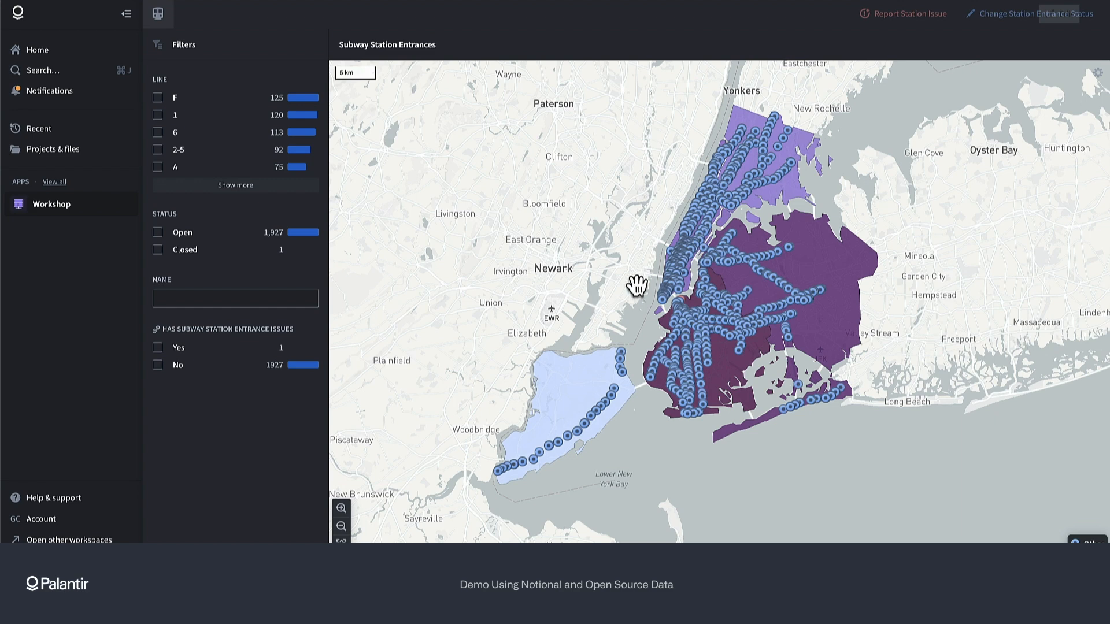
Step: Filter the subway station entrances on the map to line 6
left_click_drag(603, 217, 520, 201)
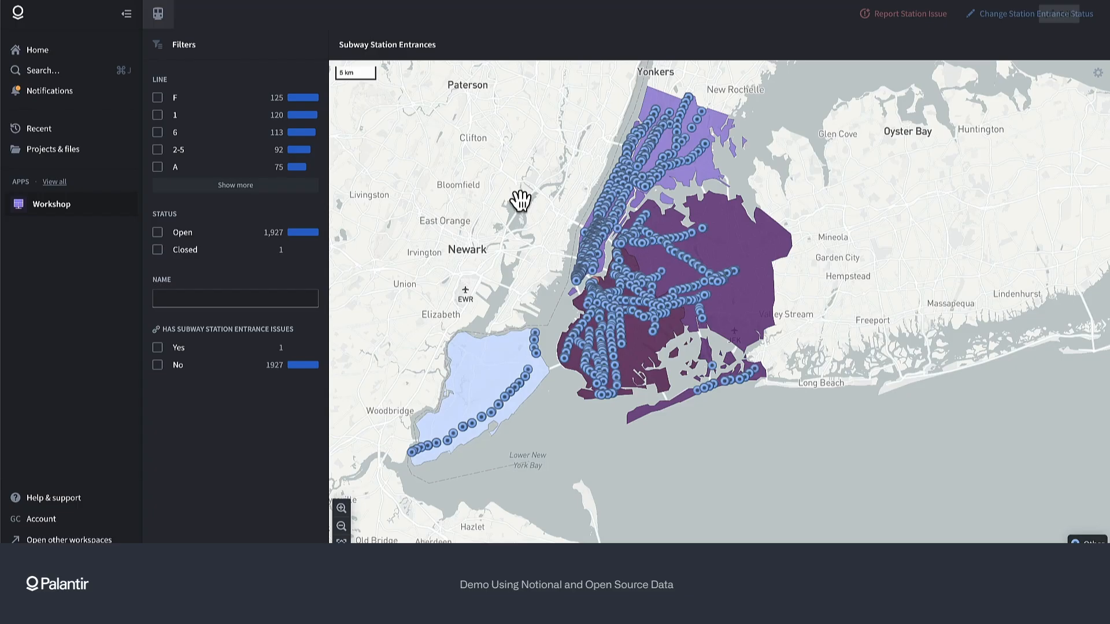
scroll(469, 255, "up", 3)
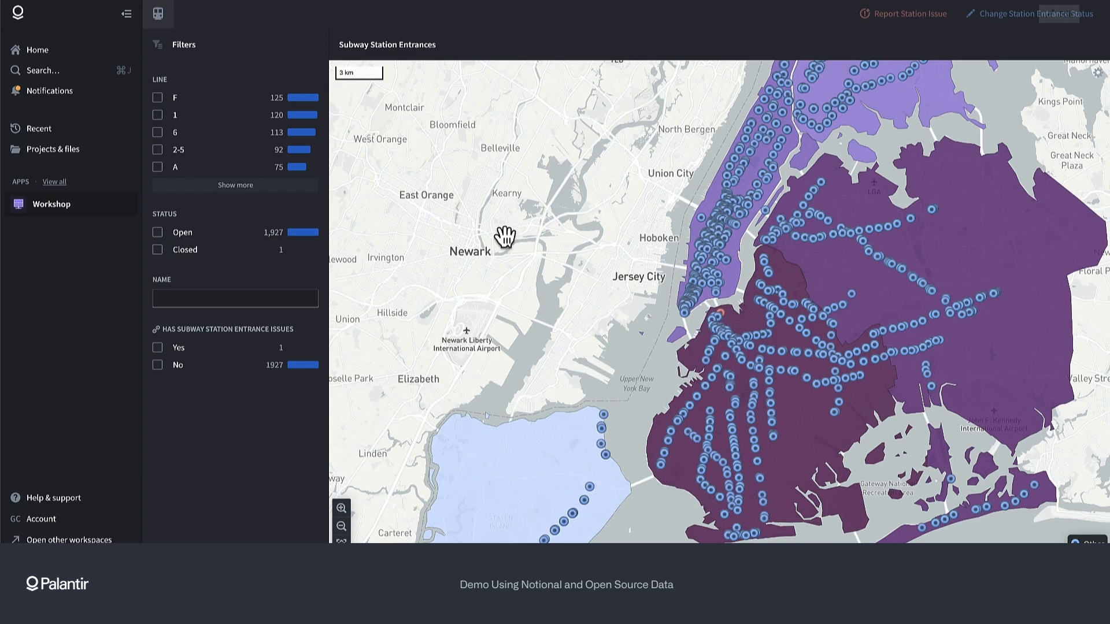
left_click_drag(578, 196, 488, 198)
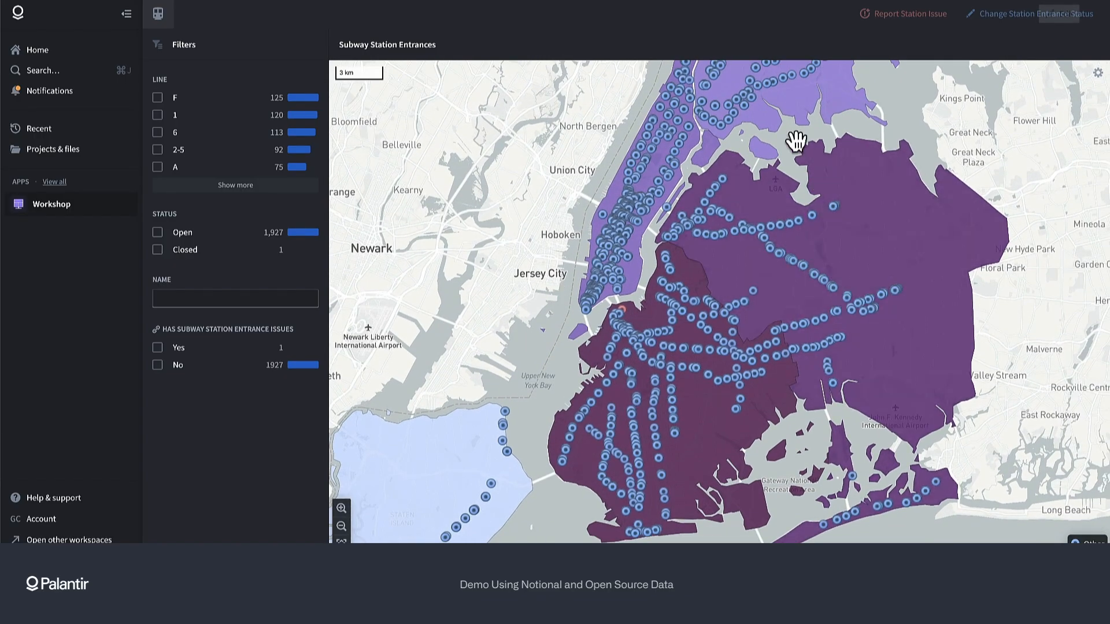
mouse_move(775, 154)
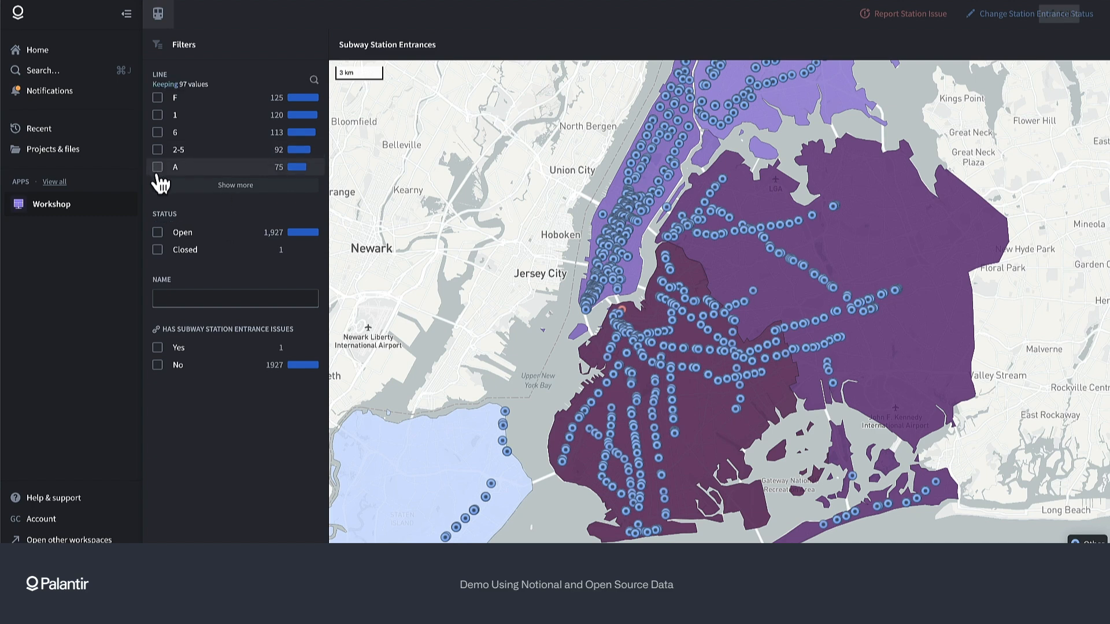
left_click(158, 133)
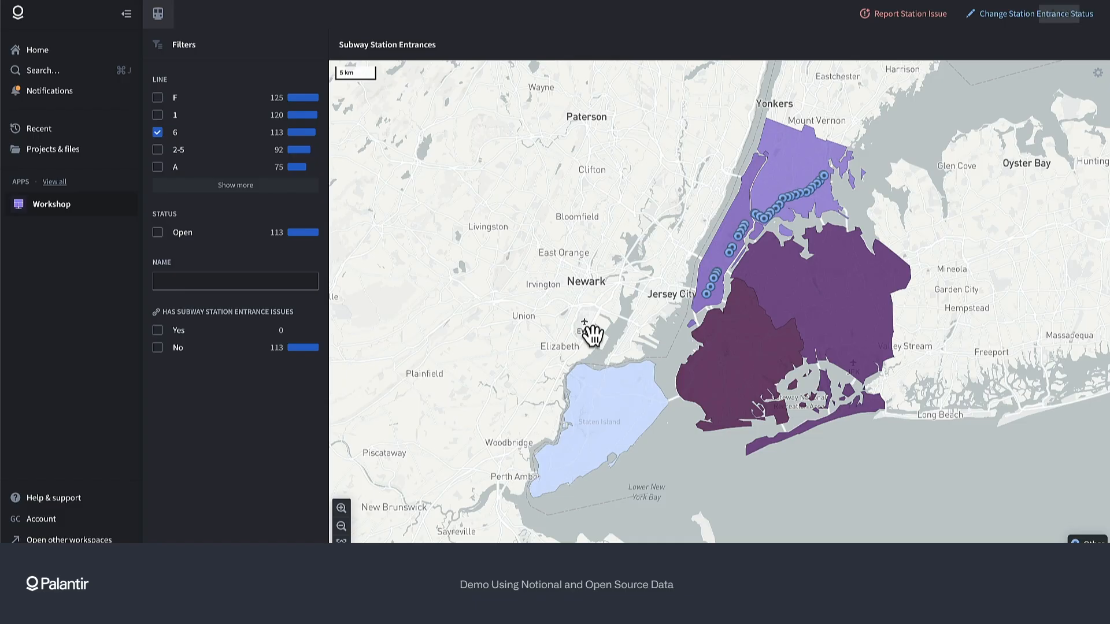
Step: Select the Lexington Ave & 77th St at SE corner entrance on the Manhattan part of the map
left_click_drag(769, 285, 658, 350)
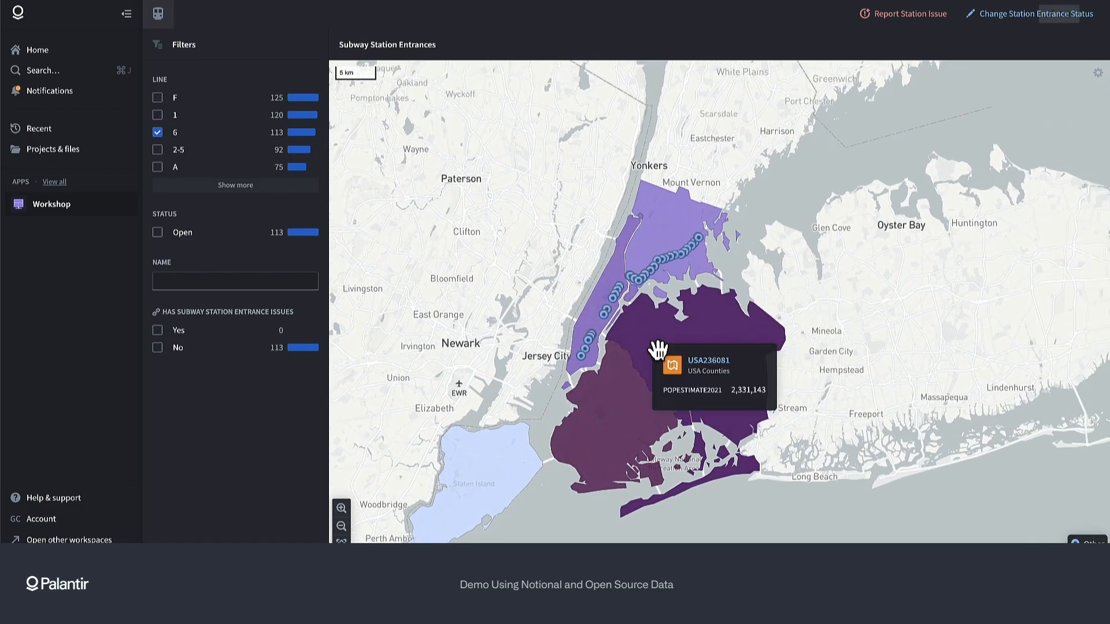
left_click_drag(555, 315, 588, 231)
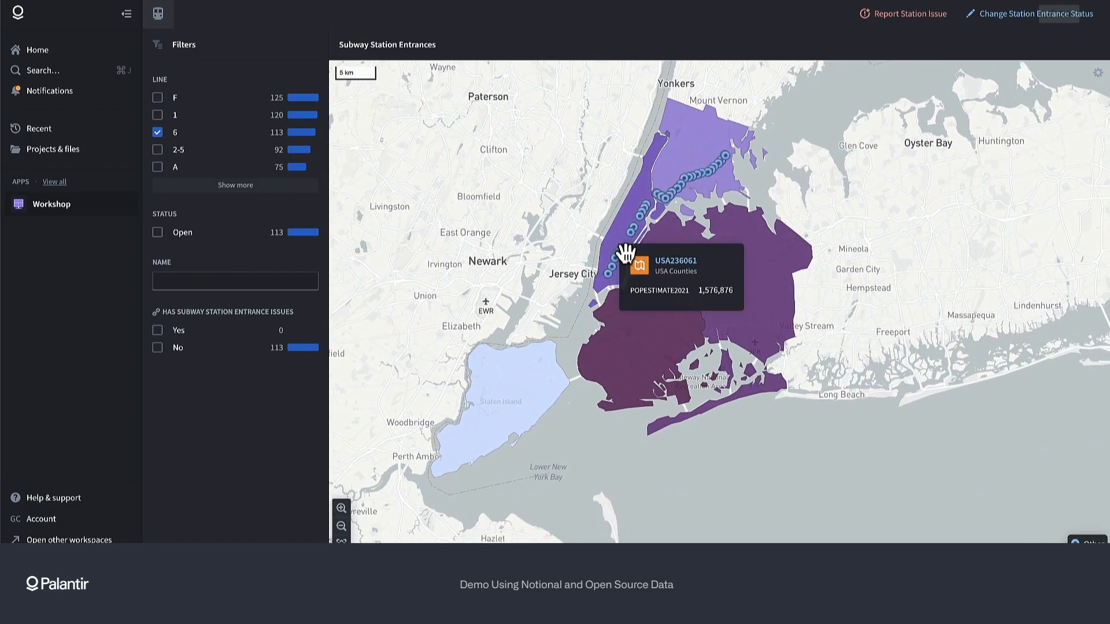
scroll(627, 253, "up", 5)
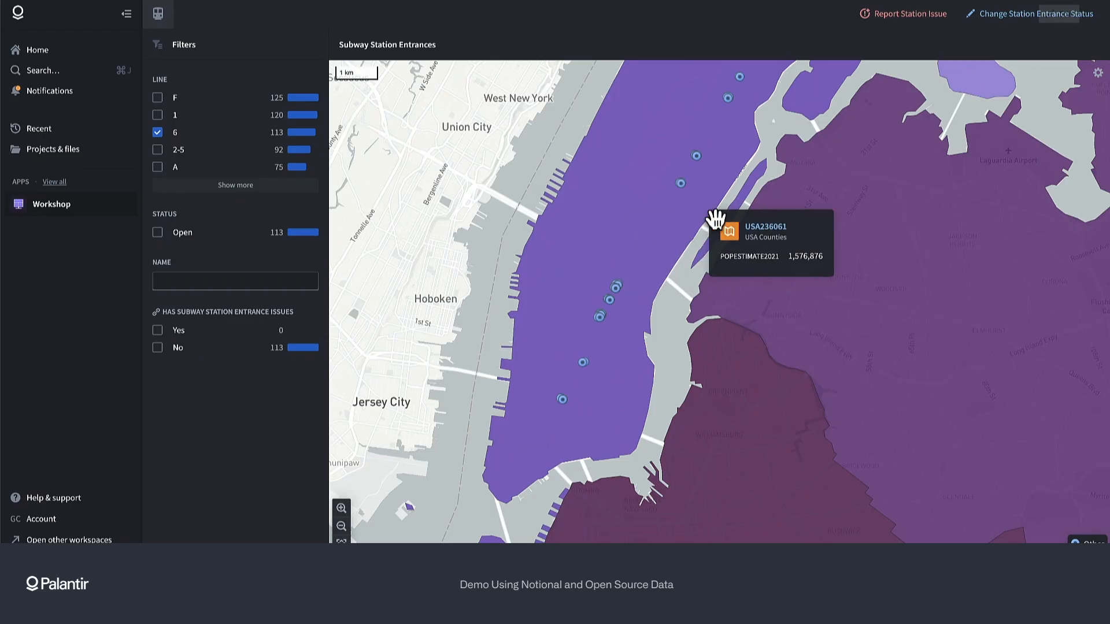
scroll(715, 218, "up", 3)
left_click_drag(637, 193, 613, 389)
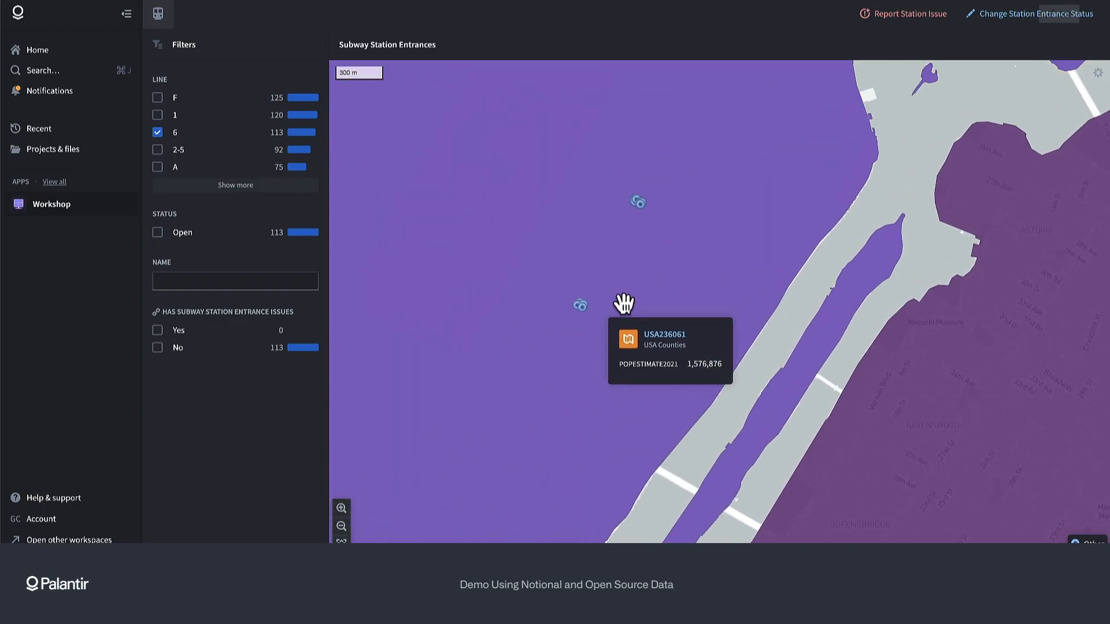
scroll(636, 280, "up", 5)
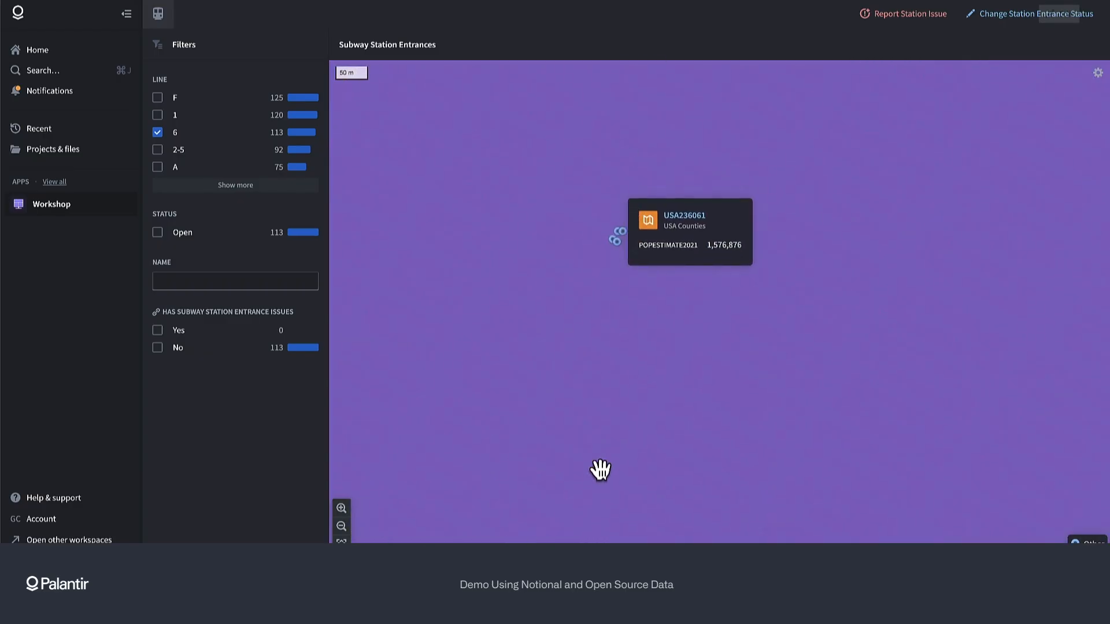
left_click(637, 249)
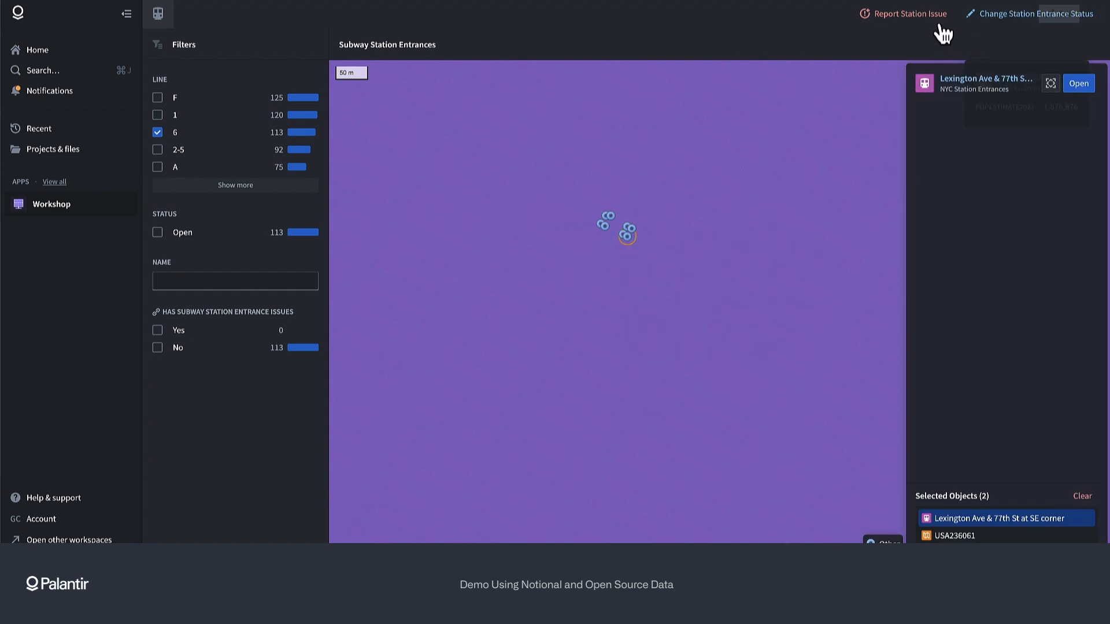
Step: Start an issue report for the selected station entrance with description "Fire" and priority High
left_click(917, 22)
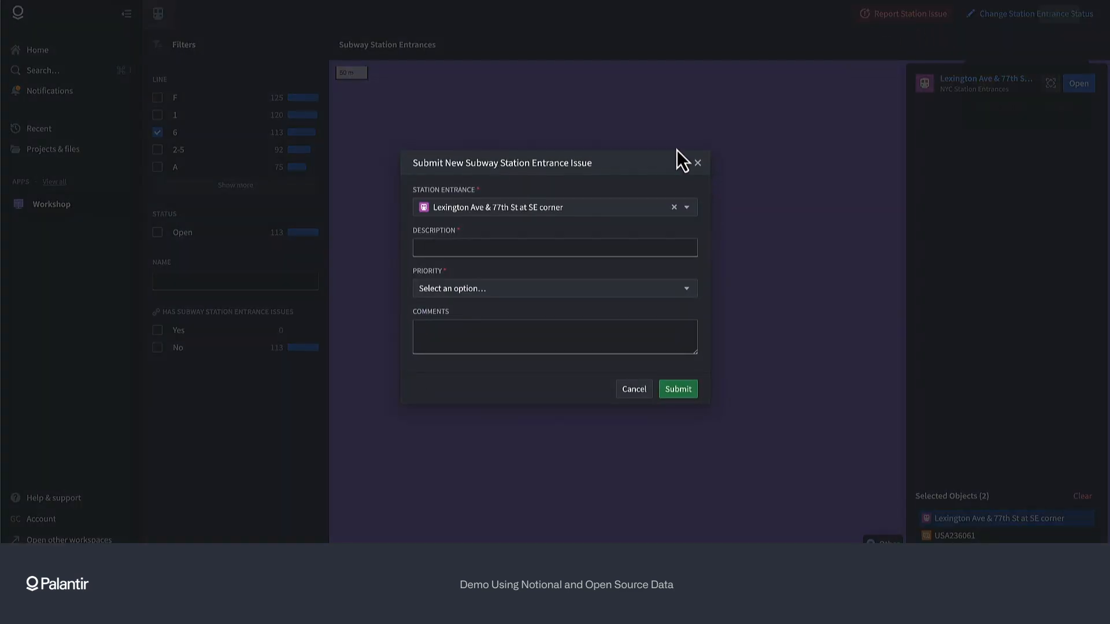
left_click(494, 247)
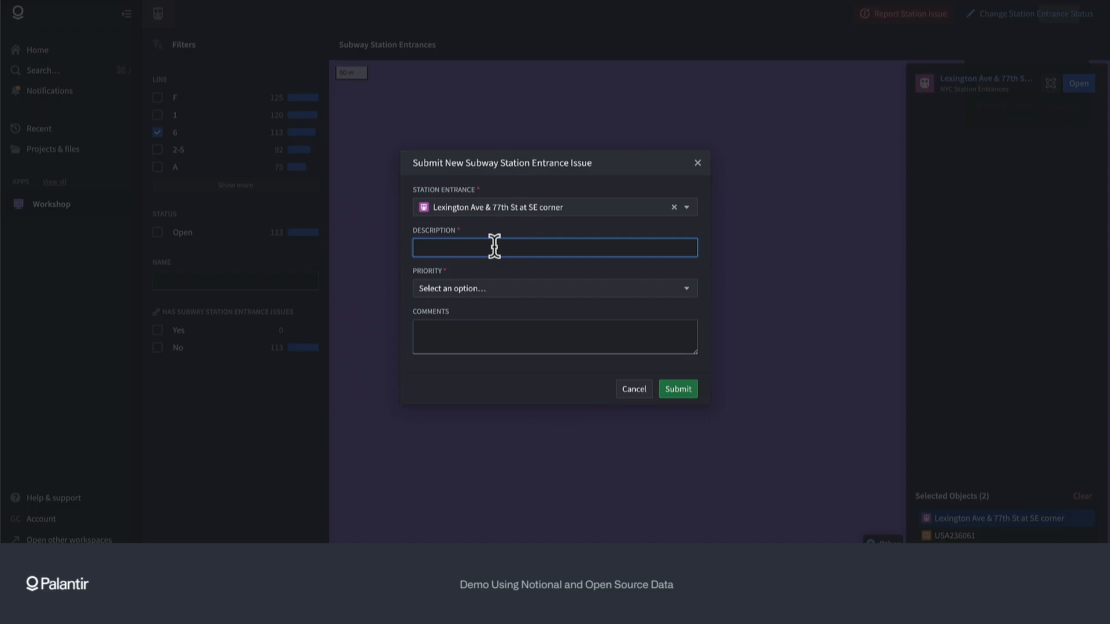
type("Fire")
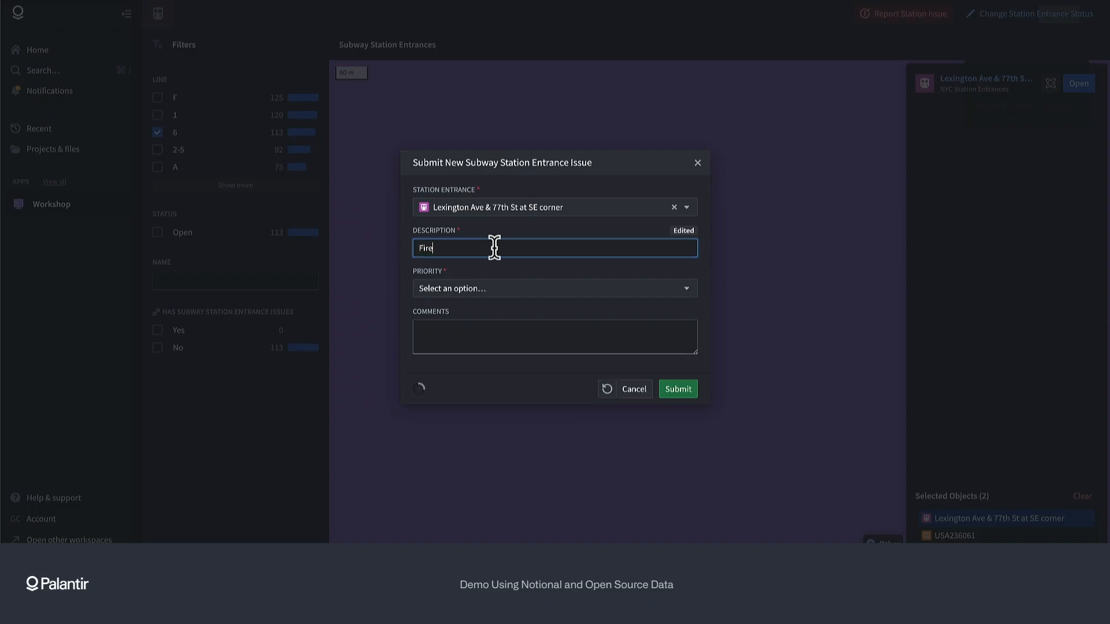
left_click(496, 298)
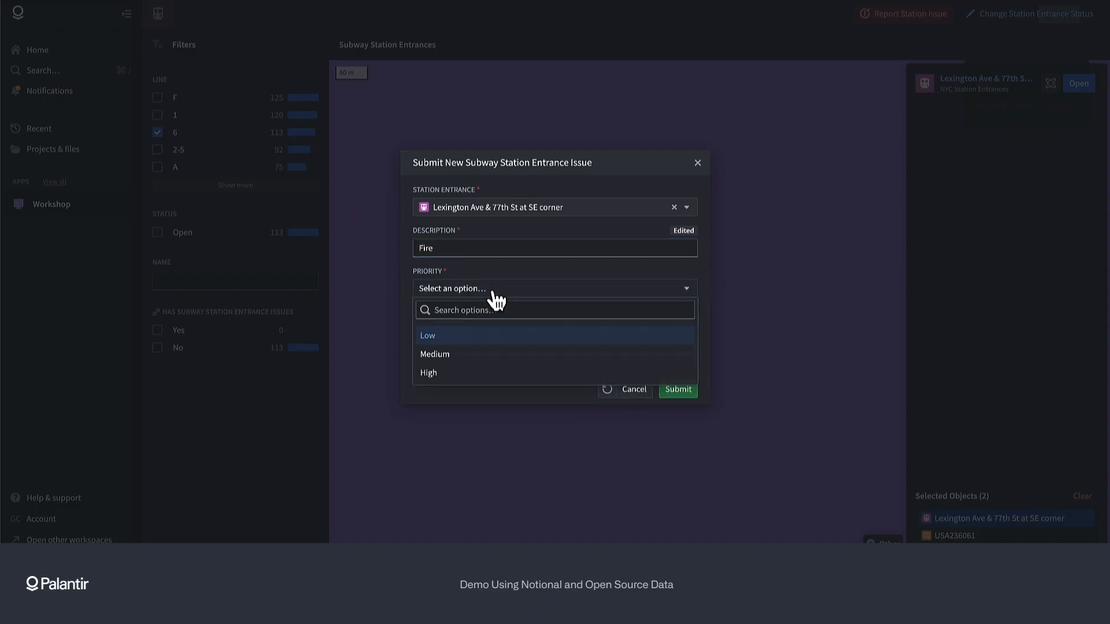
left_click(455, 375)
Step: Add the comment "Trashcan fire" to the issue report and submit it
left_click(456, 349)
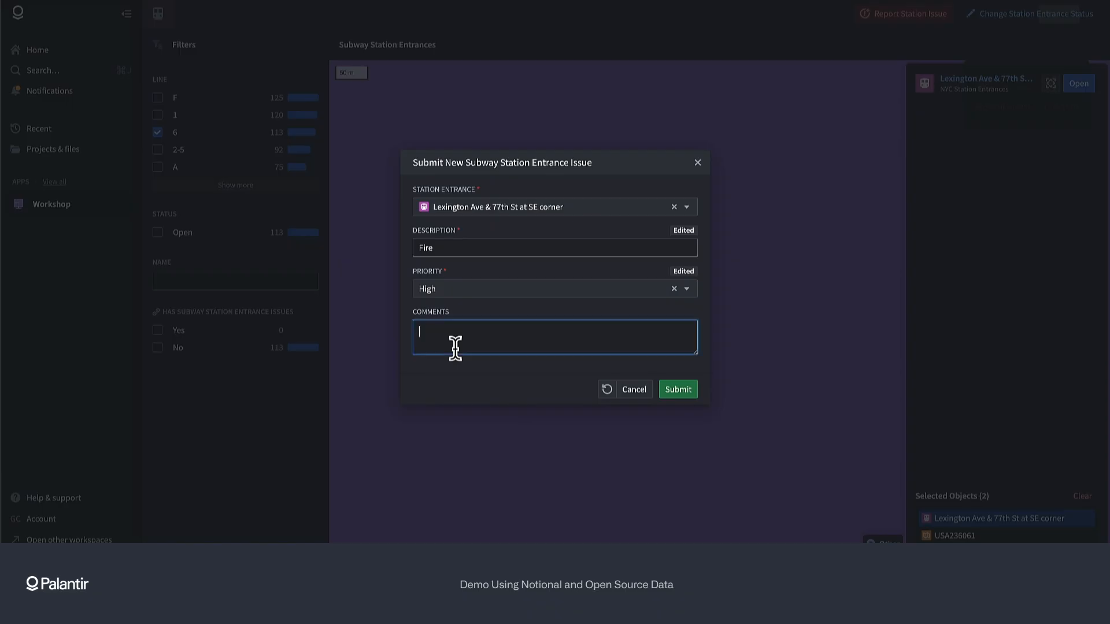
type("Trashc")
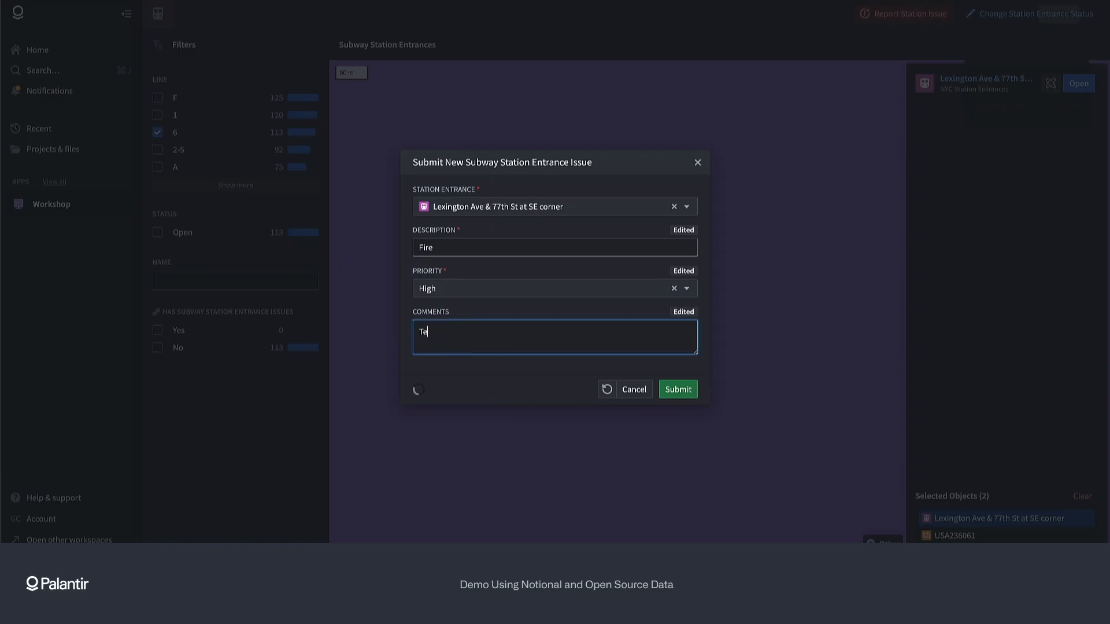
type("an fier")
key("BackSpace")
key("BackSpace")
key("BackSpace")
type("ire")
left_click(674, 392)
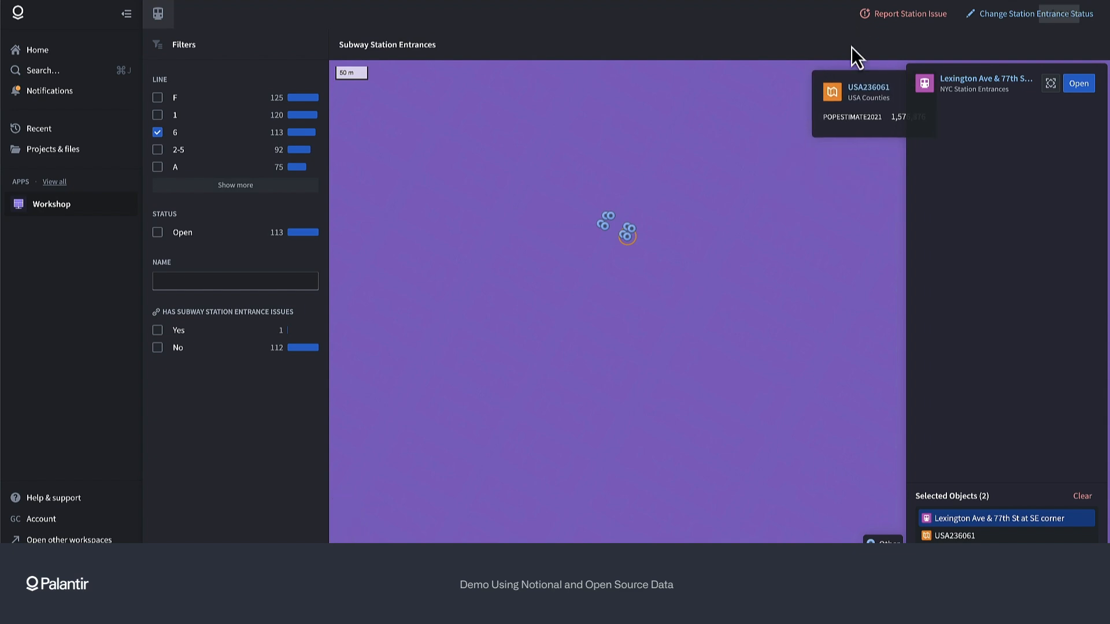
Step: Change the status of the Lexington Ave & 77th St at SE corner entrance to Closed and submit the change
left_click(1018, 17)
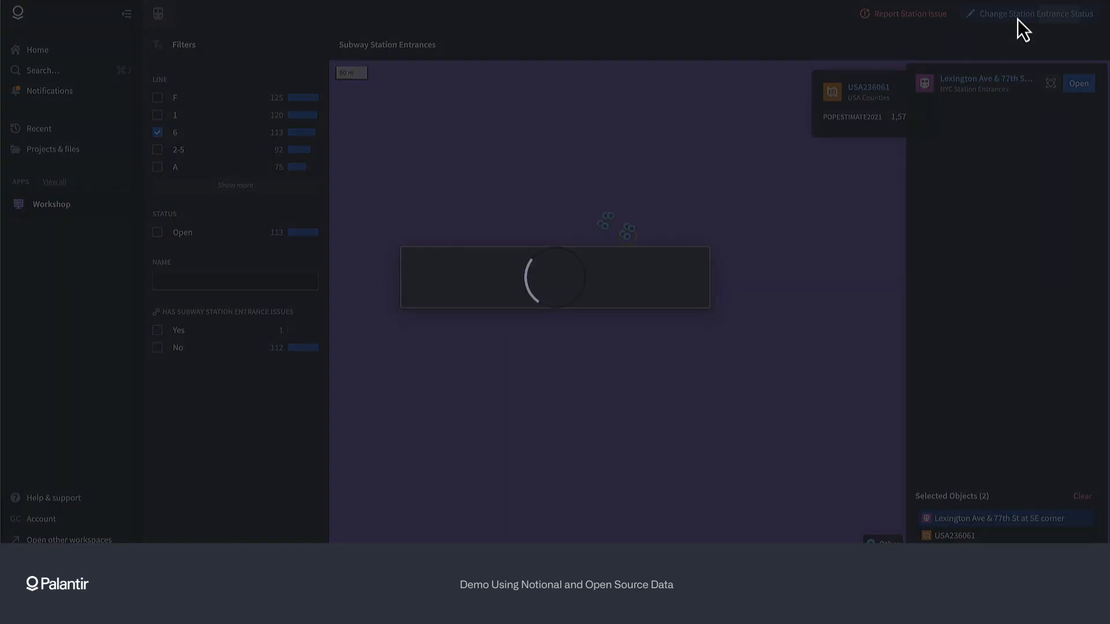
left_click(610, 299)
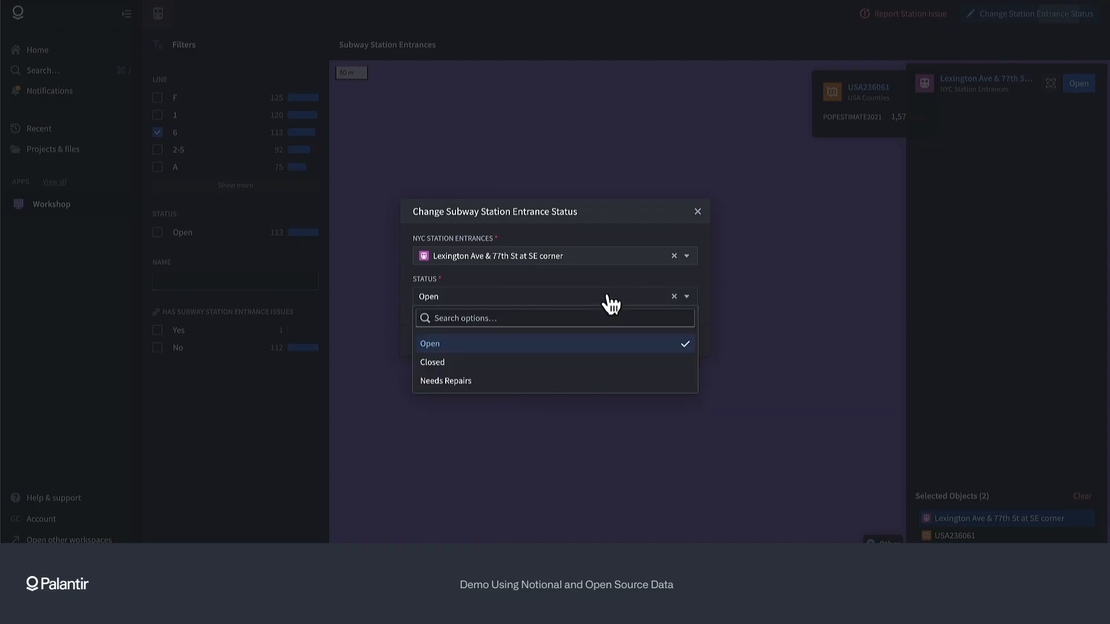
left_click(556, 364)
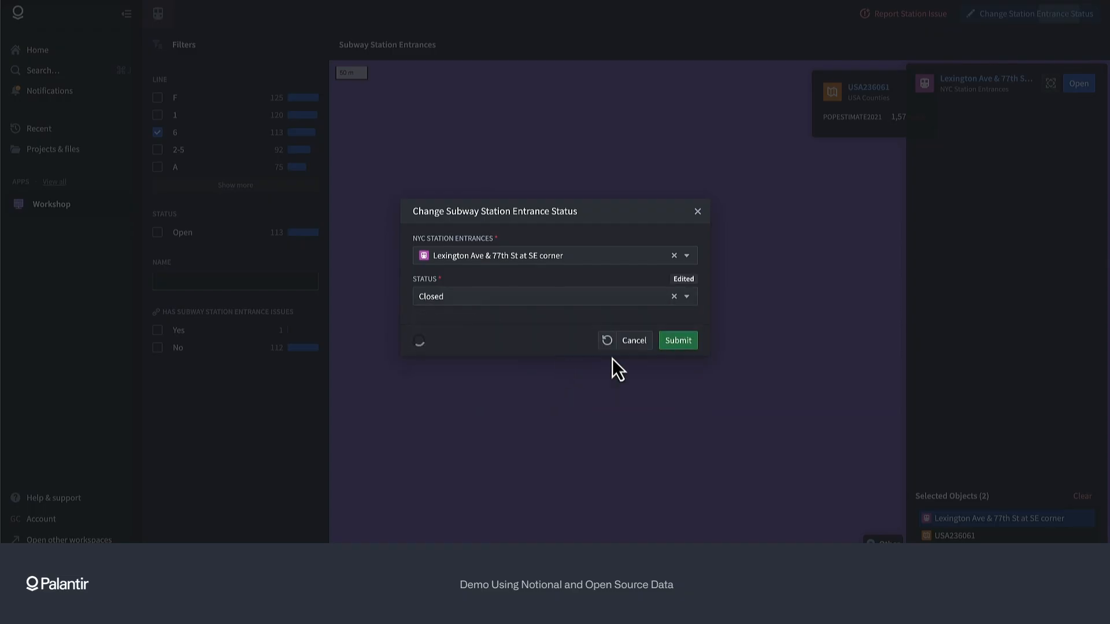
left_click(691, 346)
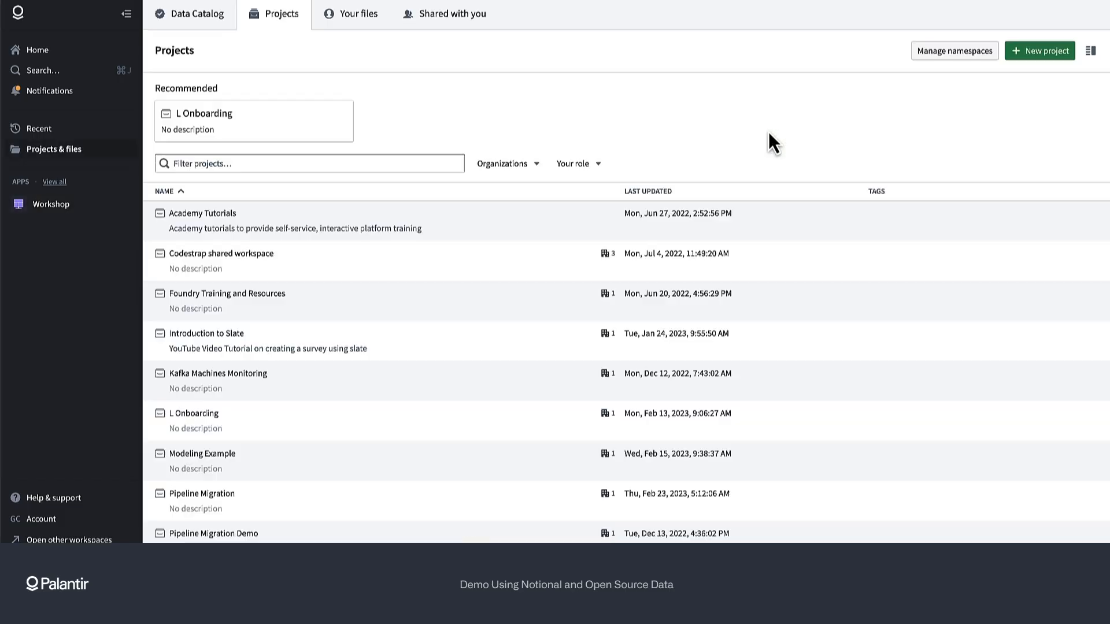
Step: Create a project named "Subway Station Issues Manager" in the Dev Relations Internal namespace and organization, with Viewer as default role
left_click(1026, 56)
type("Subway")
left_click(575, 282)
left_click(490, 334)
left_click(467, 379)
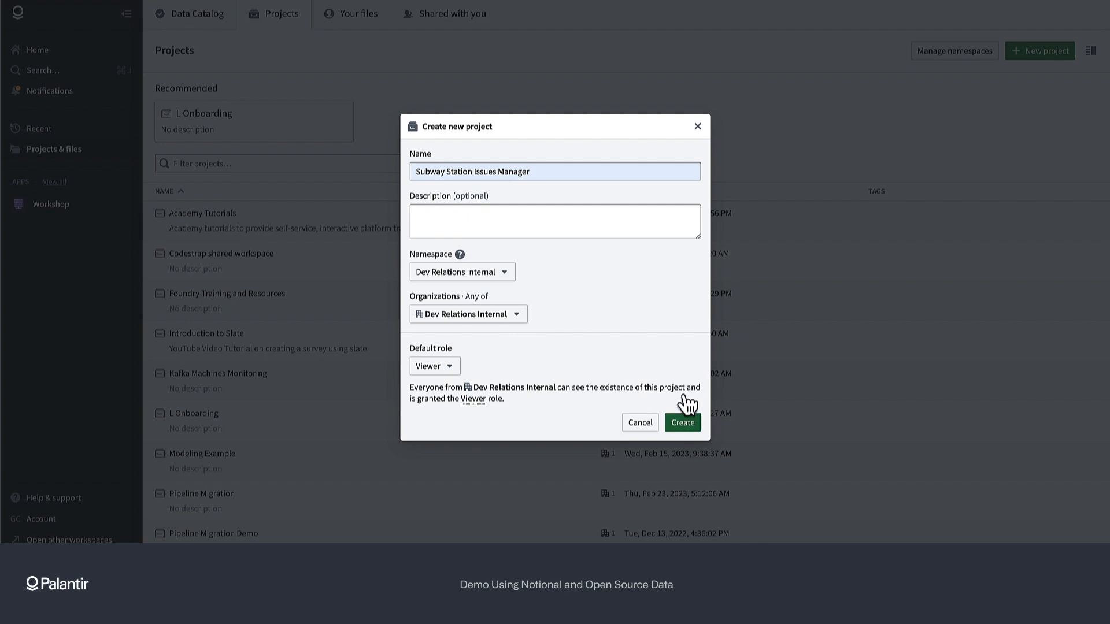
left_click(682, 421)
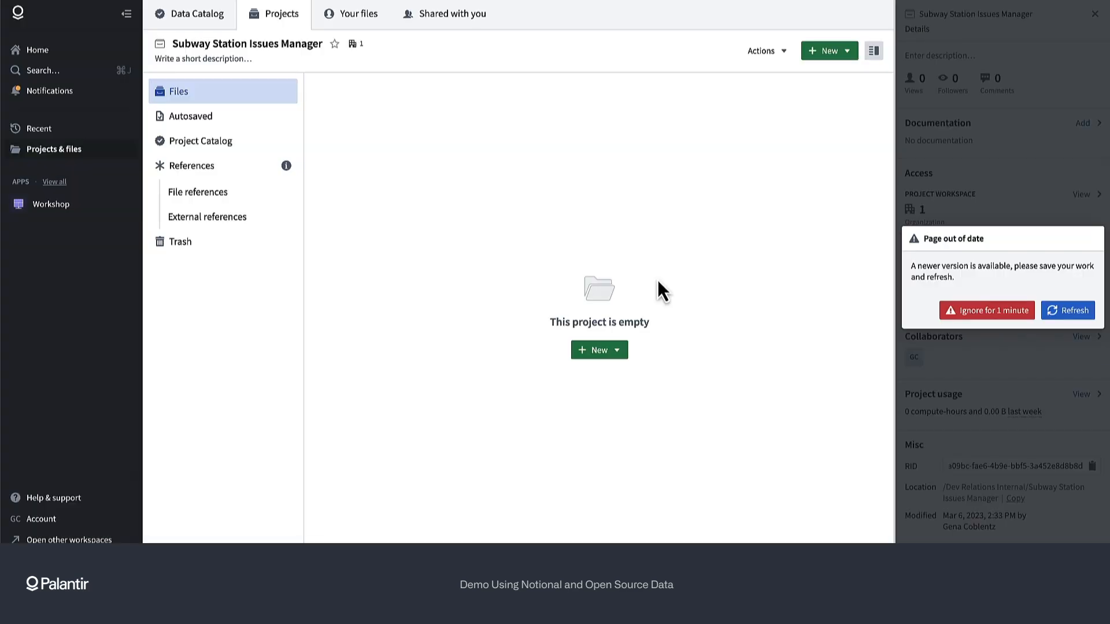
Step: Dismiss the out-of-date notice and the project details, and create a folder named "Data" in the new project
left_click(985, 313)
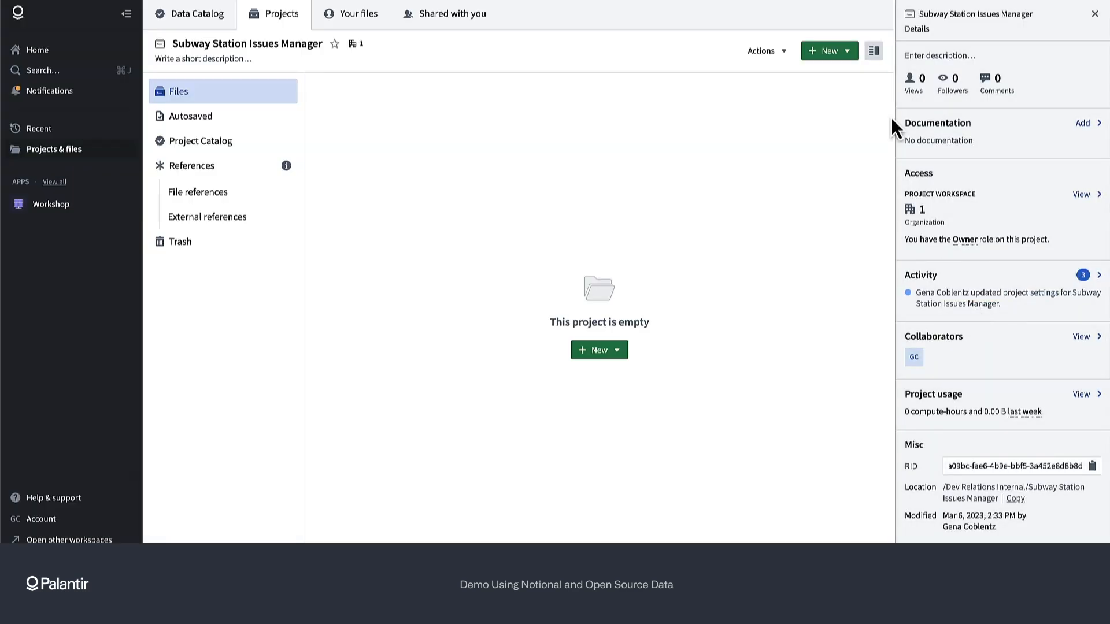
left_click(1095, 13)
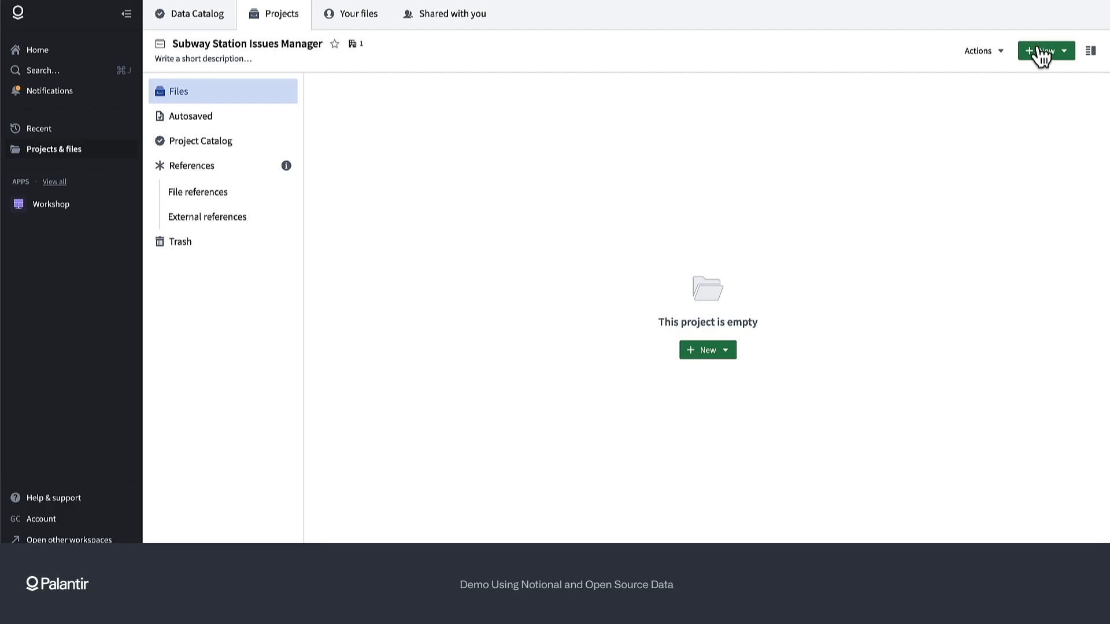
left_click(722, 352)
left_click(702, 381)
type("Data")
key("Return")
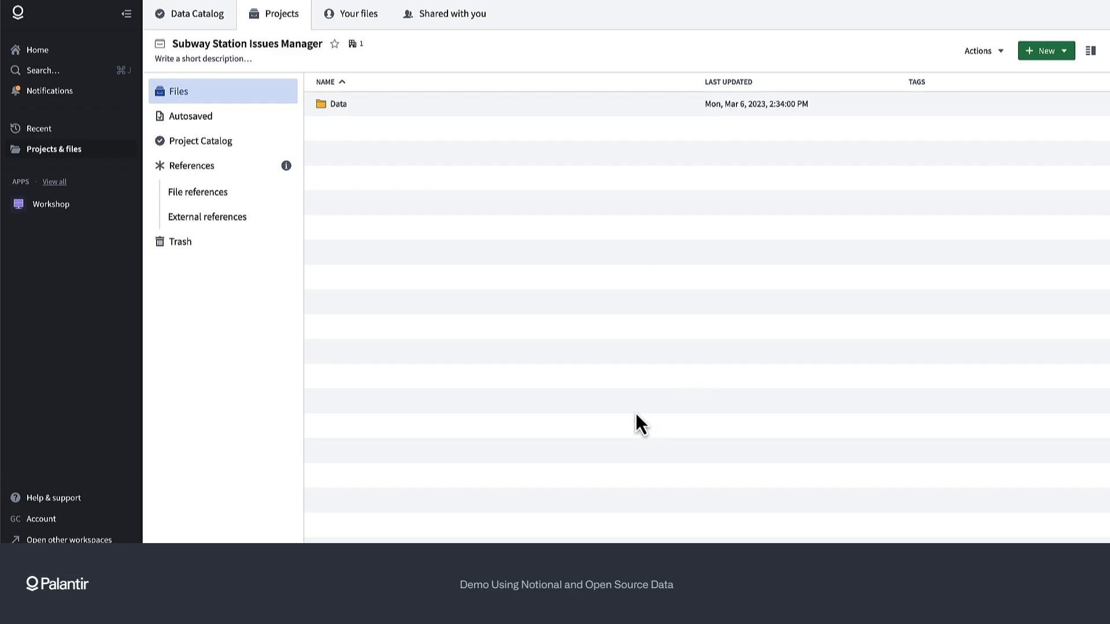
Step: Create a second project folder named "Dashboards"
left_click(1045, 58)
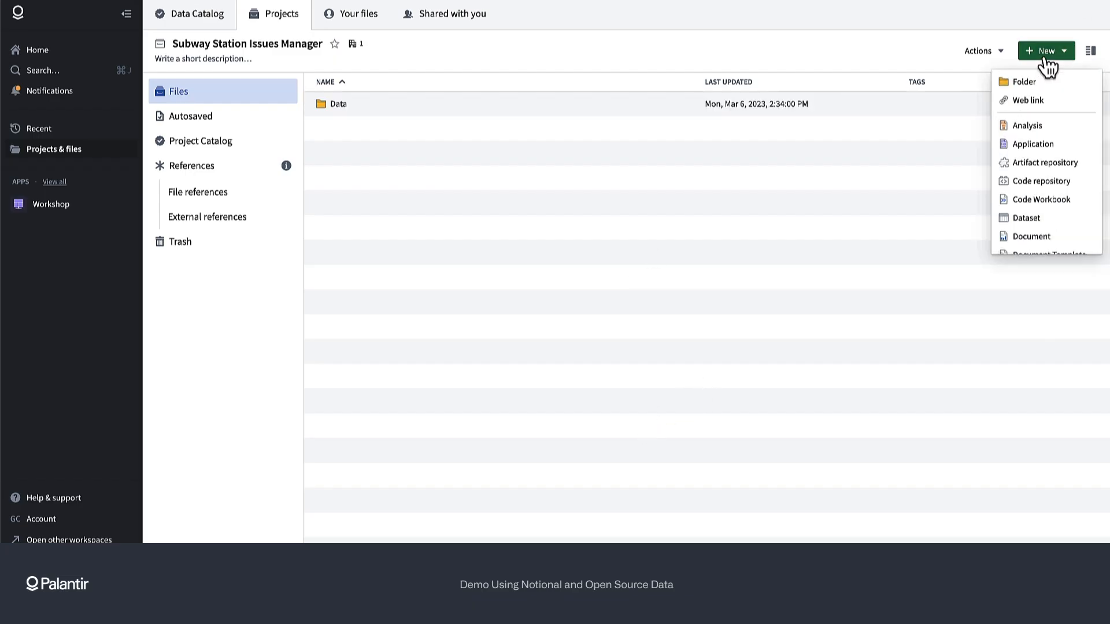
left_click(1018, 82)
type("Dashboards")
key("Return")
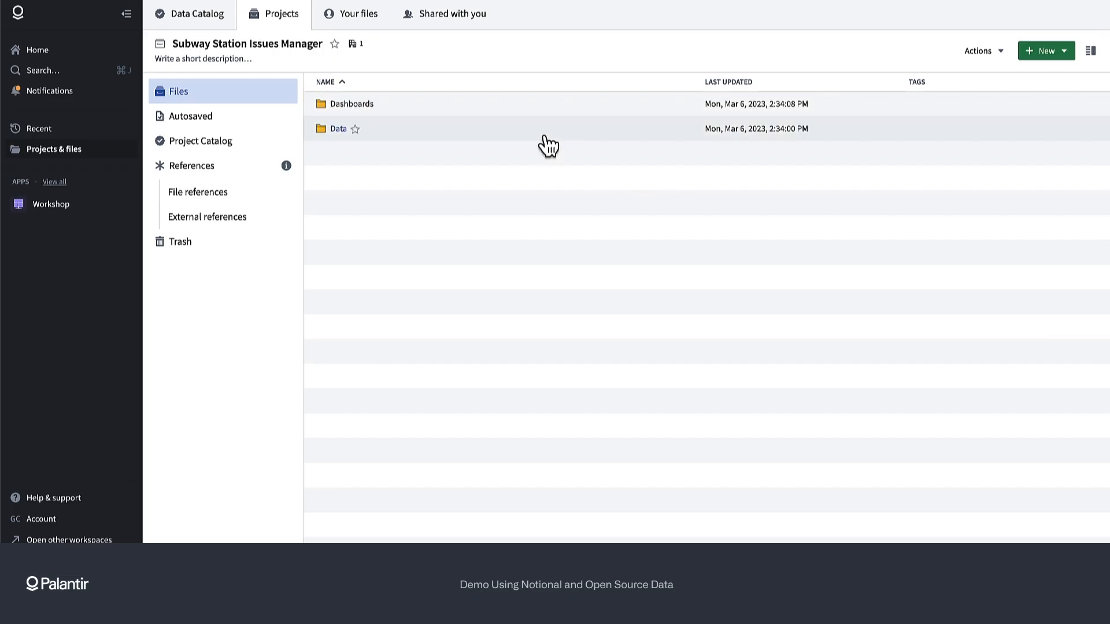
Step: Open the Data folder and create a subfolder named "Clean" in it
double_click(545, 135)
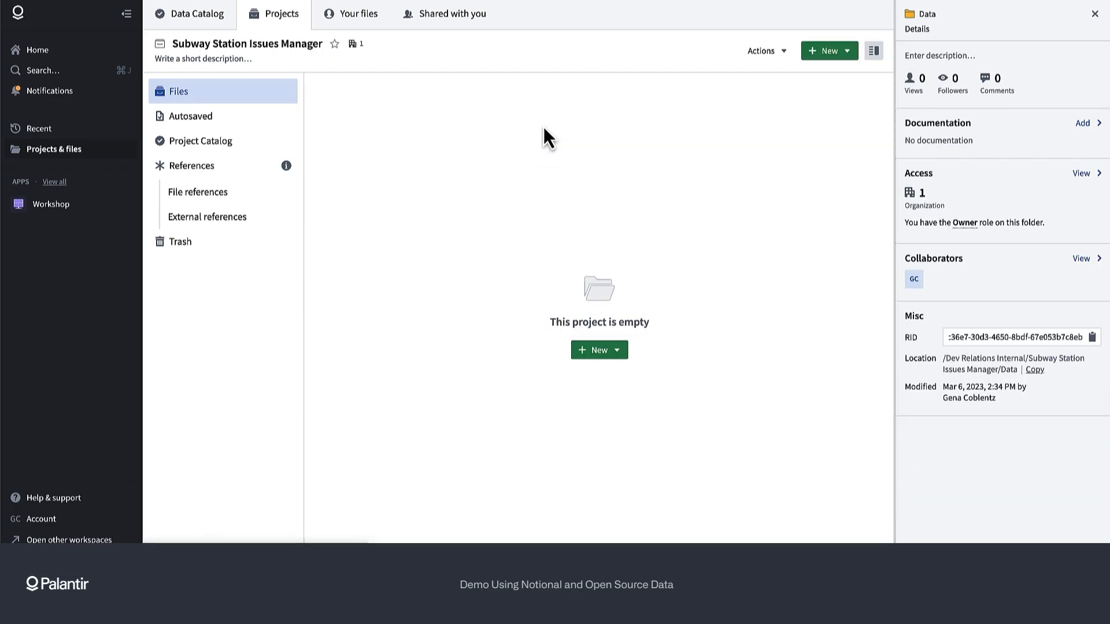
left_click(836, 51)
left_click(823, 94)
type("Clean")
key("Return")
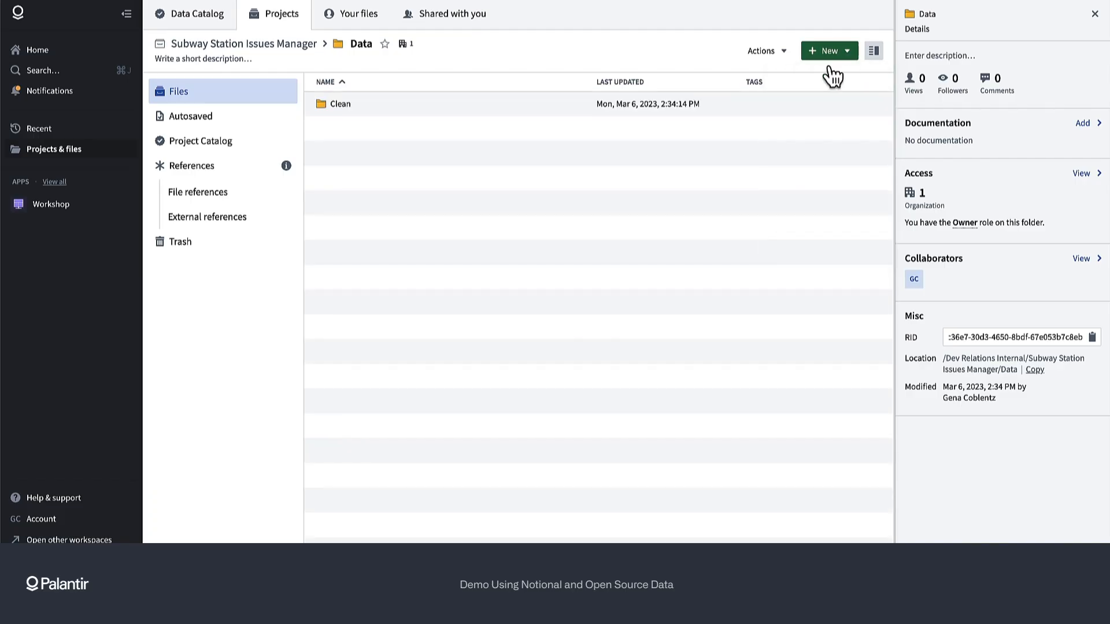
Step: Create another subfolder named "Raw" in the Data folder
left_click(830, 52)
left_click(824, 95)
type("Raw")
key("Return")
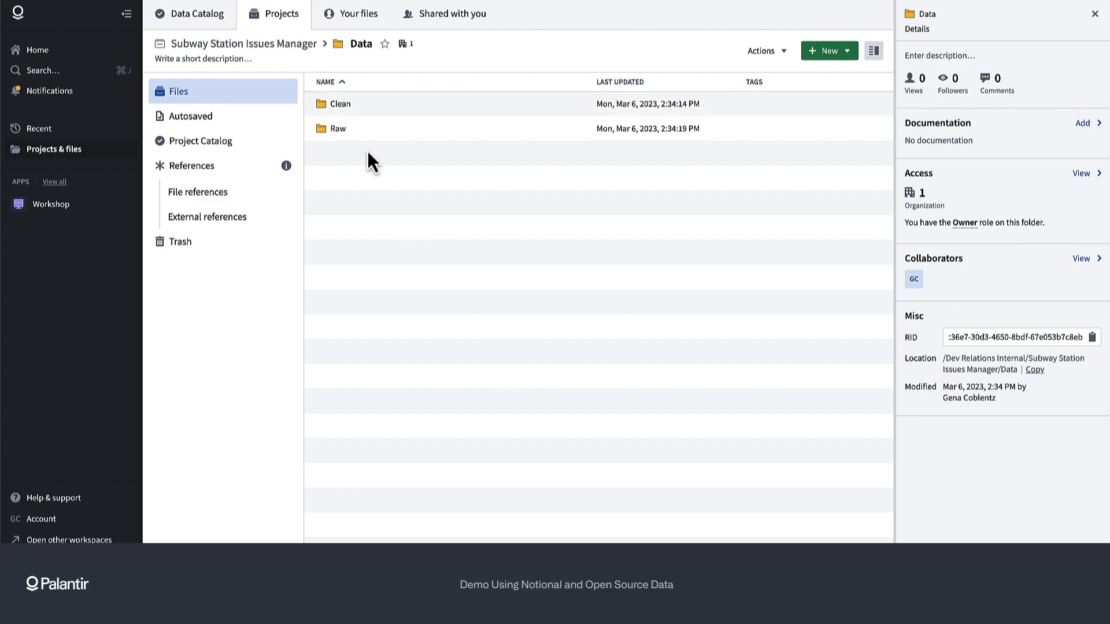
Step: Open the Raw folder and start a file upload into it
left_click(335, 130)
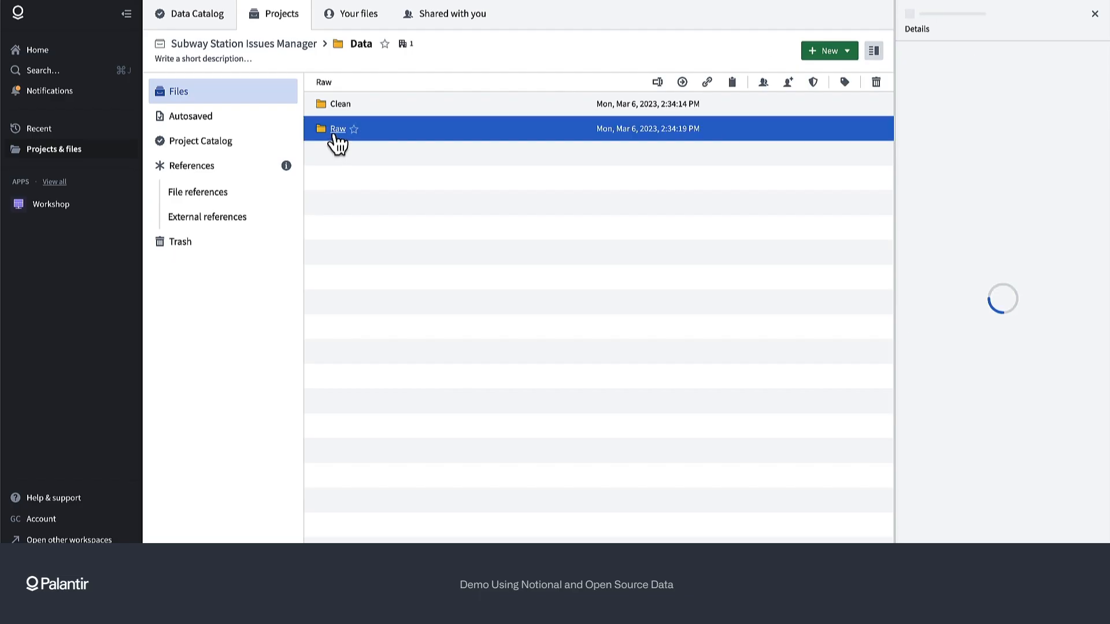
left_click(334, 132)
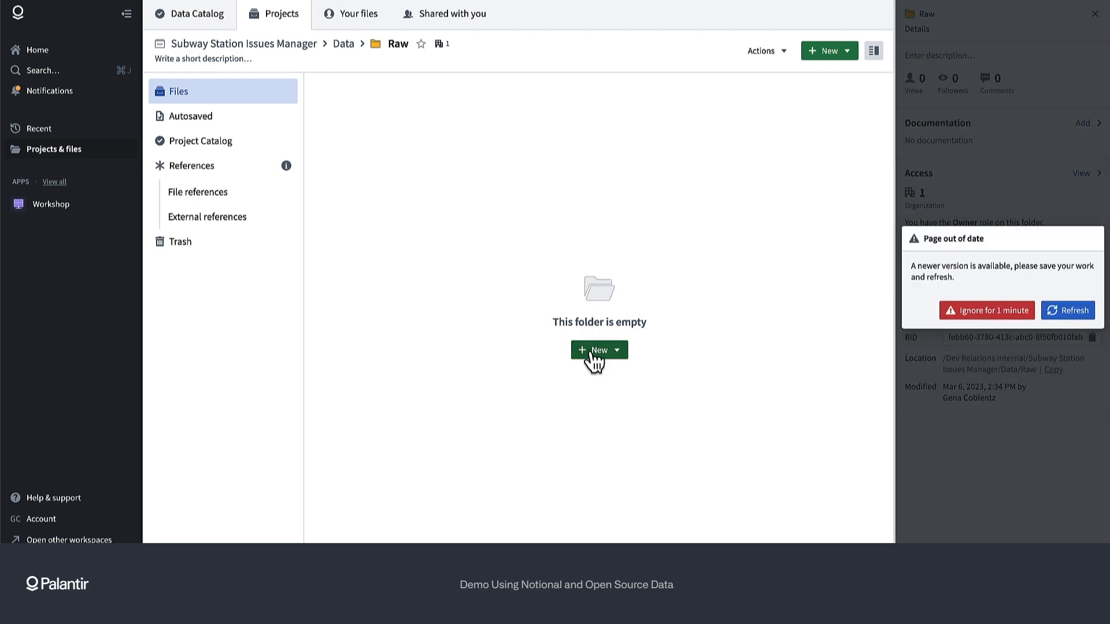
left_click(596, 350)
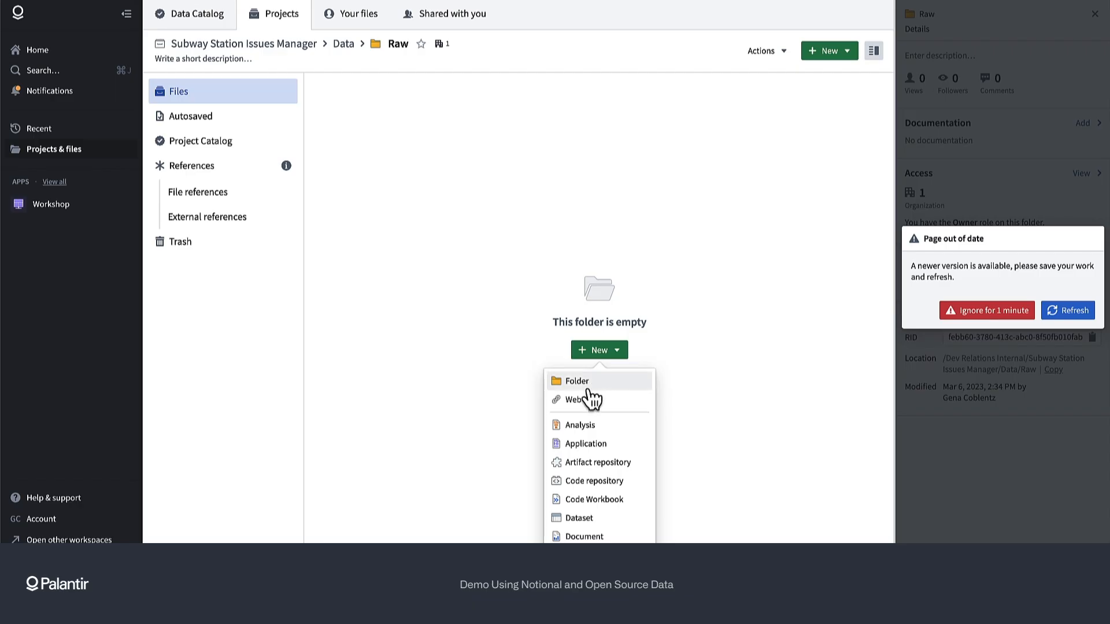
scroll(592, 398, "down", 8)
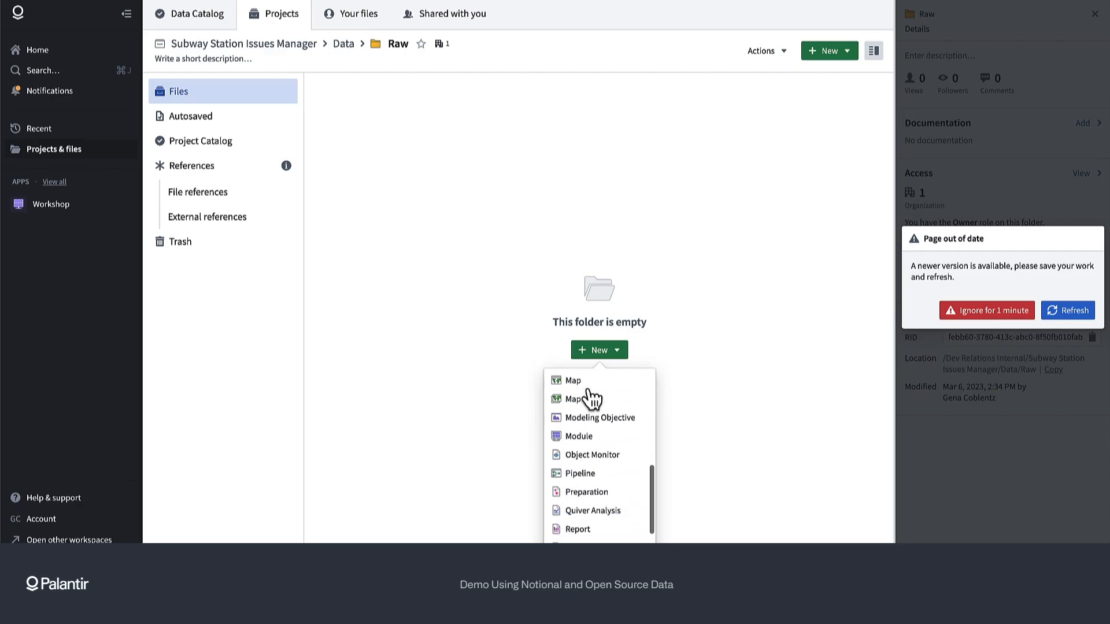
left_click(585, 540)
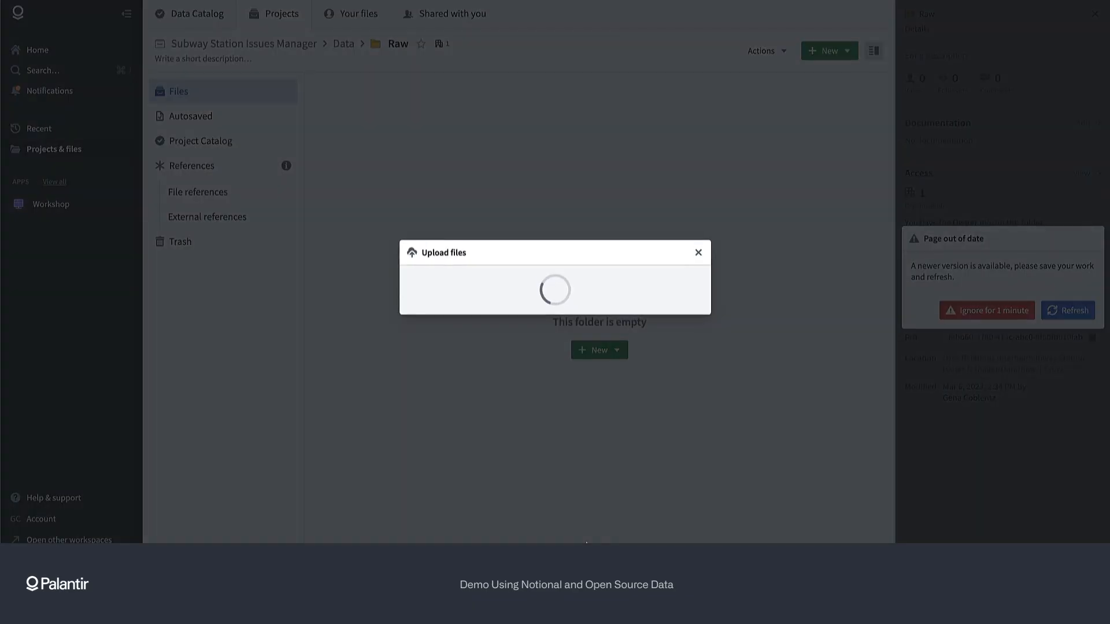
Step: Upload the DOITT_SUBWAY_ENTRANCE_01_13SEPT2010 (1) and co-est2021-alldata files from the computer to the Raw folder
left_click(576, 313)
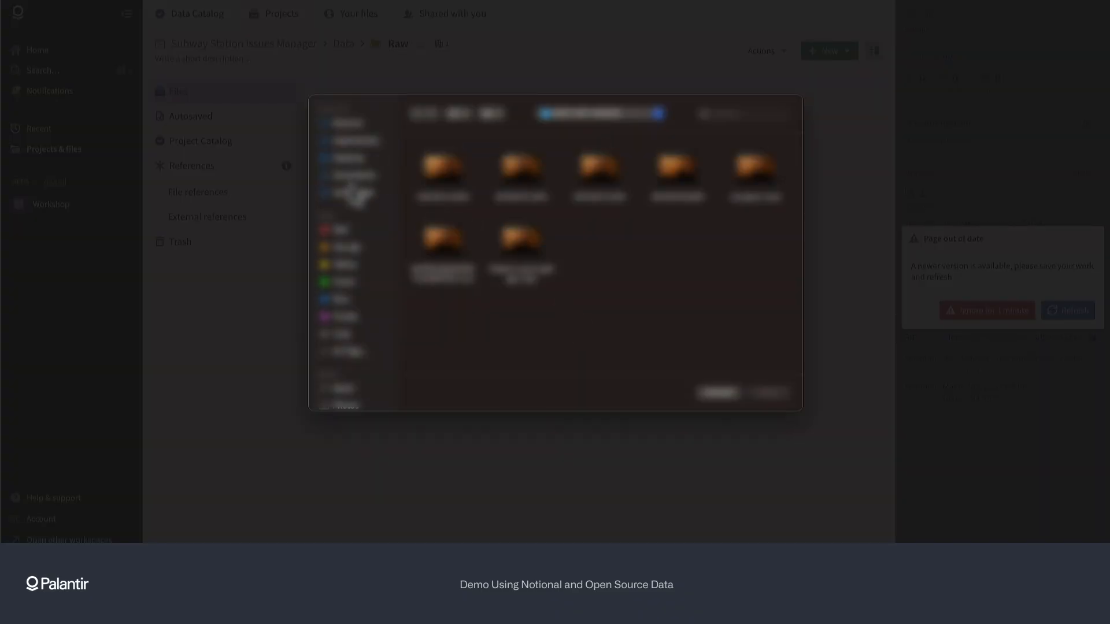
left_click(353, 193)
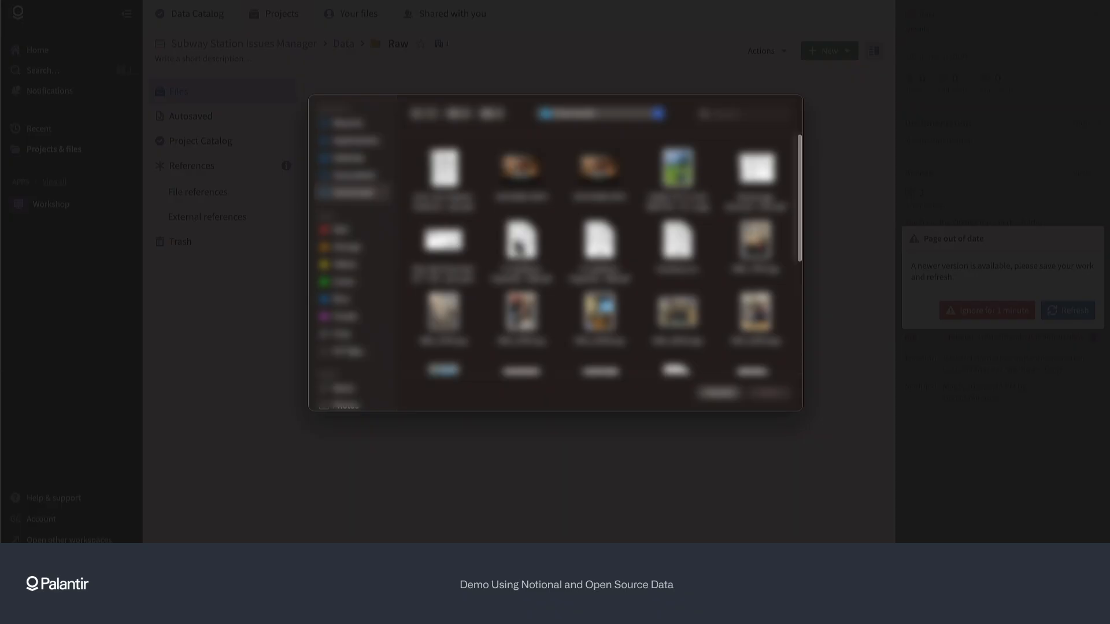
scroll(517, 240, "down", 5)
scroll(517, 240, "down", 1)
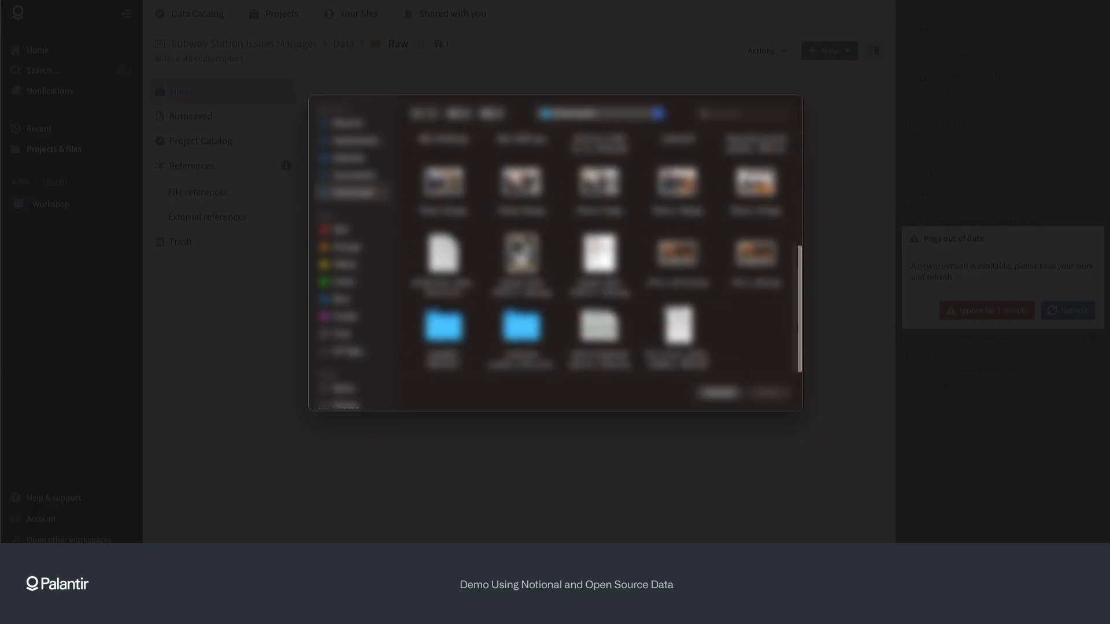
double_click(462, 368)
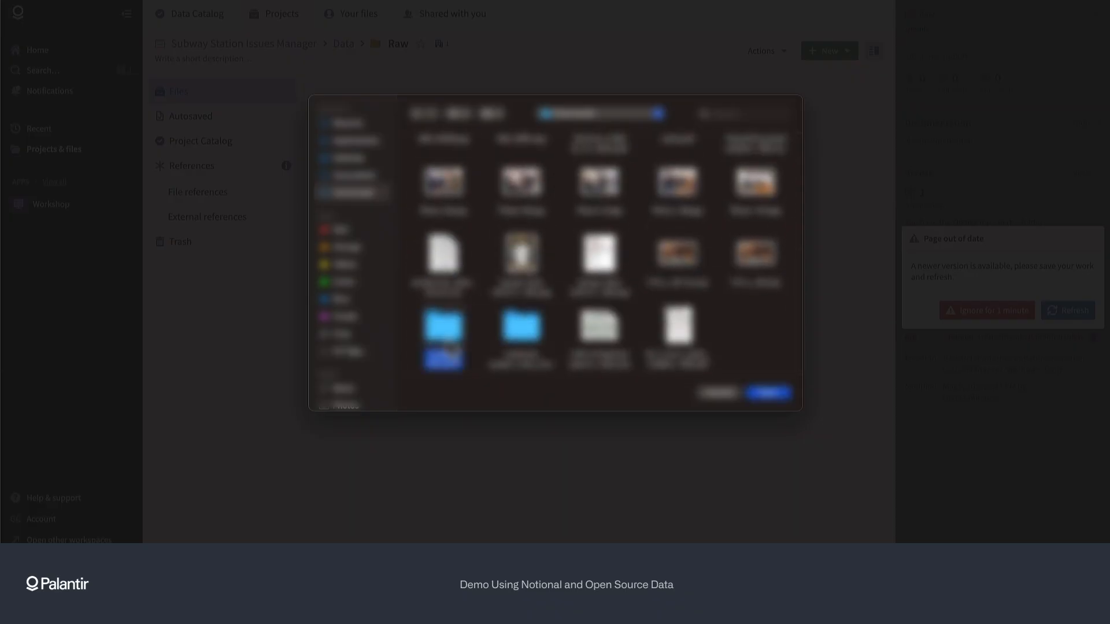
left_click(505, 200)
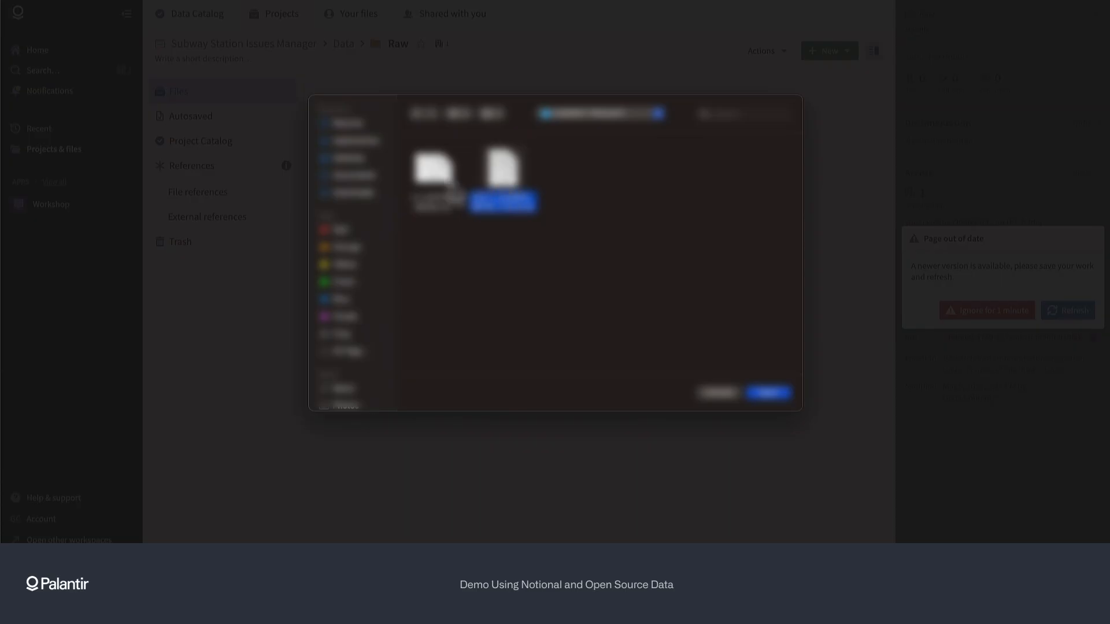
left_click(446, 194, "super")
left_click(769, 395)
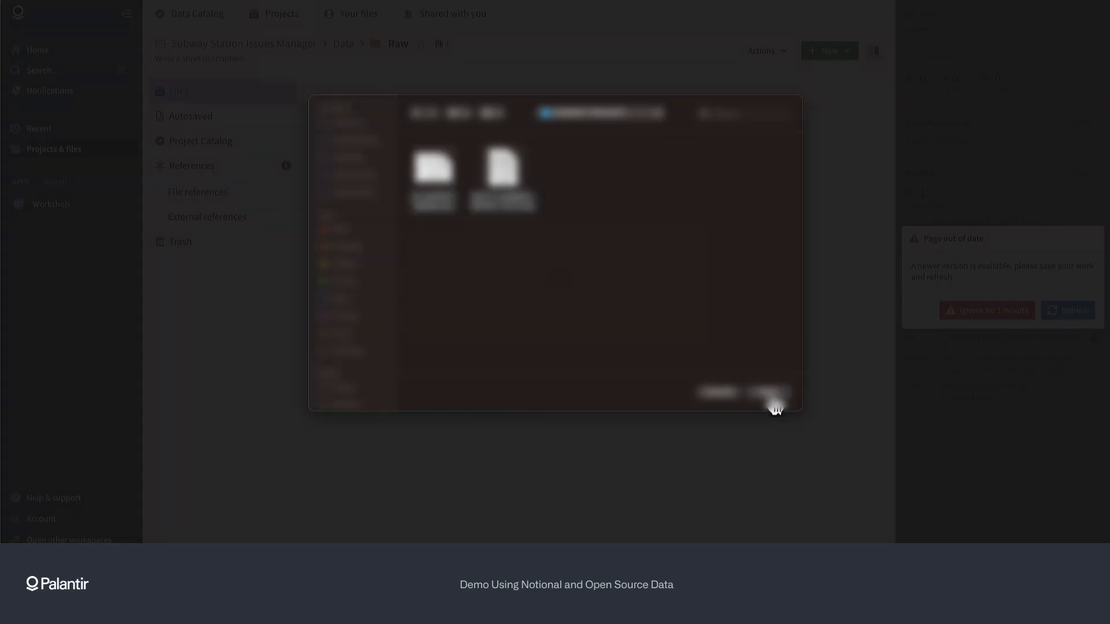
left_click(683, 417)
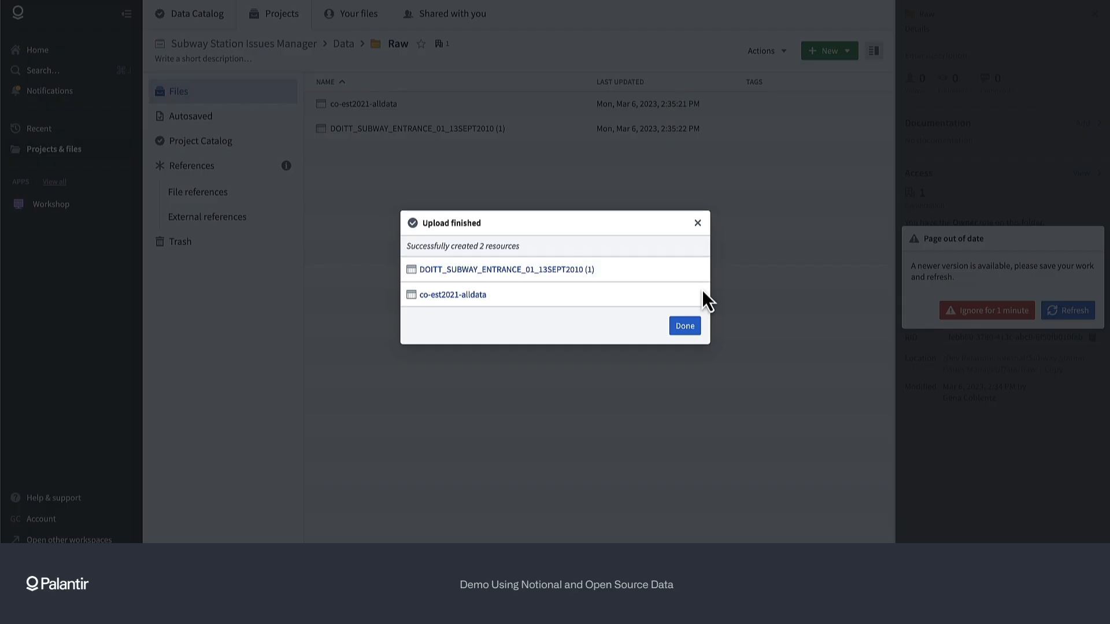
left_click(685, 326)
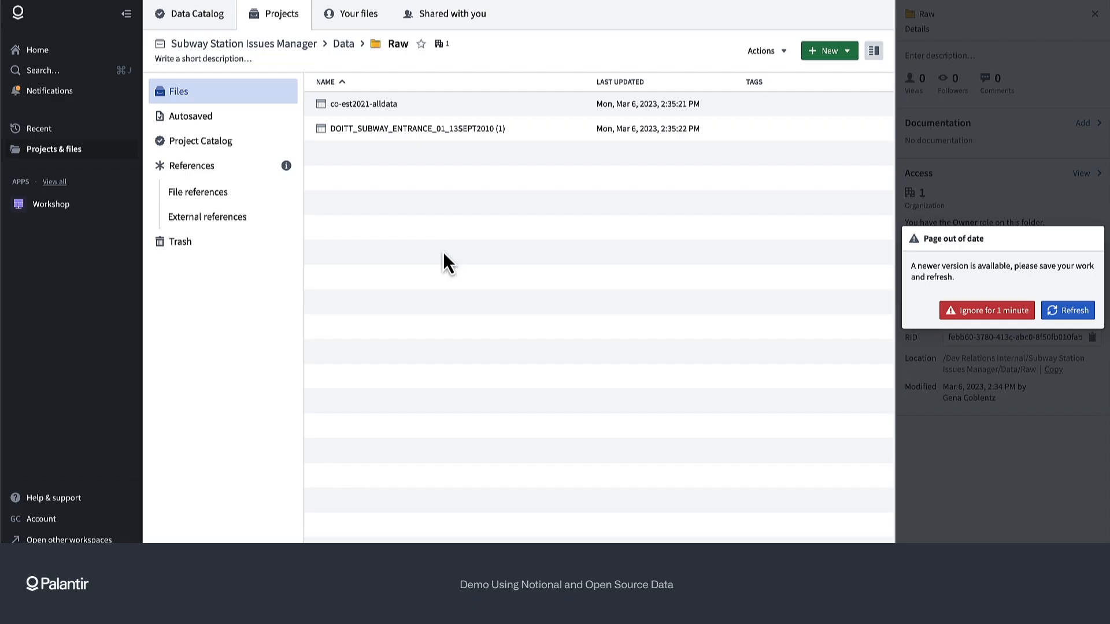
Step: Preview the columns of the DOITT_SUBWAY_ENTRANCE_01_13SEPT2010 (1) dataset and return to the Raw folder
left_click(464, 128)
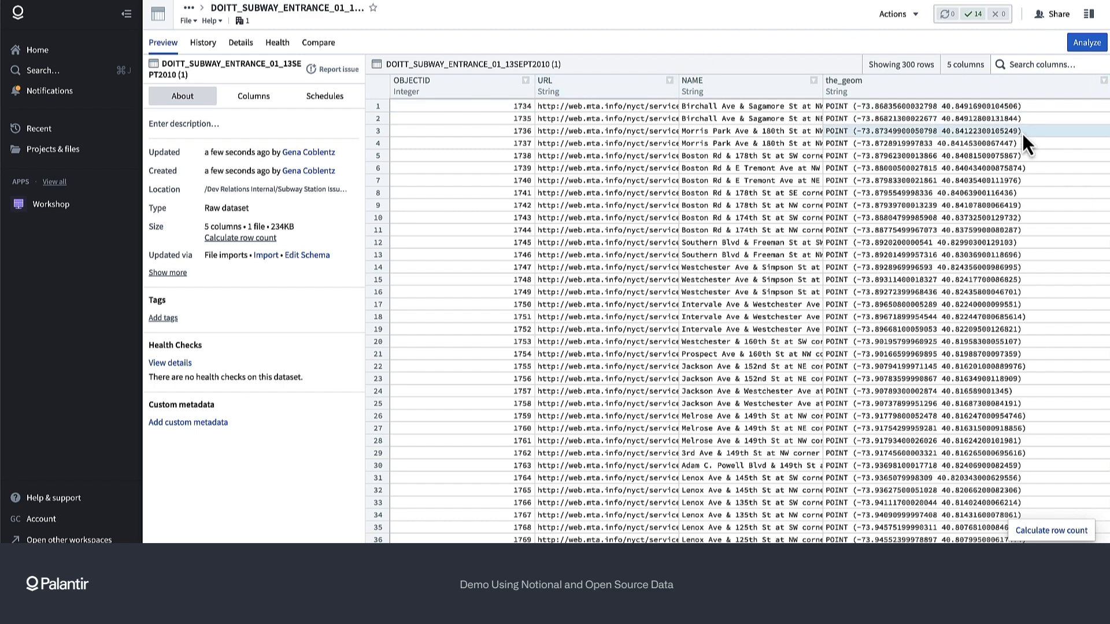
left_click(1022, 133)
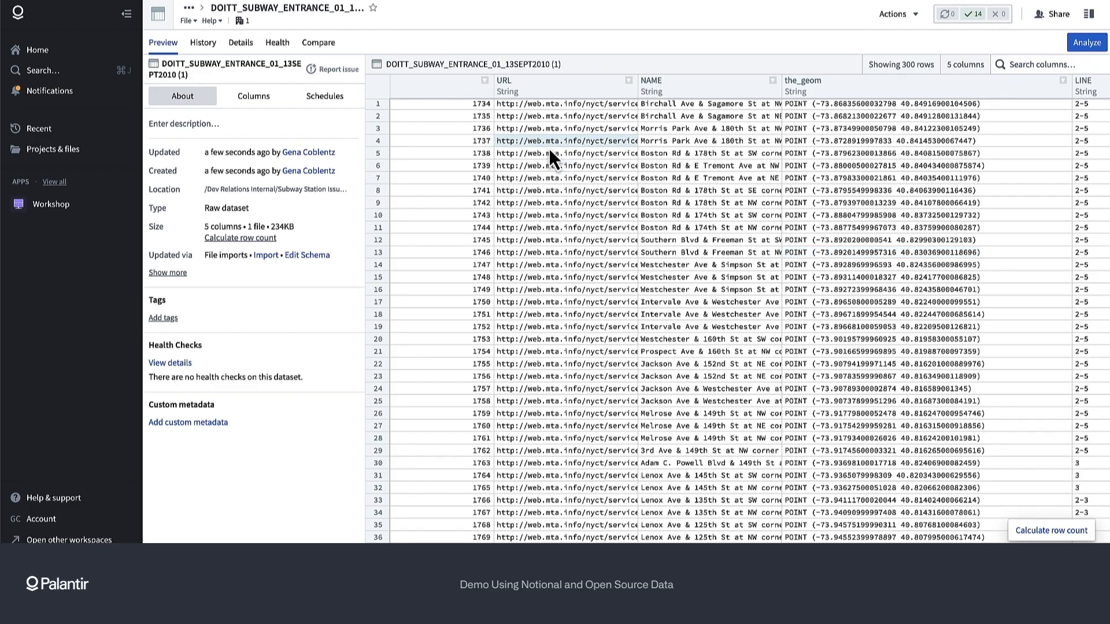
left_click(18, 11)
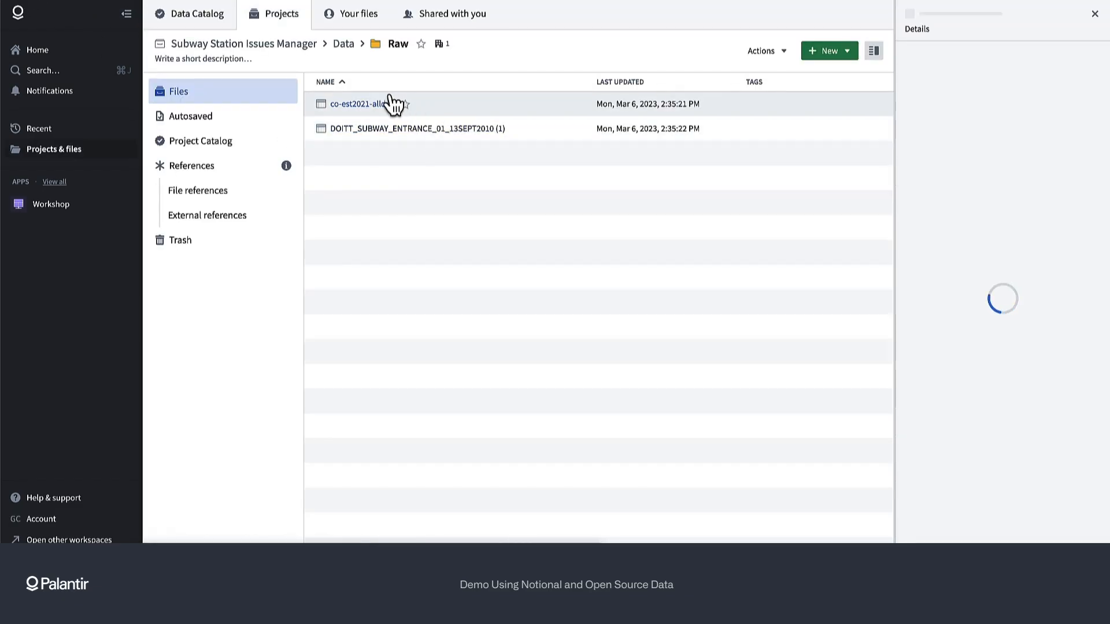
Step: Preview the state, county and population estimate columns of the co-est2021-alldata dataset and return to the Raw folder
left_click(374, 106)
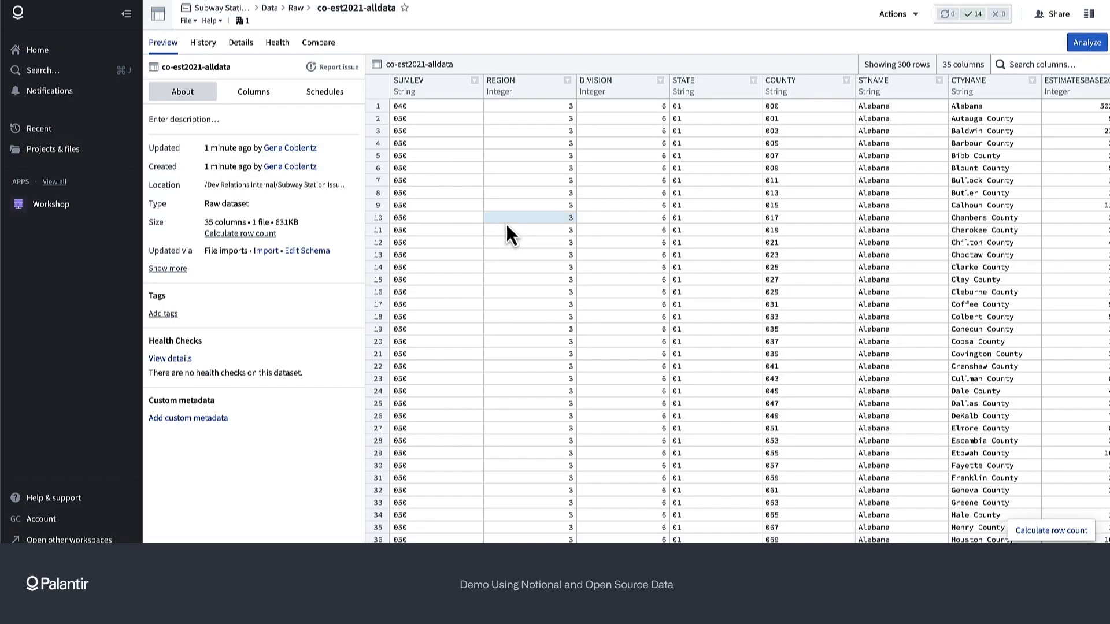
scroll(562, 237, "right", 2)
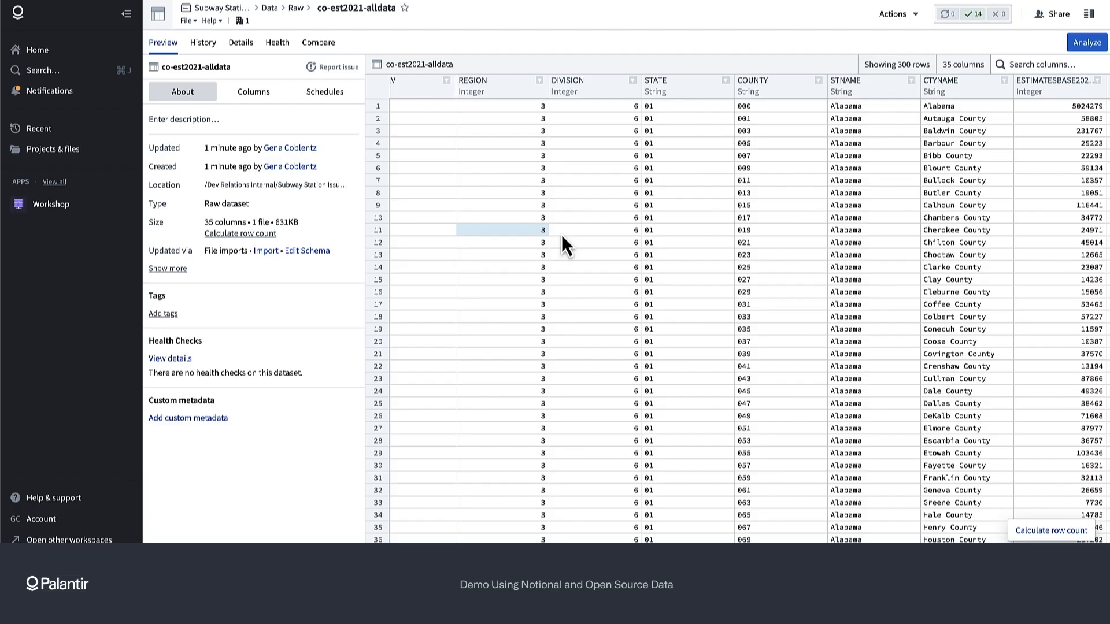
scroll(561, 235, "right", 5)
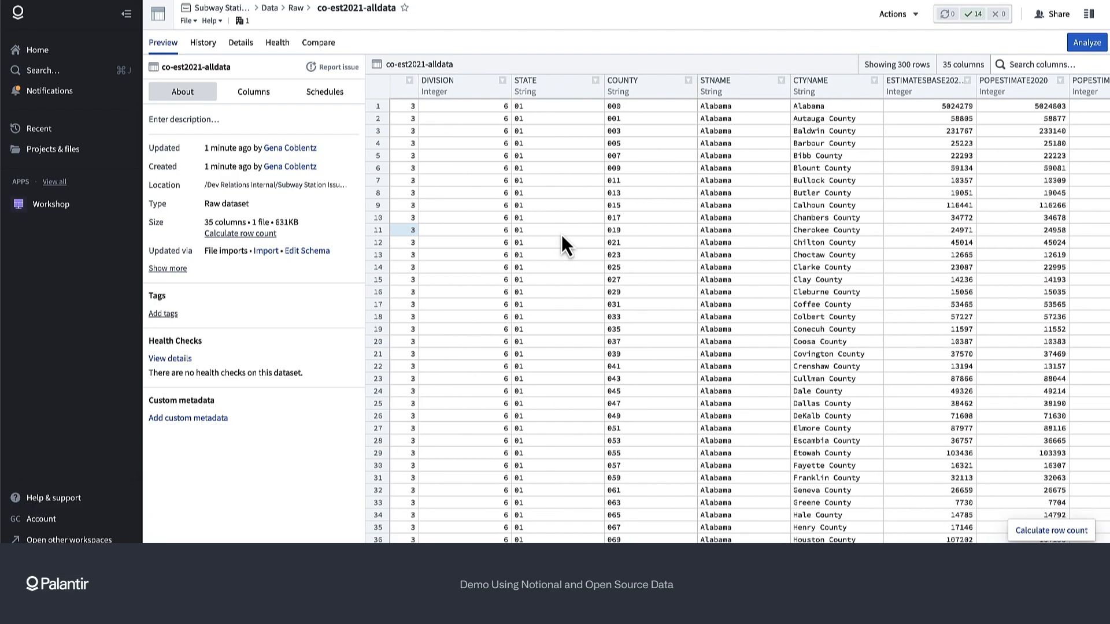
scroll(561, 235, "right", 1)
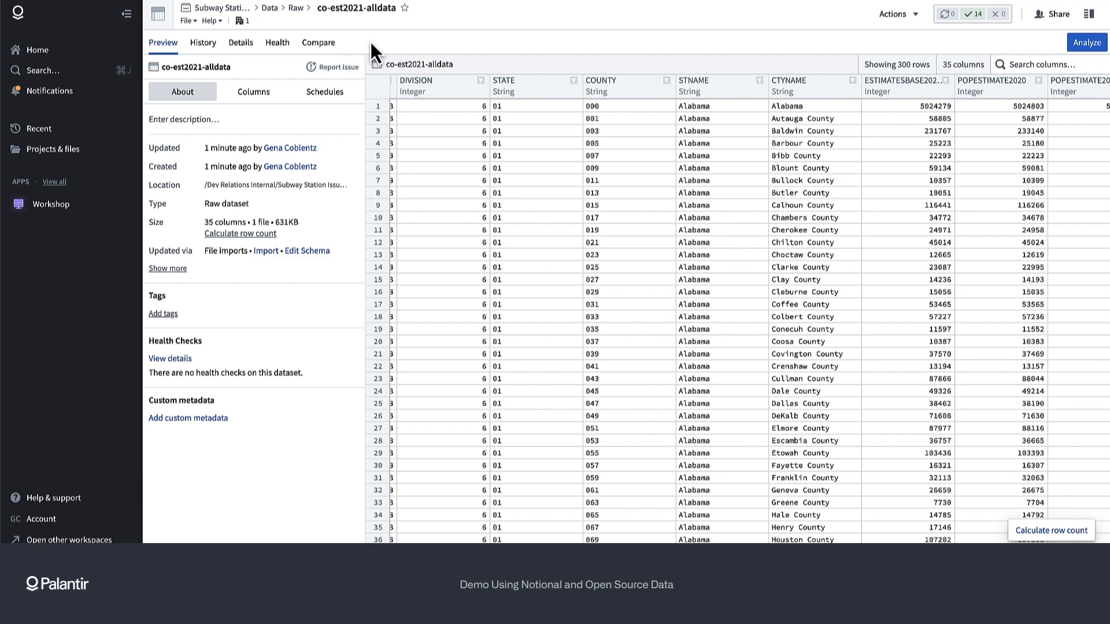
left_click(297, 9)
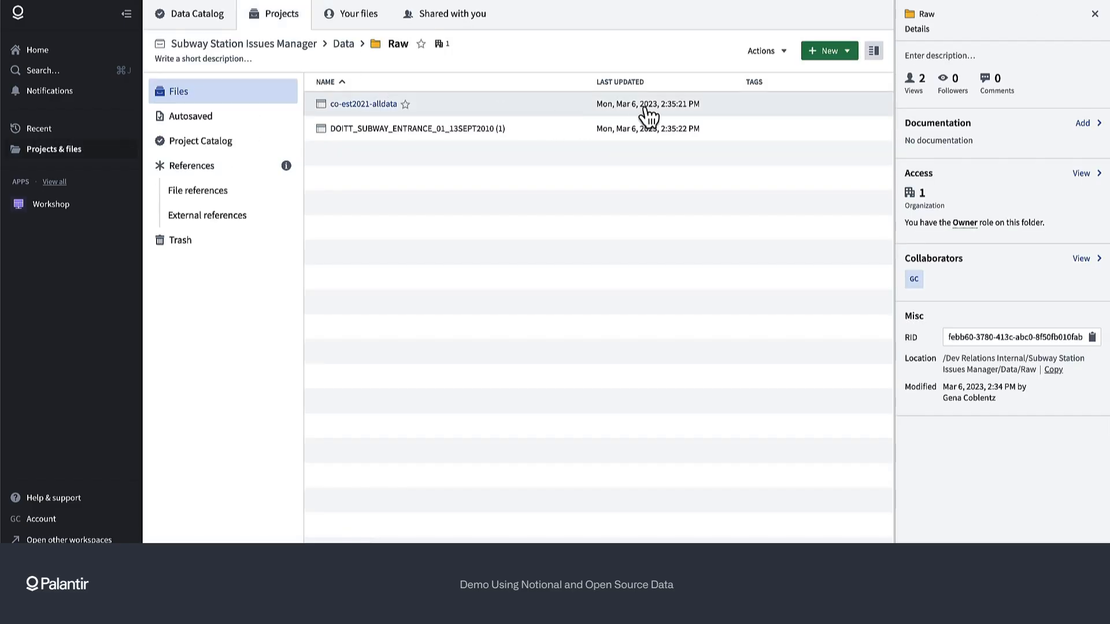
Step: Create a new spreadsheet in the Raw folder and name it "Subway Station Entrance Issues"
left_click(839, 55)
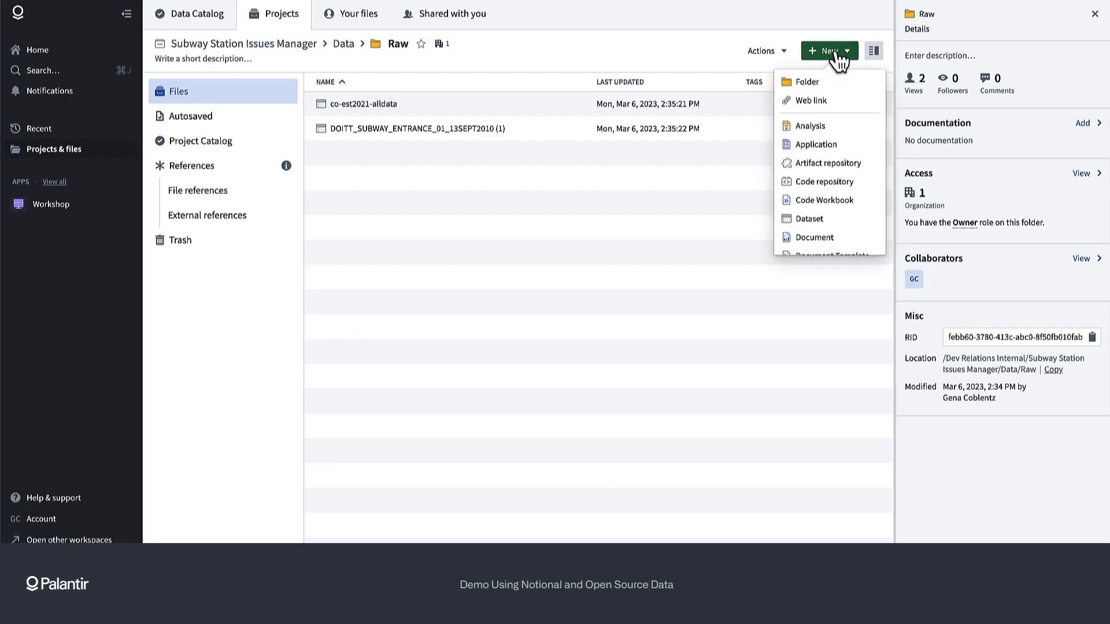
scroll(810, 168, "down", 3)
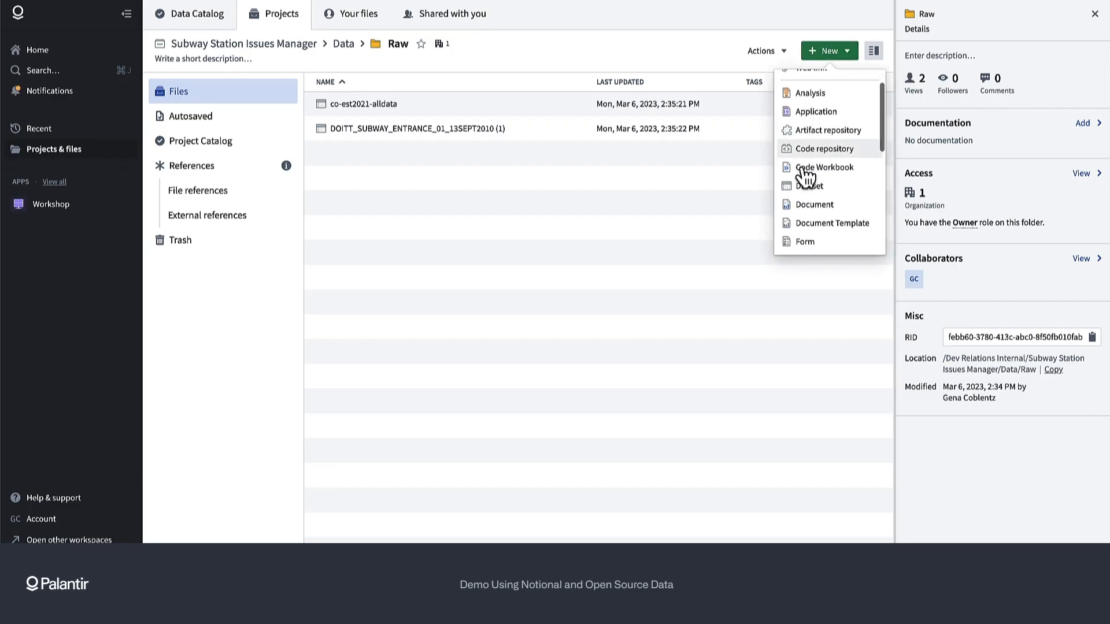
left_click(810, 203)
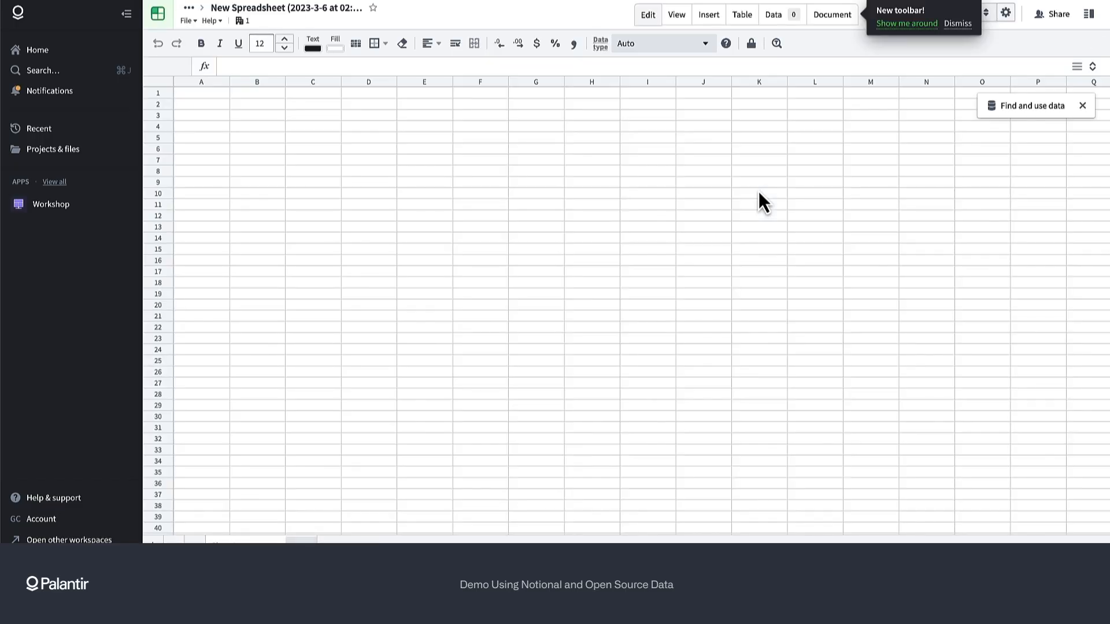
left_click(291, 7)
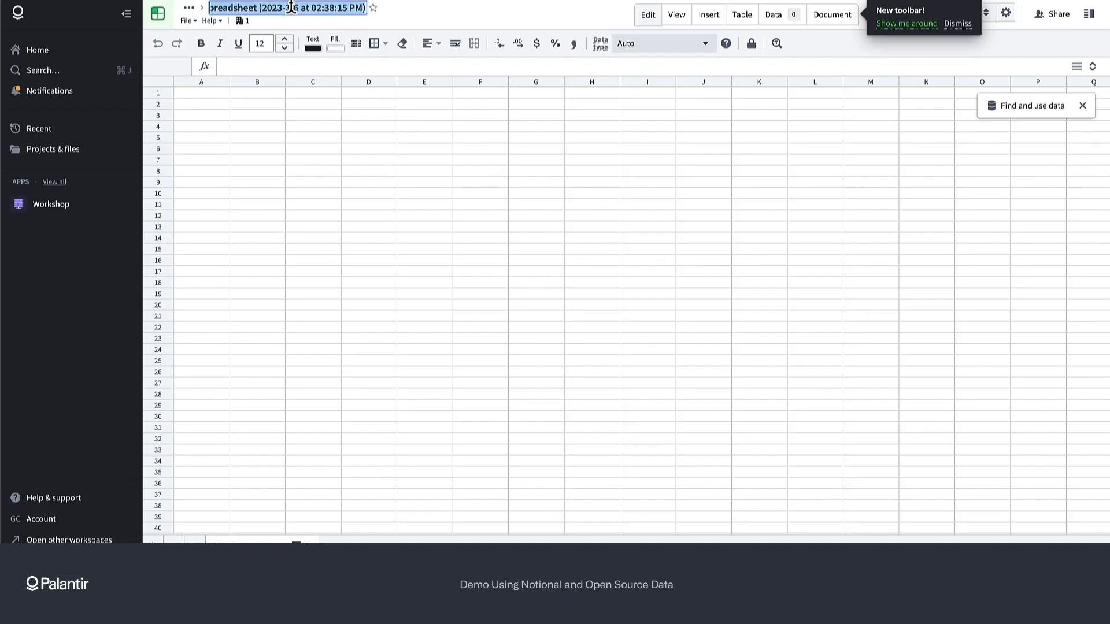
type("Subway Station Entrance Issues")
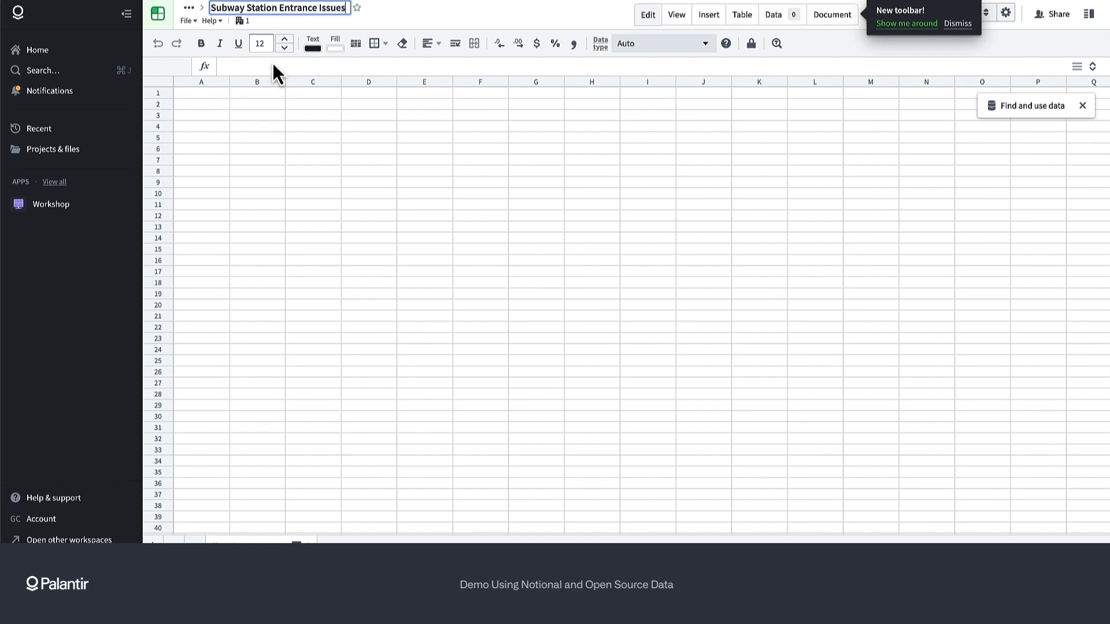
Step: Enter the column headers id, description, station_entrance_id and priority in cells A1 to D1
left_click(196, 93)
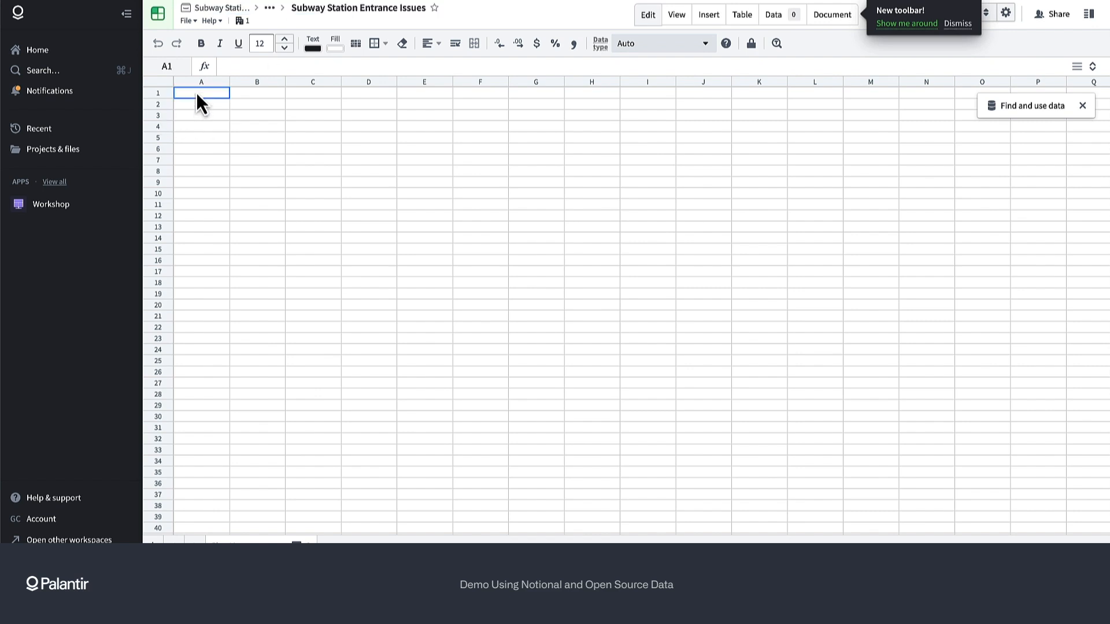
type("id")
left_click(249, 95)
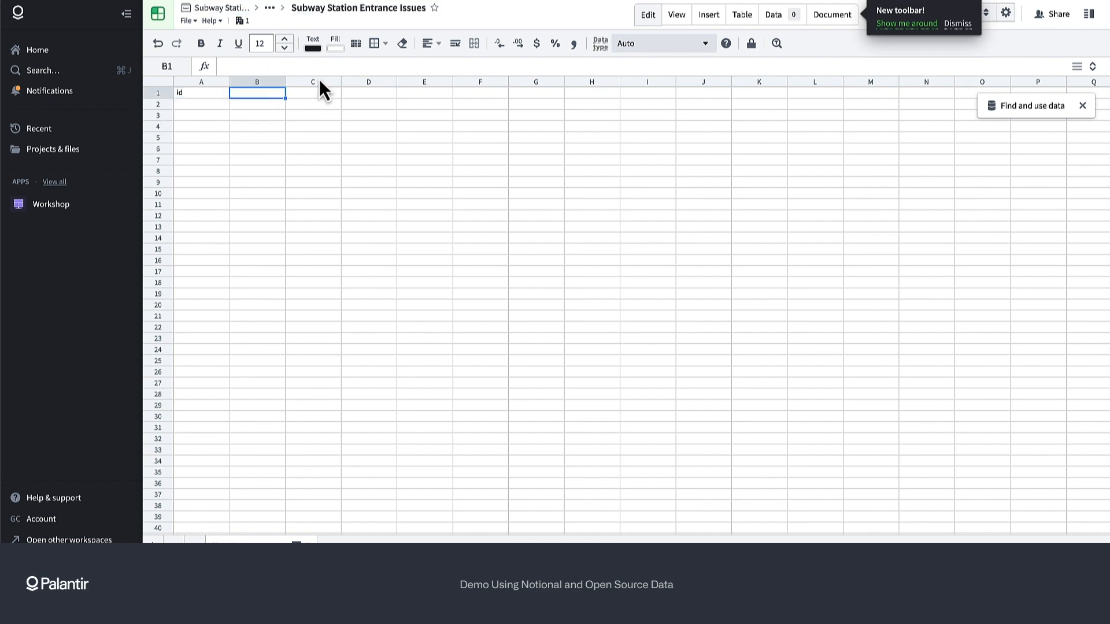
type("description")
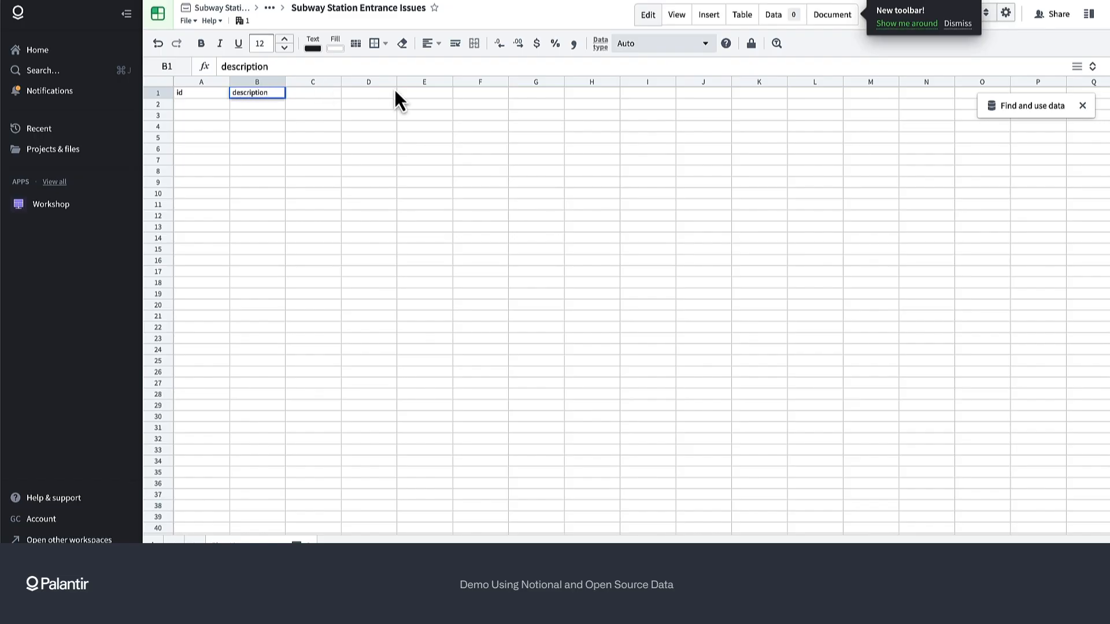
left_click(311, 94)
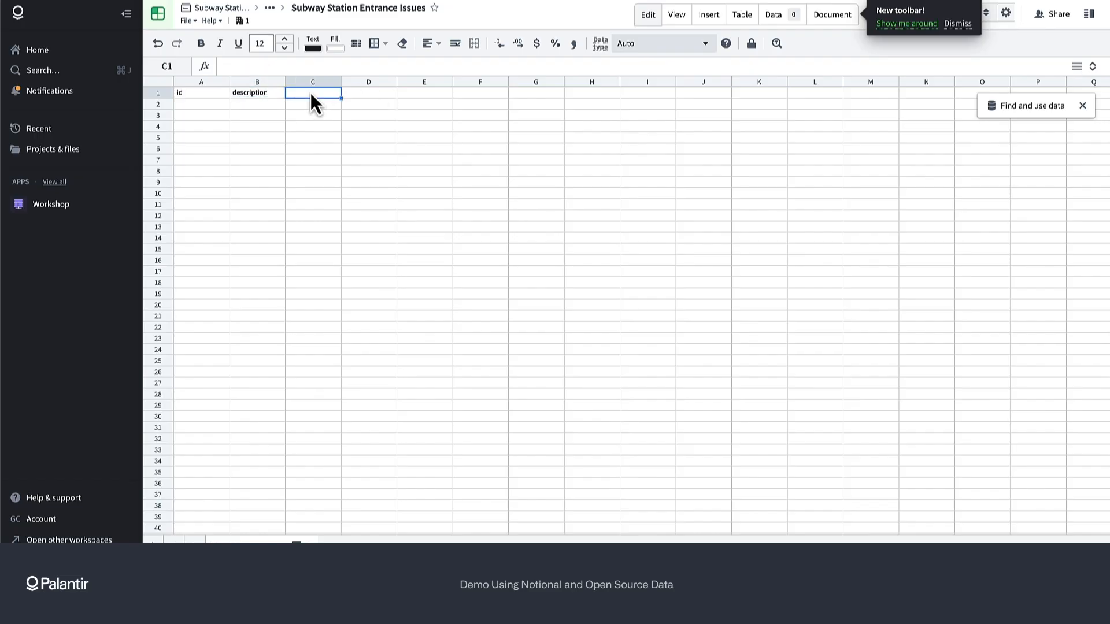
type("station_entrance_id")
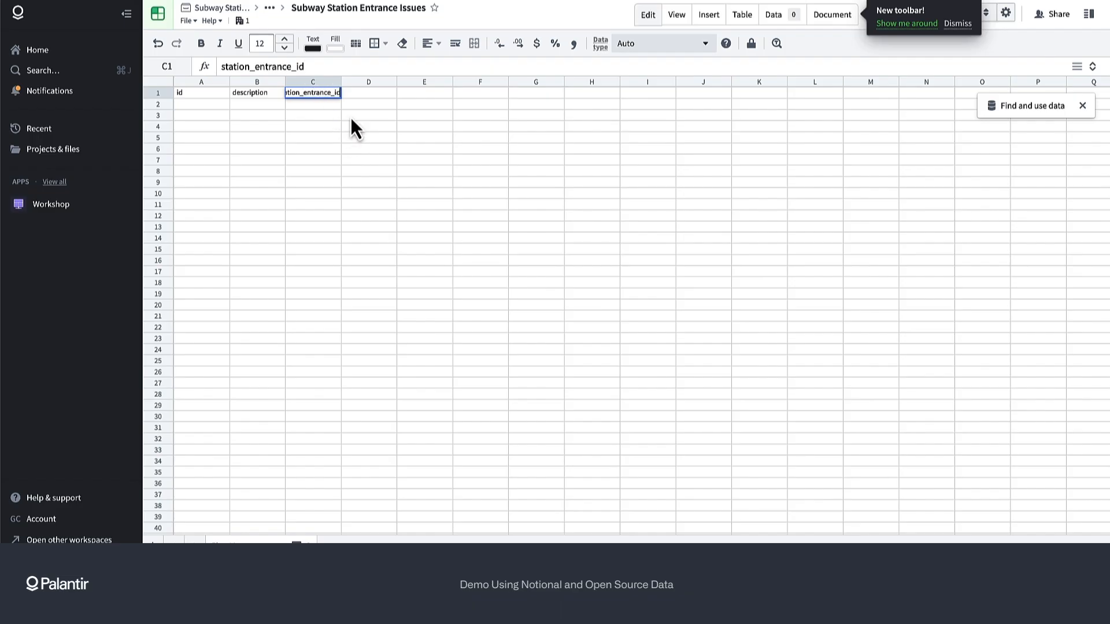
left_click(365, 92)
type("priority")
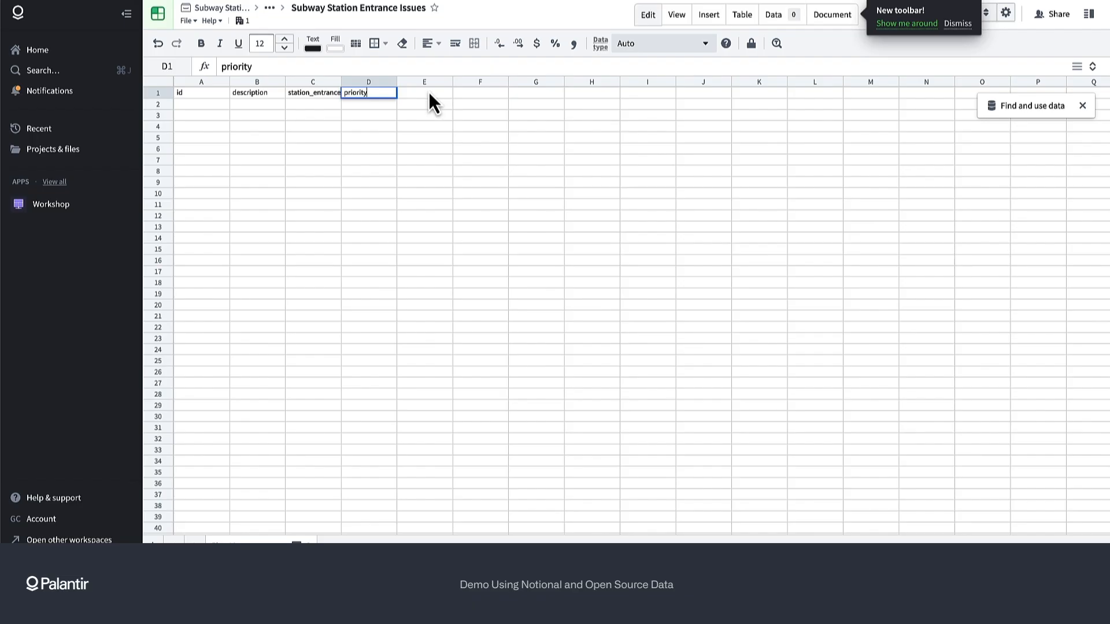
Step: Add the column headers submitted_at, submitted_by and comments in cells E1 to G1
left_click(428, 92)
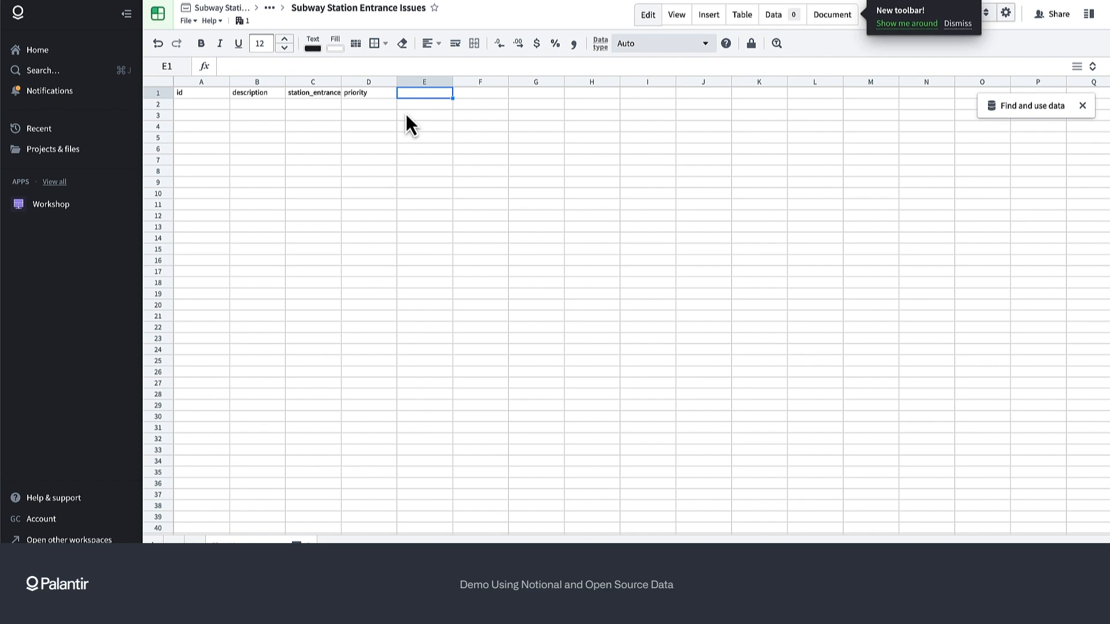
type("submitted_at")
key("Tab")
type("submitt")
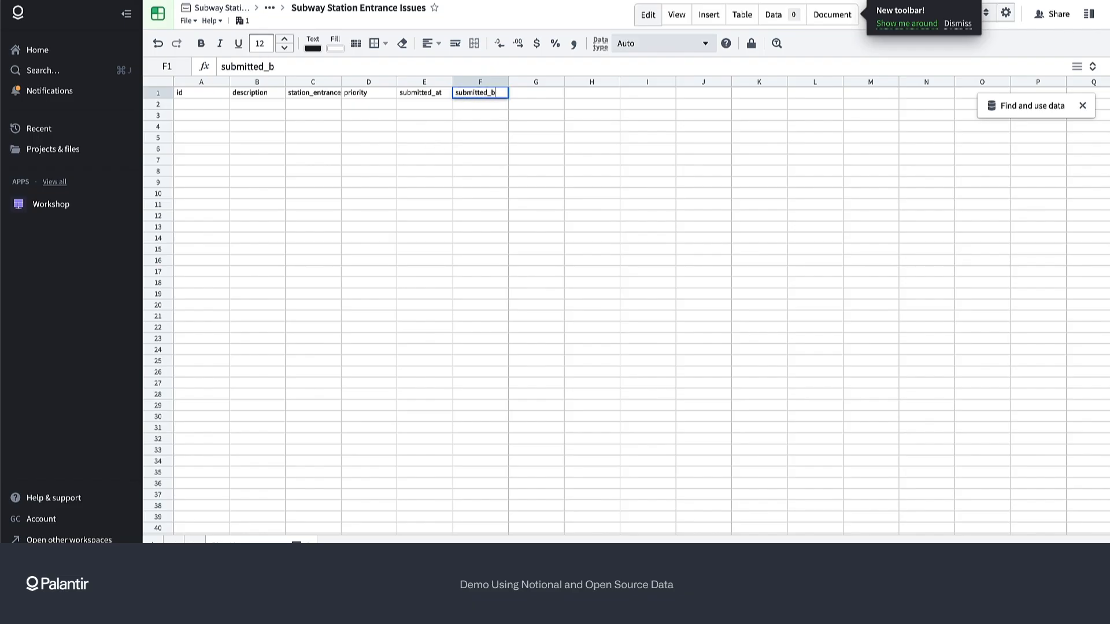
left_click(537, 93)
type("comment")
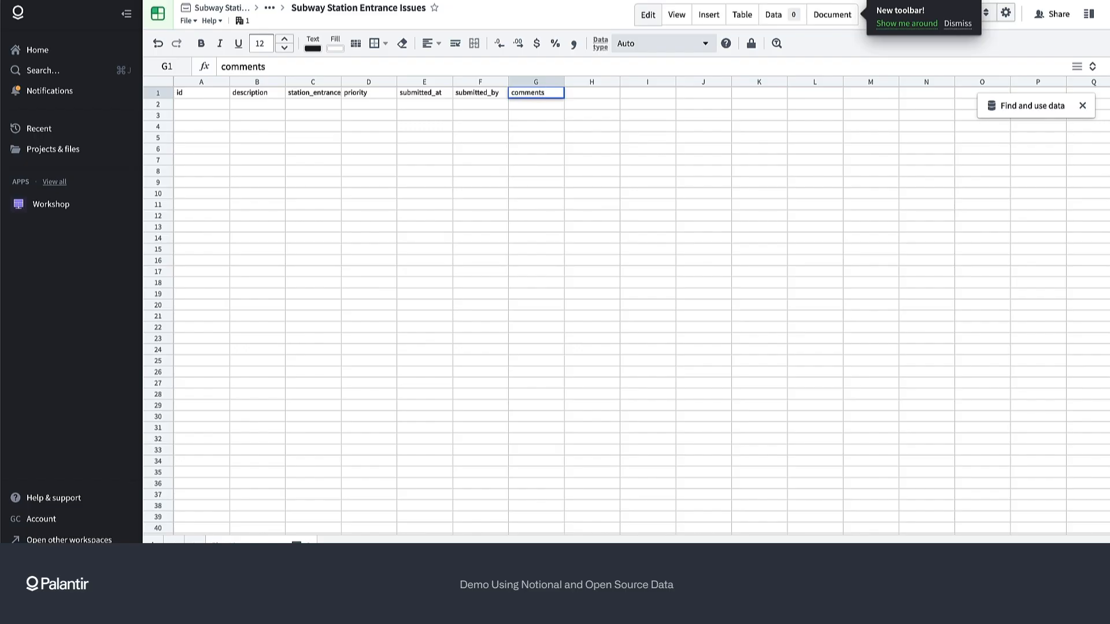
Step: Create a new table from columns A to G and sync it to a dataset
type("s")
key("Return")
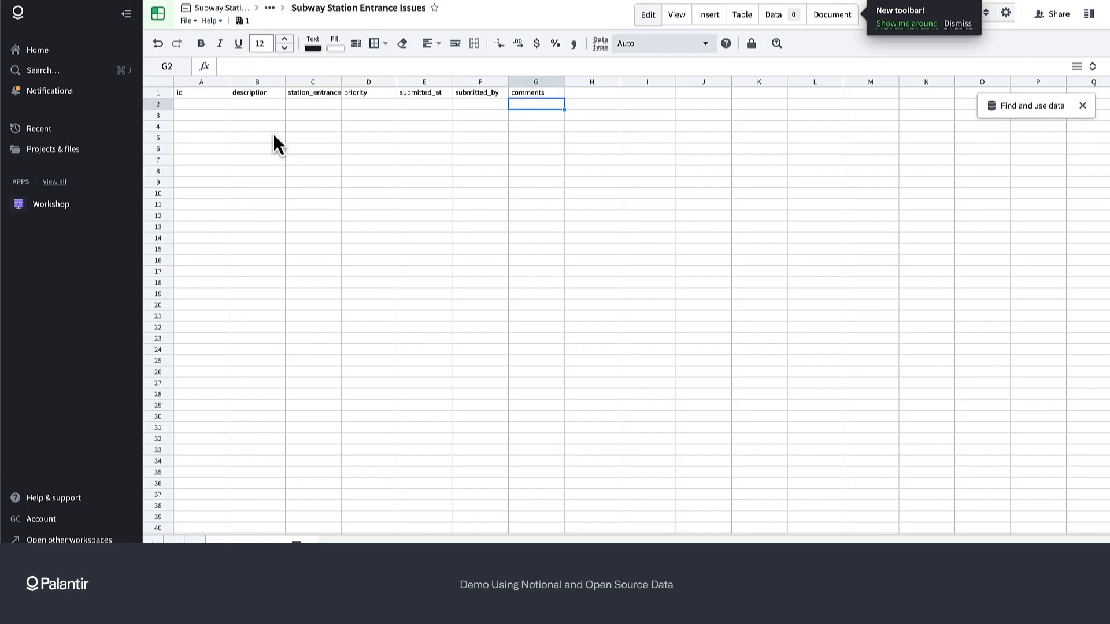
left_click_drag(206, 84, 521, 92)
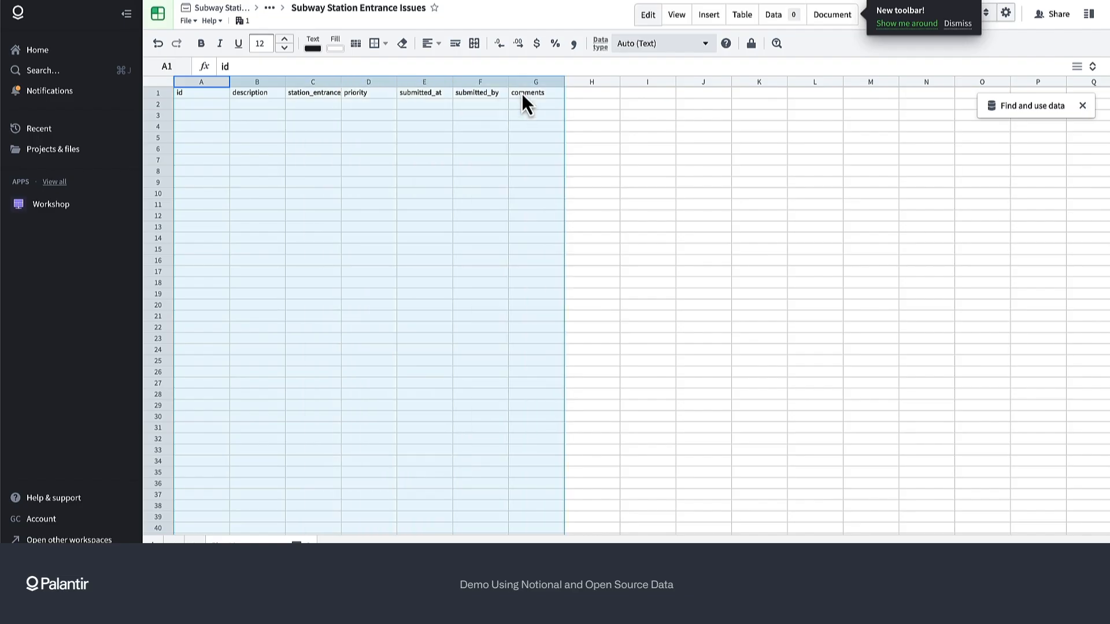
left_click(746, 18)
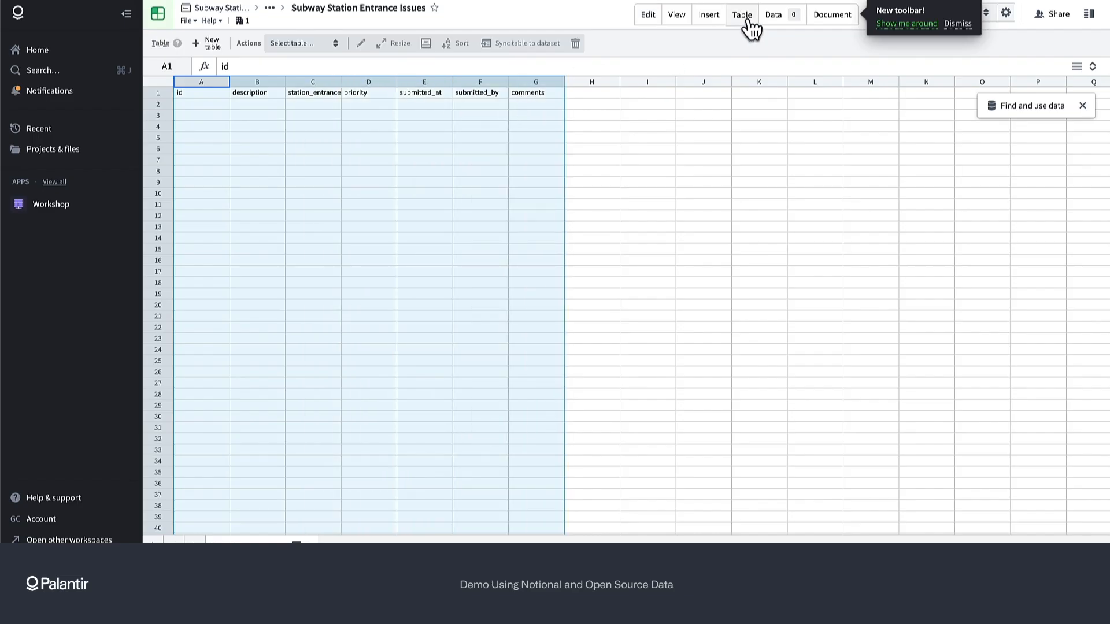
left_click(208, 44)
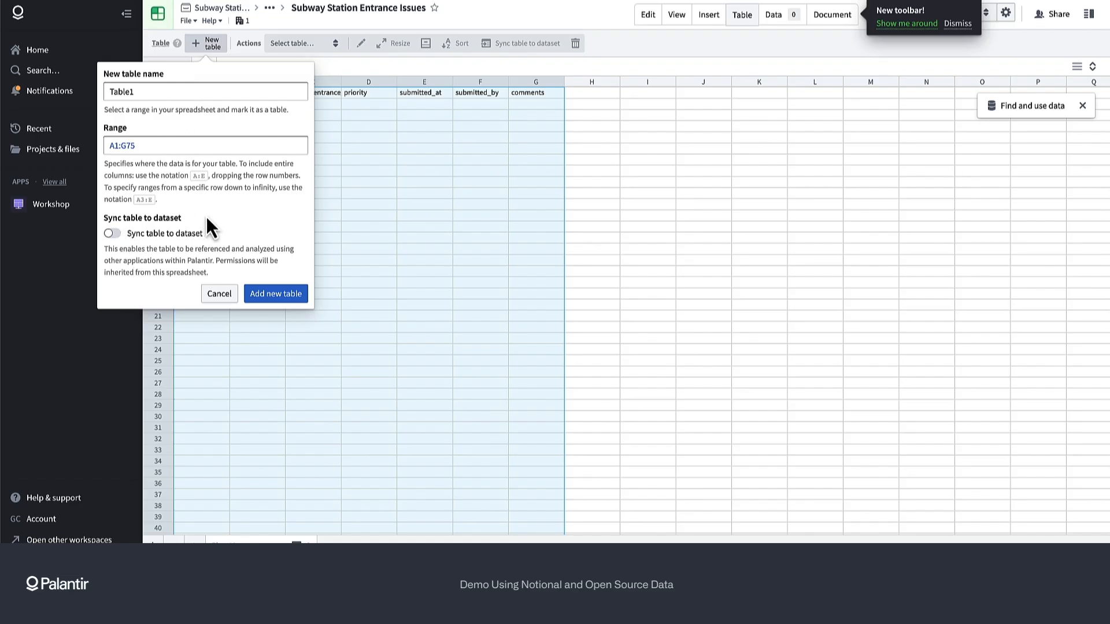
left_click(114, 235)
left_click(289, 294)
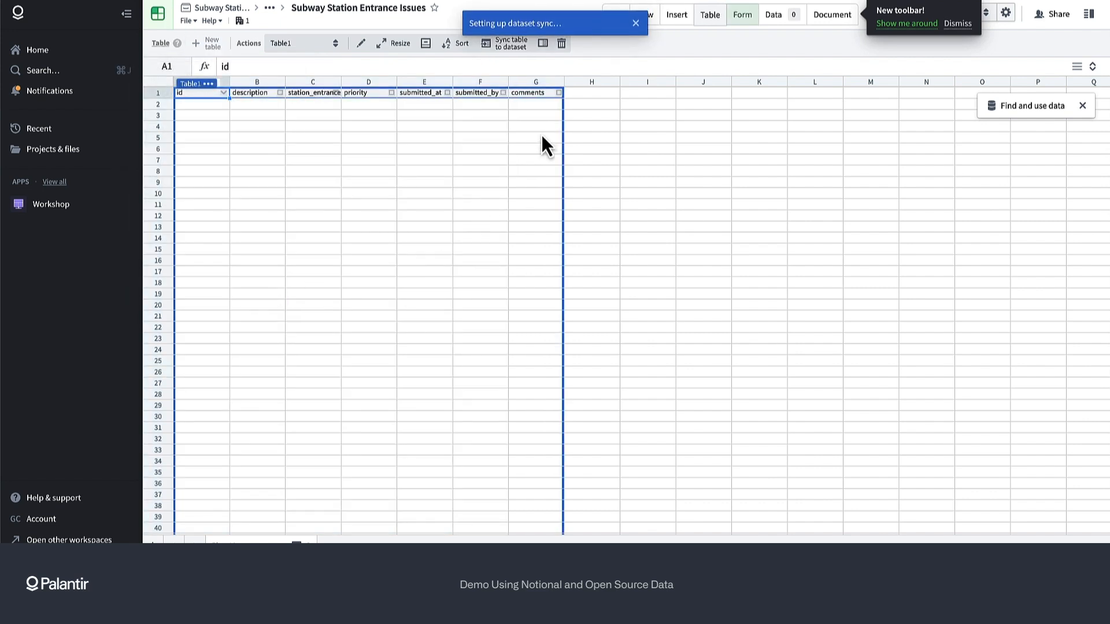
Step: Set the synced table's export column type to String for id, description, station_entrance_id and priority
left_click(209, 84)
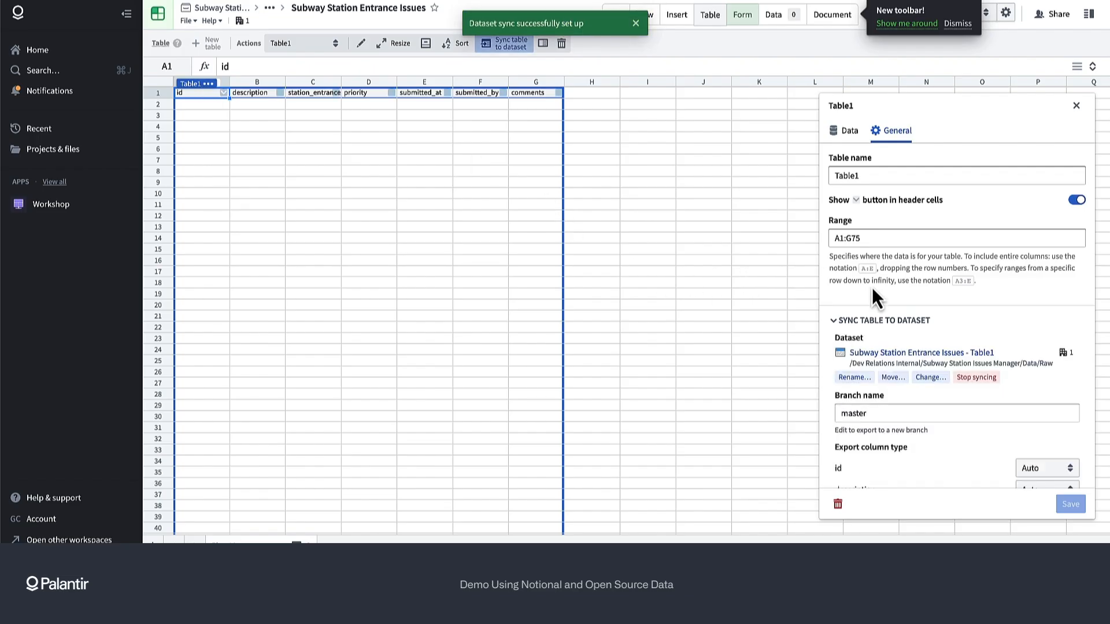
scroll(907, 322, "down", 3)
left_click(1048, 331)
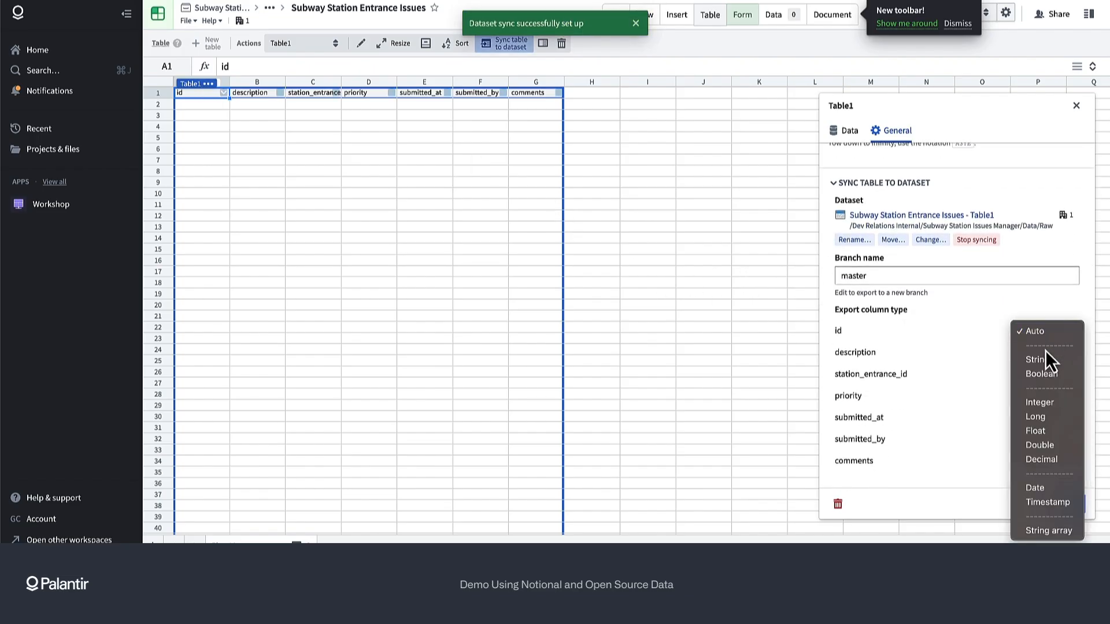
left_click(1039, 360)
left_click(1042, 359)
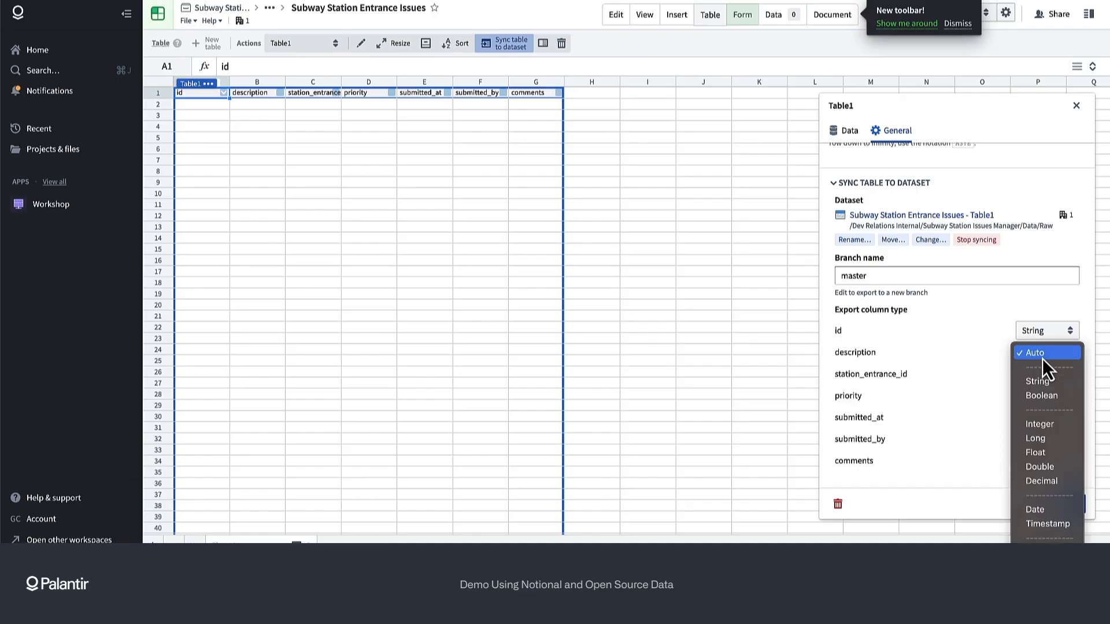
left_click(1039, 382)
left_click(1039, 377)
left_click(1038, 404)
left_click(1039, 400)
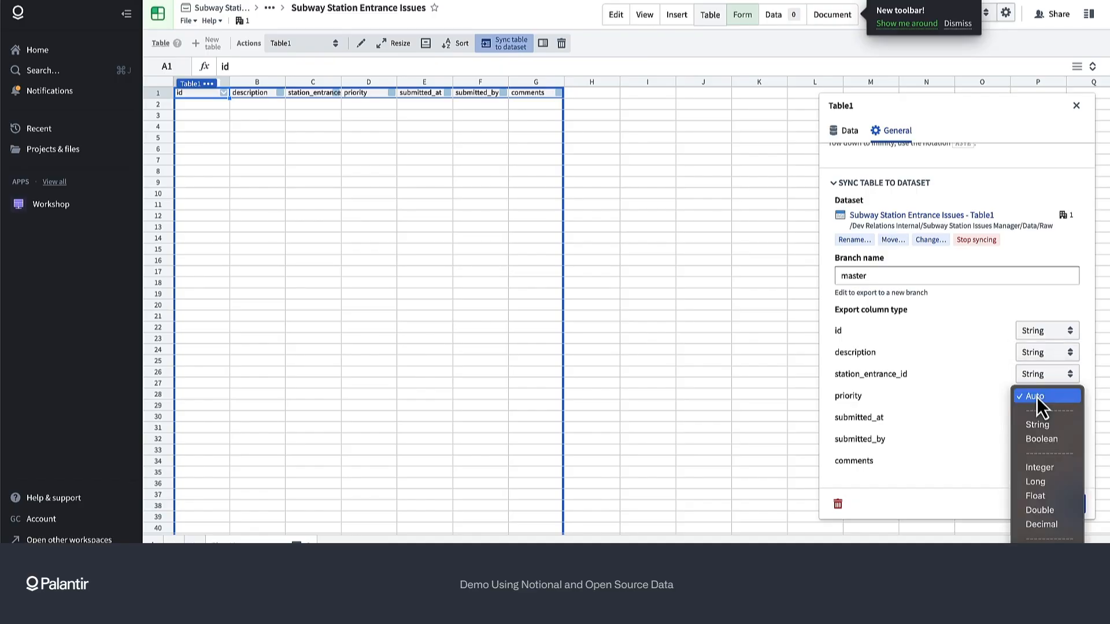
left_click(1056, 427)
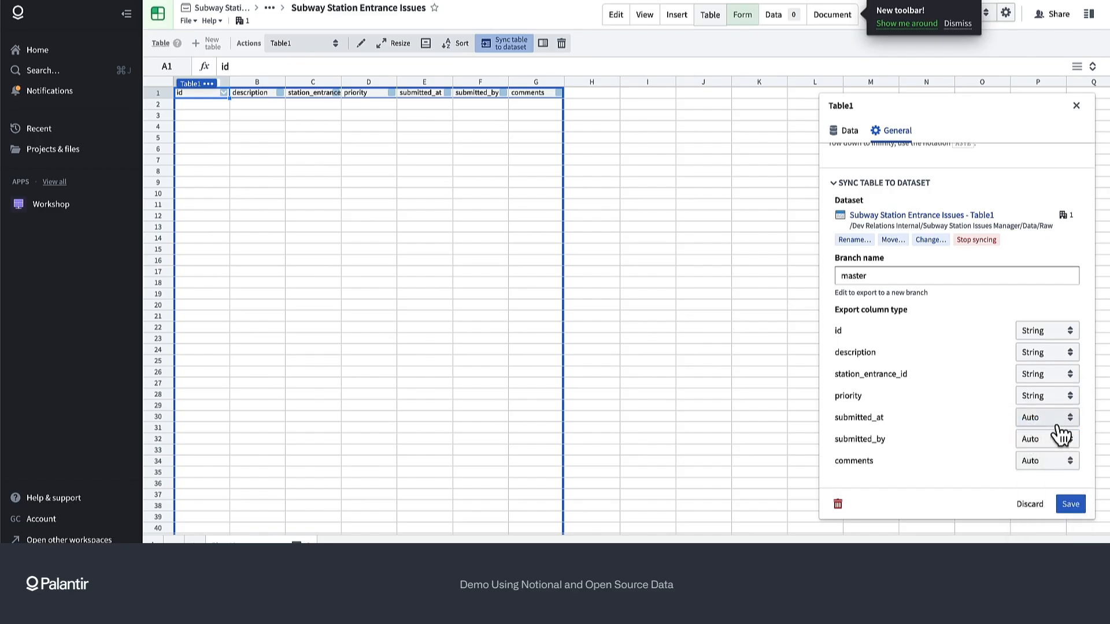
Step: Set the export type to Timestamp for submitted_at and String for submitted_by and comments, and save the table settings
left_click(1057, 425)
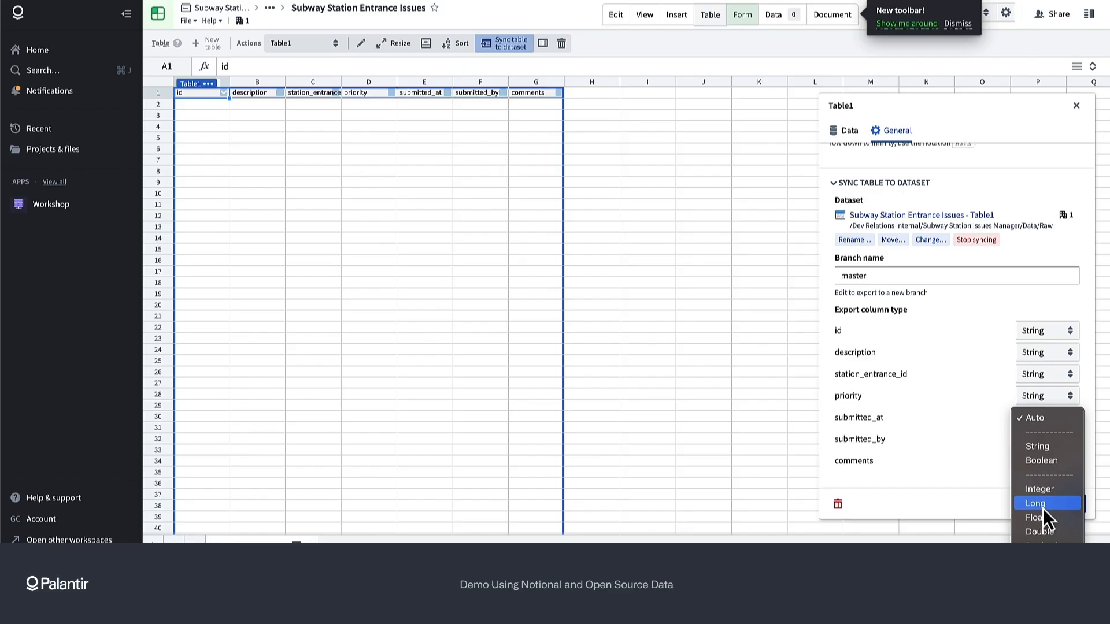
scroll(1043, 508, "down", 2)
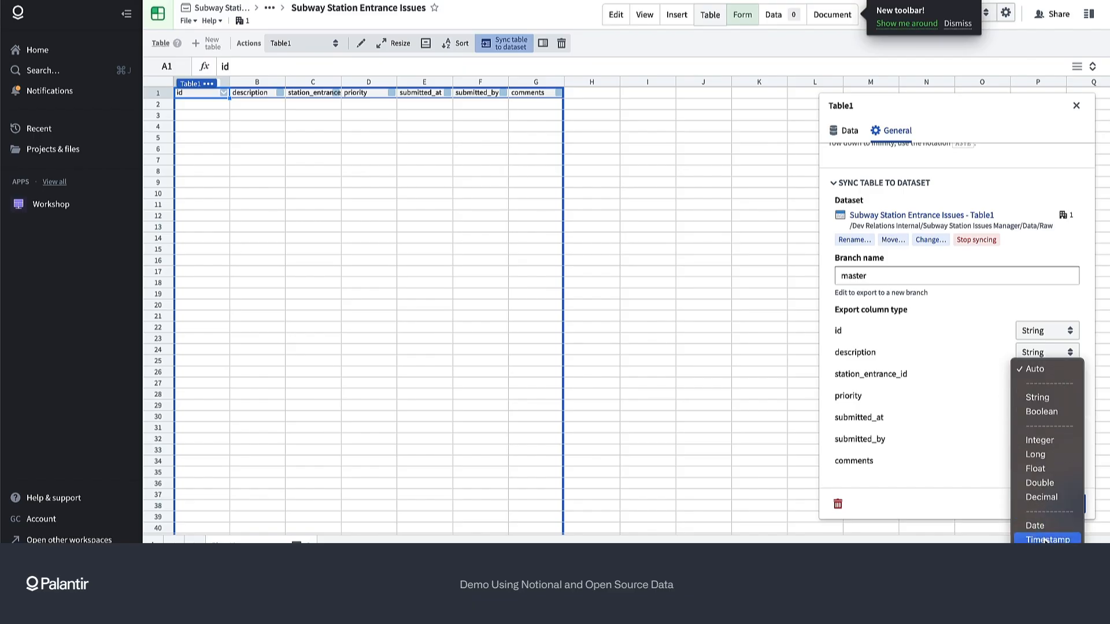
left_click(1045, 539)
left_click(1034, 439)
left_click(1032, 471)
left_click(1036, 463)
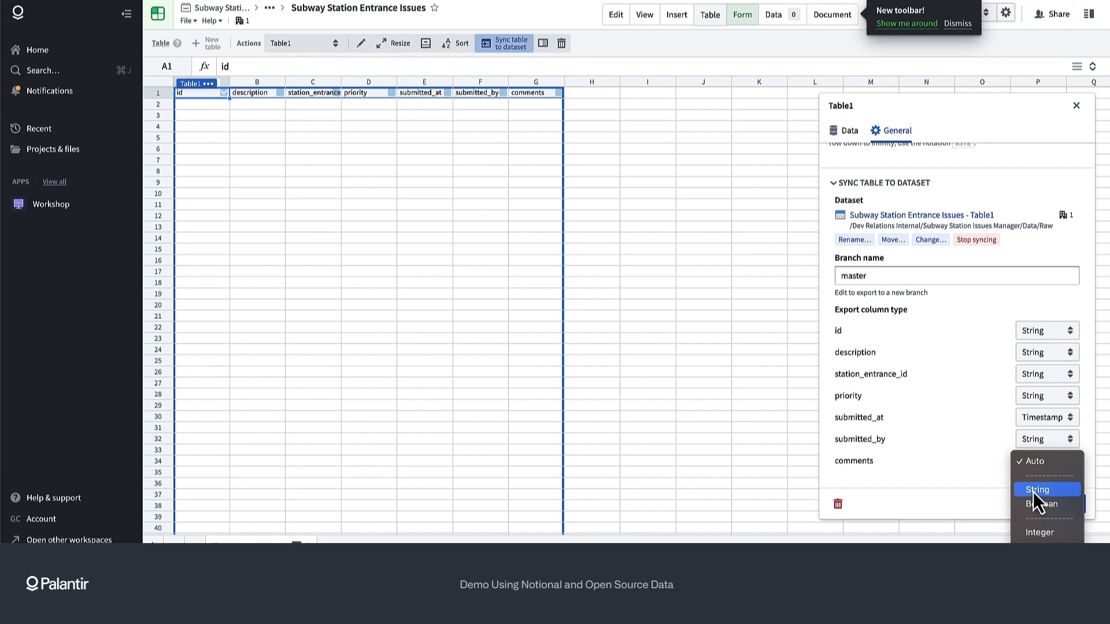
left_click(1033, 490)
left_click(1075, 510)
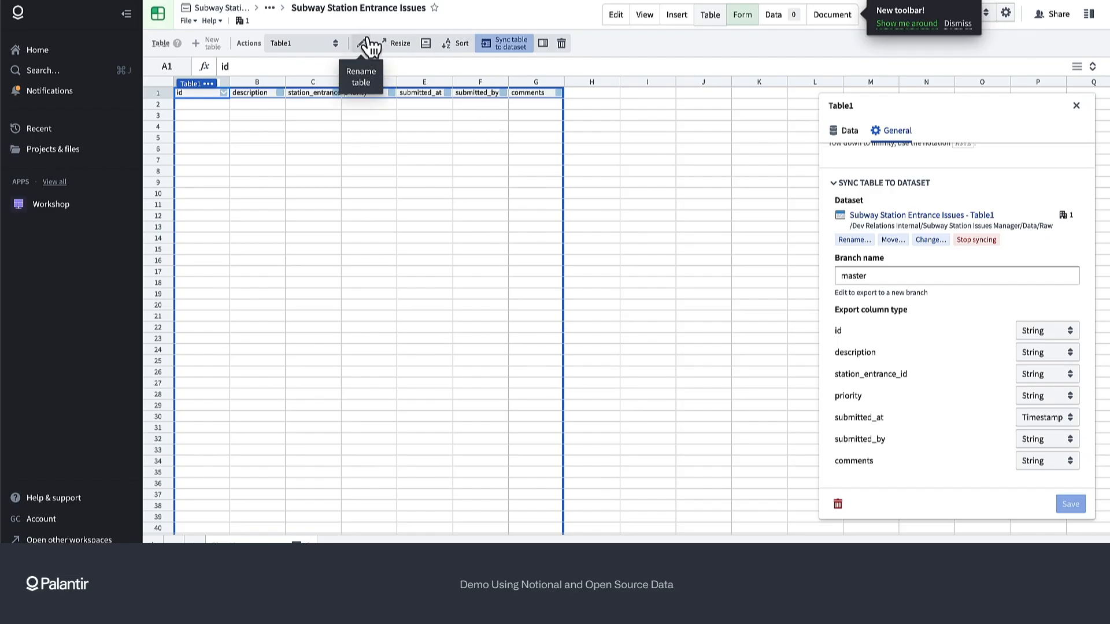
Step: Return to the project's Raw folder and go through the Data folder to open the Clean folder
left_click(271, 8)
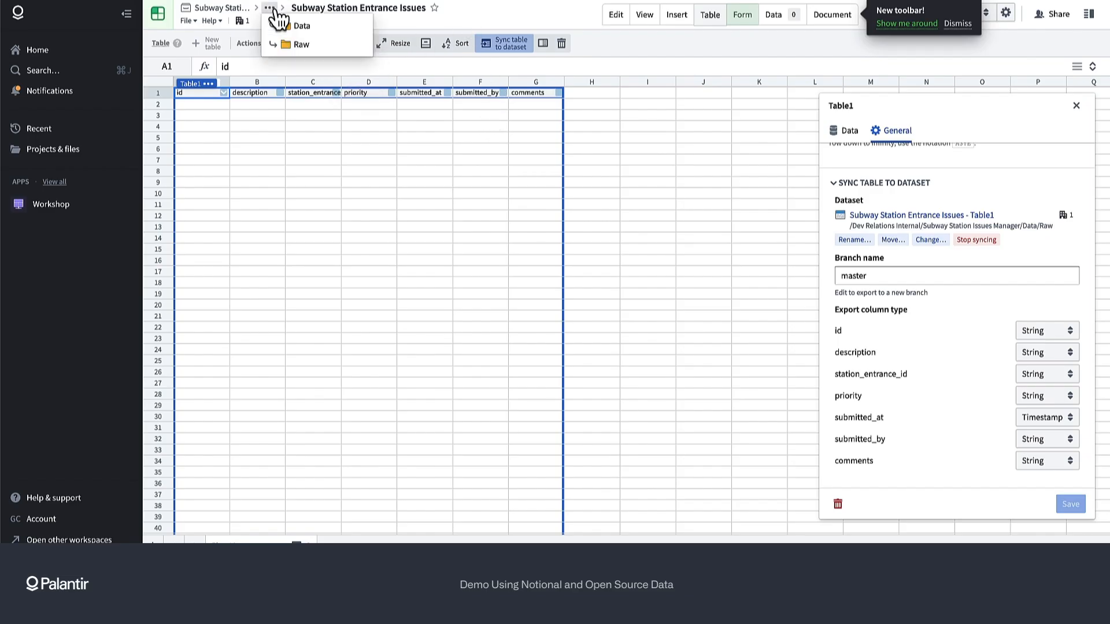
left_click(302, 45)
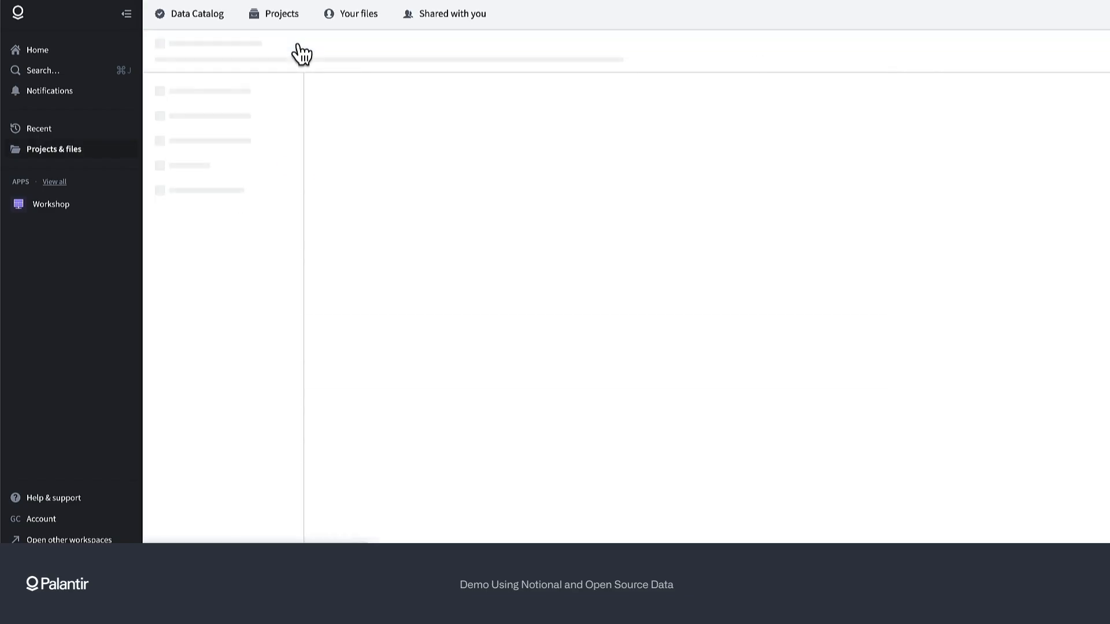
left_click(345, 82)
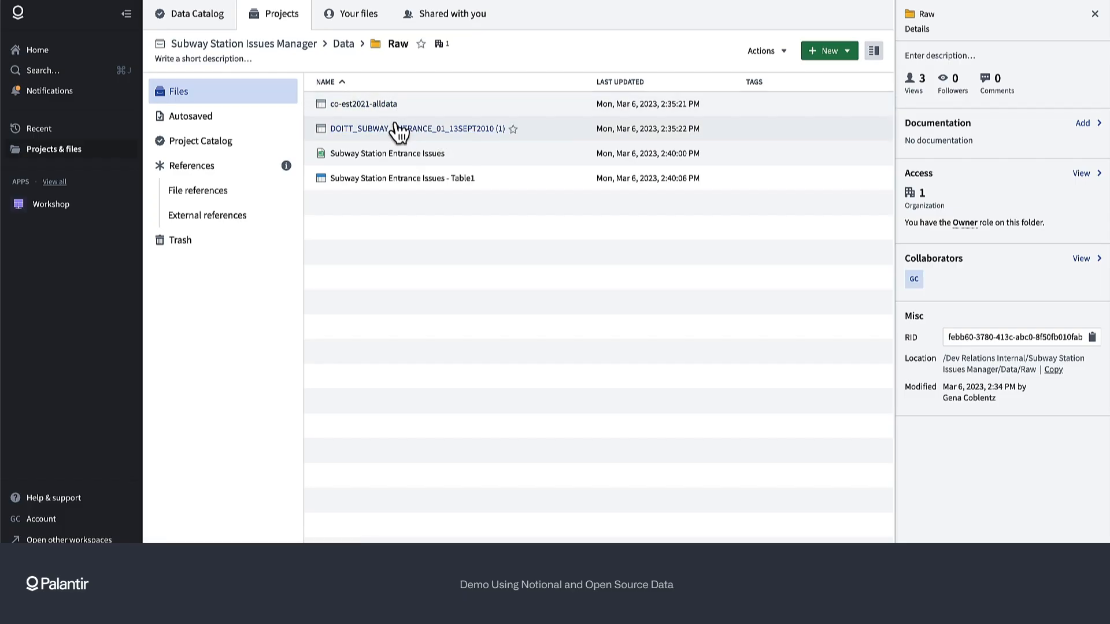
left_click(347, 44)
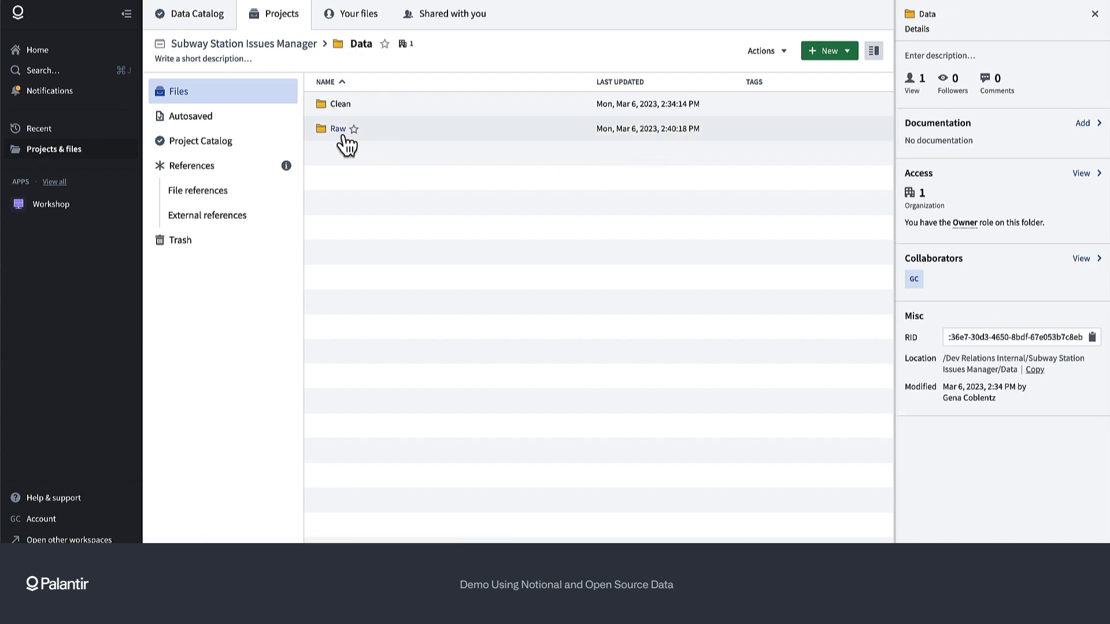
left_click(347, 106)
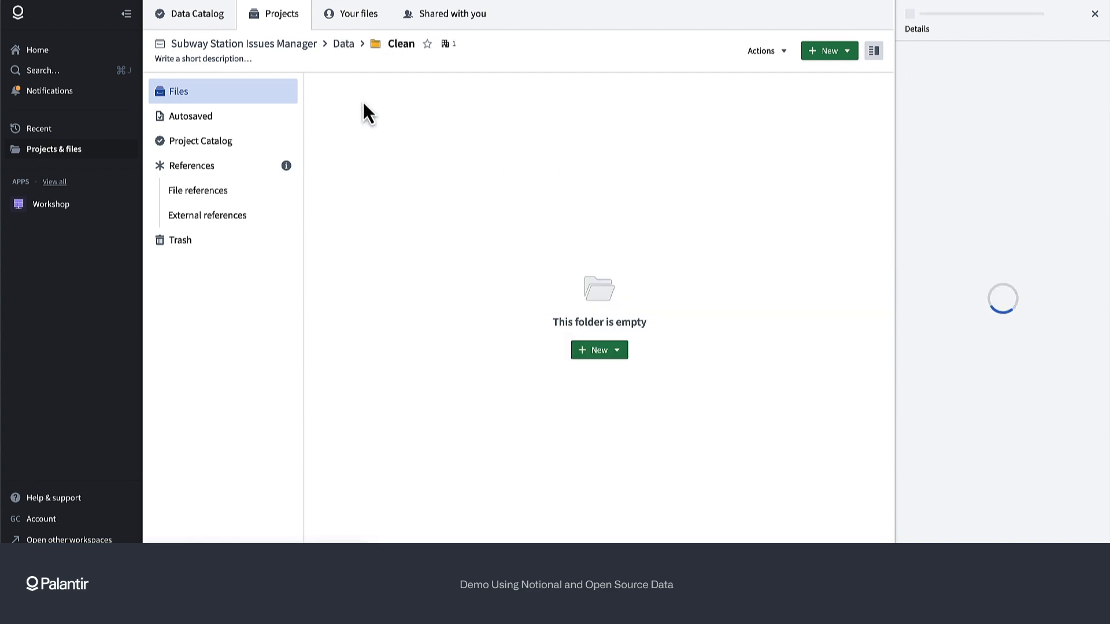
Step: Create a Code Workbook in the Clean folder and import the resources required by its Spark environment
left_click(585, 354)
scroll(584, 477, "down", 5)
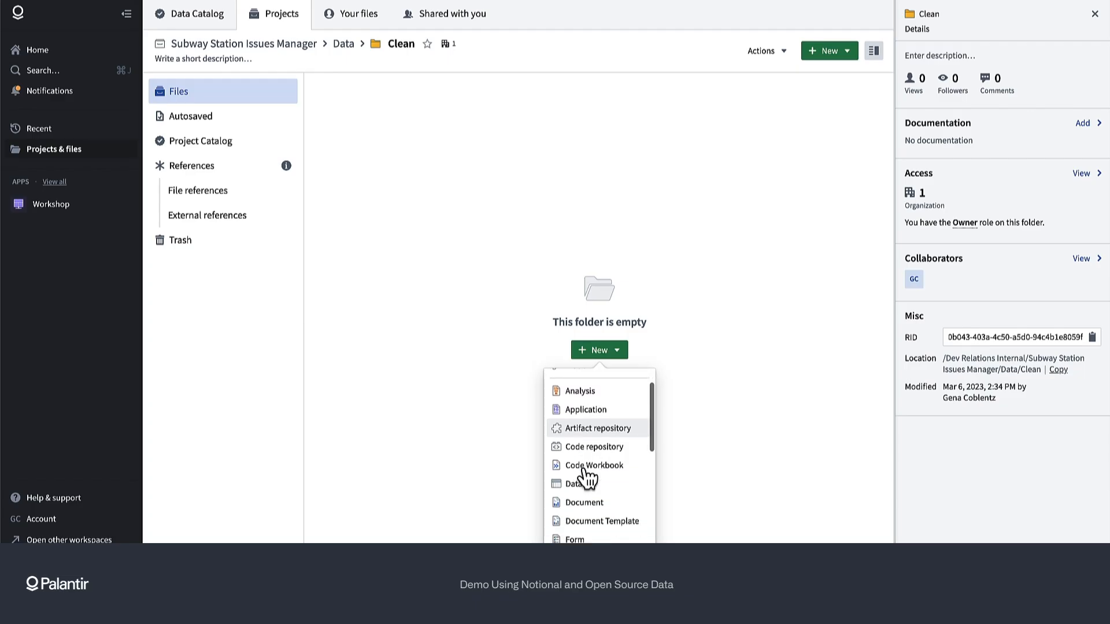
scroll(585, 477, "down", 5)
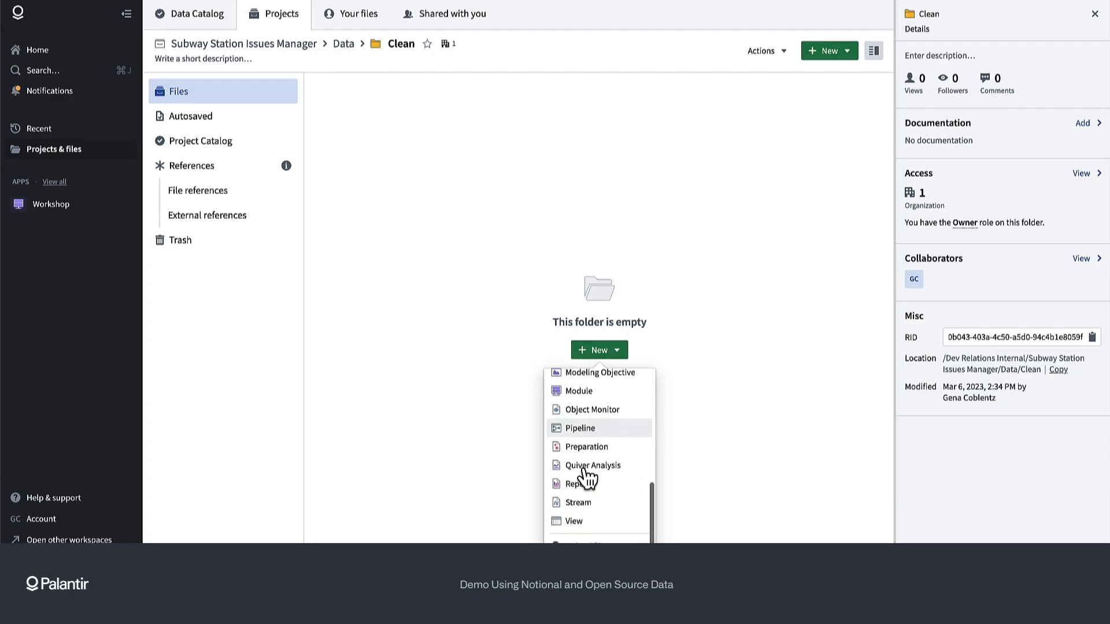
scroll(586, 474, "up", 5)
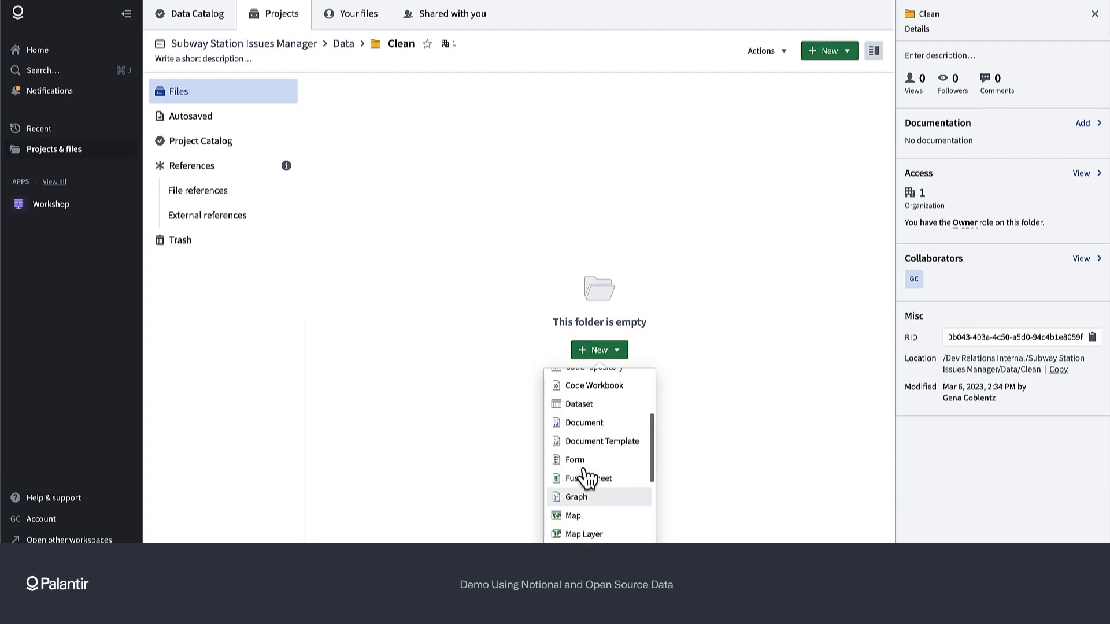
left_click(587, 422)
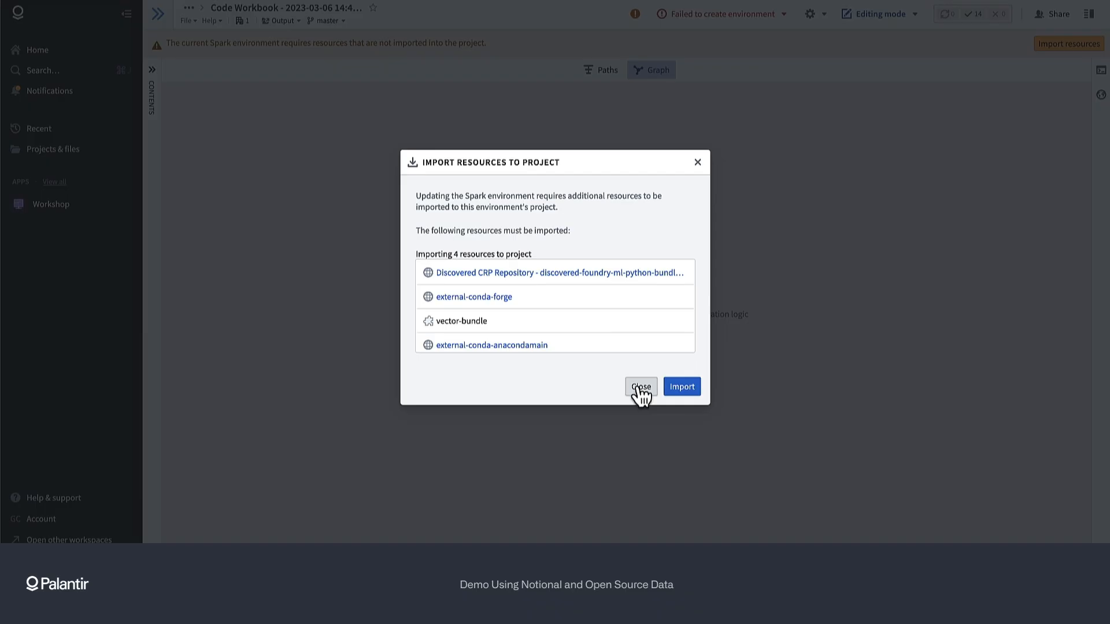
left_click(697, 389)
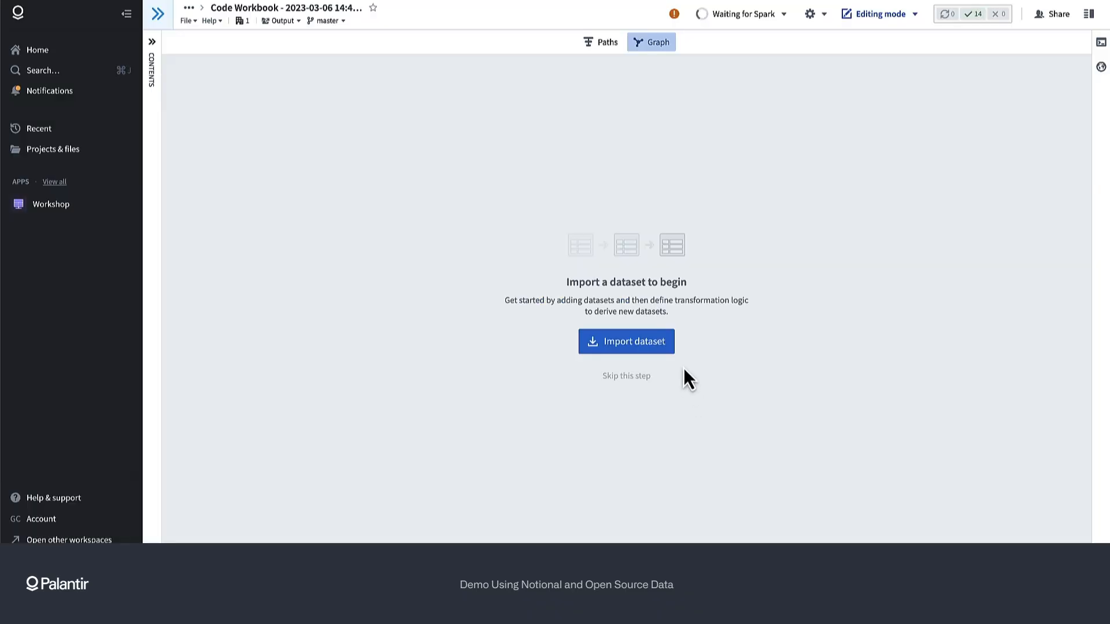
Step: Import the DOITT_SUBWAY_ENTRANCE_01_13SEPT2010 (1) dataset from the Raw folder into the workbook
left_click(645, 346)
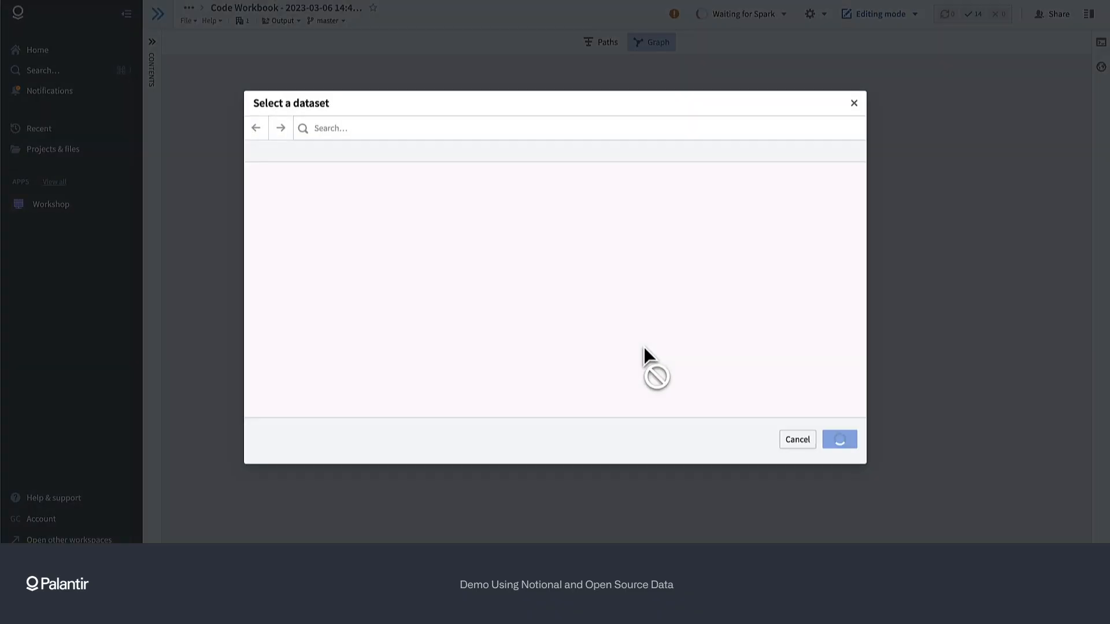
left_click(429, 199)
left_click(501, 200)
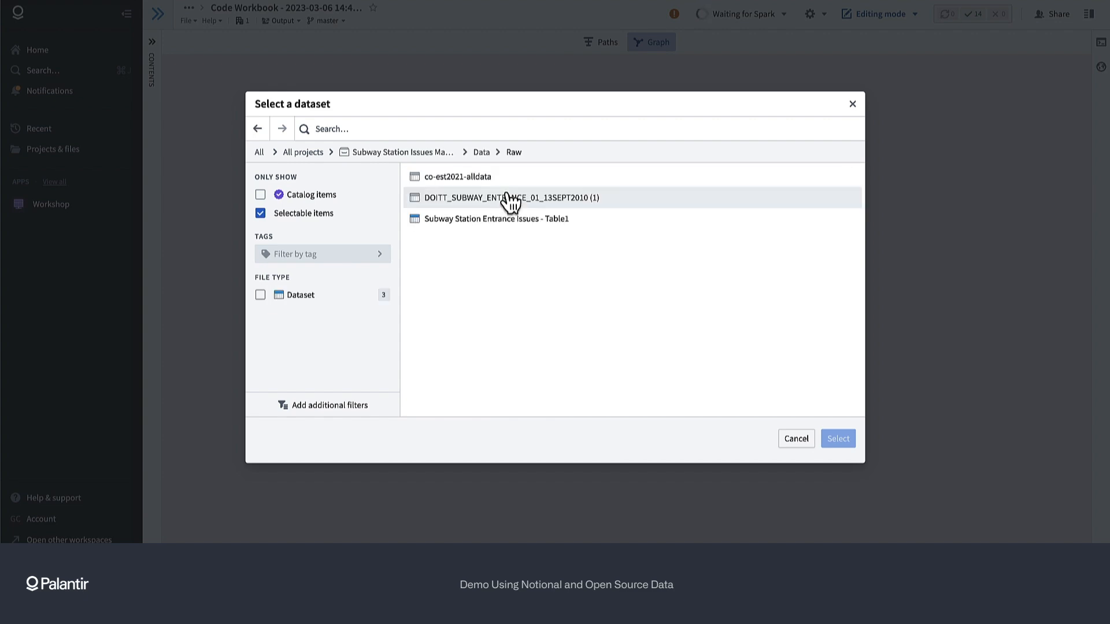
left_click(526, 199)
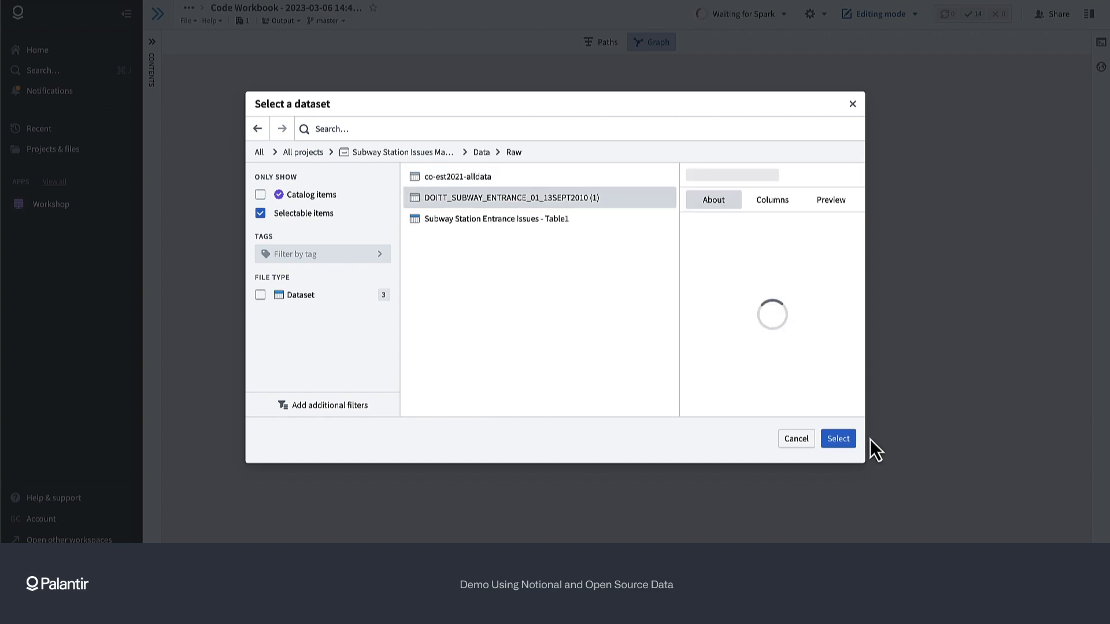
left_click(840, 440)
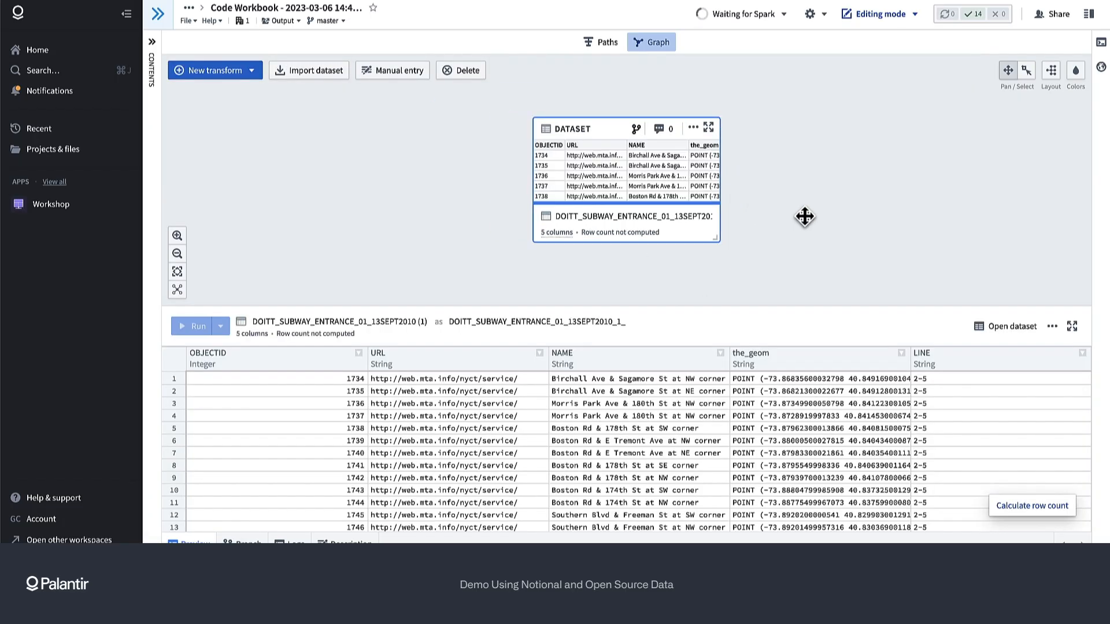
Step: Add a Python transform that takes the imported subway entrance dataset as its input
left_click_drag(793, 218, 703, 212)
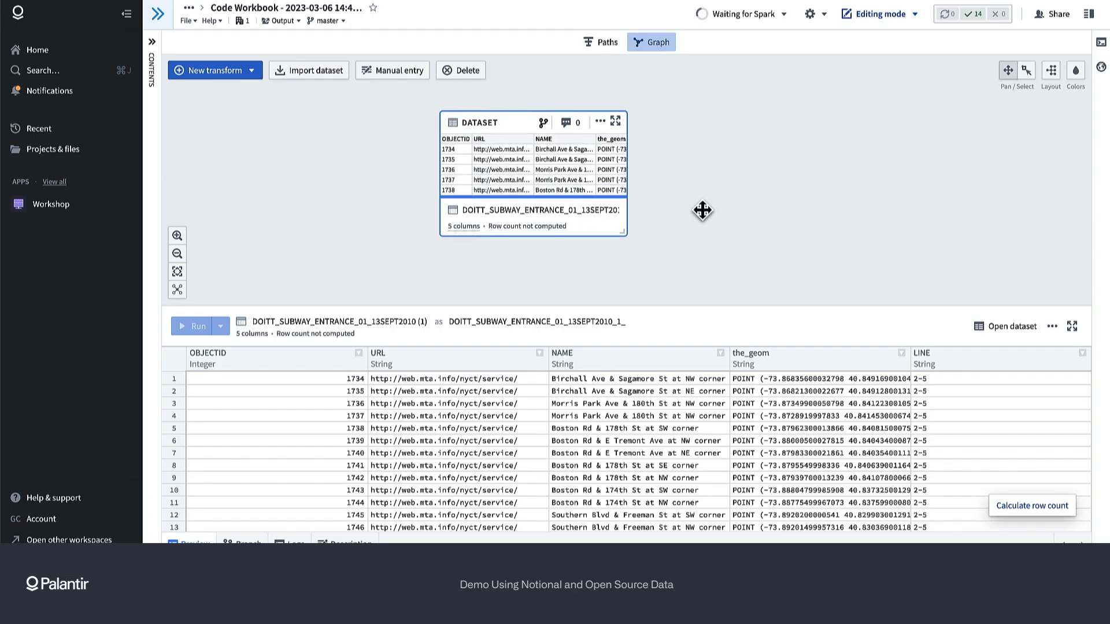
left_click(237, 72)
left_click(217, 93)
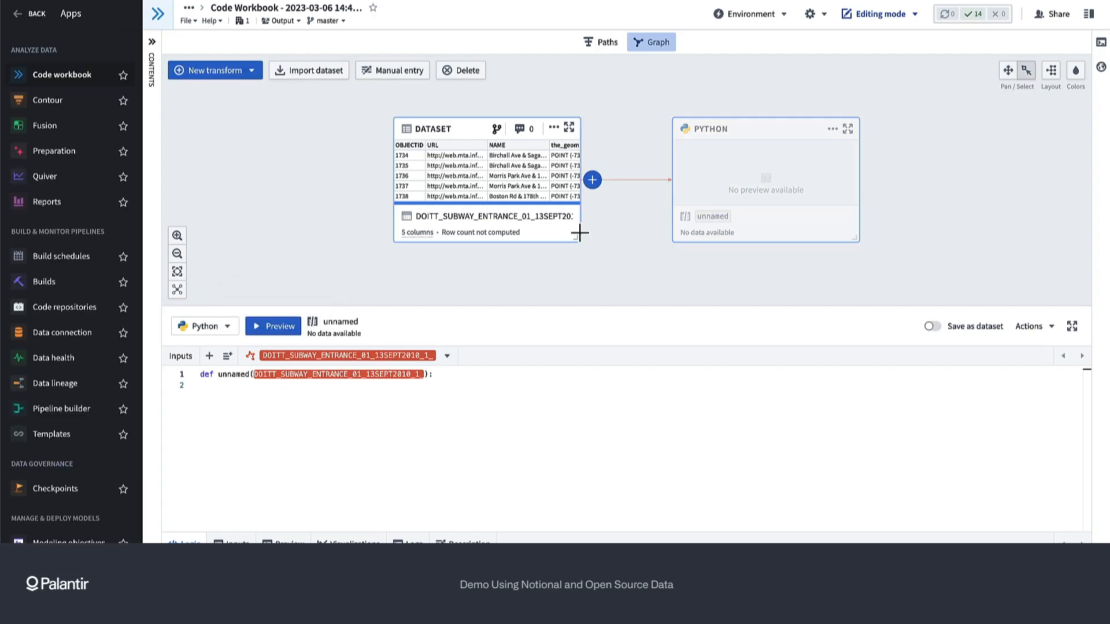
Step: Rename the Python transform function to cleaned_stations and set the transform to be saved as a dataset
left_click(351, 424)
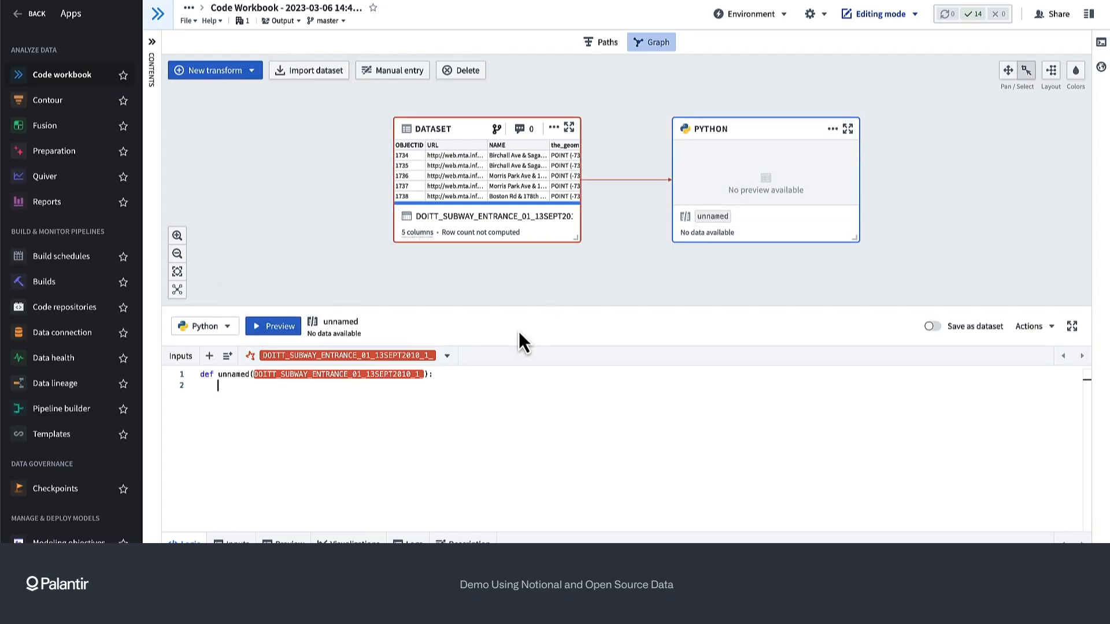
left_click(250, 376)
key("BackSpace")
key("BackSpace")
key("BackSpace")
key("BackSpace")
key("BackSpace")
key("BackSpace")
key("BackSpace")
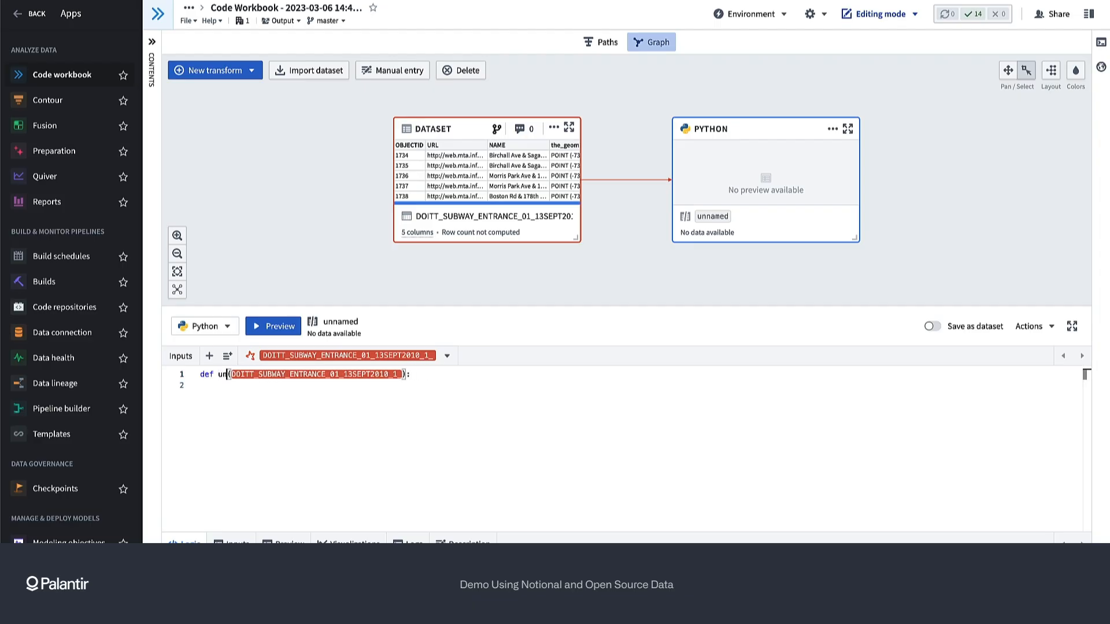
type("cleaned_stations")
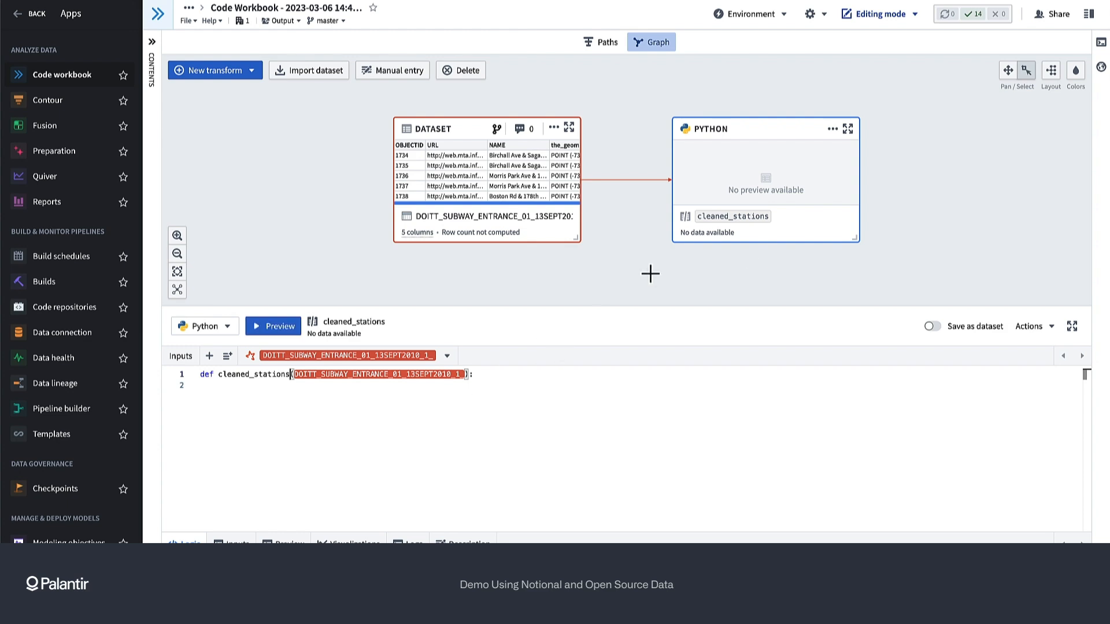
left_click(931, 326)
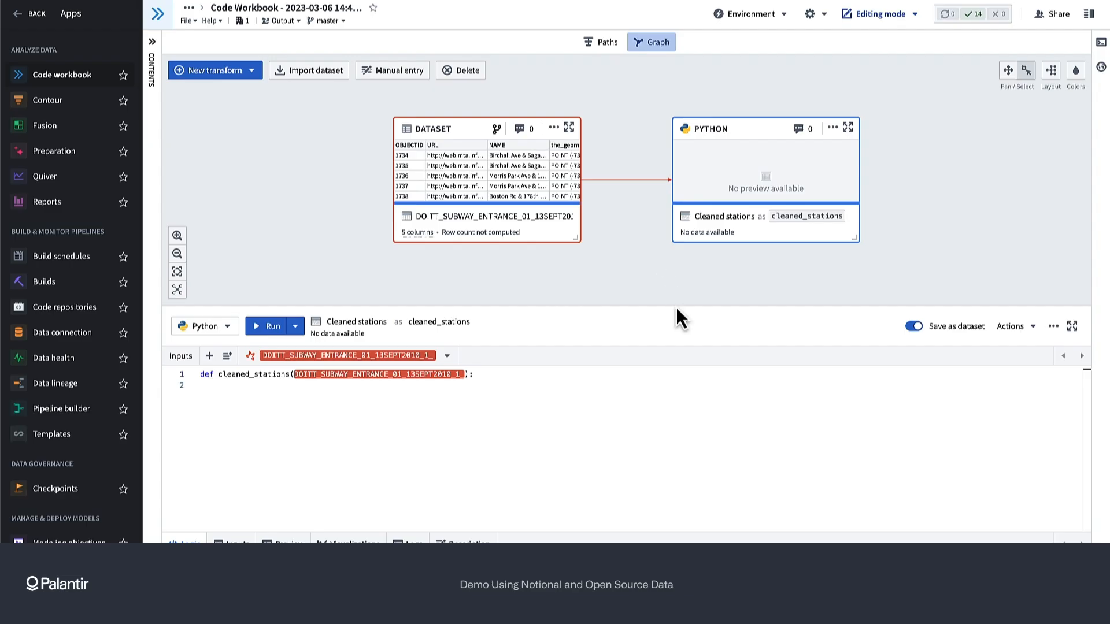
Step: Add the line "import pyspark.sql.functions as F" to the workbook's global Python code
left_click(1101, 69)
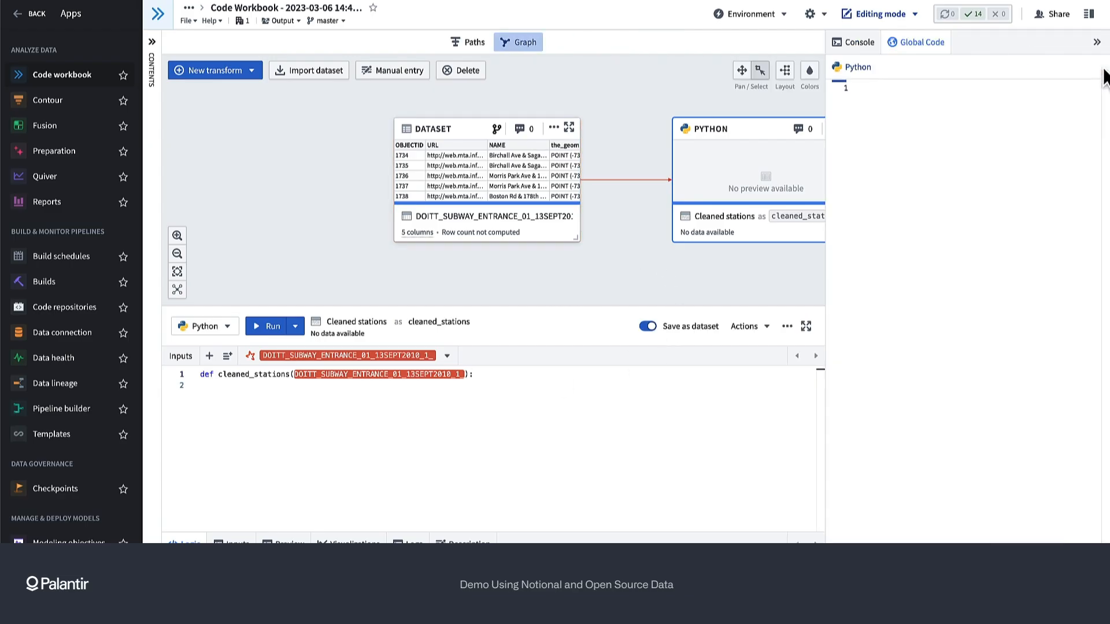
left_click(925, 104)
type("import pyspark.sql.functions as F")
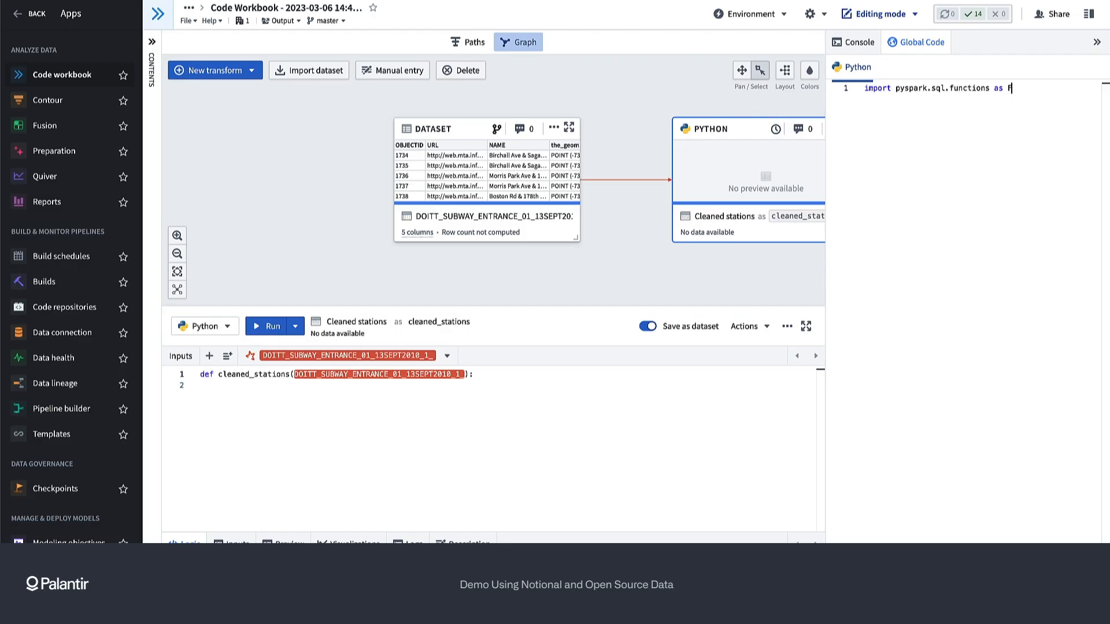
key("Return")
key("BackSpace")
key("BackSpace")
key("BackSpace")
key("BackSpace")
key("BackSpace")
key("BackSpace")
key("BackSpace")
key("BackSpace")
key("BackSpace")
type("F")
Step: Add "from pyspark.sql.types import StringType" as the second line of the global Python code
key("Return")
type("from pys")
type("pak")
type("rk")
type(".sql.types impoirt")
key("BackSpace")
key("BackSpace")
key("BackSpace")
key("BackSpace")
type("rt")
key("BackSpace")
key("BackSpace")
type("ort StringType")
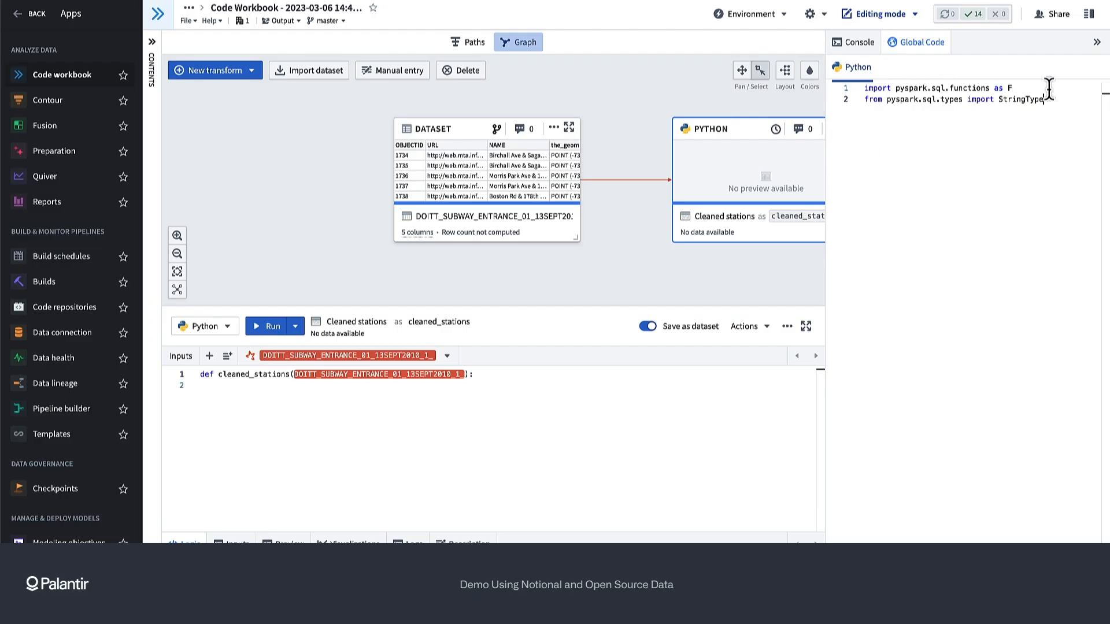
Step: In the cleaned_stations function body, assign cleaned_stations to a multi-line withColumn call on the DOITT_SUBWAY_ENTRANCE_01_13SEPT2010_1_ input
left_click(498, 378)
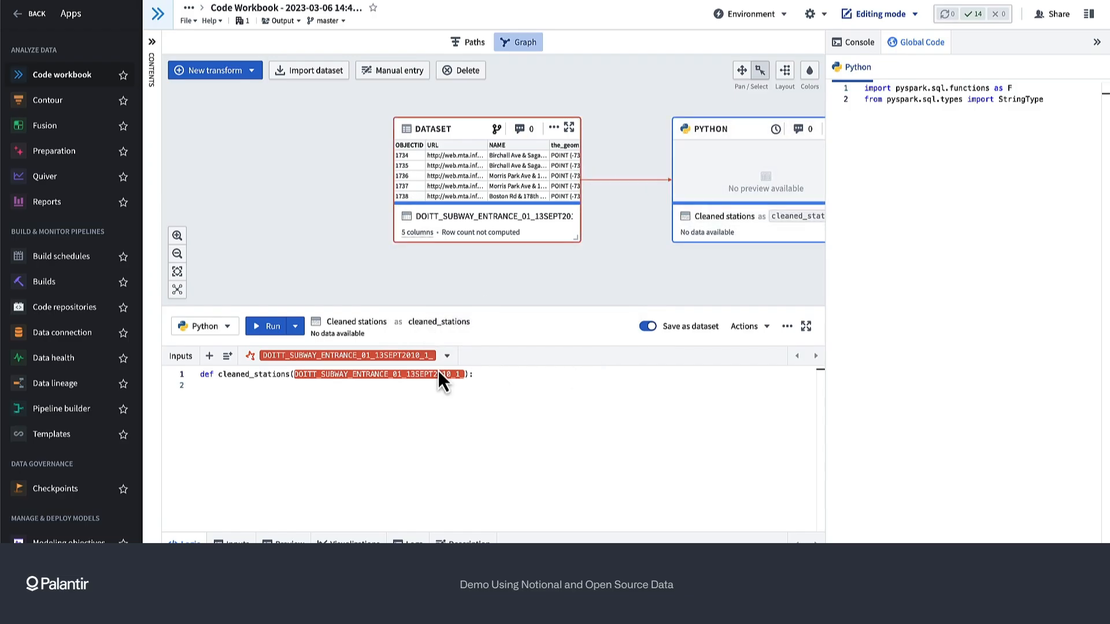
key("Return")
key("BackSpace")
key("Return")
type("cleaned_stations = DO")
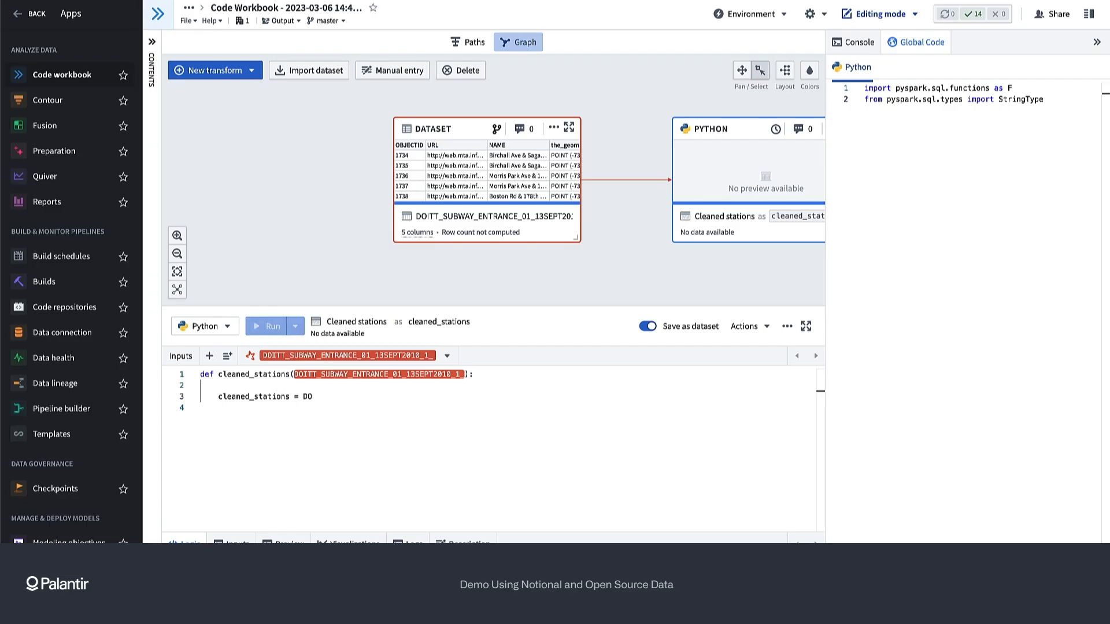
key("Return")
type(".withColumn(")
key("Return")
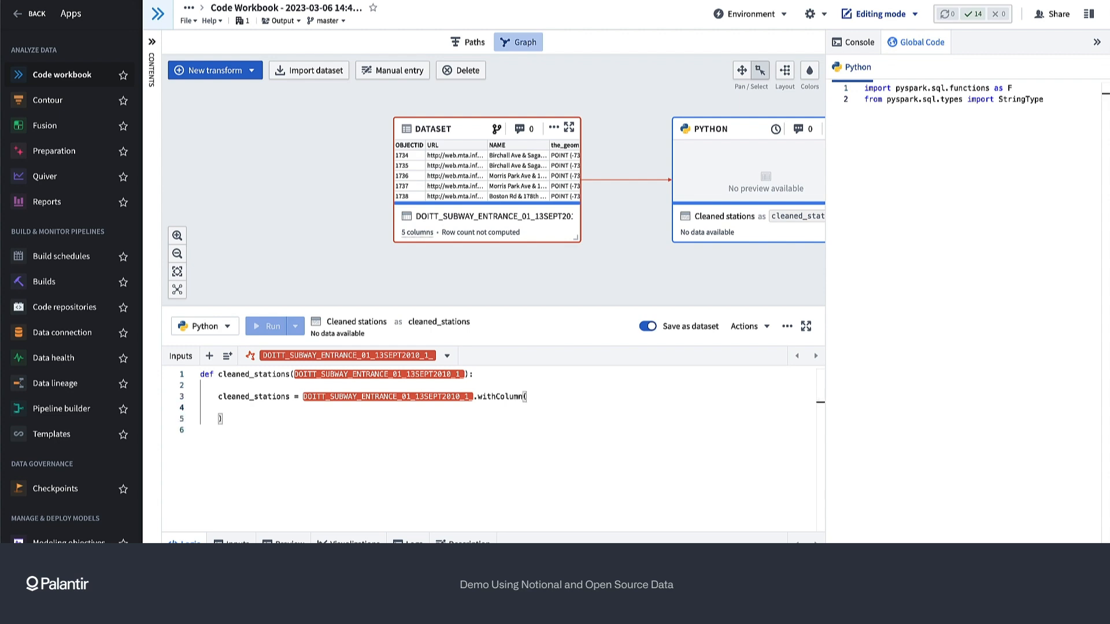
Step: Fill in the withColumn call so "OBJECTID" is set to F.col("OBJECTID").cast(StringType())
type("\"OBJECTID\",")
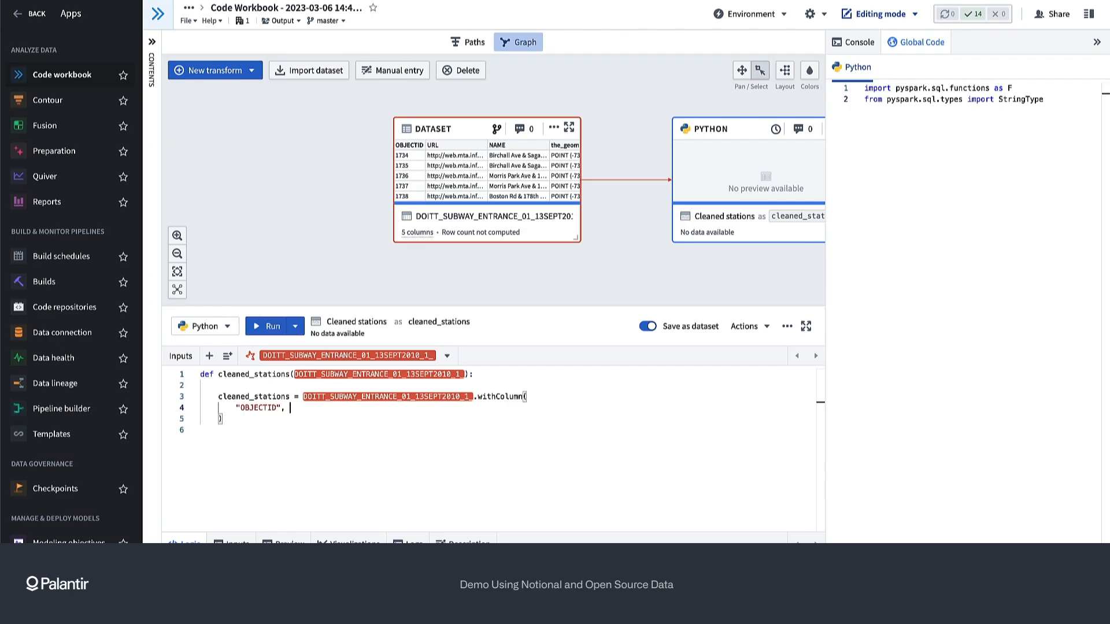
type("F.col(\"OBJECTID")
key("Right")
key("Right")
key("Right")
key("Left")
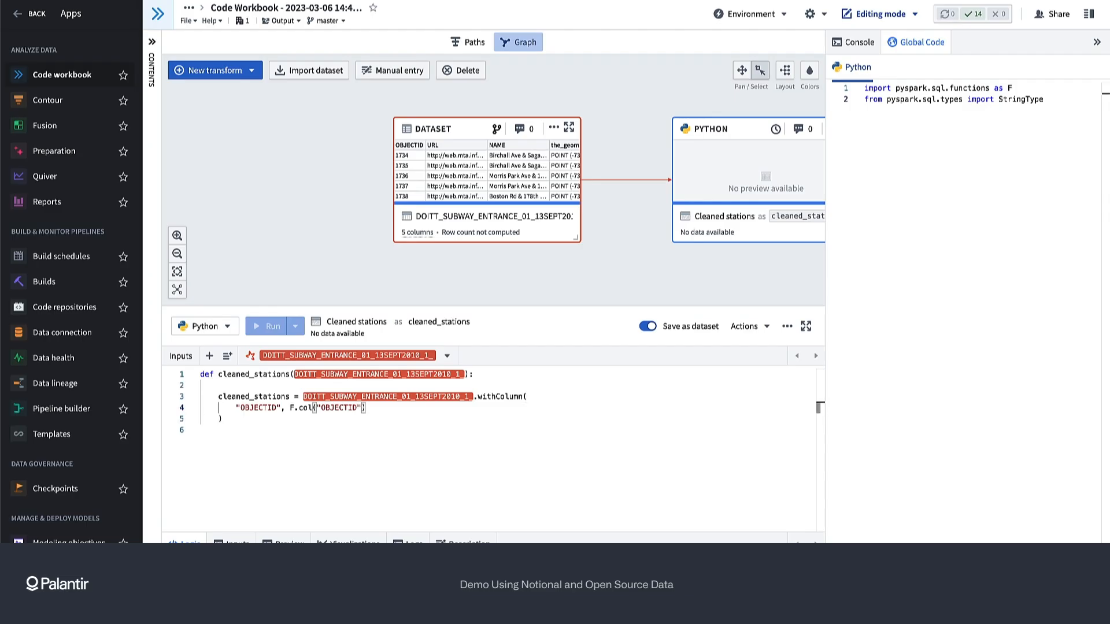
type(".cast(StringType(")
Step: End the function with "return cleaned_stations" and run the transform
left_click(302, 428)
key("Return")
type("Return cleaned_station")
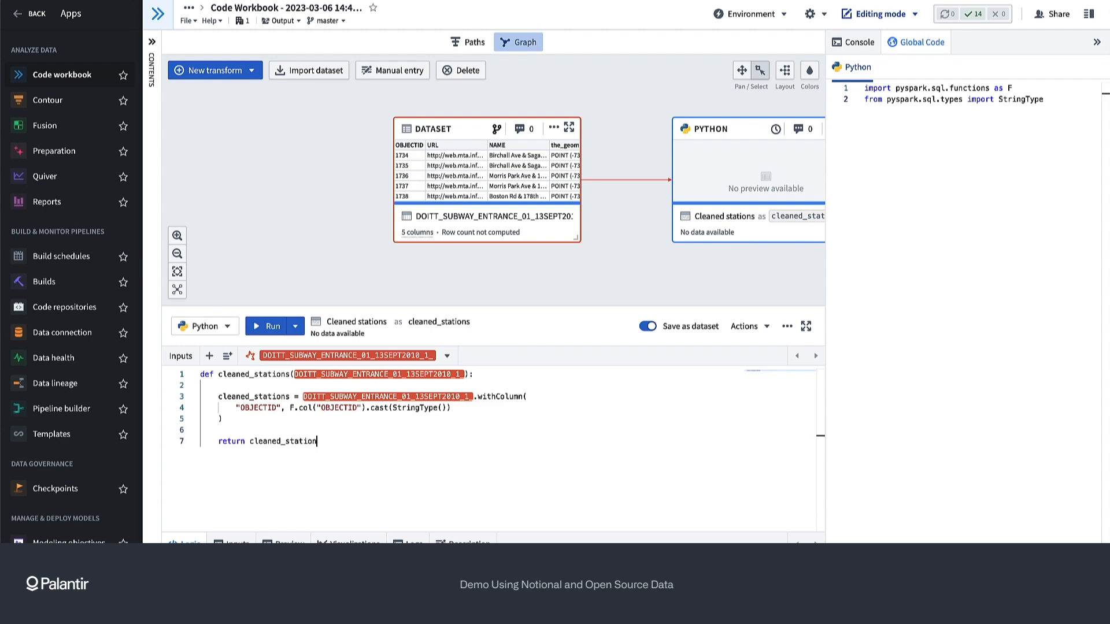
type("s")
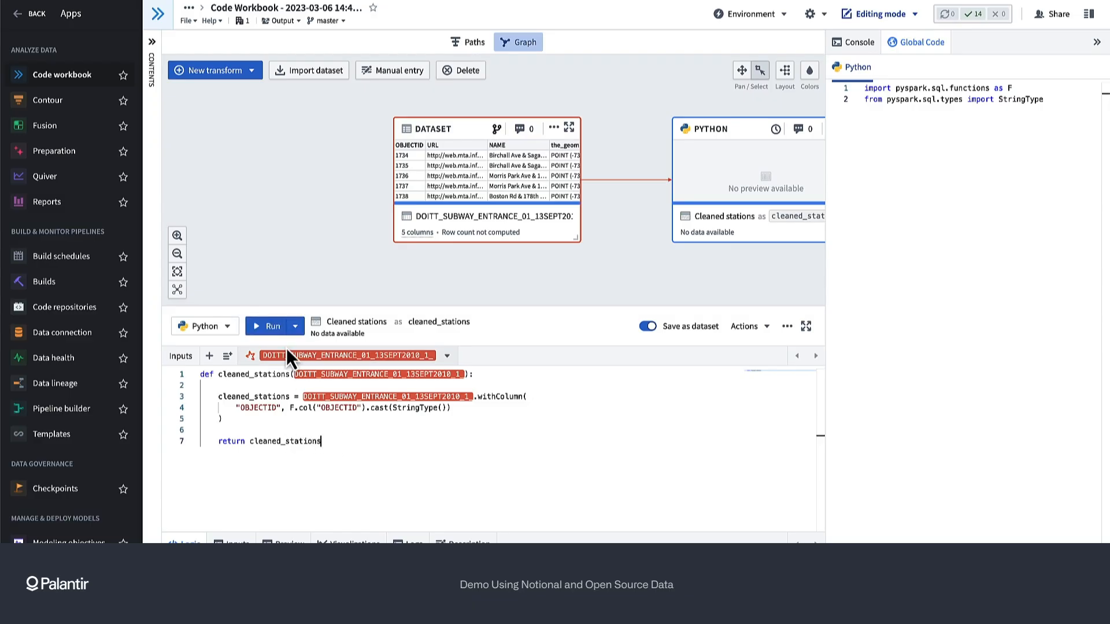
left_click(259, 324)
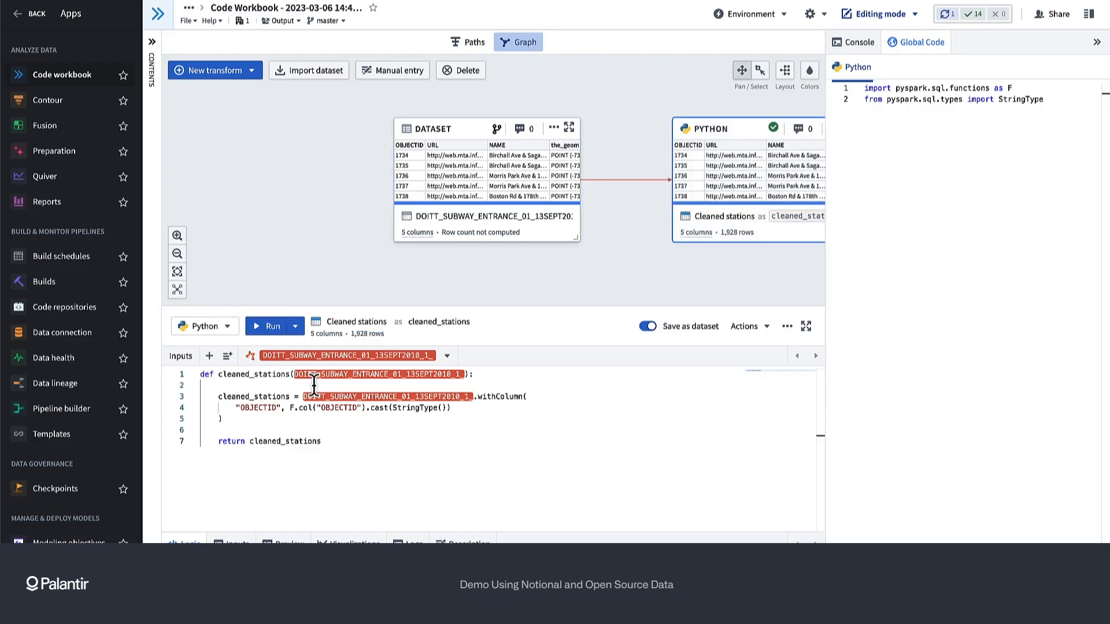
Step: Preview the transform's output to check the OBJECTID column type and the format of the_geom, then return to the code
left_click(284, 541)
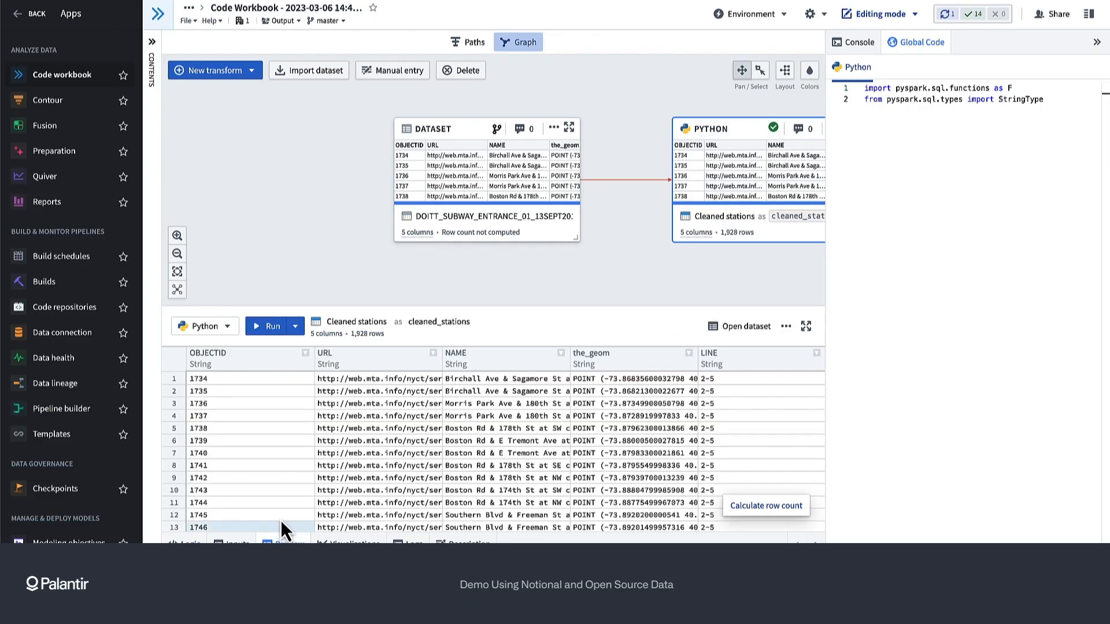
left_click(191, 542)
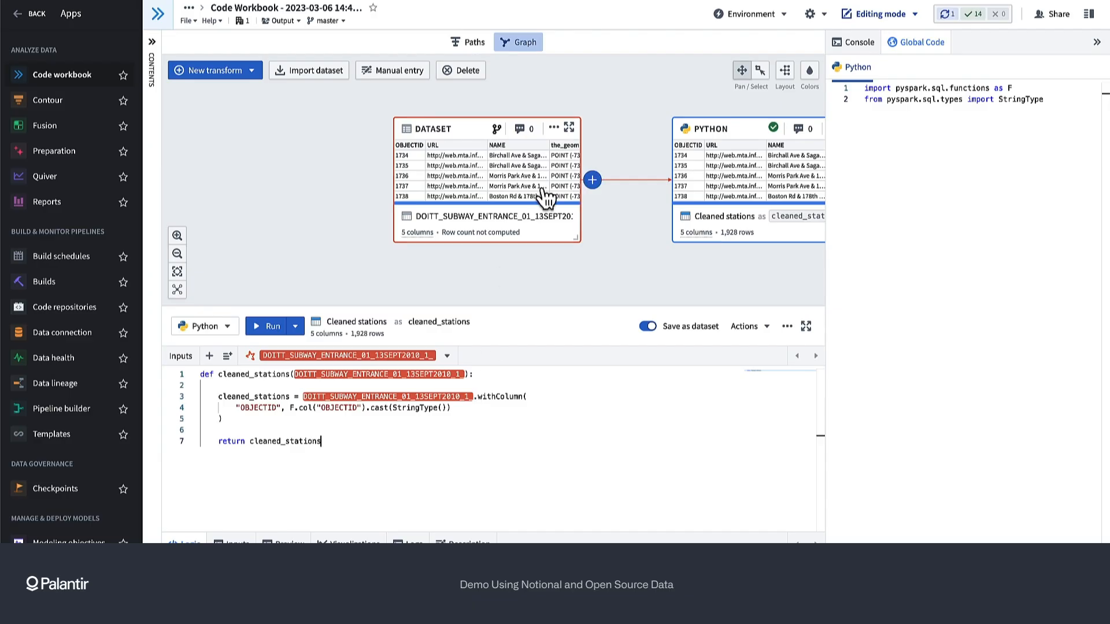
left_click(283, 541)
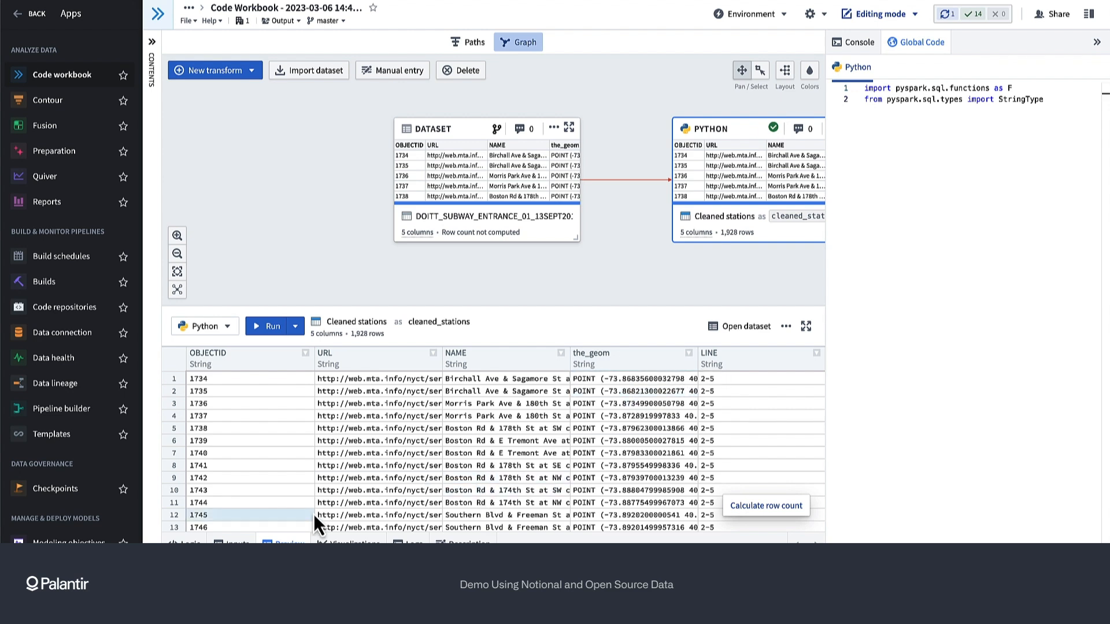
left_click(194, 540)
Step: Above the return line, reassign cleaned_stations with a withColumn call for a new column named "coordinates"
left_click(229, 485)
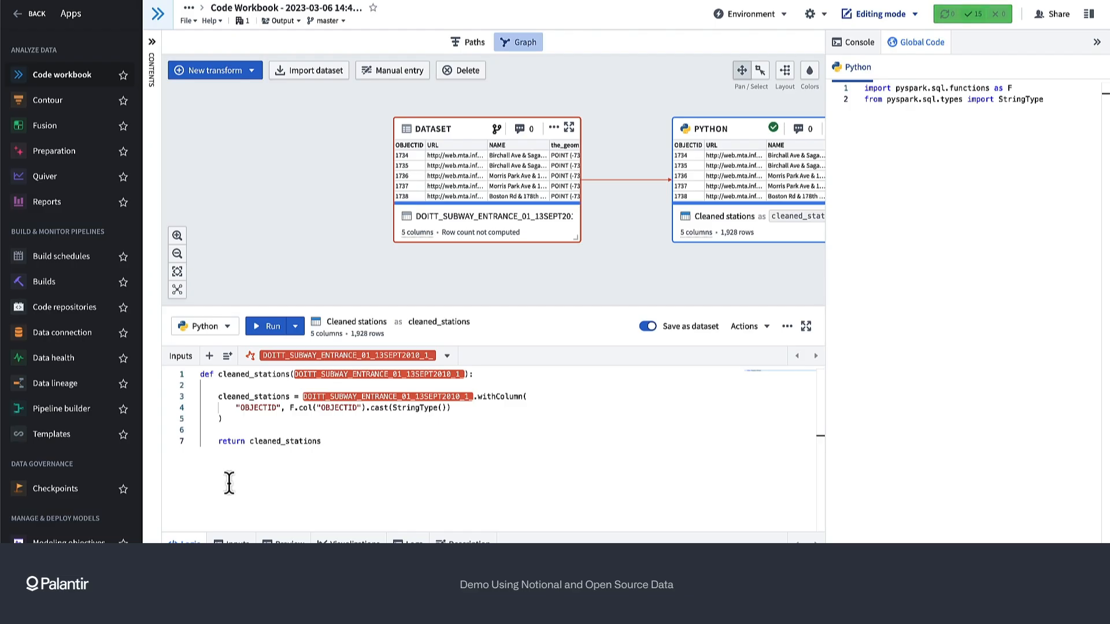
key("Up")
key("Return")
key("Return")
key("Up")
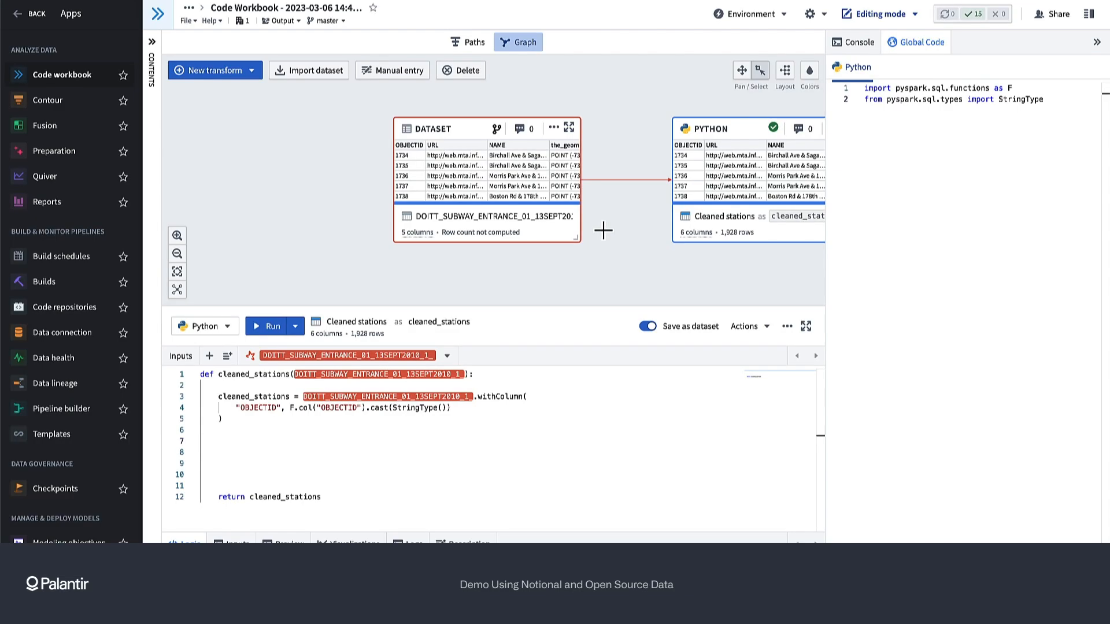
key("Tab")
type("cleaned_s")
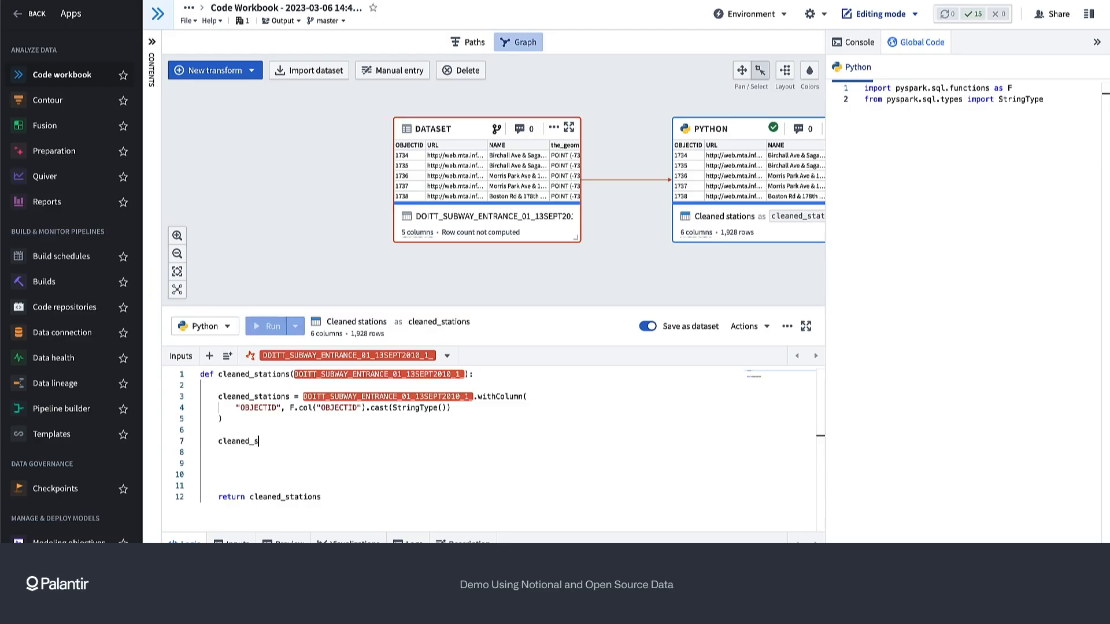
type("tations = cleaned_stations.wit")
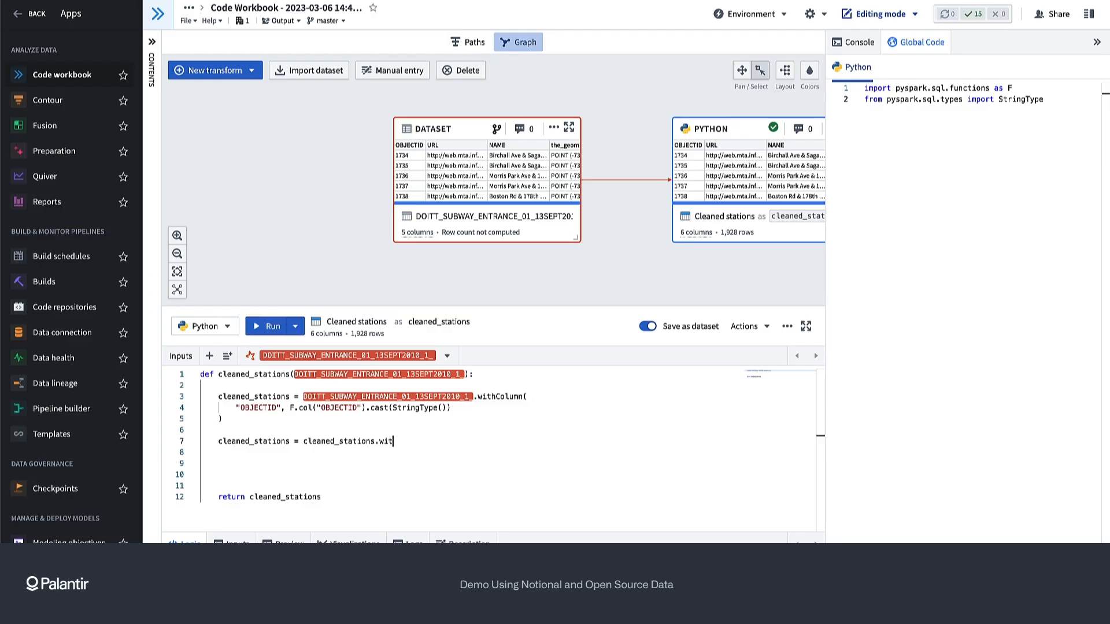
type("hColumn(")
key("Return")
type("\"coordinates\"")
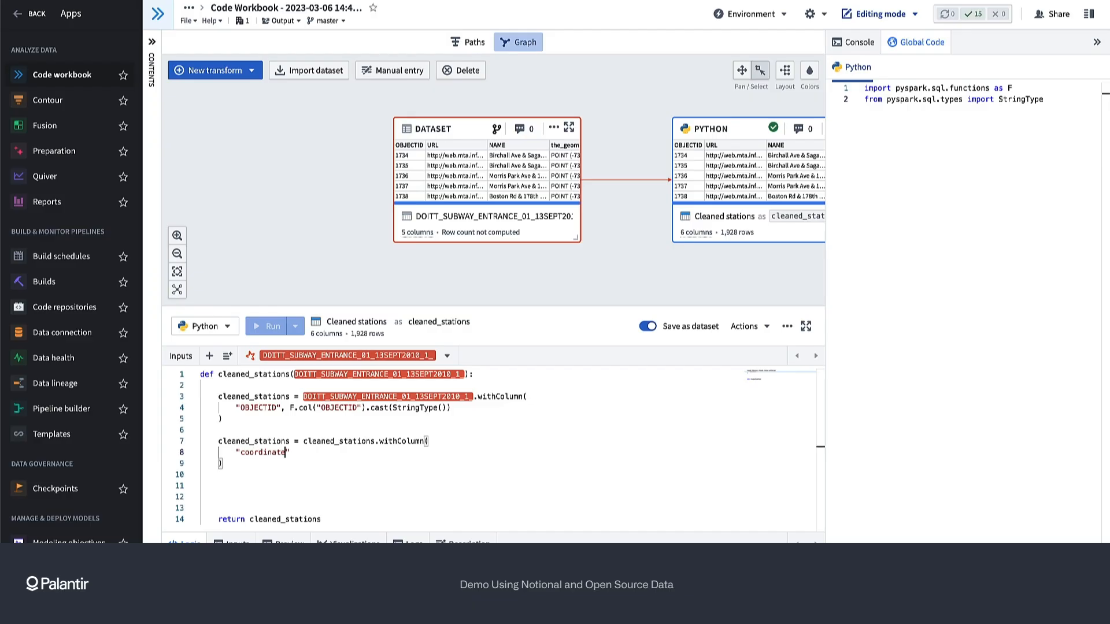
Step: Define the "coordinates" column as F.regexp_extract(F.col("the_geom"), r"\((.*)\)", 1)
type(", F.re")
key("BackSpace")
type("regexp_extr")
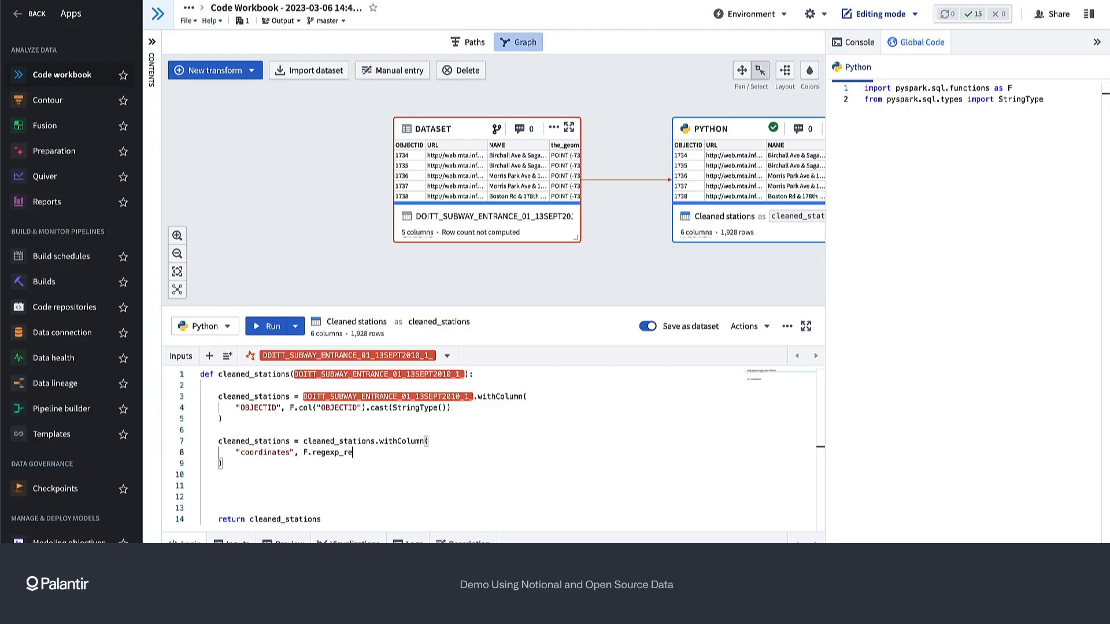
type("act")
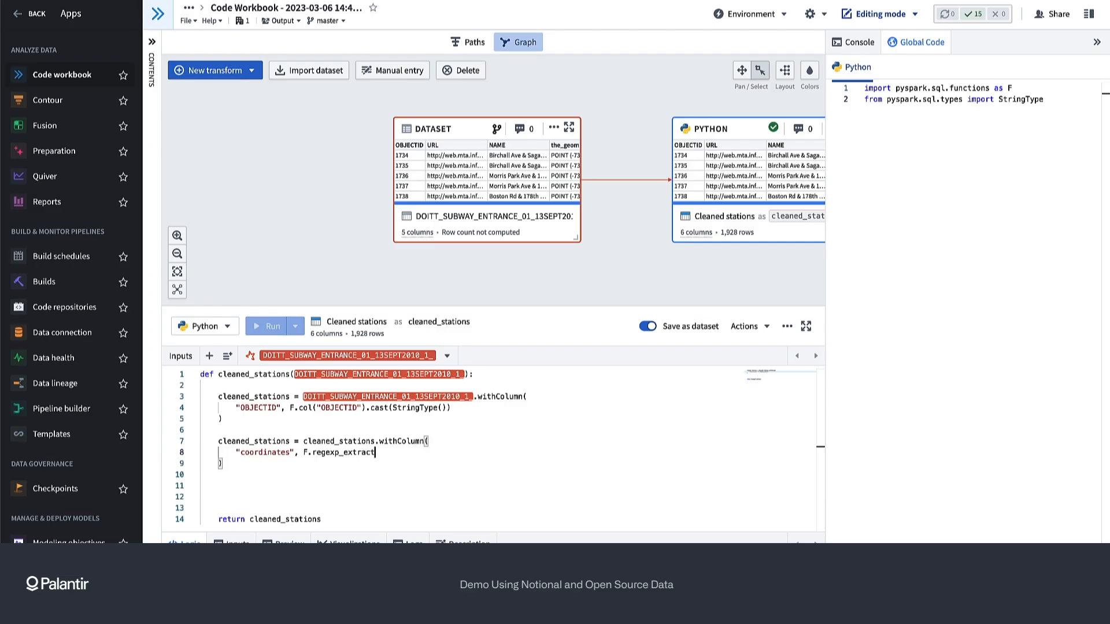
type("(F.col(\"the_geom\"), ")
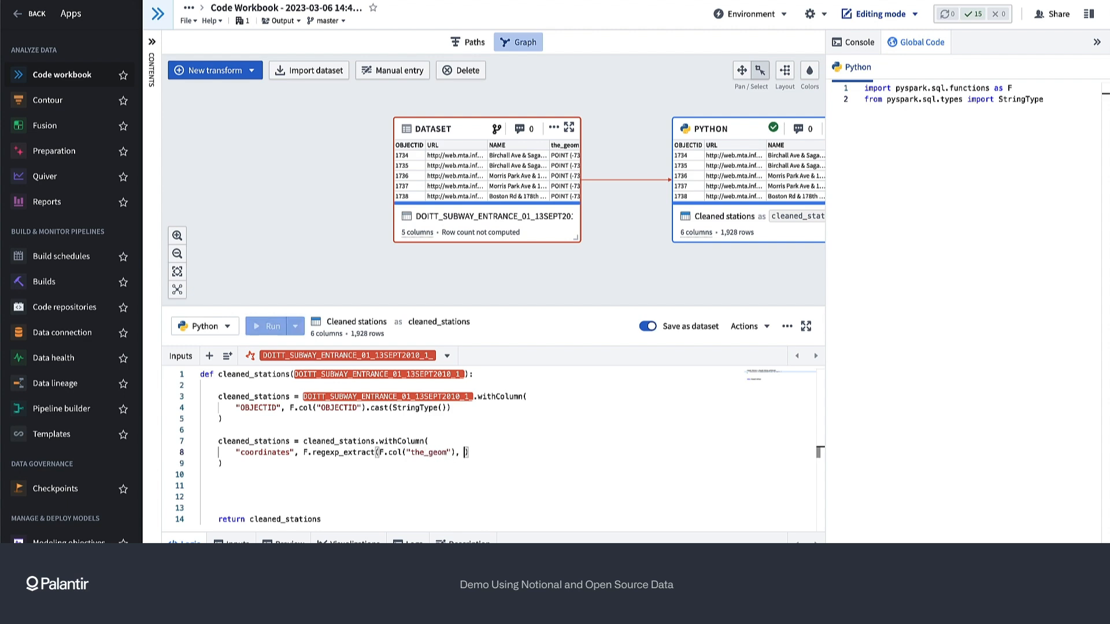
type("r\"\\((.*)\\)\", 1")
Step: Below the coordinates block, reassign cleaned_stations with another multi-line withColumn call
left_click(316, 466)
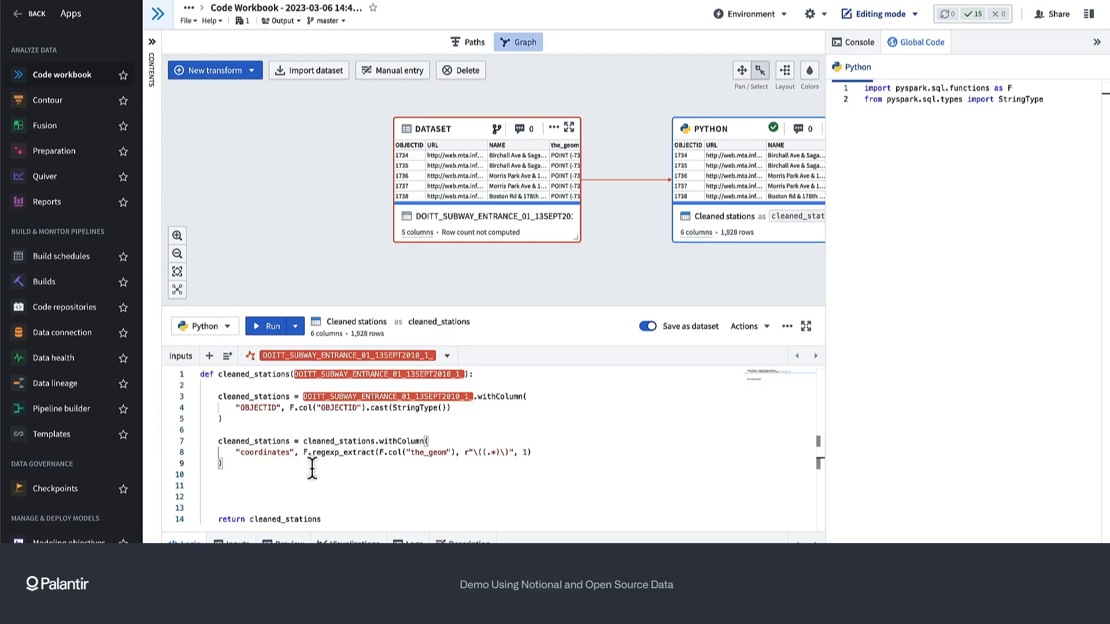
key("Return")
key("Return")
type("c")
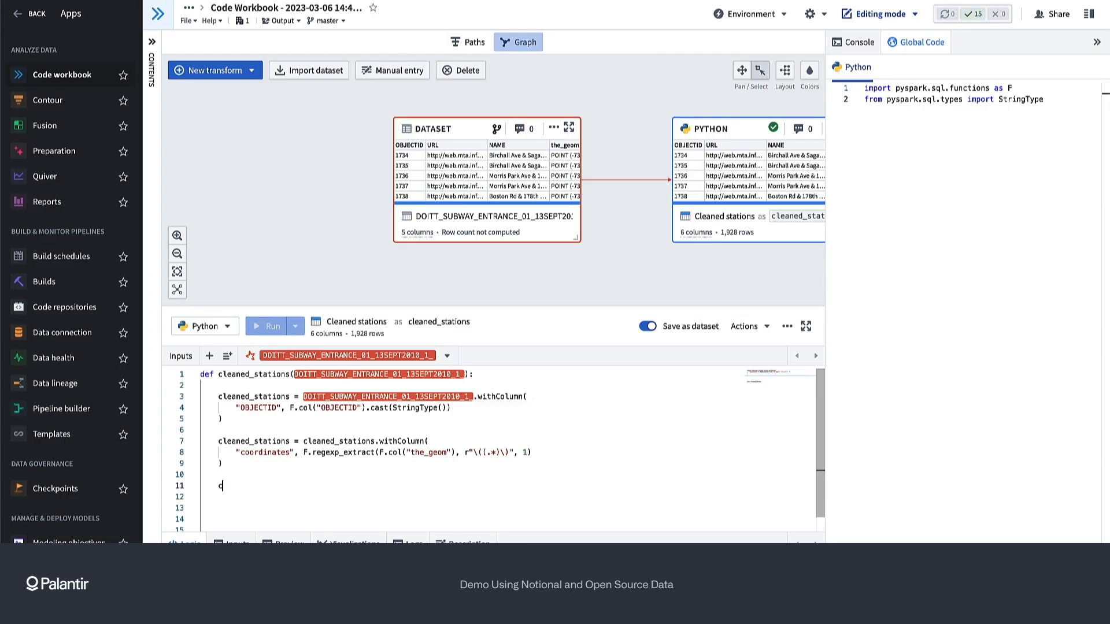
type("leaned_st")
key("Return")
type("= cleaned_stations.wit")
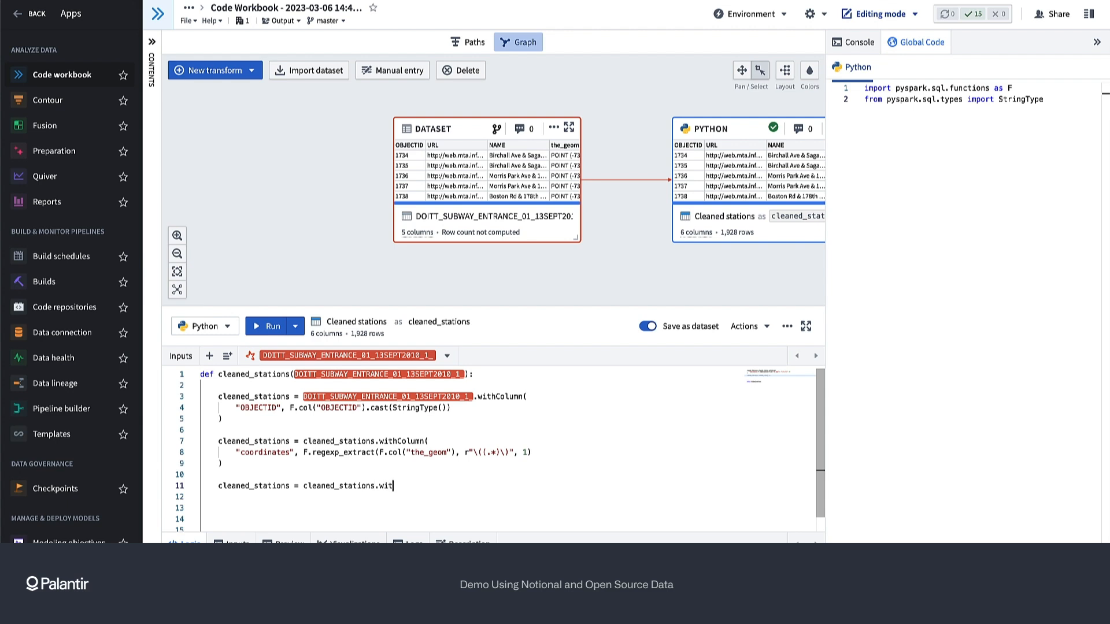
type("hColumn(")
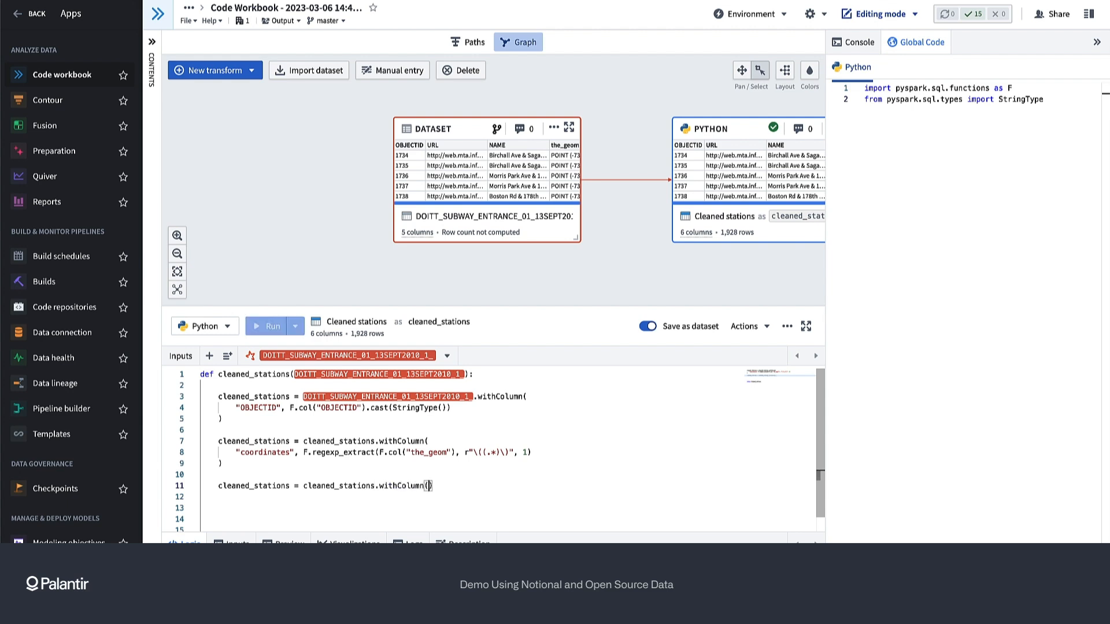
key("Return")
Step: Name the new column "flipped_coordinates" and start its F.concat_ws expression with "," as the separator
type("\"")
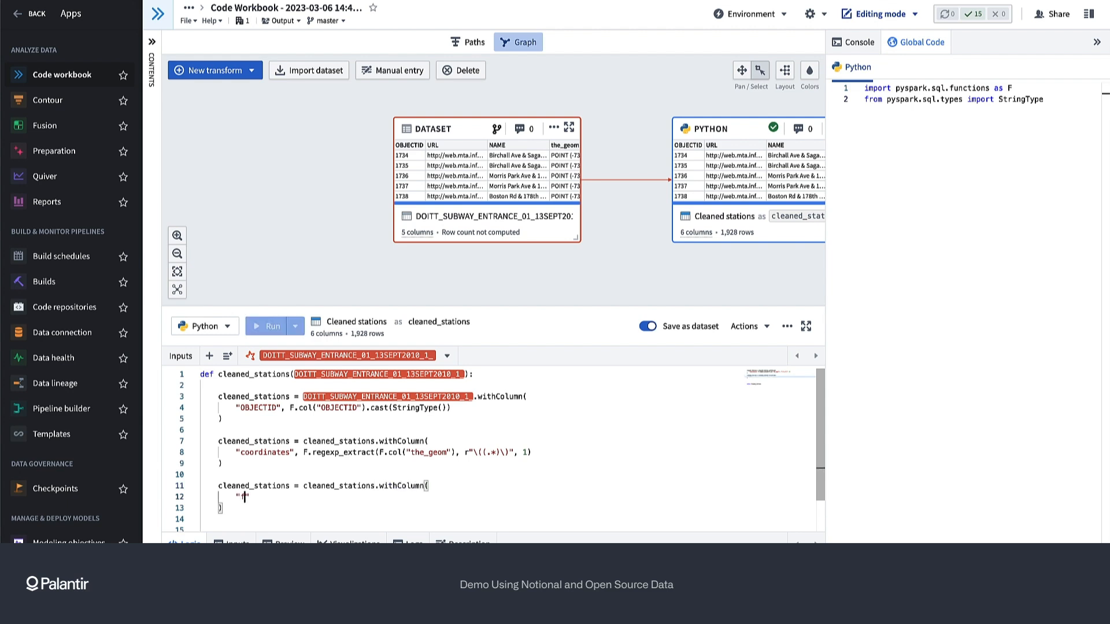
type("flipped_coordinates\", F.concat_ws(\"")
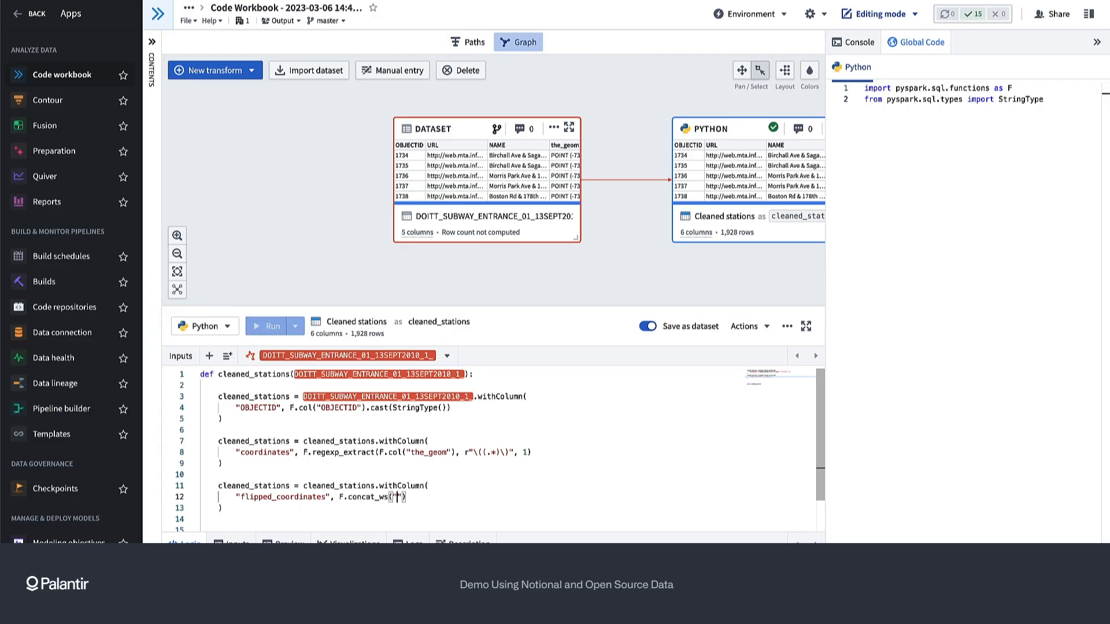
key("BackSpace")
key("Return")
type("\", ")
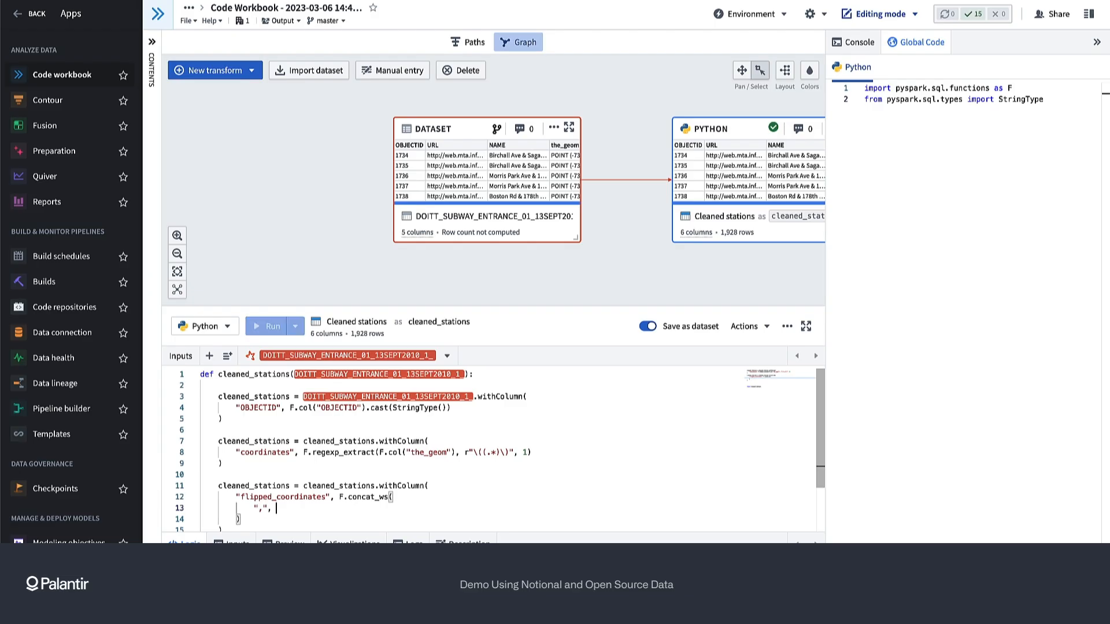
Step: After the "," separator in F.concat_ws, add a first value of F.split(cleaned_stations["coordinates"])
type(" F.split(cleaned_st")
type("atins")
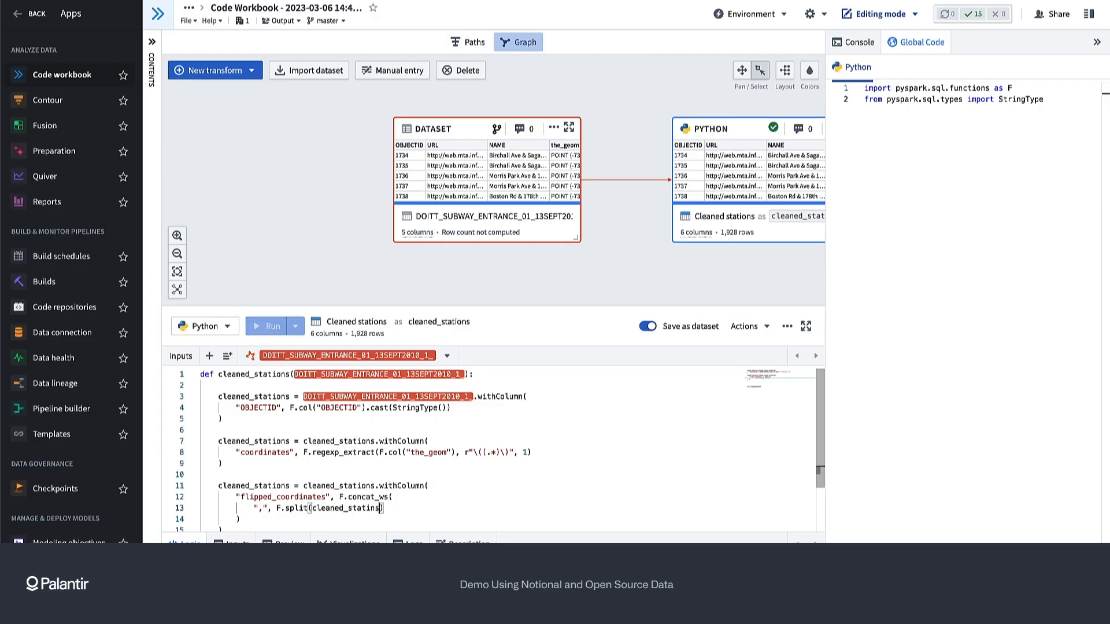
type("ons[")
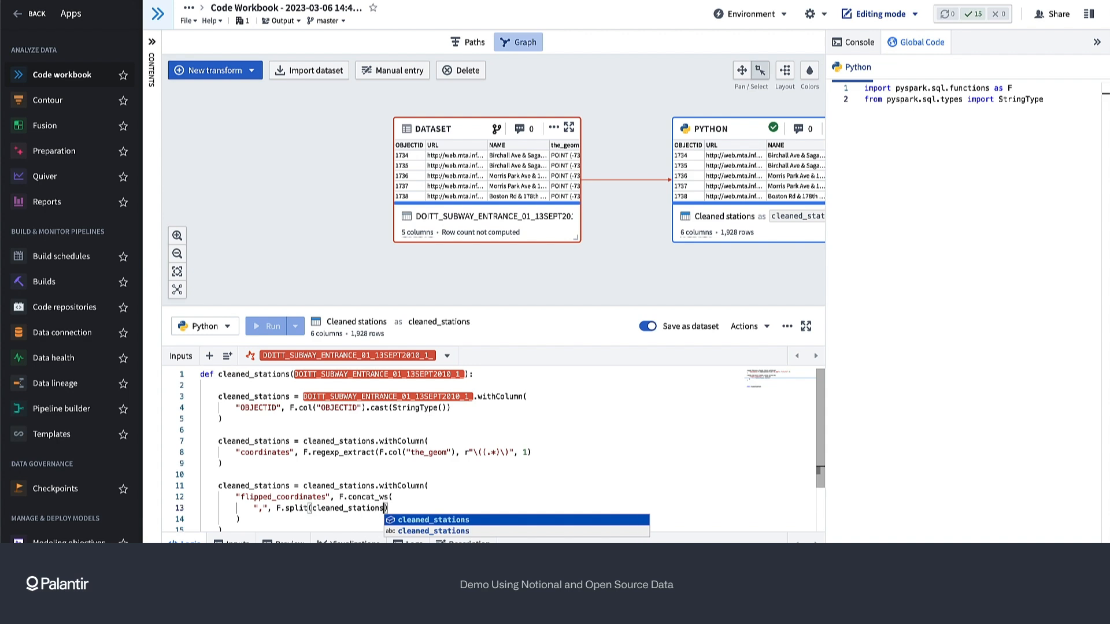
type("\"coordinates")
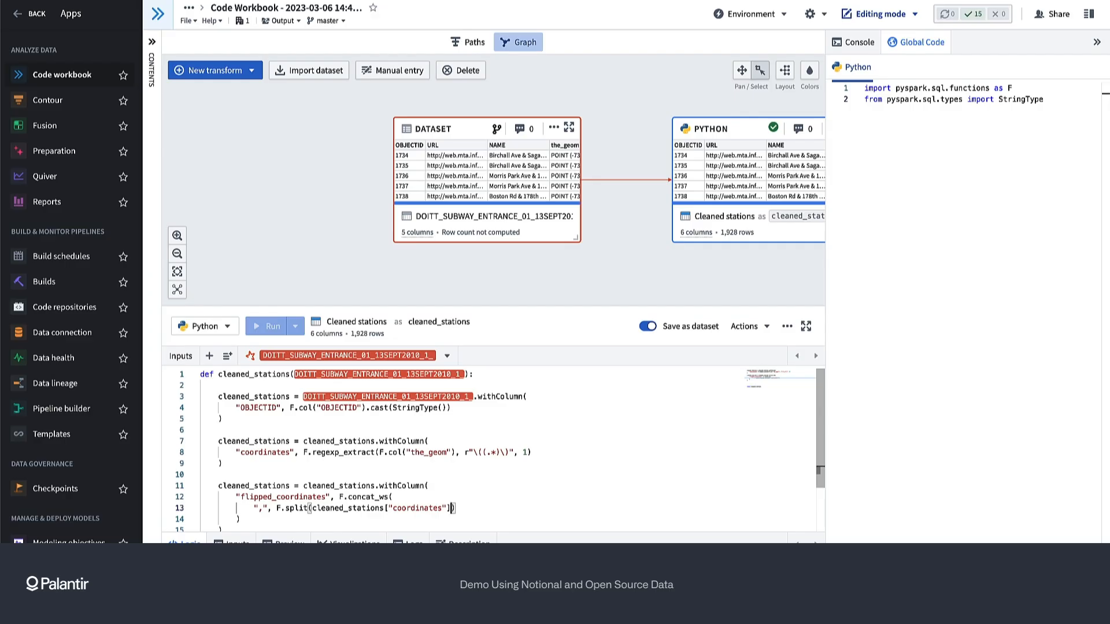
Step: Index the first split with [0], and add F.split(cleaned_stations["coordinates"])[1] as the second value
type("[0], F.split(clea")
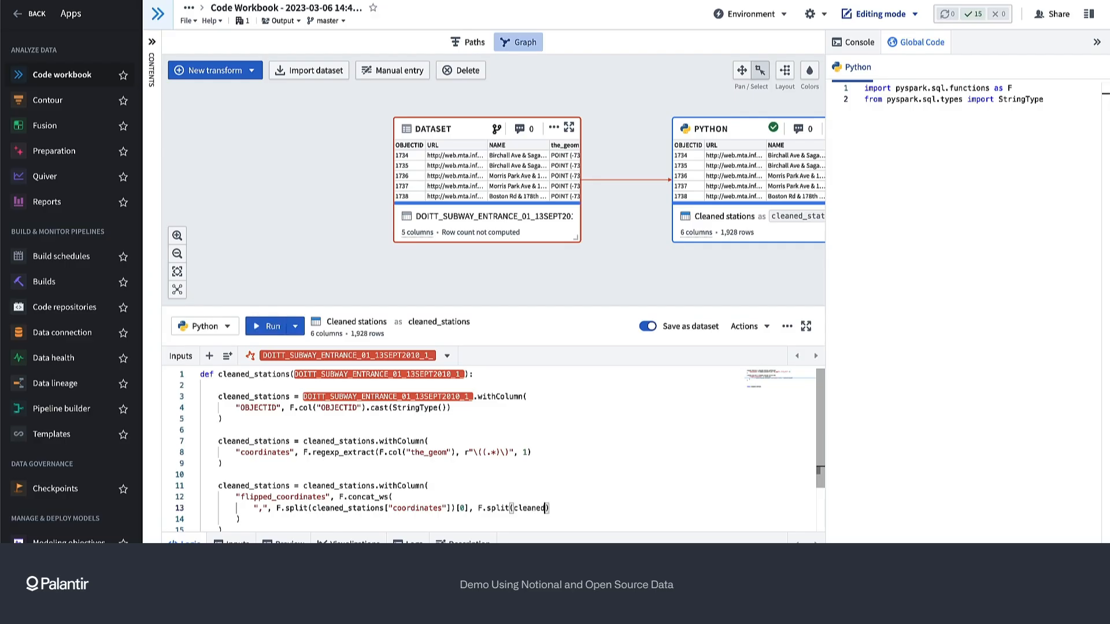
type("ned_stations")
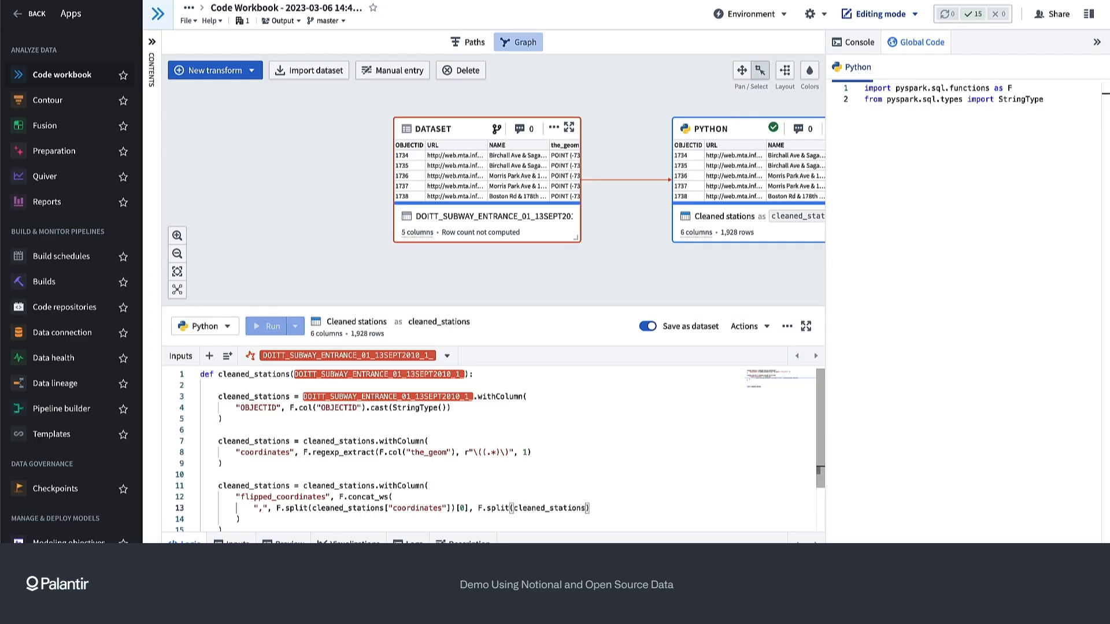
type("[\"coordinates\"")
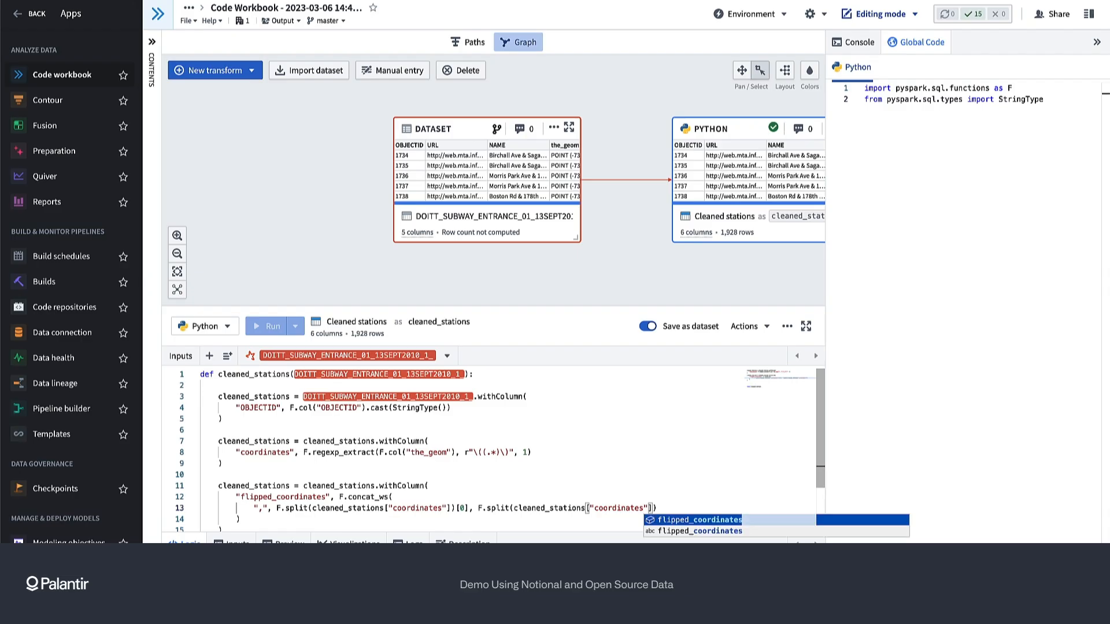
key("Right")
key("Right")
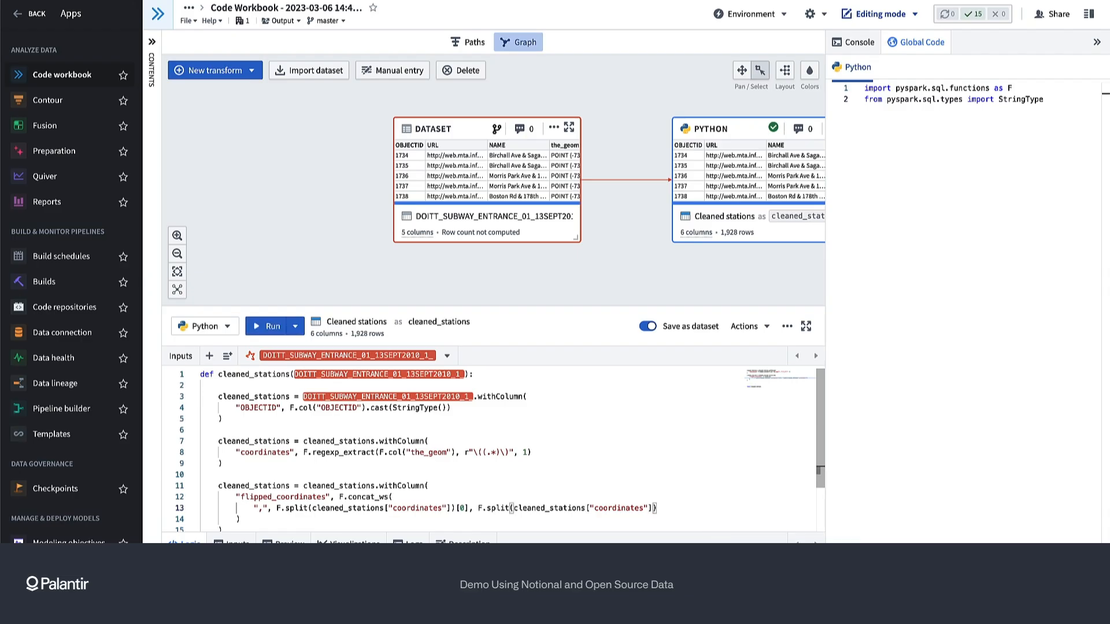
key("Right")
type("[1")
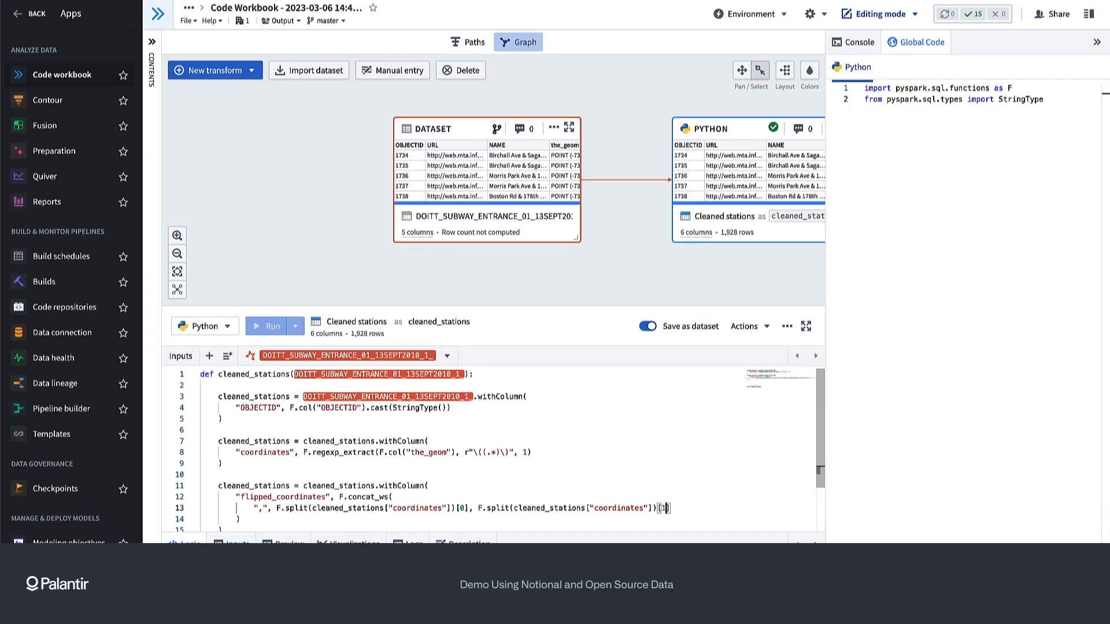
Step: Delete the surplus blank lines between the flipped_coordinates block and the return line
scroll(306, 456, "down", 1)
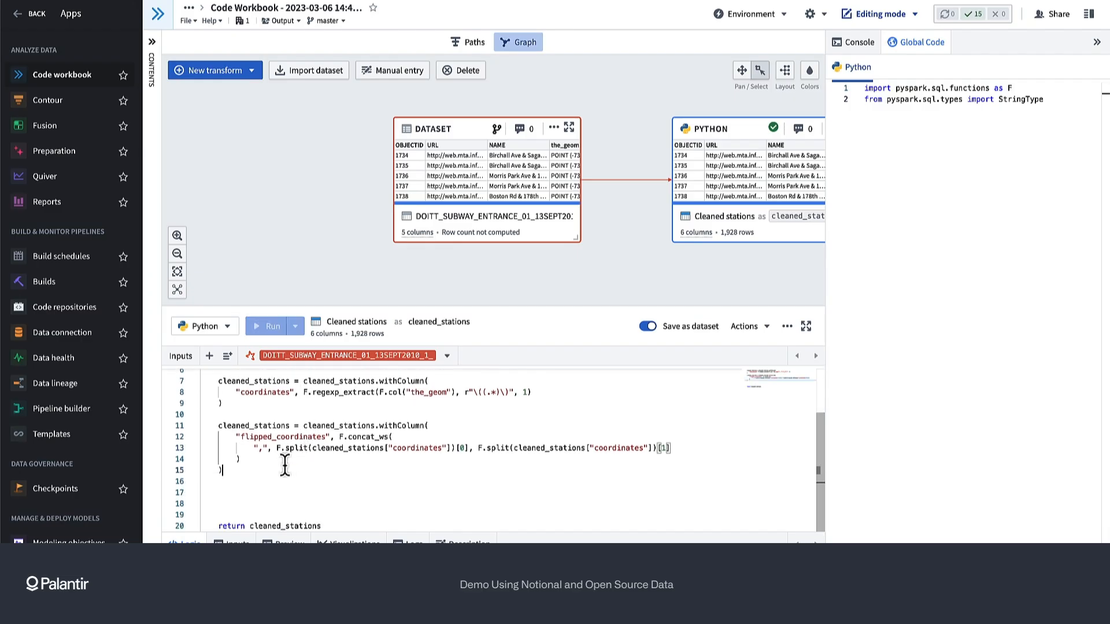
left_click(285, 466)
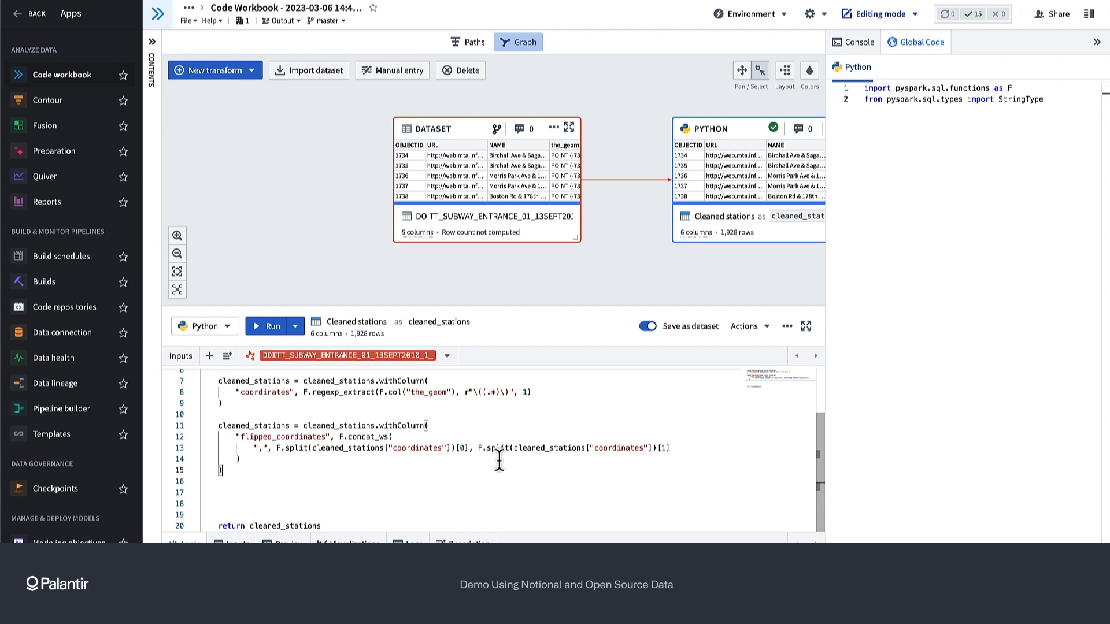
left_click(341, 458)
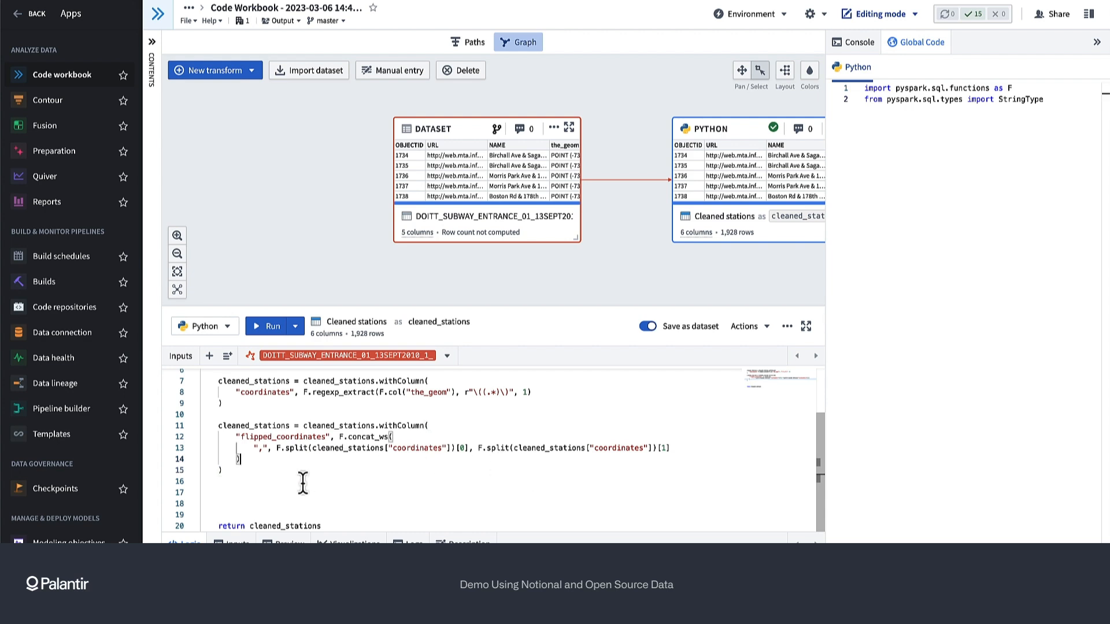
left_click(278, 492)
key("BackSpace")
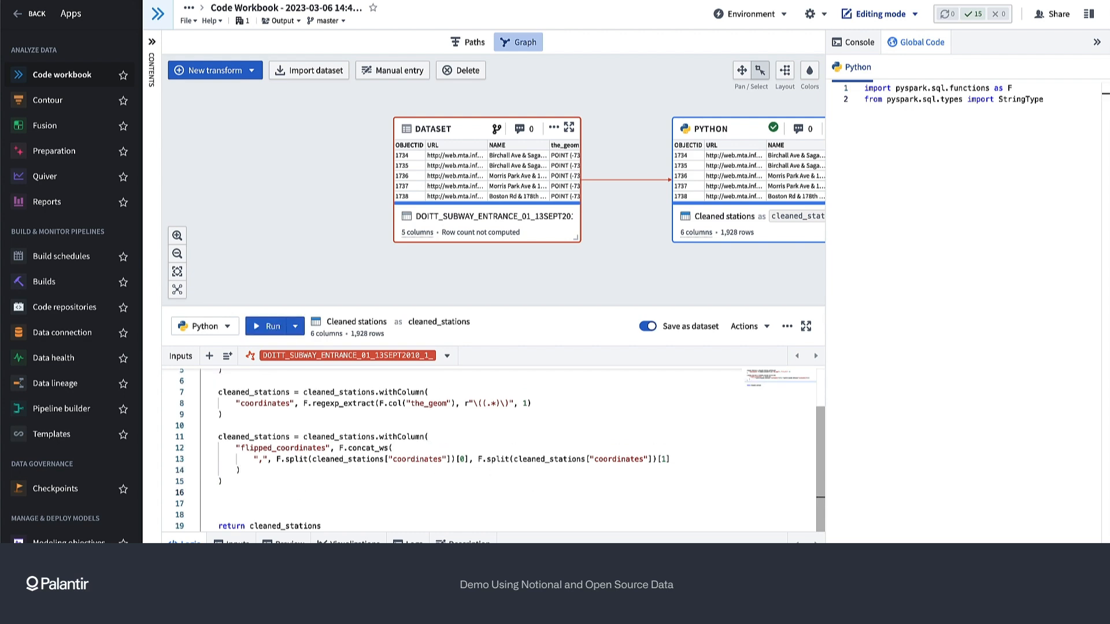
left_click(243, 512)
key("BackSpace")
key("BackSpace")
key("BackSpace")
key("BackSpace")
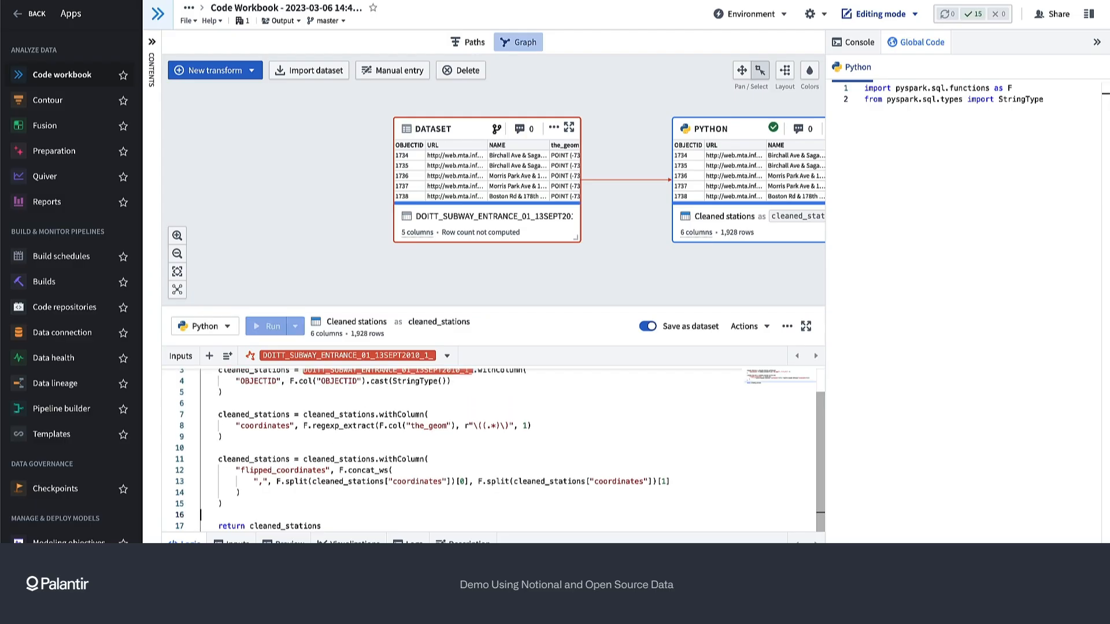
Step: Run the cleaned_stations transform and check its logs
left_click(410, 436)
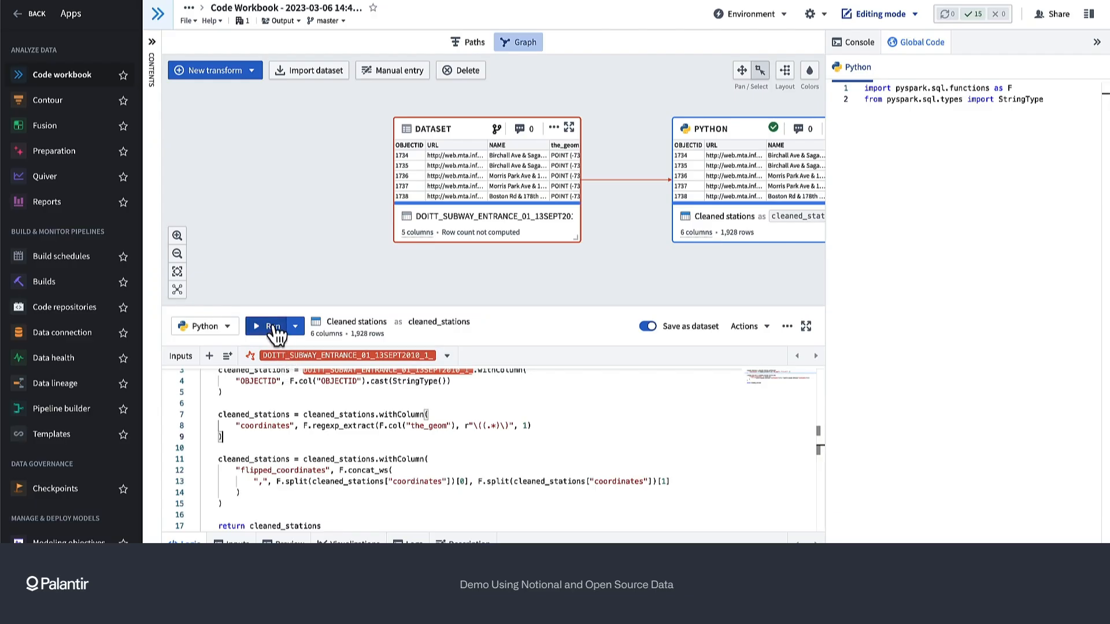
left_click(274, 328)
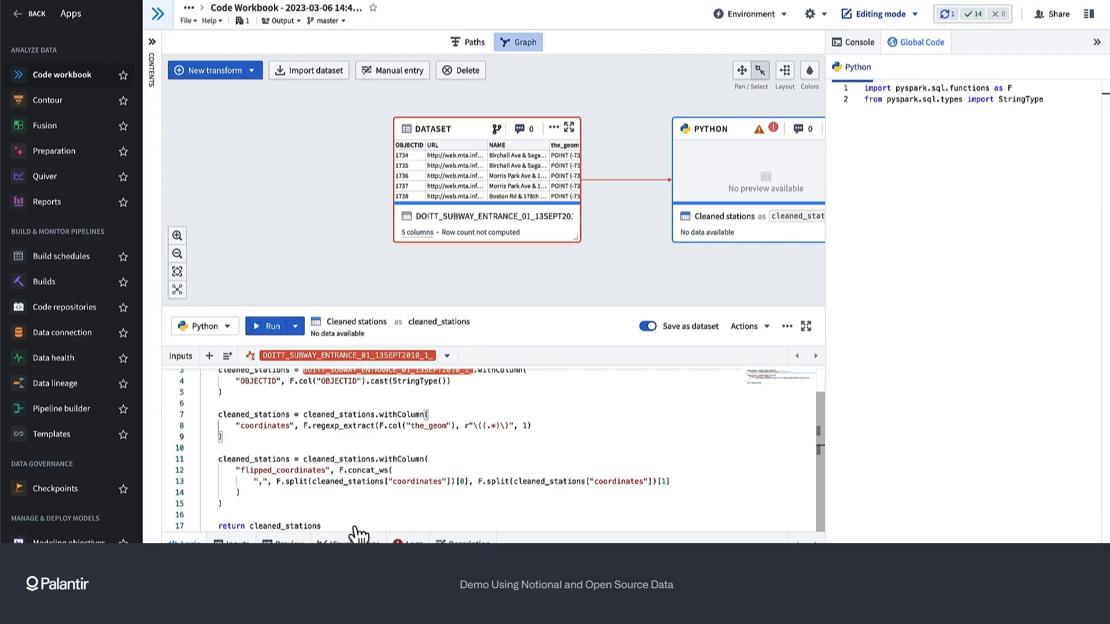
left_click(409, 542)
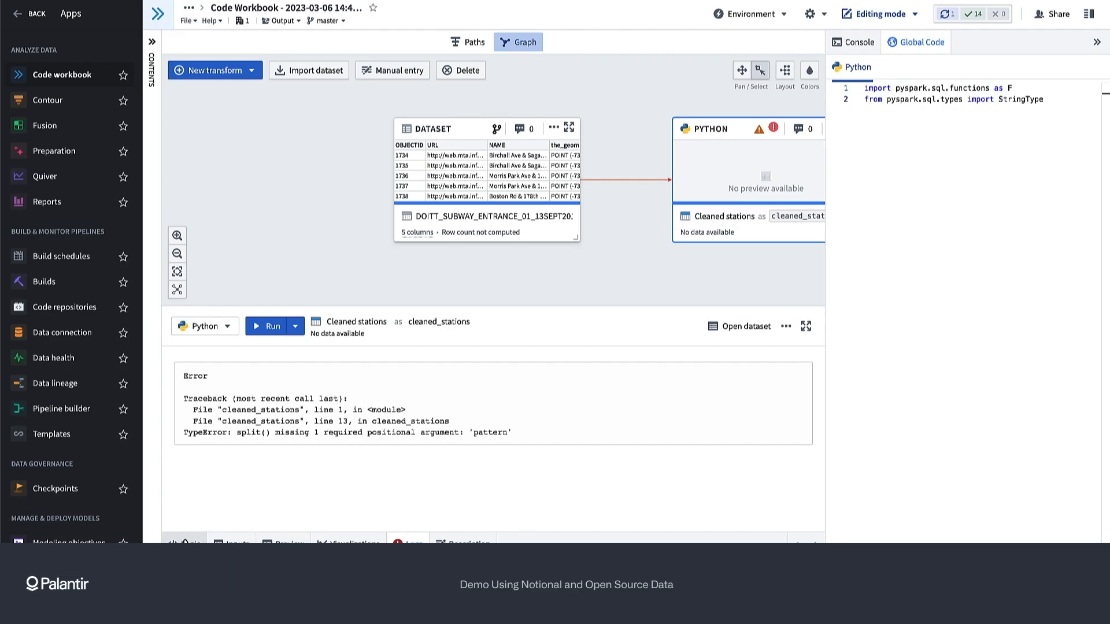
Step: In the code, add " " as the pattern argument of both F.split calls in the flipped_coordinates block
left_click(185, 543)
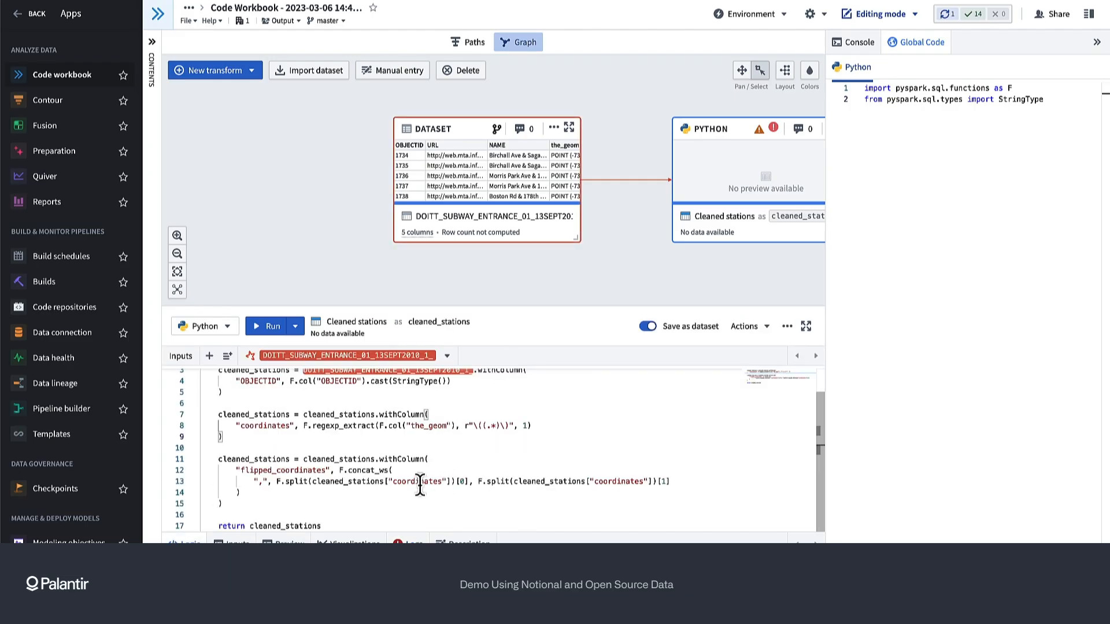
left_click(448, 481)
left_click(452, 481)
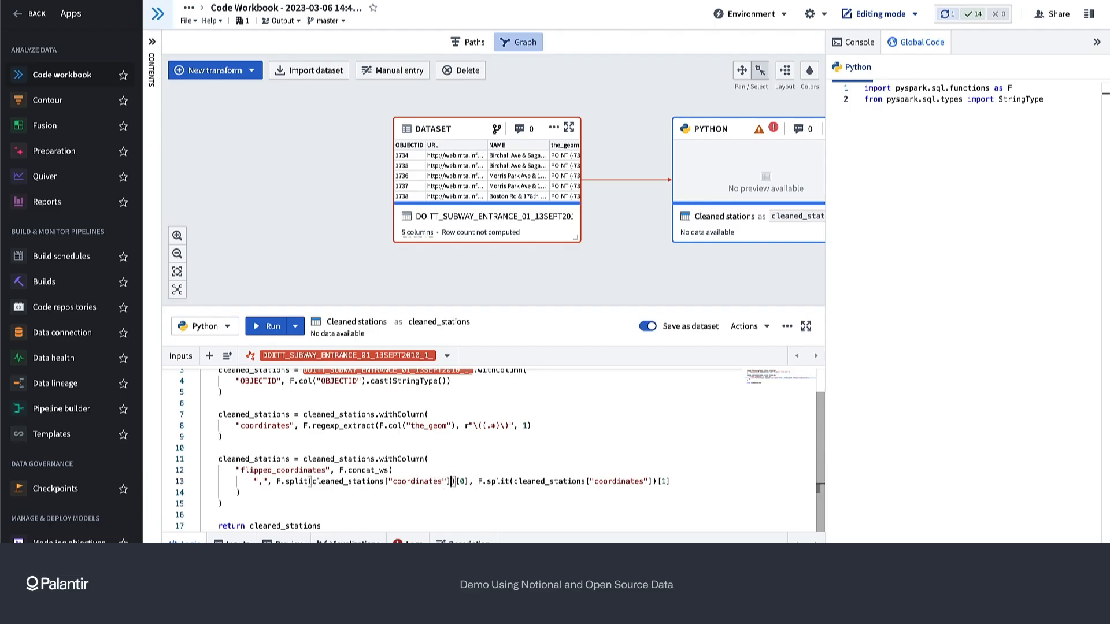
type(", \" \"")
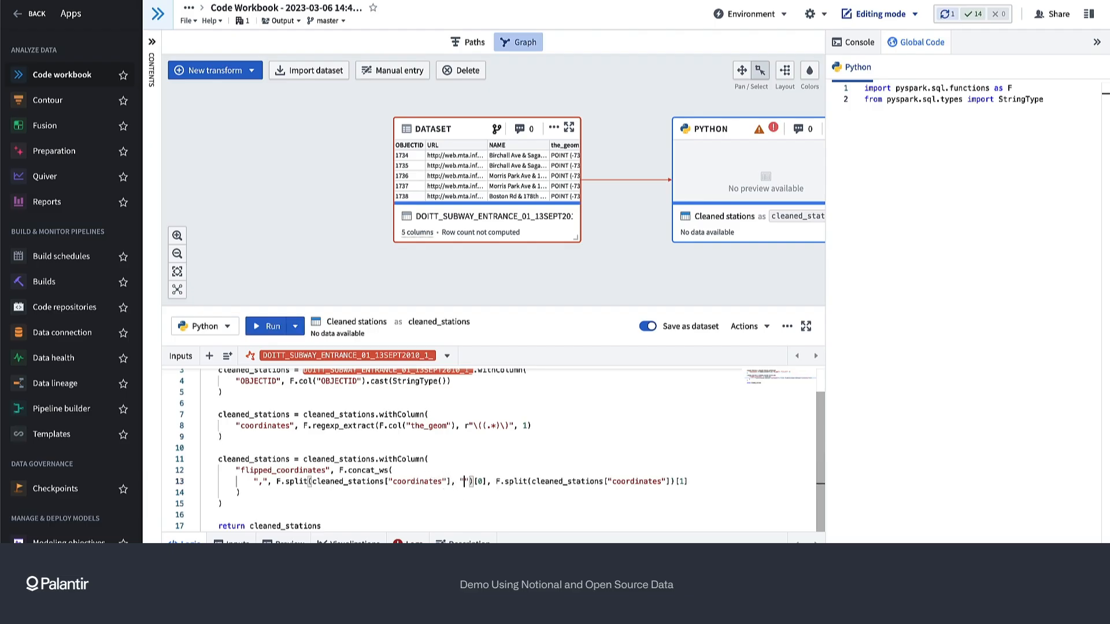
left_click(674, 483)
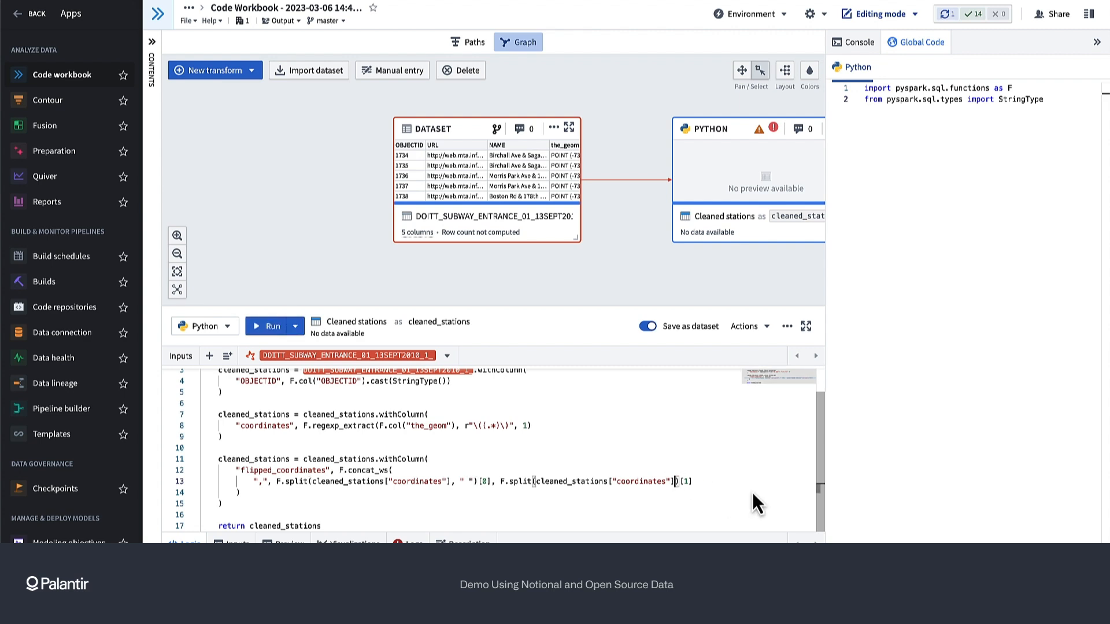
type(", \"")
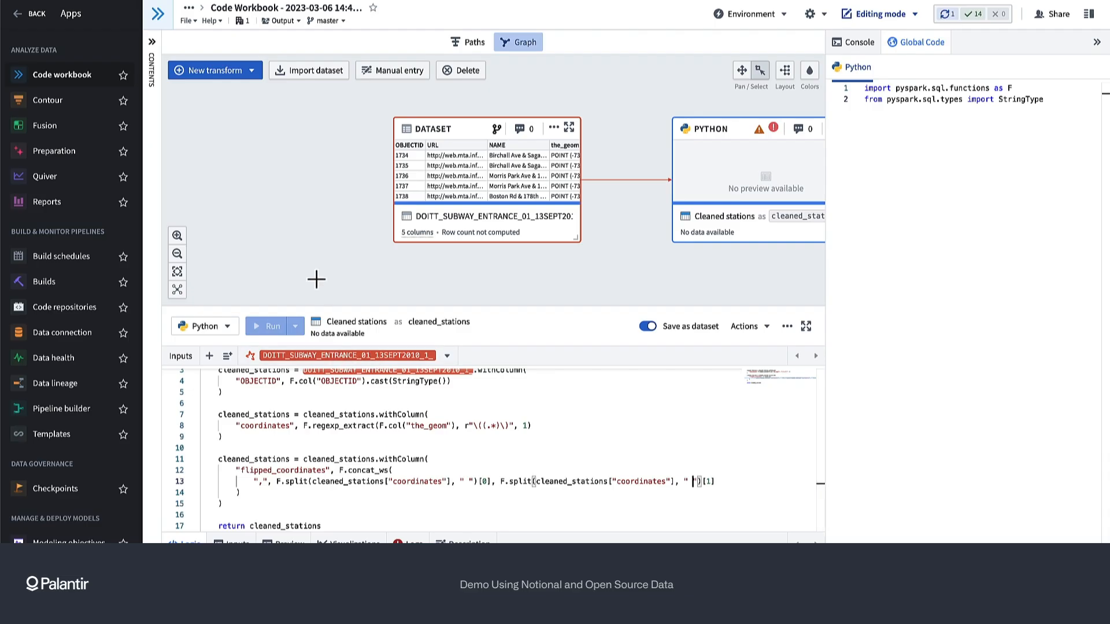
Step: Run the transform again and examine the flipped_coordinates column in the output preview
left_click(270, 327)
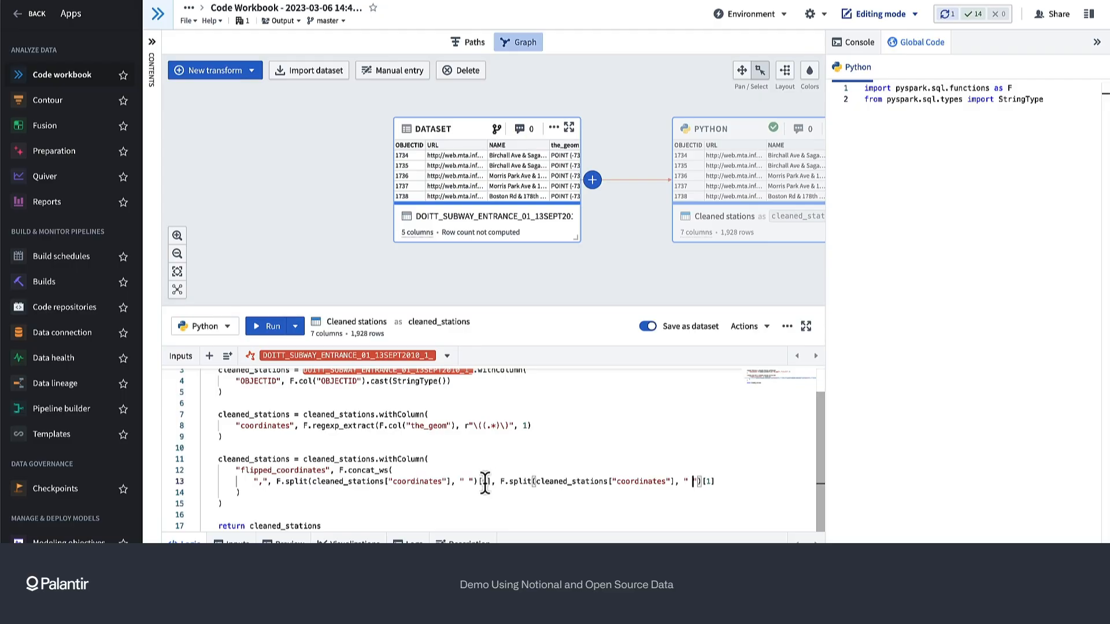
left_click(284, 542)
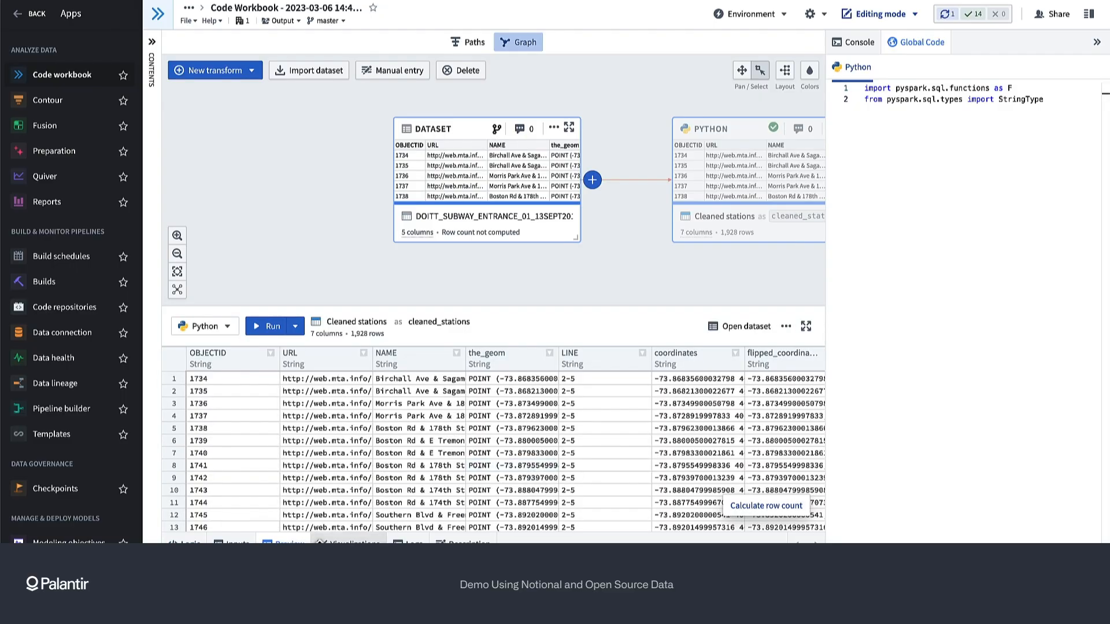
scroll(450, 484, "right", 1)
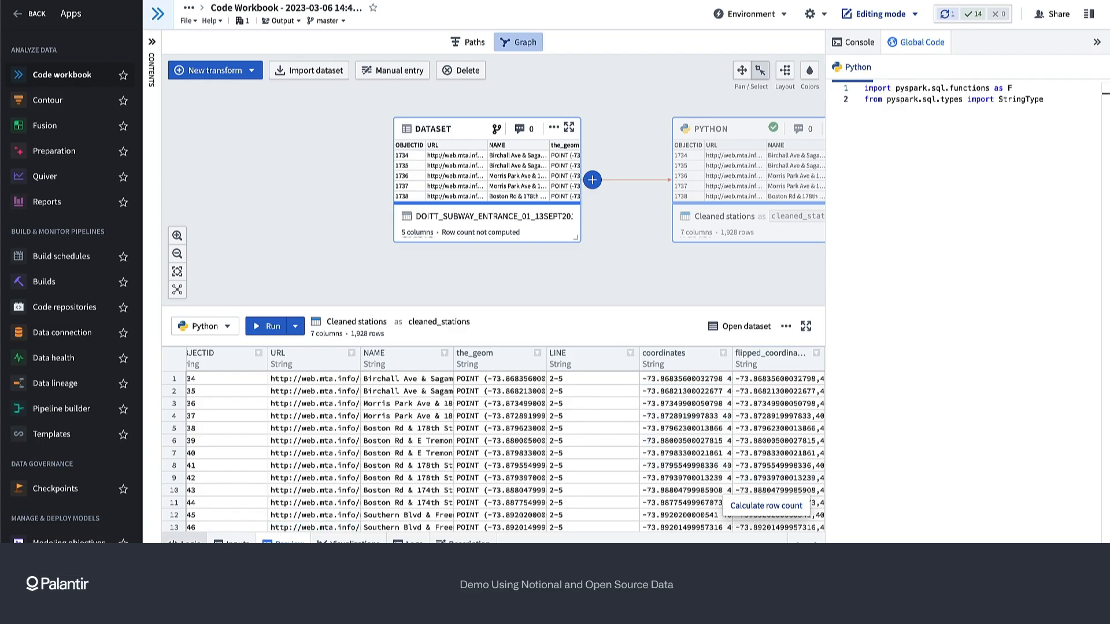
Step: Set the first split's index to [1] and the second's to [0], and rerun the transform
left_click(184, 544)
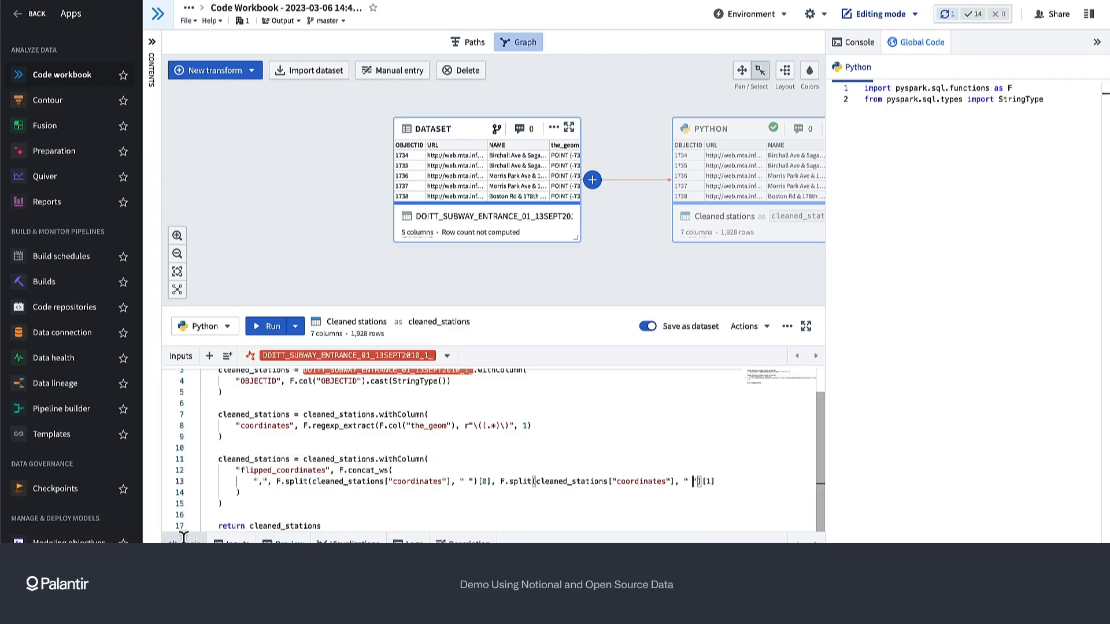
left_click(486, 481)
key("BackSpace")
type("1")
left_click(708, 481)
key("BackSpace")
type("0")
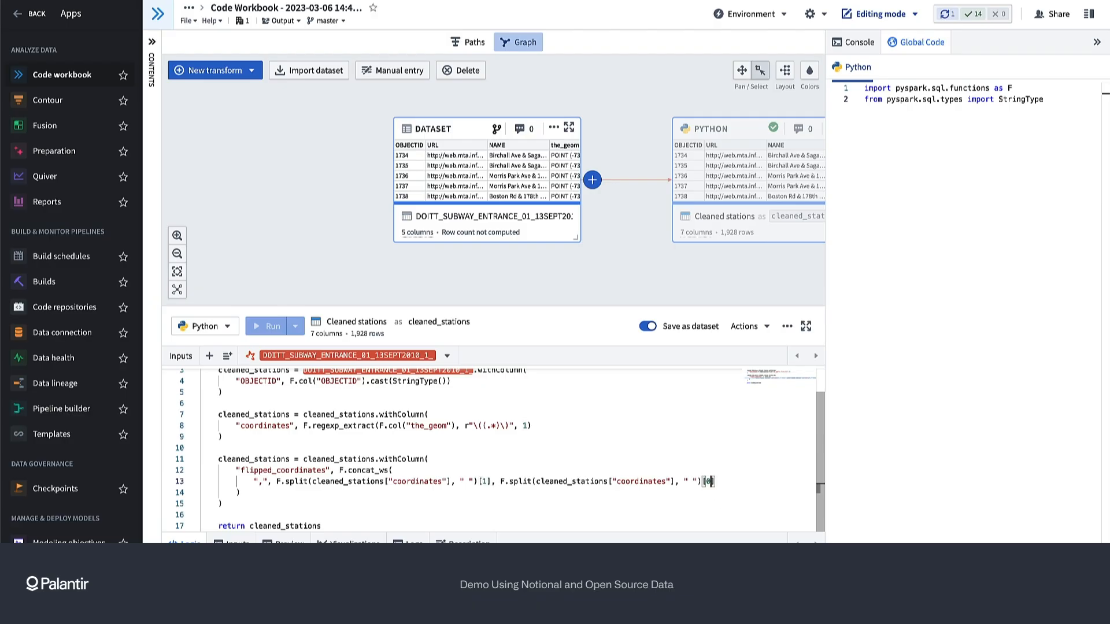
left_click(266, 328)
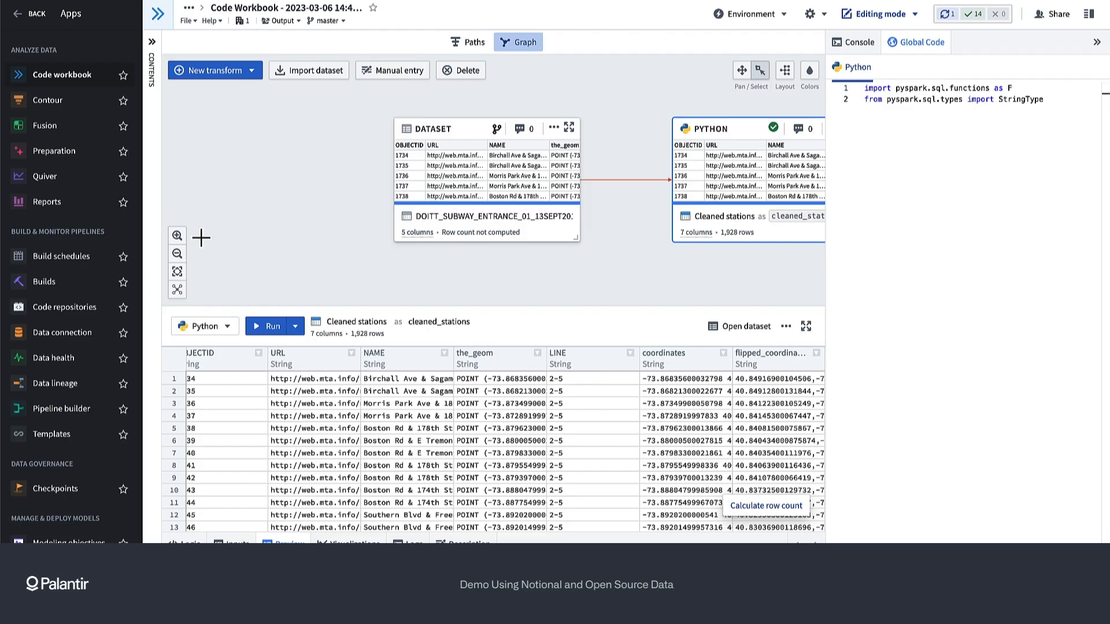
Step: Rename the code workbook to "station data cleaning"
left_click(313, 9)
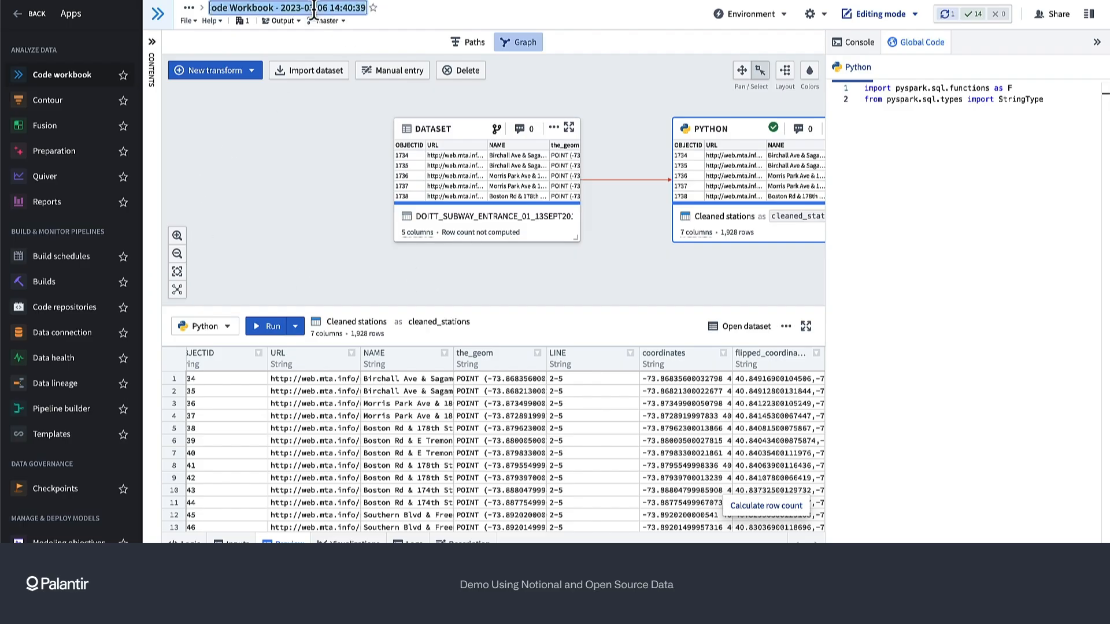
type("station")
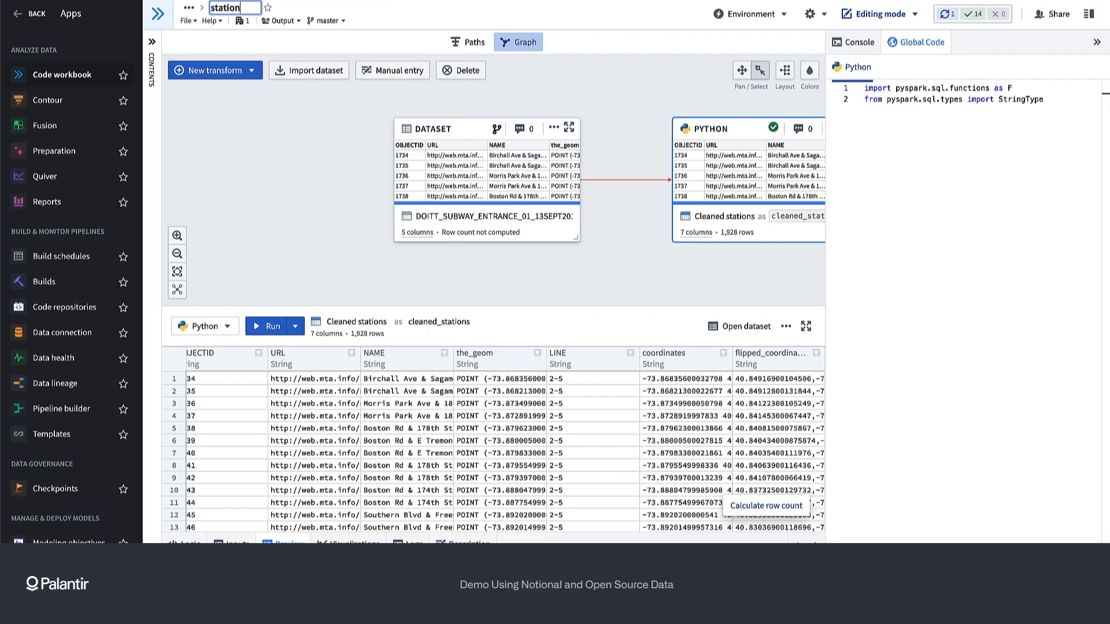
type(" cleaning")
key("BackSpace")
key("BackSpace")
key("BackSpace")
key("BackSpace")
type("data cleaning")
key("Return")
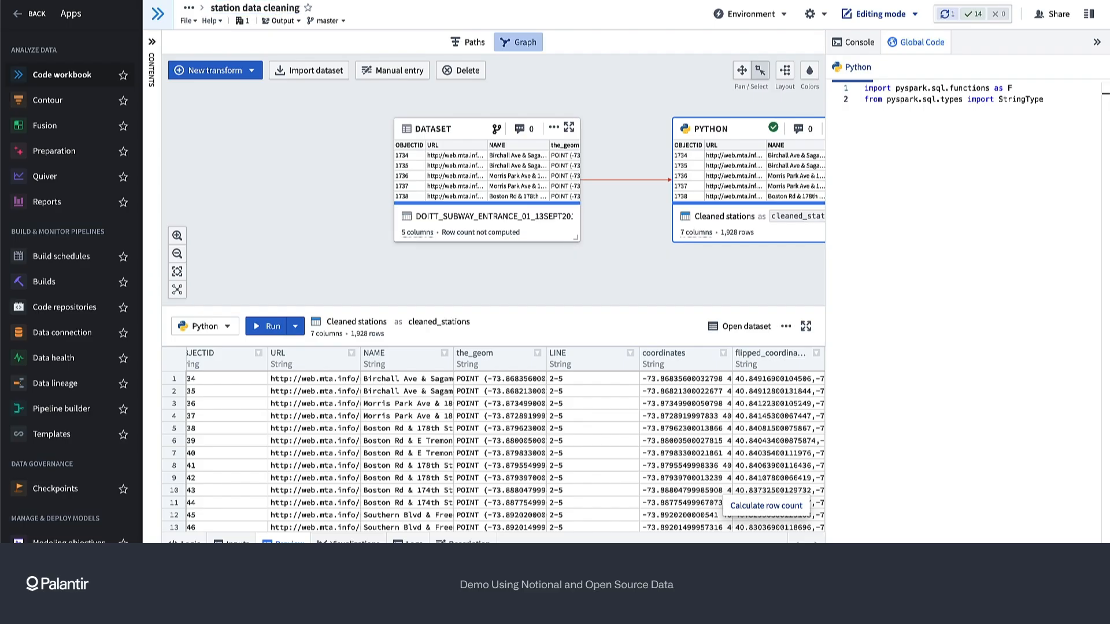
left_click(448, 84)
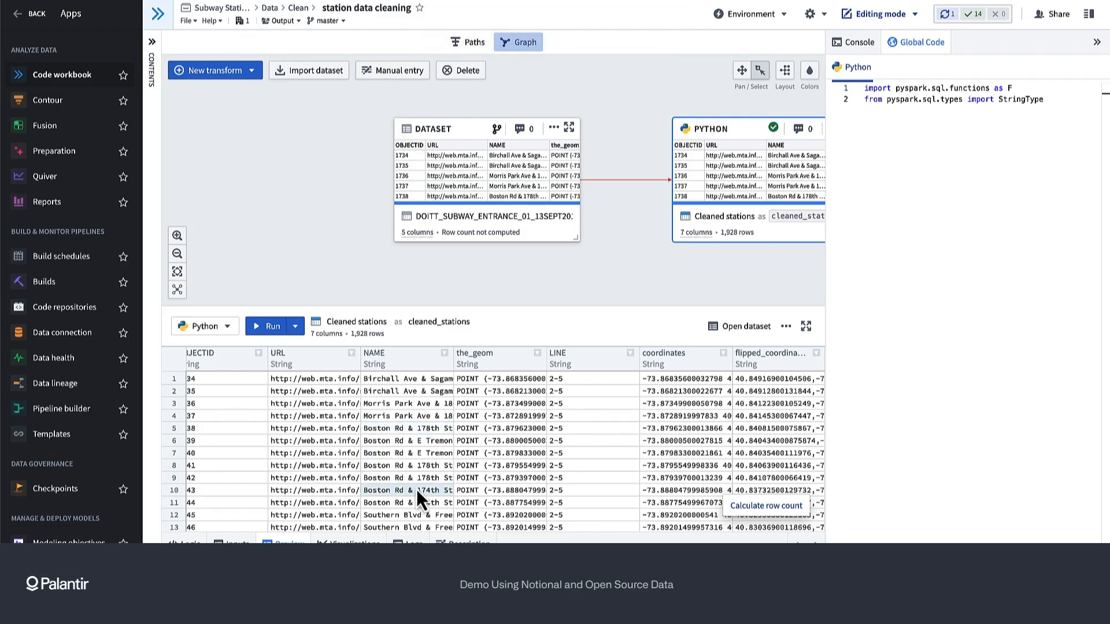
Step: Return to the Clean folder and create a new batch pipeline in it
left_click(300, 14)
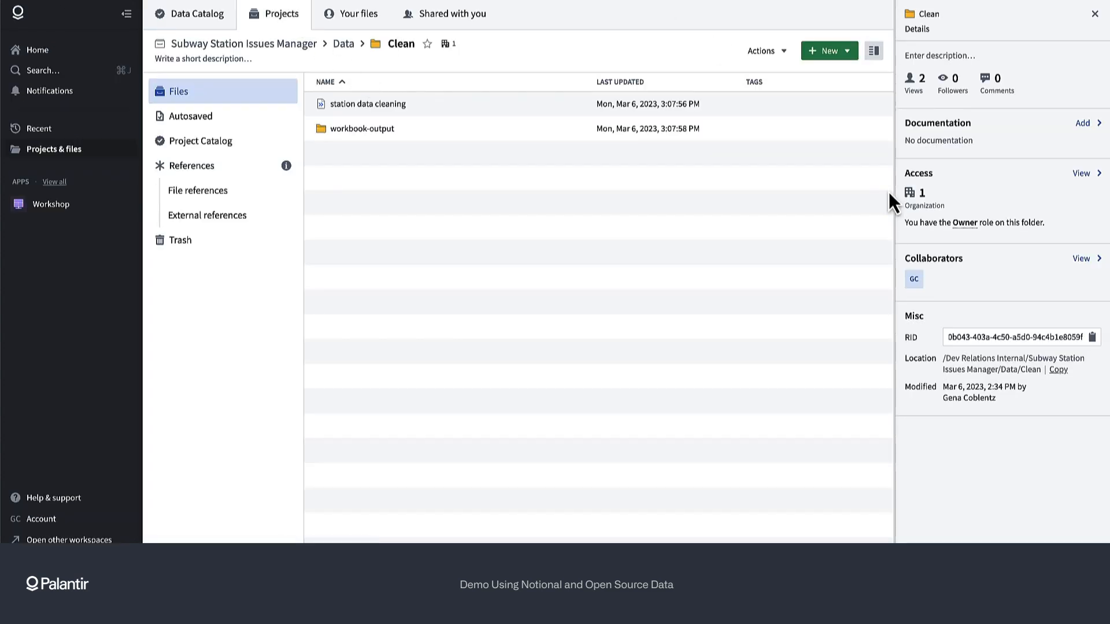
left_click(836, 53)
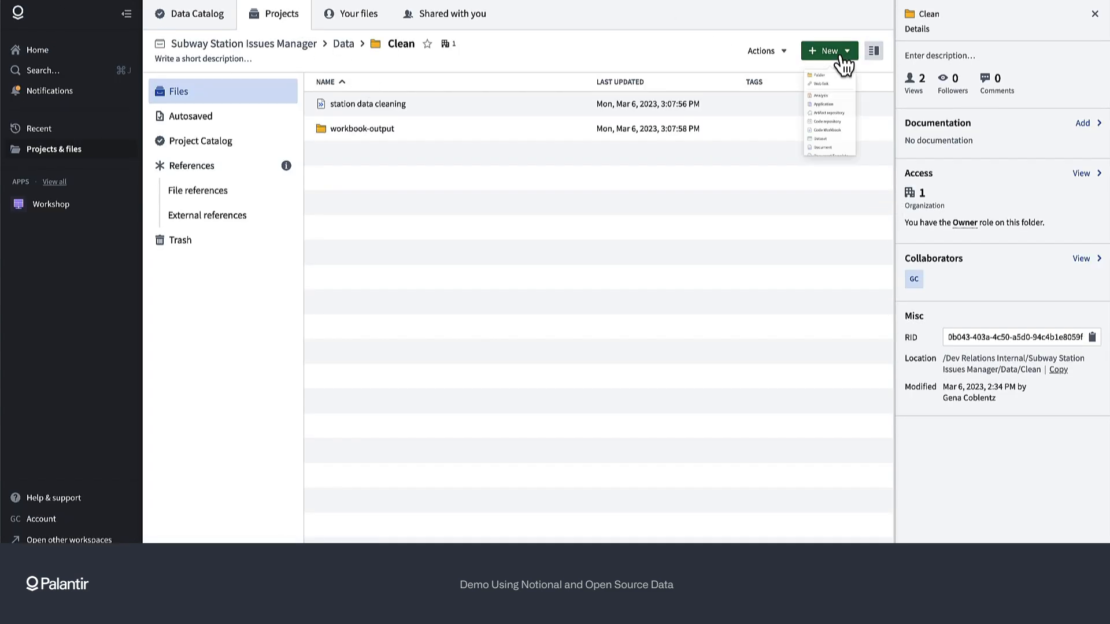
scroll(829, 168, "down", 5)
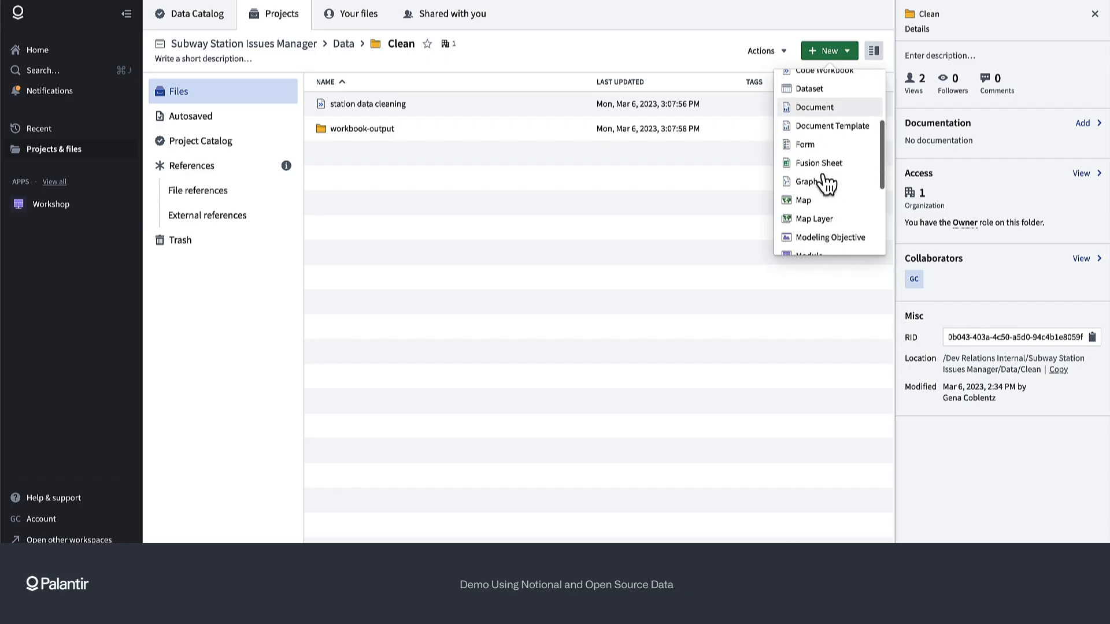
scroll(828, 183, "down", 4)
left_click(815, 206)
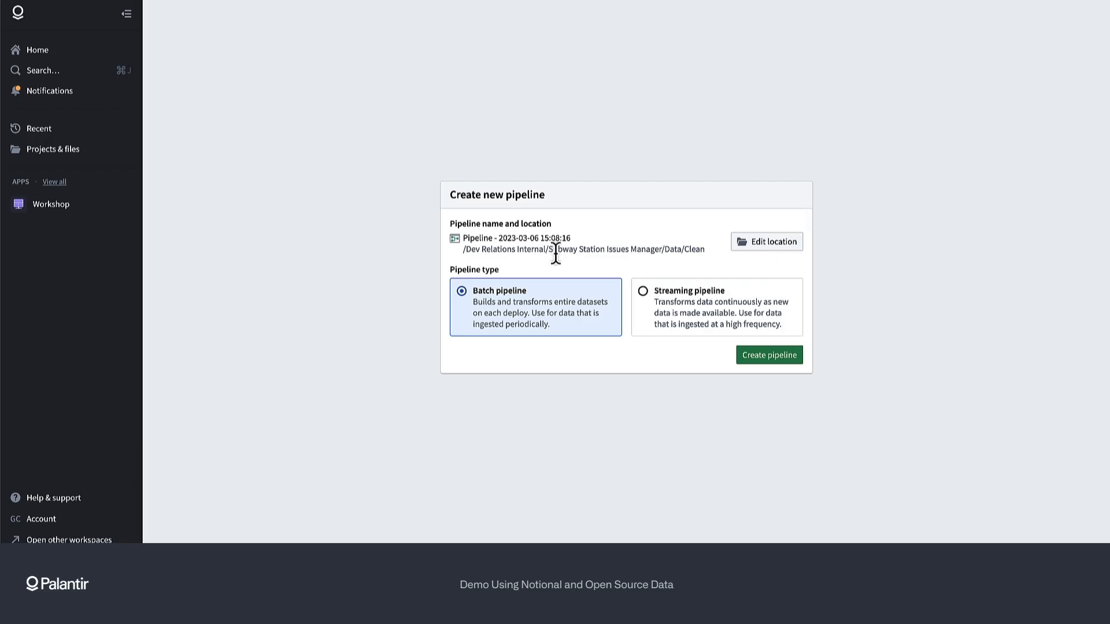
left_click(785, 368)
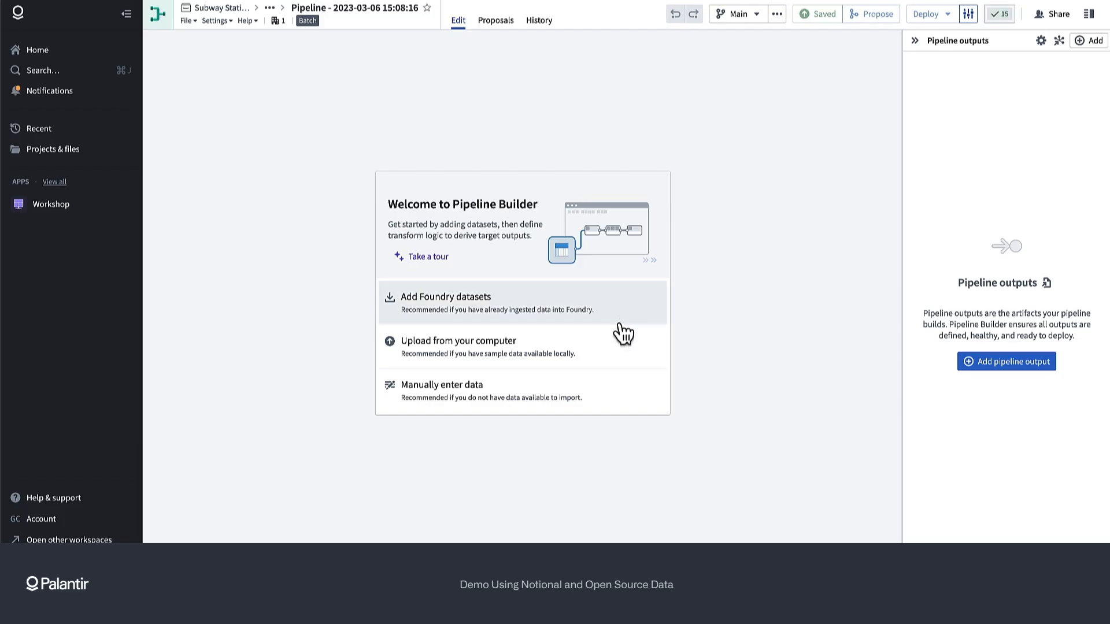
Step: Rename the new pipeline to "counties cleaning"
left_click(371, 8)
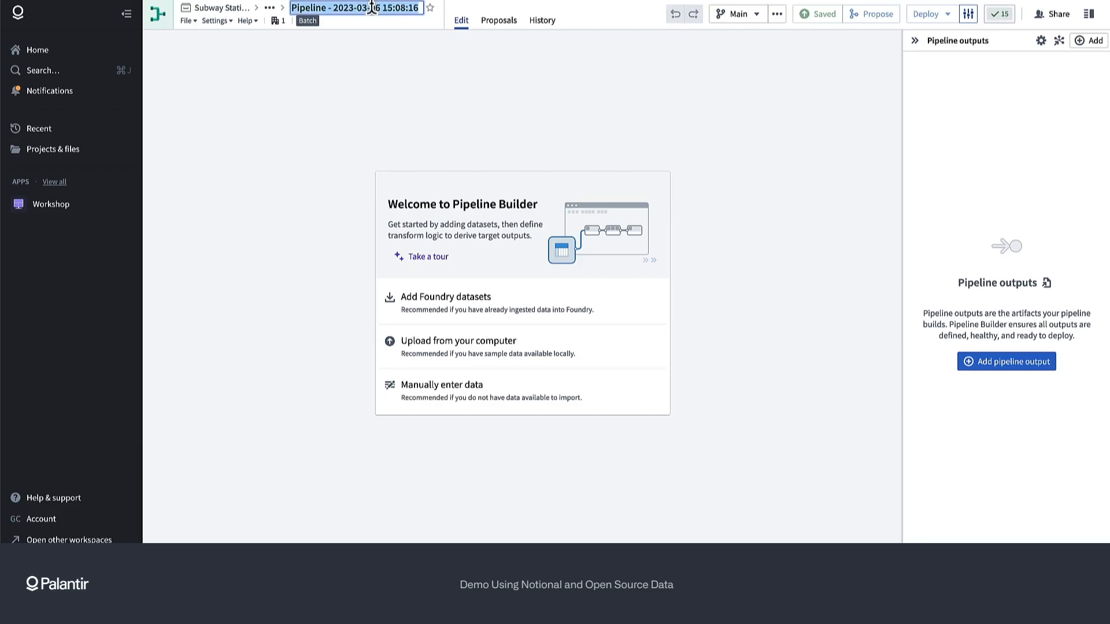
type("sub")
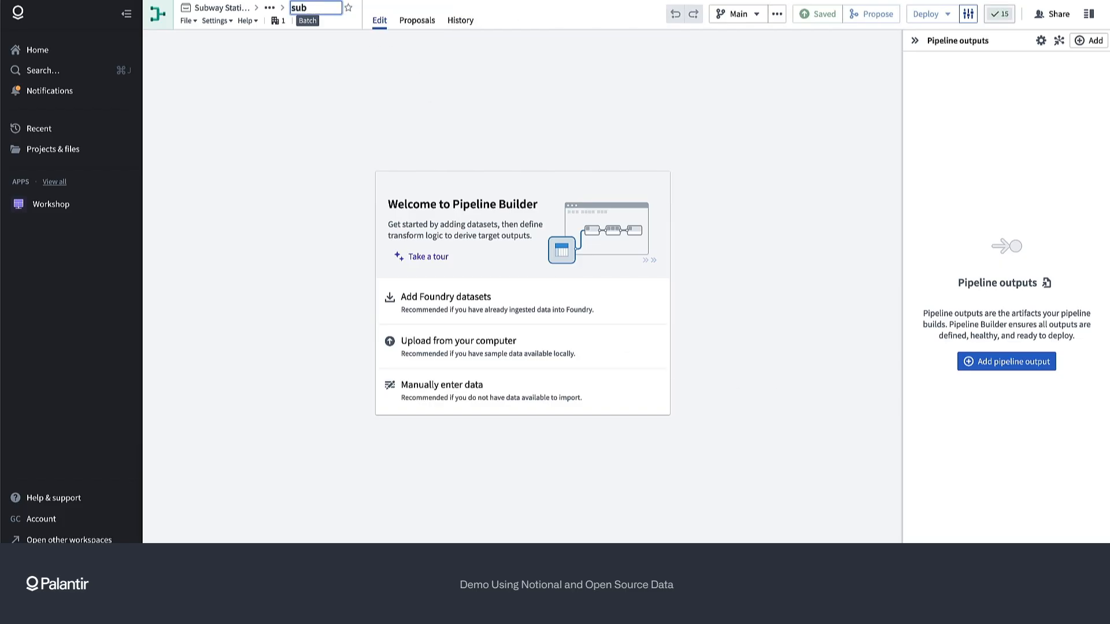
type("say stations cleanin")
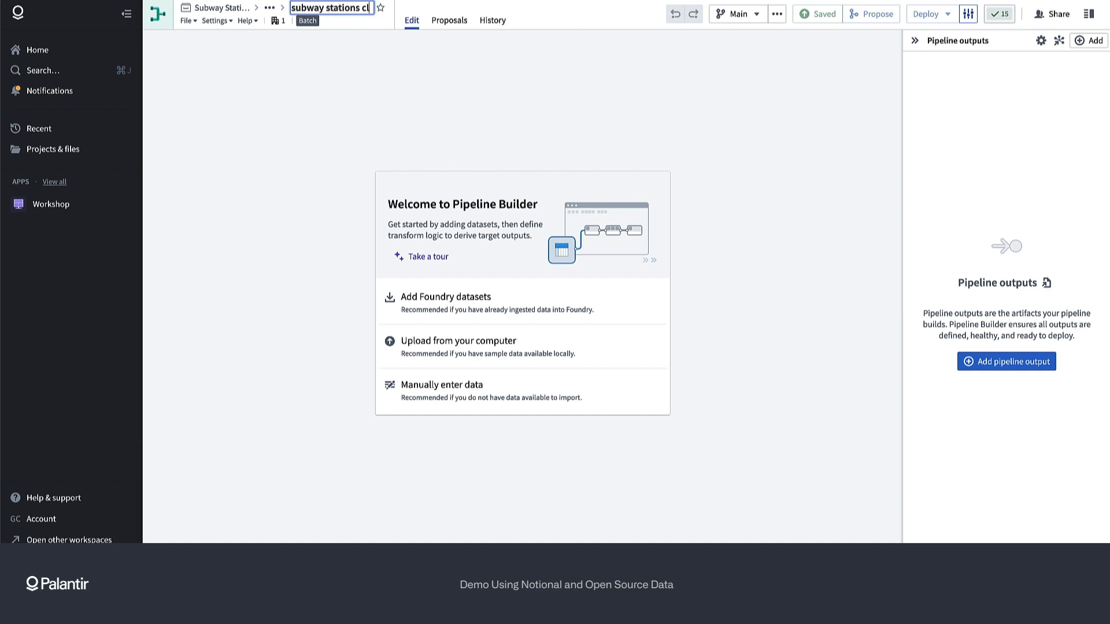
triple_click(366, 8)
type("counties cleaning")
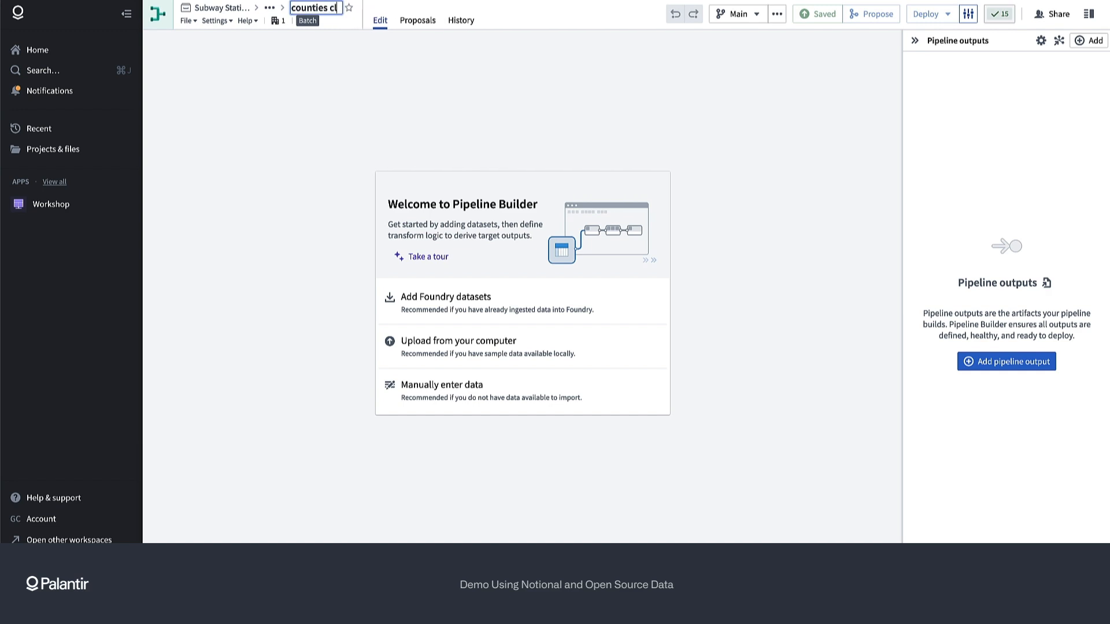
key("Return")
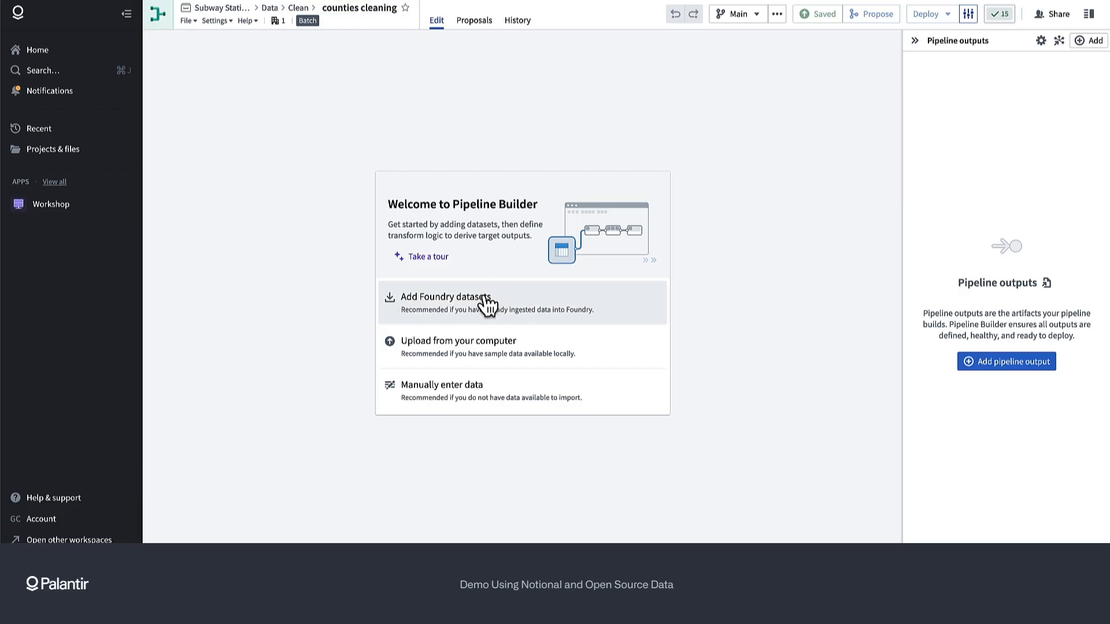
Step: Add the Foundry dataset co-est2021-alldata from the Data/Raw folder to the pipeline
left_click(487, 305)
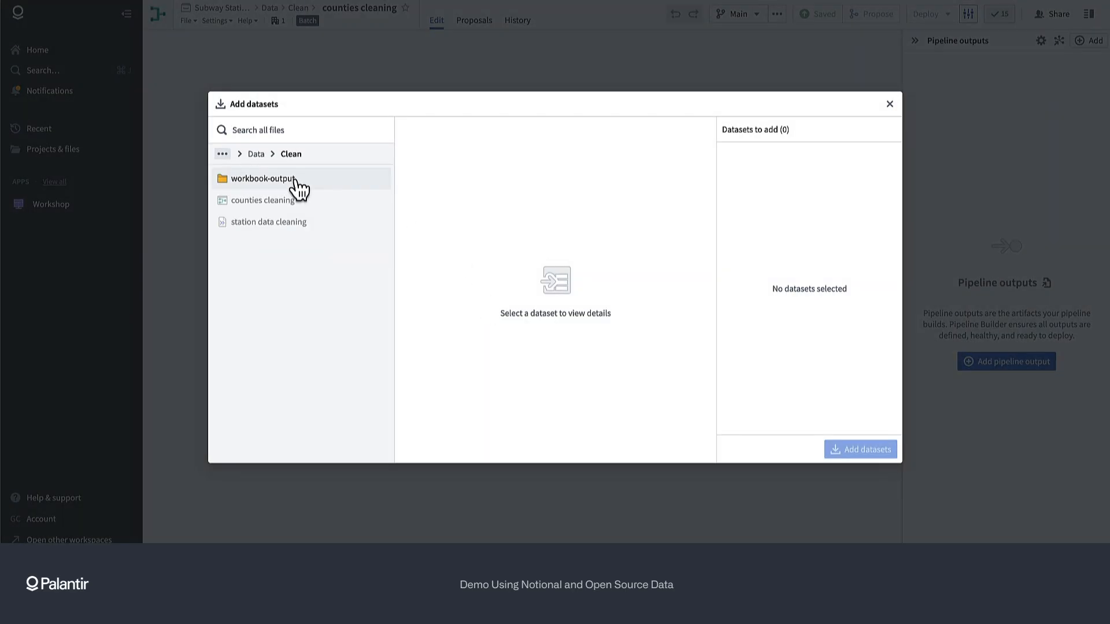
left_click(256, 154)
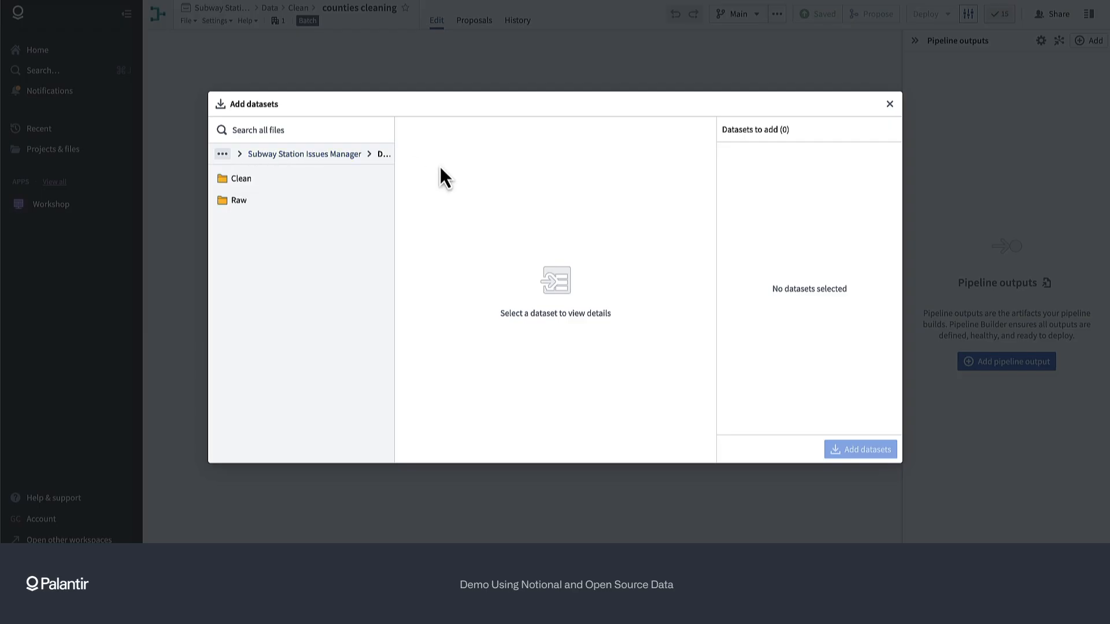
left_click(285, 182)
left_click(255, 159)
left_click(245, 199)
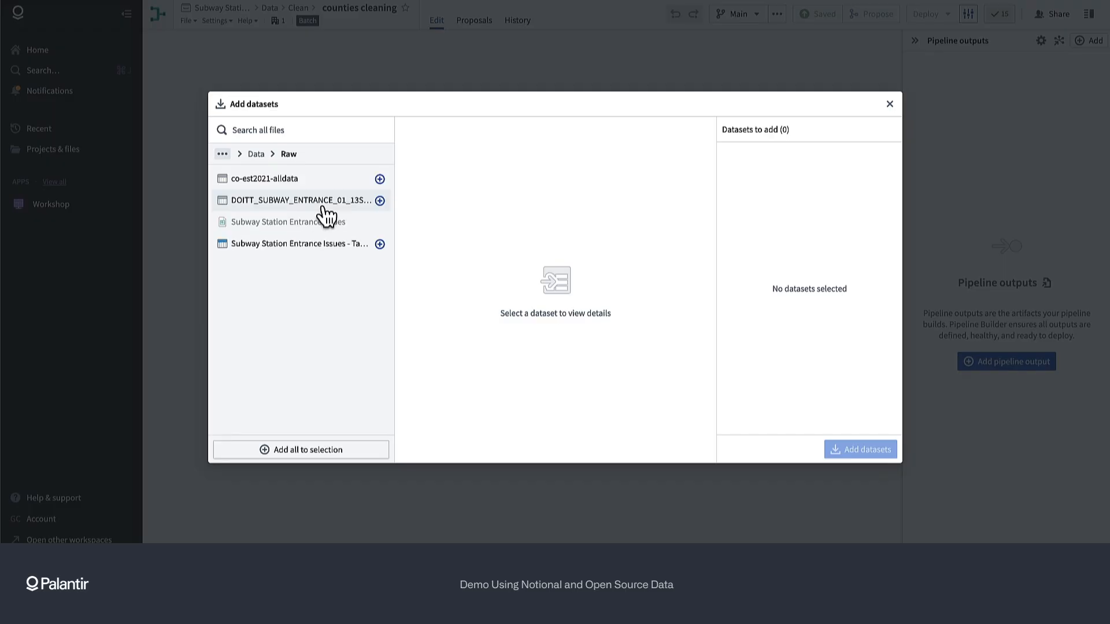
left_click(325, 186)
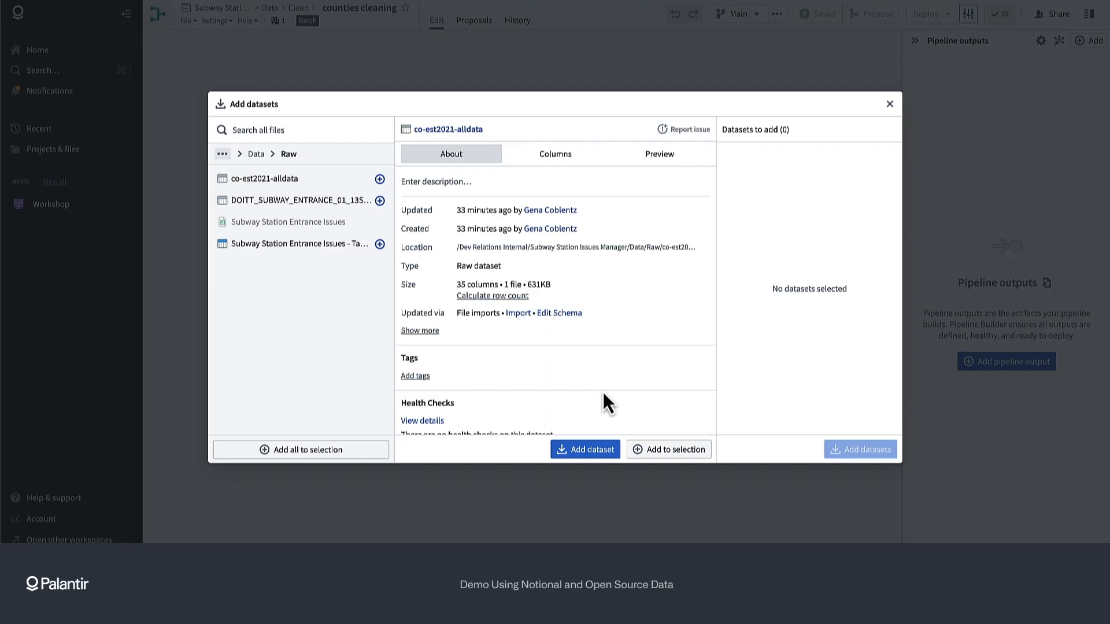
left_click(589, 450)
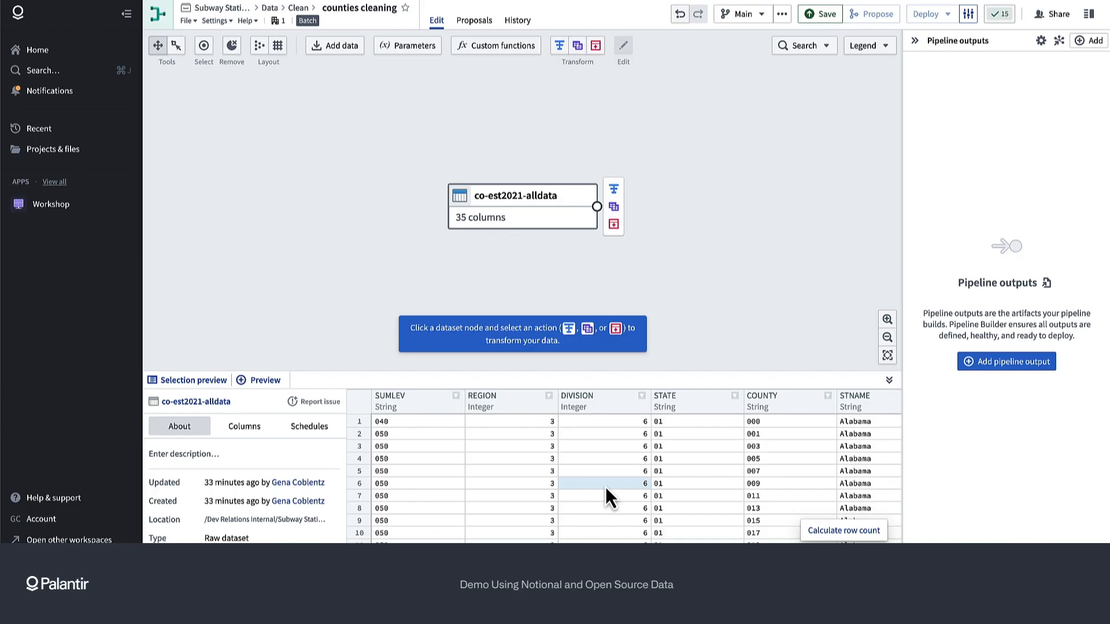
Step: Start a transform on the co-est2021-alldata node and add a Concatenate strings operation to it
left_click_drag(704, 298, 651, 274)
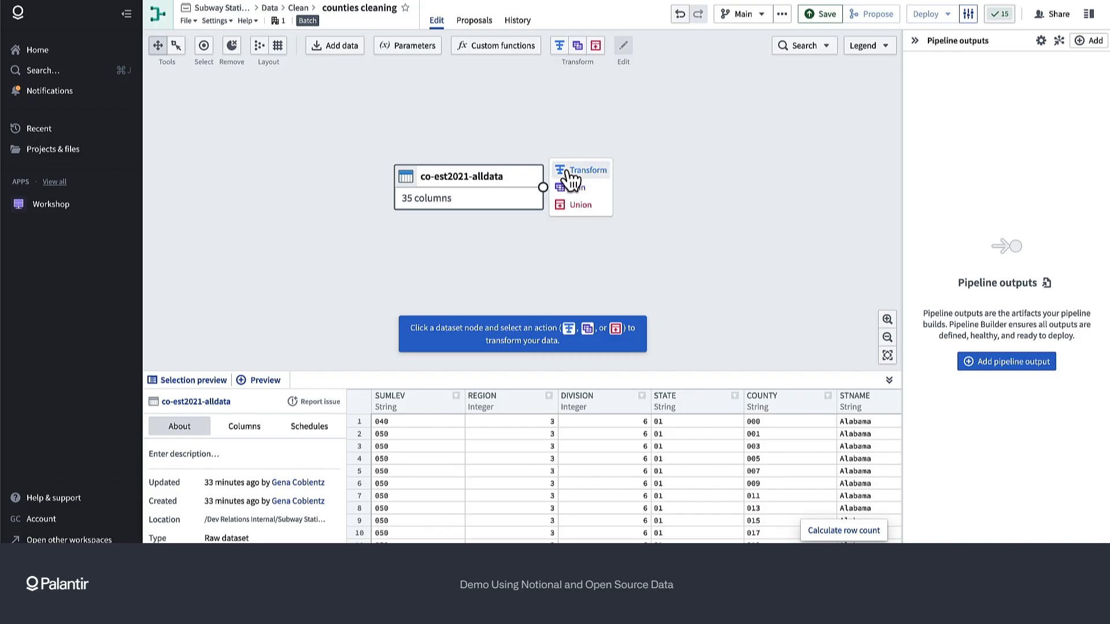
left_click(581, 171)
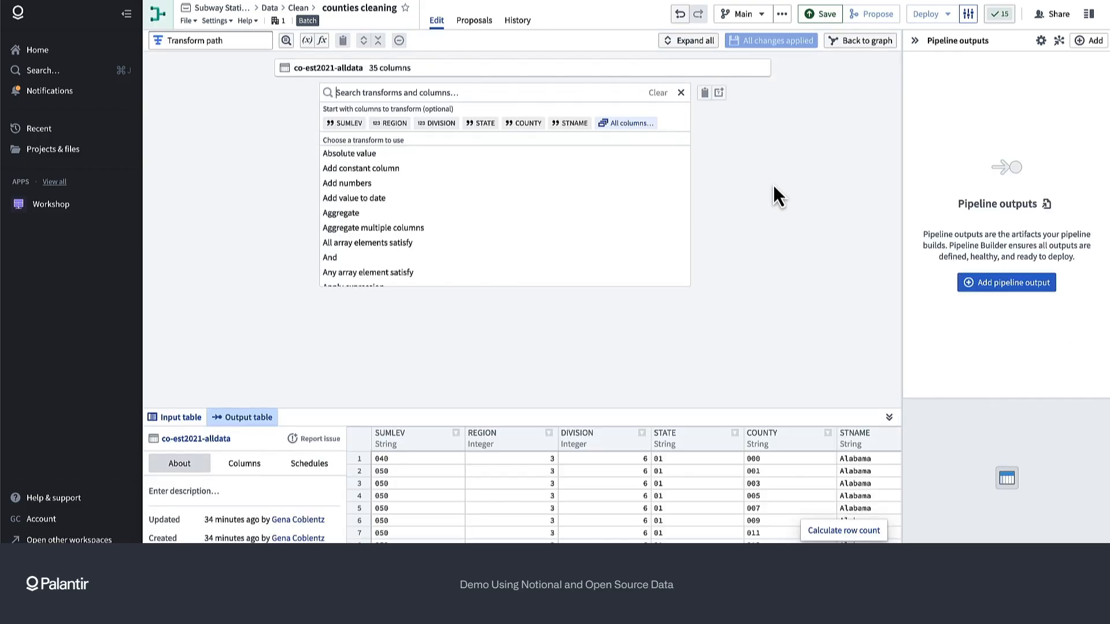
type("conc")
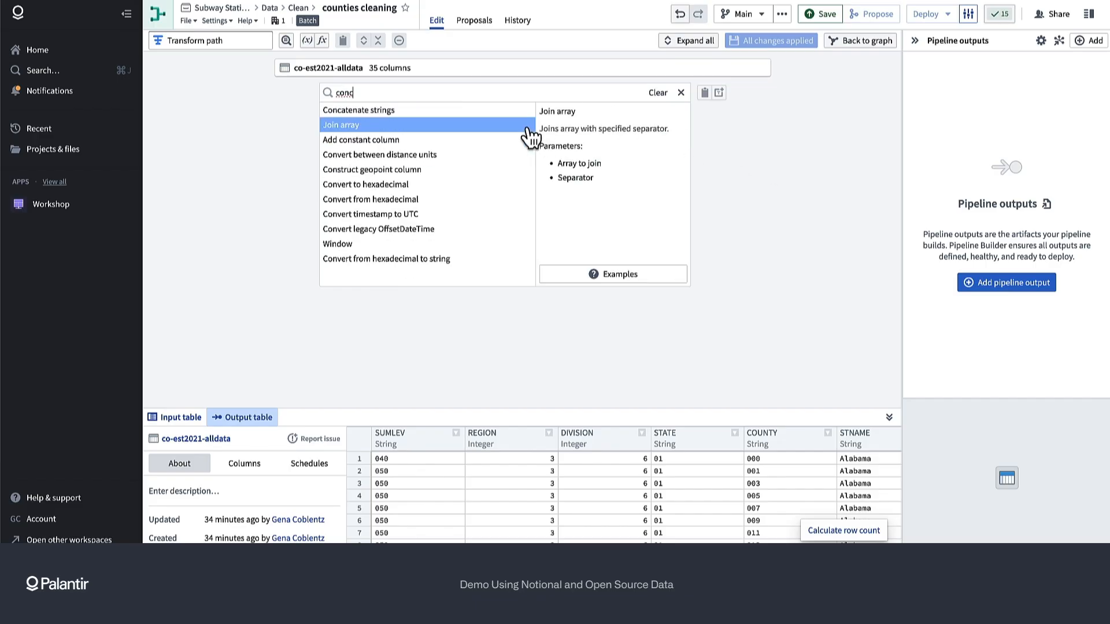
left_click(489, 111)
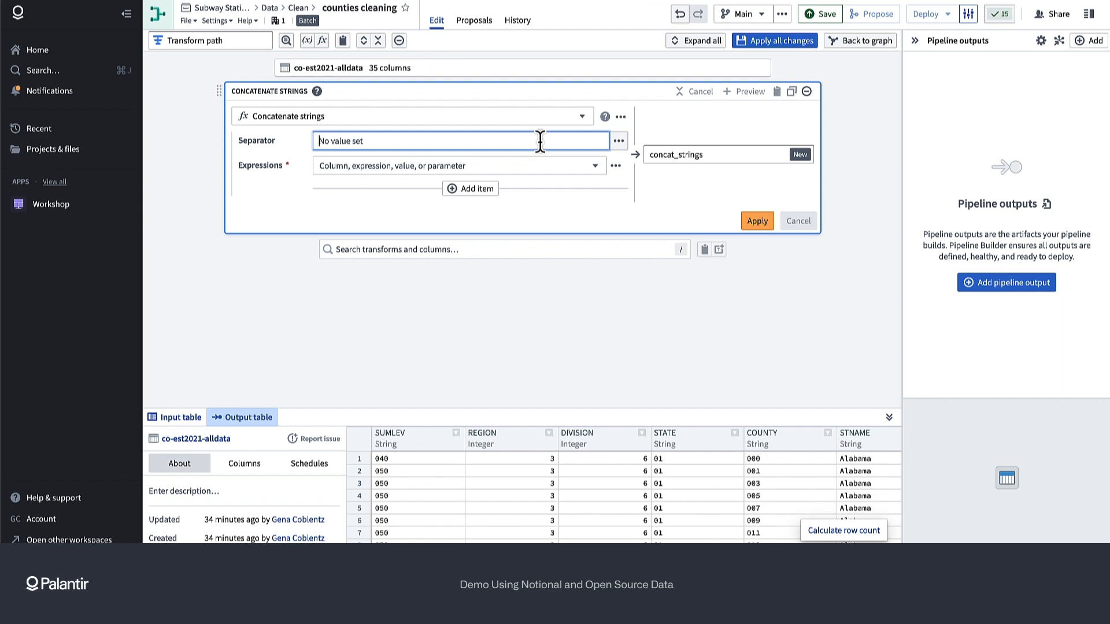
Step: Set the first expression of the Concatenate strings transform to the fixed value USA2
left_click(518, 167)
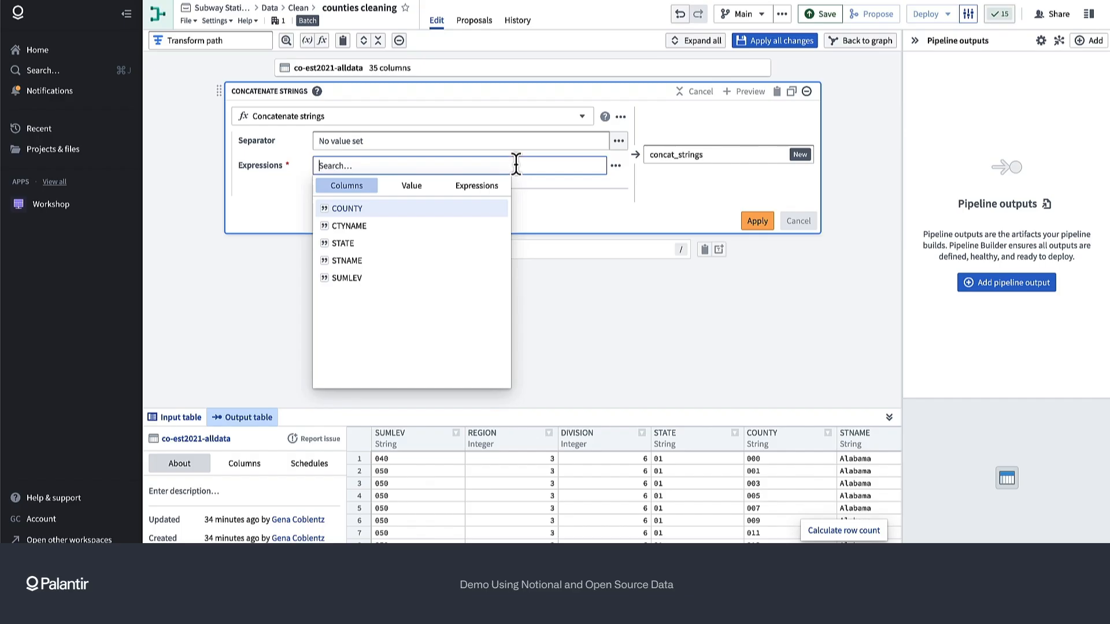
left_click(412, 186)
left_click(400, 209)
type("USA2")
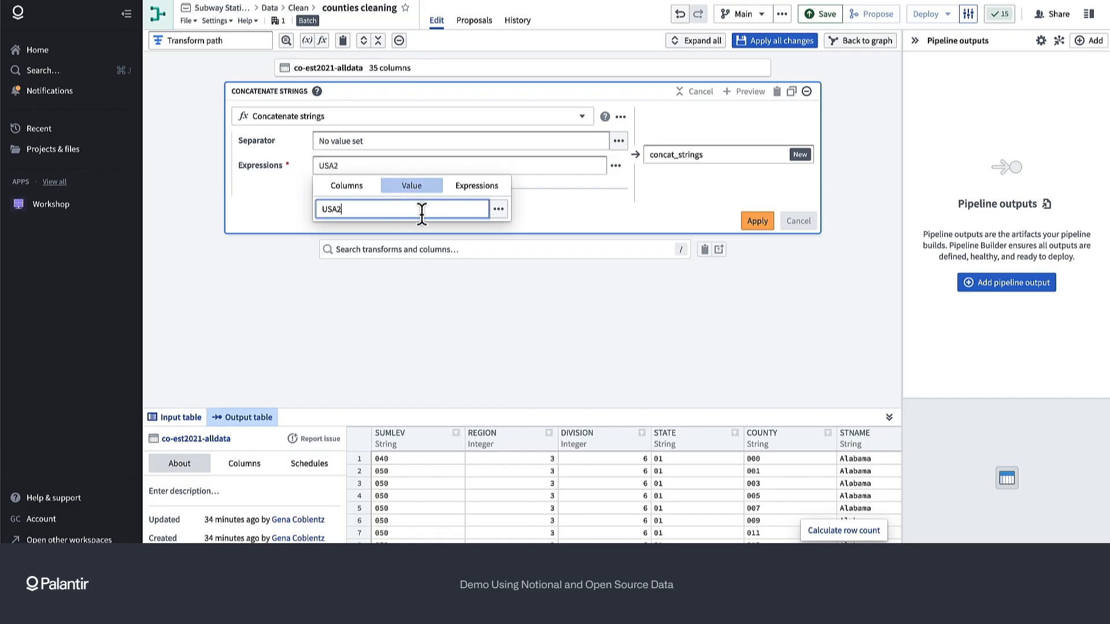
left_click(498, 210)
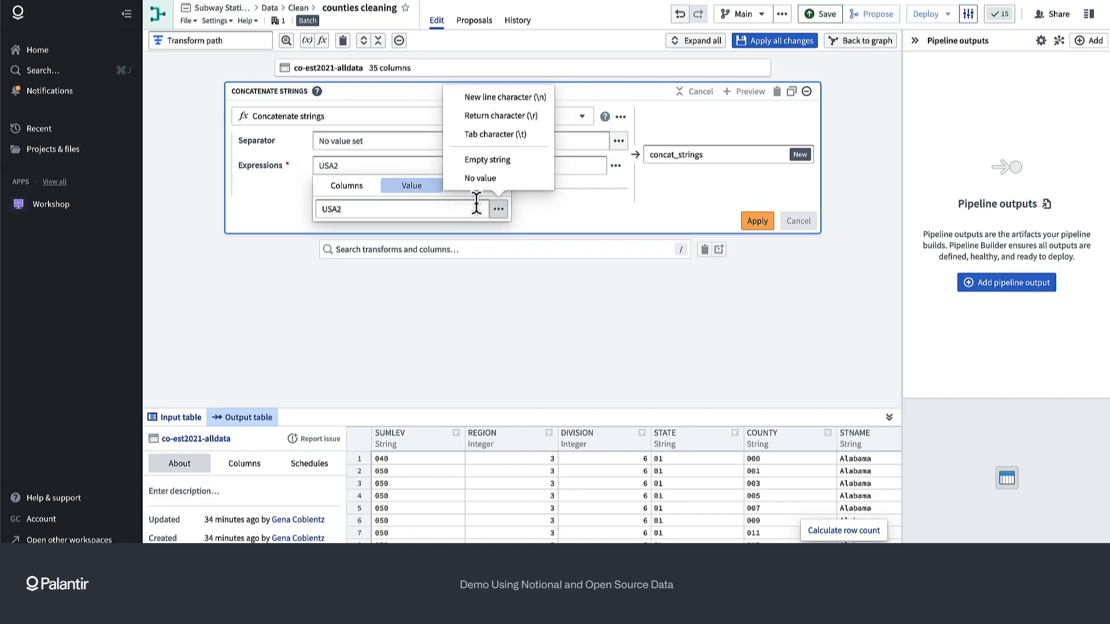
left_click(476, 203)
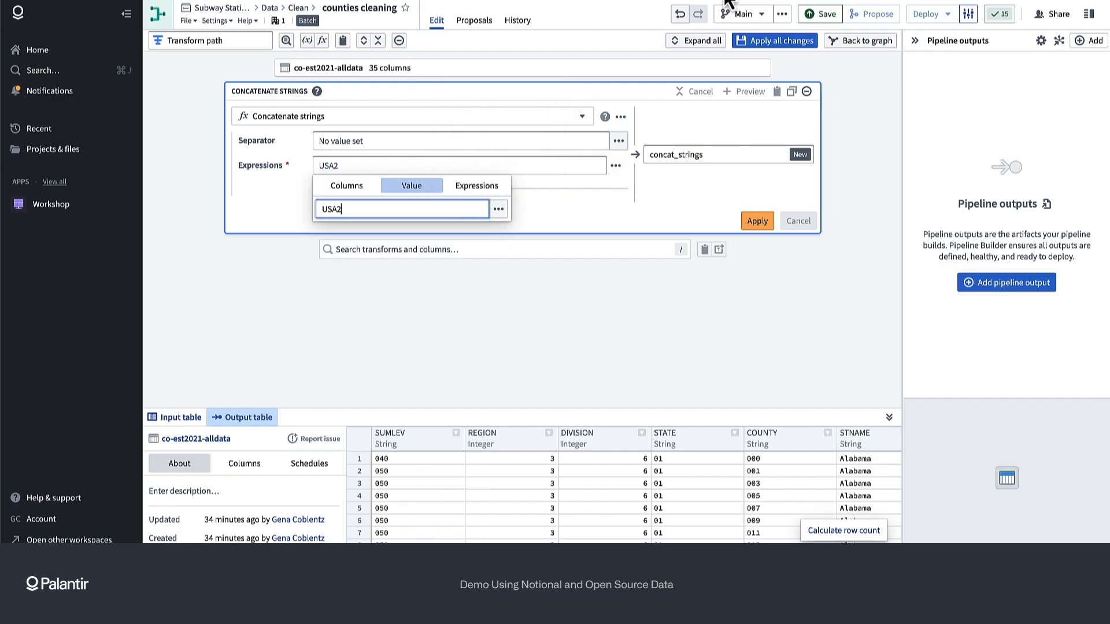
left_click(633, 82)
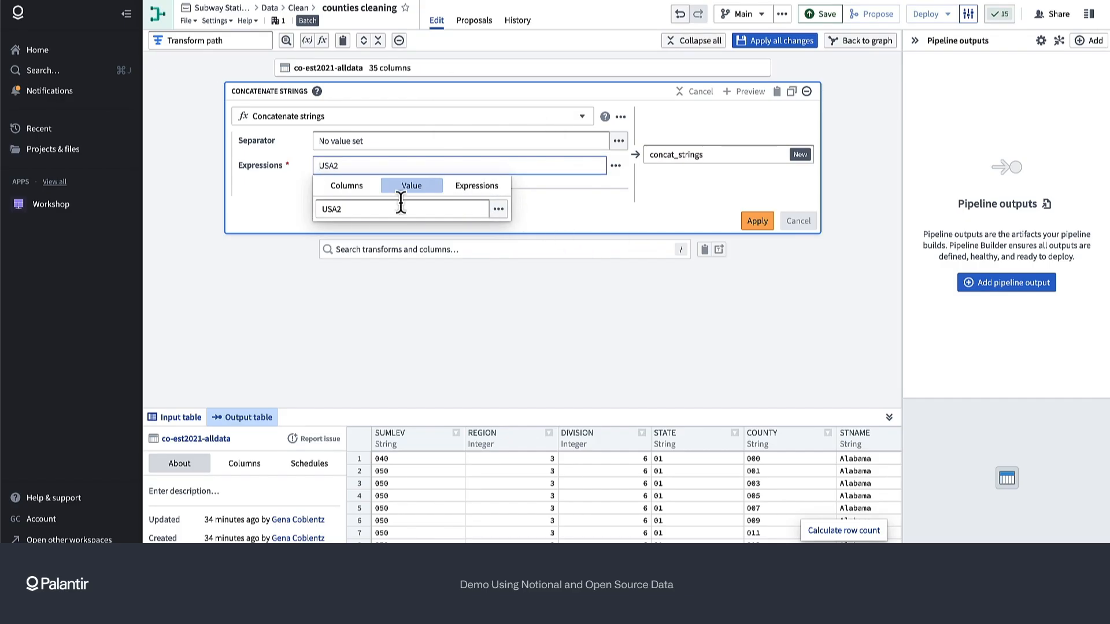
left_click(543, 220)
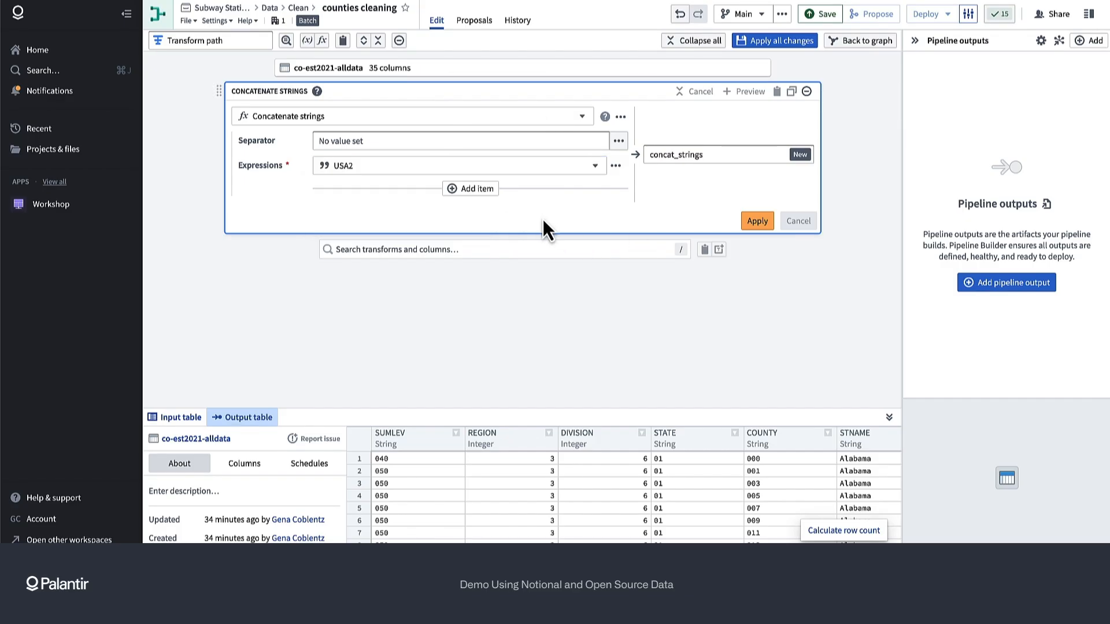
Step: Add the STATE and COUNTY columns as the second and third expressions of the concatenation
left_click(466, 190)
left_click(464, 190)
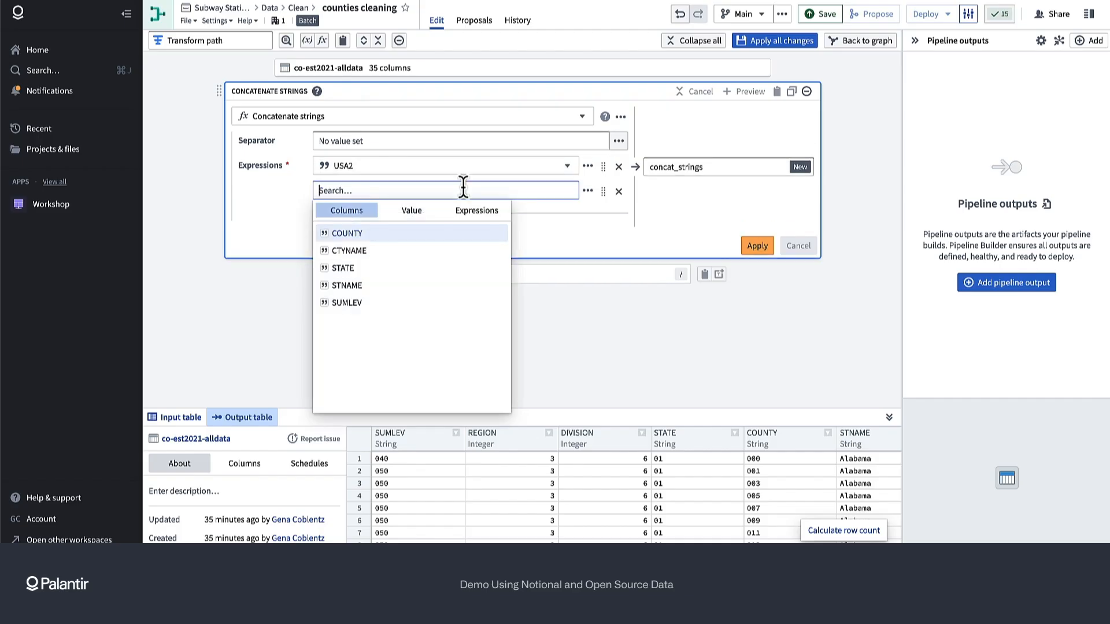
type("sta")
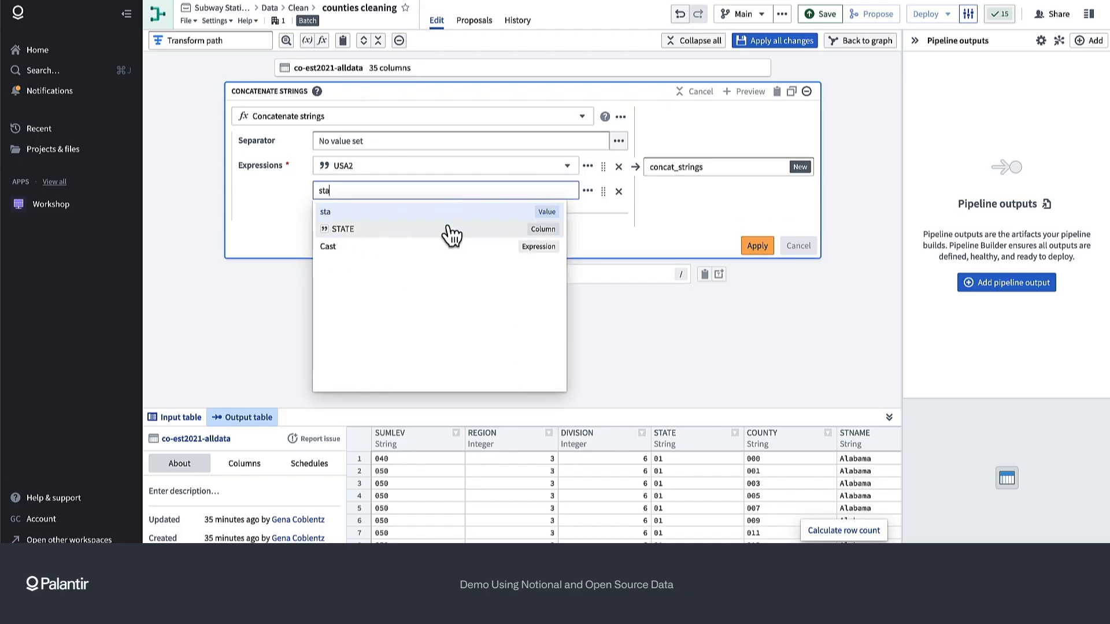
left_click(452, 232)
left_click(471, 214)
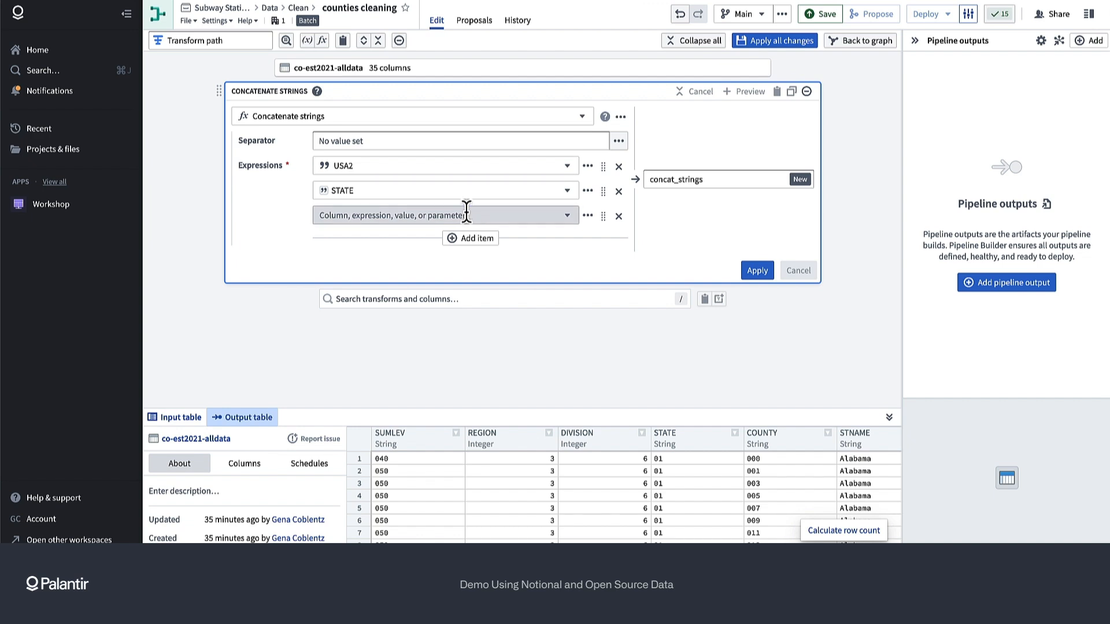
left_click(466, 214)
type("coun")
left_click(439, 250)
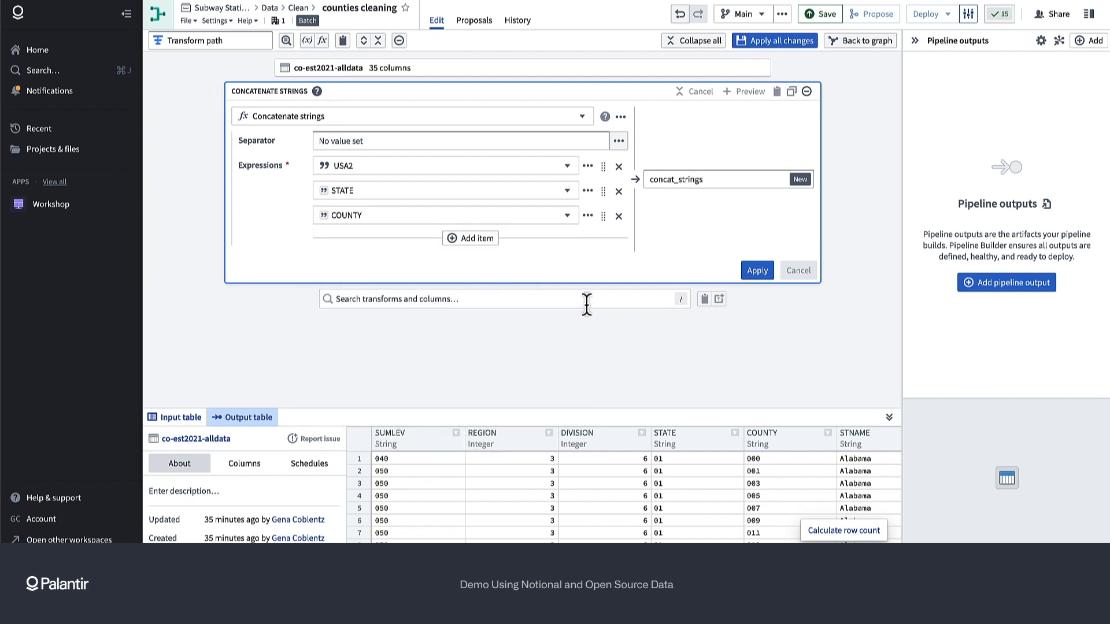
Step: Name the concatenation's output column mapbox_geoid, apply the transform and examine the output table's columns
left_click_drag(724, 179, 599, 193)
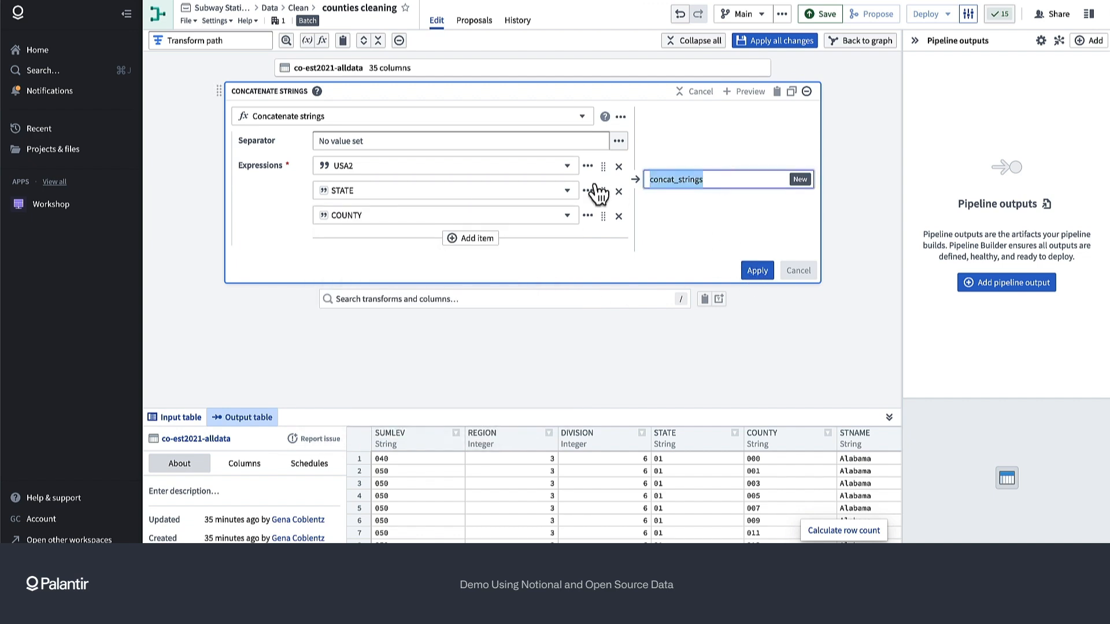
type("mapbox")
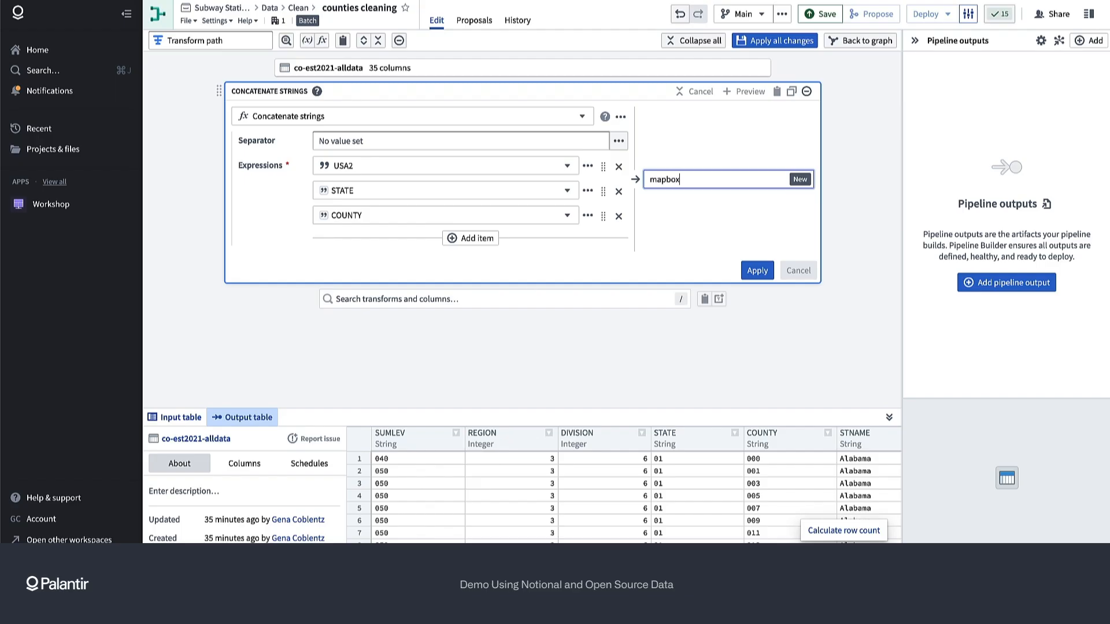
type("_geoid")
left_click(757, 270)
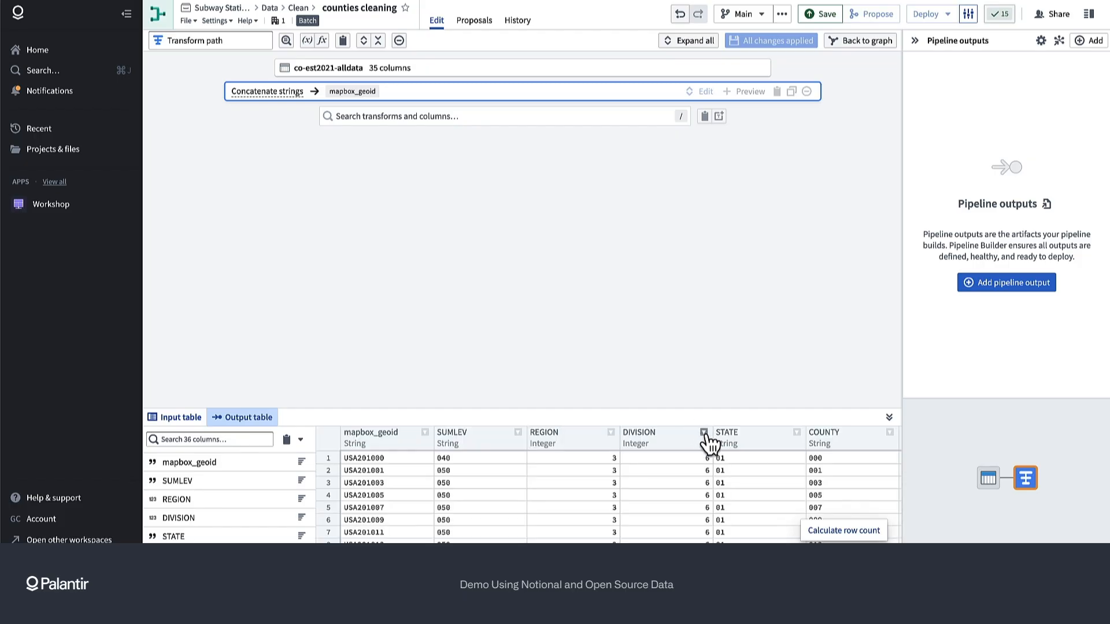
scroll(724, 487, "right", 20)
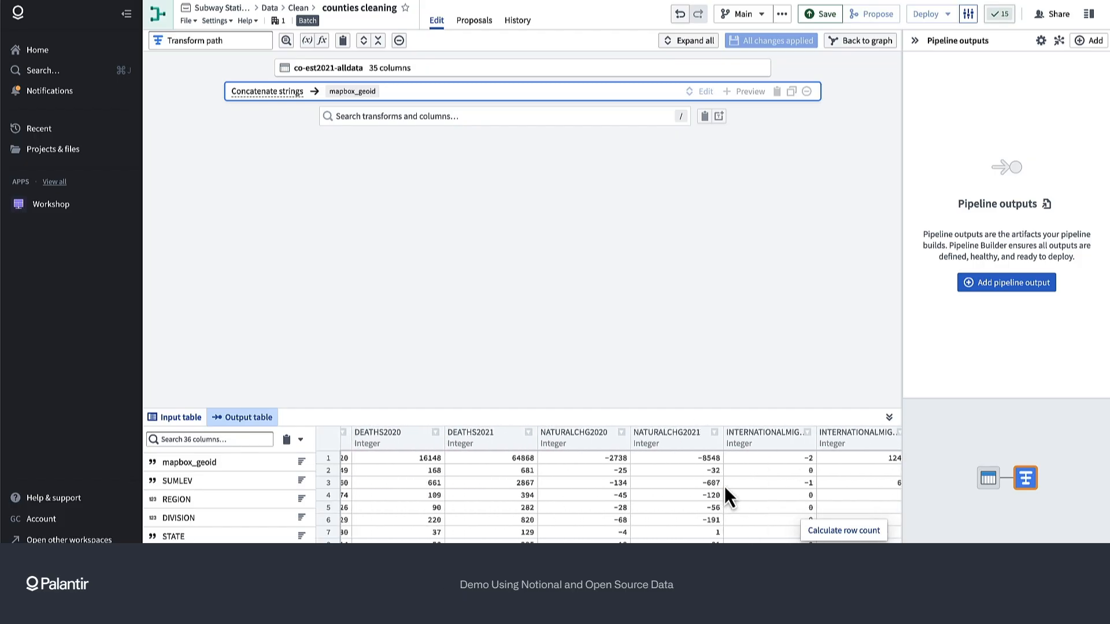
scroll(723, 487, "left", 20)
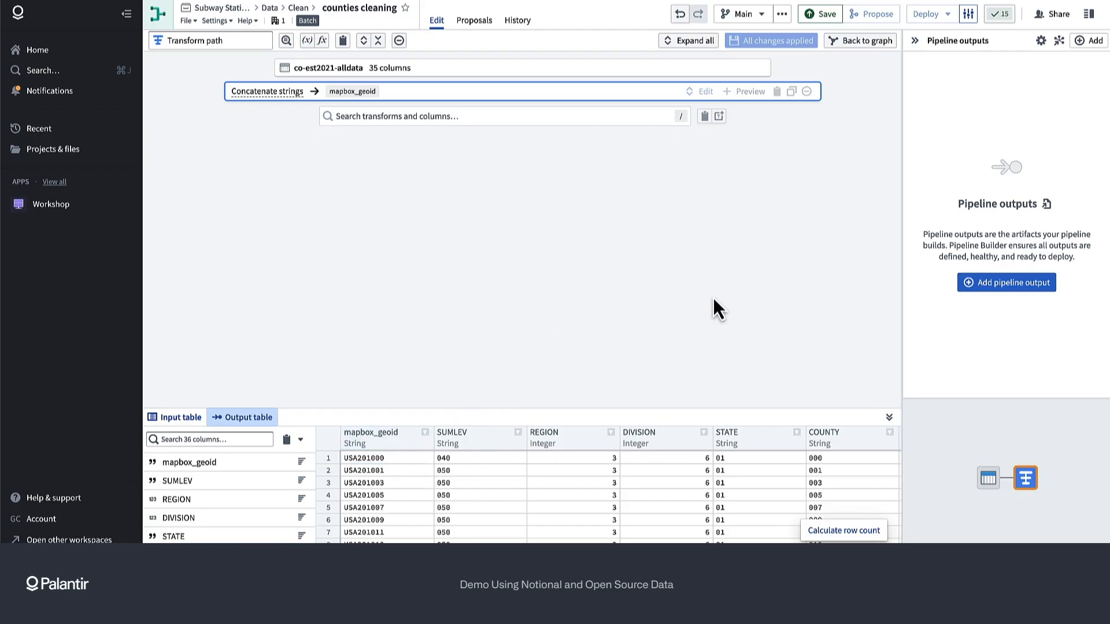
Step: Add a dataset output to the pipeline and name it cleaned_counties
left_click(1028, 291)
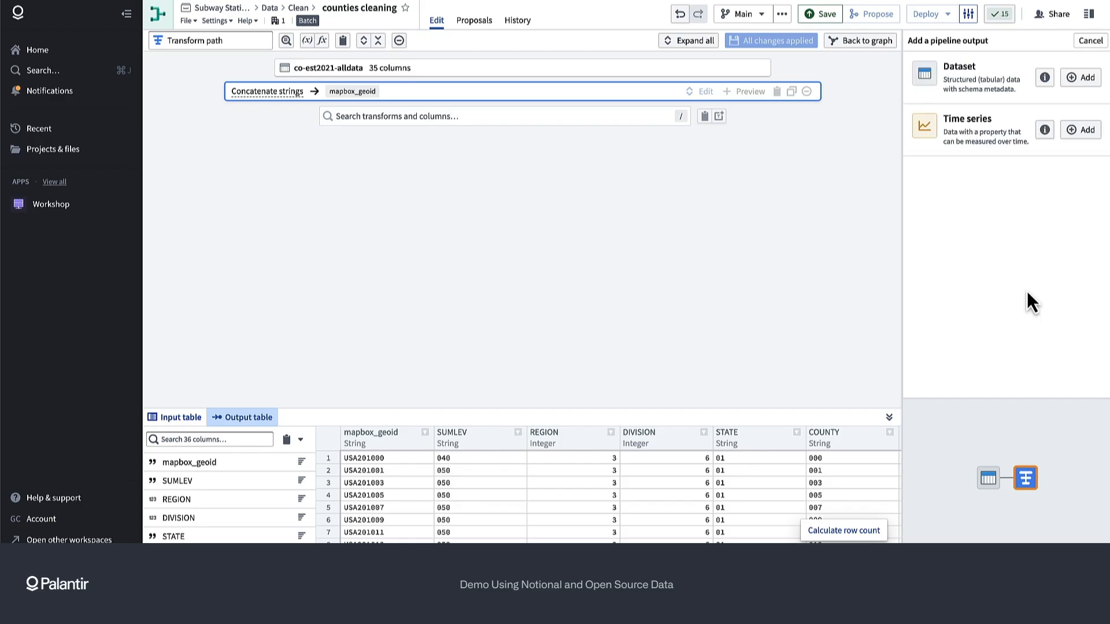
left_click(1080, 79)
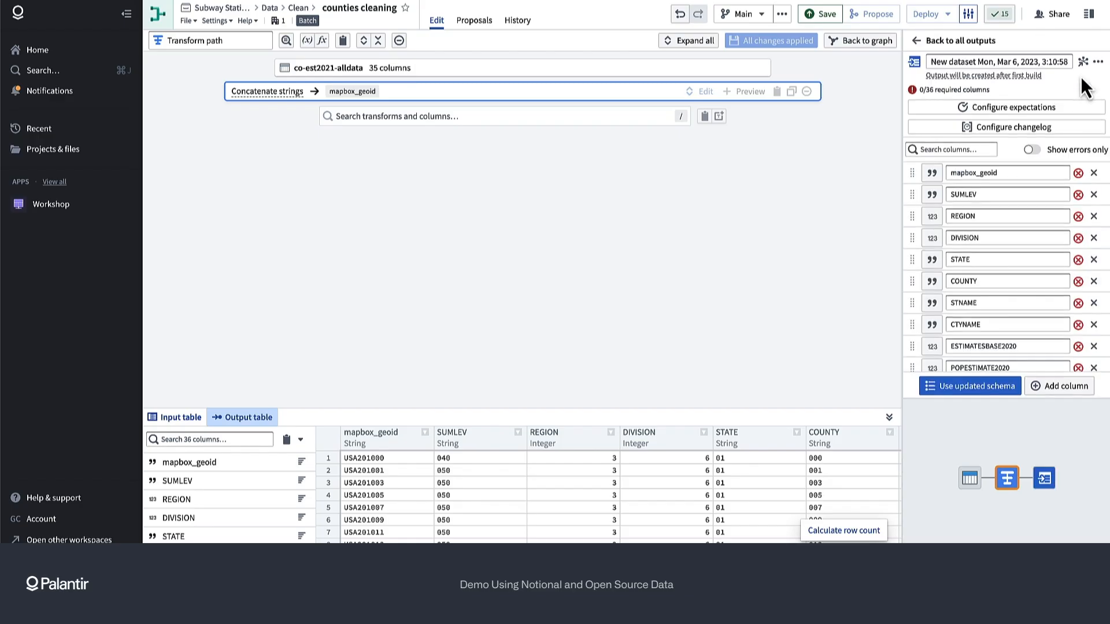
left_click(1016, 61)
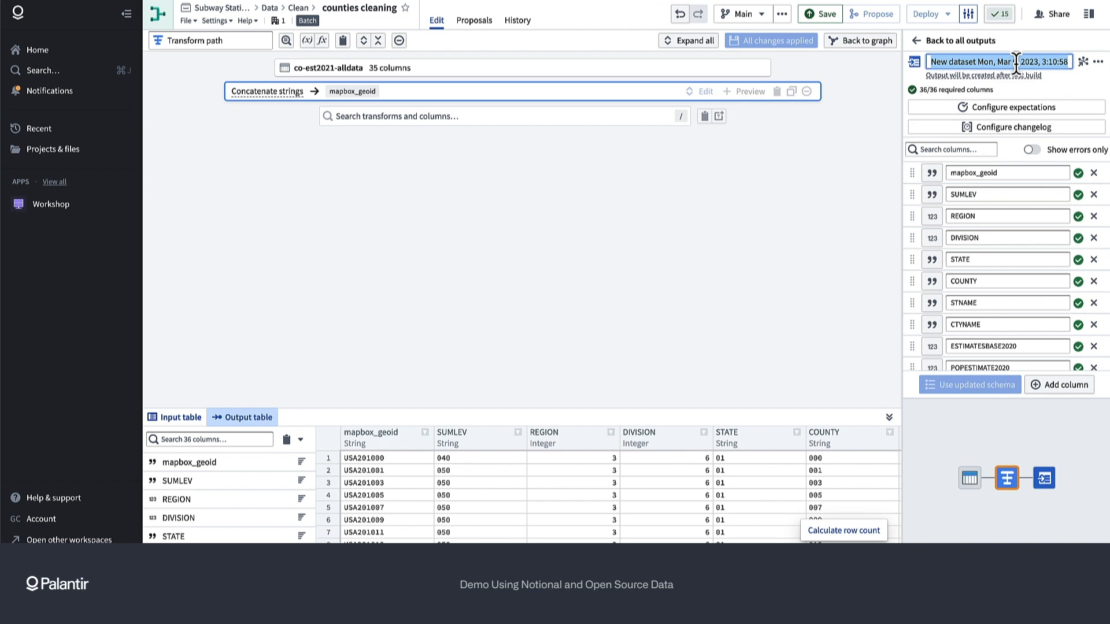
type("cleaned_counties")
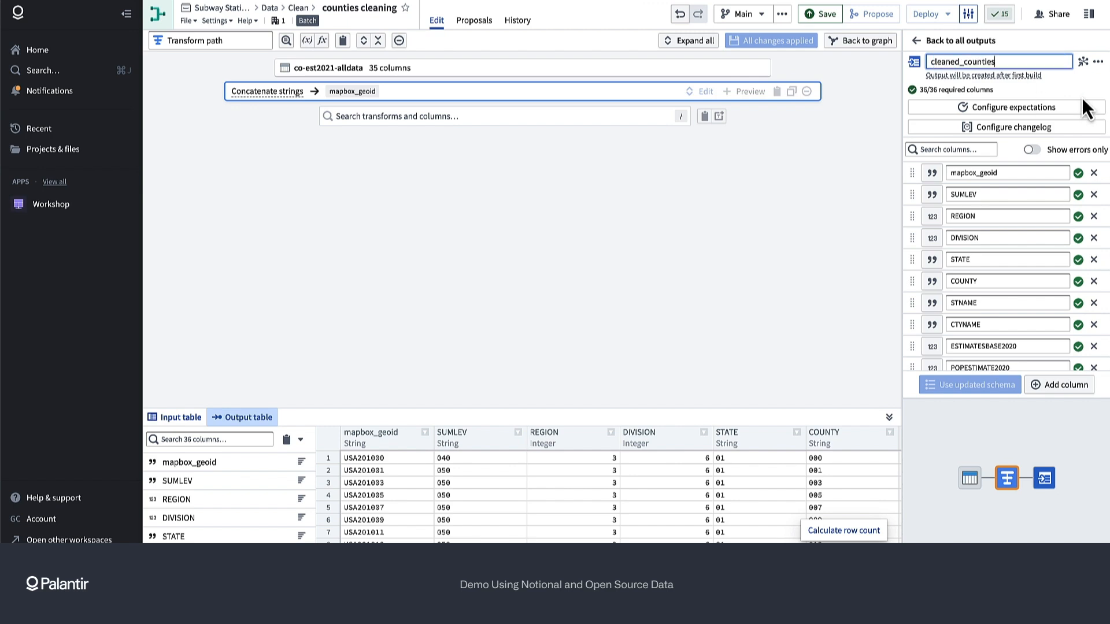
Step: Remove every column from NPOPCHG2020 through RNETMIG2021 from the cleaned_counties output schema
scroll(1084, 220, "down", 5)
scroll(1086, 213, "down", 5)
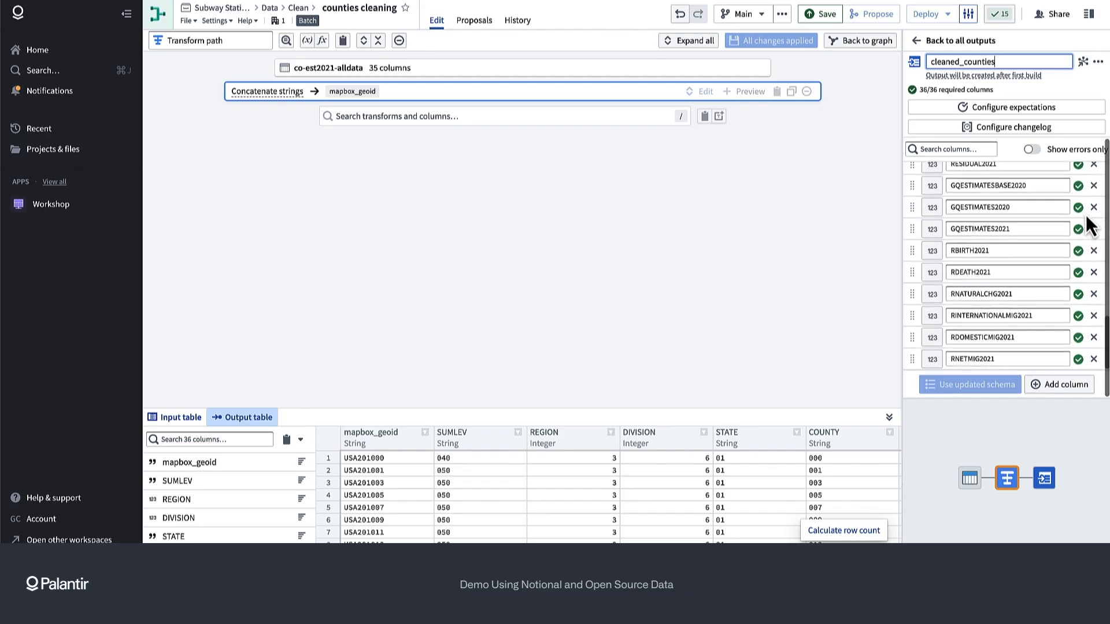
left_click(1093, 359)
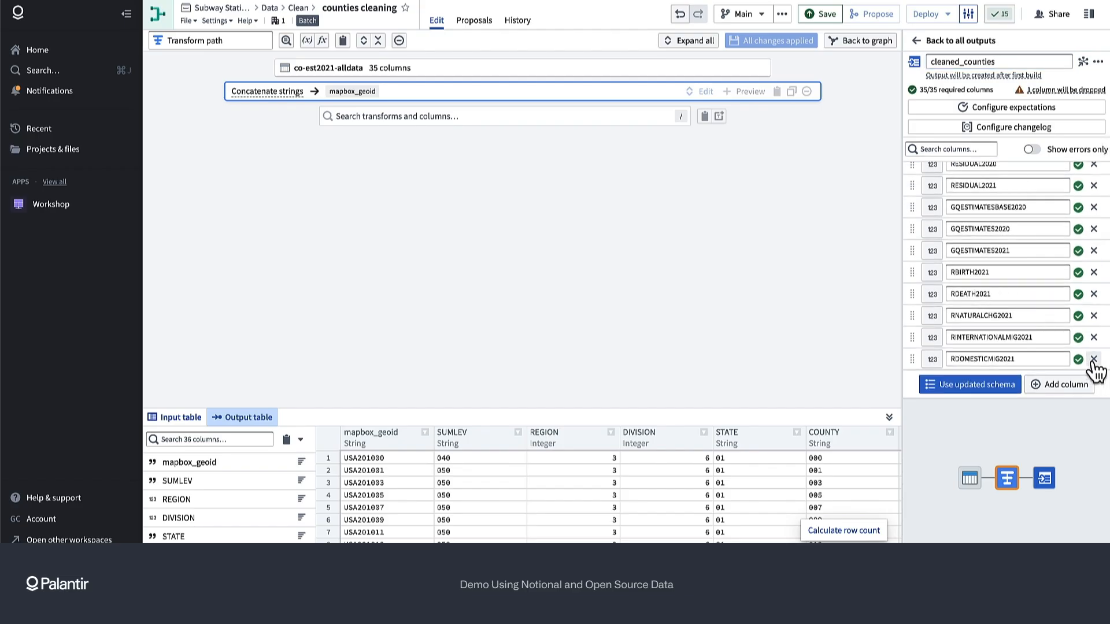
left_click(1094, 359)
left_click(1093, 360)
left_click(1094, 359)
scroll(1041, 287, "up", 3)
scroll(1040, 283, "up", 5)
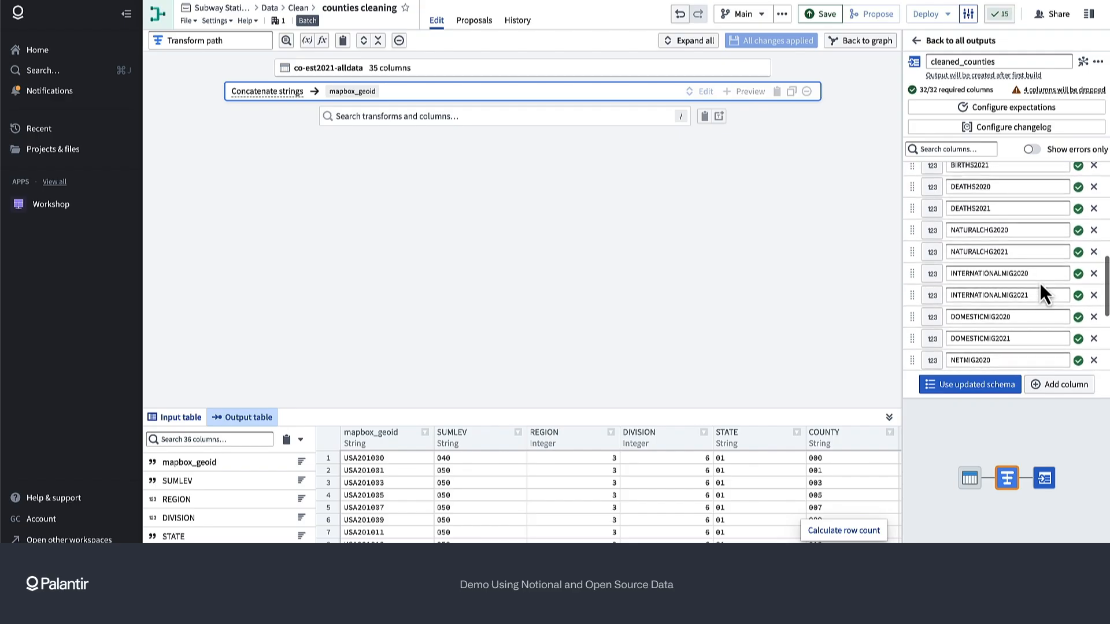
scroll(1040, 282, "down", 6)
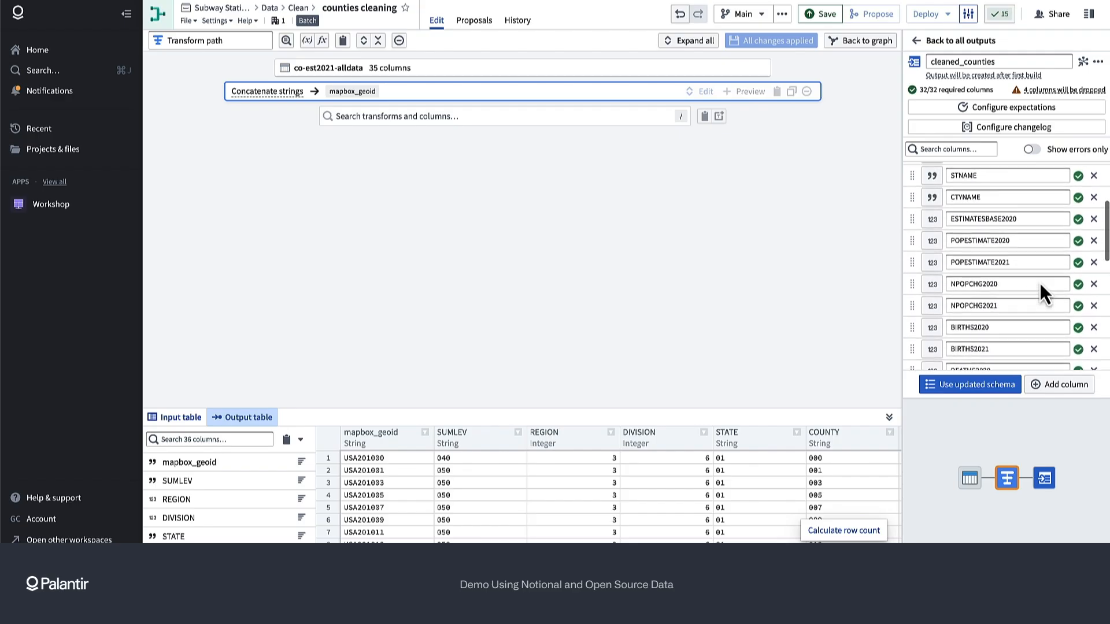
left_click(1094, 359)
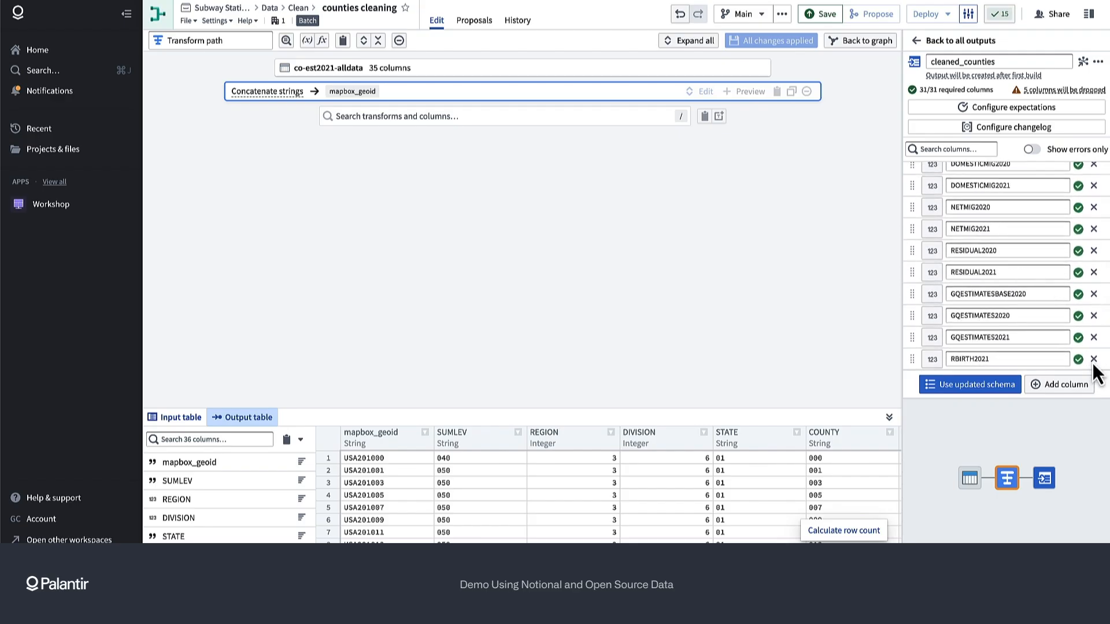
left_click(1094, 359)
left_click(1094, 359)
left_click(1094, 359)
left_click(1093, 359)
left_click(1094, 359)
left_click(1093, 359)
left_click(1093, 359)
left_click(1094, 359)
left_click(1094, 359)
left_click(1094, 359)
left_click(1093, 359)
left_click(1094, 359)
left_click(1093, 359)
left_click(1093, 359)
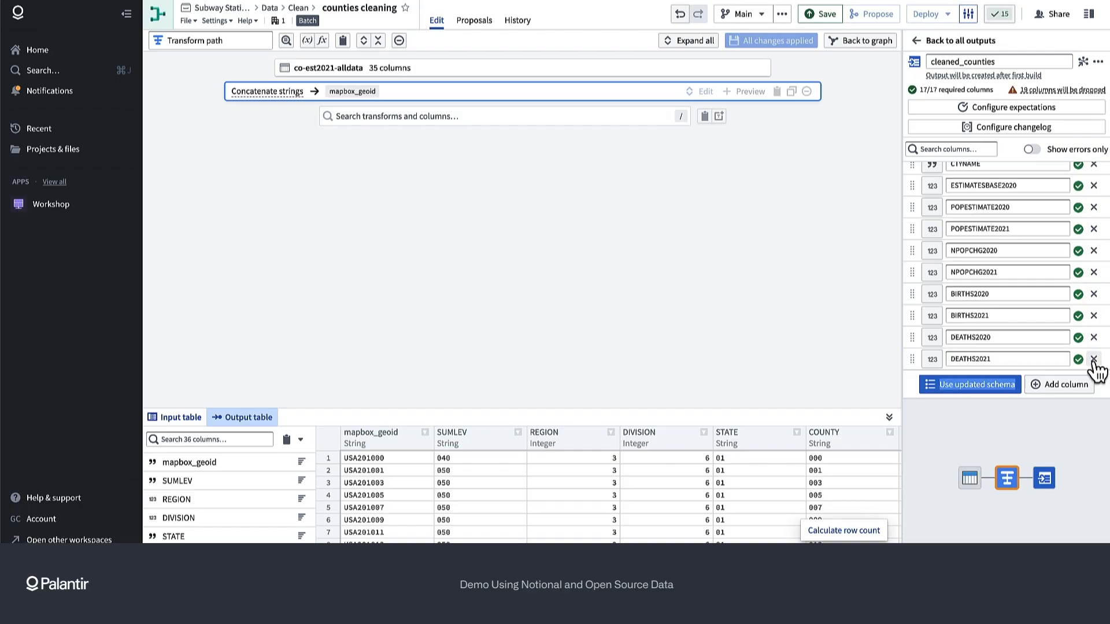
left_click(1093, 359)
left_click(1093, 359)
left_click(1094, 359)
left_click(1093, 359)
left_click(1093, 359)
left_click(1093, 359)
scroll(1073, 315, "up", 3)
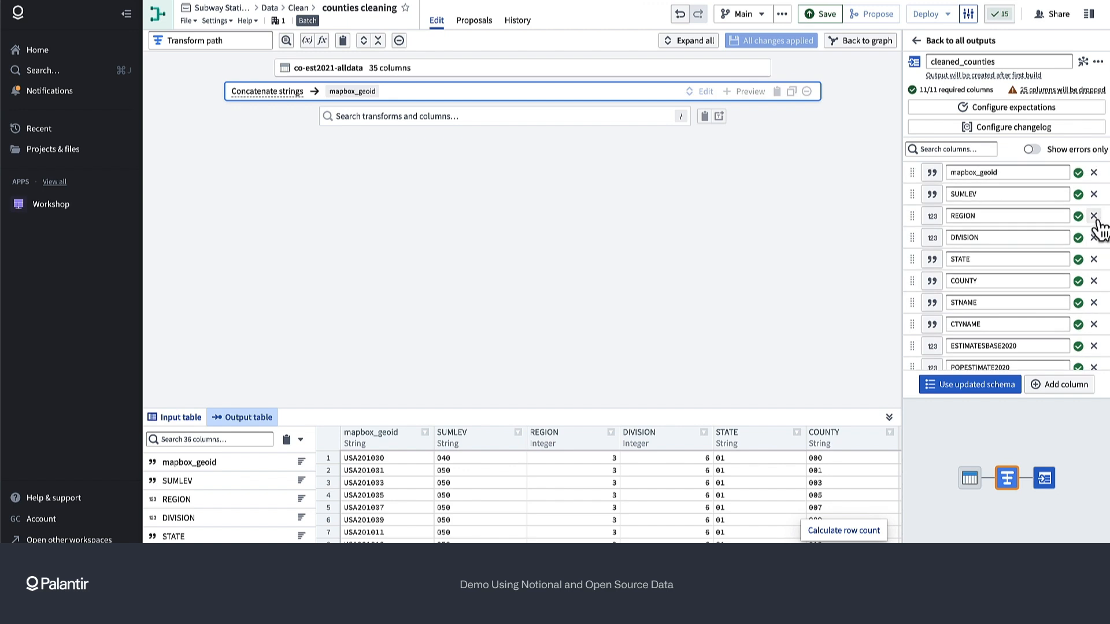
Step: Remove the SUMLEV, DIVISION, REGION, ESTIMATESBASE2020 and POPESTIMATE2020 columns from the cleaned_counties output
left_click(1093, 195)
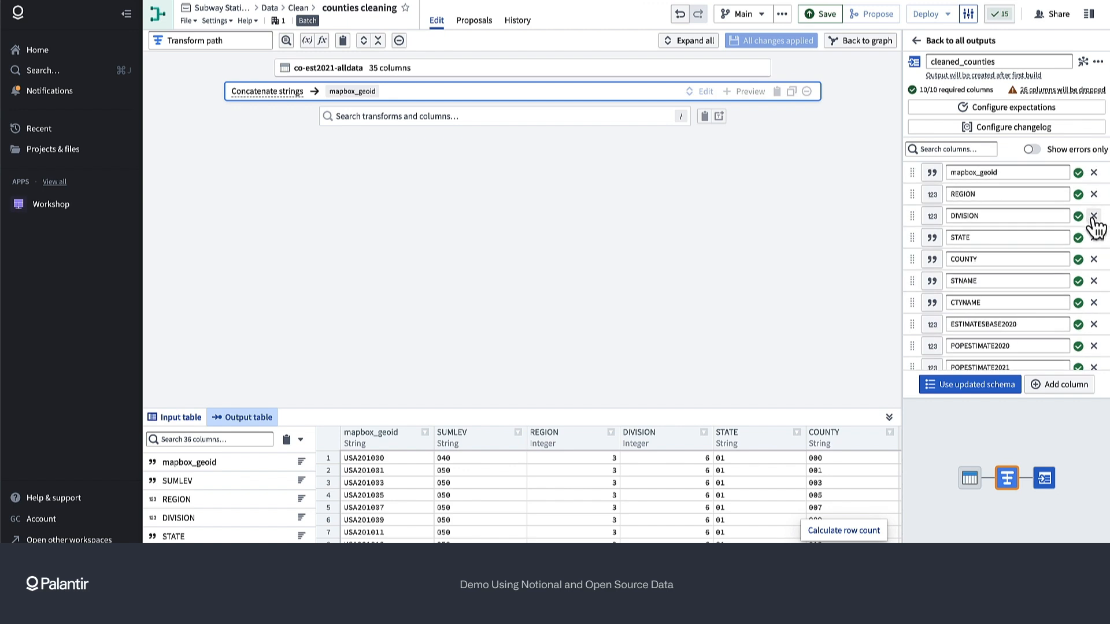
left_click(1094, 216)
left_click(1094, 195)
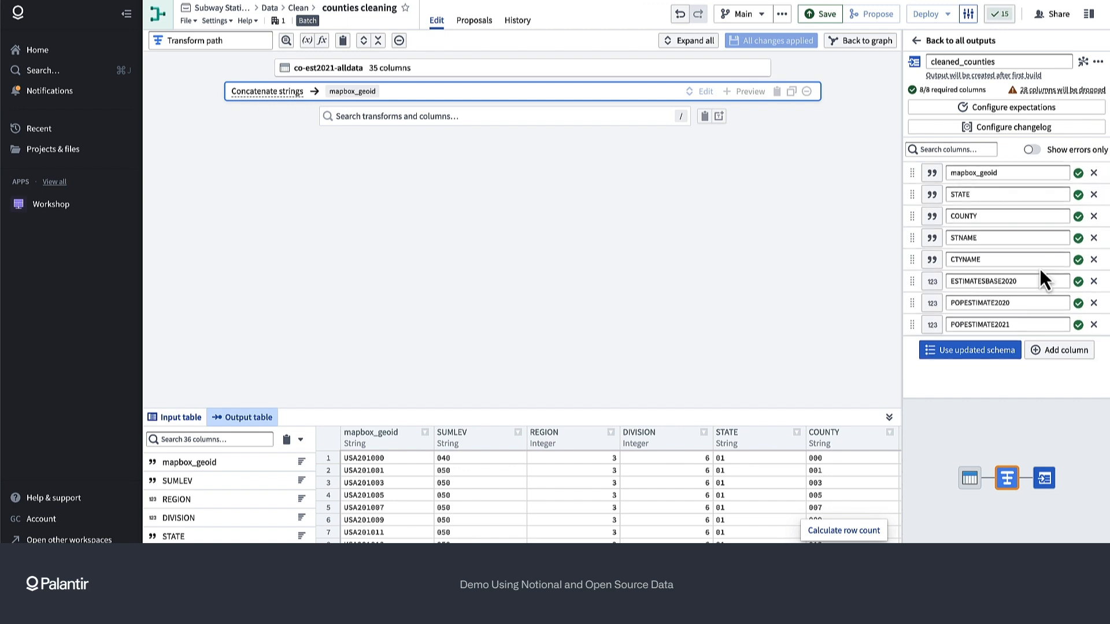
left_click(1093, 282)
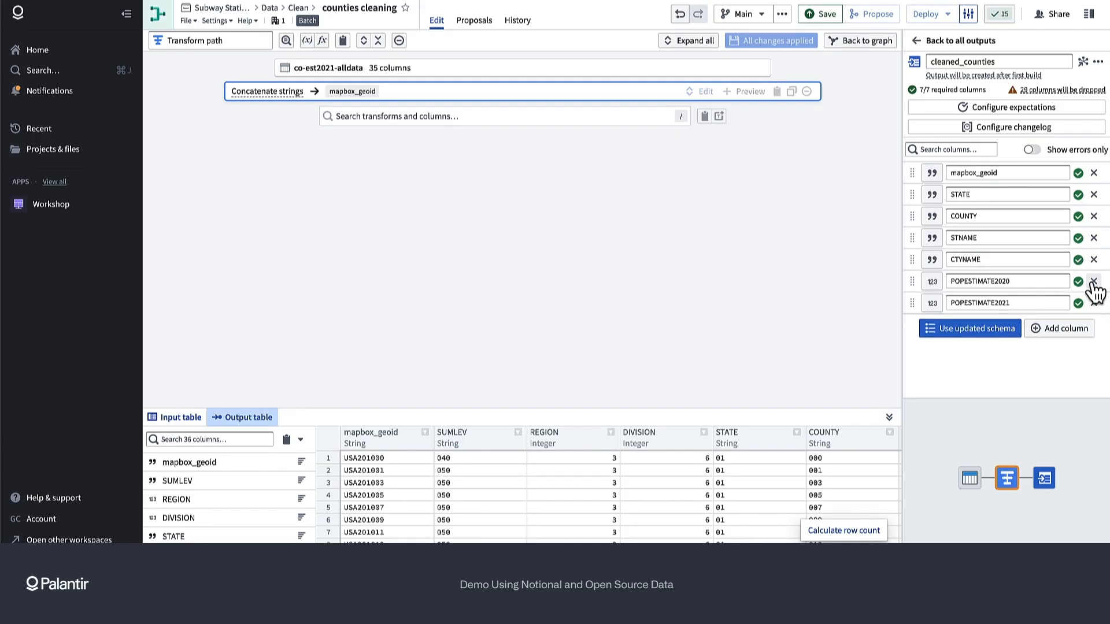
left_click(1094, 282)
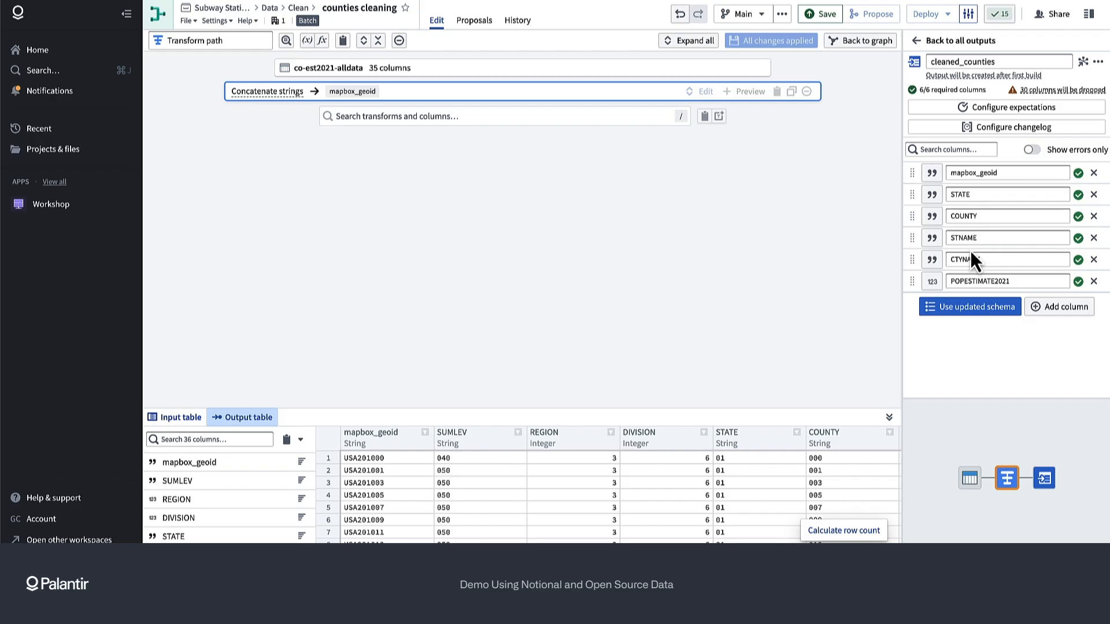
Step: Save the counties cleaning pipeline and deploy it to build the cleaned_counties dataset
left_click(957, 313)
left_click(832, 18)
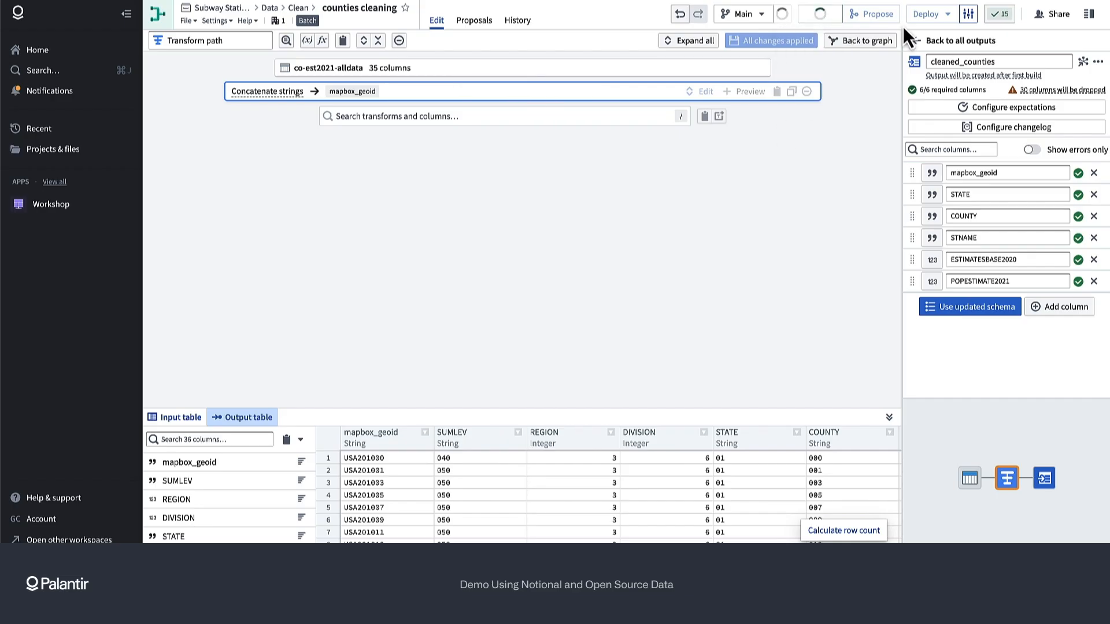
left_click(947, 23)
left_click(907, 92)
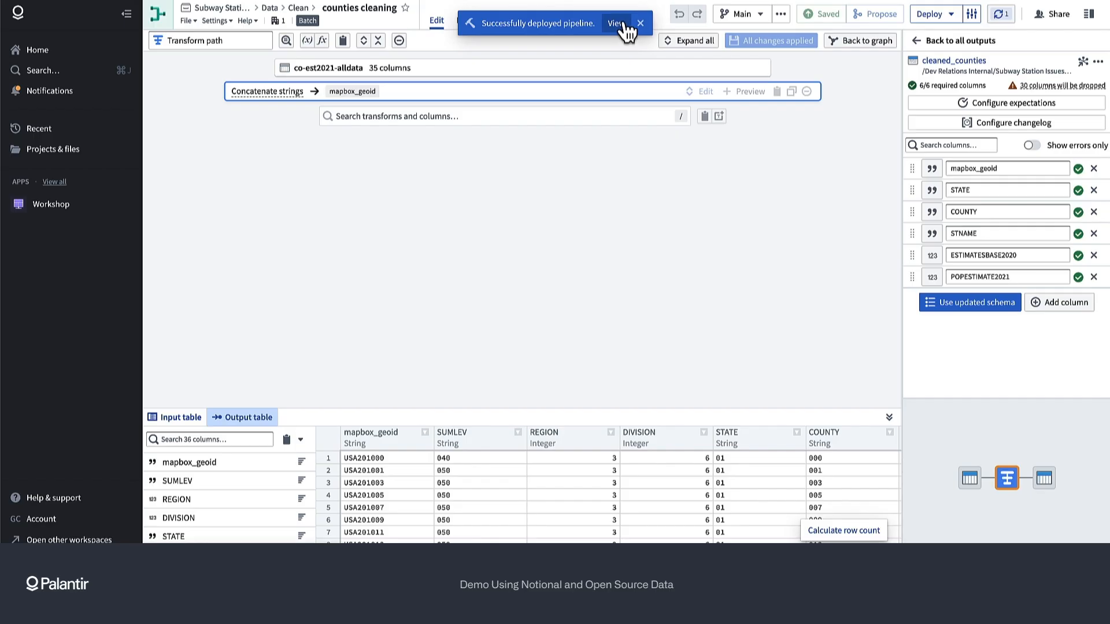
Step: Switch from the pipeline to the Ontology manager application
left_click(964, 60)
left_click(54, 183)
scroll(61, 214, "down", 6)
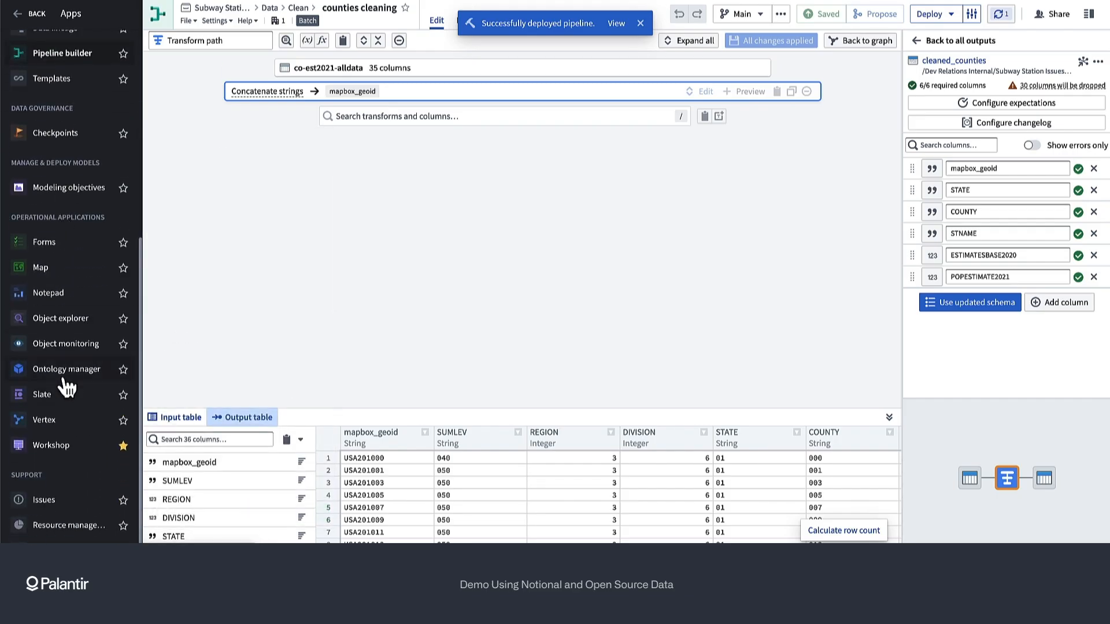
right_click(63, 370)
left_click(79, 377)
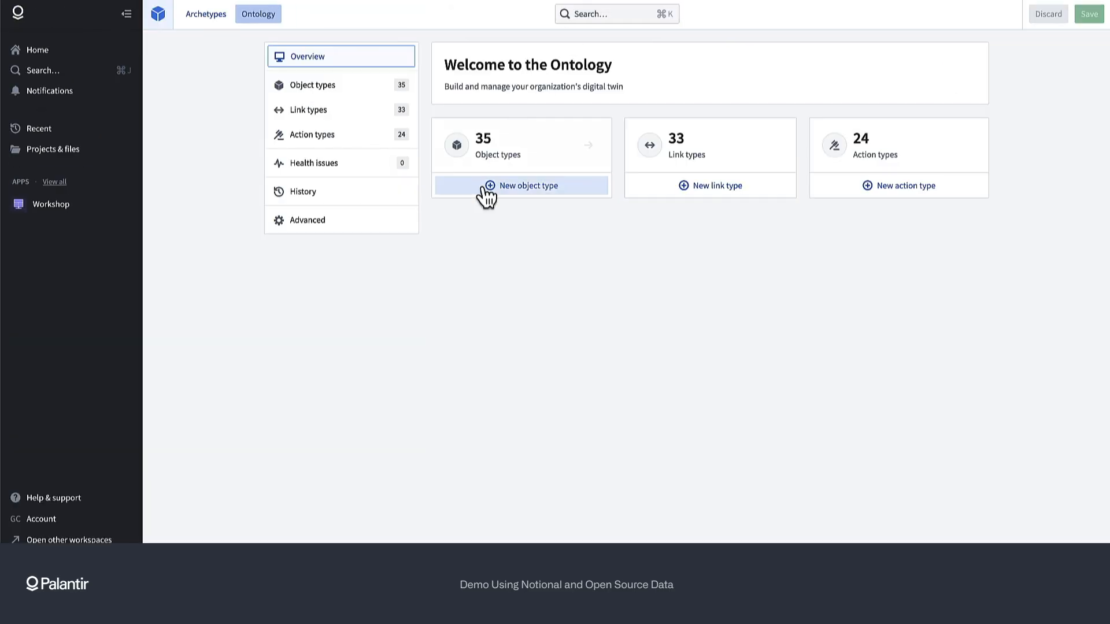
Step: Start a new object type backed by the Cleaned stations dataset from Clean/workbook-output/station data cleaning and proceed to its metadata
left_click(372, 94)
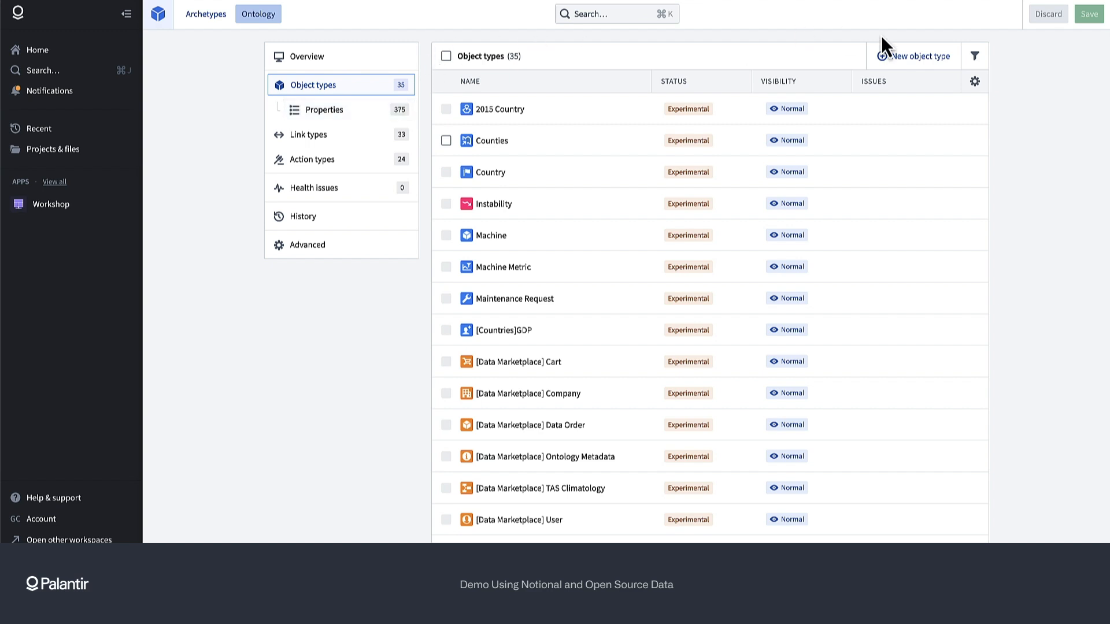
left_click(908, 56)
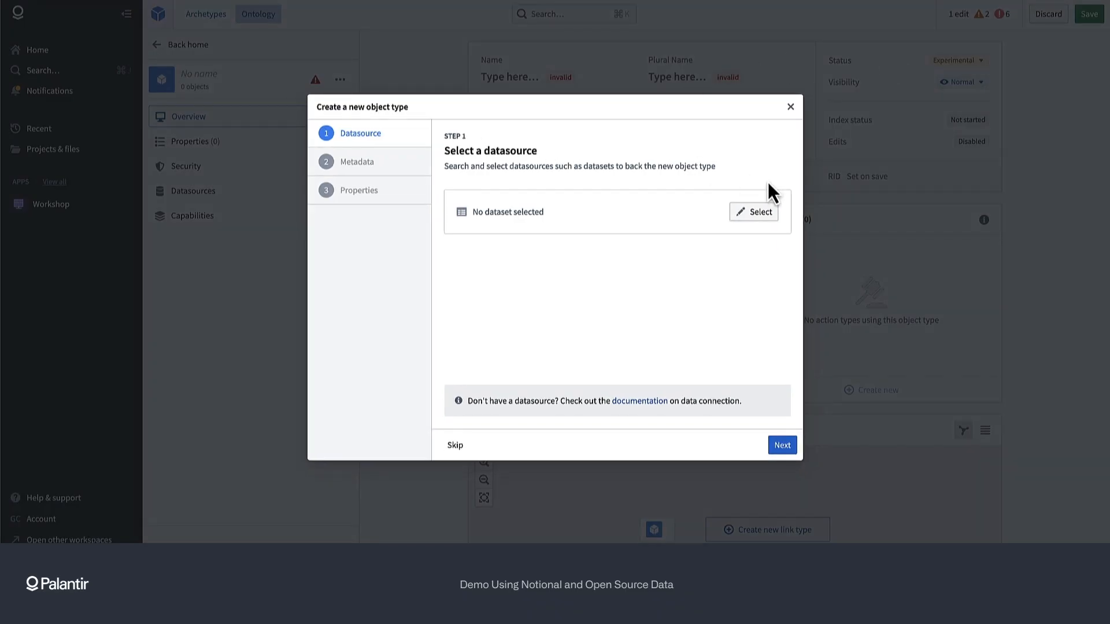
left_click(769, 219)
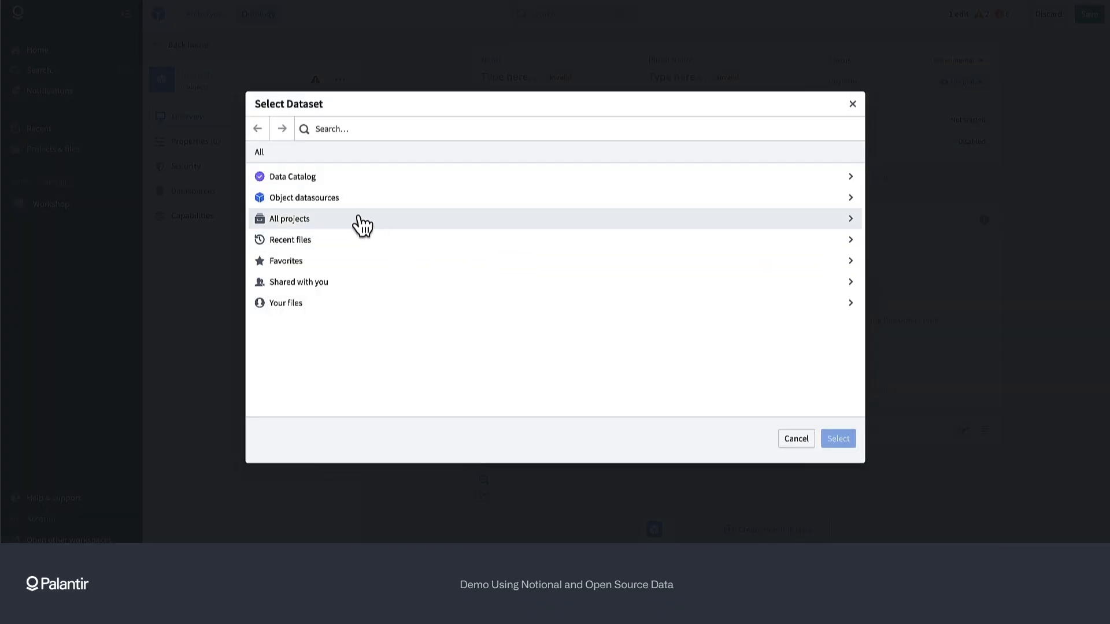
left_click(338, 240)
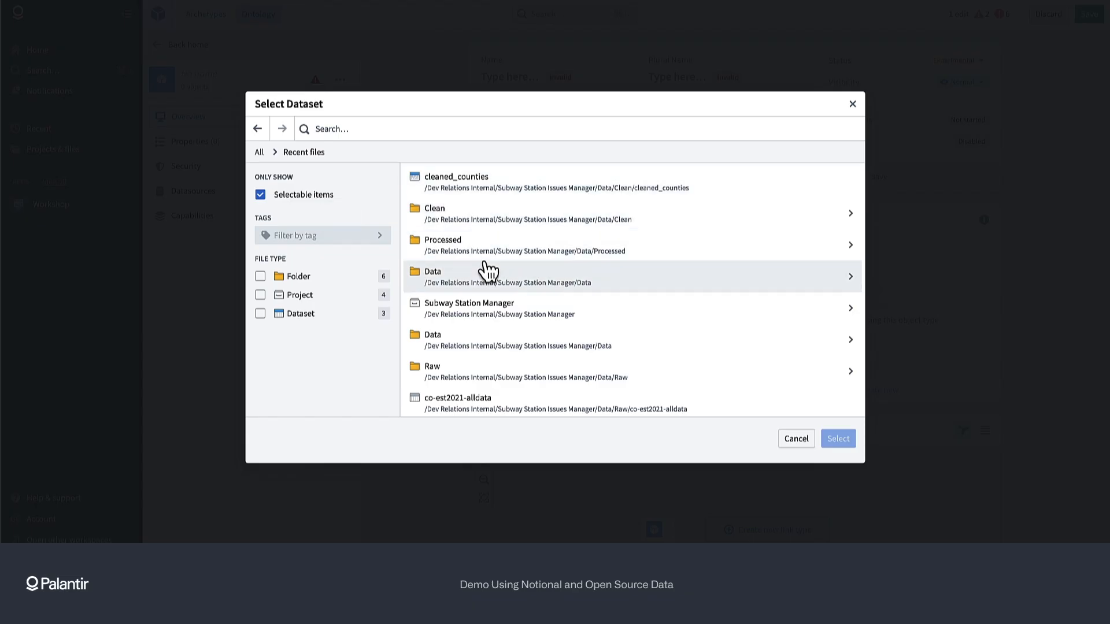
left_click(488, 224)
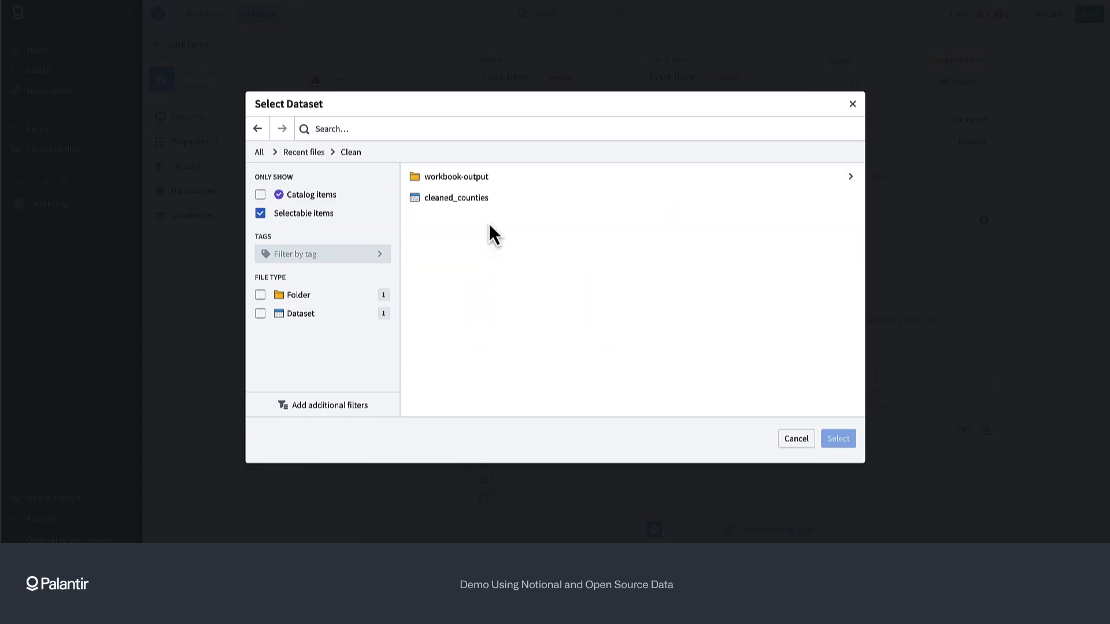
left_click(494, 191)
left_click(495, 193)
left_click(501, 187)
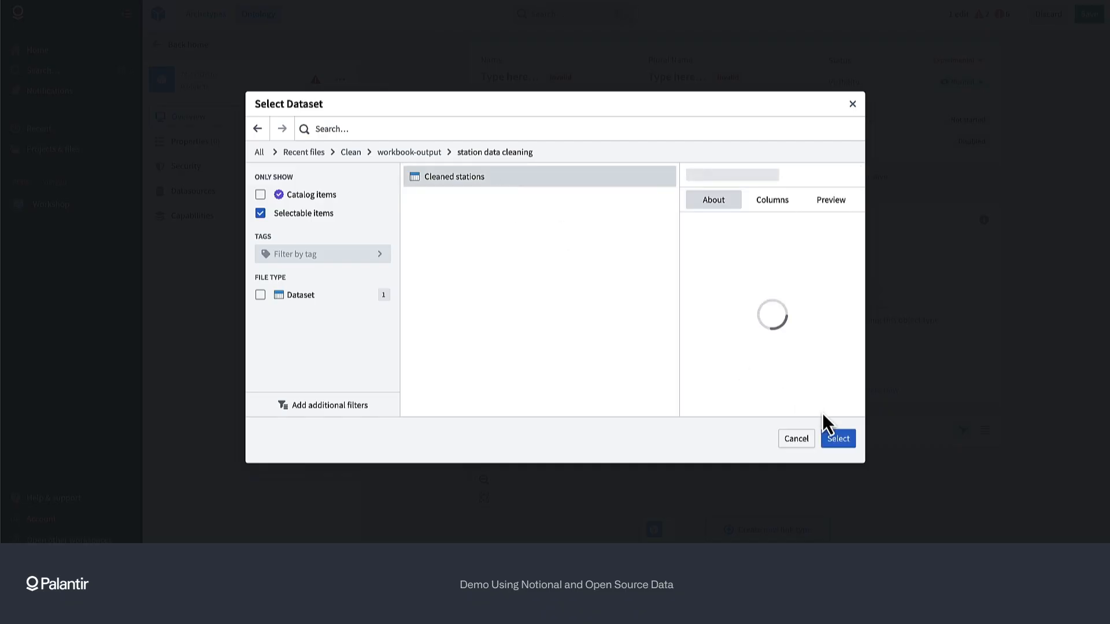
left_click(838, 439)
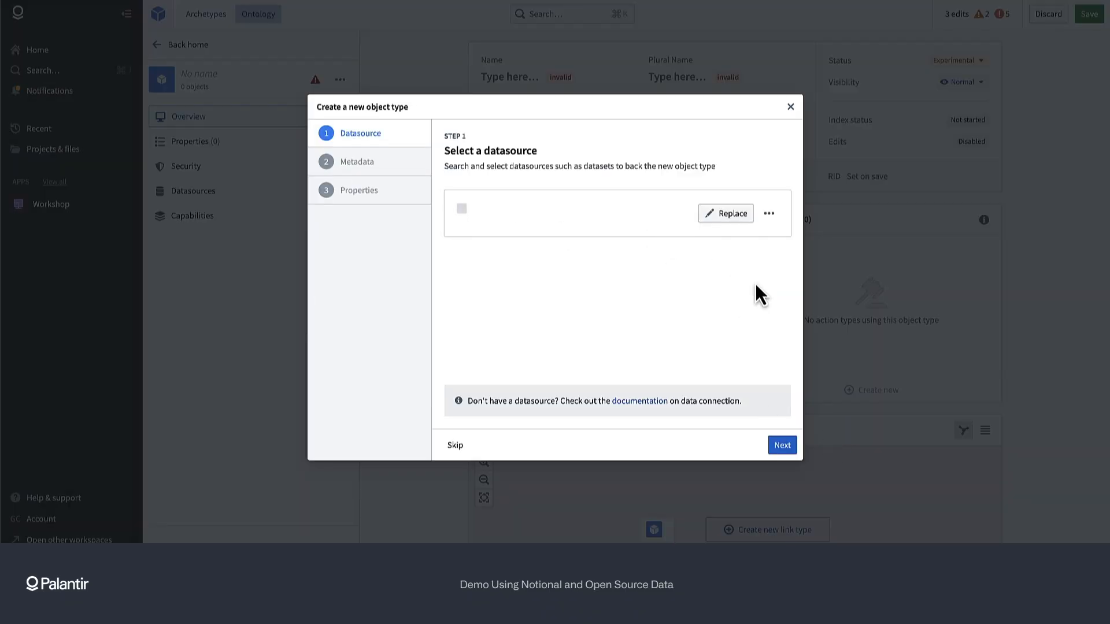
left_click(785, 449)
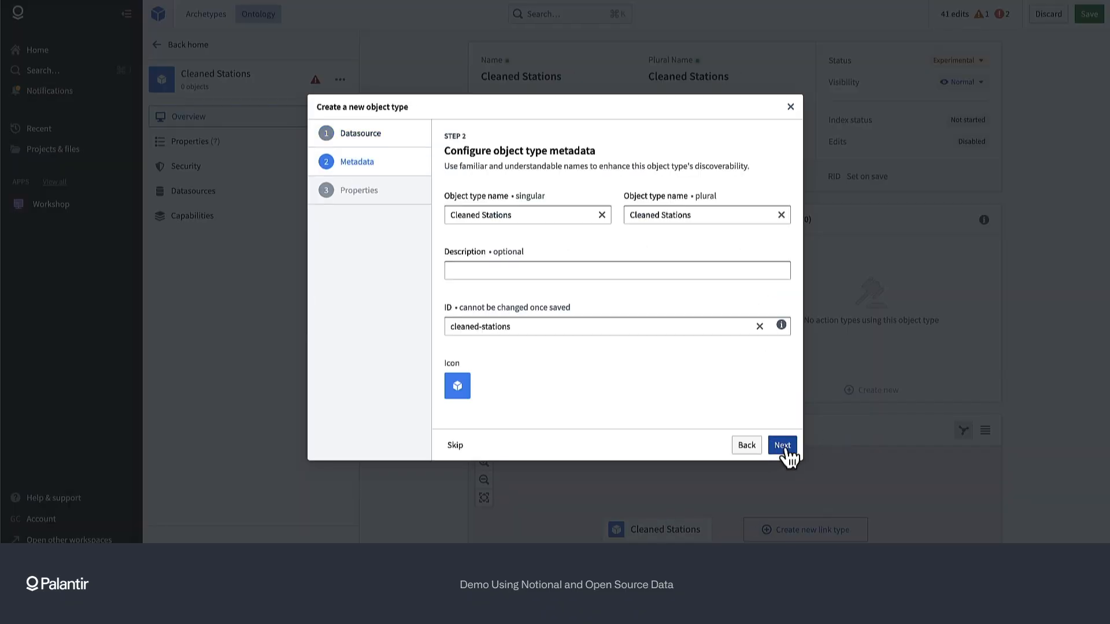
Step: Give the Cleaned Stations object type the train icon in purple and proceed to its properties
left_click(456, 386)
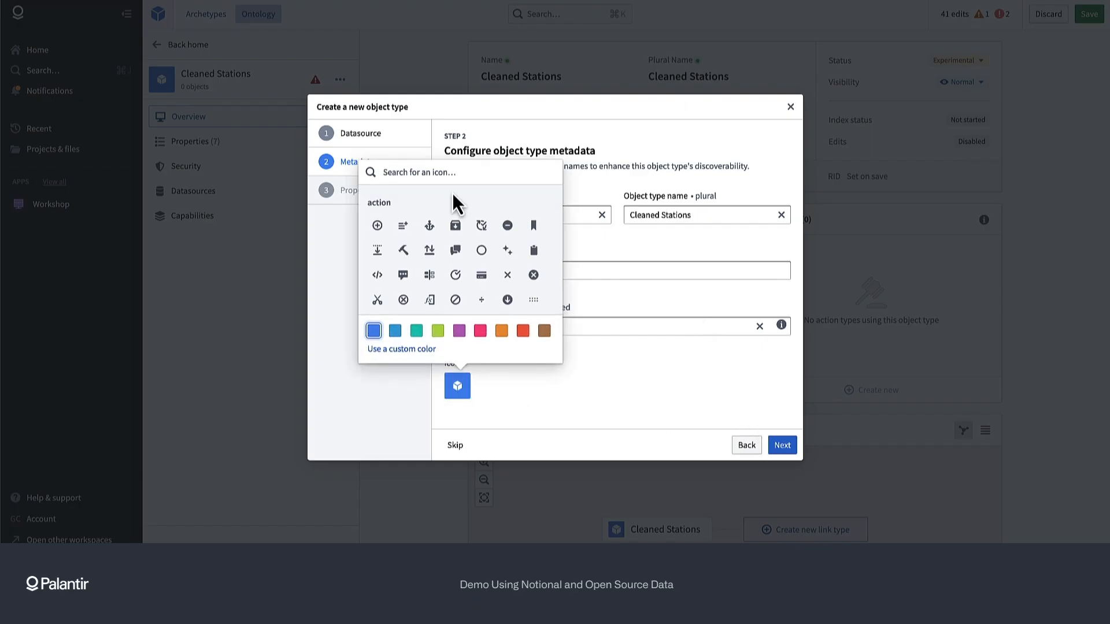
type("train")
left_click(378, 225)
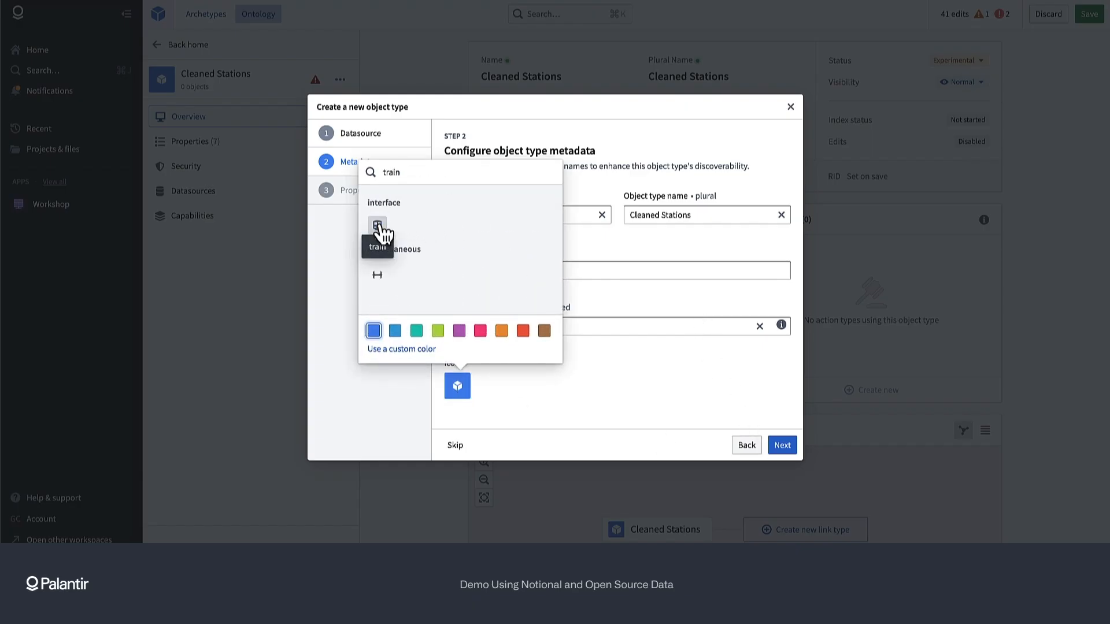
left_click(460, 331)
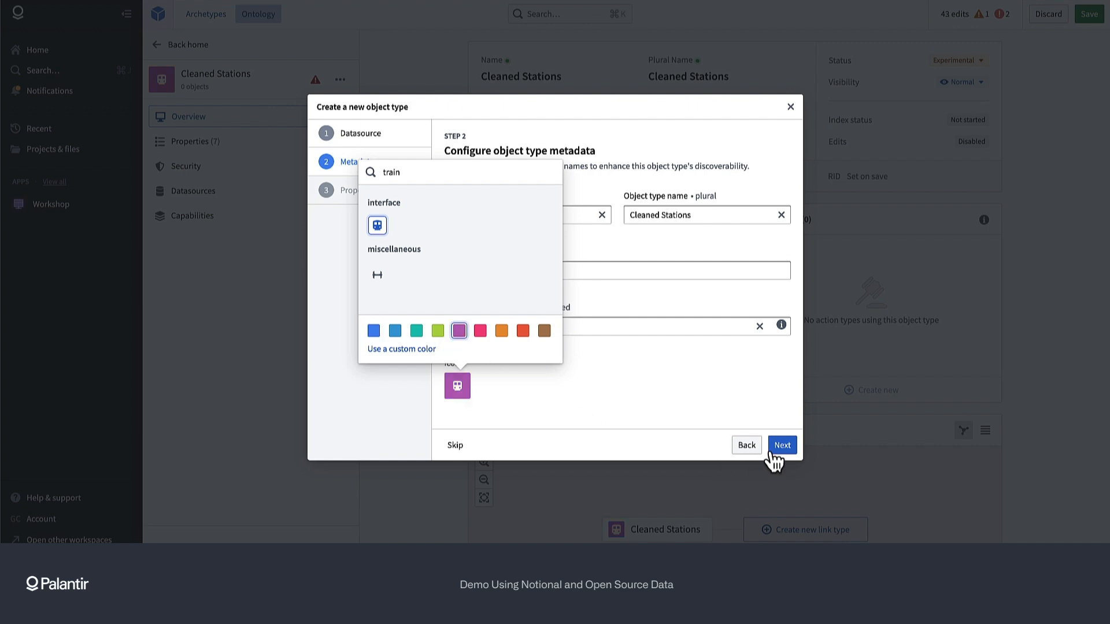
left_click(761, 400)
left_click(794, 446)
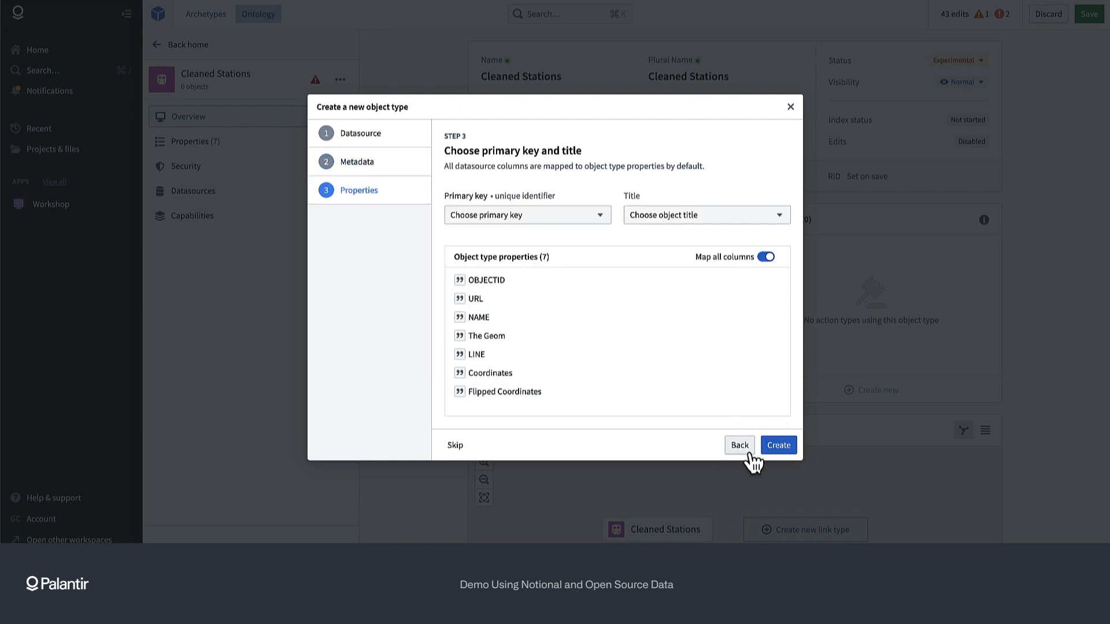
Step: Set OBJECTID as the primary key and NAME as the title, and create the Cleaned Stations object type
left_click(547, 217)
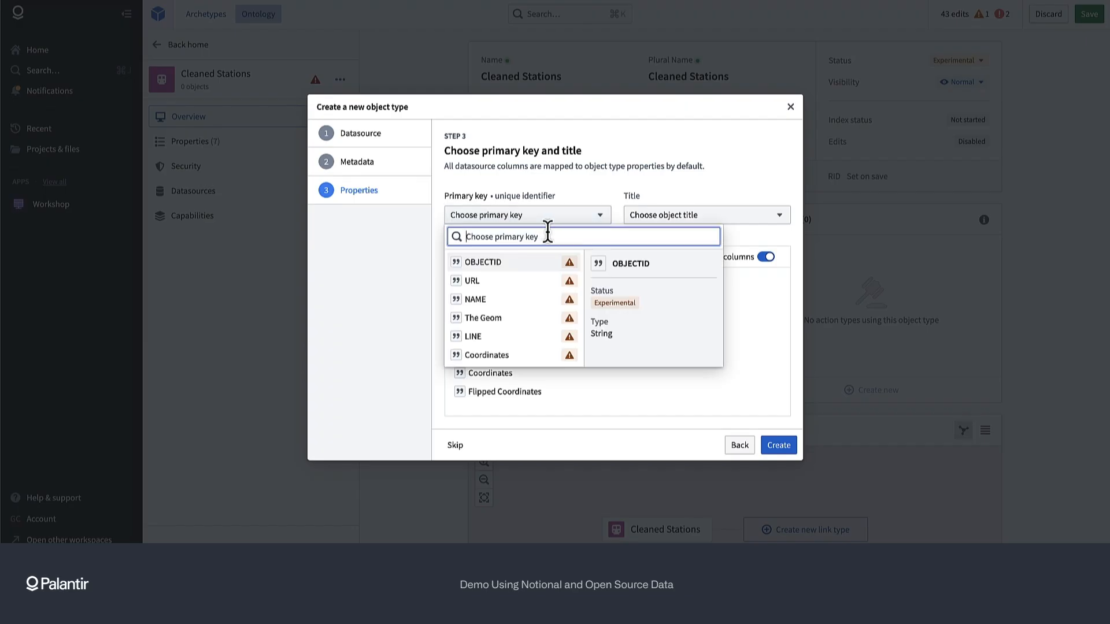
left_click(528, 262)
left_click(667, 225)
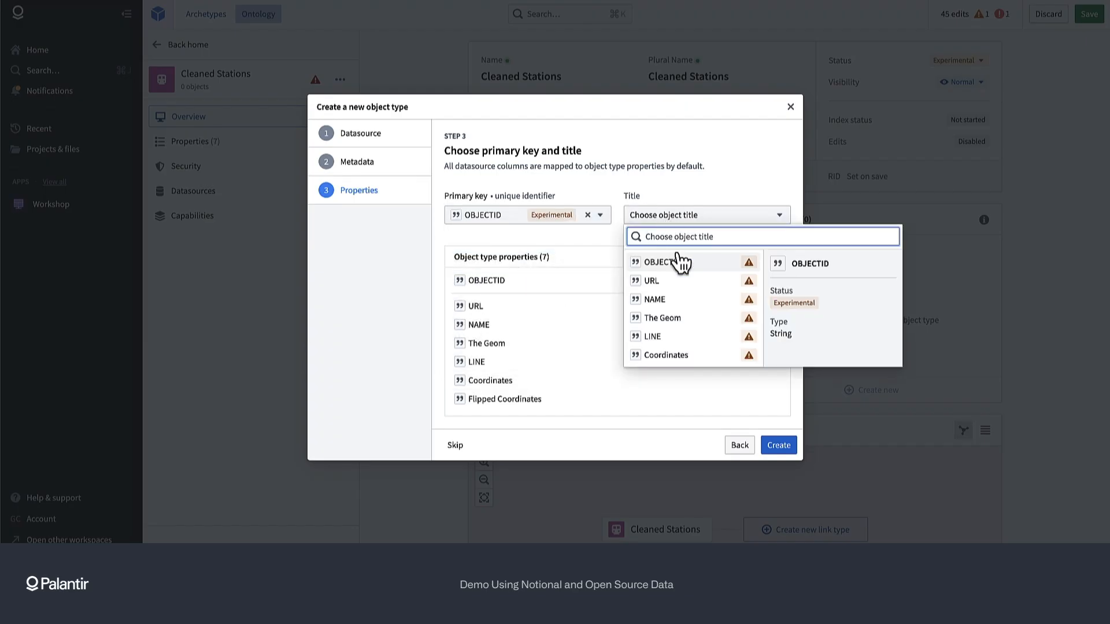
left_click(669, 300)
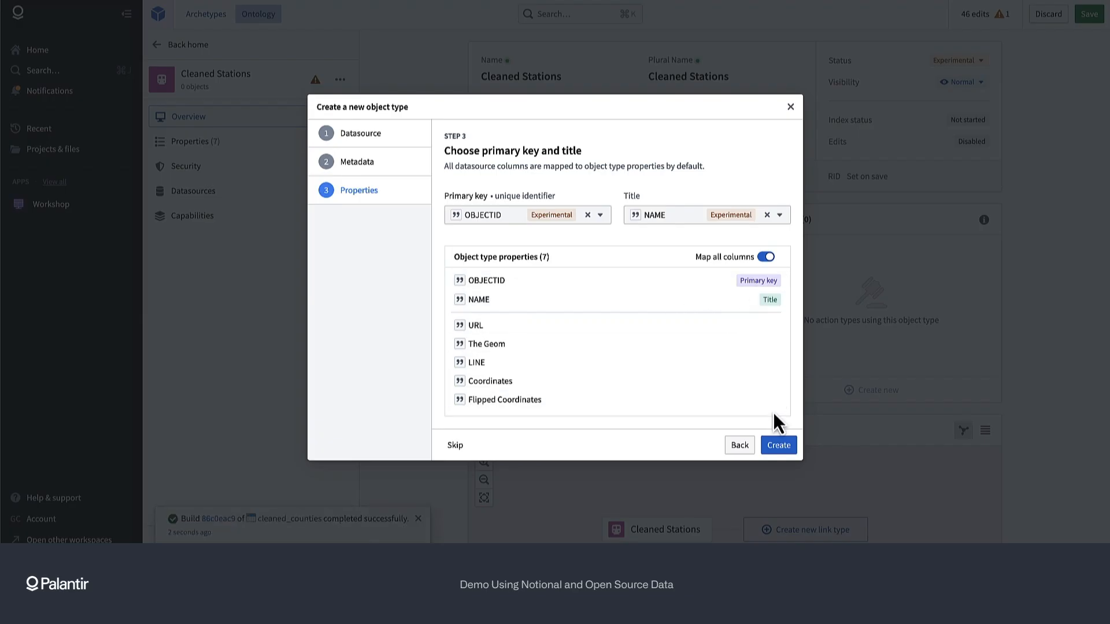
left_click(780, 446)
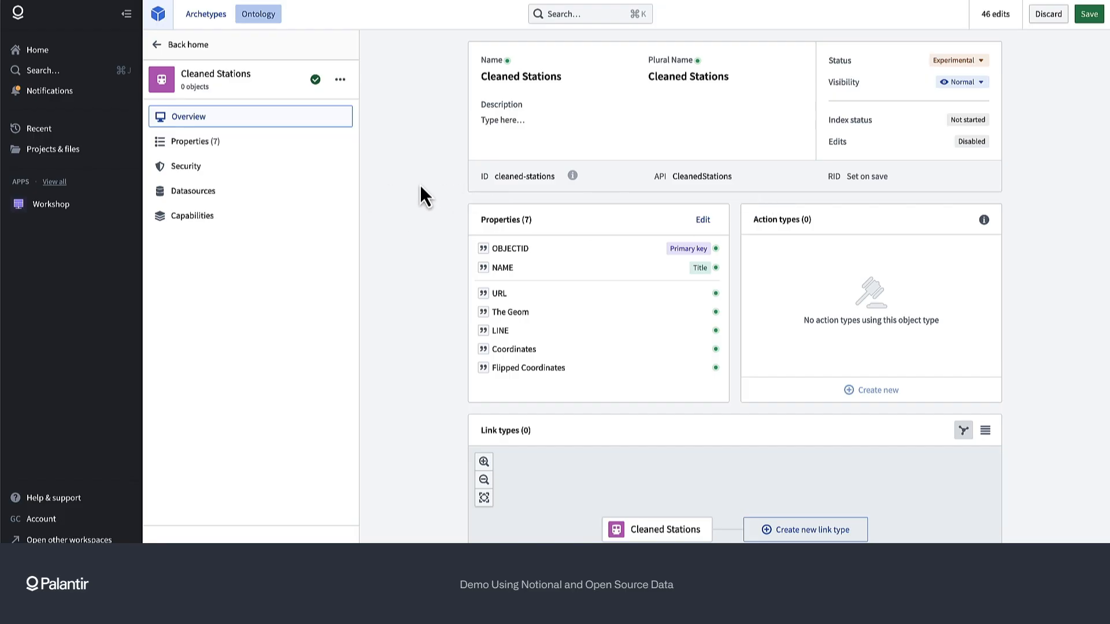
Step: Start generating a writeback dataset for user edits in the Cleaned Stations object type's datasources
left_click(260, 192)
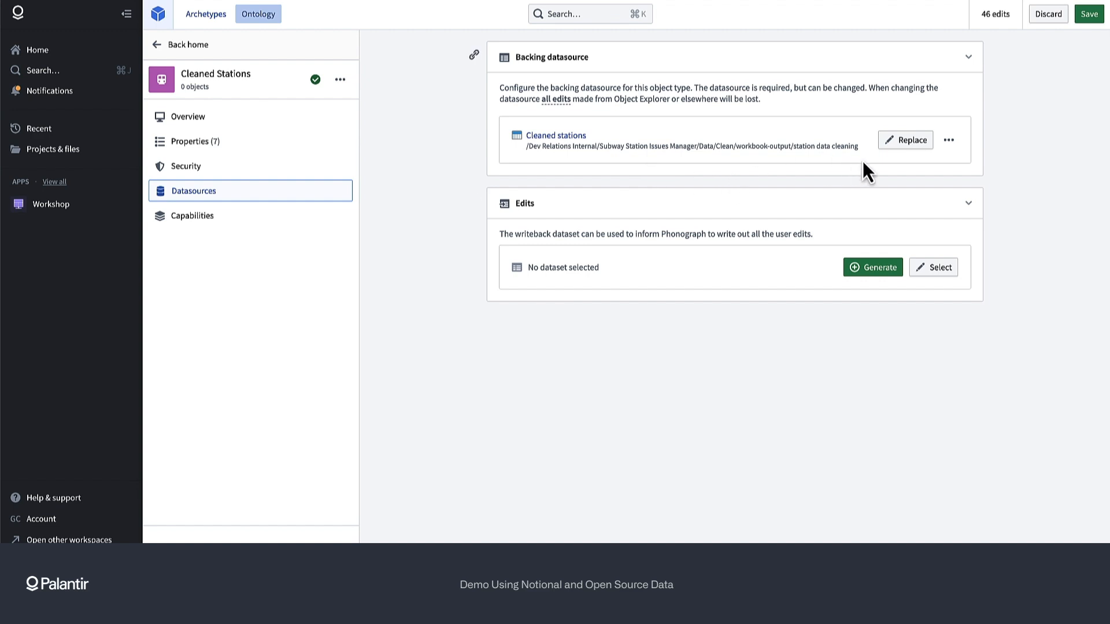
left_click(872, 269)
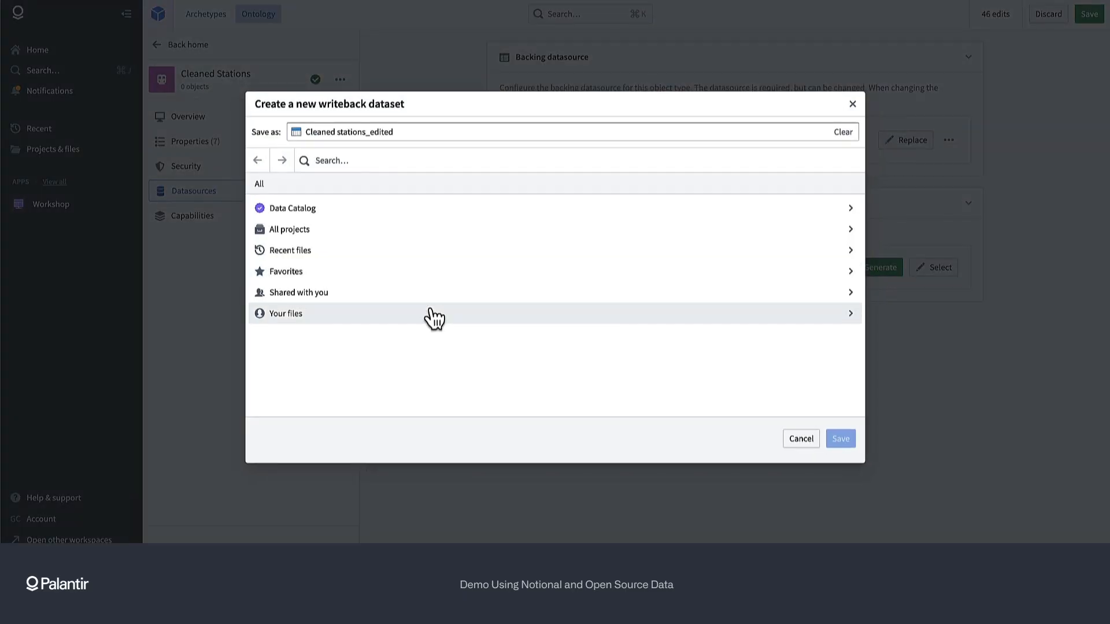
left_click(393, 251)
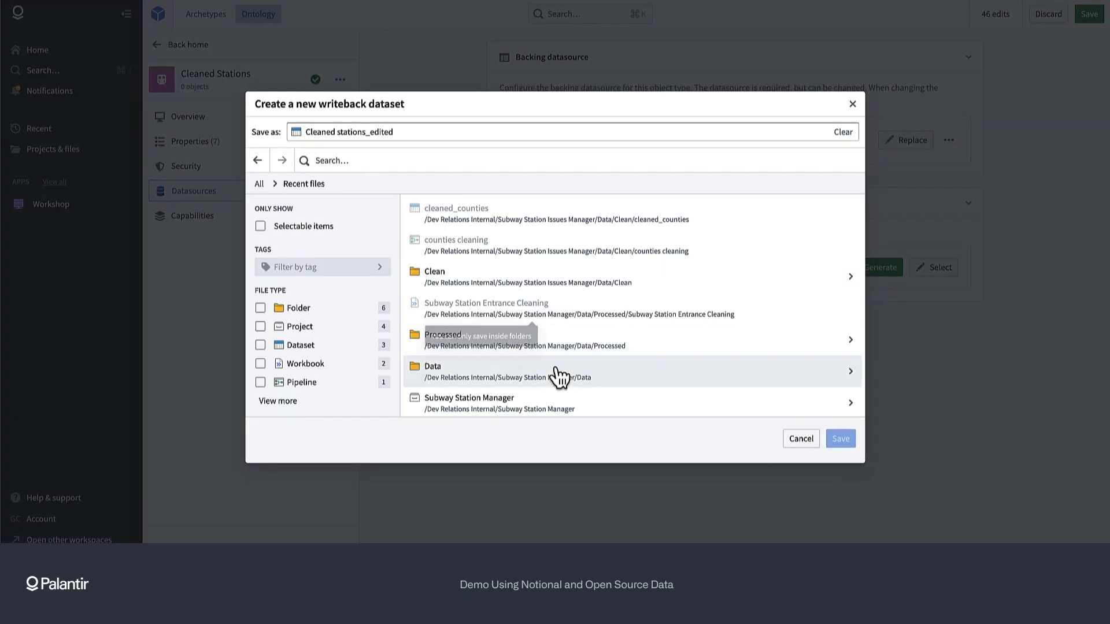
scroll(474, 361, "down", 1)
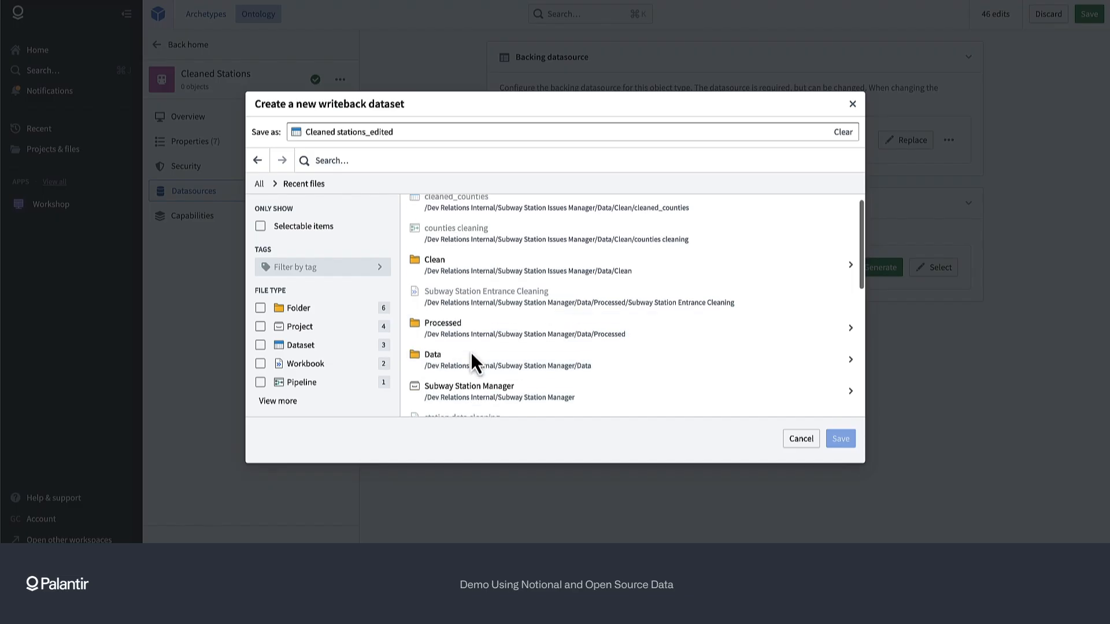
left_click(470, 352)
left_click(503, 237)
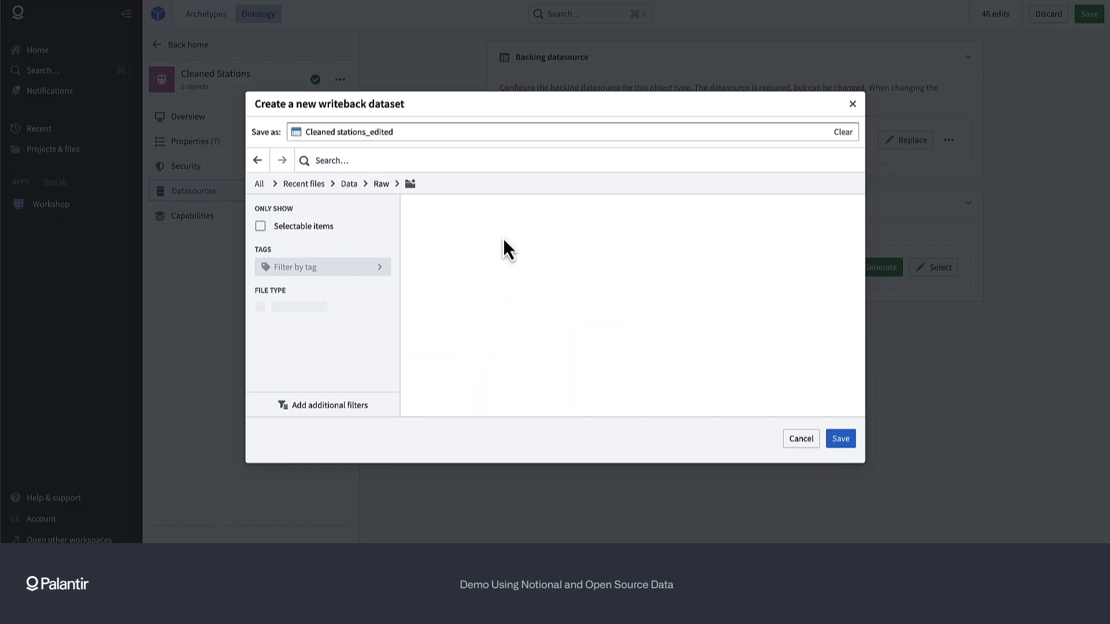
left_click(381, 185)
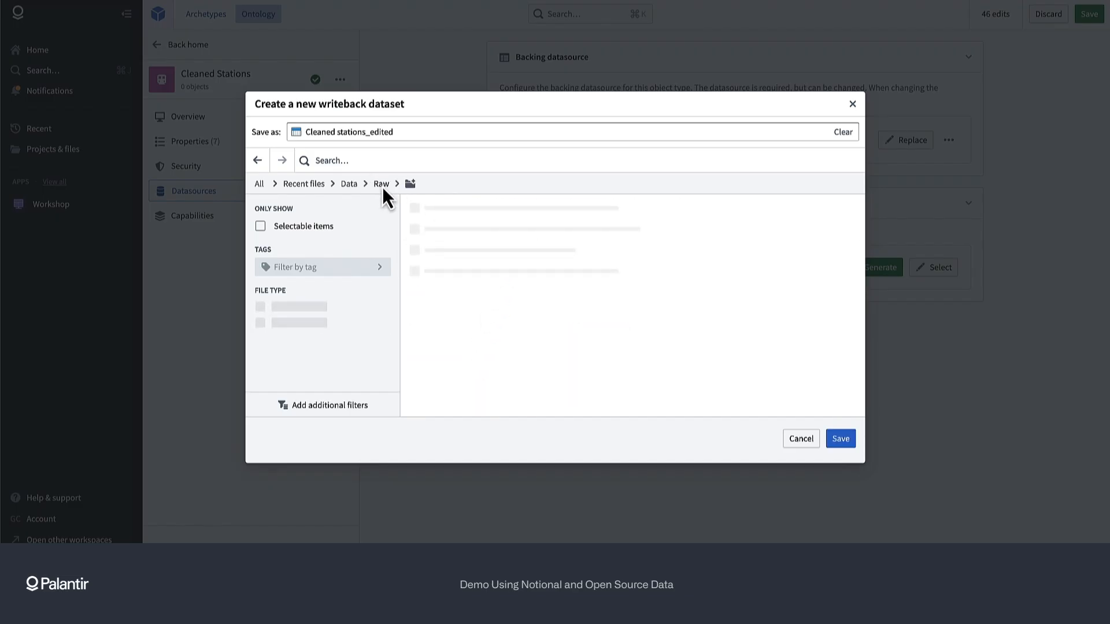
left_click(265, 184)
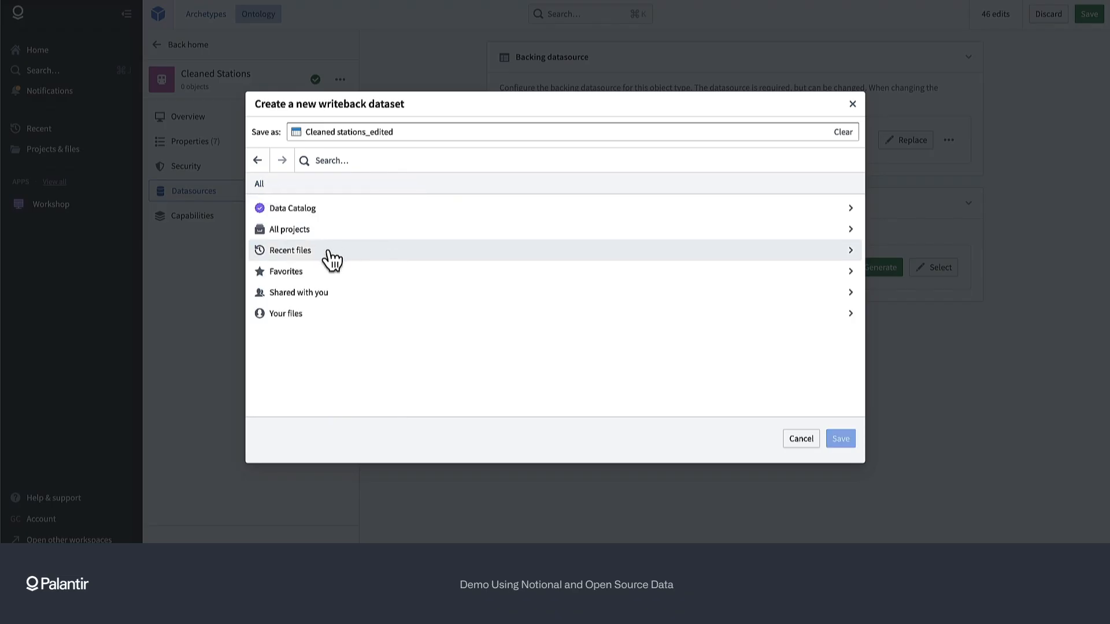
Step: Save the writeback dataset as Cleaned stations_edited in the Data/Raw folder of the Subway Station Issues Manager project
left_click(325, 230)
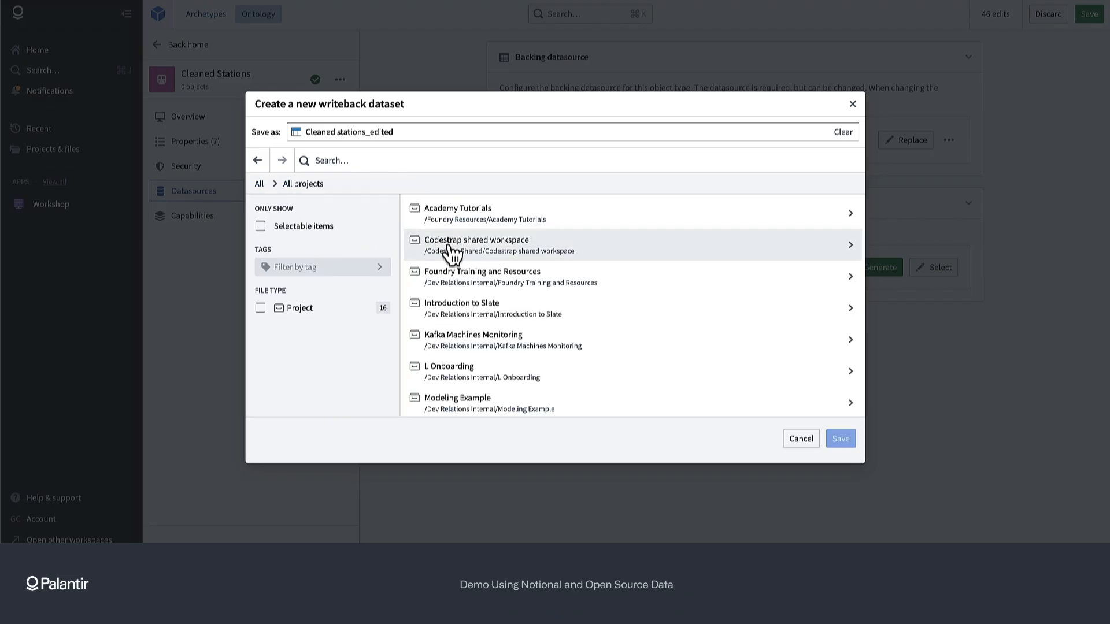
scroll(469, 327, "down", 1)
scroll(469, 327, "down", 5)
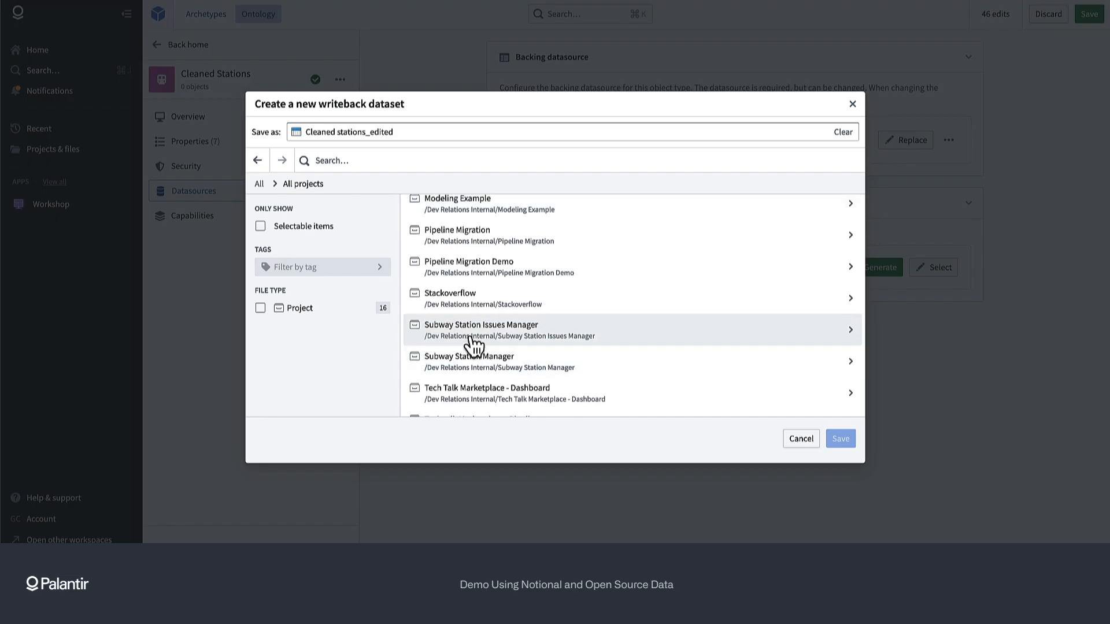
left_click(473, 342)
left_click(442, 236)
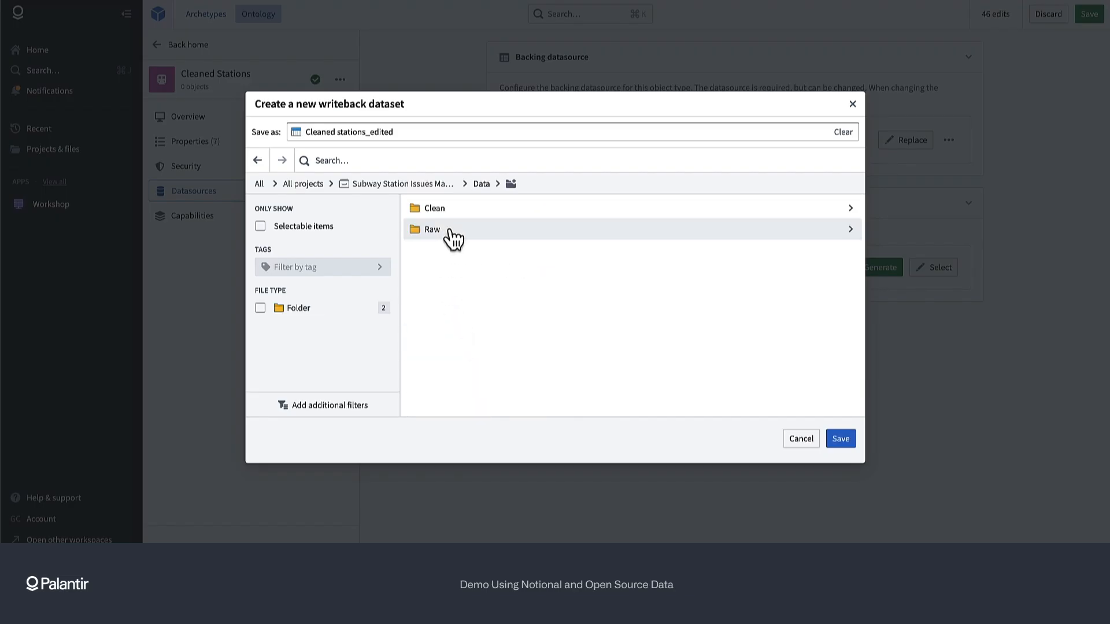
left_click(450, 231)
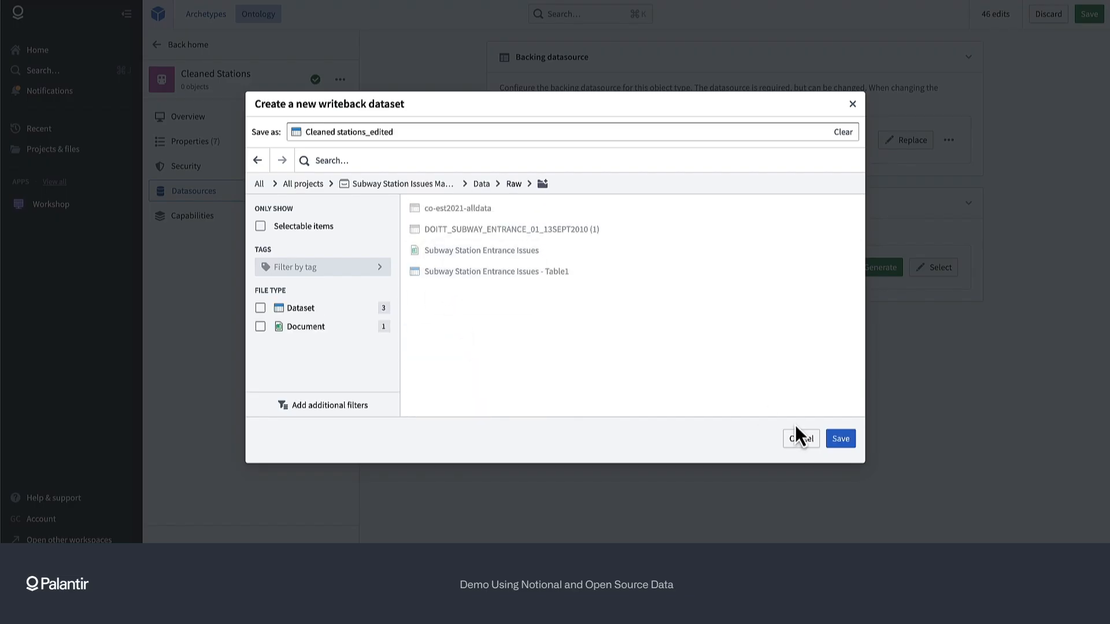
left_click(838, 438)
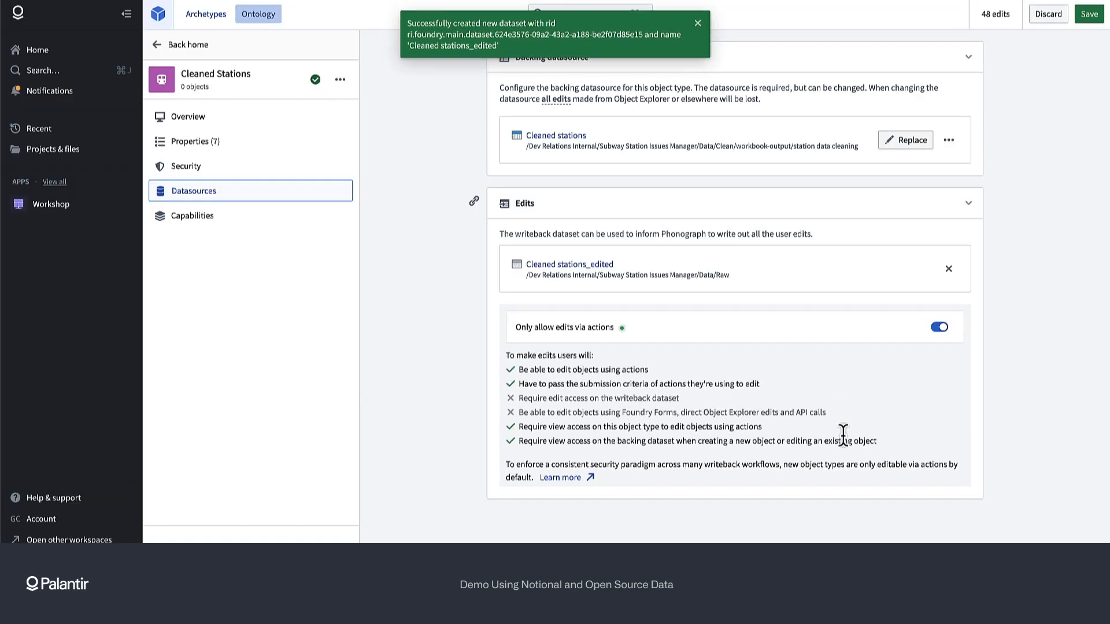
Step: View the Cleaned Stations properties, and open the station data cleaning workbook in a separate browser tab
left_click(243, 146)
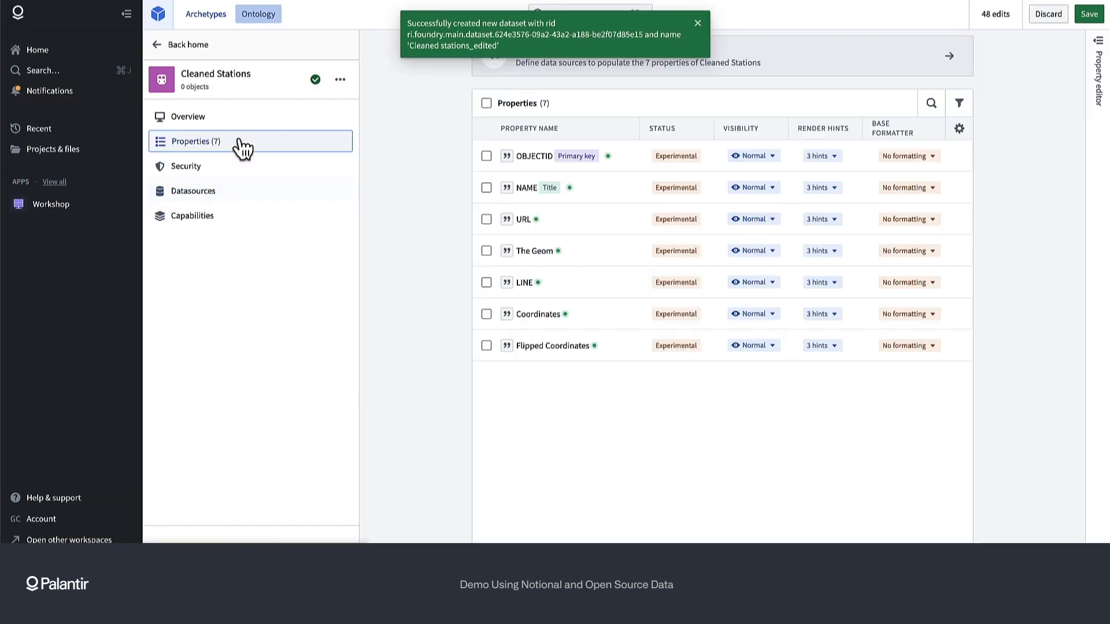
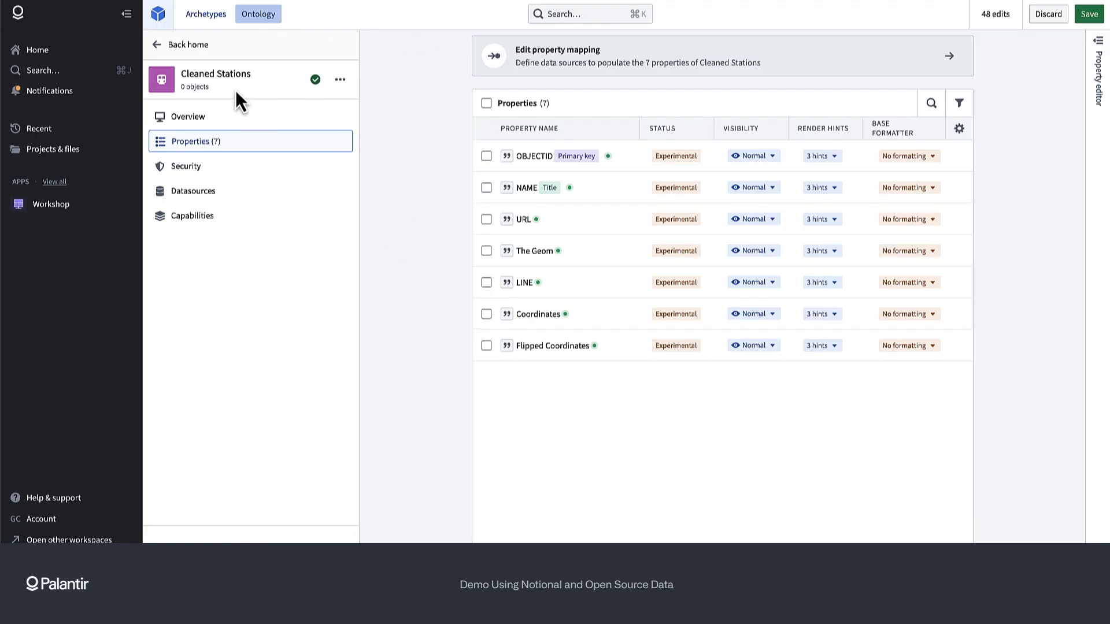
left_click(73, 129)
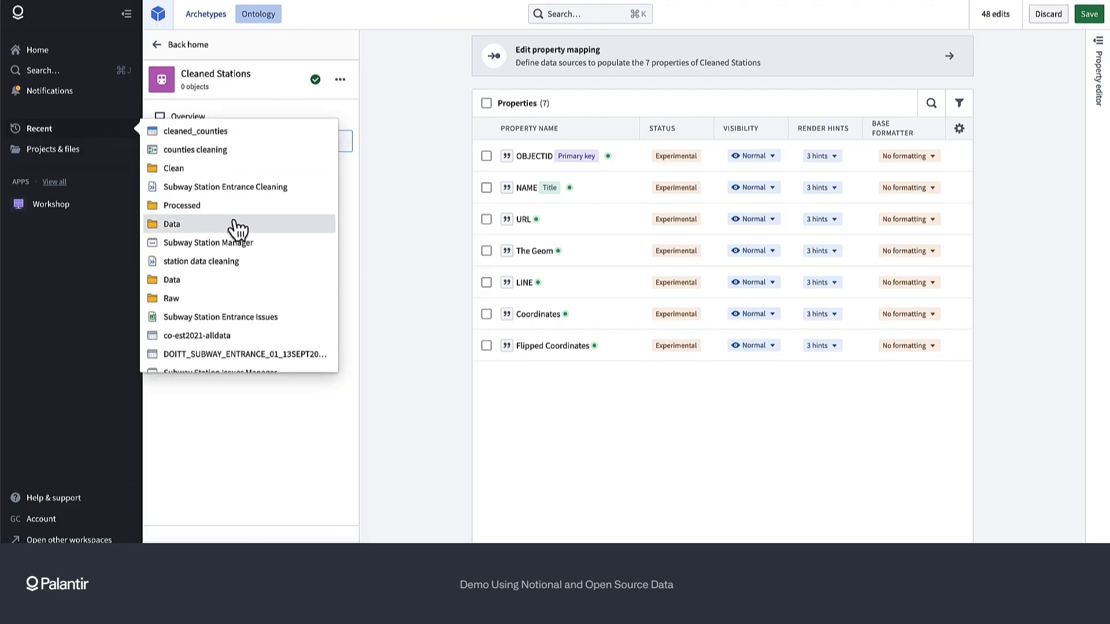
right_click(207, 259)
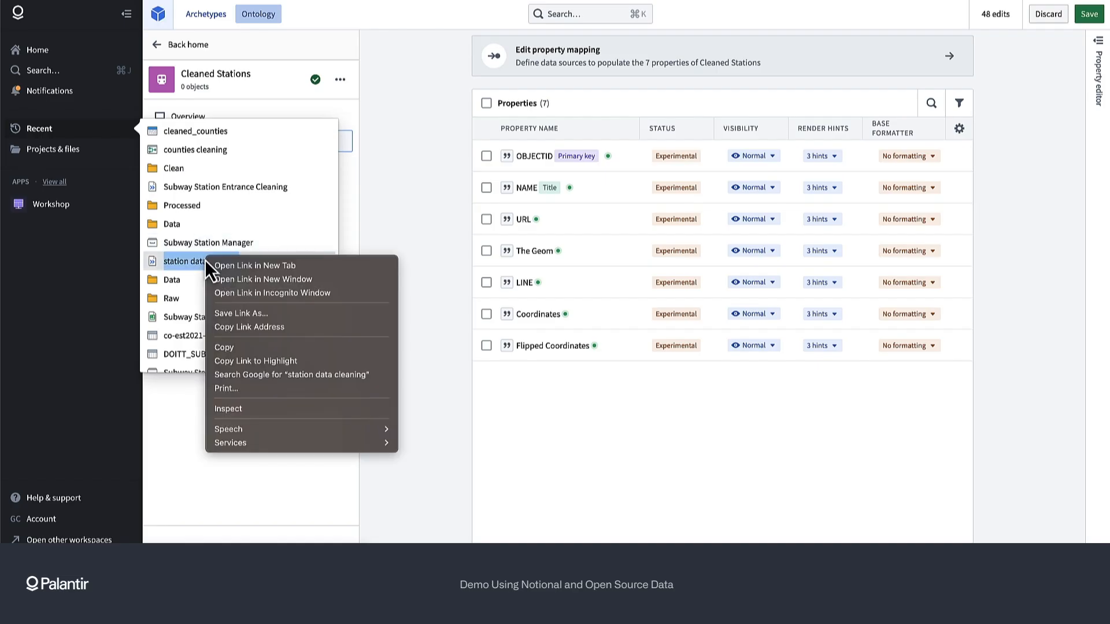
left_click(218, 265)
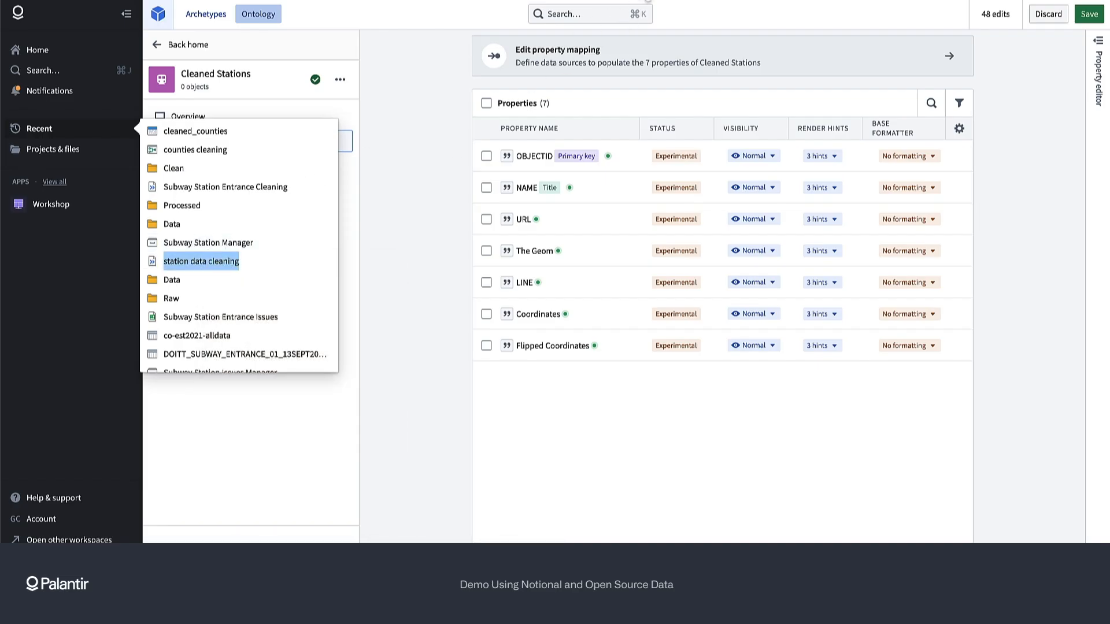
key("ctrl+Tab")
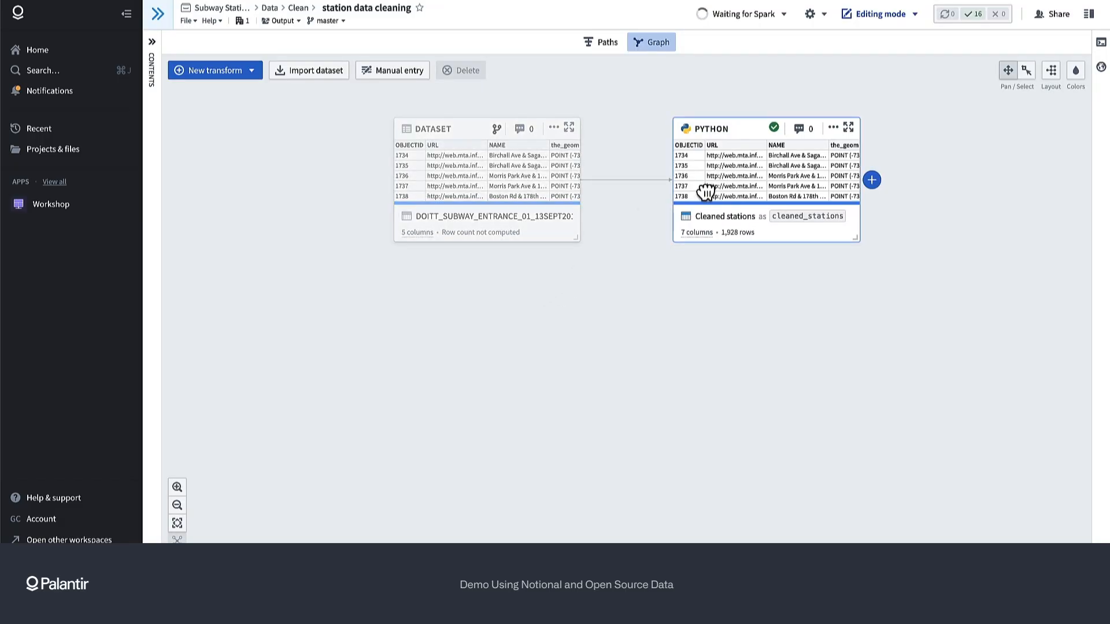
Step: Add a "status" column set to F.lit("Open") to the Cleaned stations Python transform before its return statement, and run the transform
left_click(706, 191)
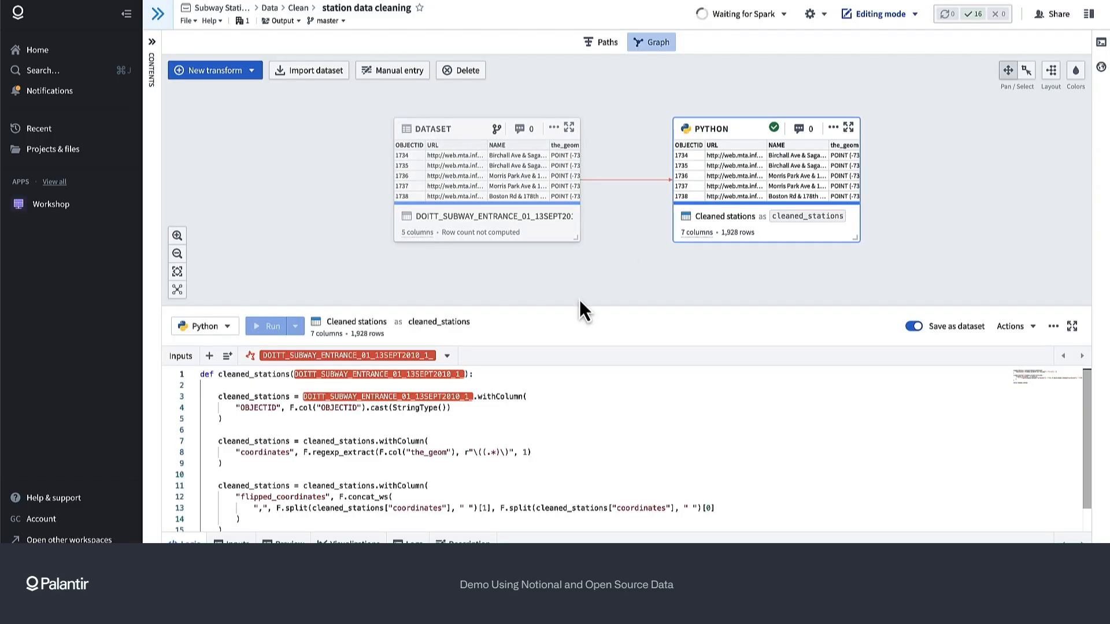
scroll(433, 405, "down", 1)
left_click(252, 496)
left_click(250, 501)
key("Return")
key("Return")
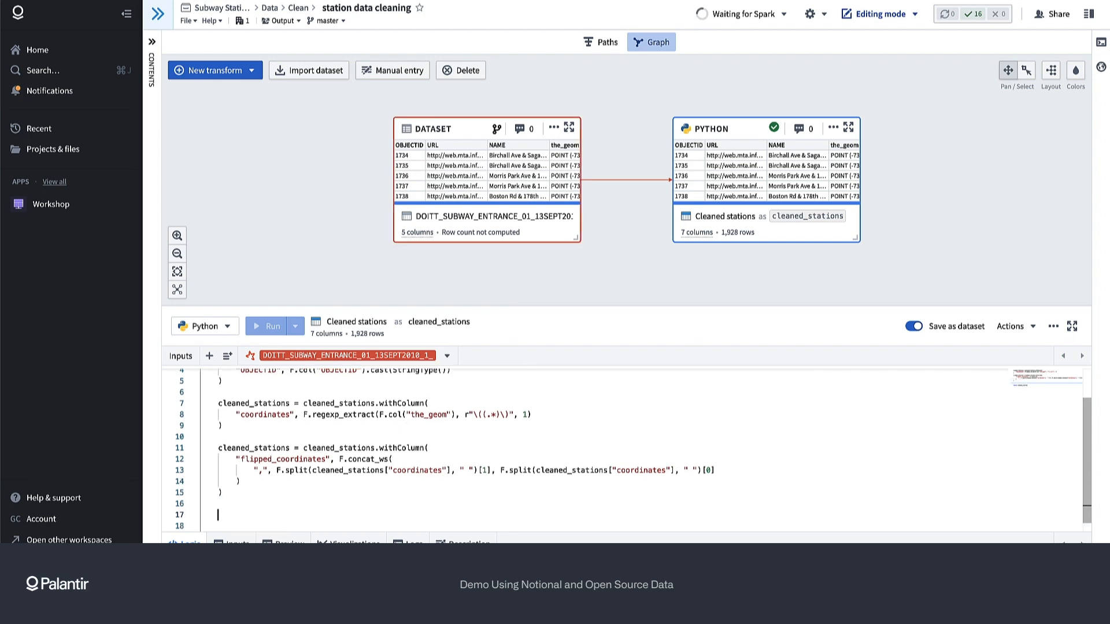
scroll(625, 450, "down", 1)
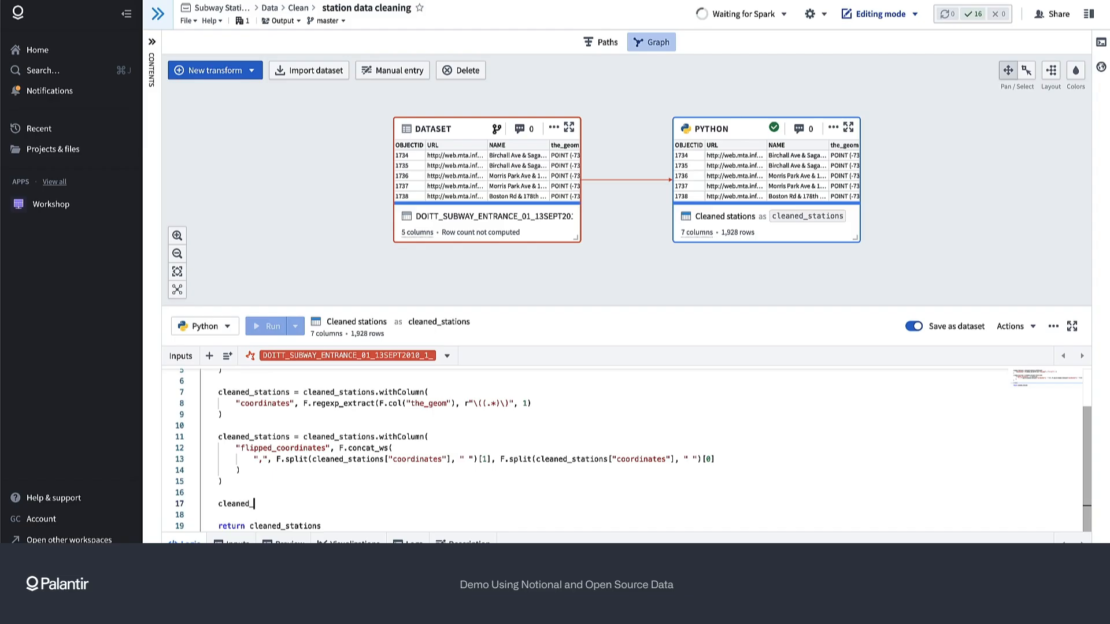
type("cleaned_stations.w")
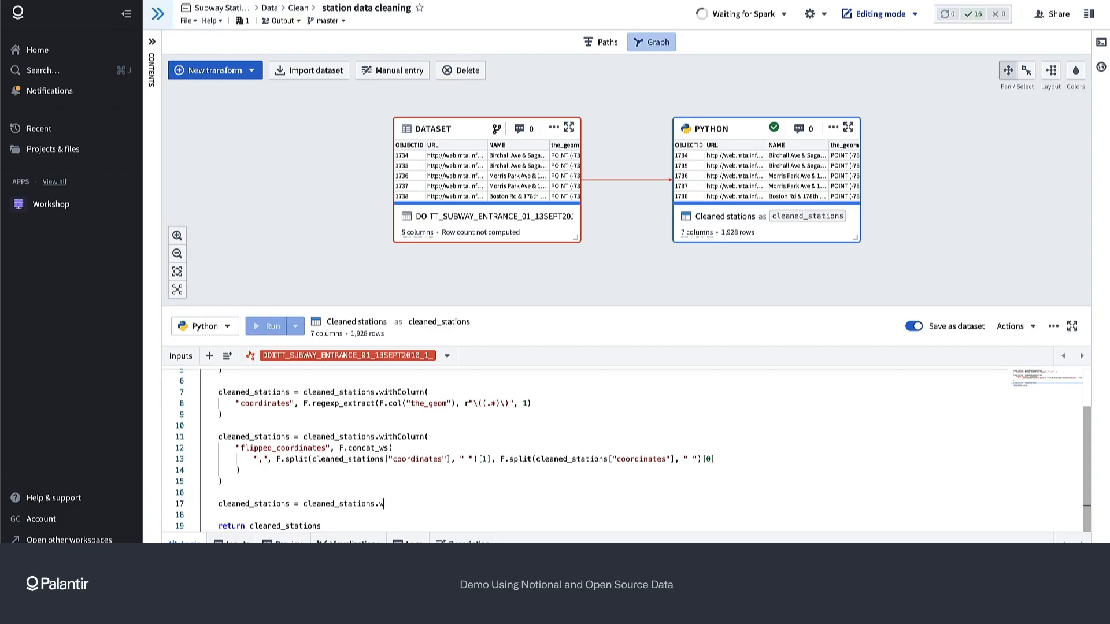
type("ithColumn(")
key("Return")
type("\"status\",")
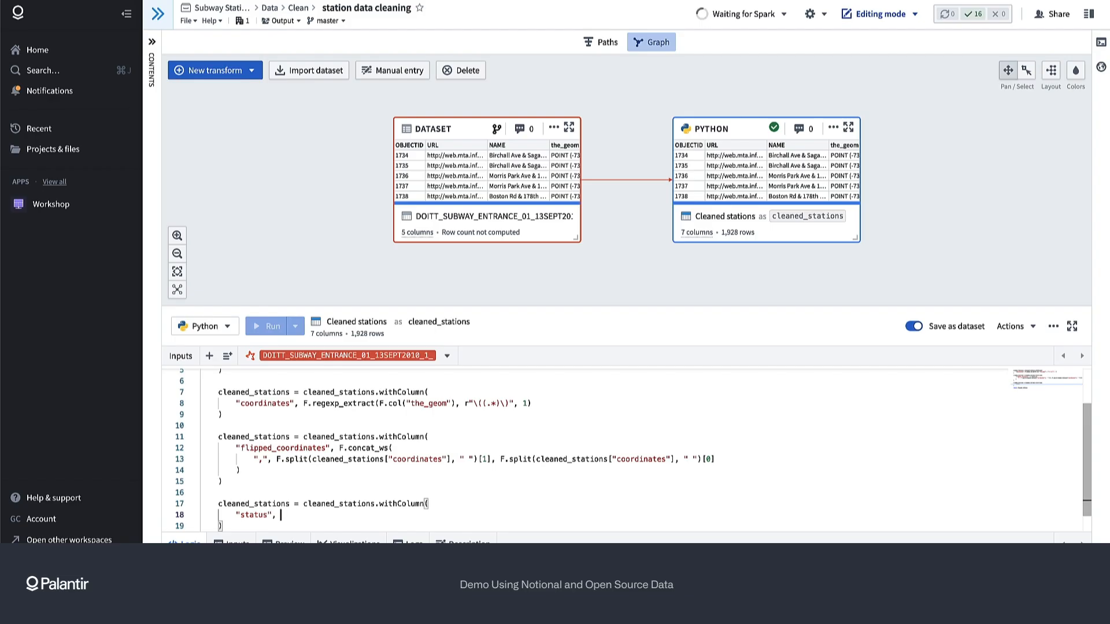
type("\"0")
type("pen")
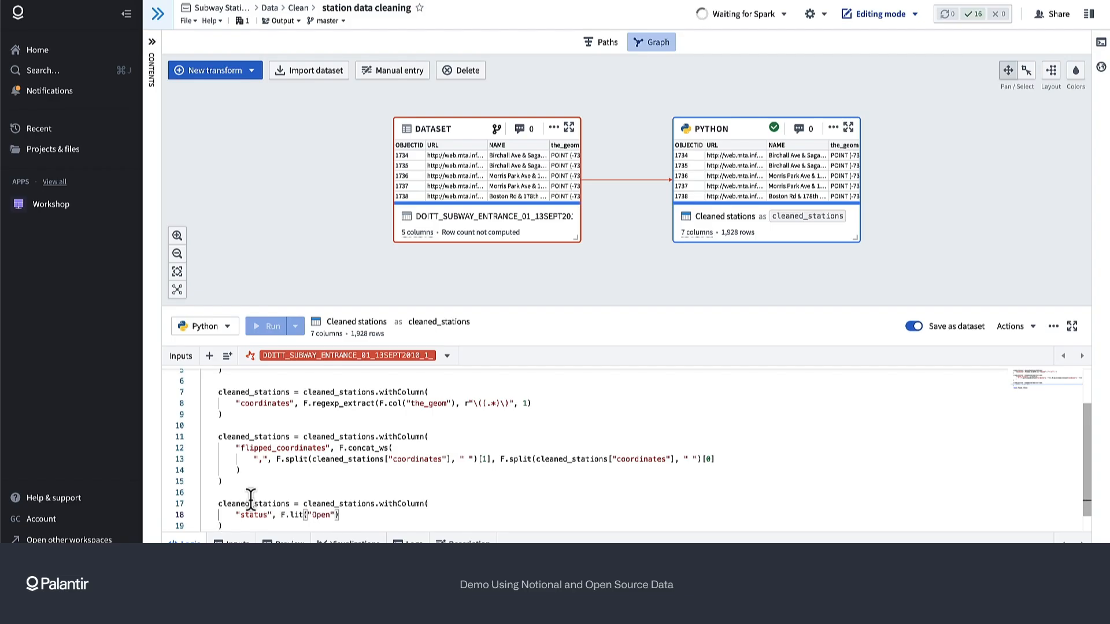
scroll(248, 501, "down", 1)
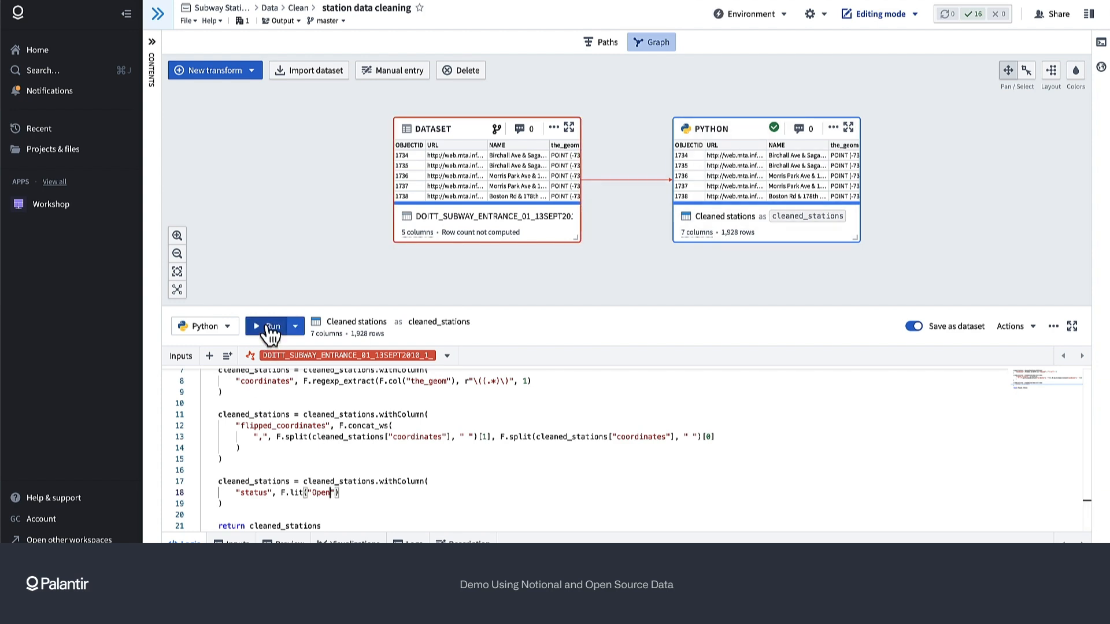
left_click(269, 328)
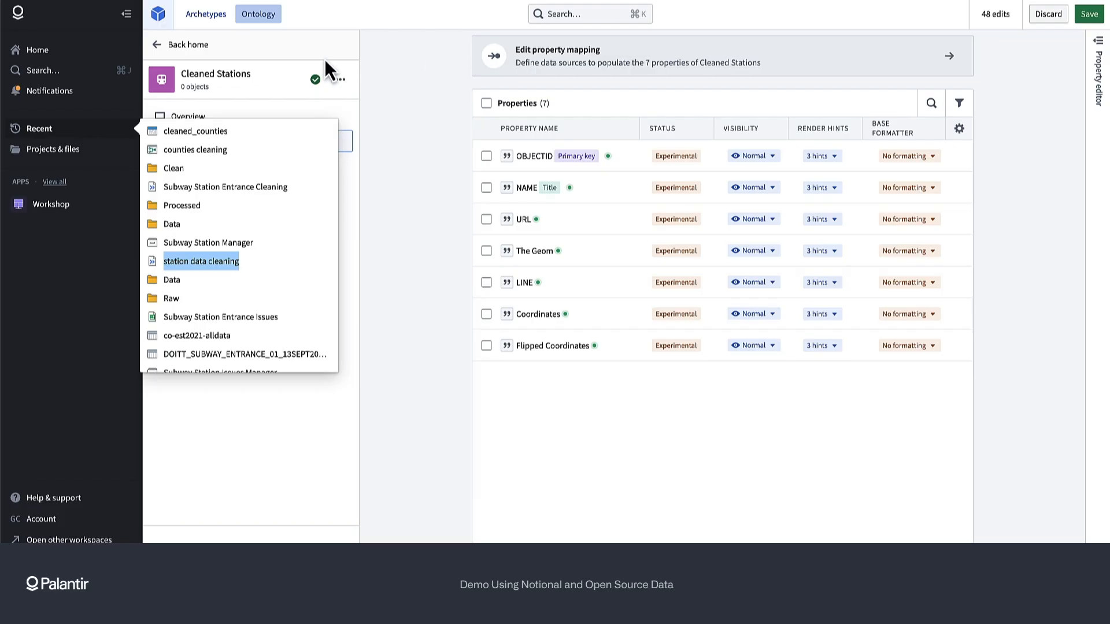
Step: Back in the Ontology manager, start a new object type backed by the cleaned_counties dataset and proceed to its metadata
left_click(308, 30)
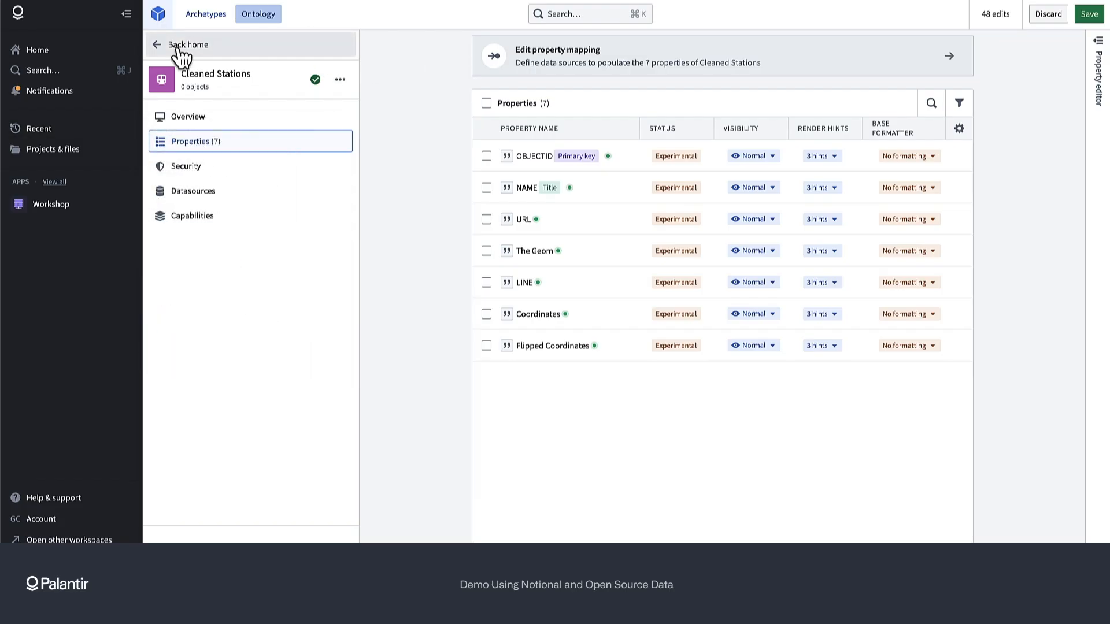
left_click(156, 46)
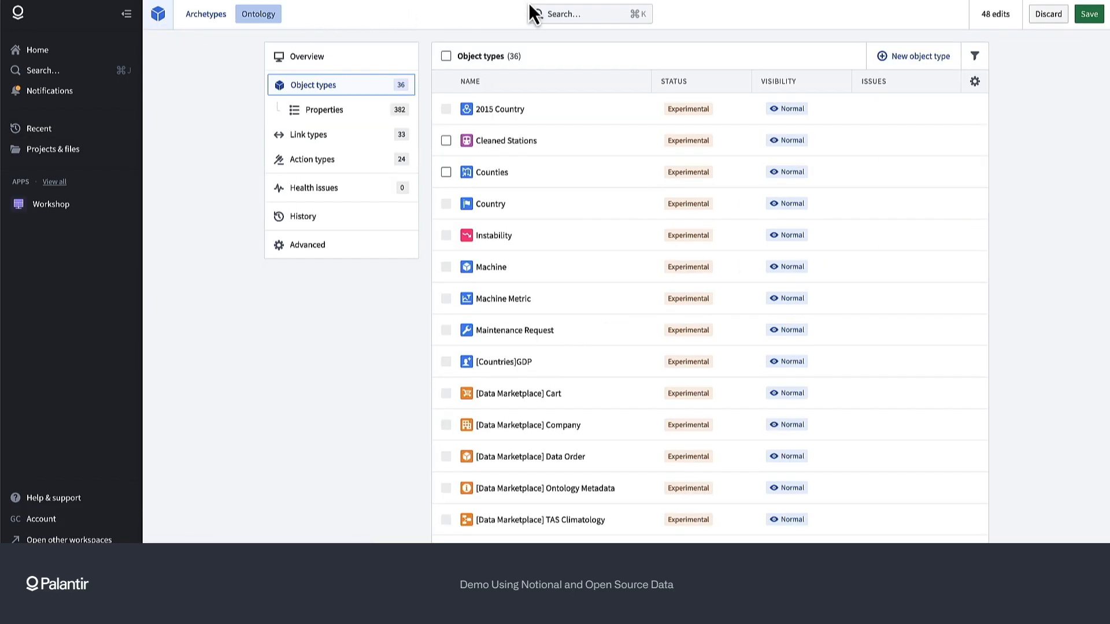
left_click(915, 59)
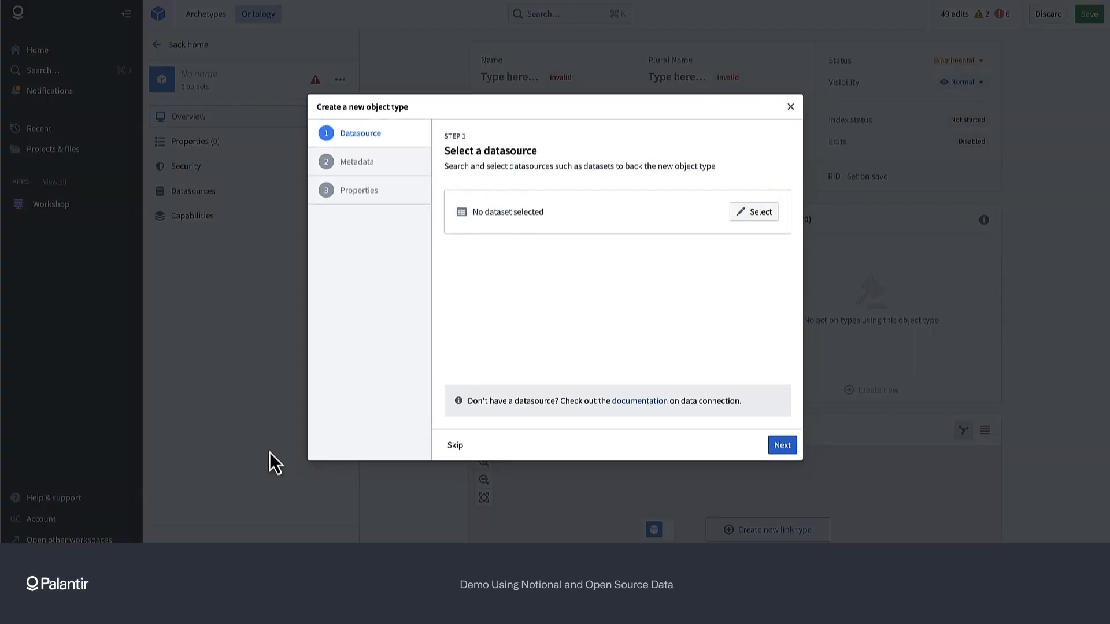
left_click(757, 213)
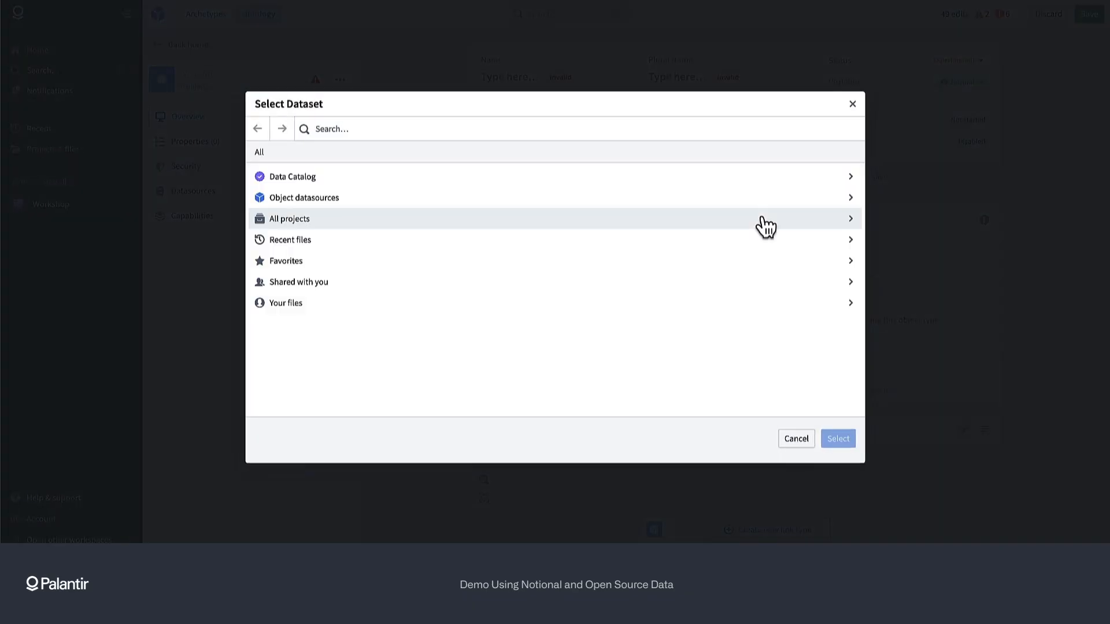
left_click(301, 237)
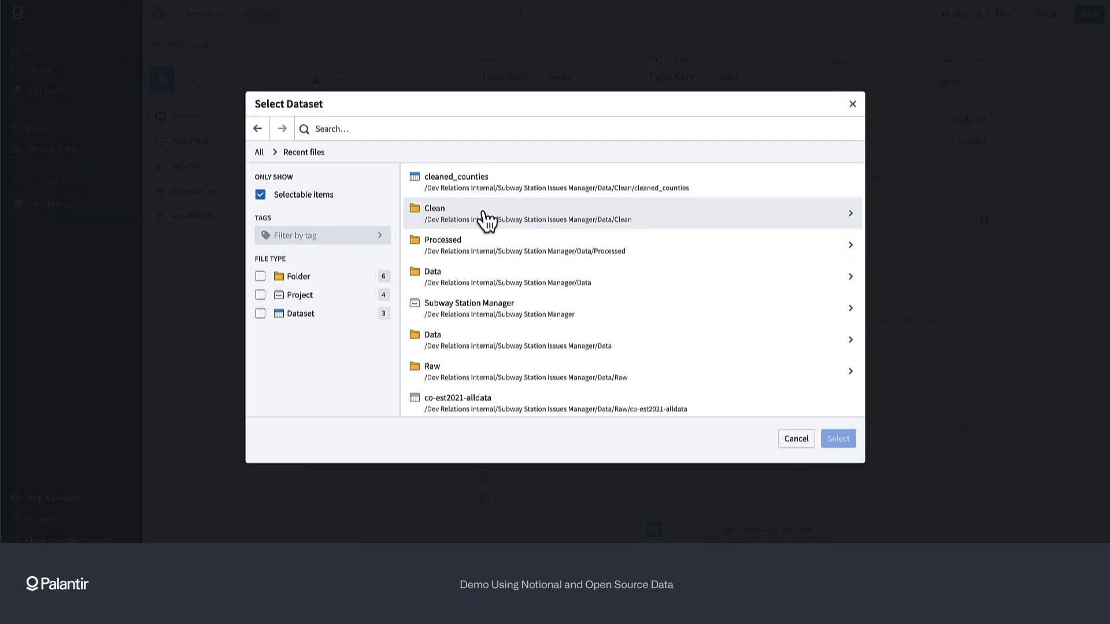
left_click(490, 191)
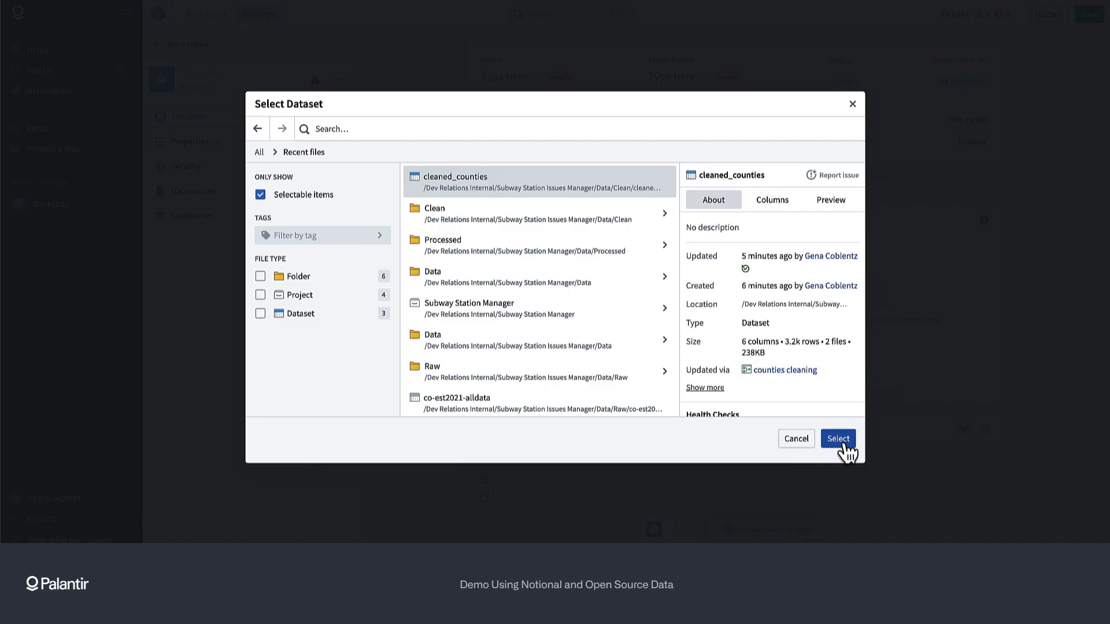
left_click(841, 441)
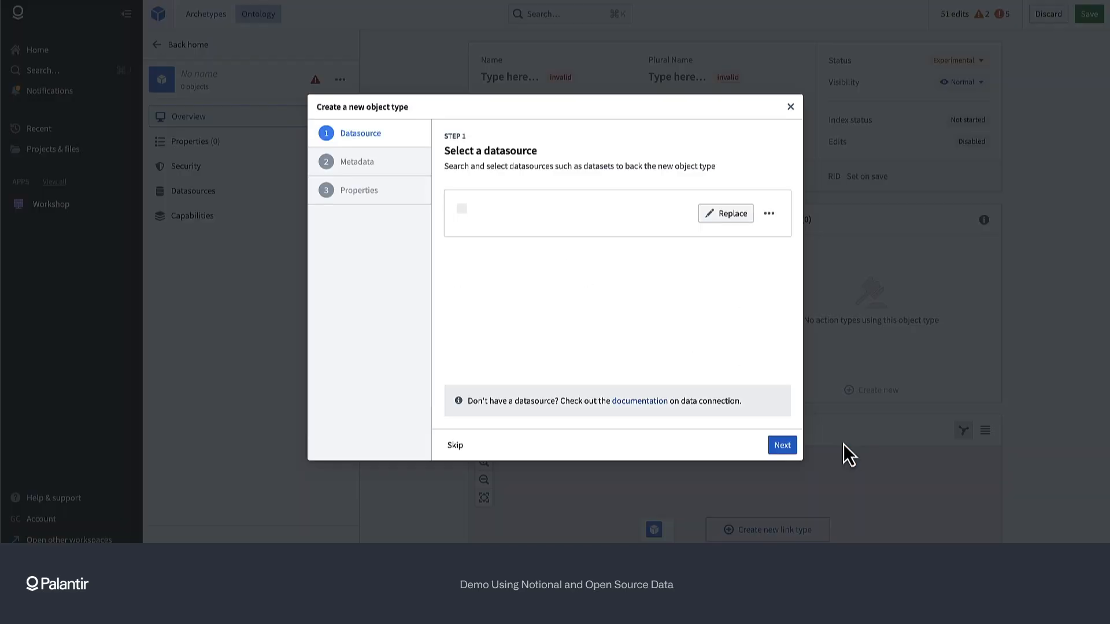
left_click(782, 449)
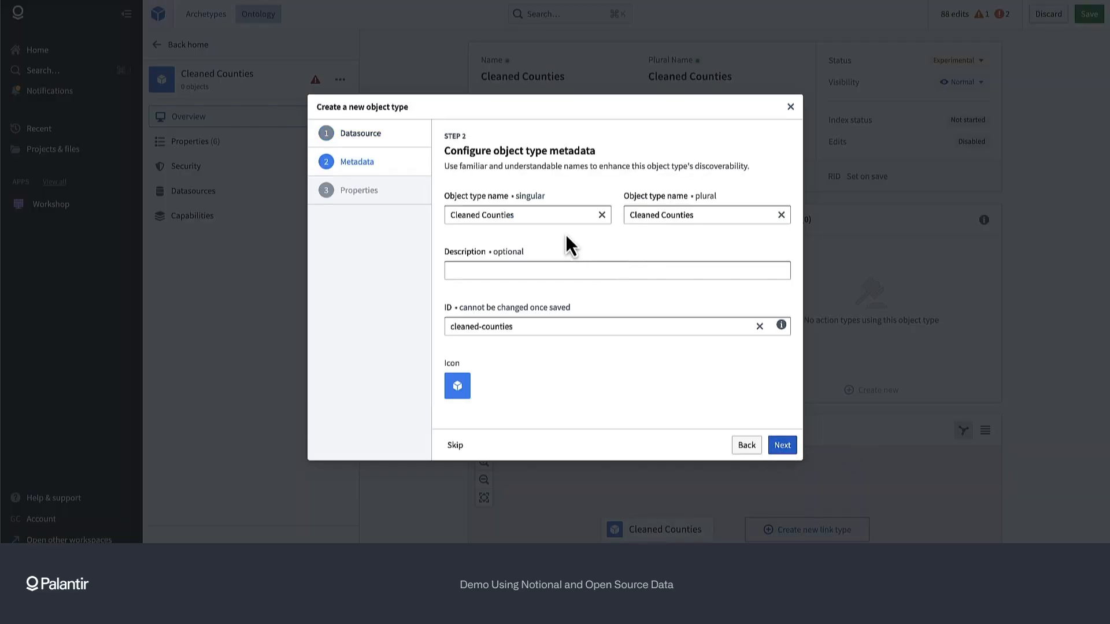
Step: Give the Cleaned Counties object type an orange folded-map icon, searching the icons for "map" and "world"
left_click(461, 387)
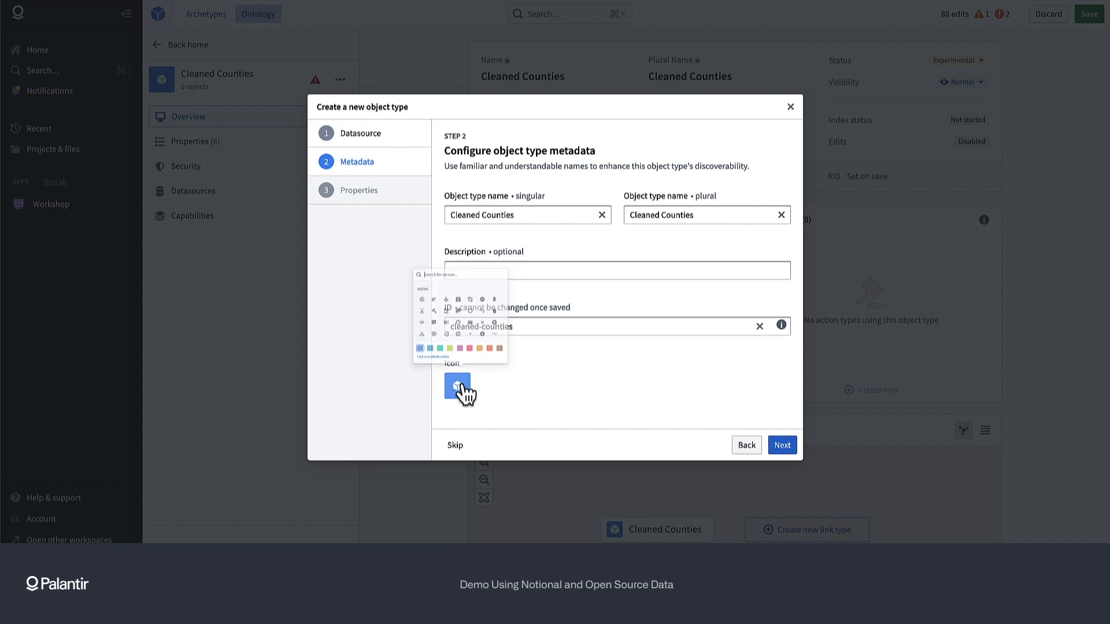
type("map")
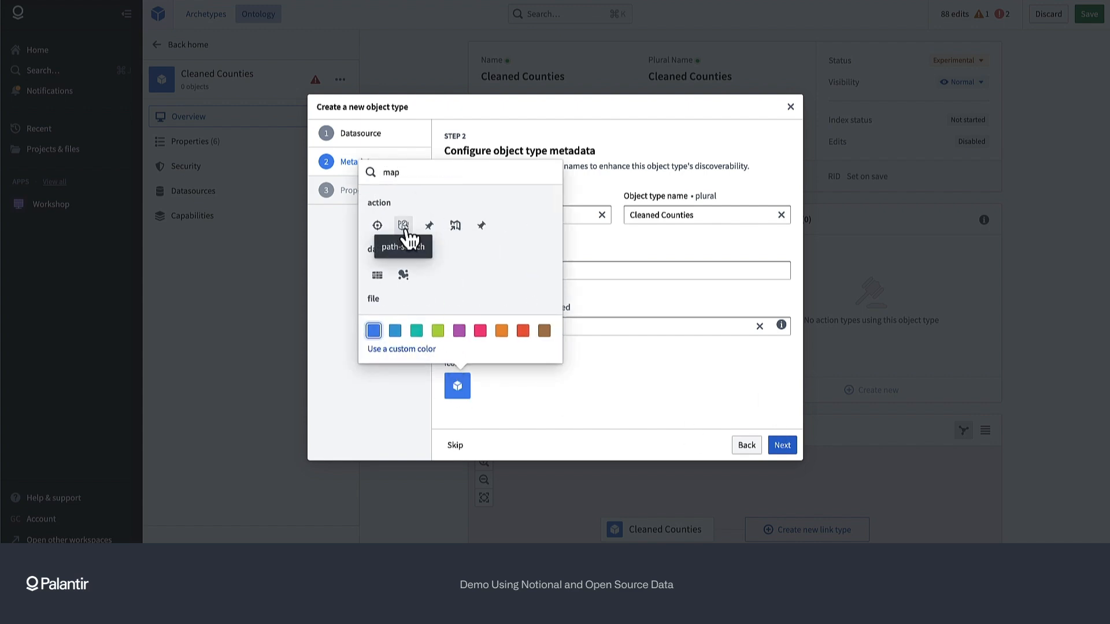
left_click(457, 227)
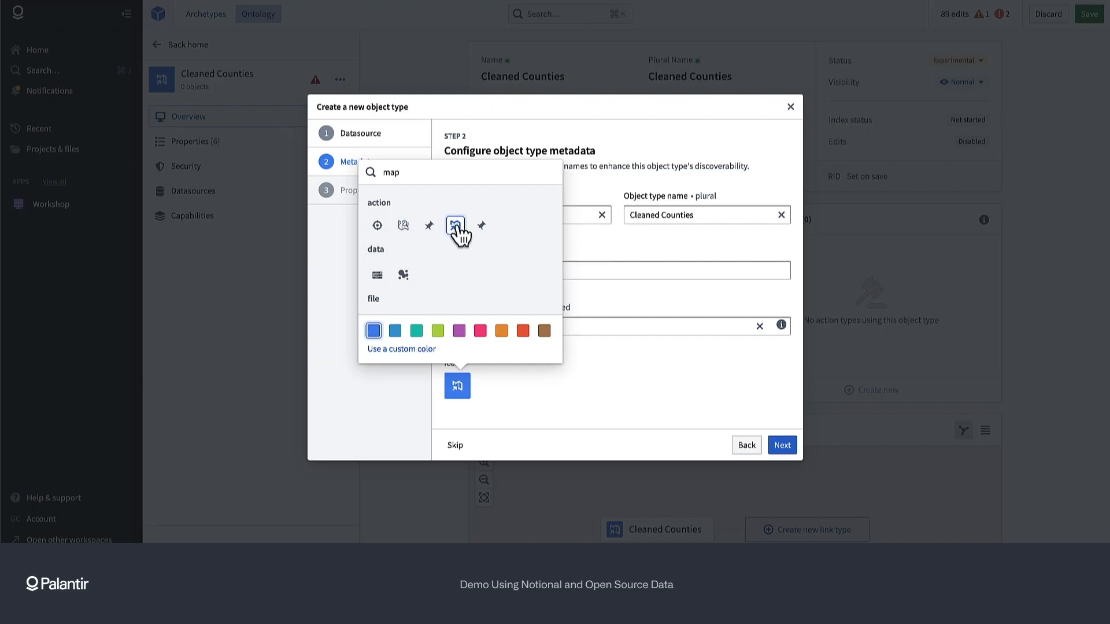
left_click_drag(401, 172, 365, 171)
type("world")
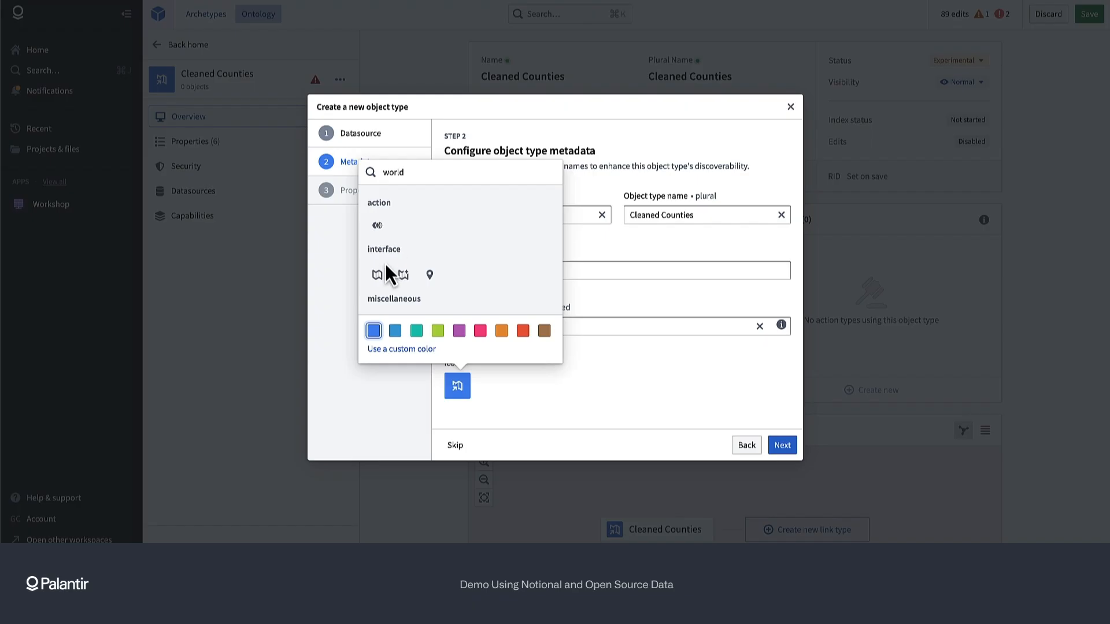
left_click(379, 275)
left_click(501, 331)
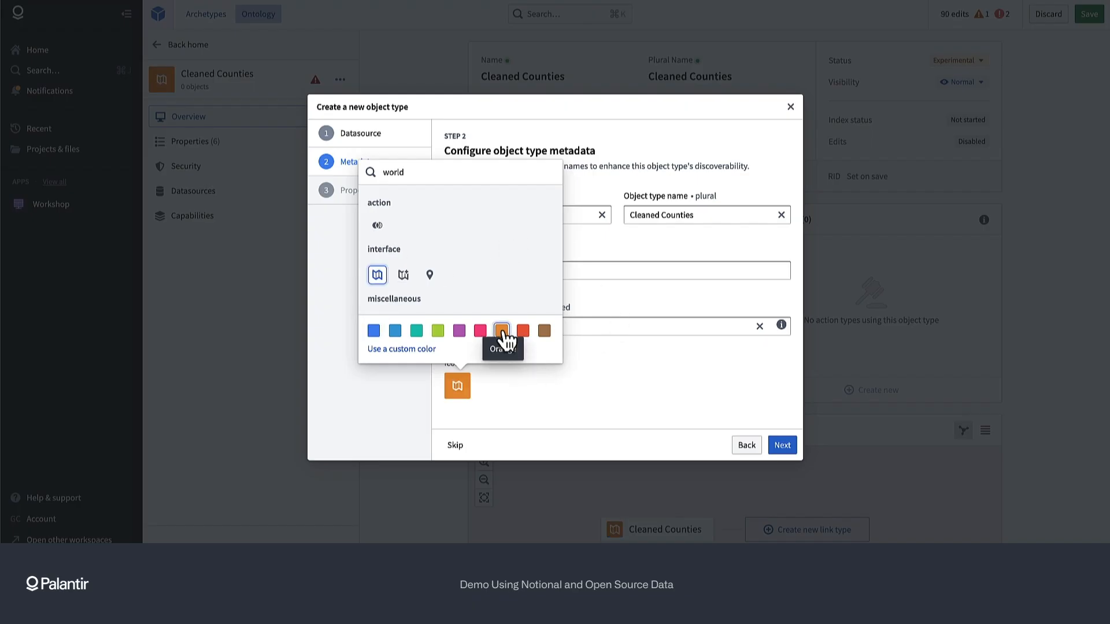
left_click(744, 411)
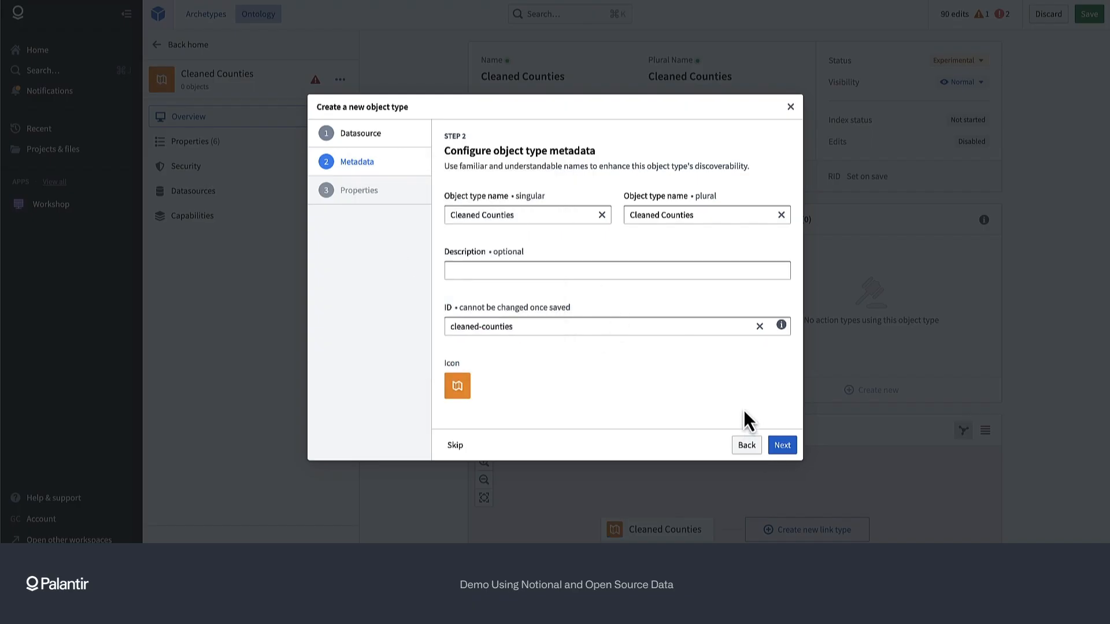
Step: Set Mapbox Geoid as both the primary key and the title of Cleaned Counties, and create the object type
left_click(782, 445)
left_click(524, 219)
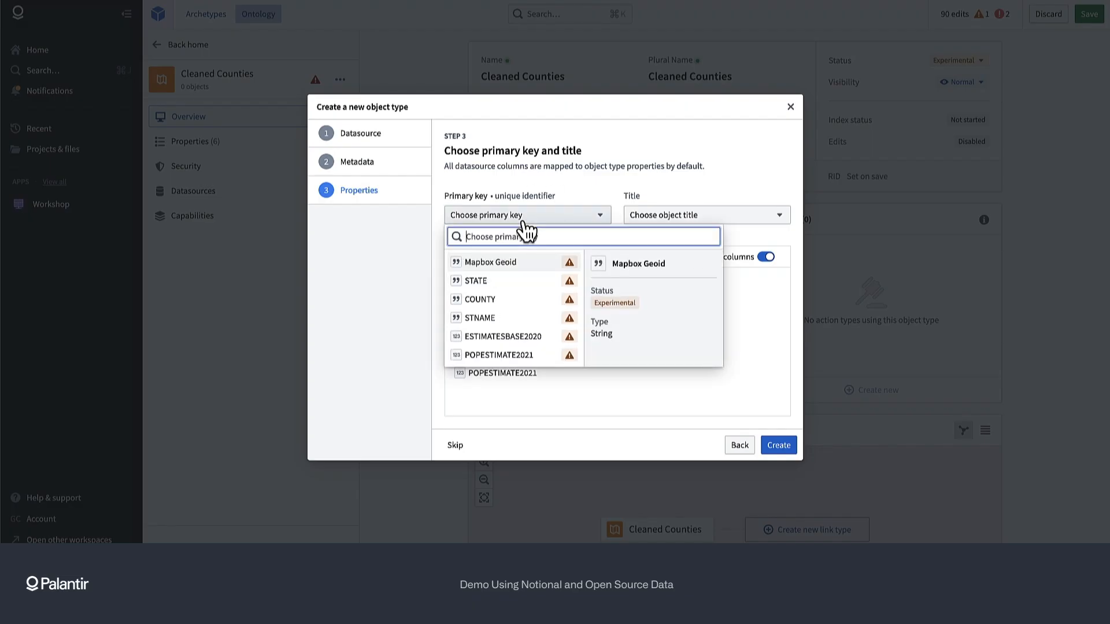
left_click(512, 264)
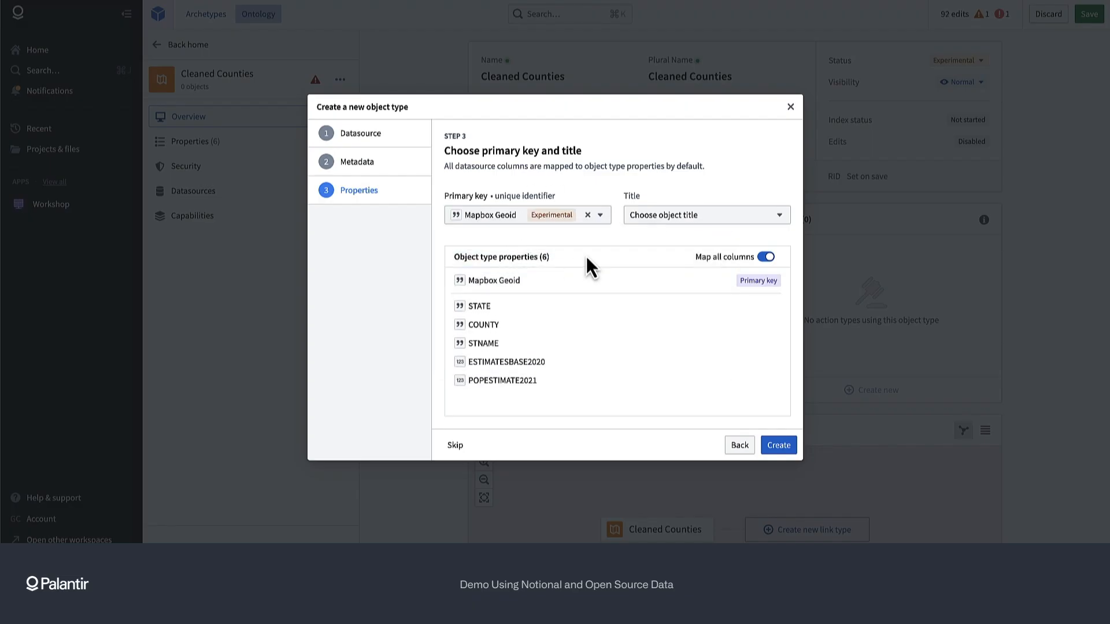
left_click(669, 219)
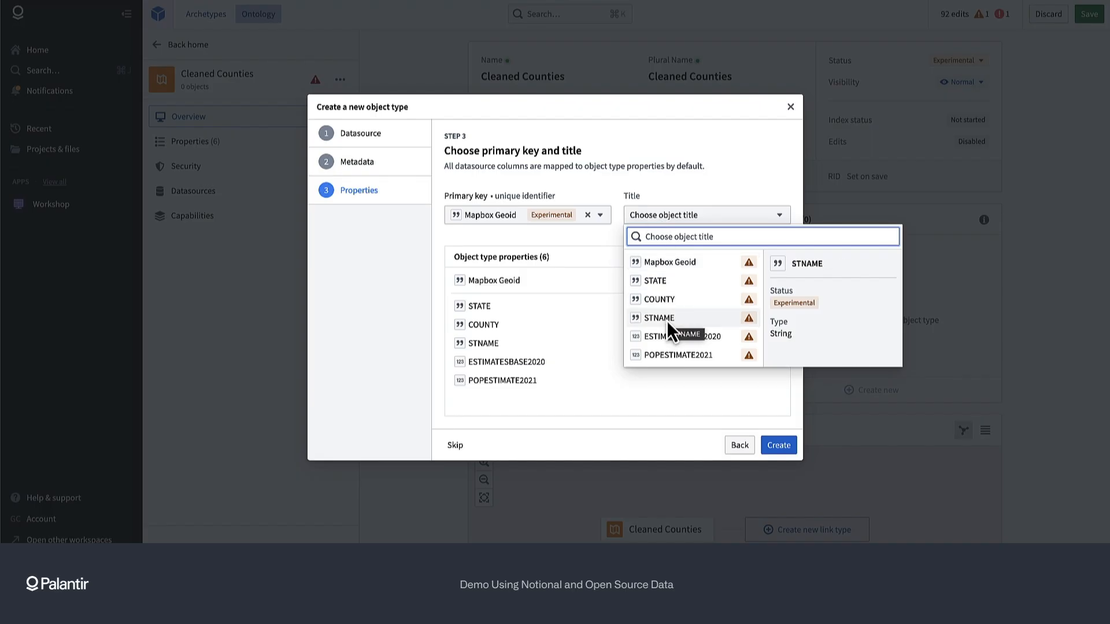
left_click(702, 262)
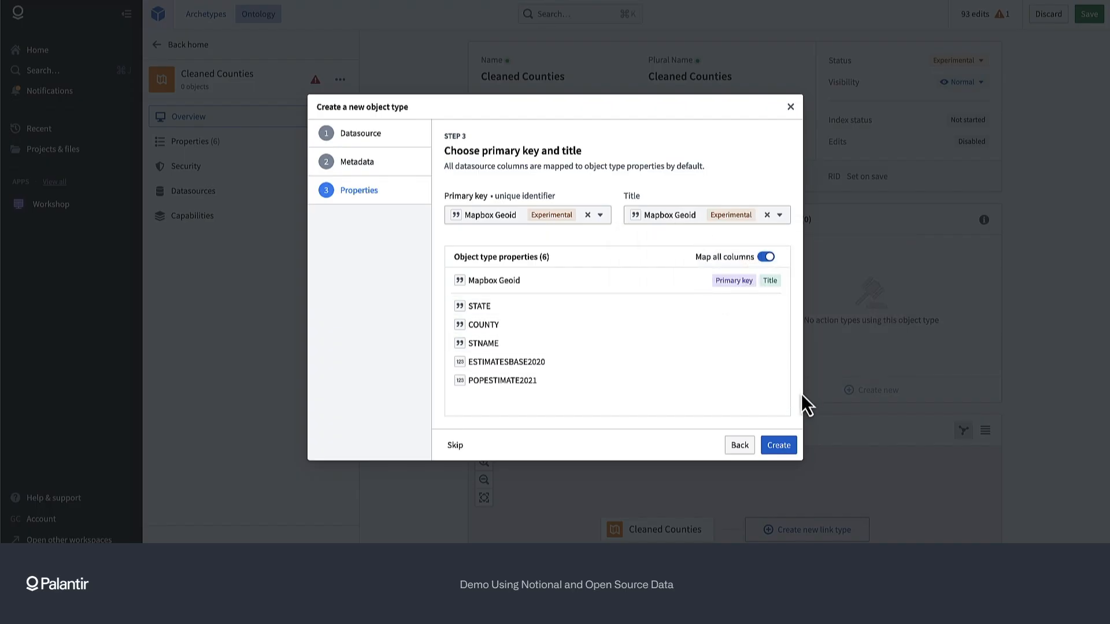
left_click(785, 447)
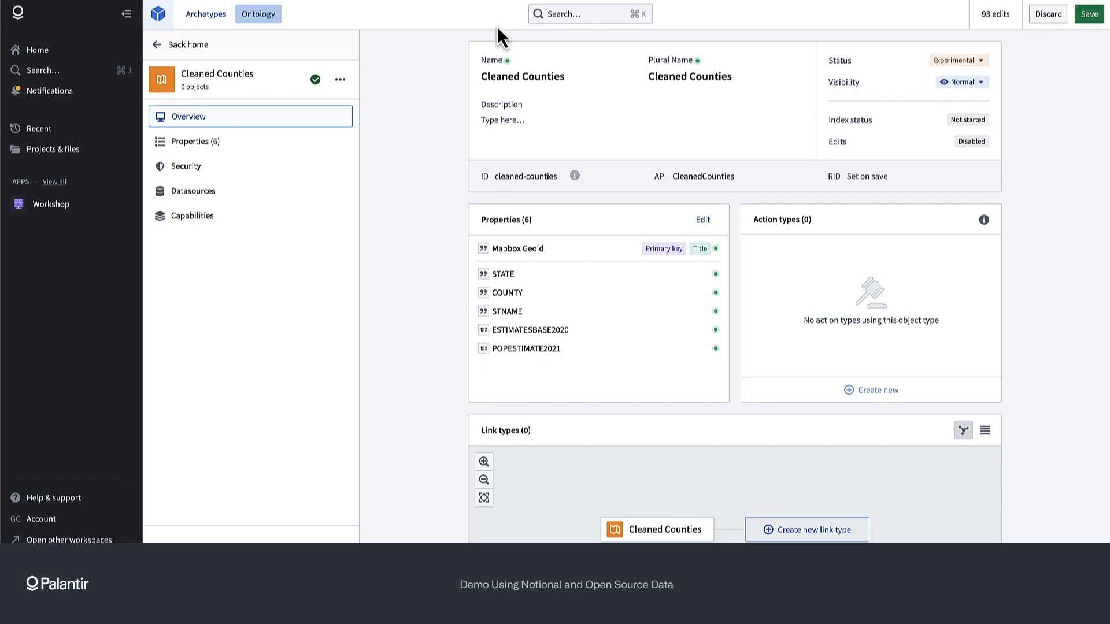
Step: Open the property mapping of the Cleaned Stations object type and set the Flipped Coordinates property's type to Geohash
left_click(160, 46)
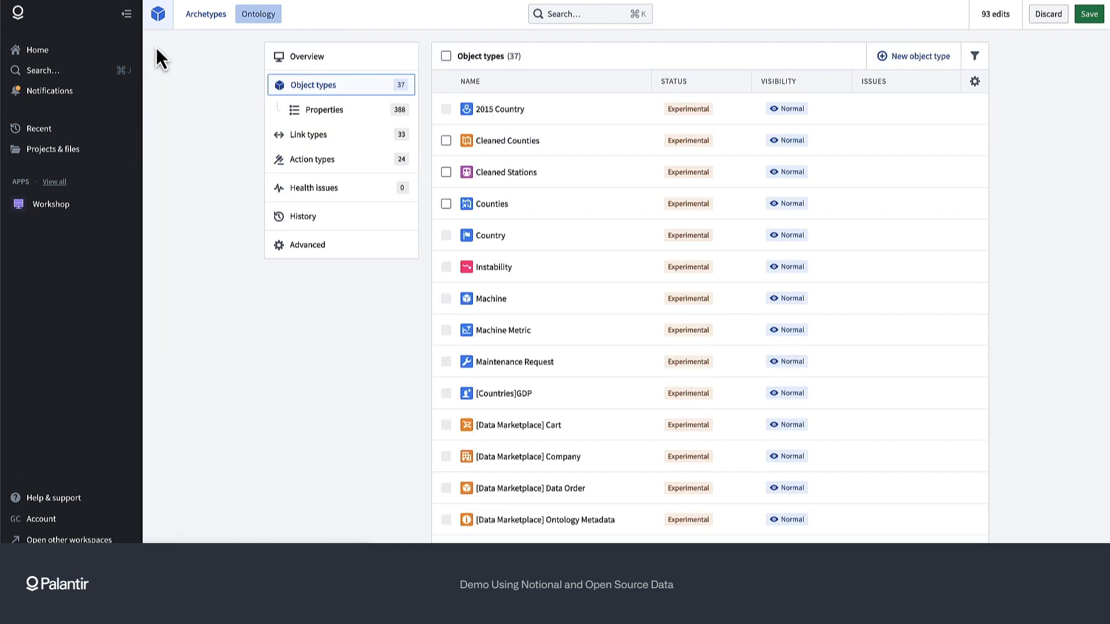
left_click(553, 184)
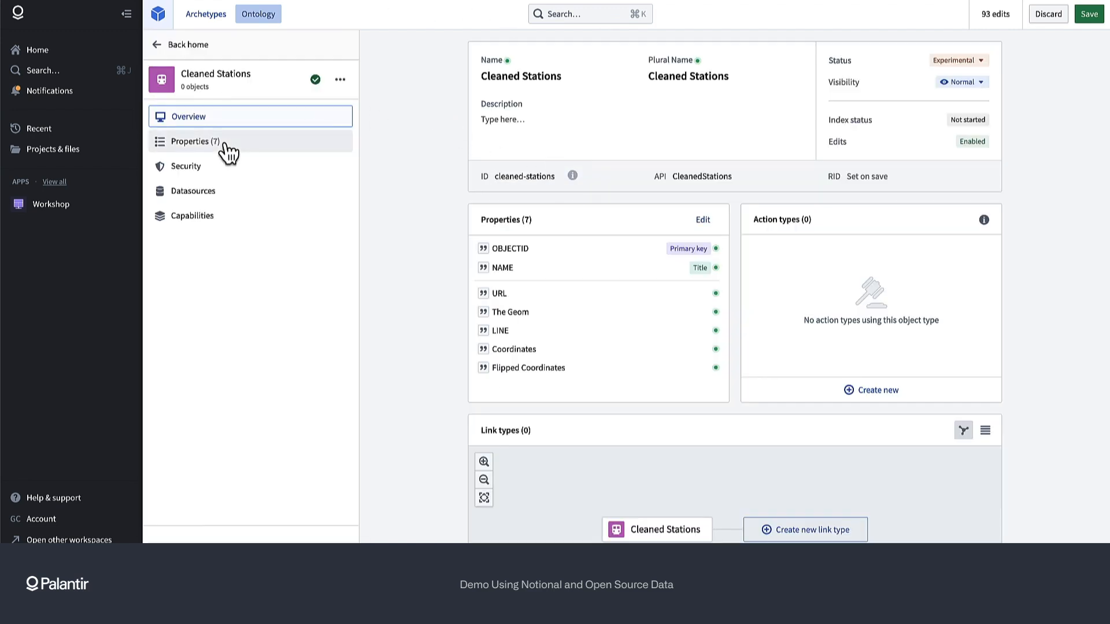
left_click(703, 223)
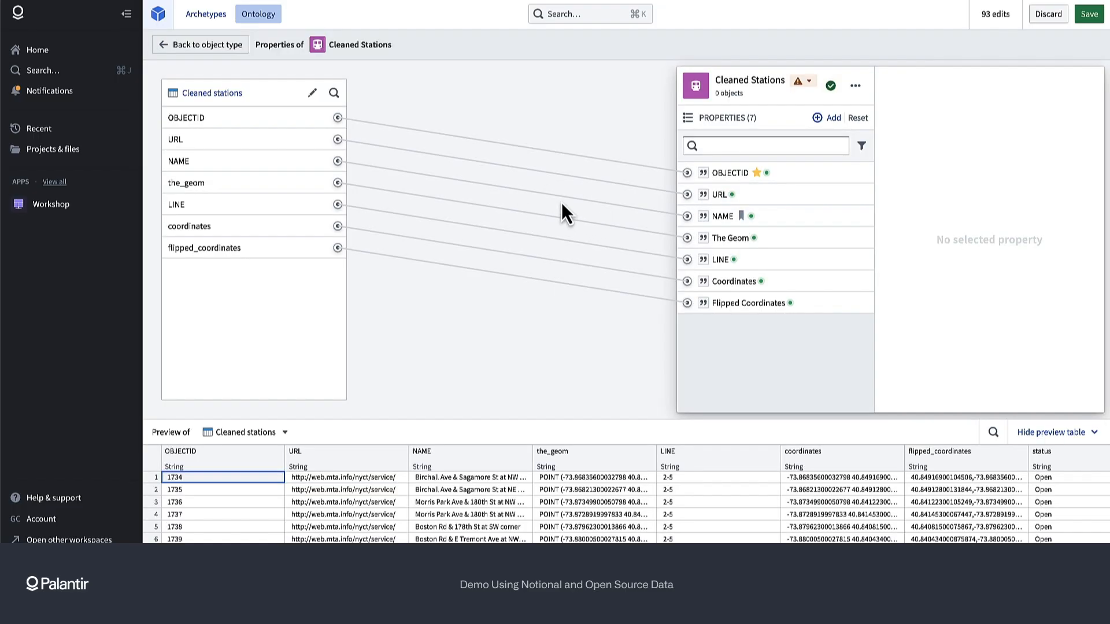
left_click(776, 301)
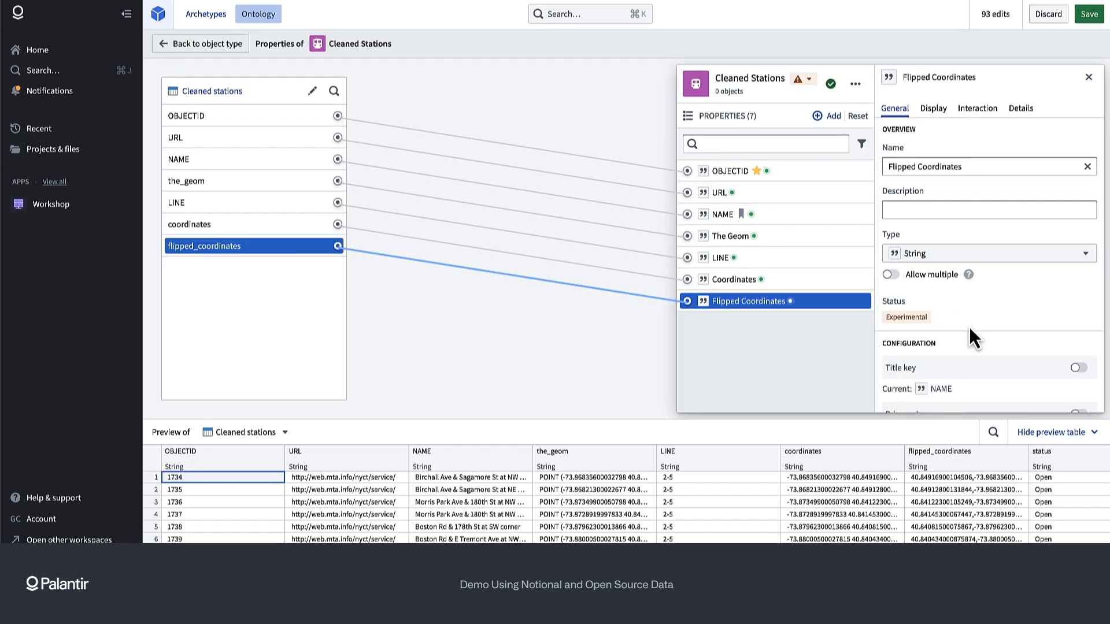
scroll(969, 327, "down", 2)
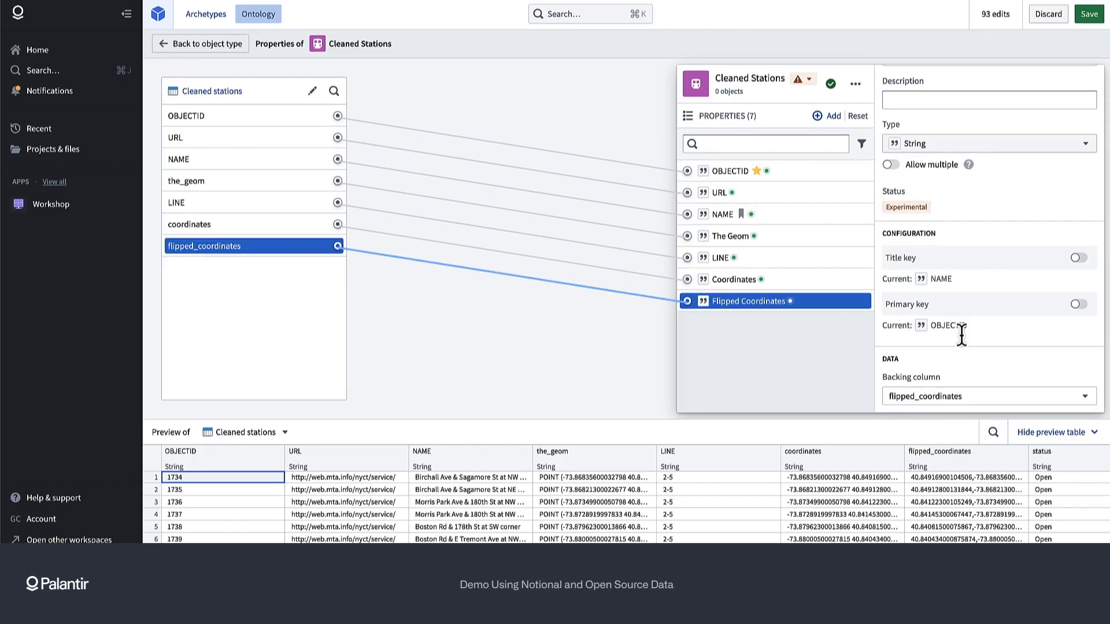
scroll(972, 247, "up", 3)
left_click(967, 214)
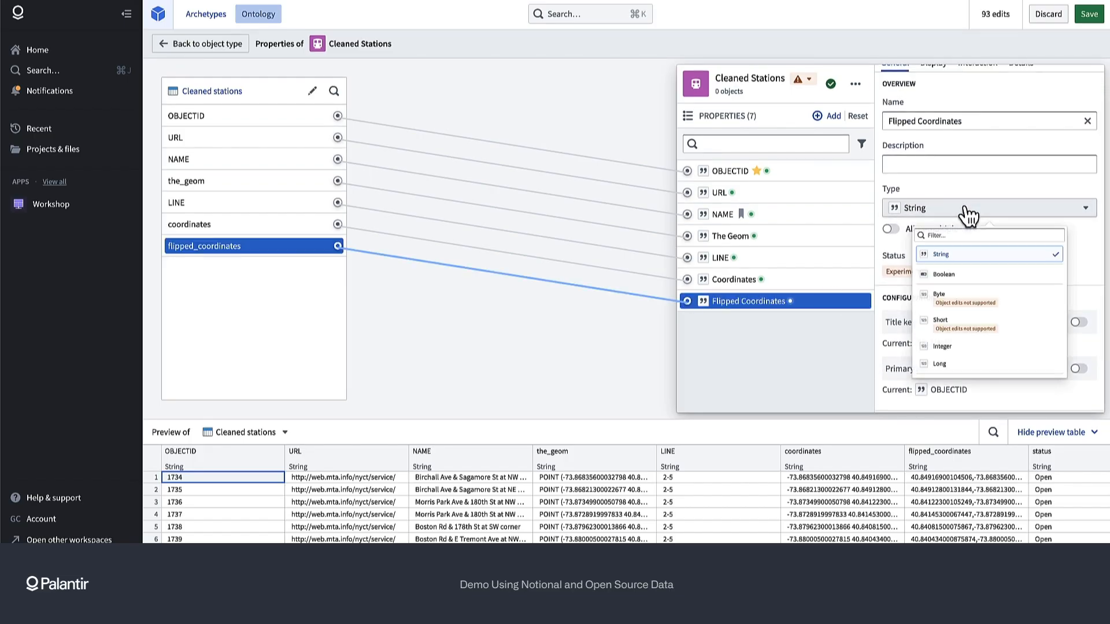
scroll(935, 335, "down", 3)
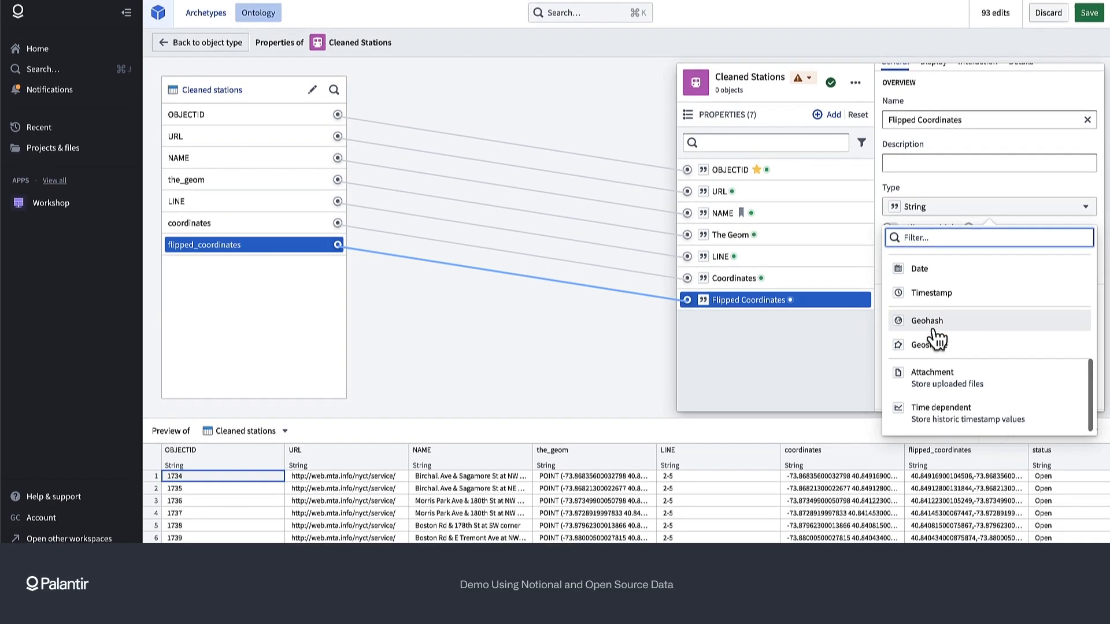
left_click(933, 327)
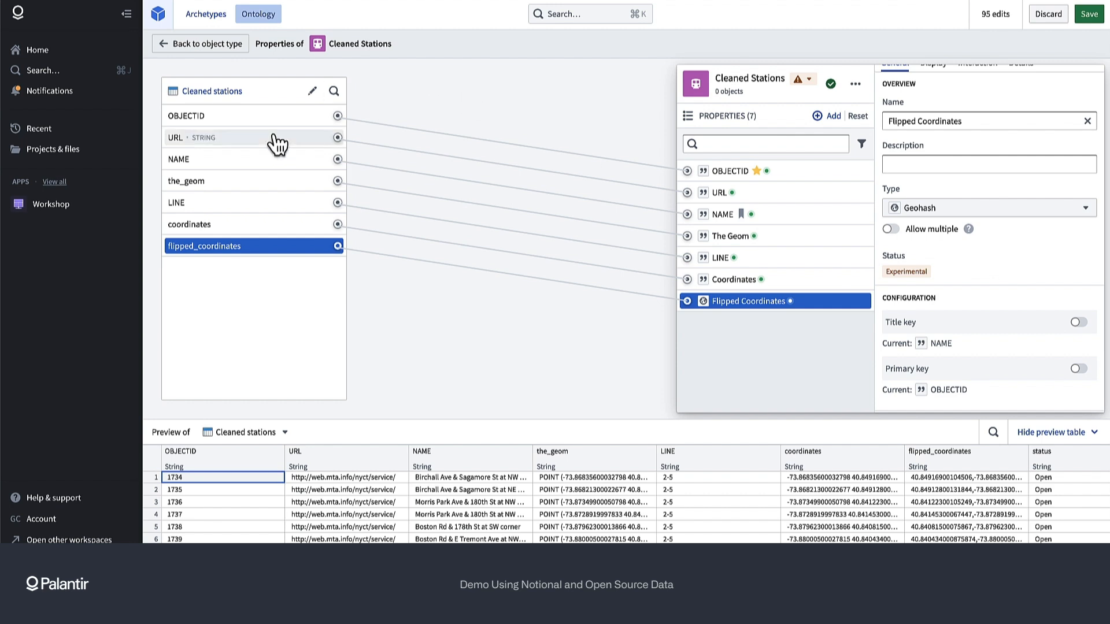
Step: Add the status column of the Cleaned stations dataset as a new property of the Cleaned Stations object type
scroll(493, 499, "right", 2)
scroll(494, 499, "down", 1)
scroll(494, 506, "up", 1)
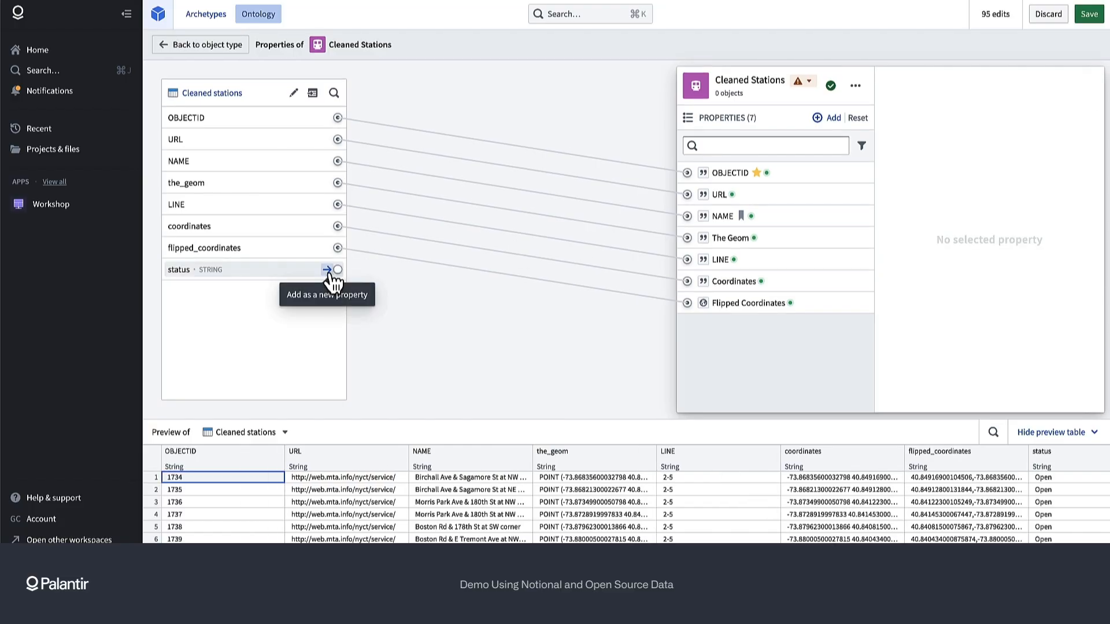
left_click(337, 270)
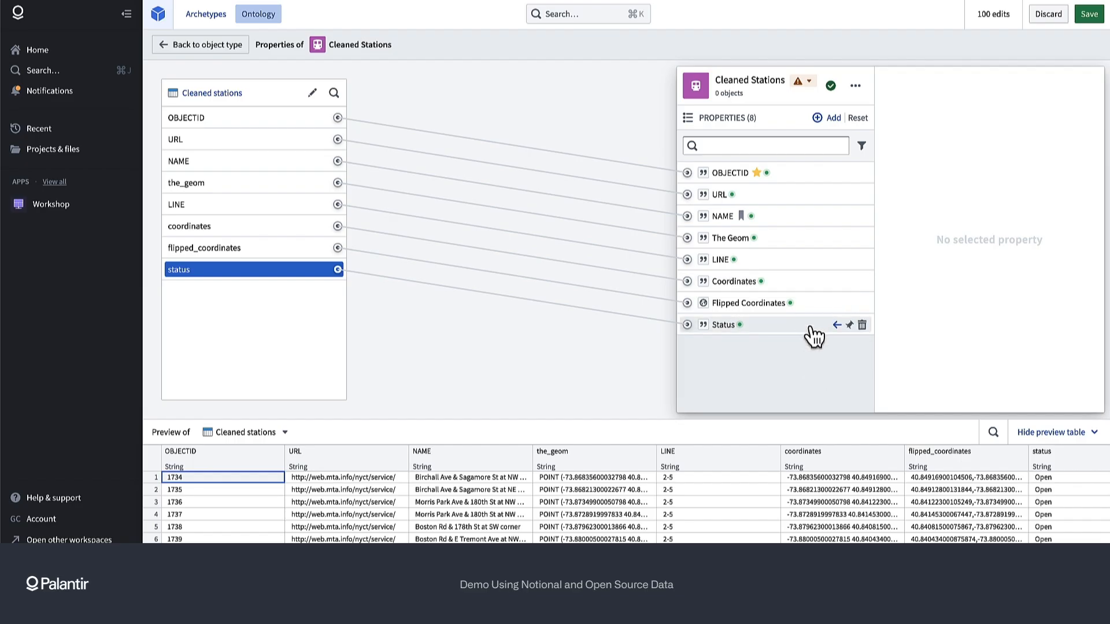
Step: Save all pending edits to the ontology and confirm the save
left_click(1089, 13)
left_click(822, 501)
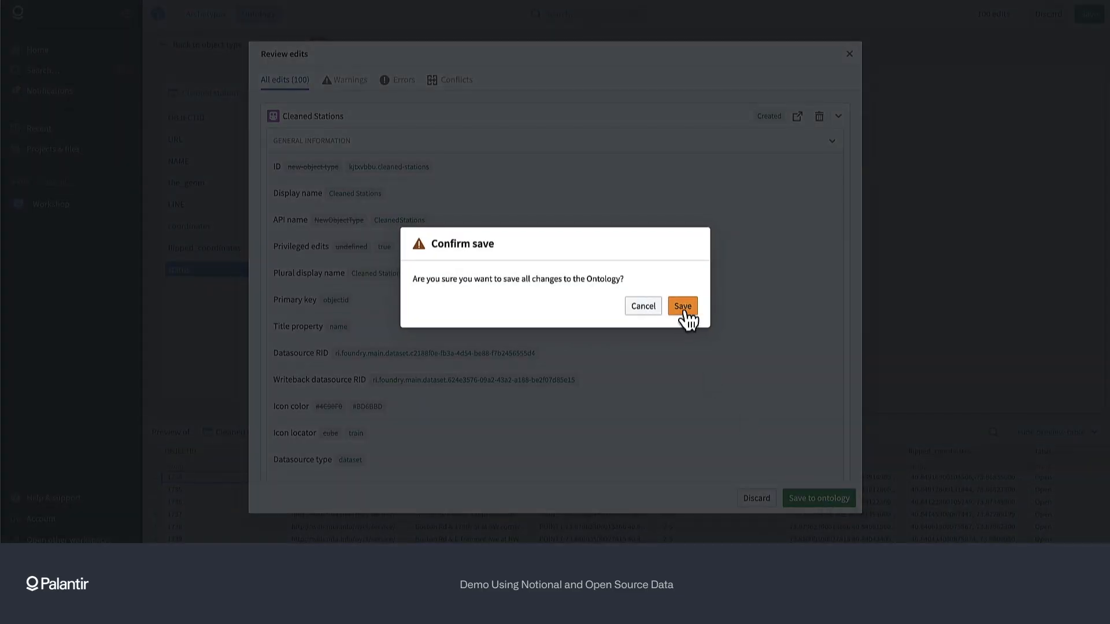
left_click(683, 308)
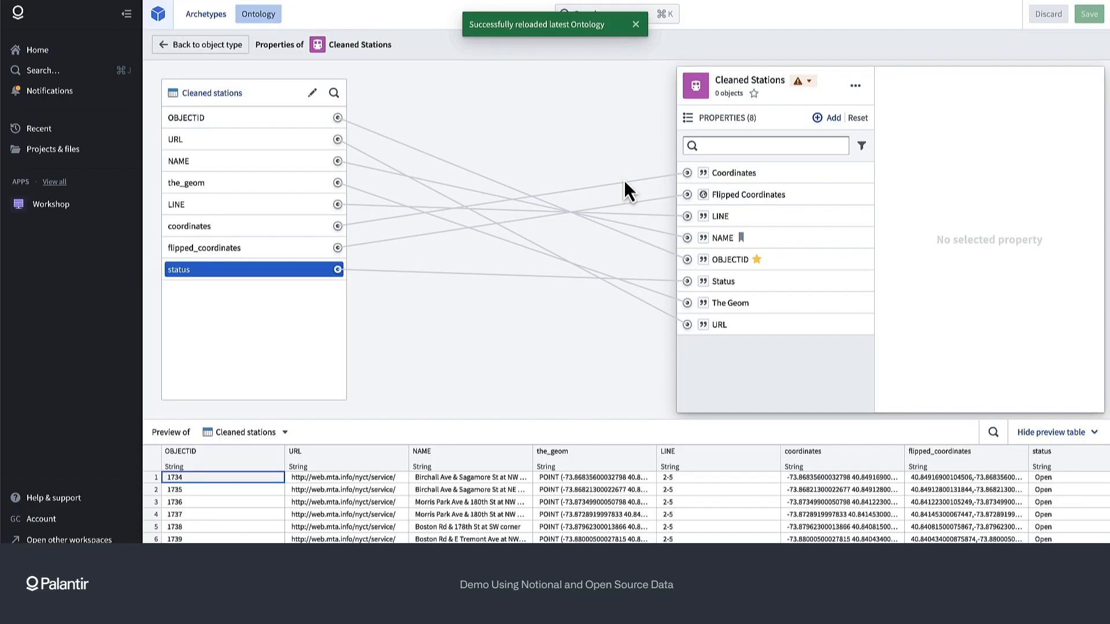
Step: Return to the list of object types, start a new object type, and open the dataset selection for its datasource
left_click(201, 45)
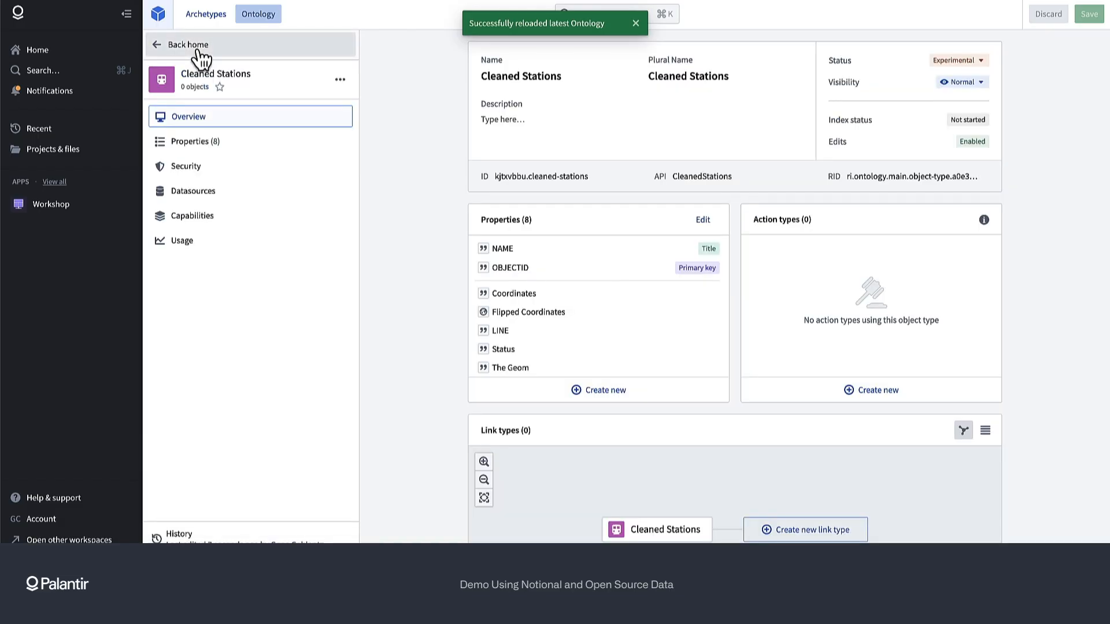
left_click(160, 44)
left_click(366, 99)
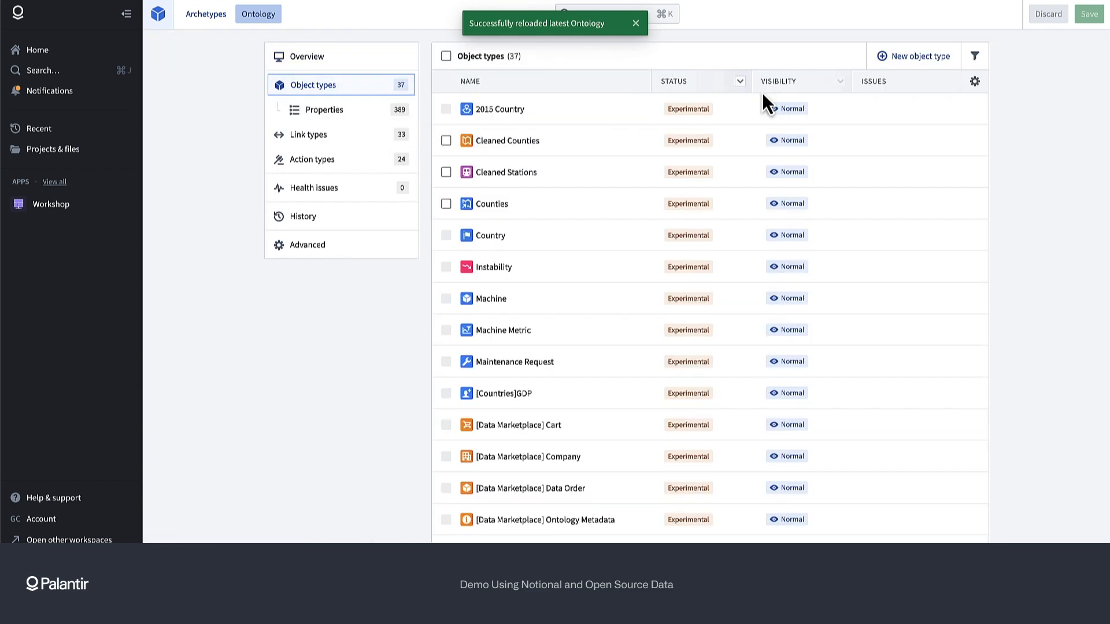
left_click(928, 57)
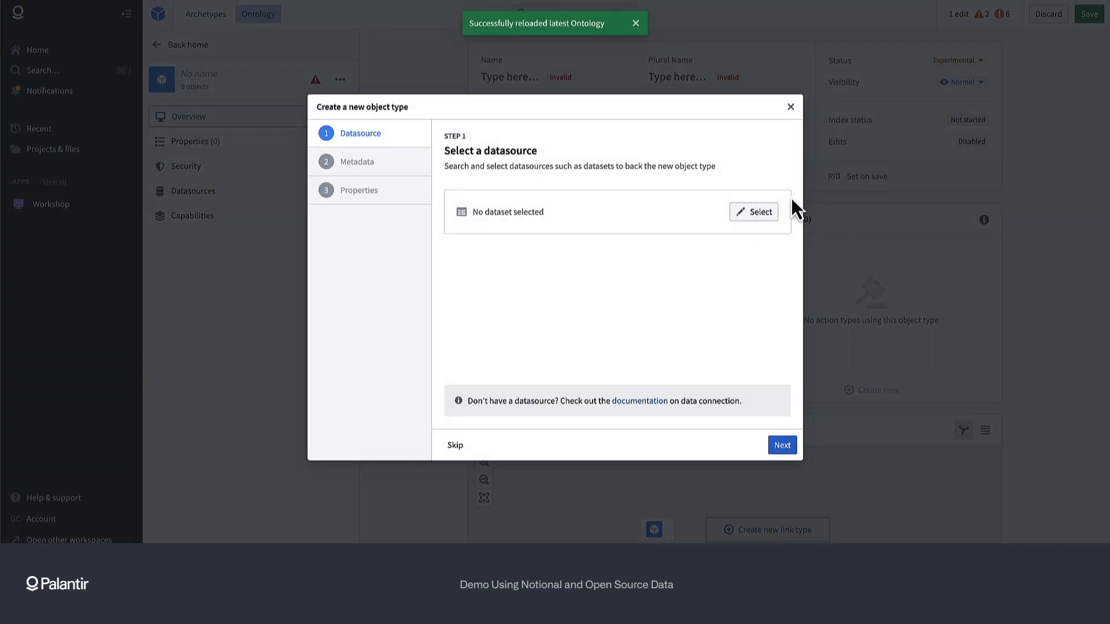
left_click(761, 213)
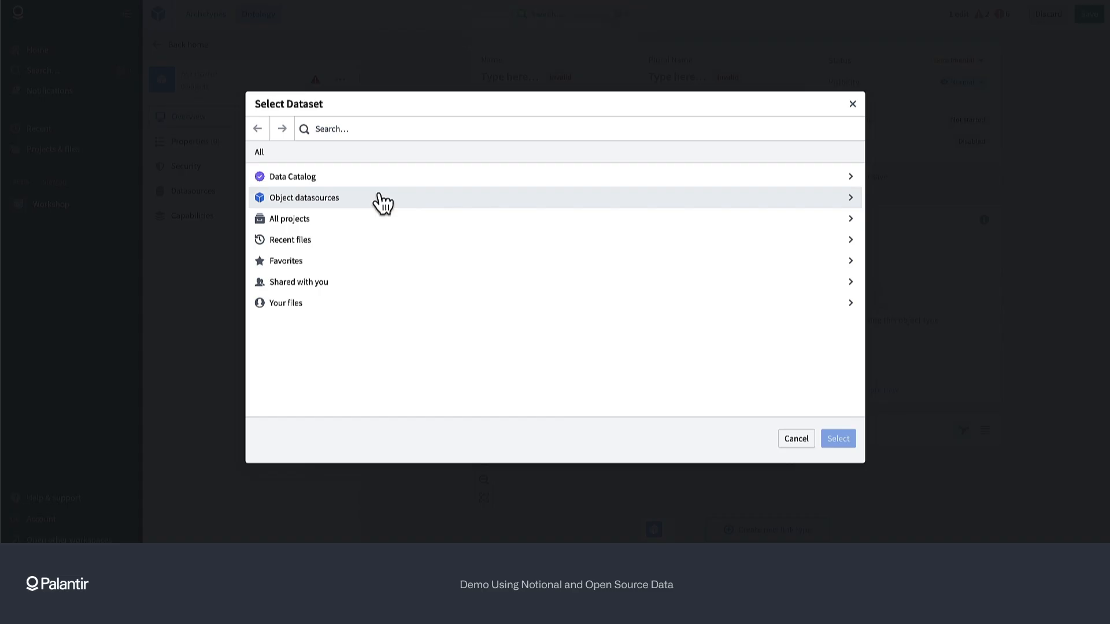
left_click(314, 240)
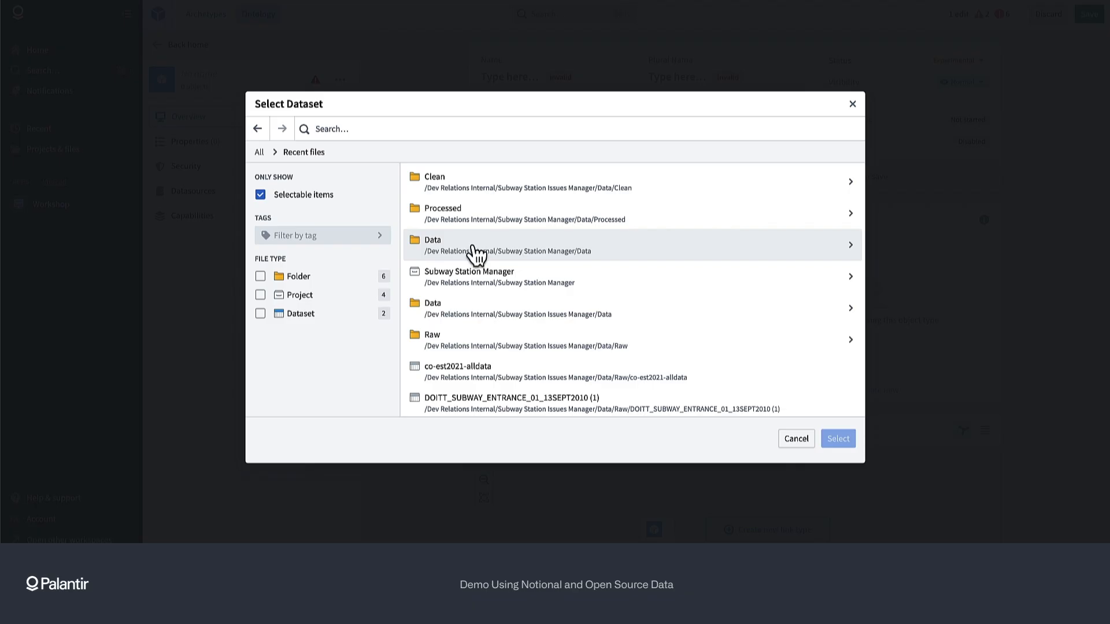
scroll(474, 254, "down", 3)
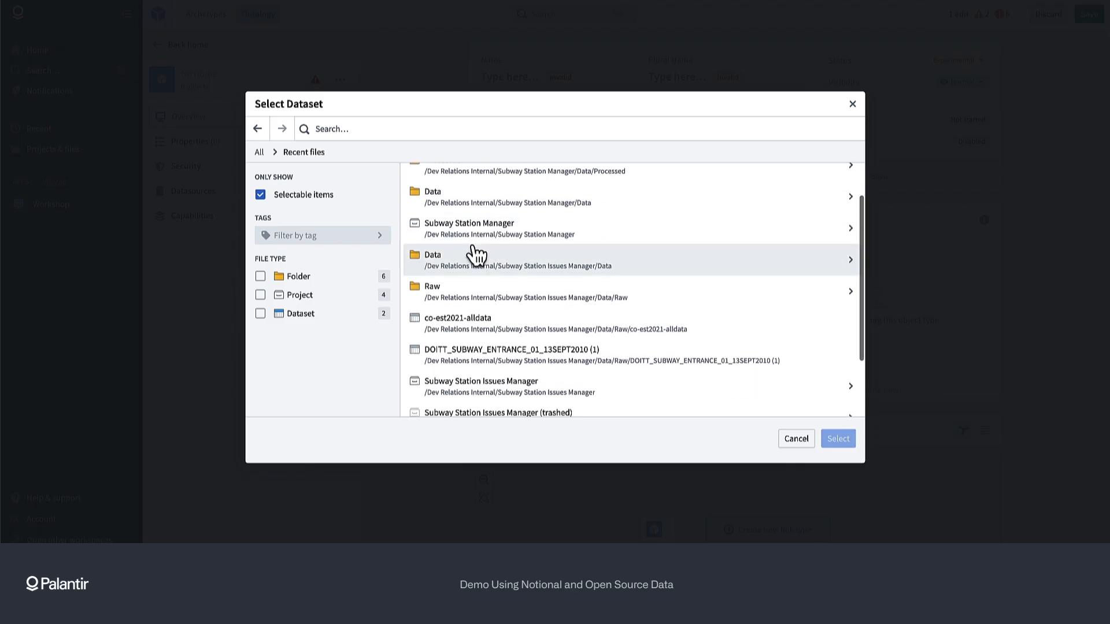
scroll(473, 254, "up", 3)
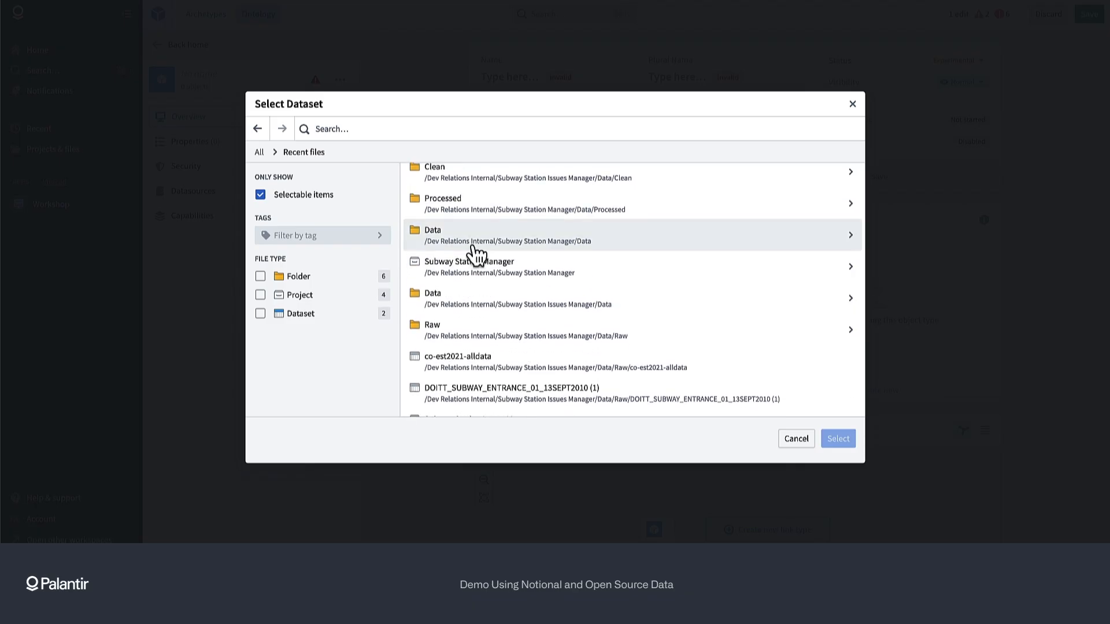
left_click(493, 191)
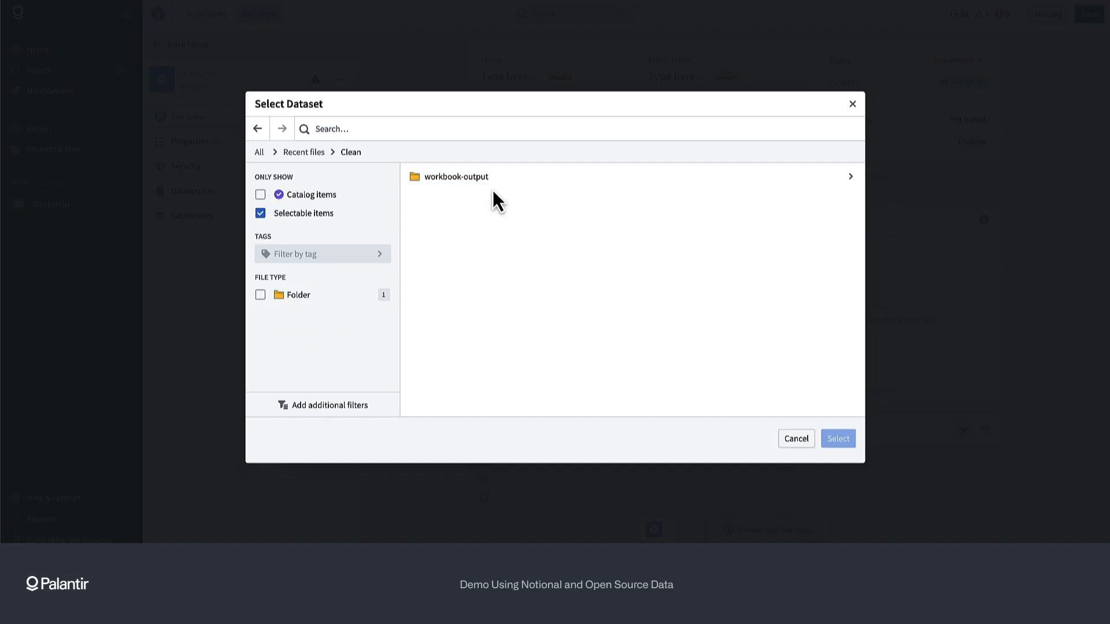
left_click(313, 155)
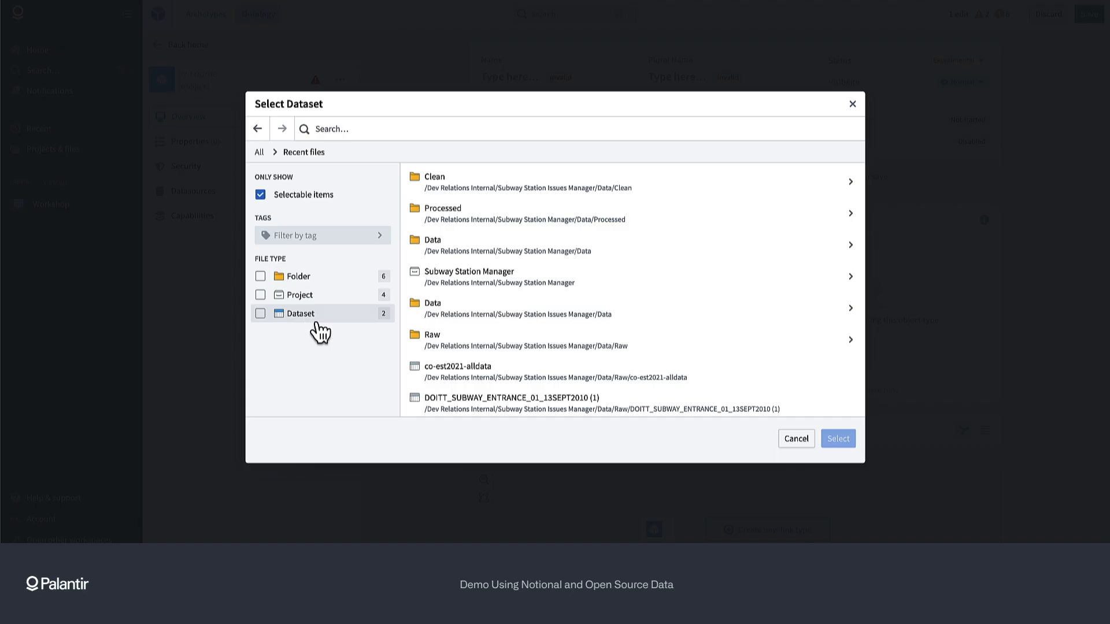
Step: Search the datasets for "issues" and set Subway Station Entrance Issues - Table1 as the new object type's datasource, continuing to its metadata
left_click(363, 137)
type("iss")
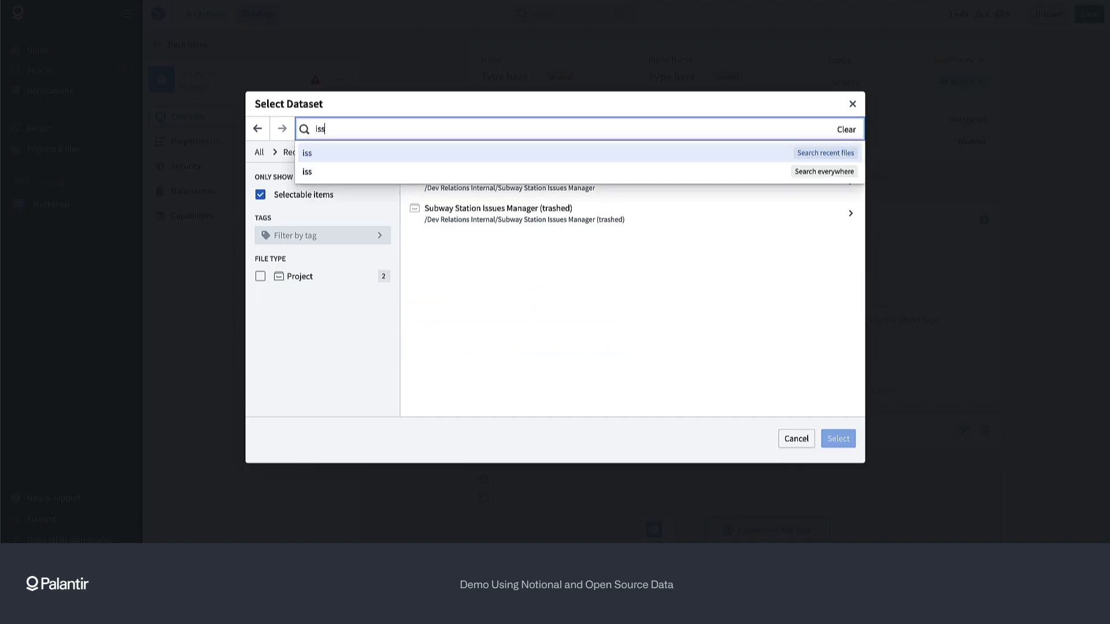
type("ues")
left_click(396, 178)
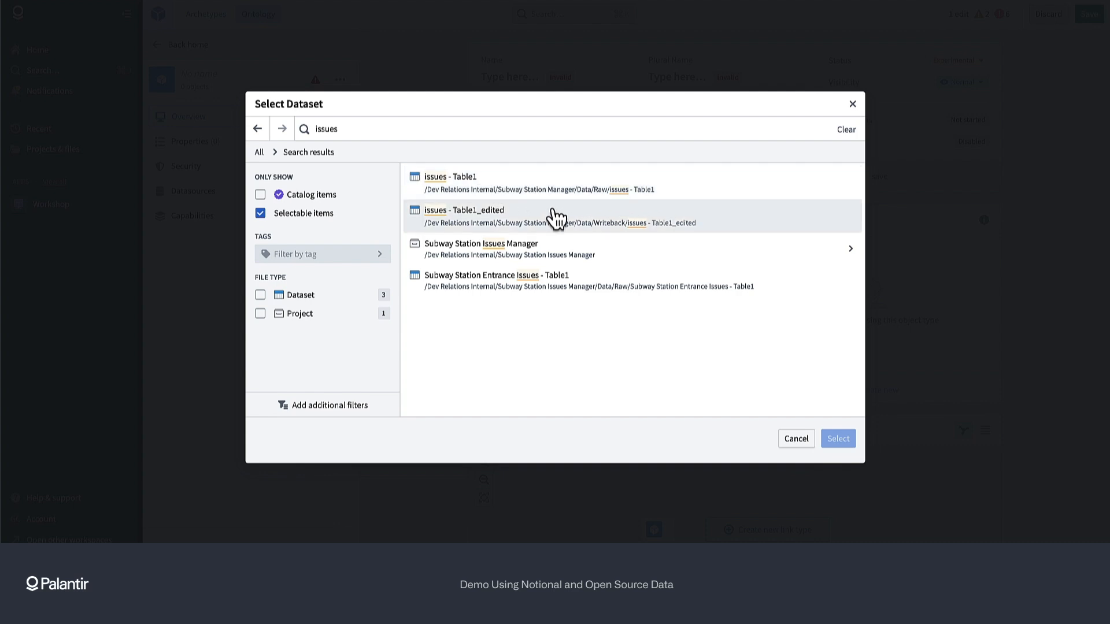
left_click(584, 285)
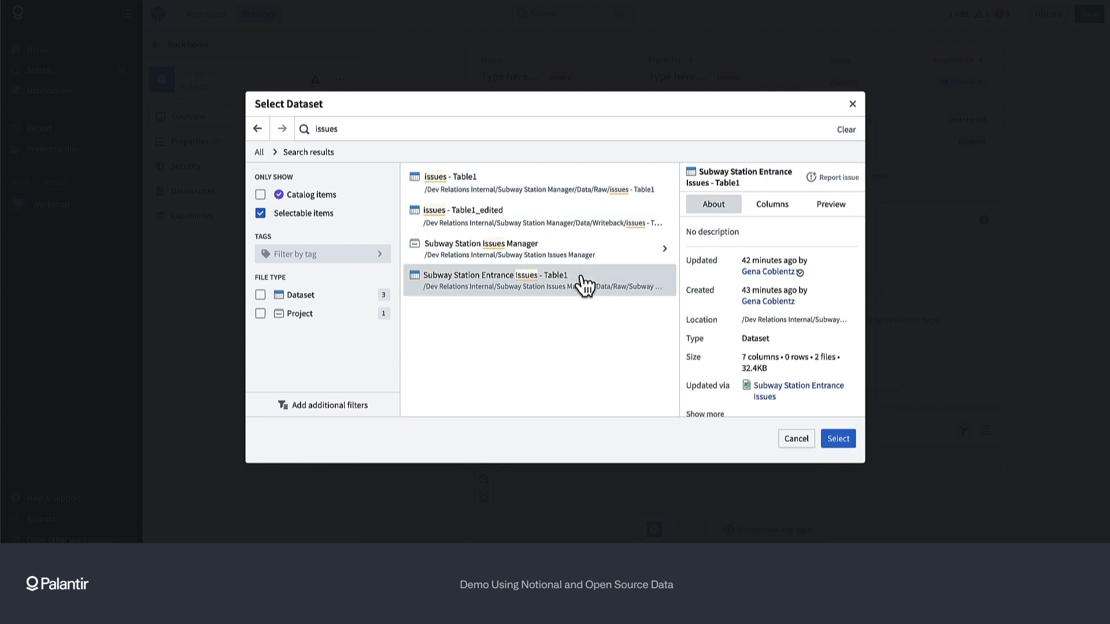
left_click(828, 438)
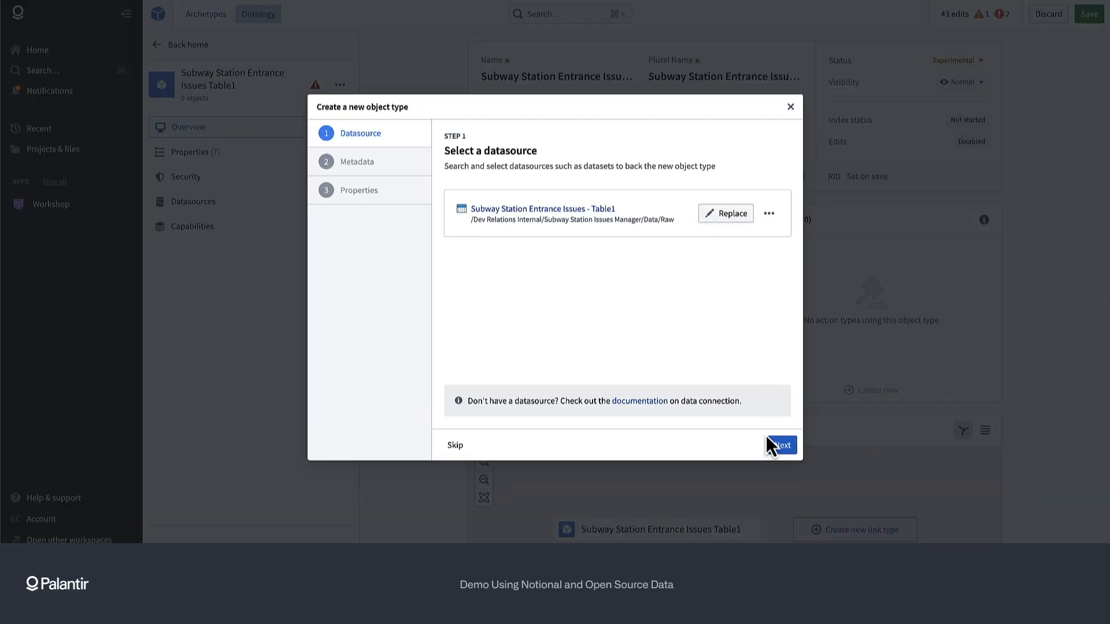
left_click(786, 452)
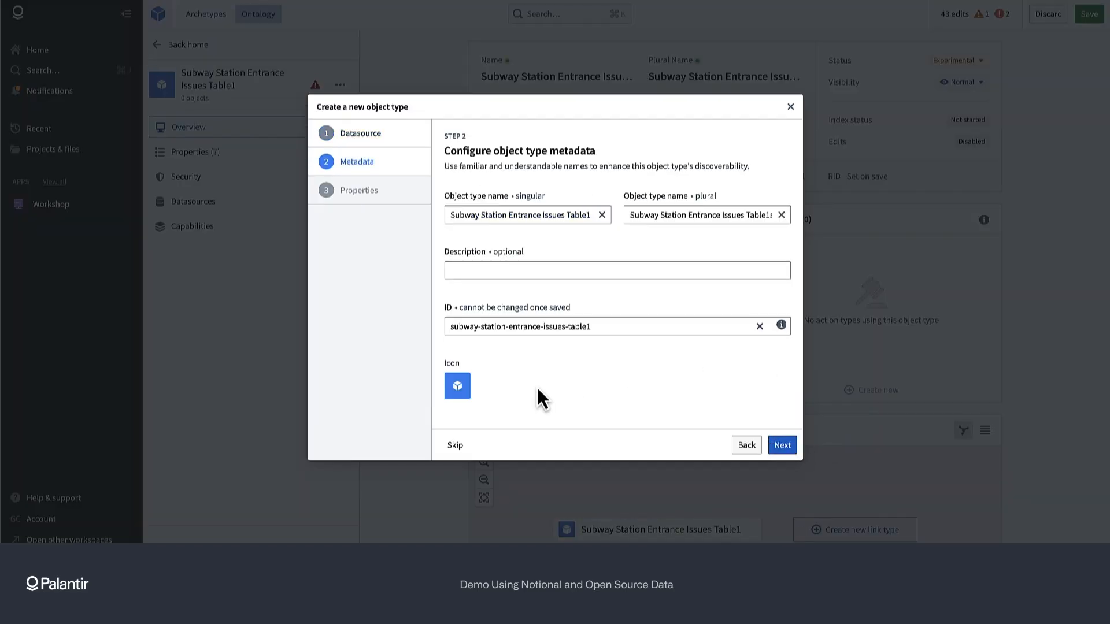
Step: Give the object type the circled issue icon in brown and continue to choosing its primary key and title
left_click(451, 394)
type("issue")
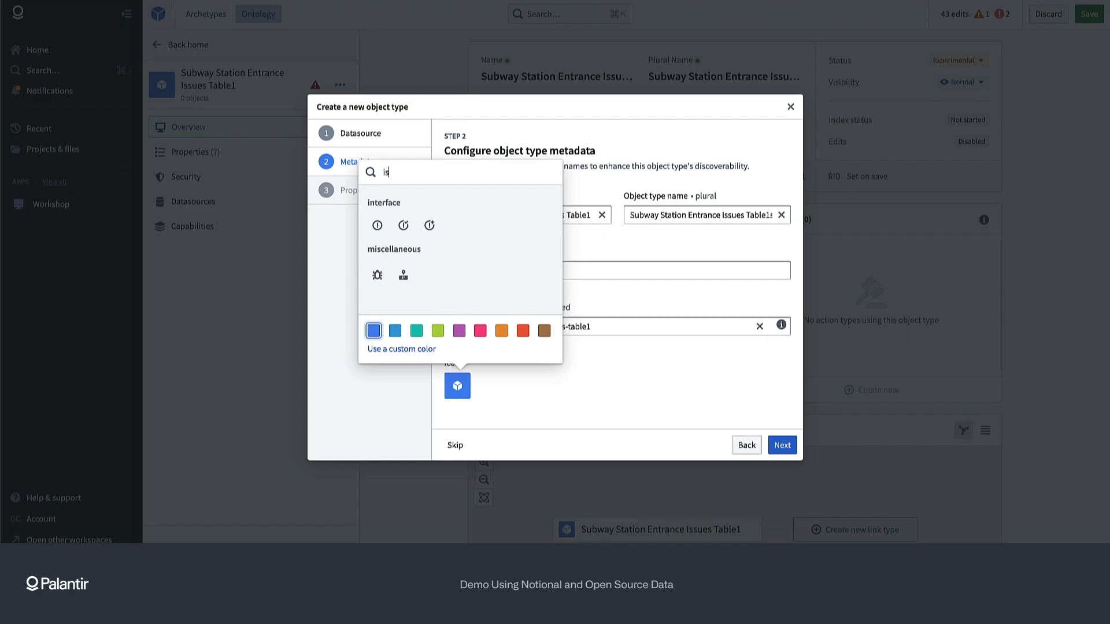
left_click(377, 225)
left_click(544, 334)
left_click(646, 400)
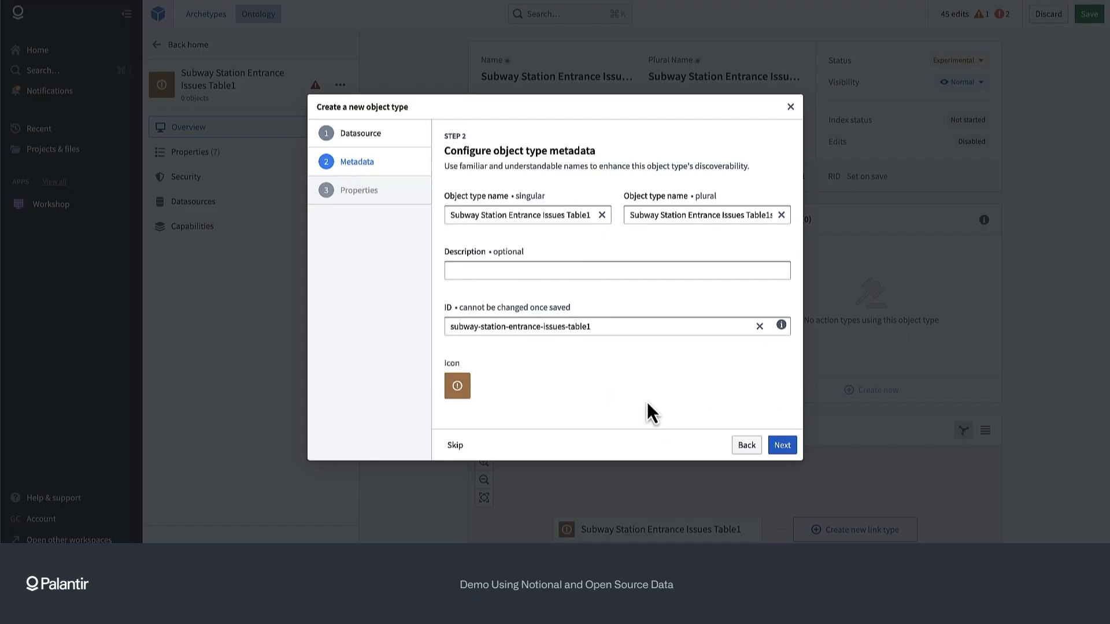
left_click(784, 446)
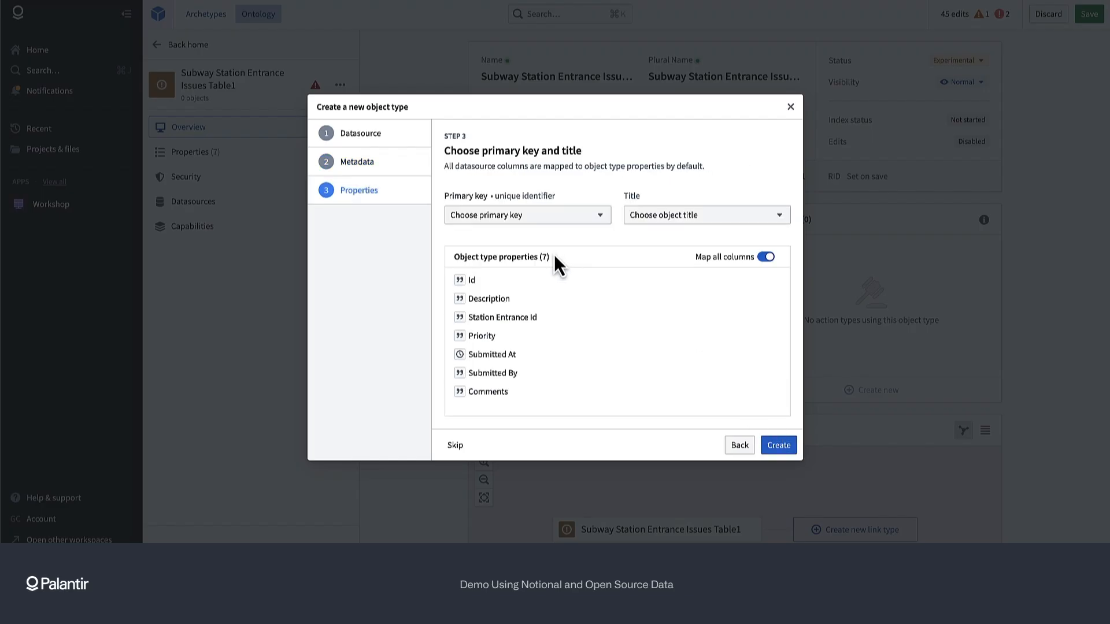
Step: Set Id as the primary key and Description as the title, and create the object type
left_click(531, 215)
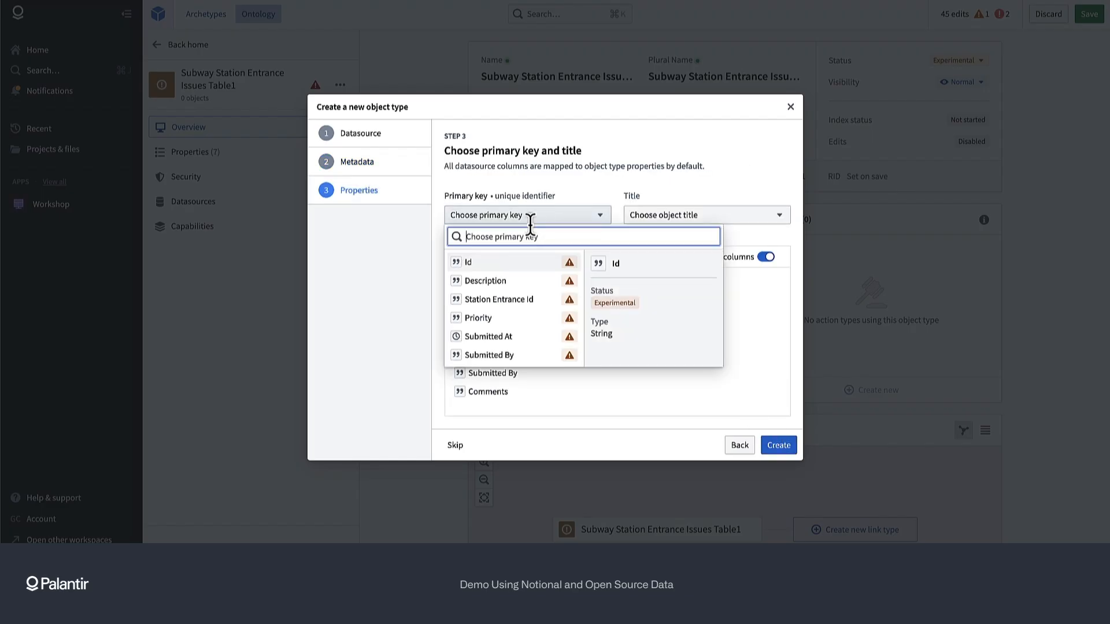
left_click(515, 263)
left_click(682, 218)
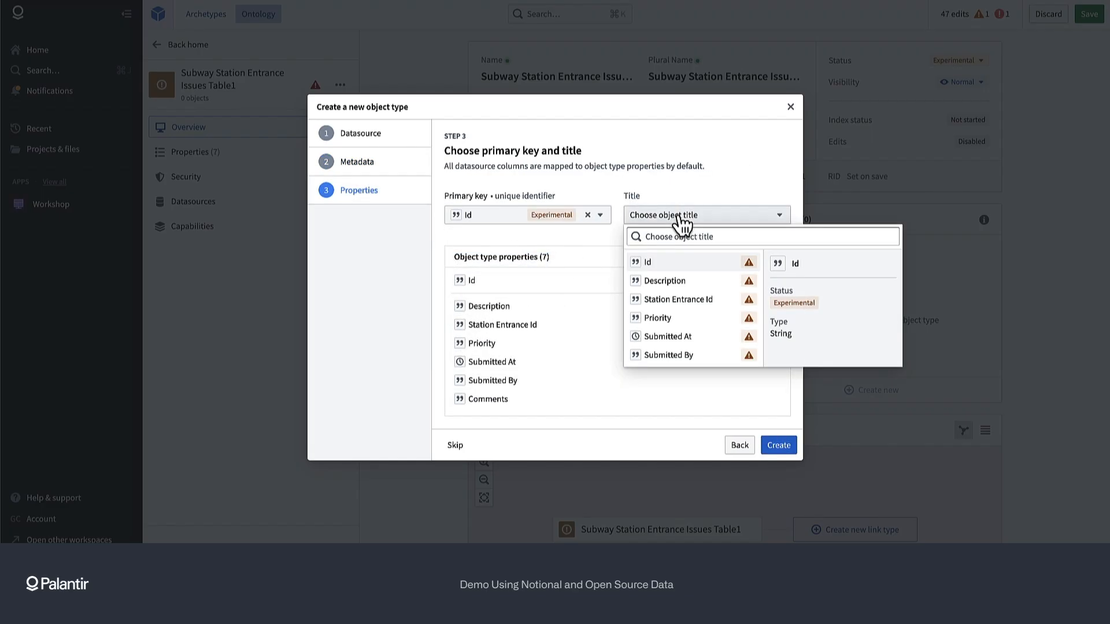
left_click(672, 281)
left_click(788, 448)
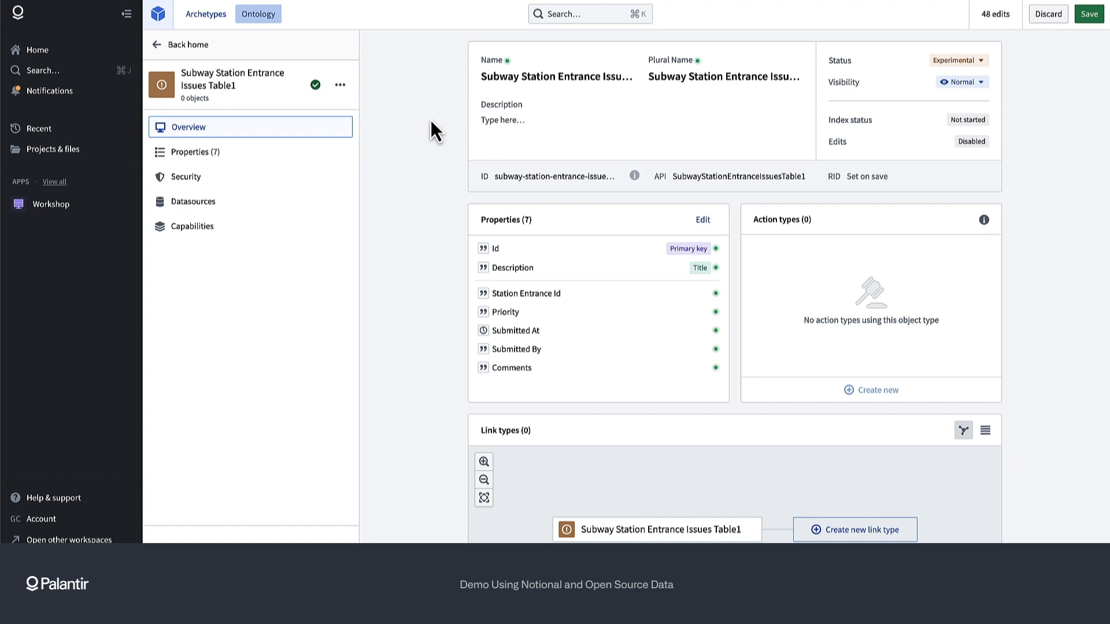
Step: Save the newly created Subway Station Entrance Issues Table1 object type to the ontology and confirm the save
left_click(1098, 20)
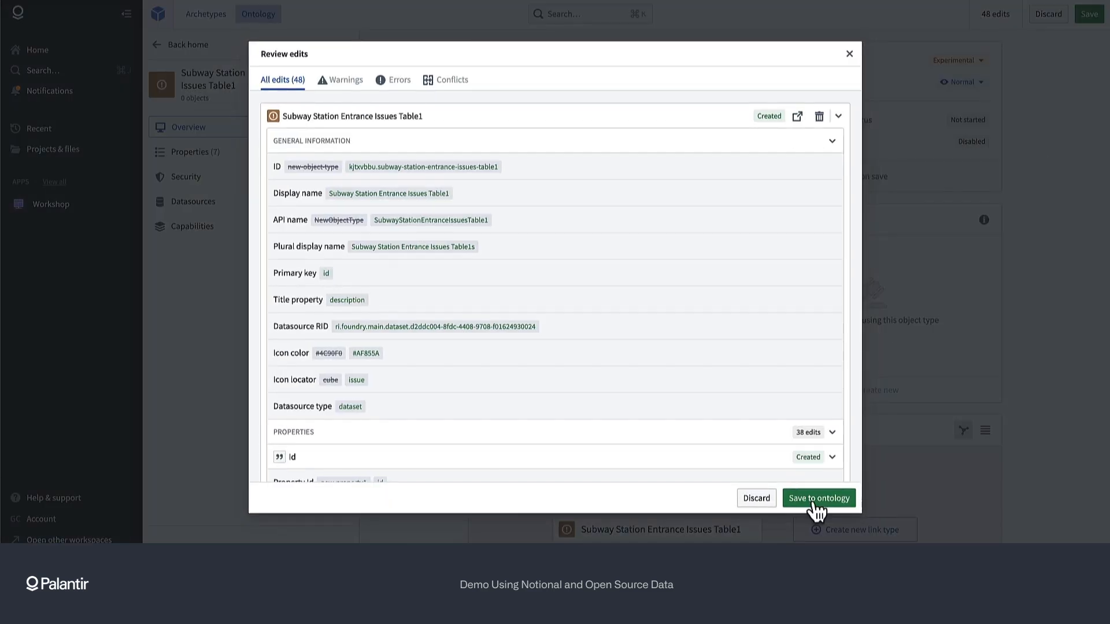
left_click(822, 499)
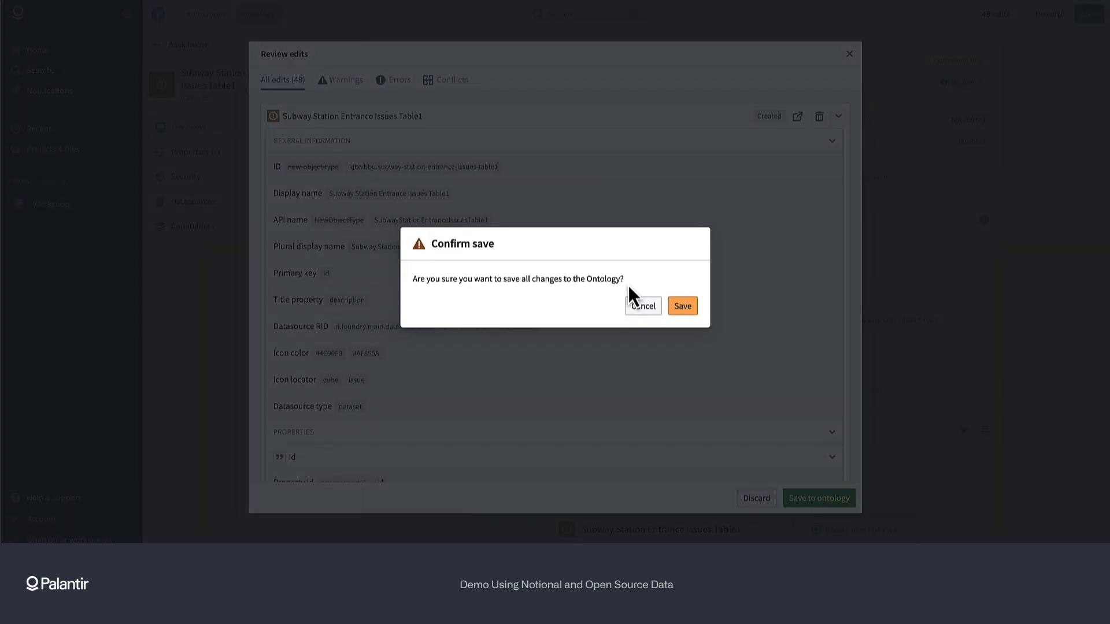
left_click(681, 309)
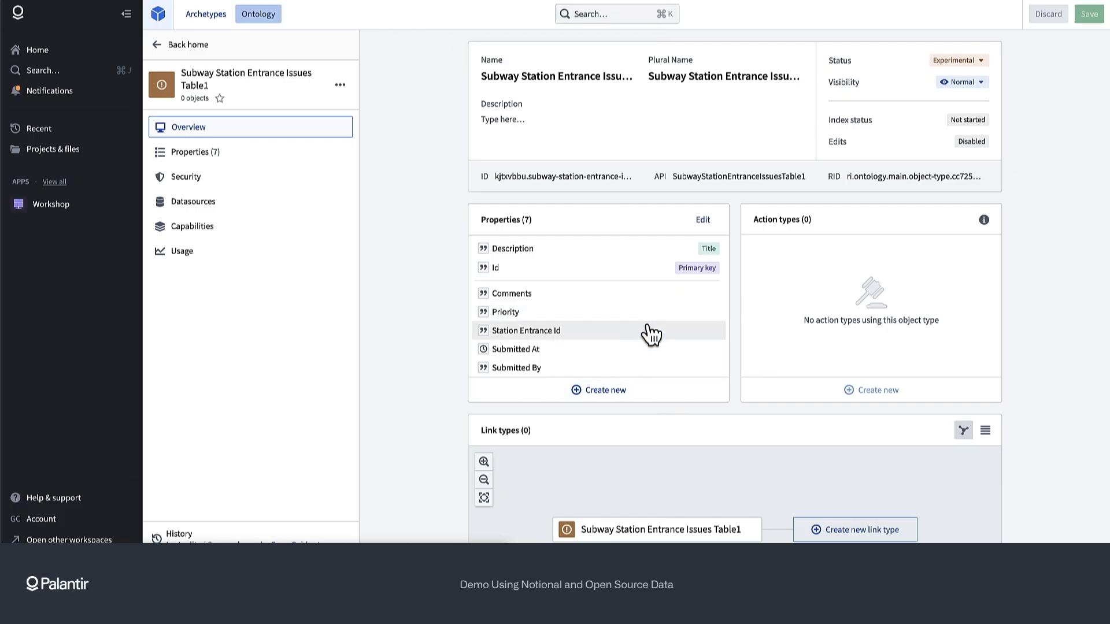
Step: Rename the object type as Subway Station Entrance Issues by removing "Table1" from its singular name
scroll(651, 334, "down", 1)
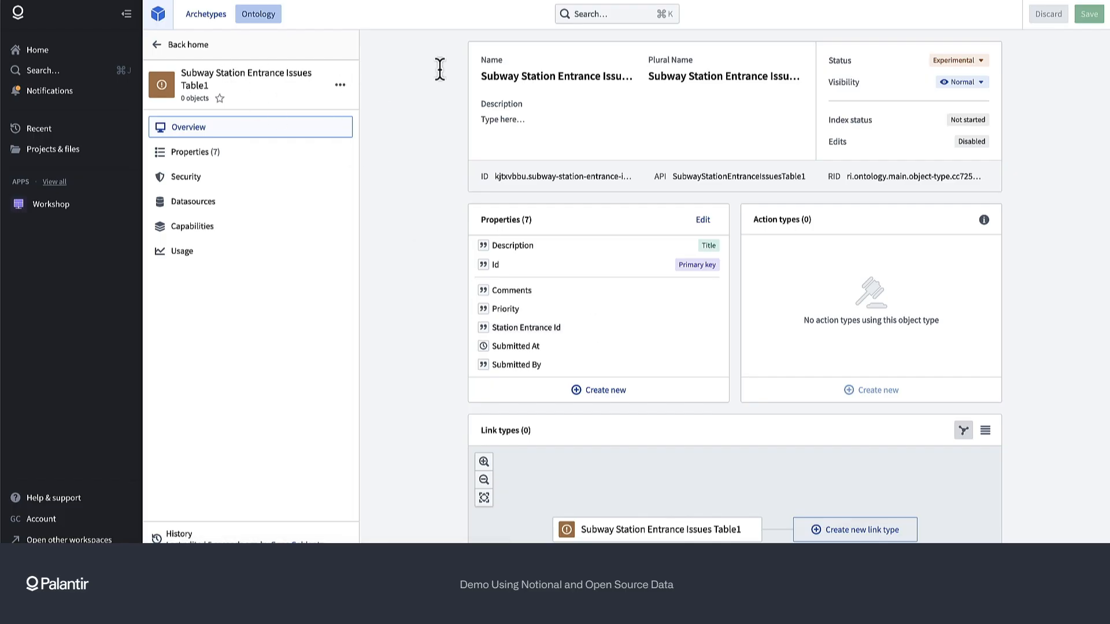
left_click(612, 86)
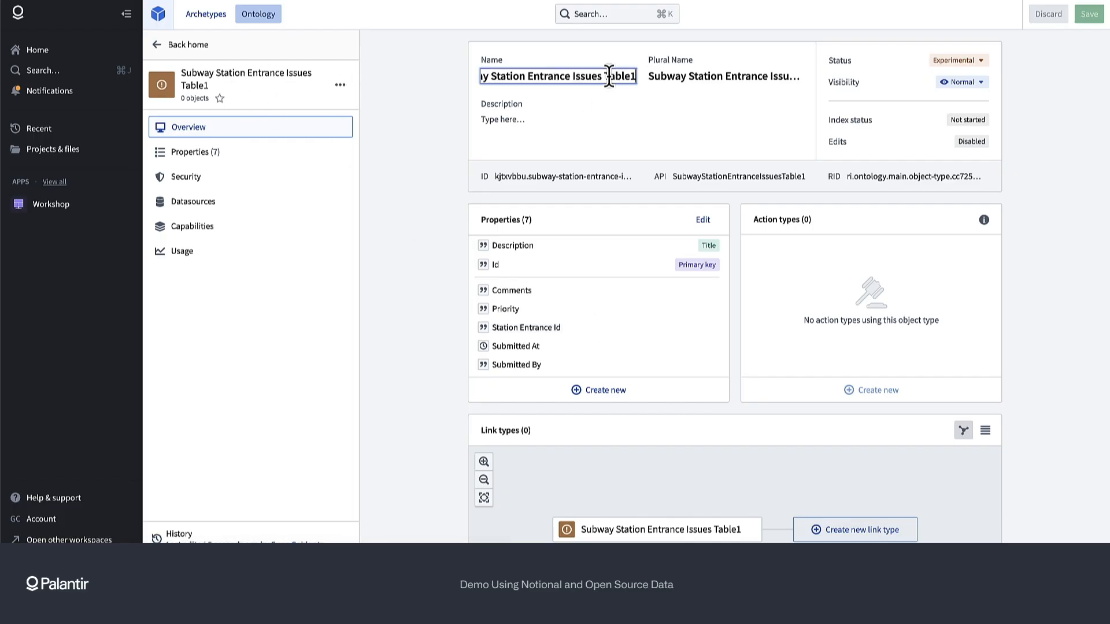
left_click_drag(605, 76, 669, 76)
key("BackSpace")
key("Return")
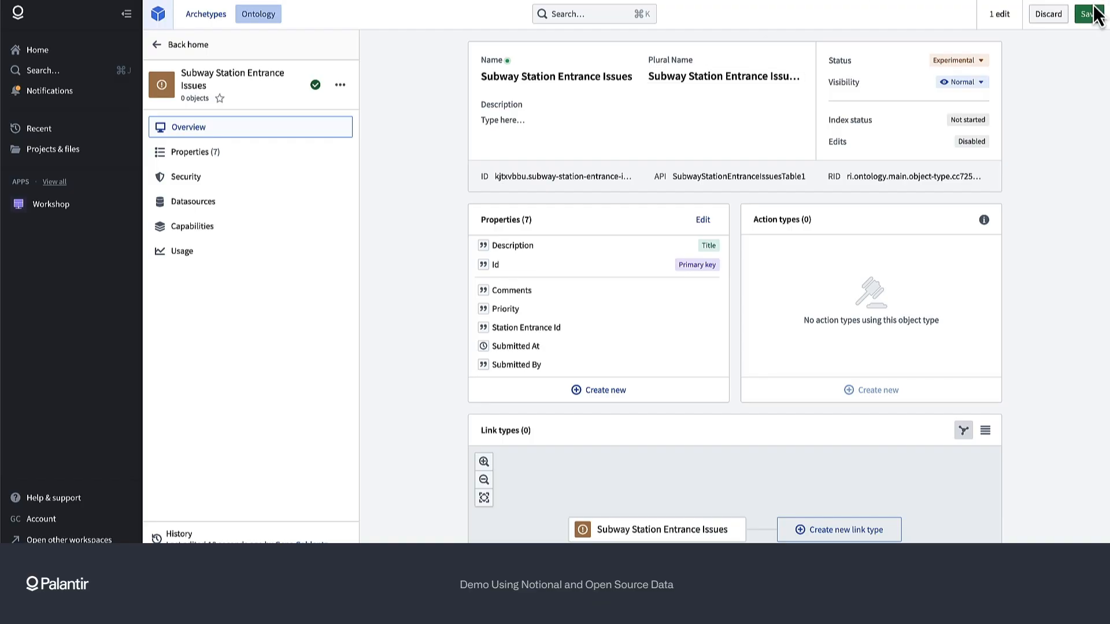
Step: Save the object type's new display name to the ontology and confirm the save
left_click(1091, 15)
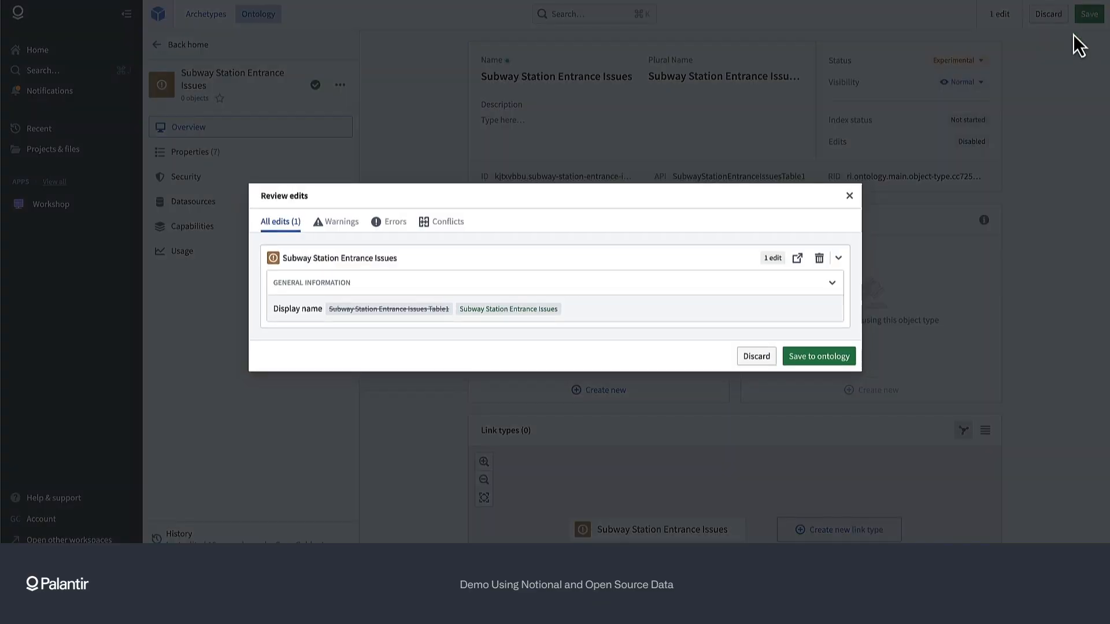
left_click(817, 357)
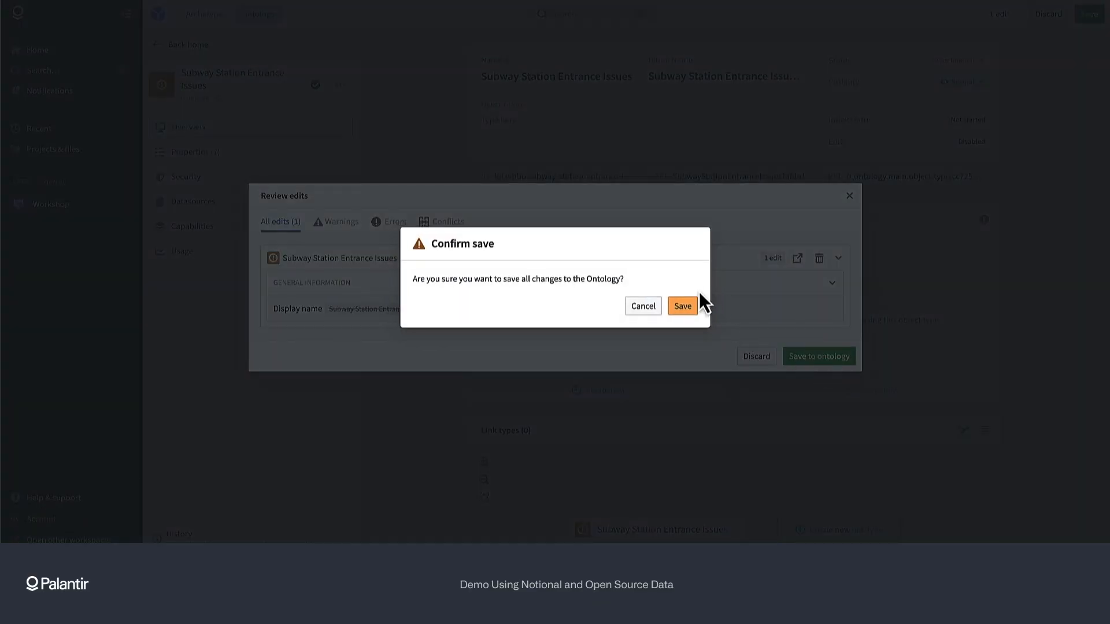
left_click(682, 306)
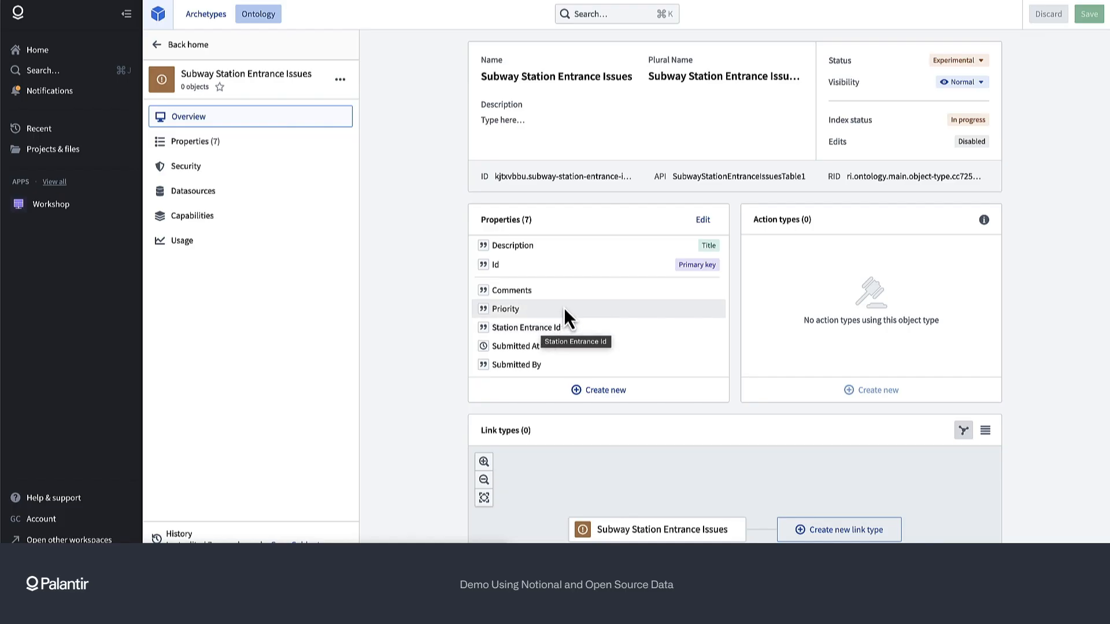
Step: Return to the ontology overview, open the list of link types and start a new link type
scroll(564, 308, "down", 1)
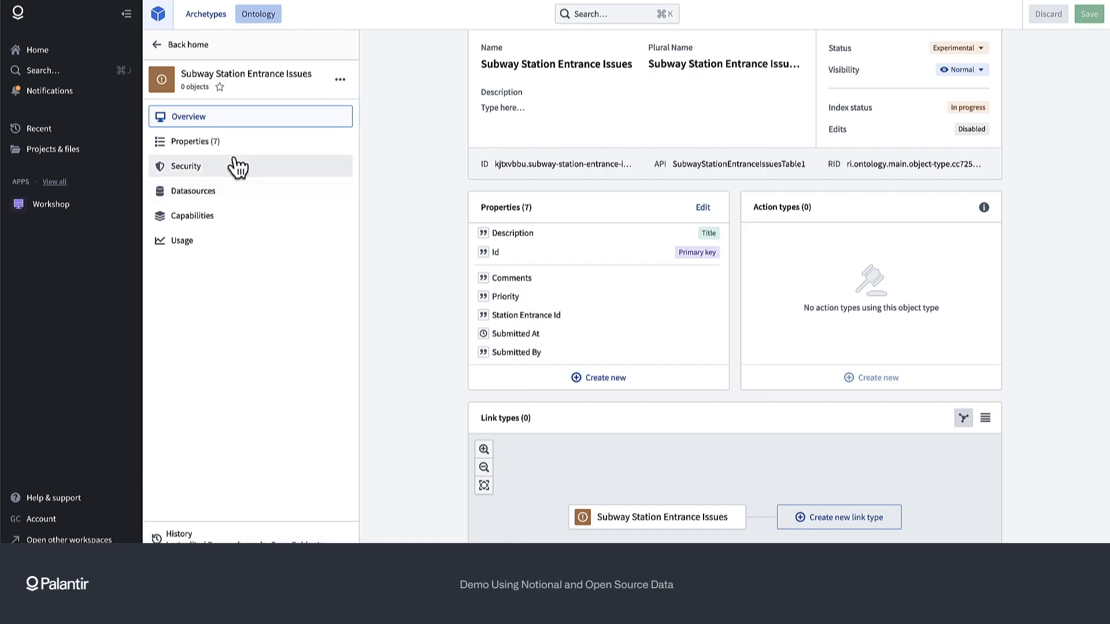
left_click(158, 43)
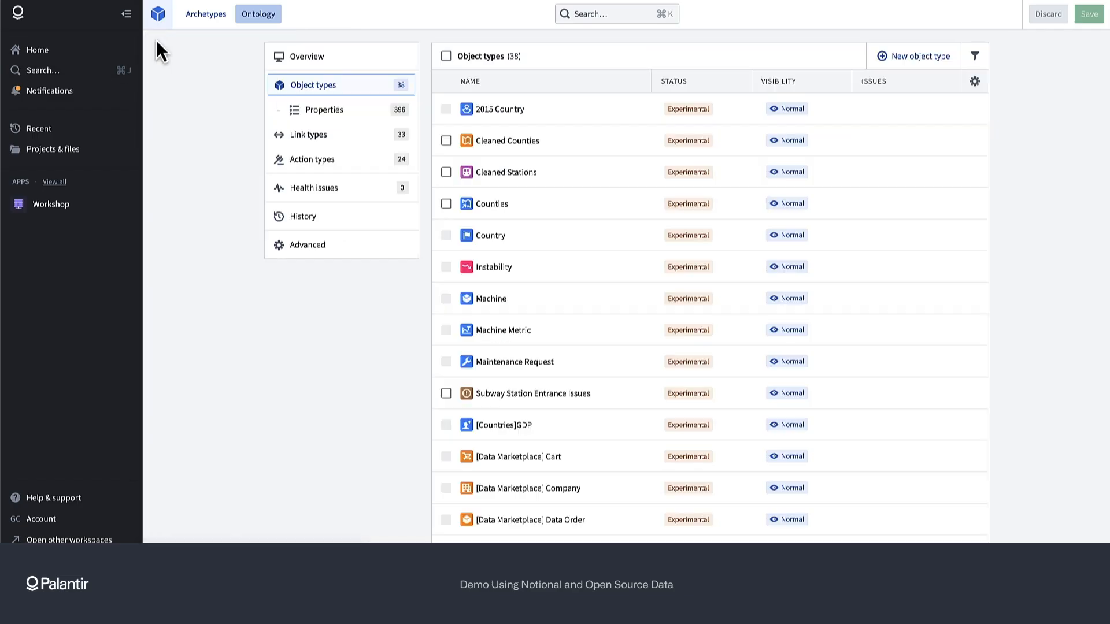
left_click(320, 138)
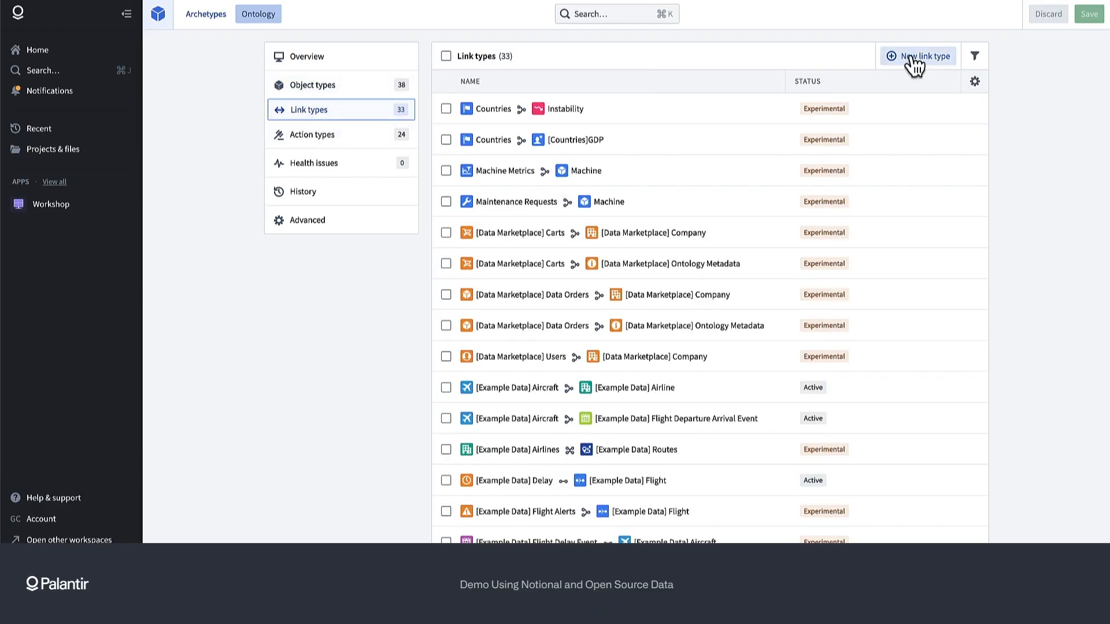
left_click(916, 59)
Step: Choose Subway Station Entrance Issues as the first object type of the new link
left_click(592, 144)
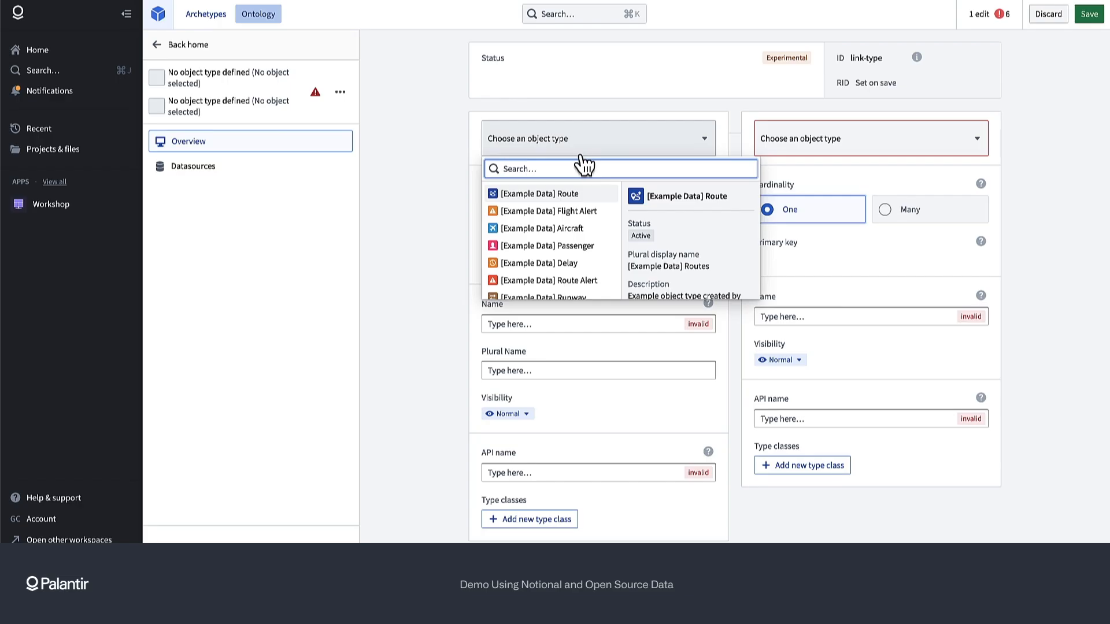
type("sub")
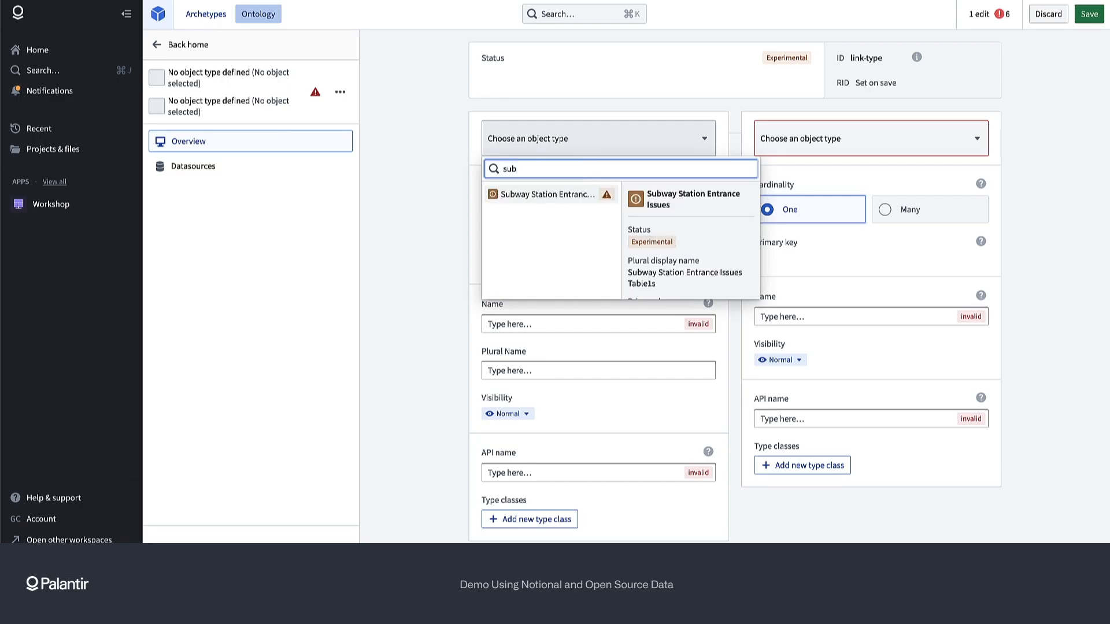
left_click(536, 195)
Step: Change the link's first object type to Cleaned Stations
left_click(593, 144)
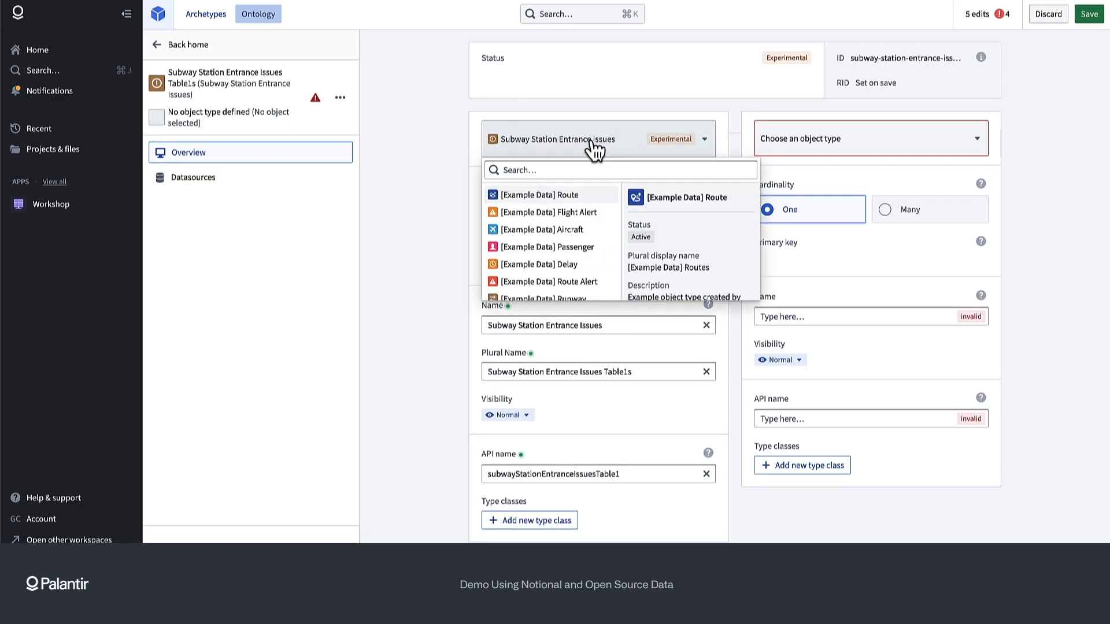
type("station entr")
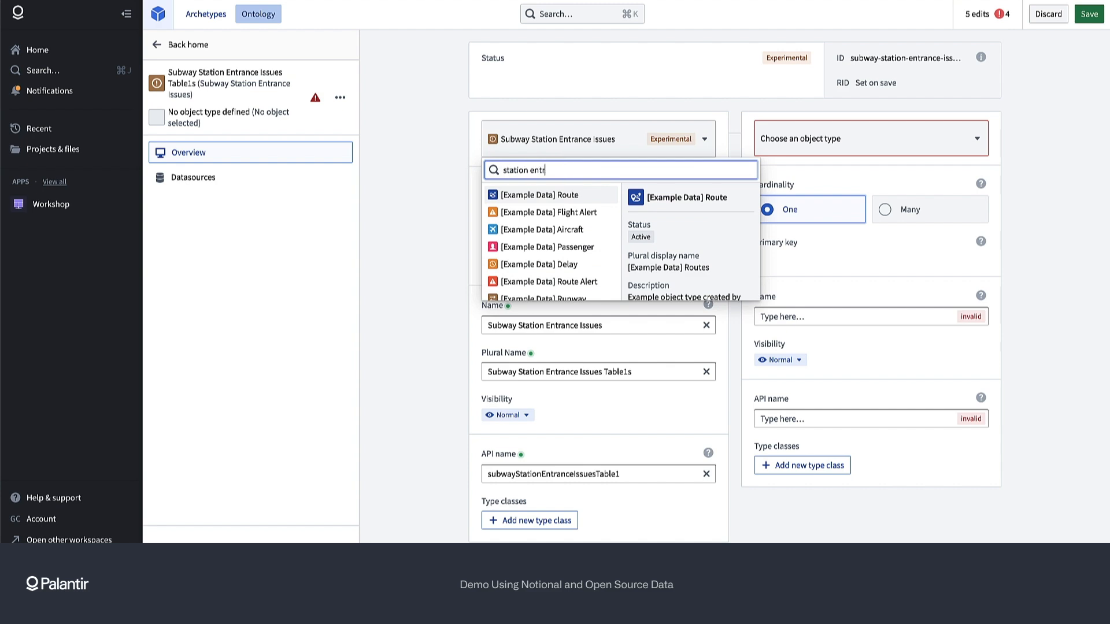
type("a")
key("BackSpace")
key("BackSpace")
key("BackSpace")
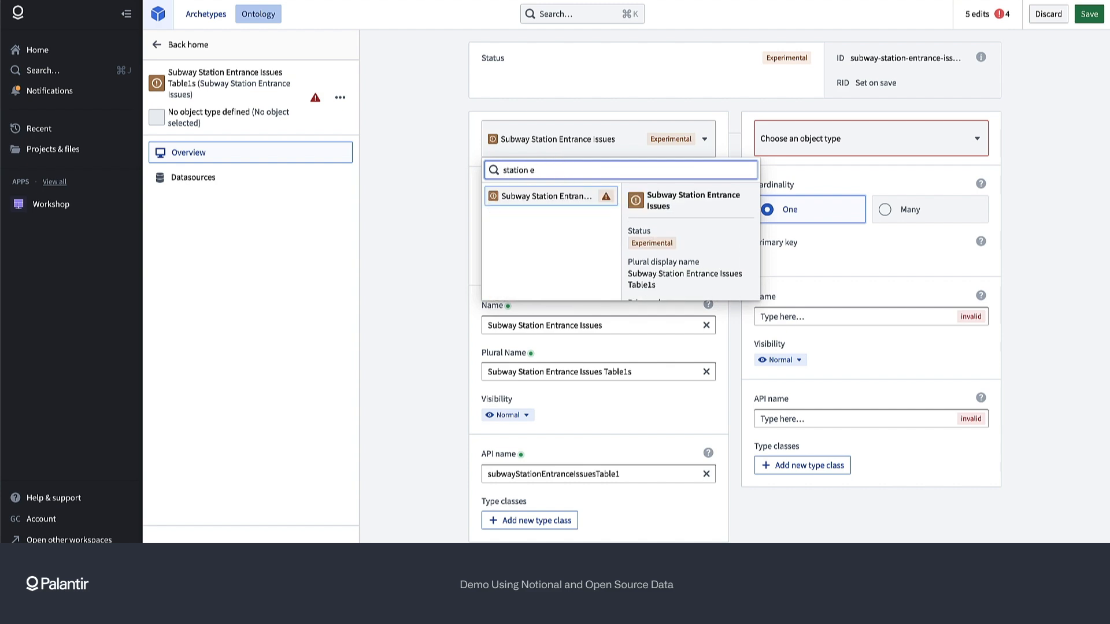
key("BackSpace")
key("BackSpace")
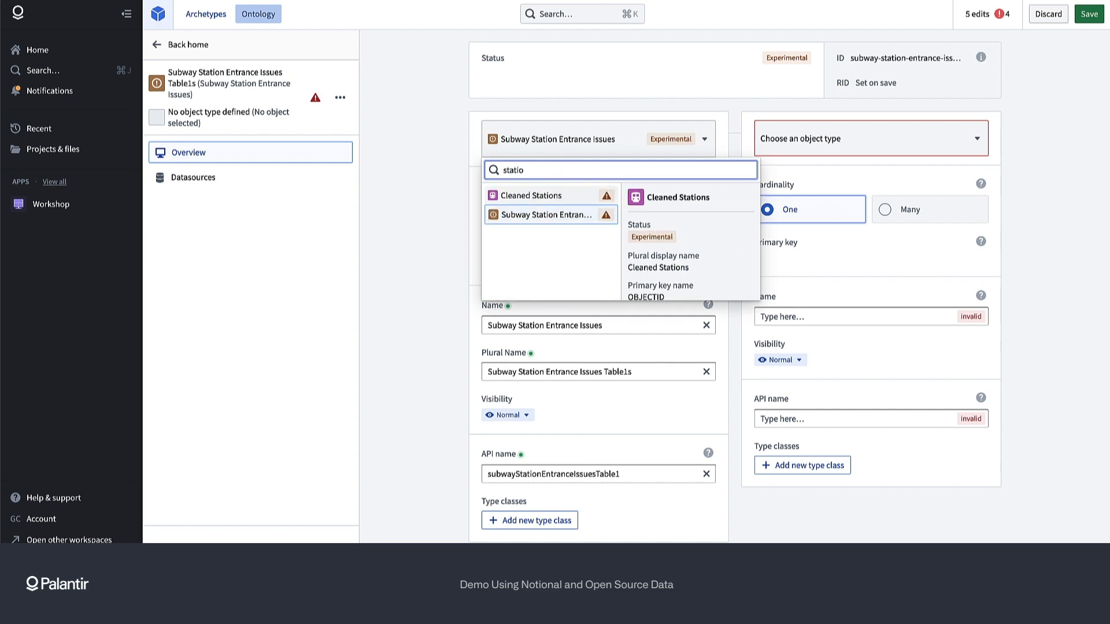
left_click(544, 197)
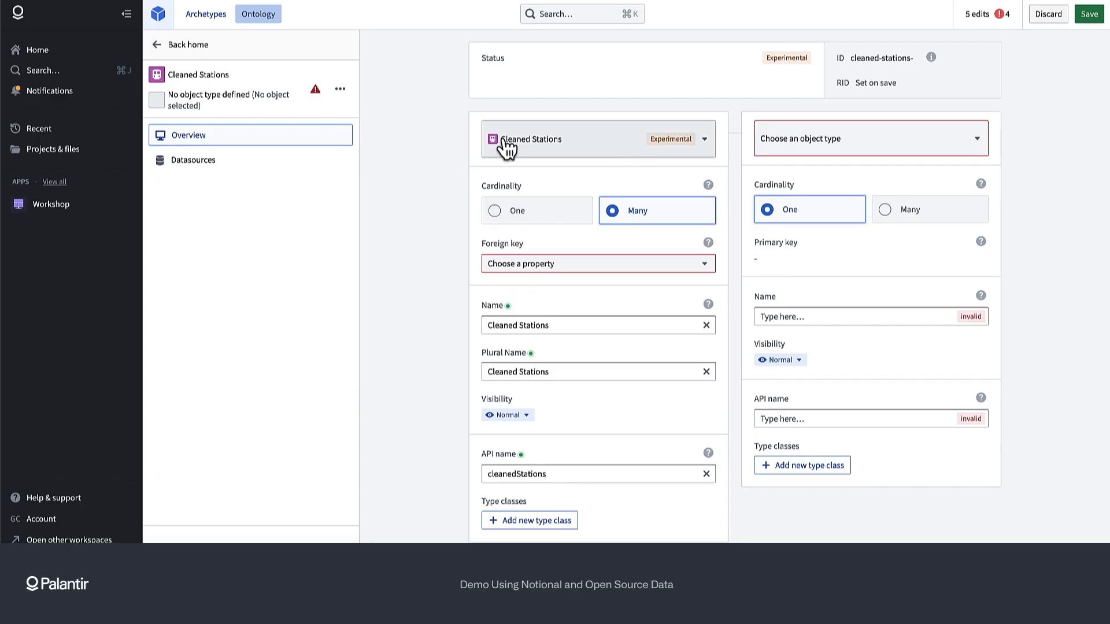
Step: Set the link's cardinality to One on the Cleaned Stations side and Many on the other side
left_click(540, 269)
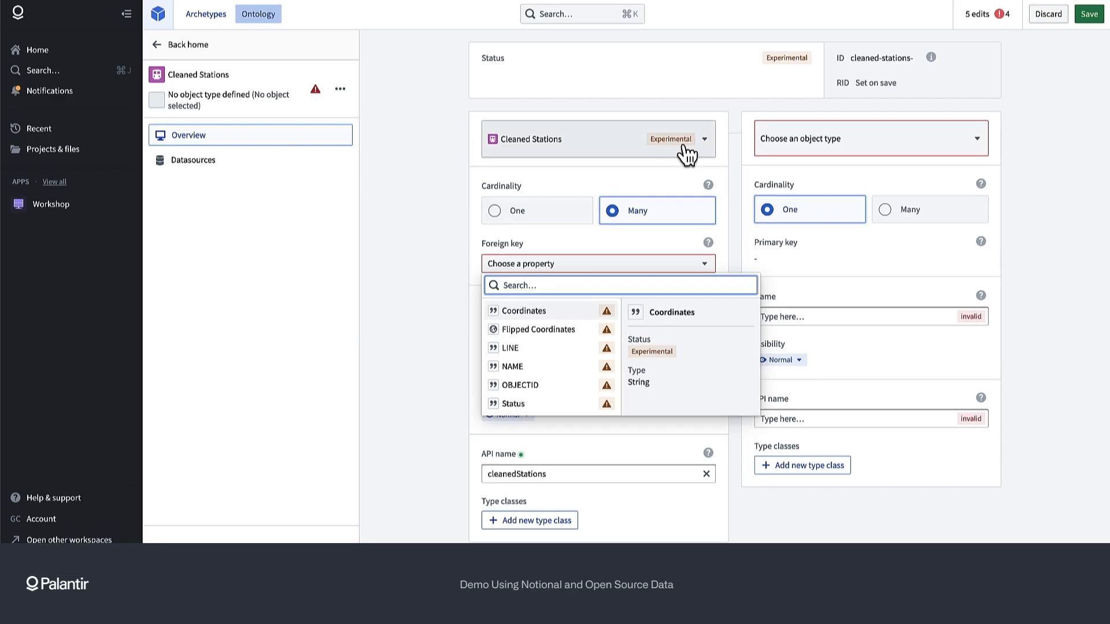
left_click(497, 214)
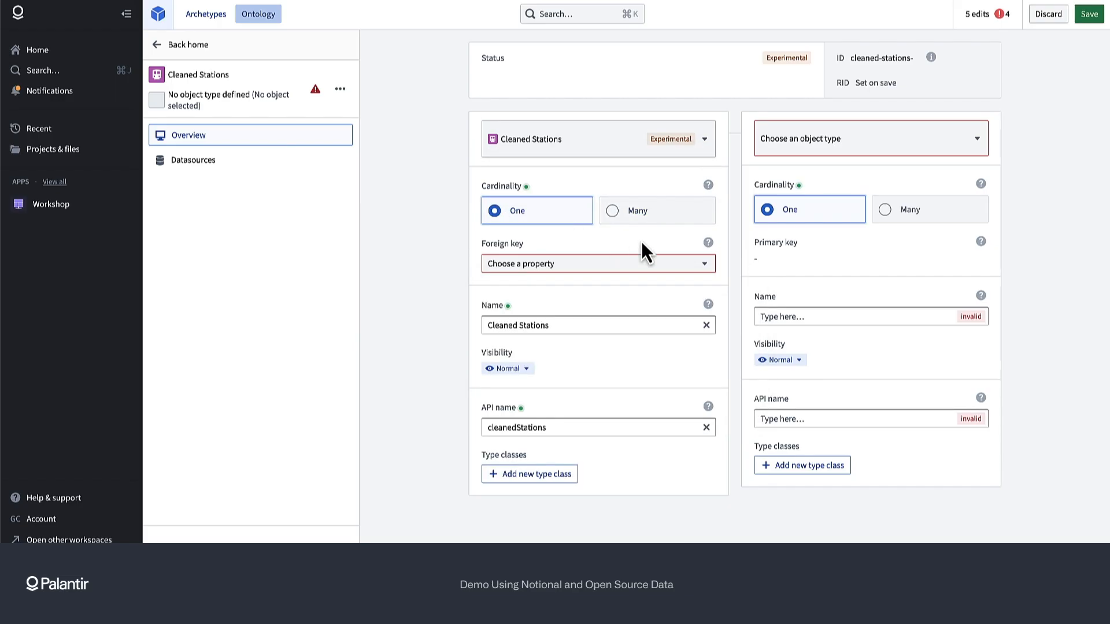
left_click(897, 222)
left_click(651, 317)
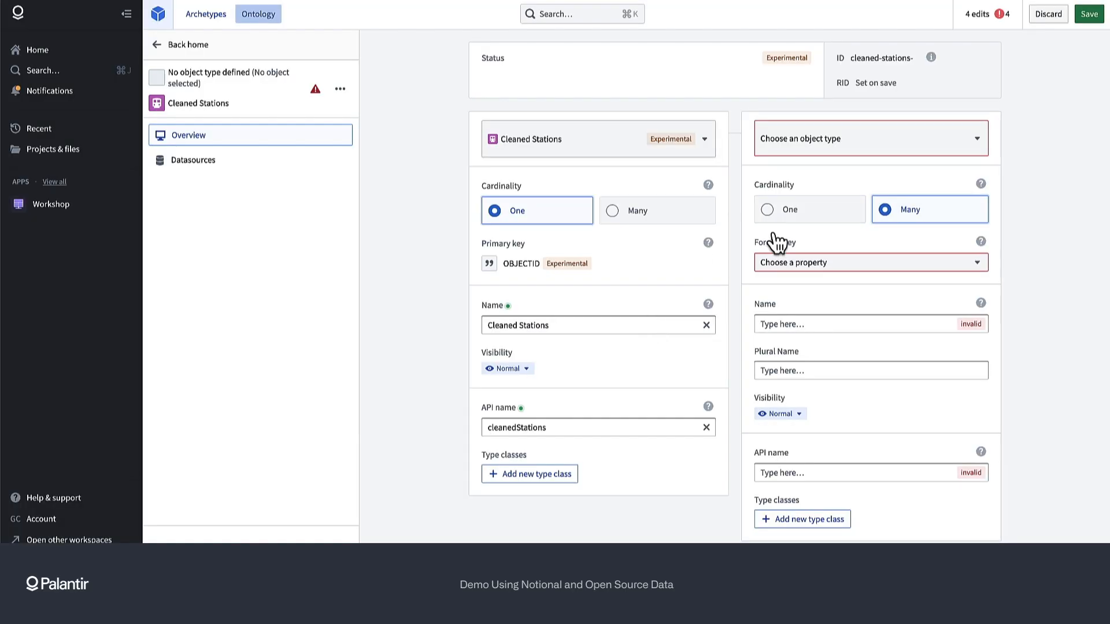
Step: Find Subway Station Entrance Issues and choose it as the link's second object type
left_click(905, 142)
type("issues")
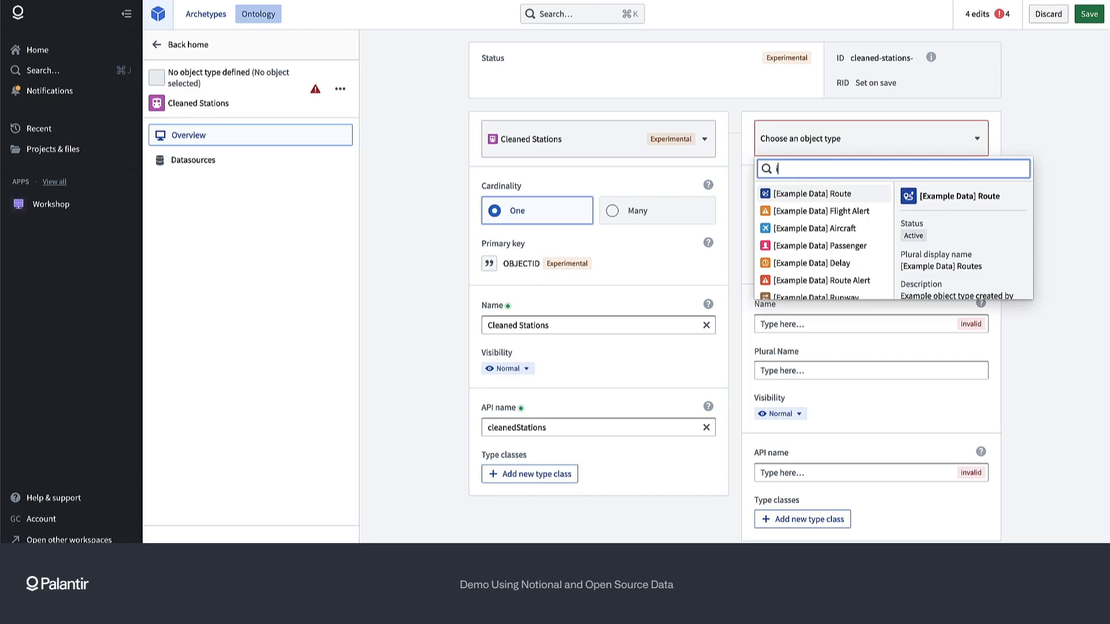
left_click(818, 197)
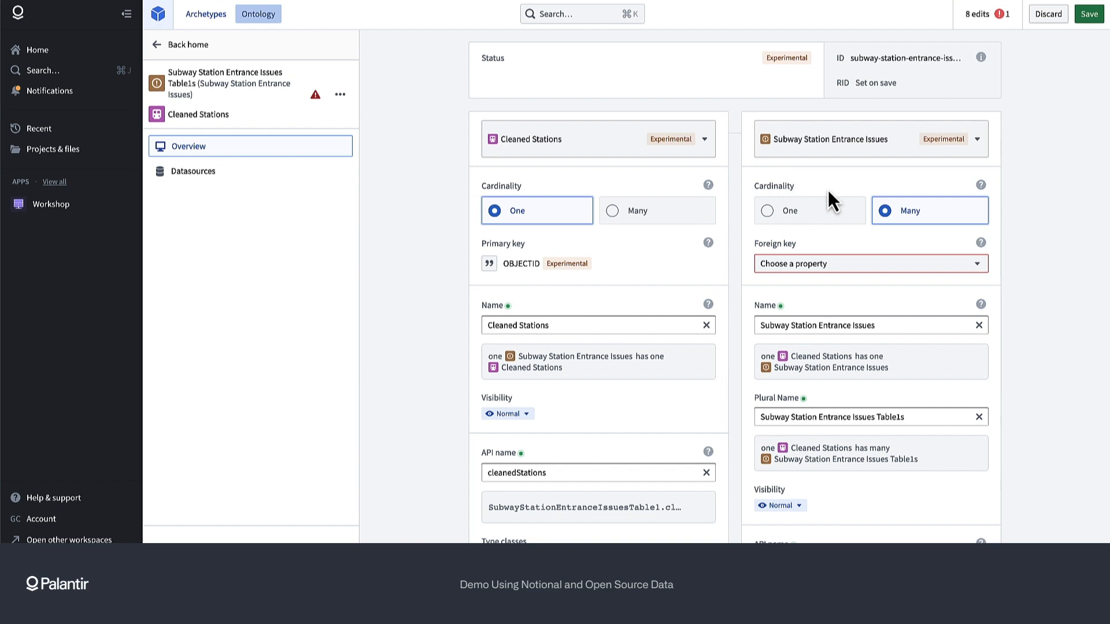
Step: Choose Station Entrance Id as the link's foreign key and save all edits to the ontology
left_click(906, 270)
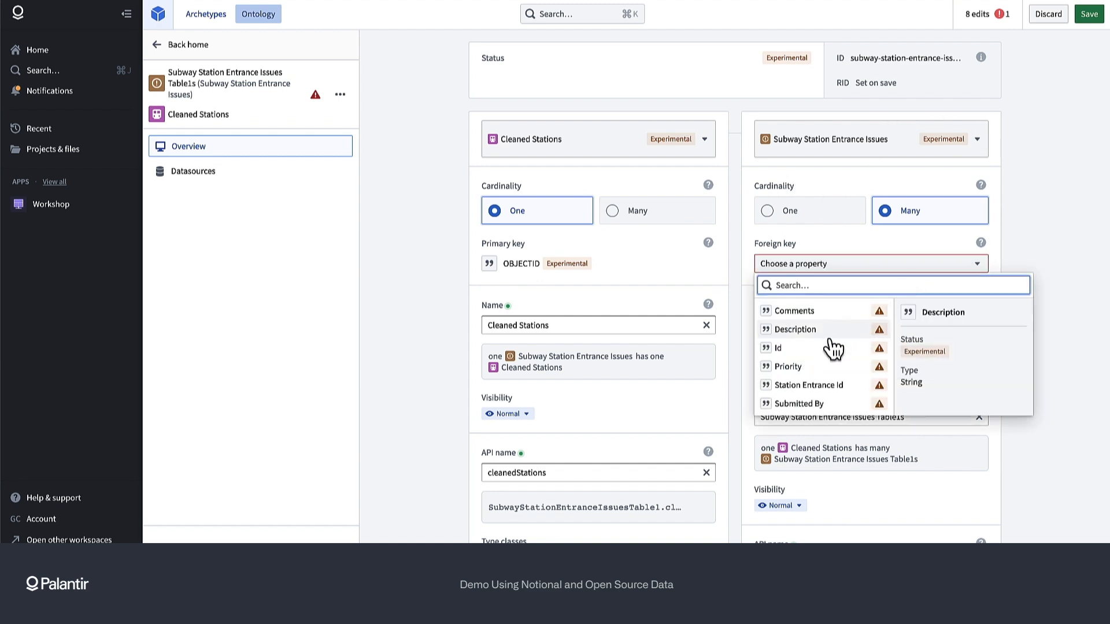
left_click(814, 393)
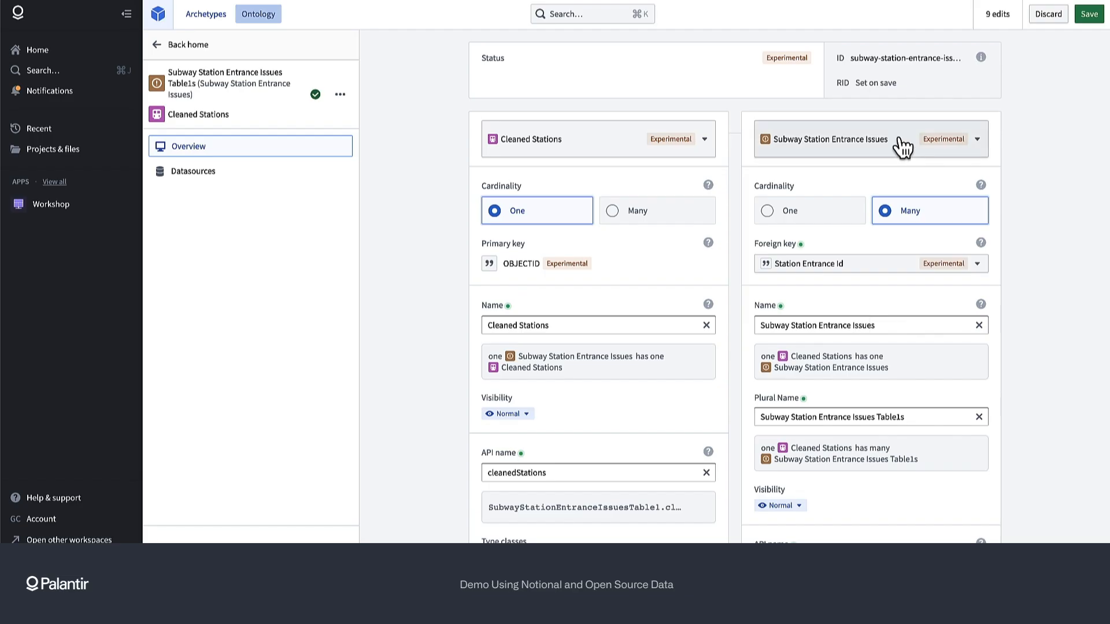
left_click(1089, 14)
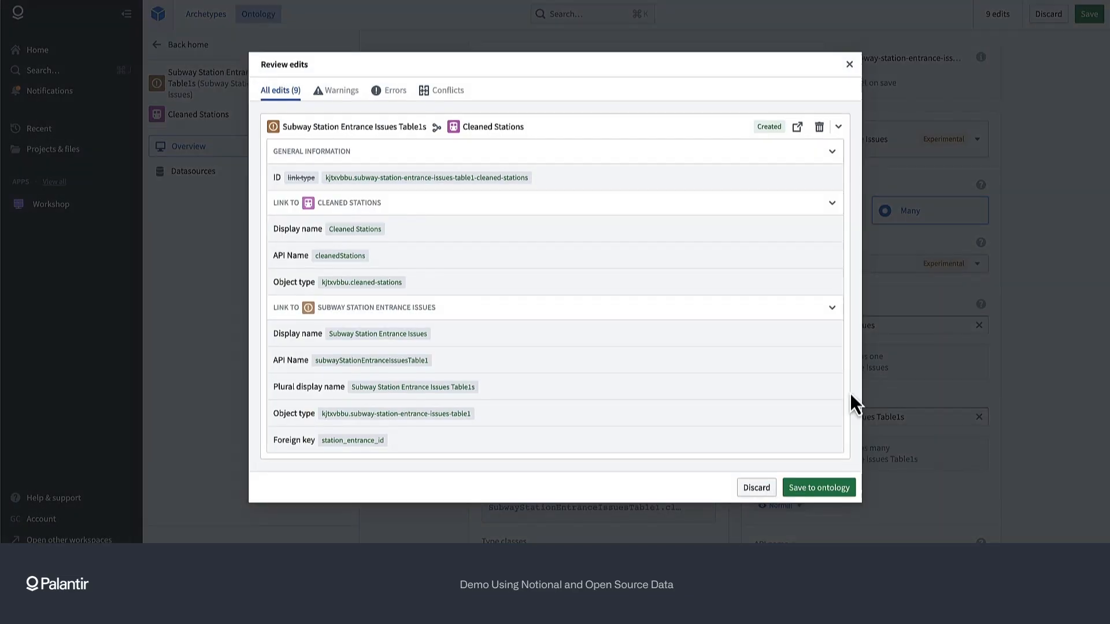
left_click(805, 493)
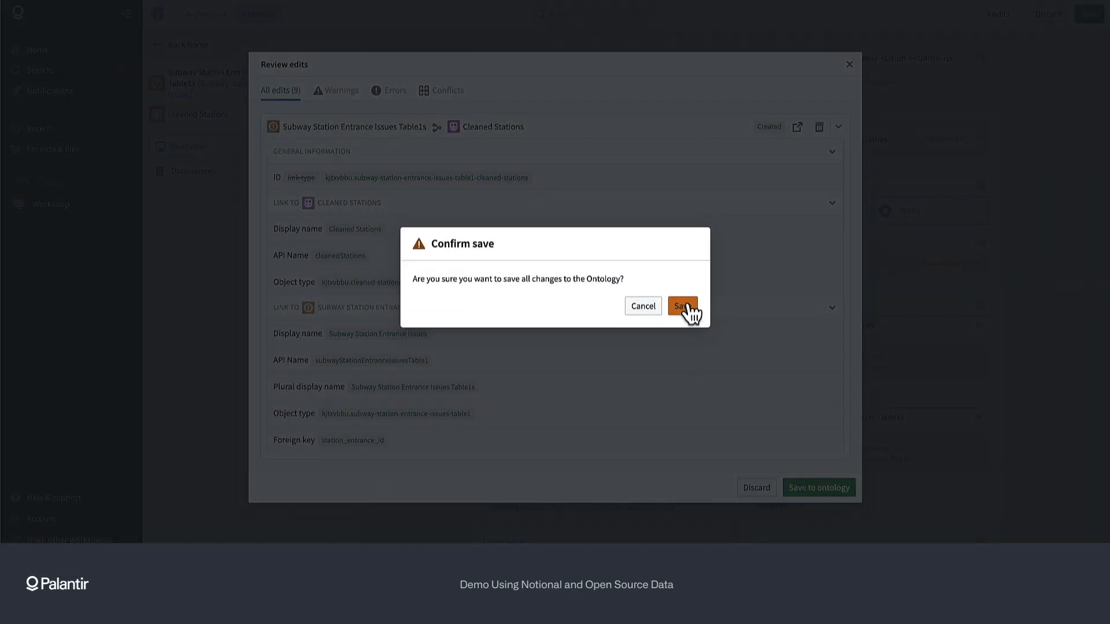
left_click(687, 306)
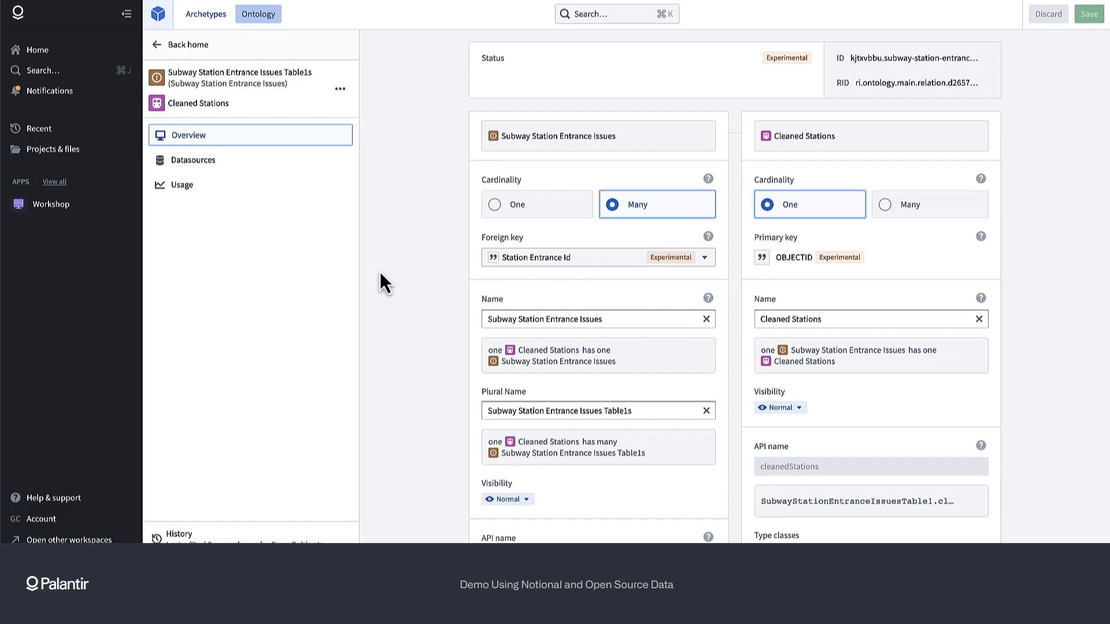
Step: Open Workshop in a new browser tab and start a new module named Subway Station Issues Manager
right_click(67, 207)
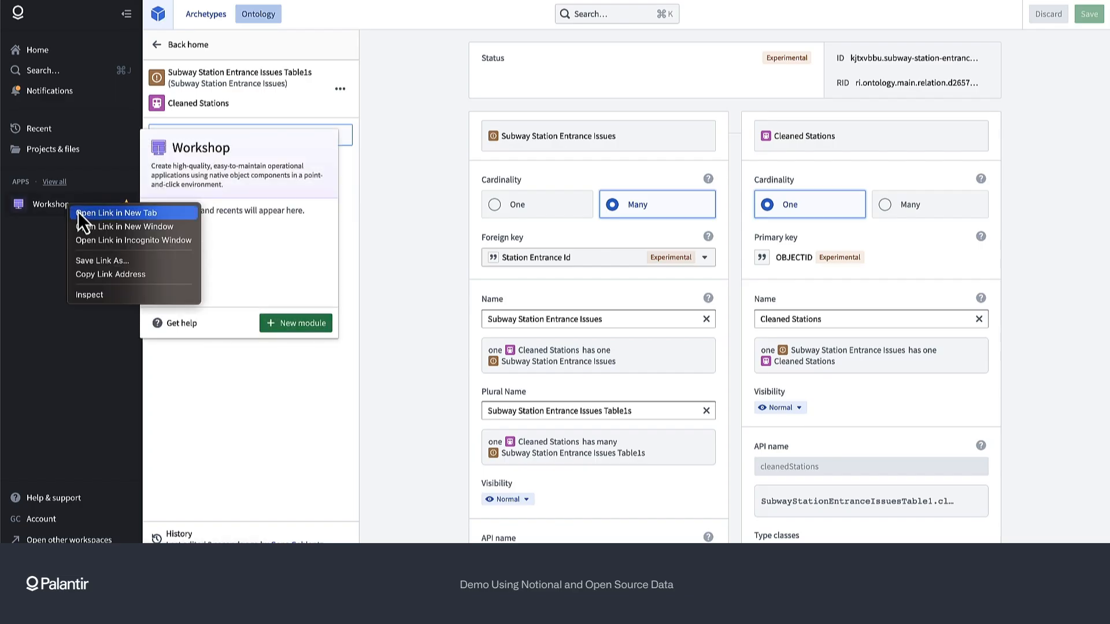
left_click(78, 214)
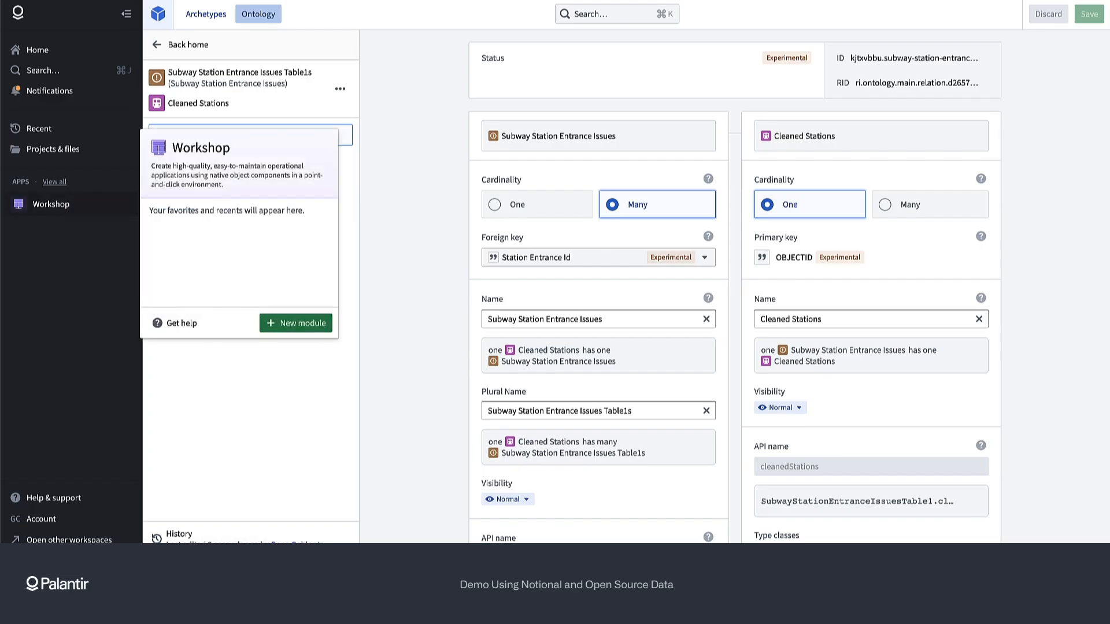
key("ctrl+Tab")
left_click(821, 434)
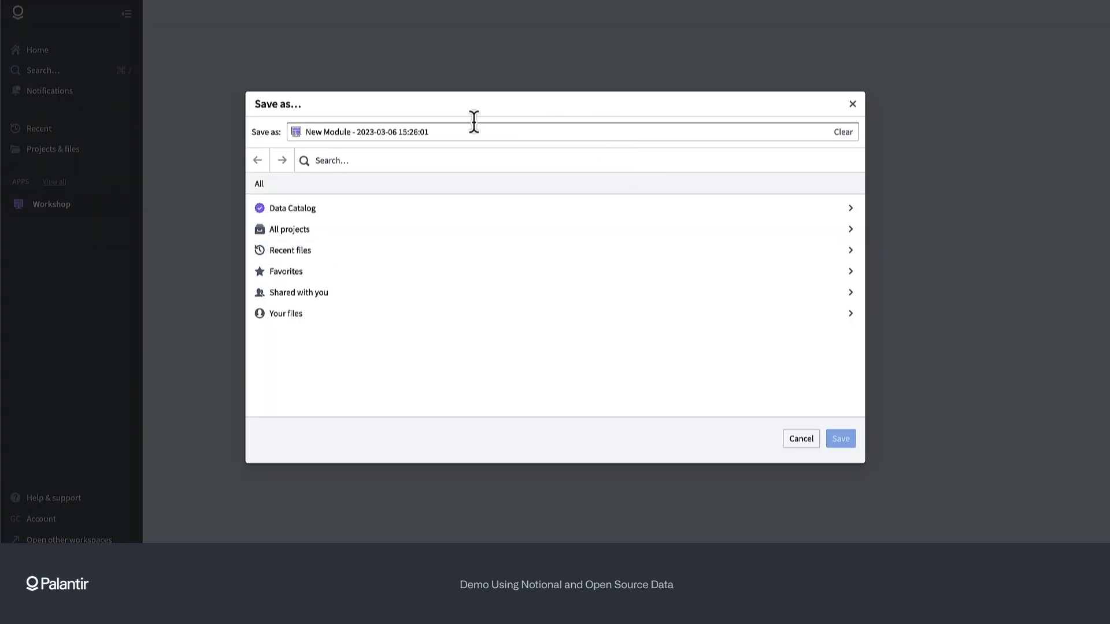
left_click(475, 125)
type("Subw")
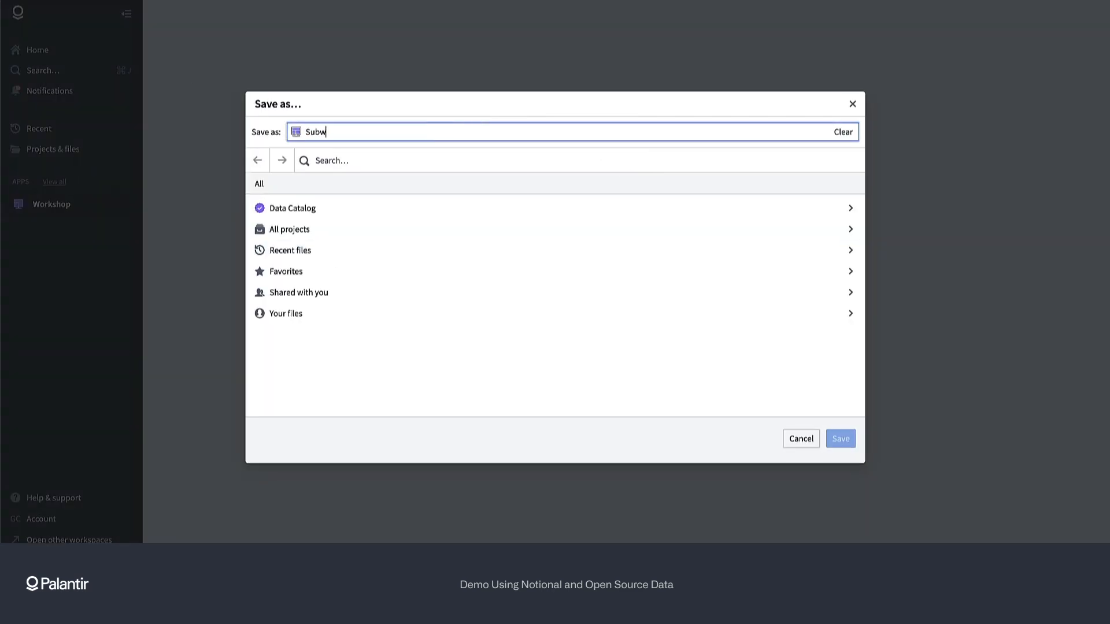
type("ay Station Issues Manager")
Step: Search all projects for "subway" and save the module in the Subway Station Issues Manager project
left_click(306, 255)
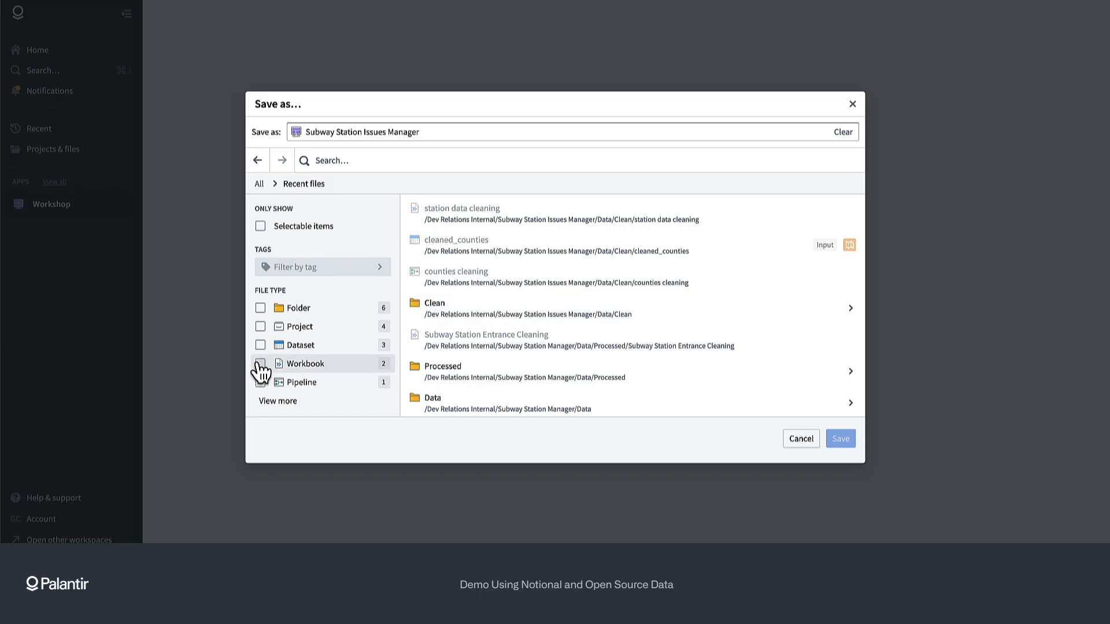
left_click(259, 183)
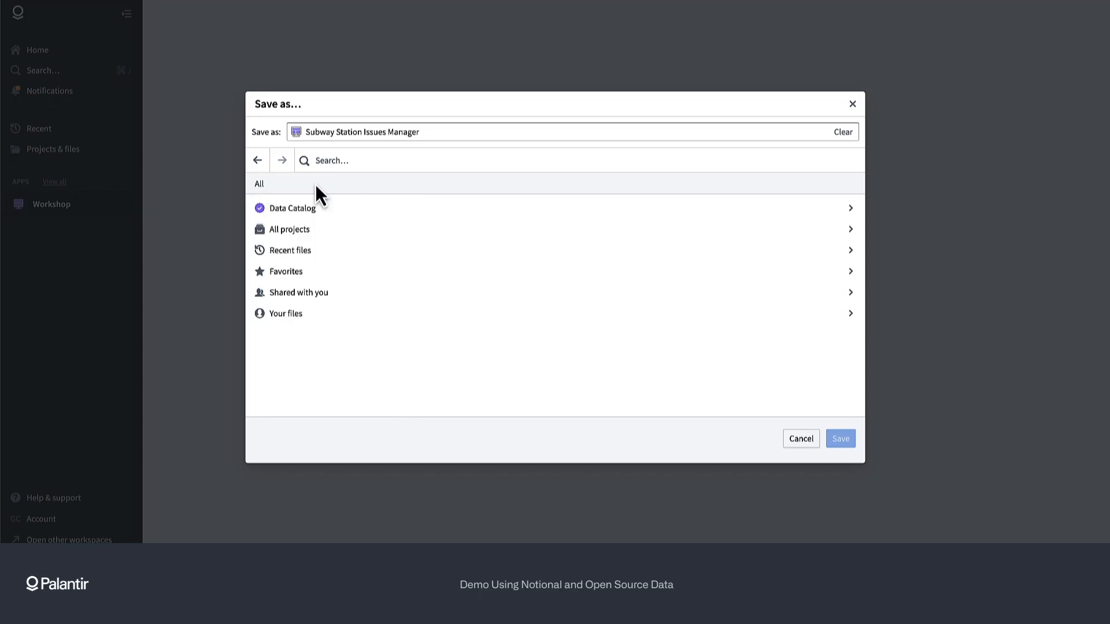
left_click(320, 230)
left_click(463, 160)
type("subway")
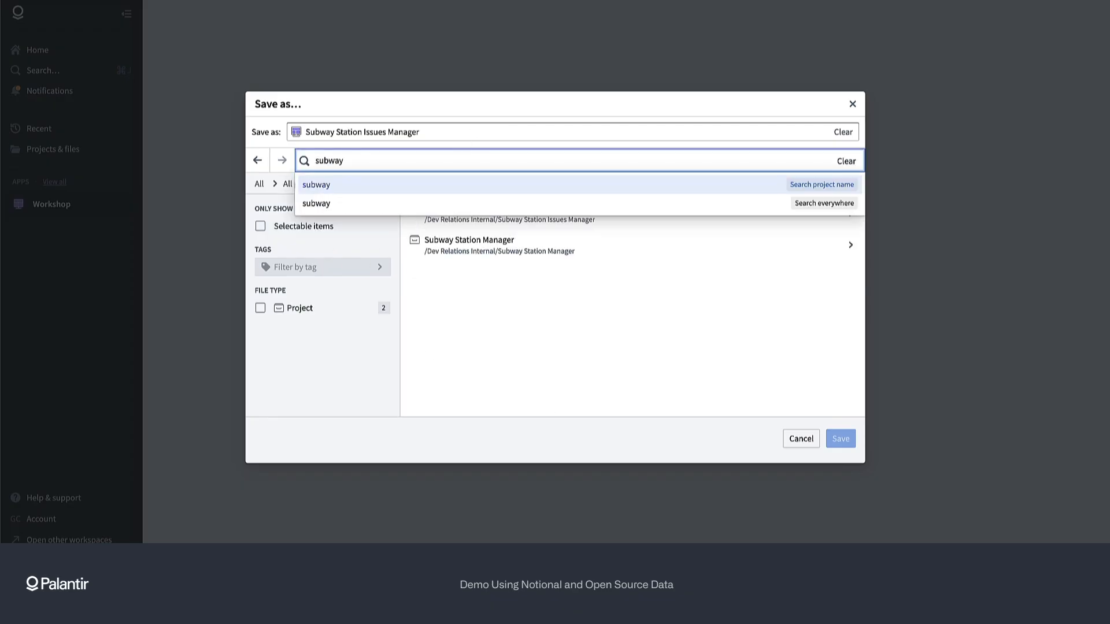
left_click(644, 215)
left_click(542, 213)
left_click(841, 439)
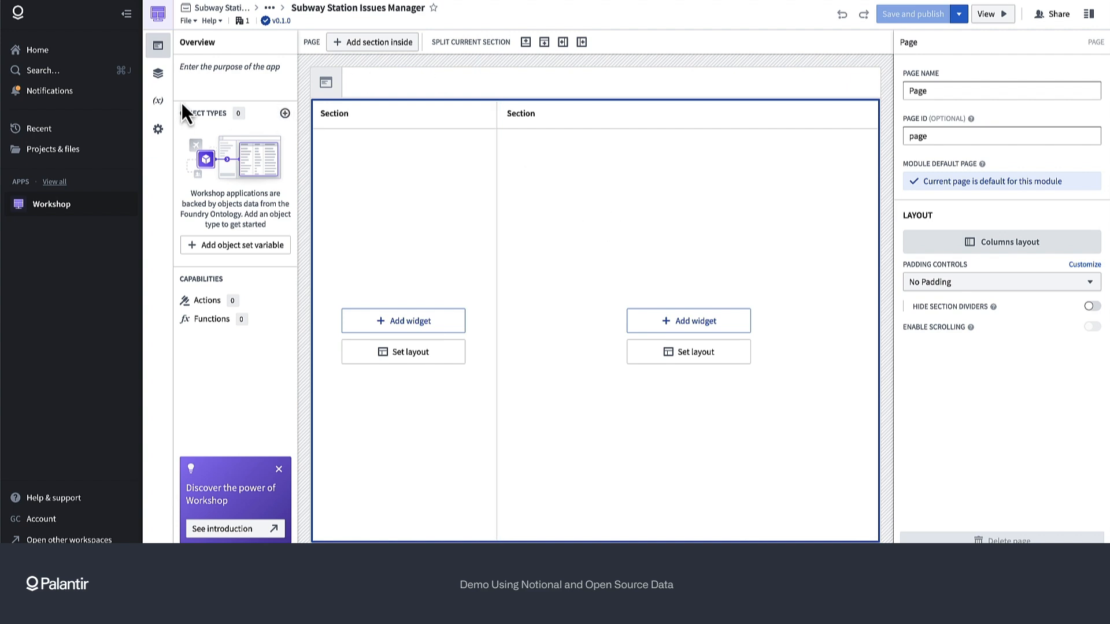
Step: Set the module's theme to Dark and change its header icon to Train
left_click(158, 129)
left_click(267, 119)
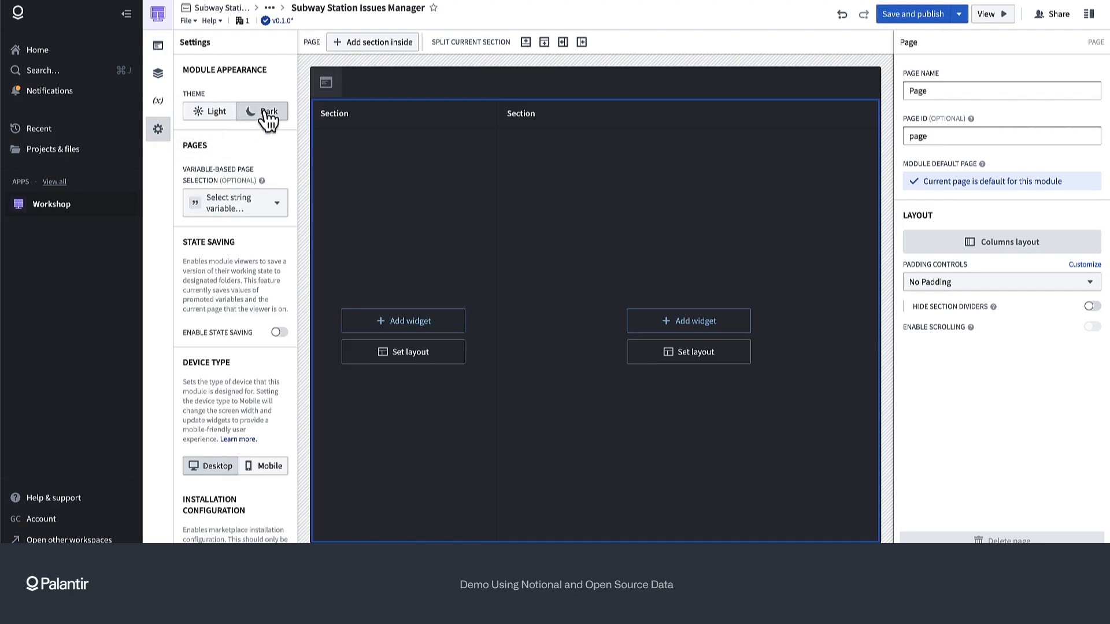
left_click(327, 88)
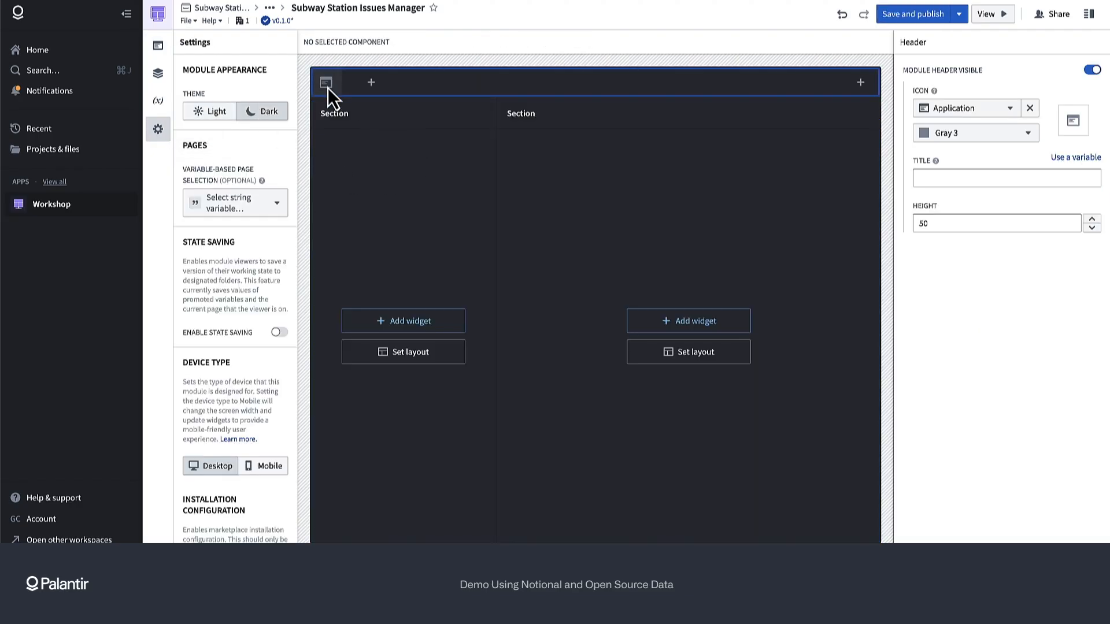
left_click(966, 109)
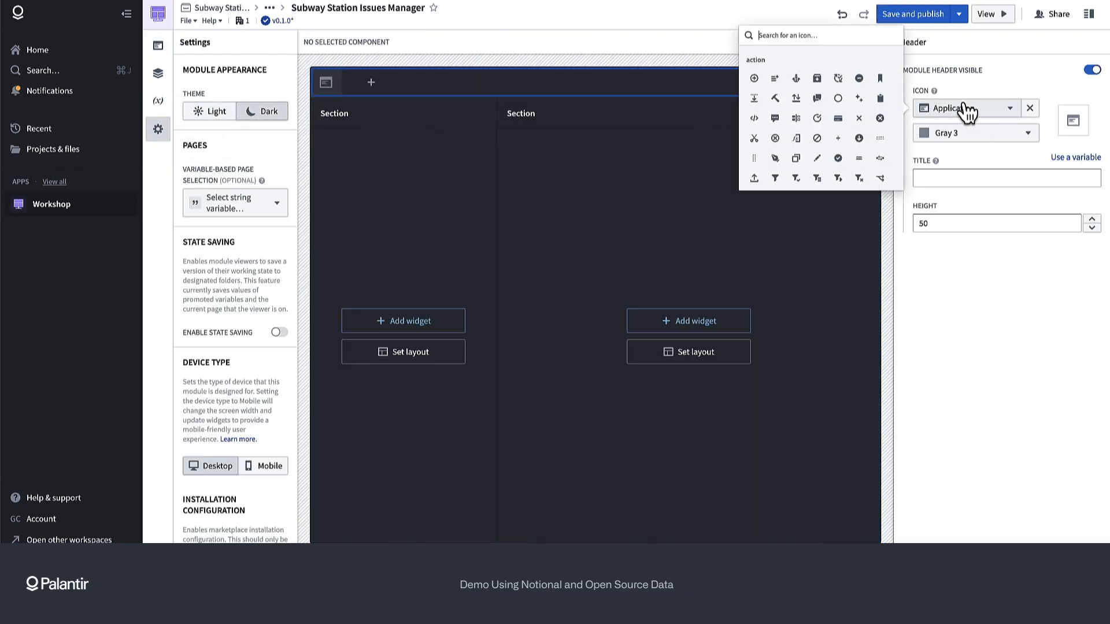
type("su")
key("BackSpace")
key("BackSpace")
type("train")
left_click(717, 73)
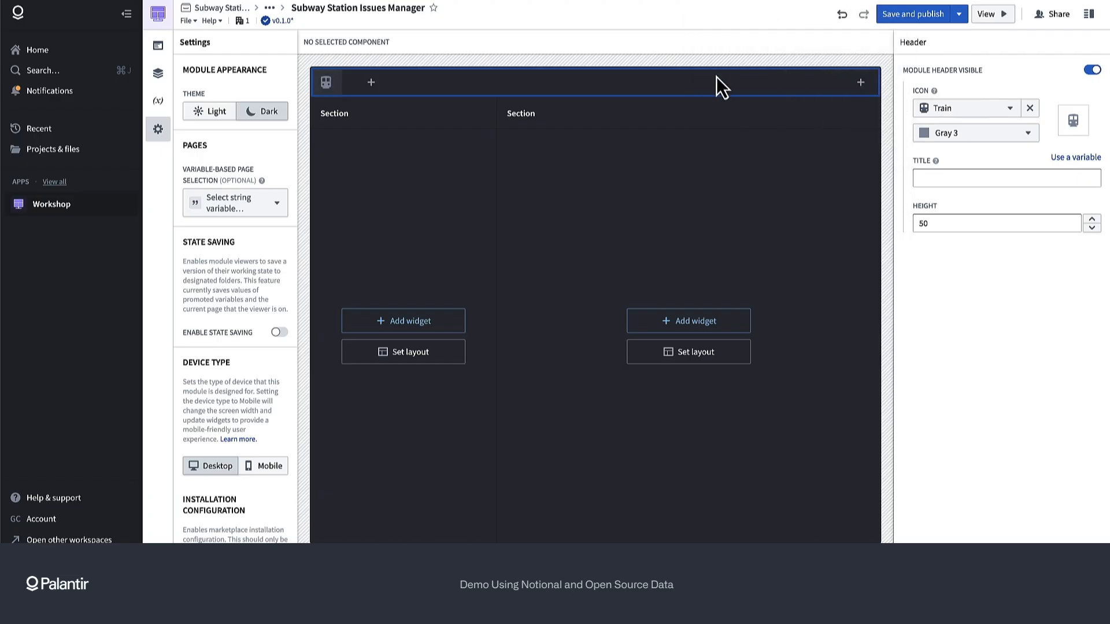
Step: Title the wider page section Issues Map
left_click(770, 263)
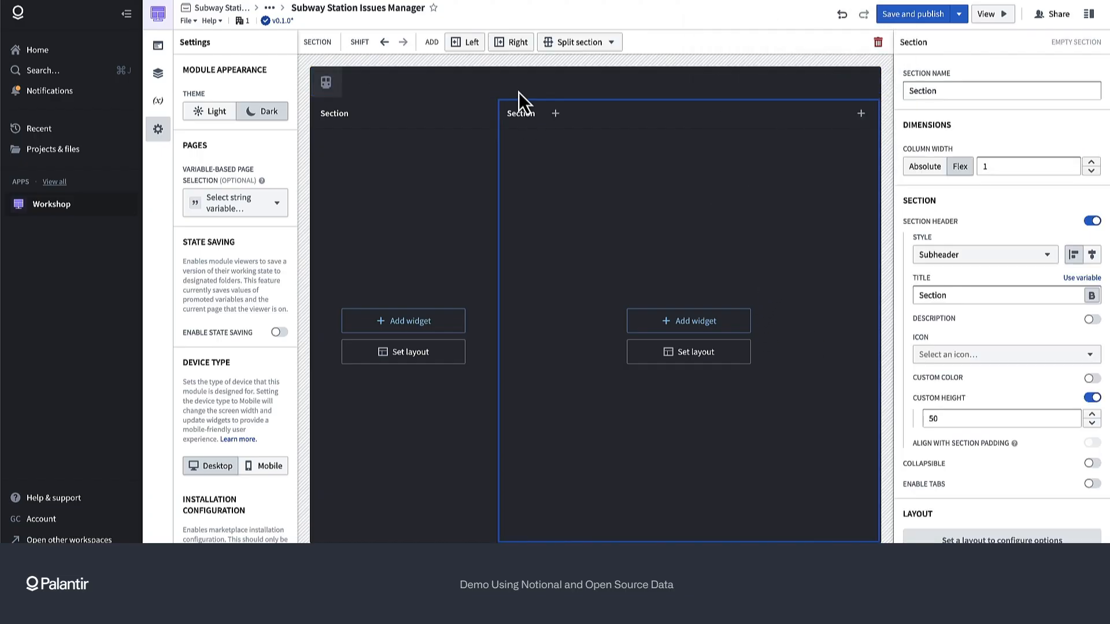
left_click(522, 113)
double_click(522, 113)
type("Ma")
key("BackSpace")
key("BackSpace")
type("Issues Map")
key("Return")
Step: Title the narrower page section Filters
left_click(335, 113)
type("Filters")
key("Return")
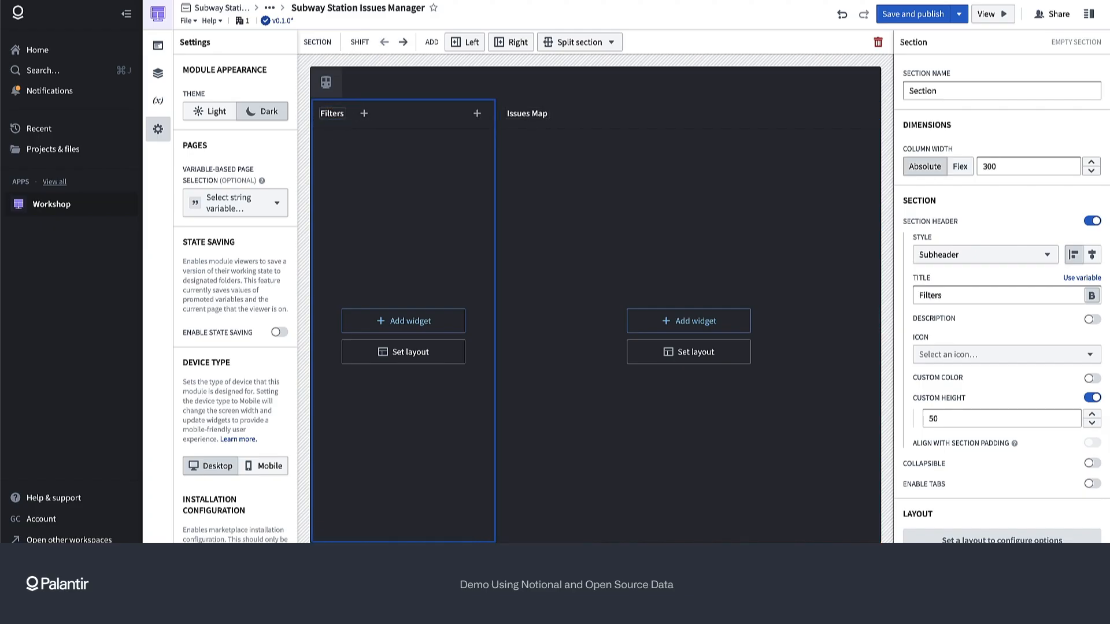
Step: Add a Map widget to the Issues Map section
left_click(703, 329)
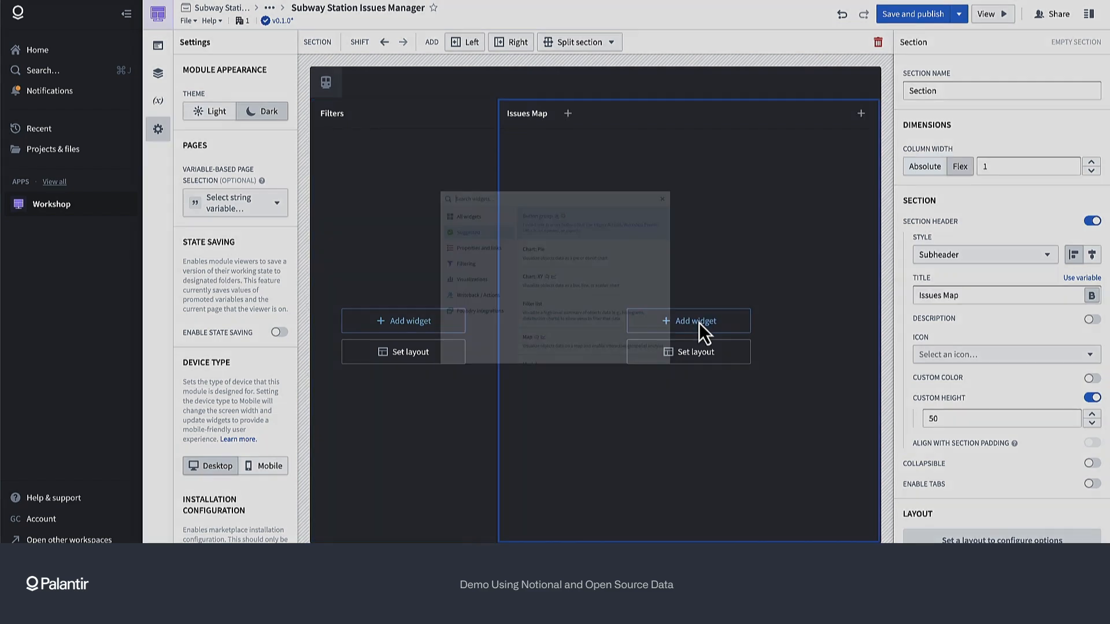
type("map")
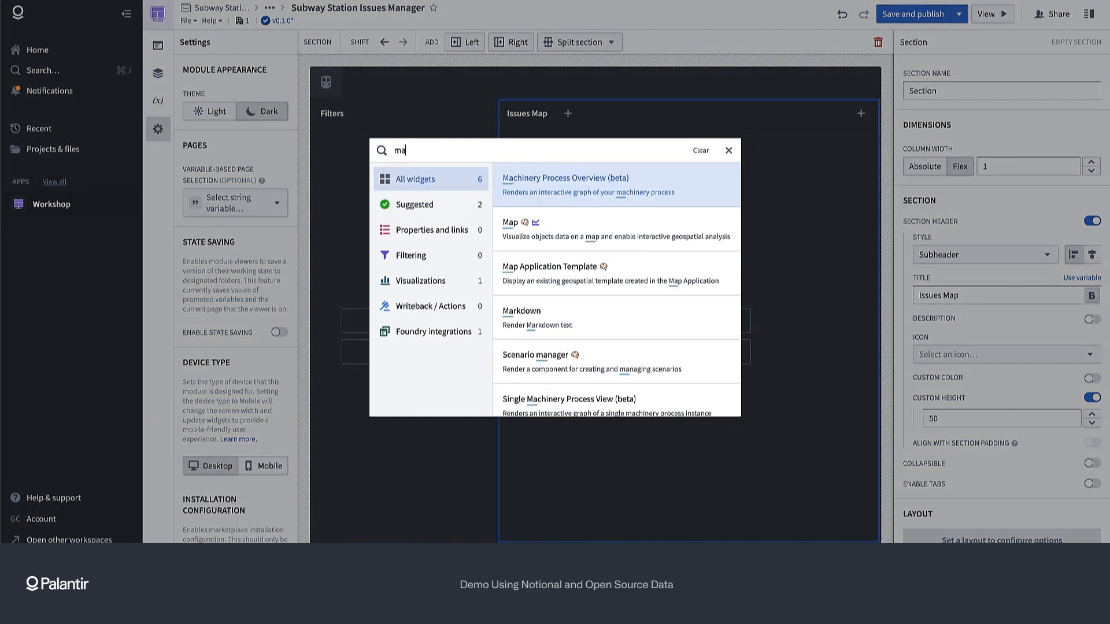
left_click(614, 179)
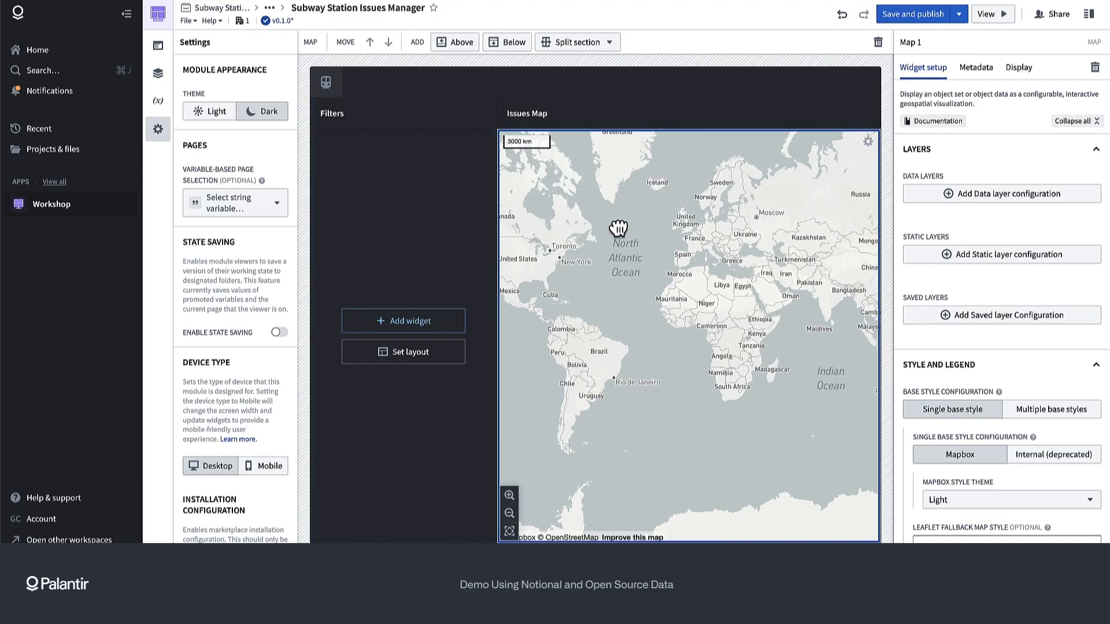
left_click_drag(615, 231, 612, 210)
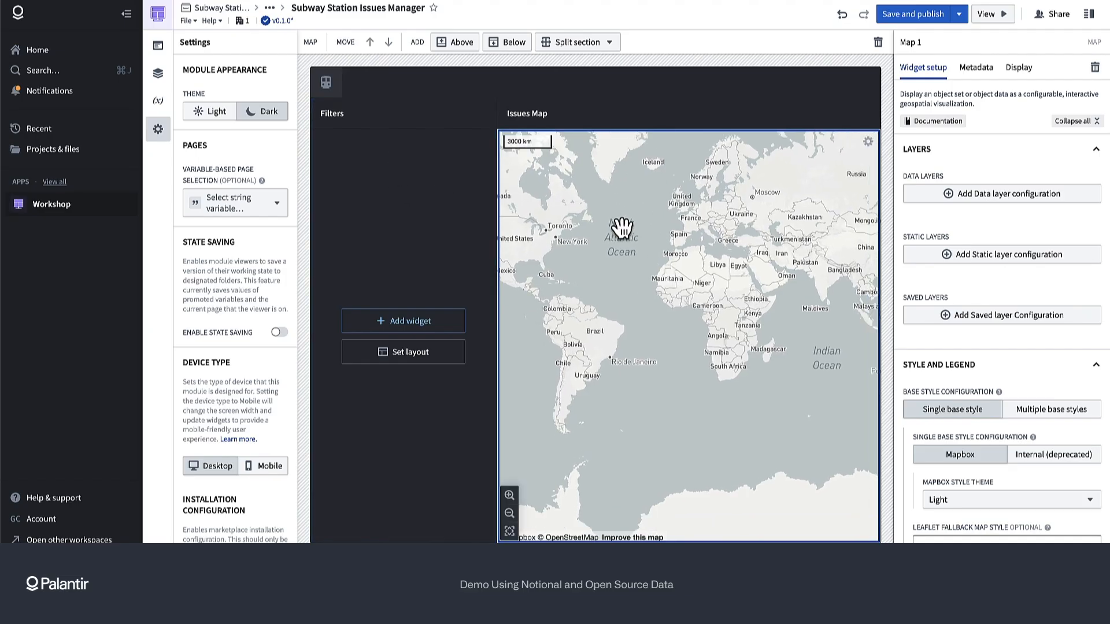
Step: Create an object set variable of the Object set definition type and name it "filtered subway stations"
left_click(160, 102)
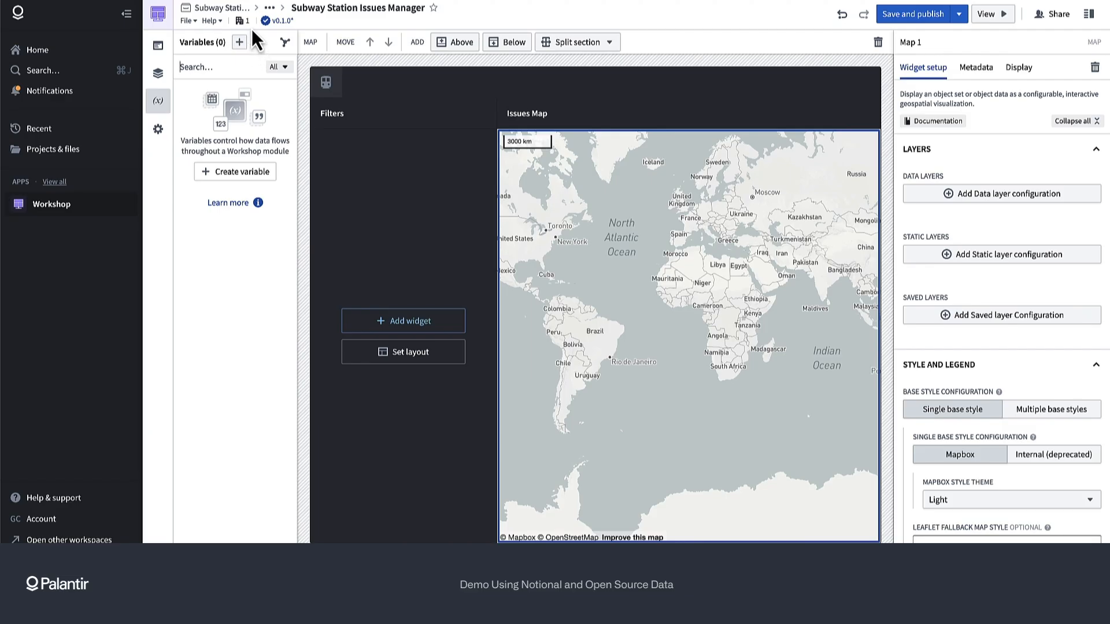
left_click(242, 172)
mouse_move(349, 306)
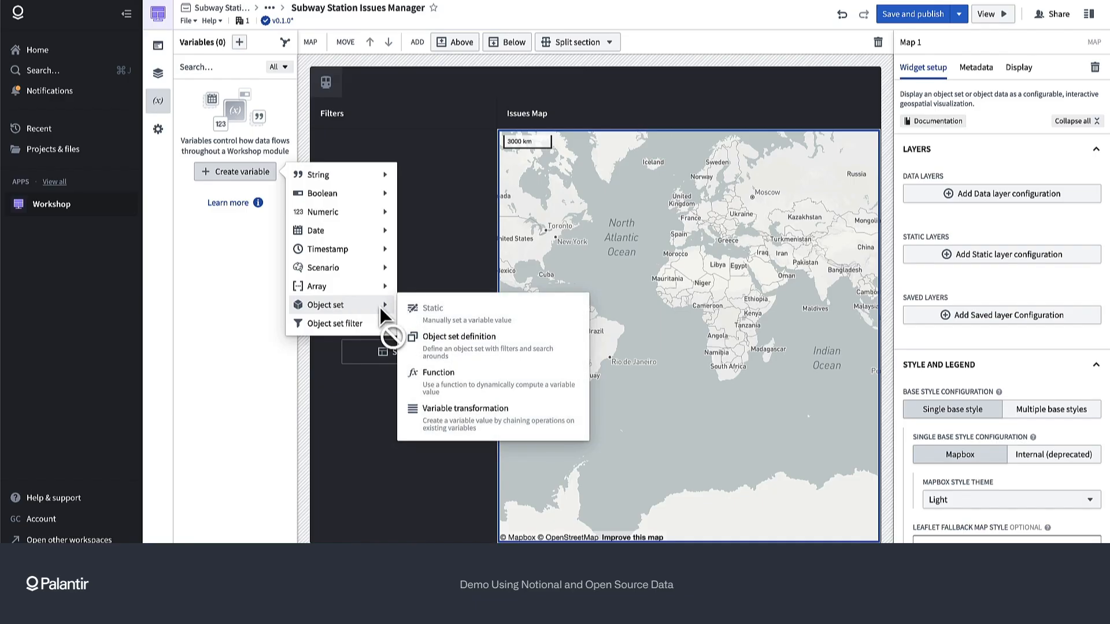
left_click(459, 339)
left_click(341, 72)
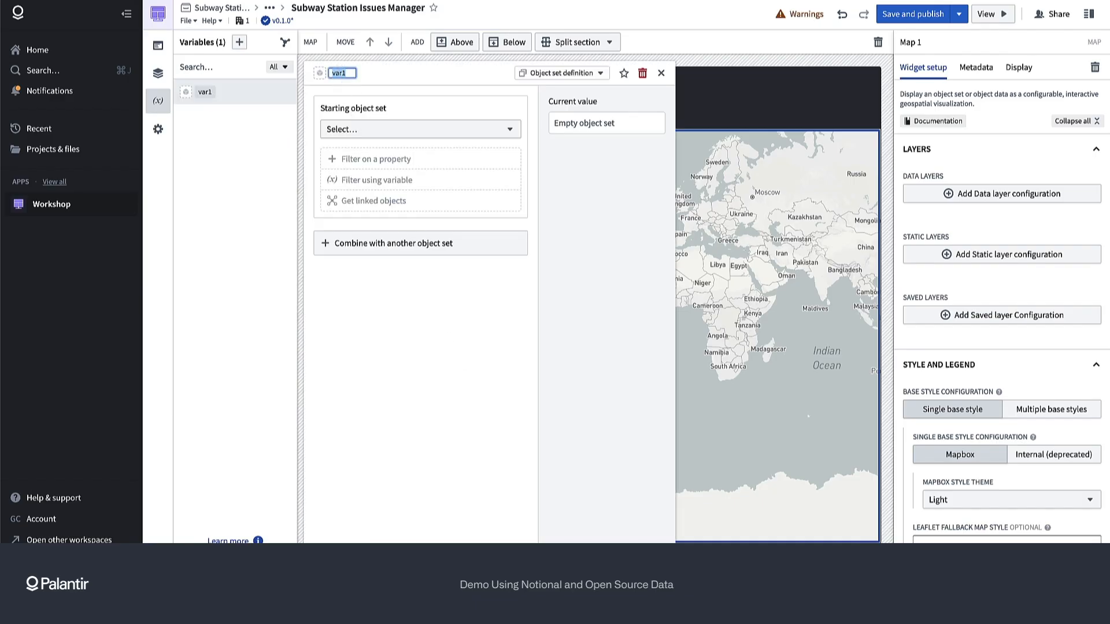
key("BackSpace")
type("filtered suway")
key("BackSpace")
key("BackSpace")
key("BackSpace")
type("bway stations")
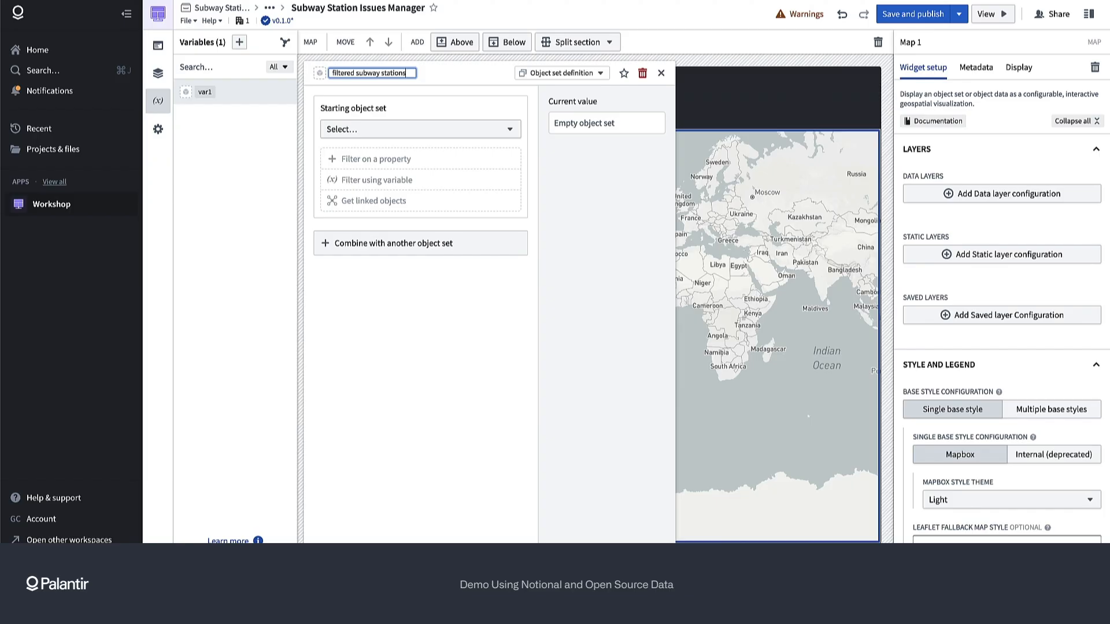
key("Return")
Step: Set the starting object set of the filtered subway stations variable to Cleaned Stations
left_click(370, 131)
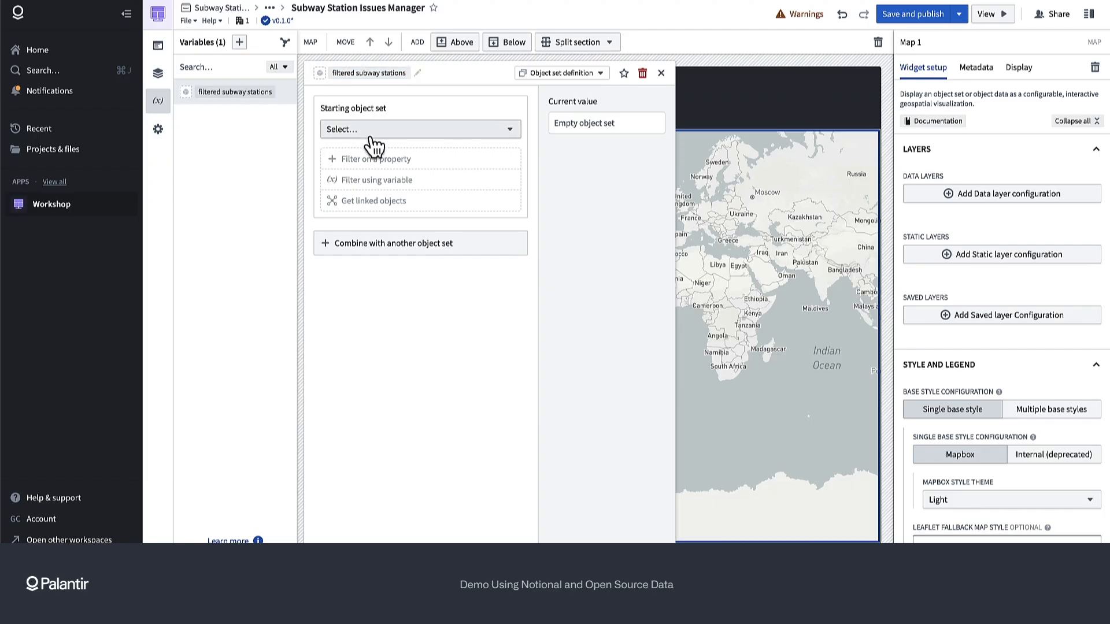
type("cleane")
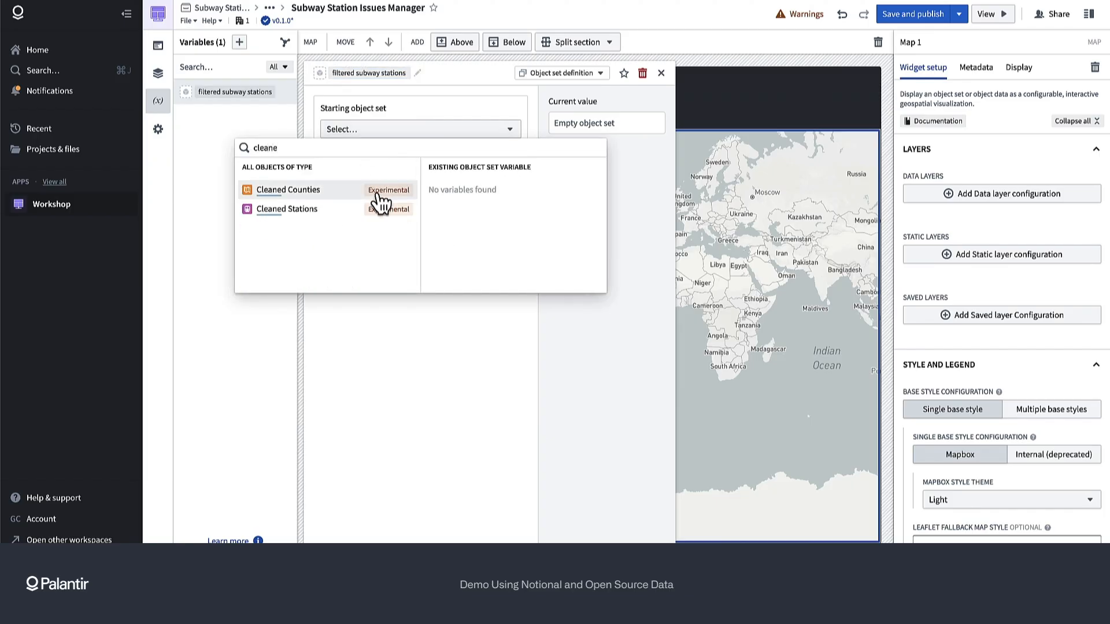
left_click(352, 210)
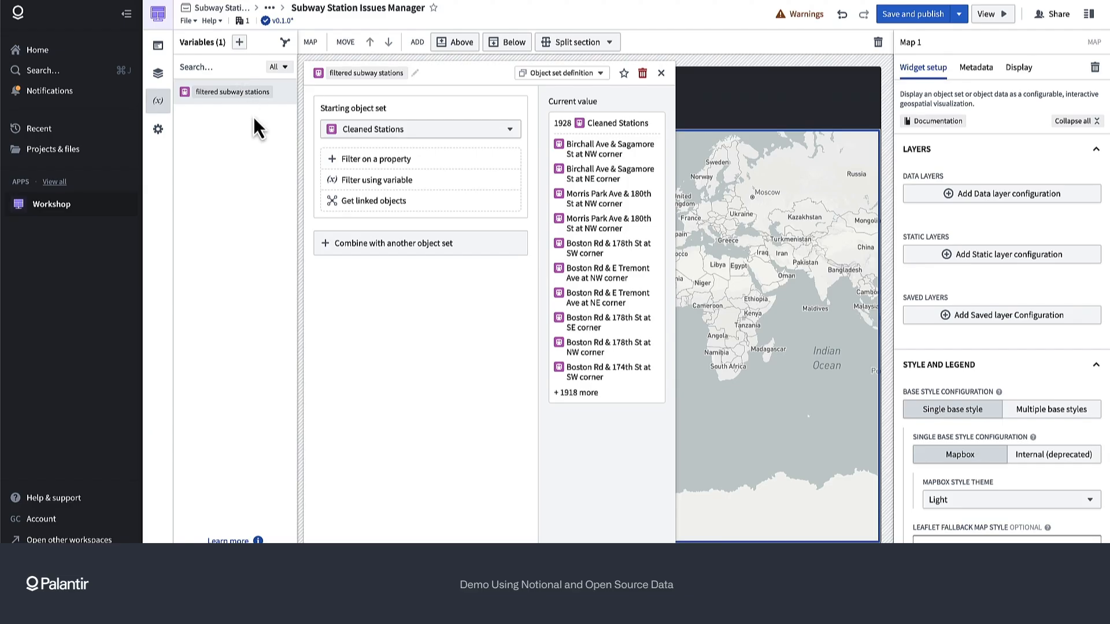
Step: Create a second object set definition variable and name it "unfiltered subway stations"
left_click(240, 41)
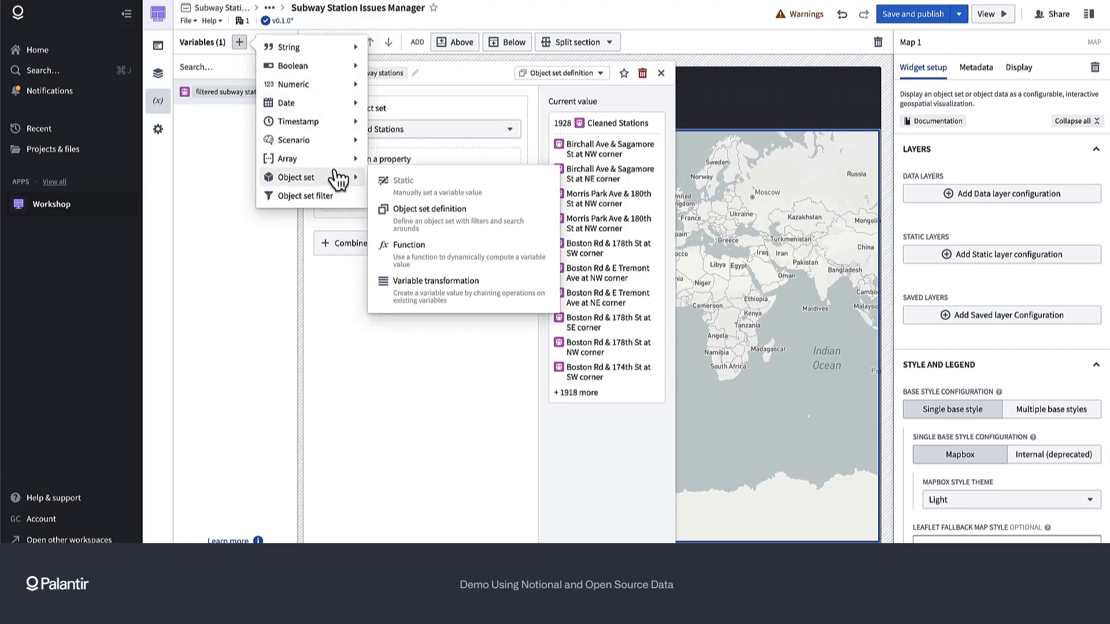
left_click(411, 212)
left_click(340, 73)
key("BackSpace")
type("raw subw")
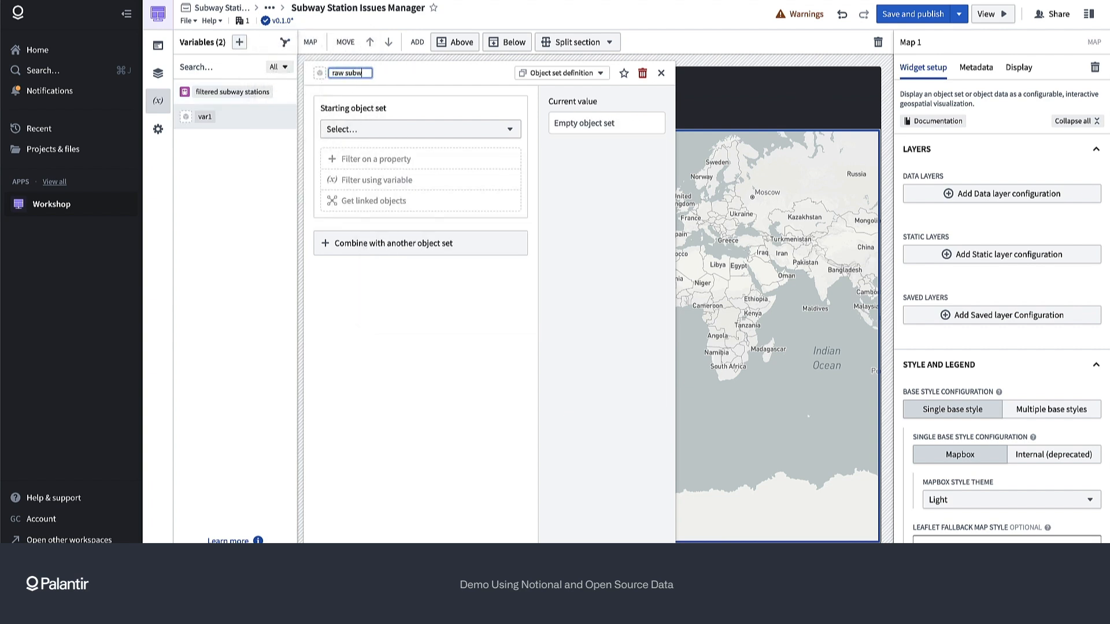
type("ay stations")
double_click(338, 73)
type("unfiltered")
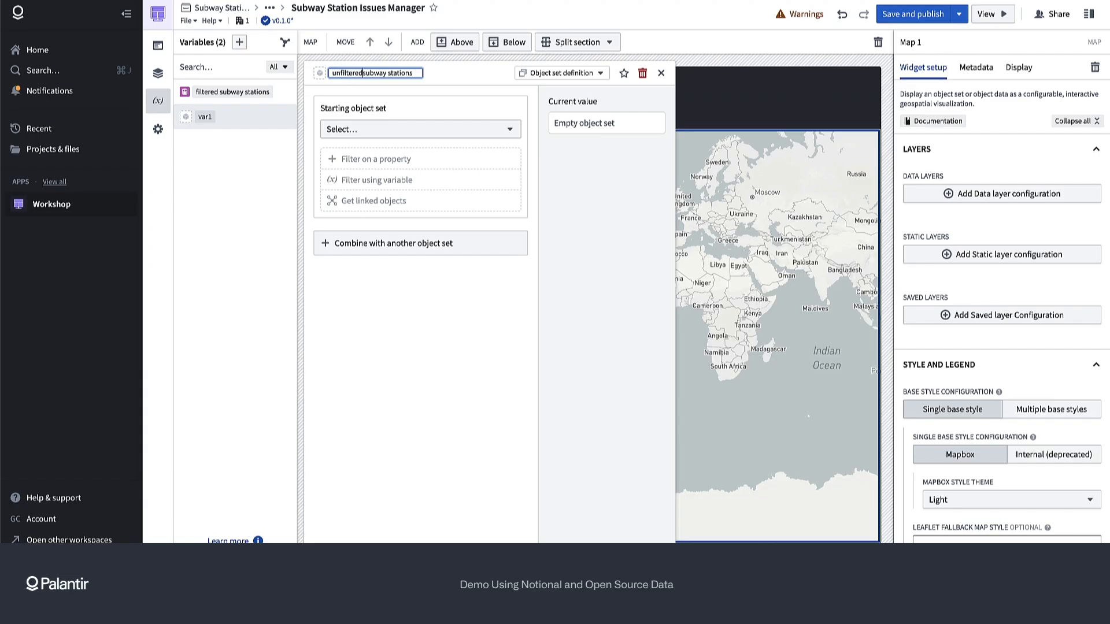
Step: Search for the starting object set of the unfiltered subway stations variable
left_click(384, 130)
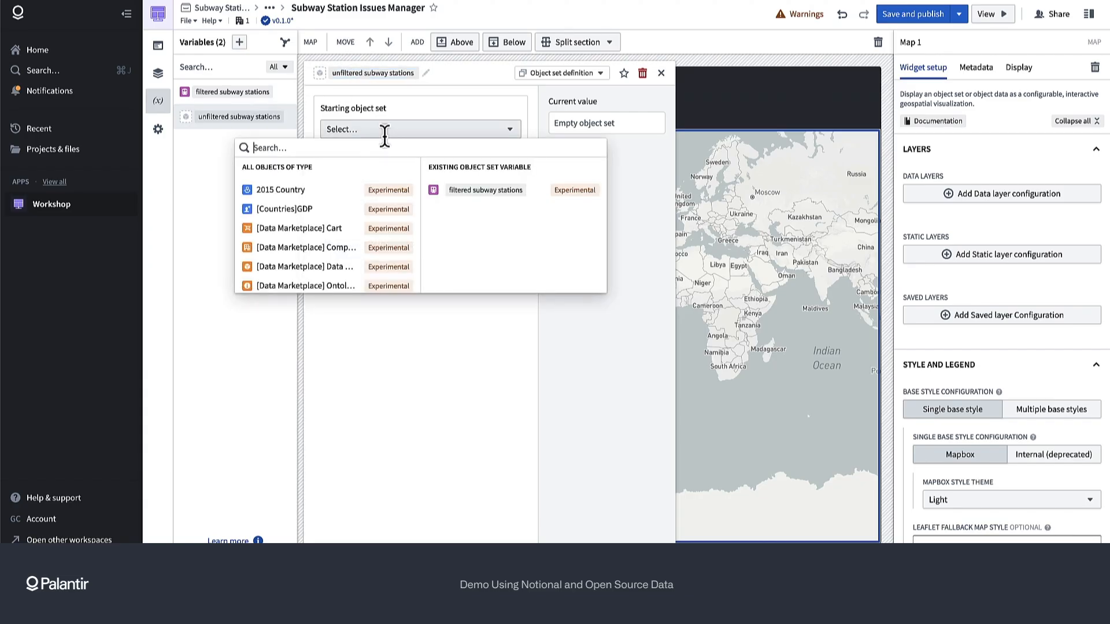
type("cle")
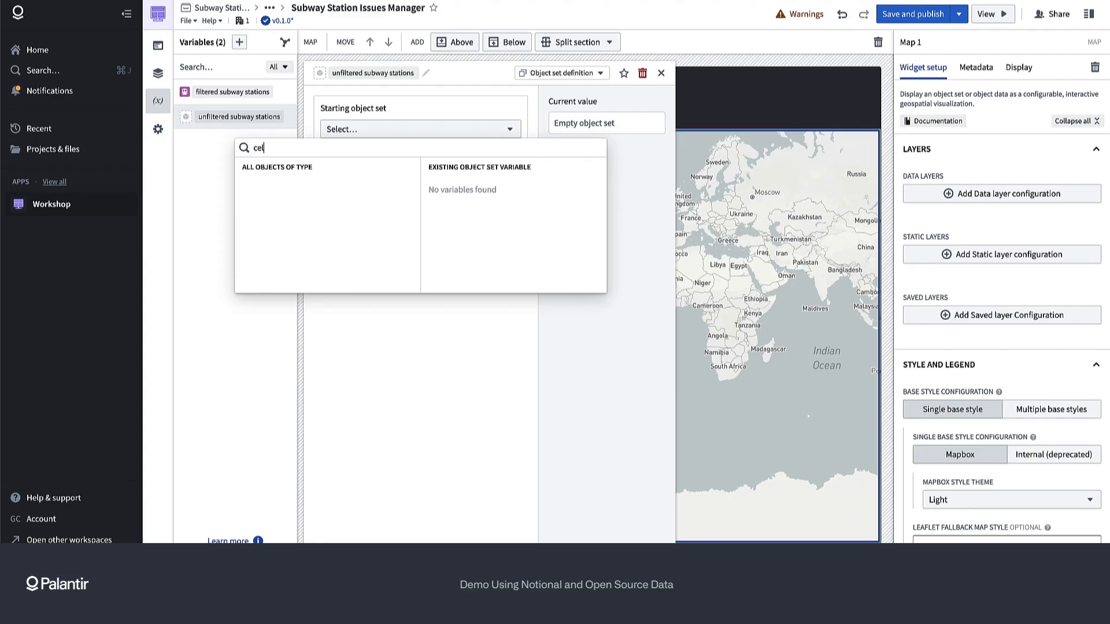
Step: Set the starting object set of the unfiltered subway stations variable to Cleaned Stations and close its definition
type("aned station")
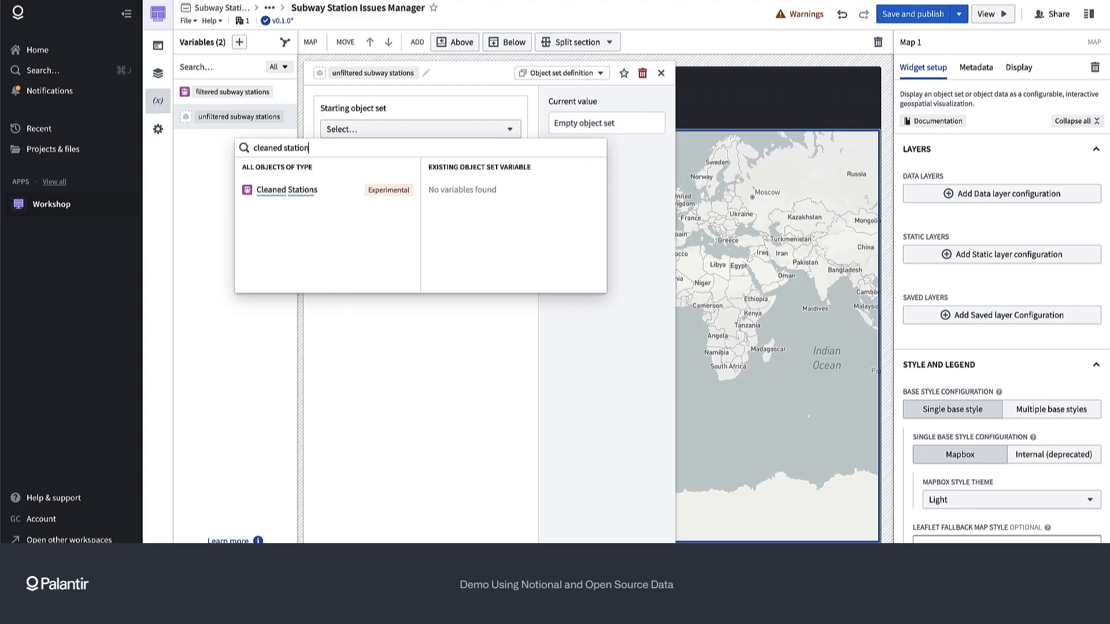
left_click(361, 197)
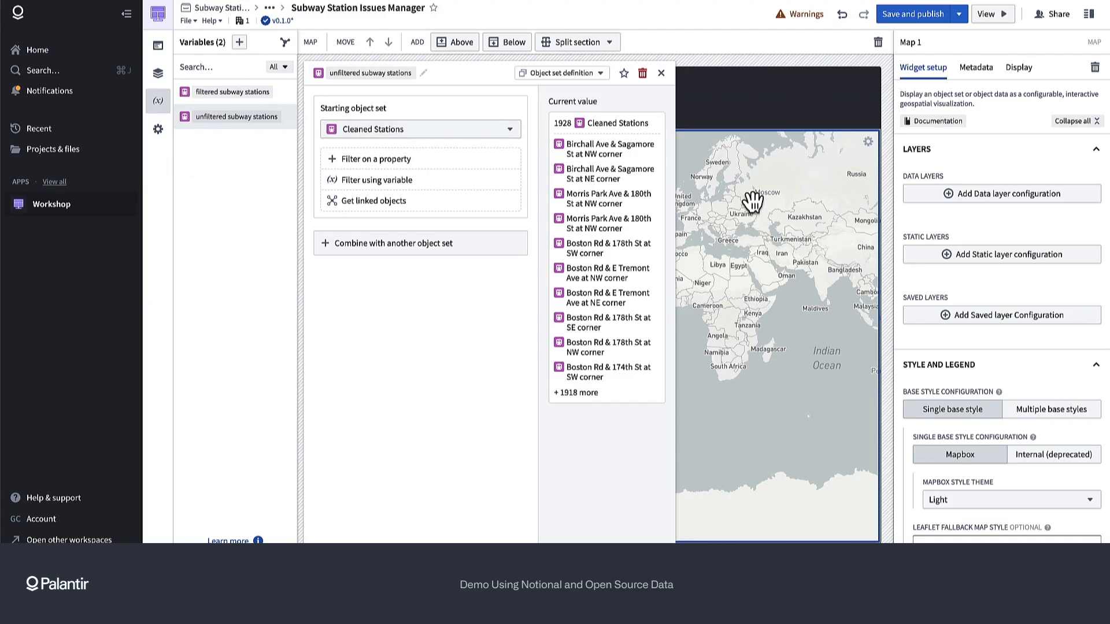
left_click(661, 73)
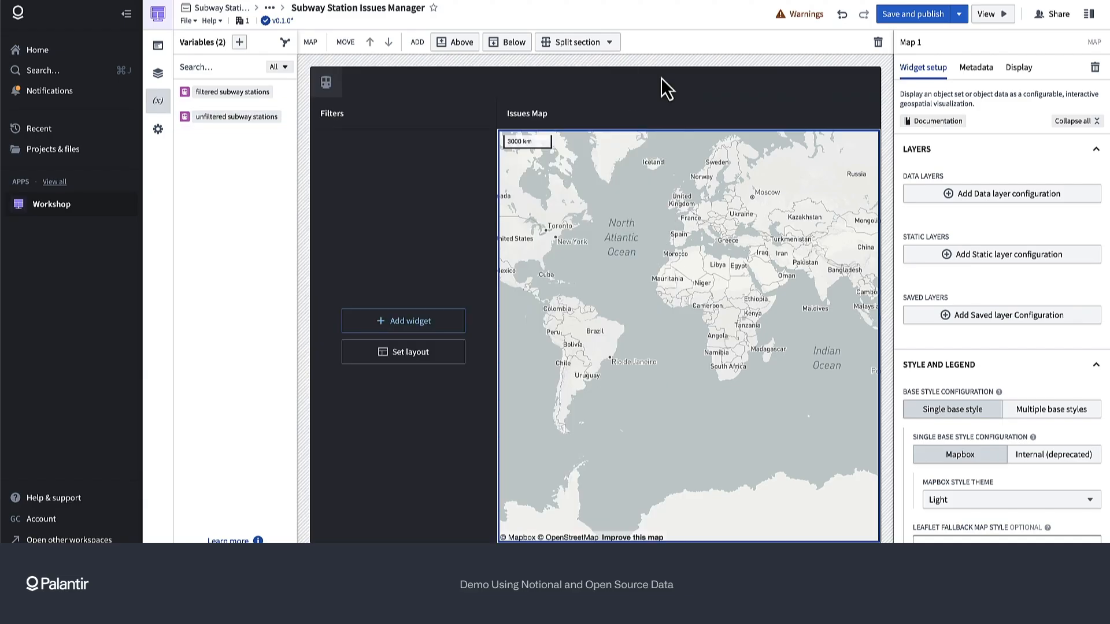
Step: Add a Filter list widget to the empty Filters section
left_click(384, 324)
type("filt")
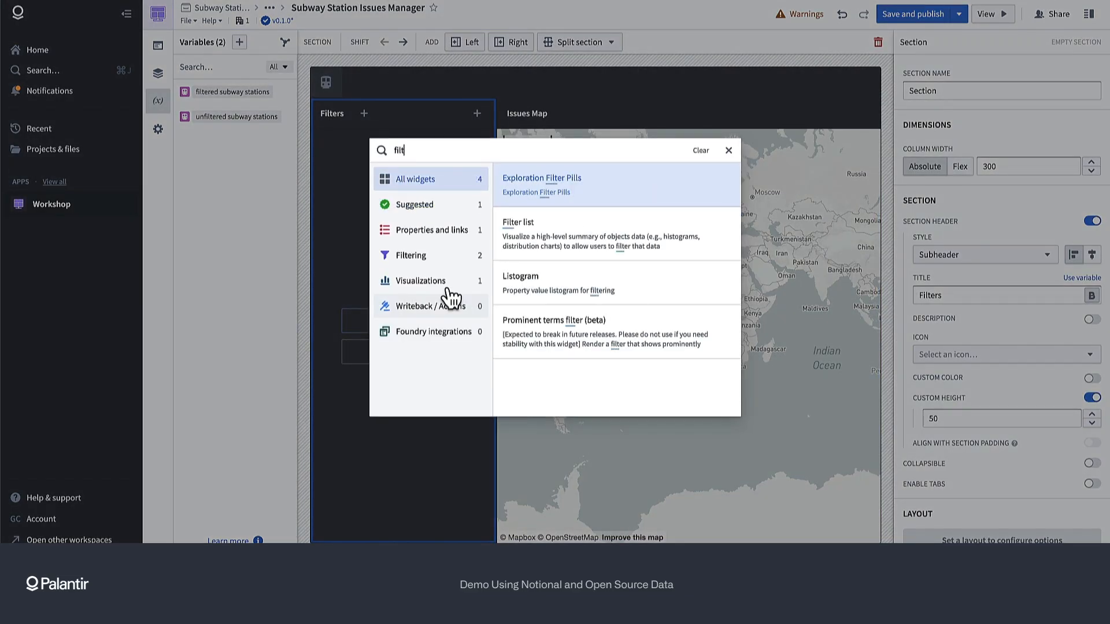
left_click(588, 258)
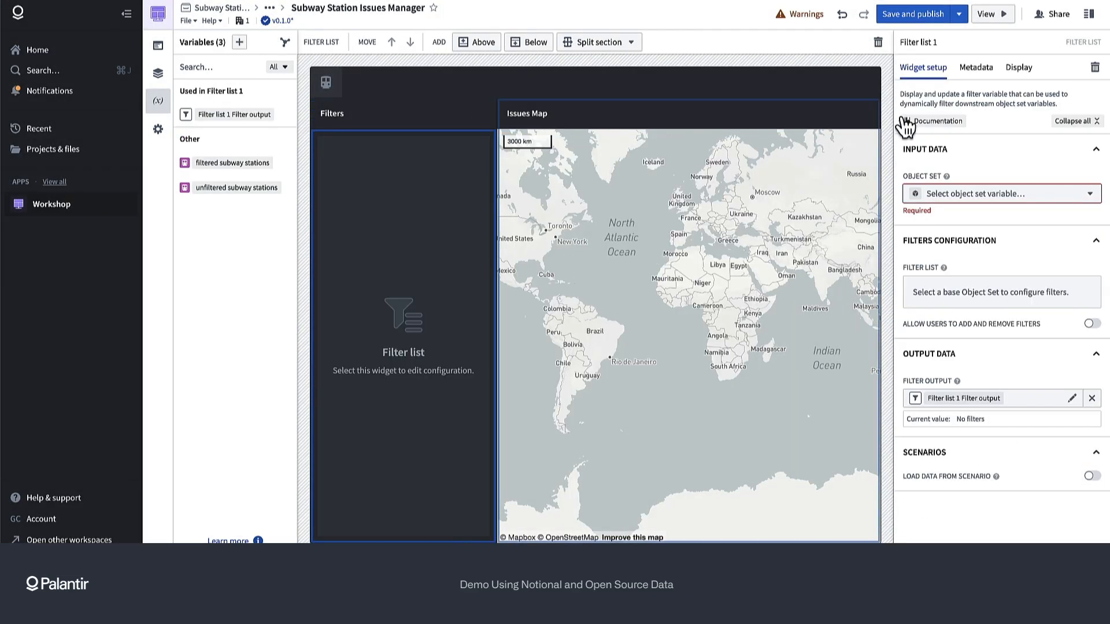
Step: Give the Filters section header the Filter list icon
left_click(386, 115)
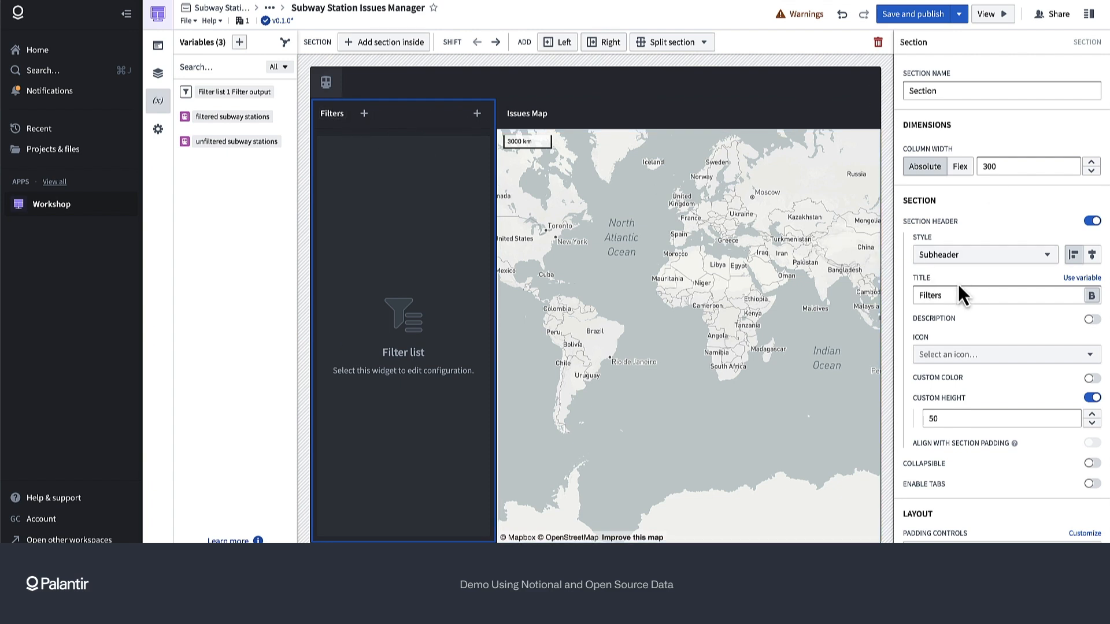
left_click(946, 356)
type("filter")
left_click(771, 317)
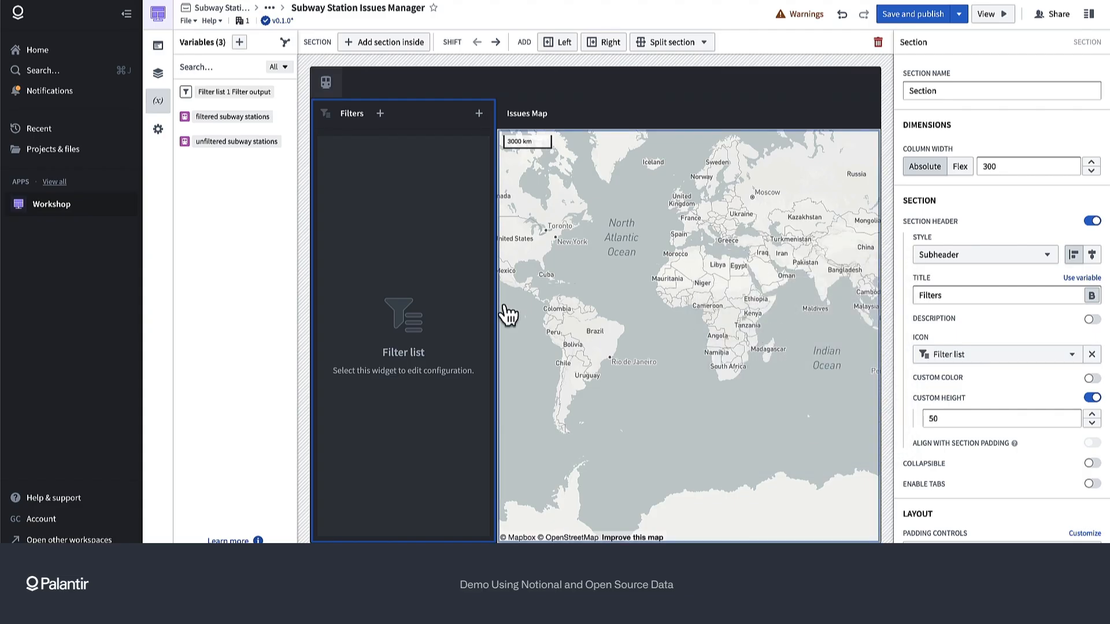
Step: Use the unfiltered subway stations variable as the Filter list widget's input object set
left_click(433, 295)
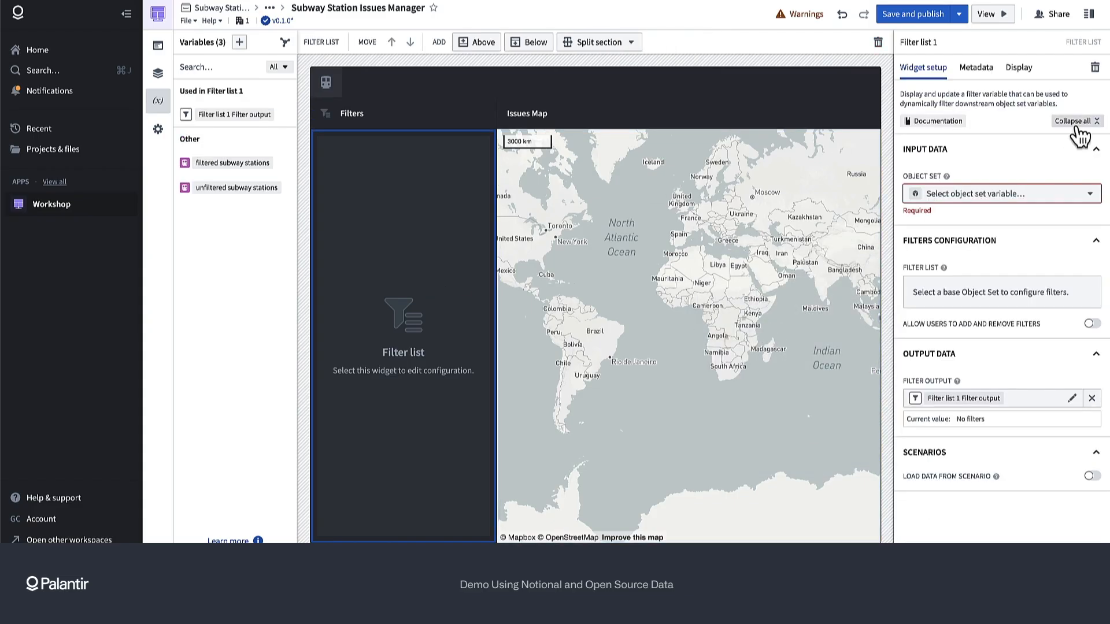
left_click(1030, 197)
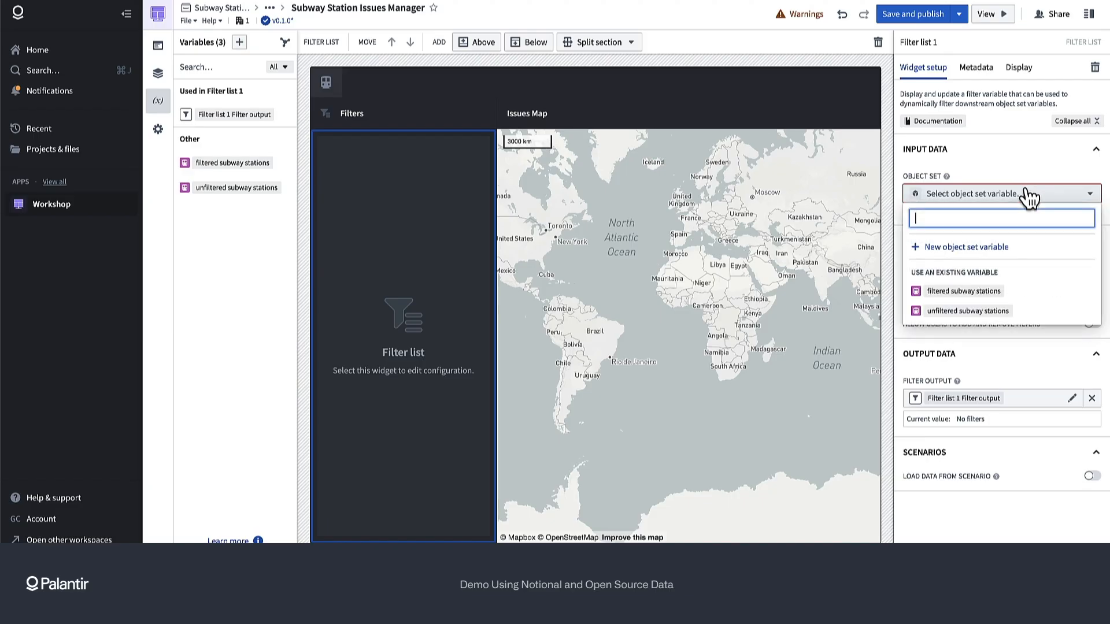
left_click(955, 312)
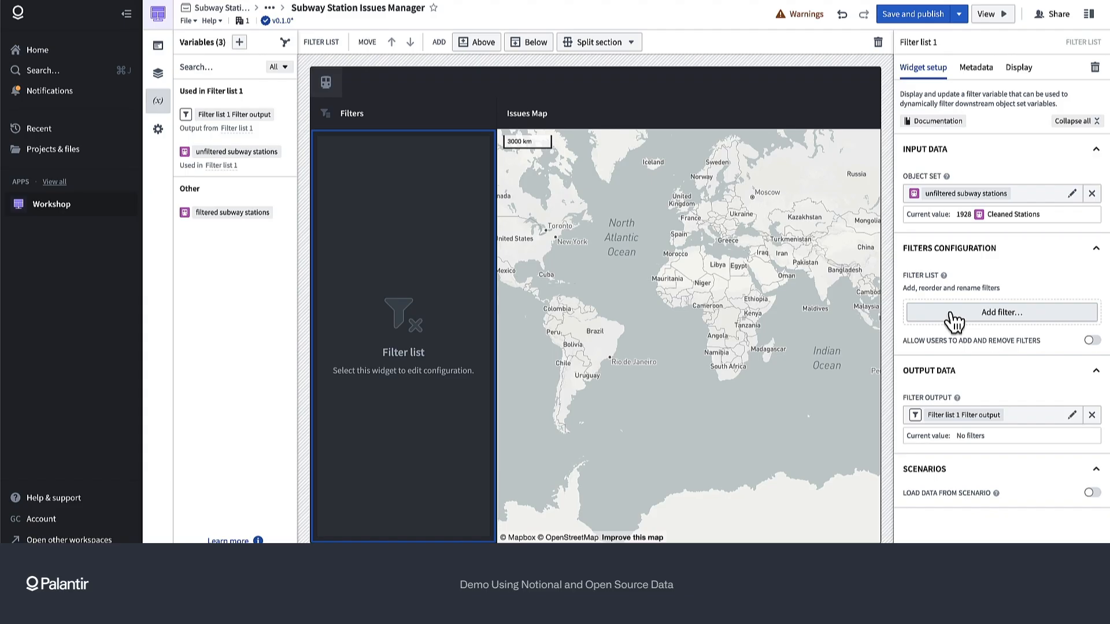
Step: Add a filter on the LINE property to the Filter list widget
left_click(953, 322)
scroll(955, 431, "down", 1)
scroll(955, 431, "down", 1)
left_click(952, 427)
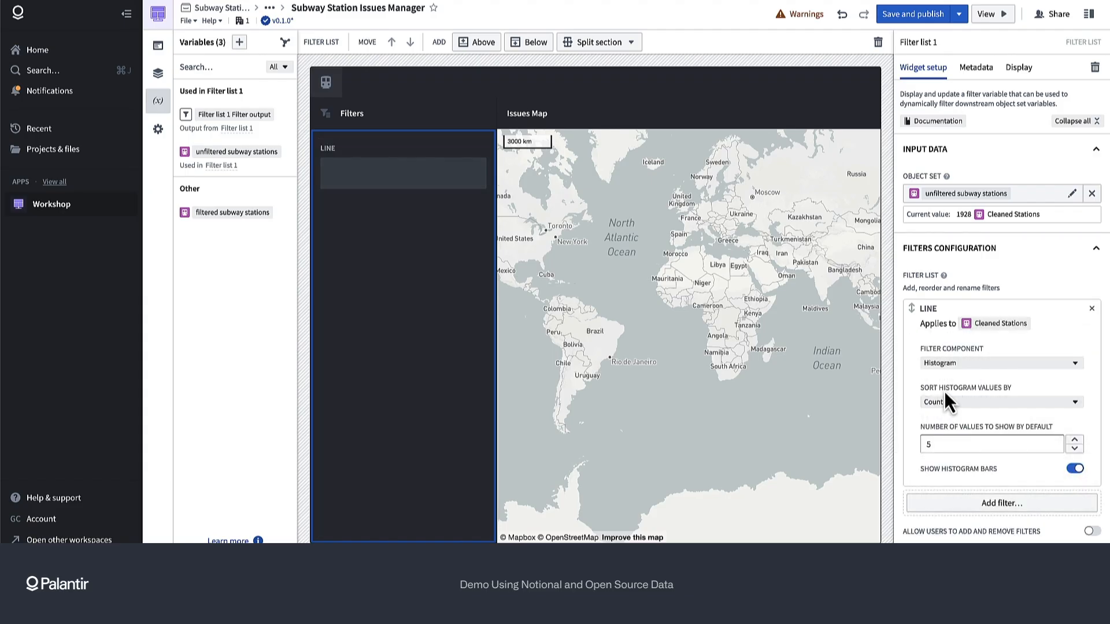
Step: Add a filter on the Status property below the LINE filter
scroll(958, 429, "down", 2)
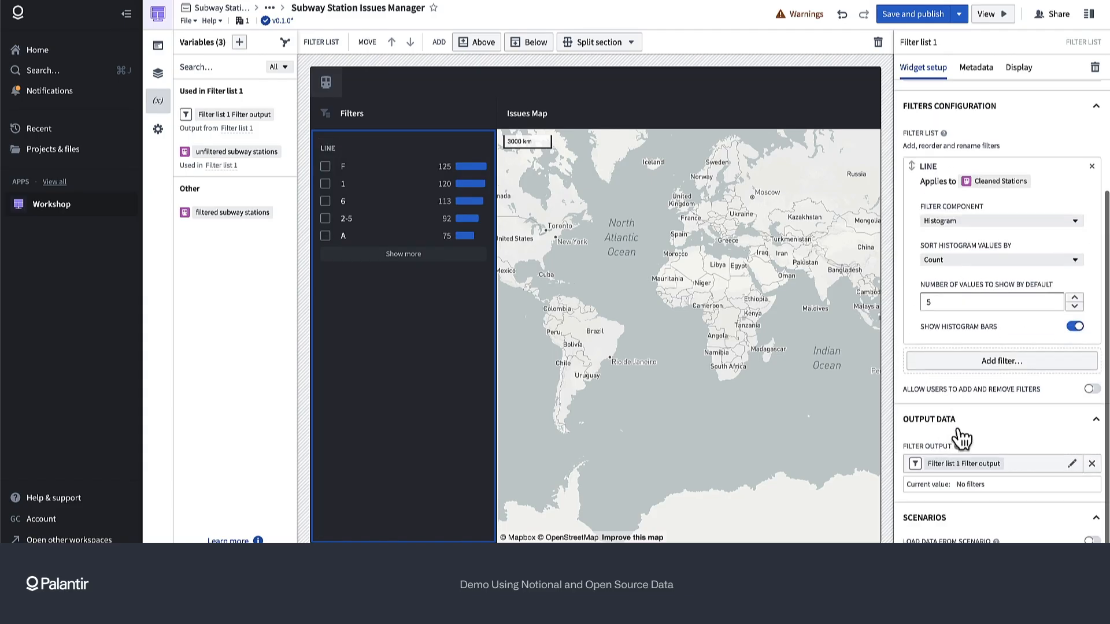
left_click(974, 370)
scroll(977, 434, "down", 2)
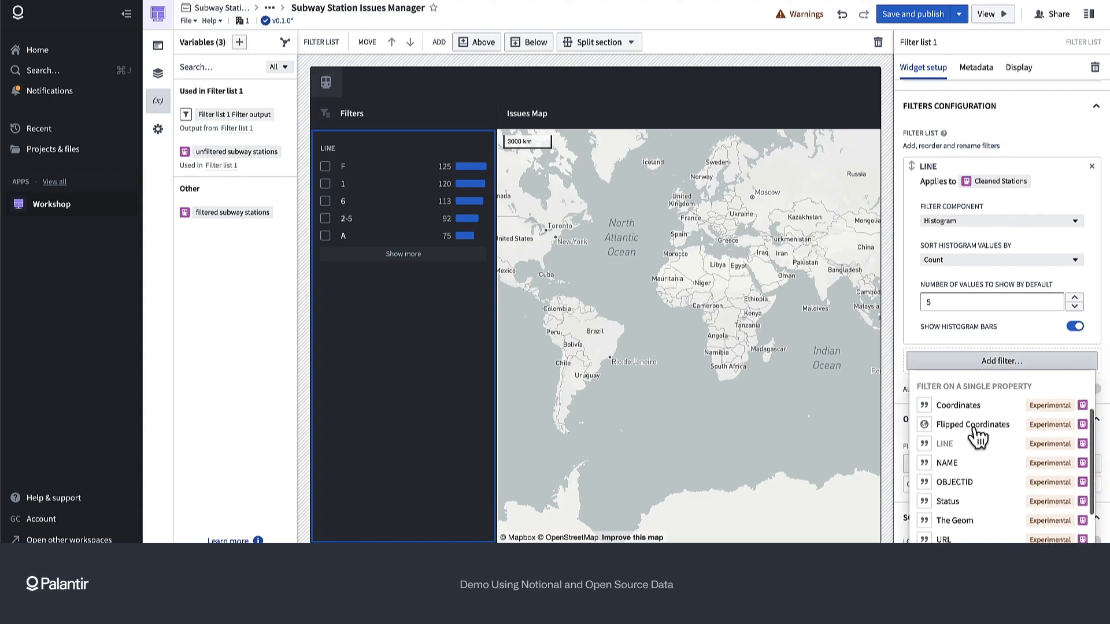
scroll(988, 394, "down", 1)
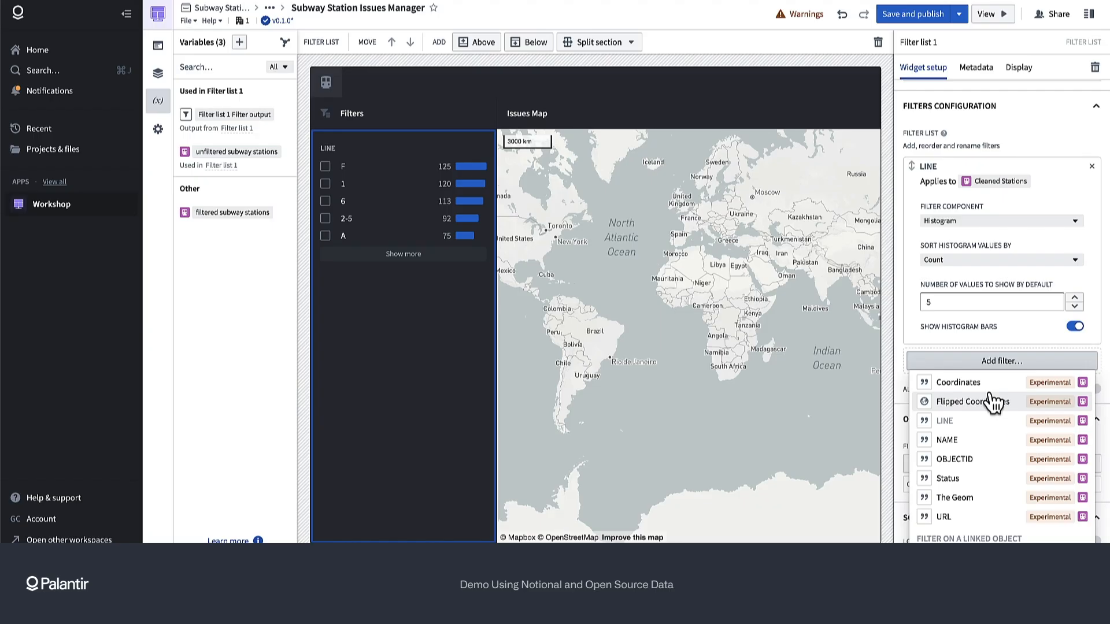
left_click(973, 482)
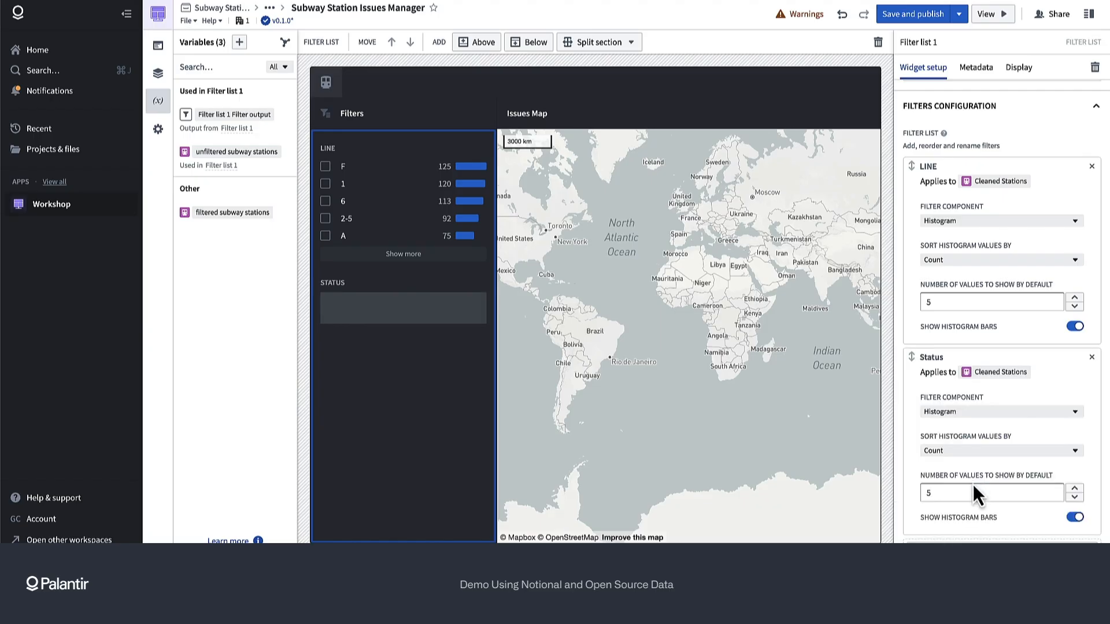
Step: Add a filter on the NAME property and change its filter component to Keyword search
scroll(1006, 301, "down", 3)
left_click(973, 362)
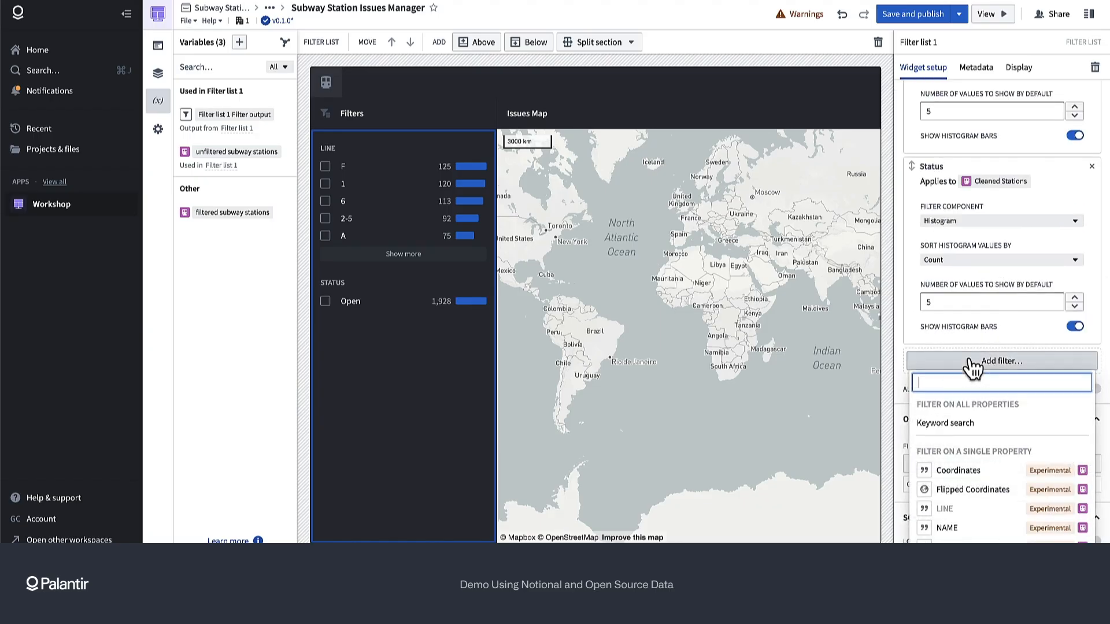
scroll(947, 448, "down", 2)
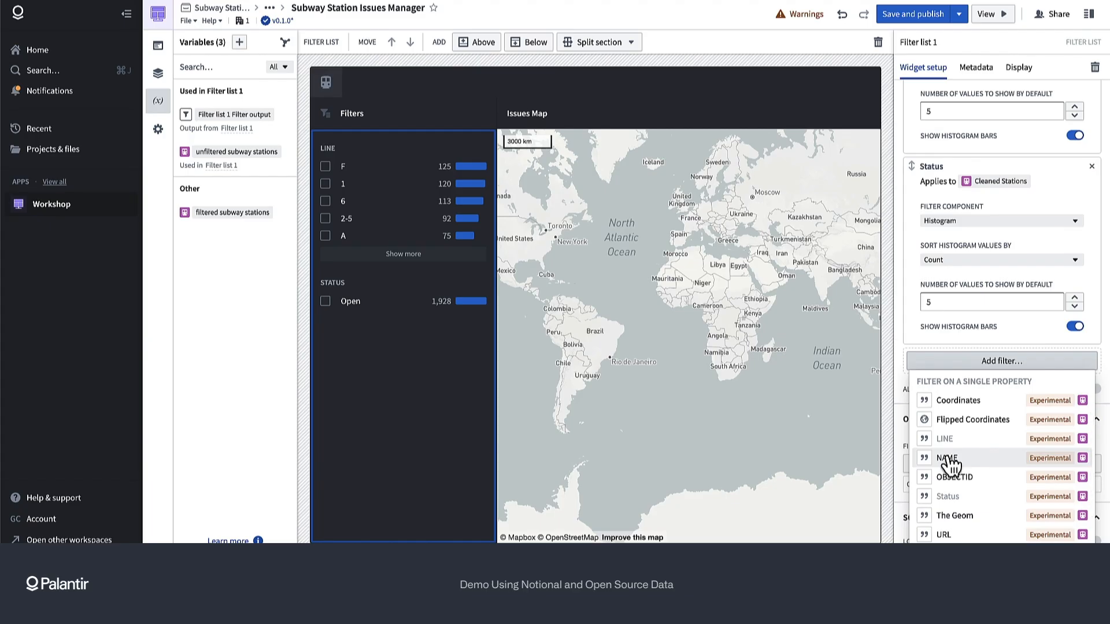
left_click(947, 458)
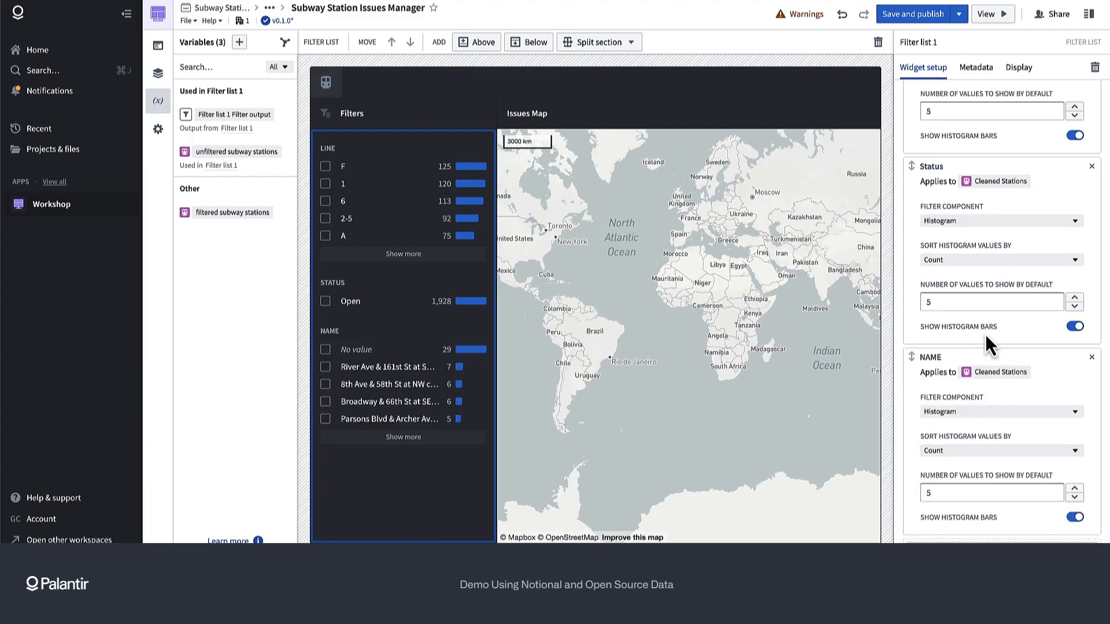
scroll(986, 334, "down", 3)
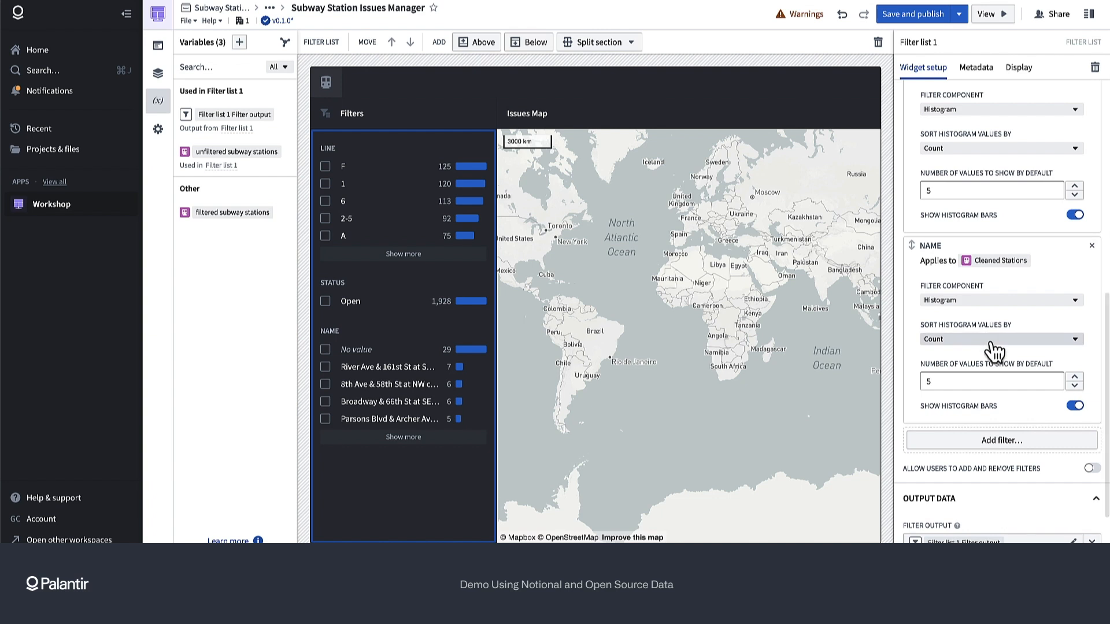
left_click(1012, 300)
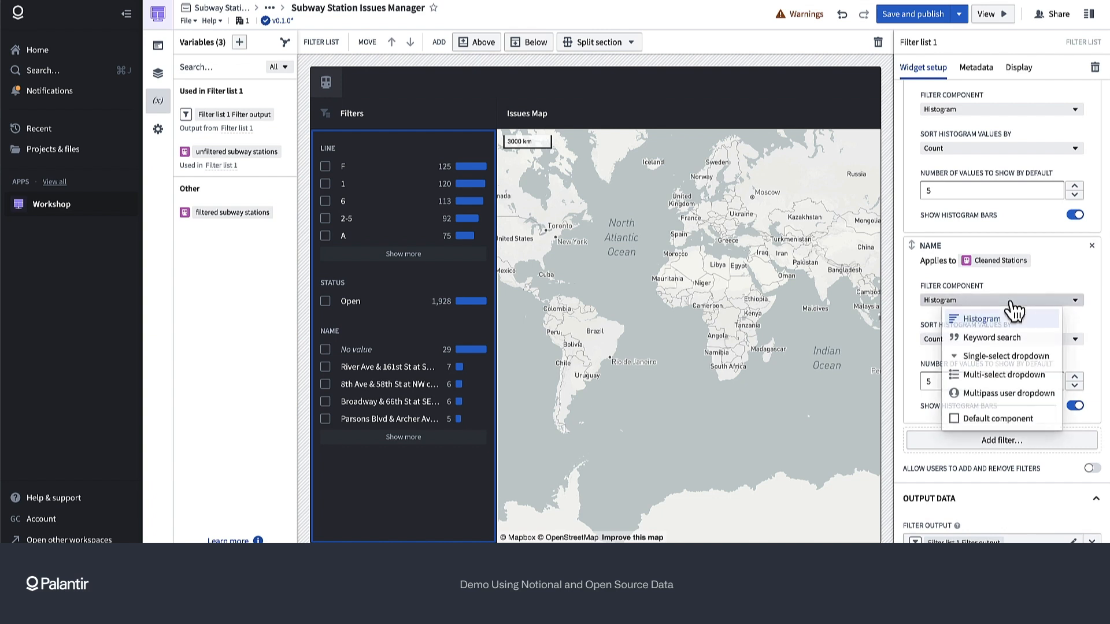
left_click(992, 338)
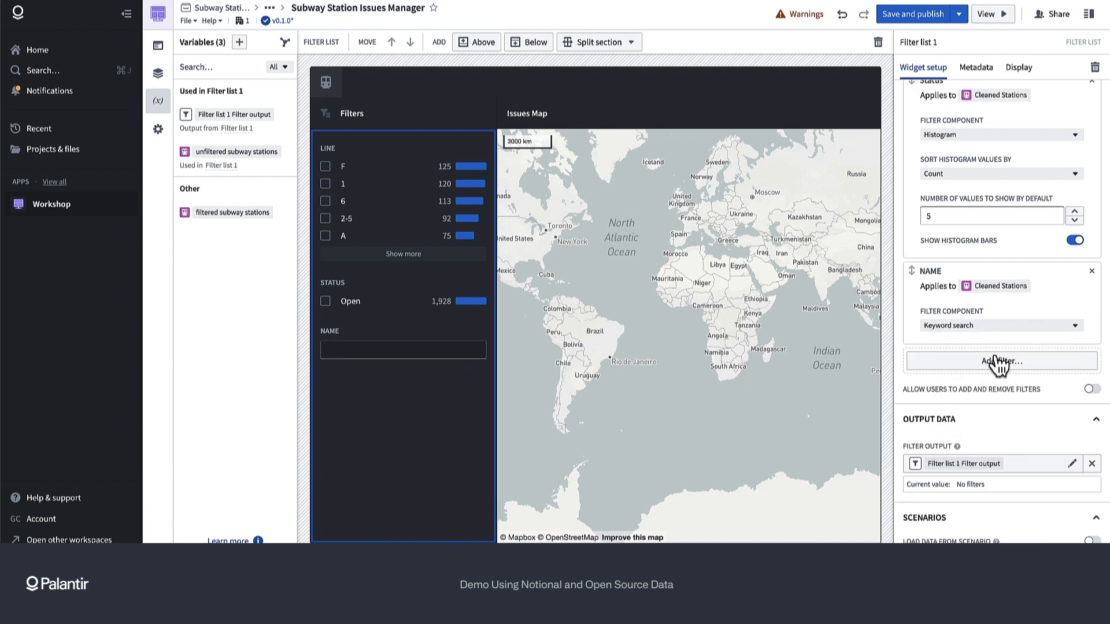
left_click(990, 364)
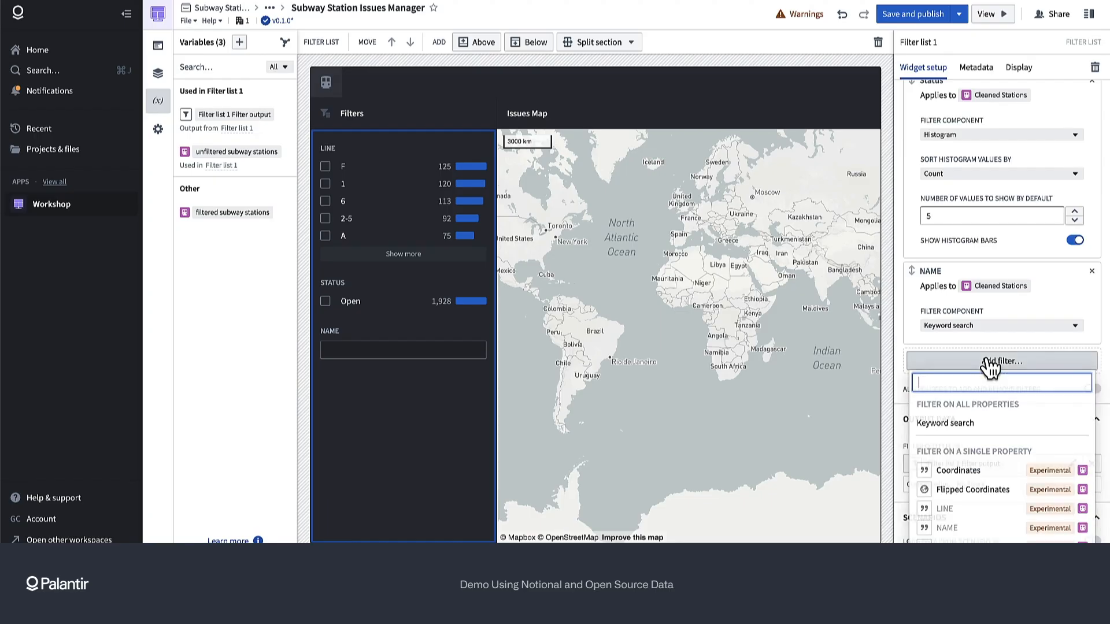
scroll(970, 473, "down", 3)
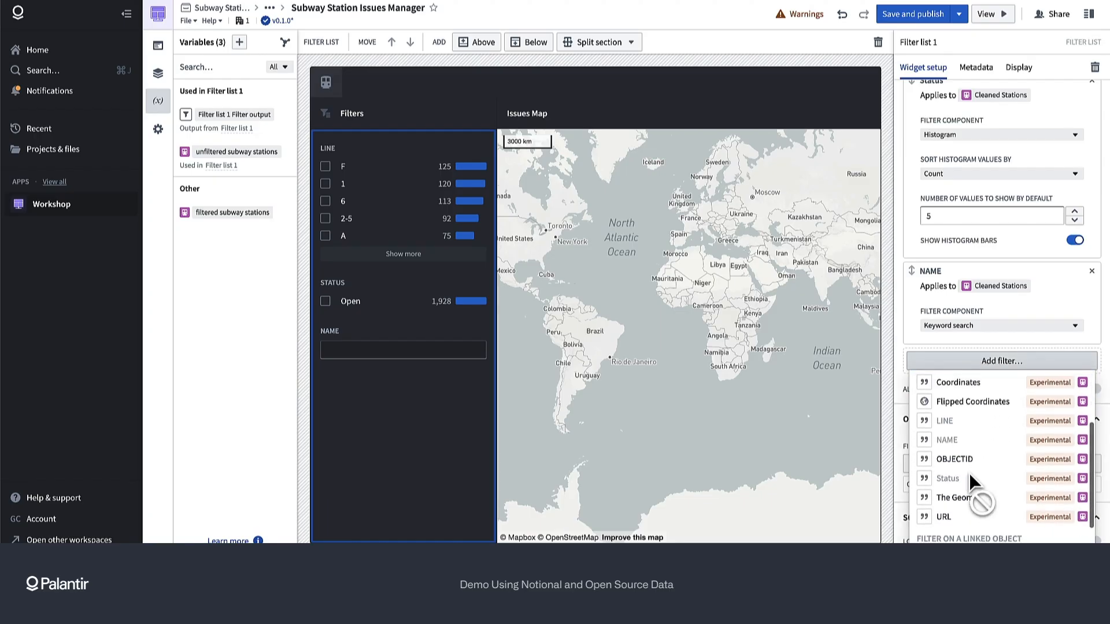
scroll(969, 473, "up", 3)
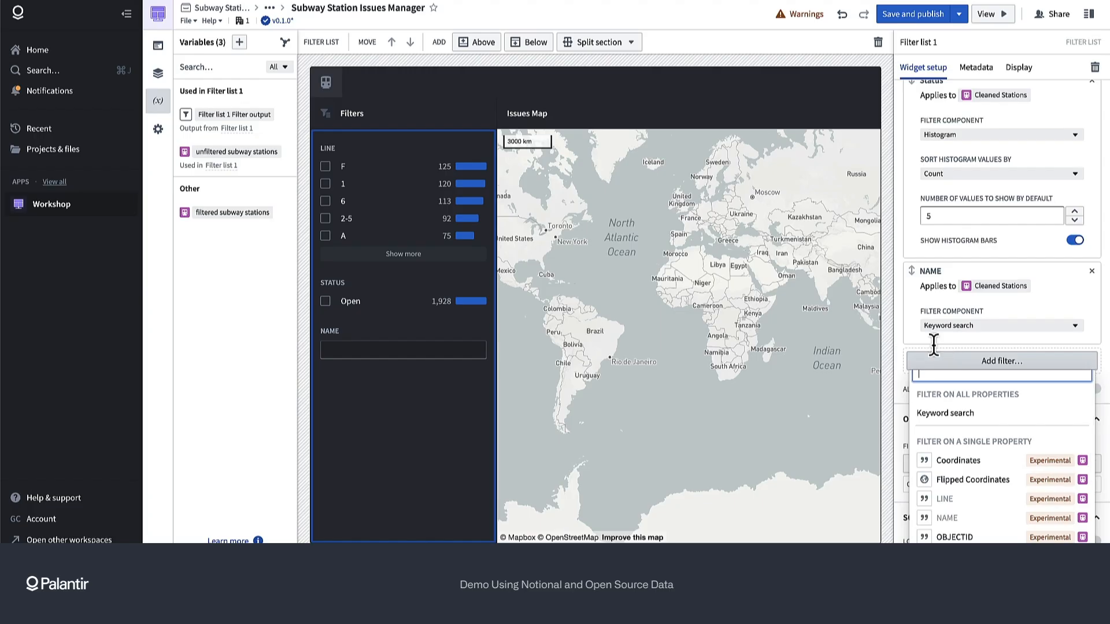
left_click(793, 462)
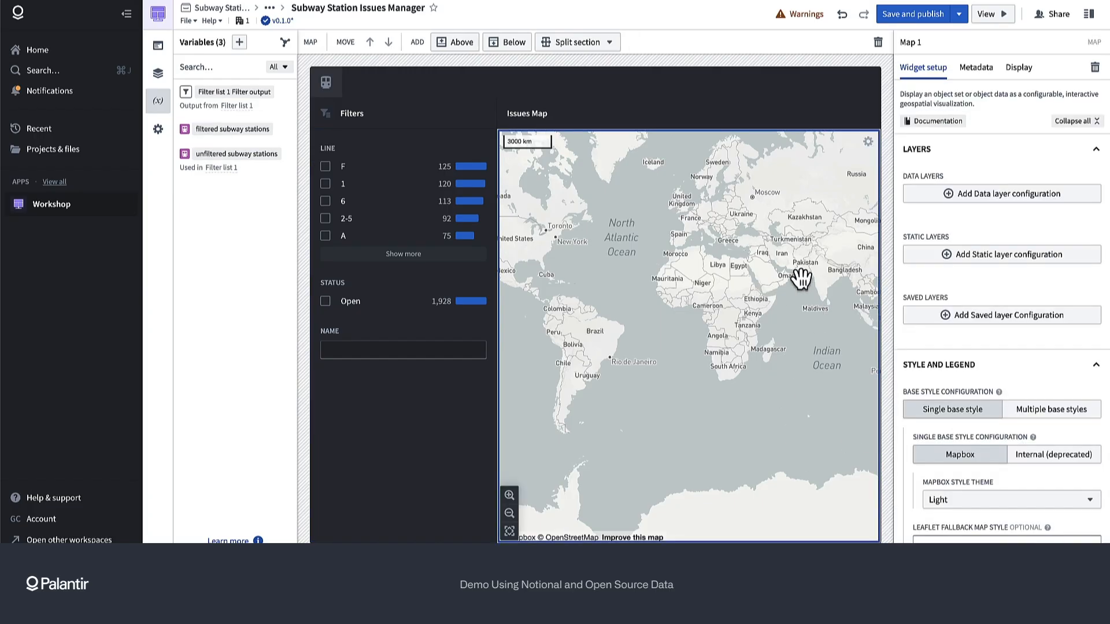
Step: Rename the Filter list widget's filter output variable to "station filter output"
left_click(458, 392)
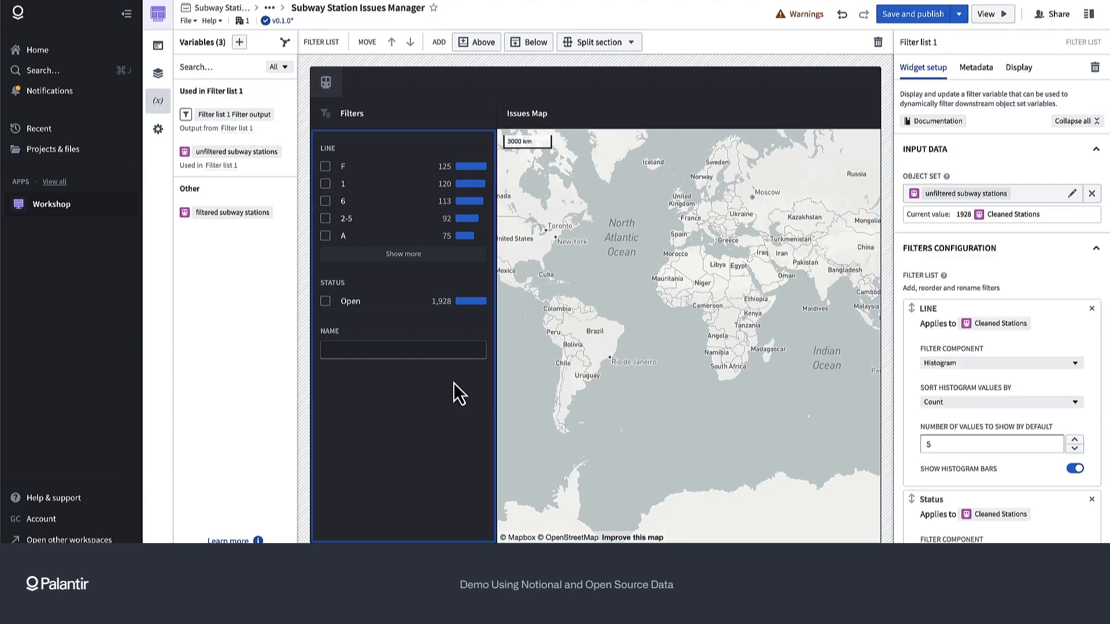
scroll(971, 349, "down", 5)
scroll(971, 349, "down", 3)
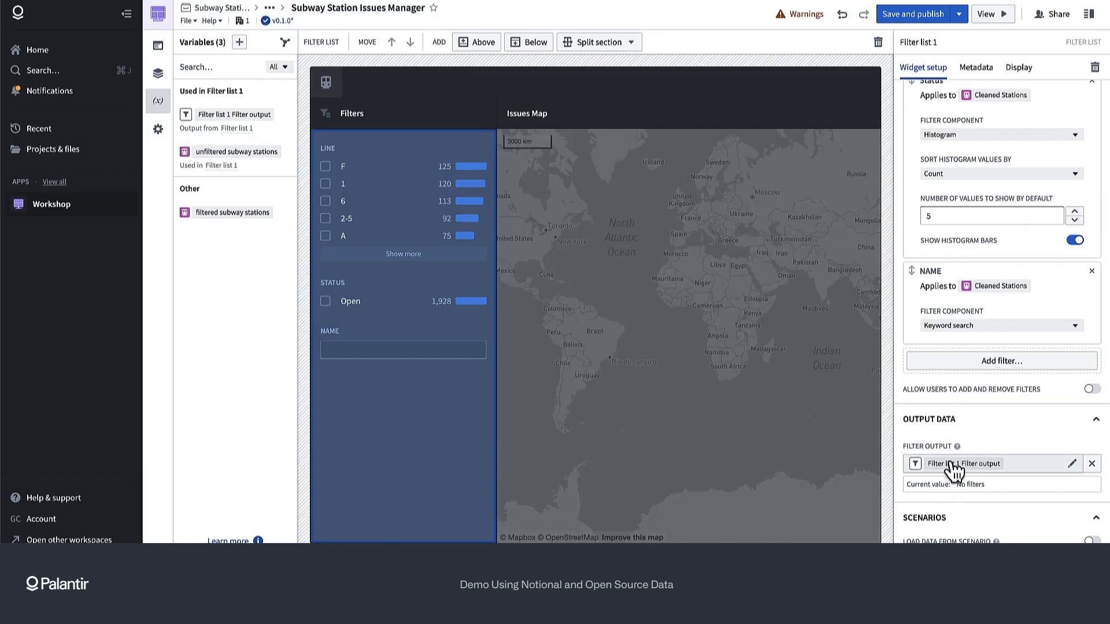
left_click(953, 465)
left_click(595, 176)
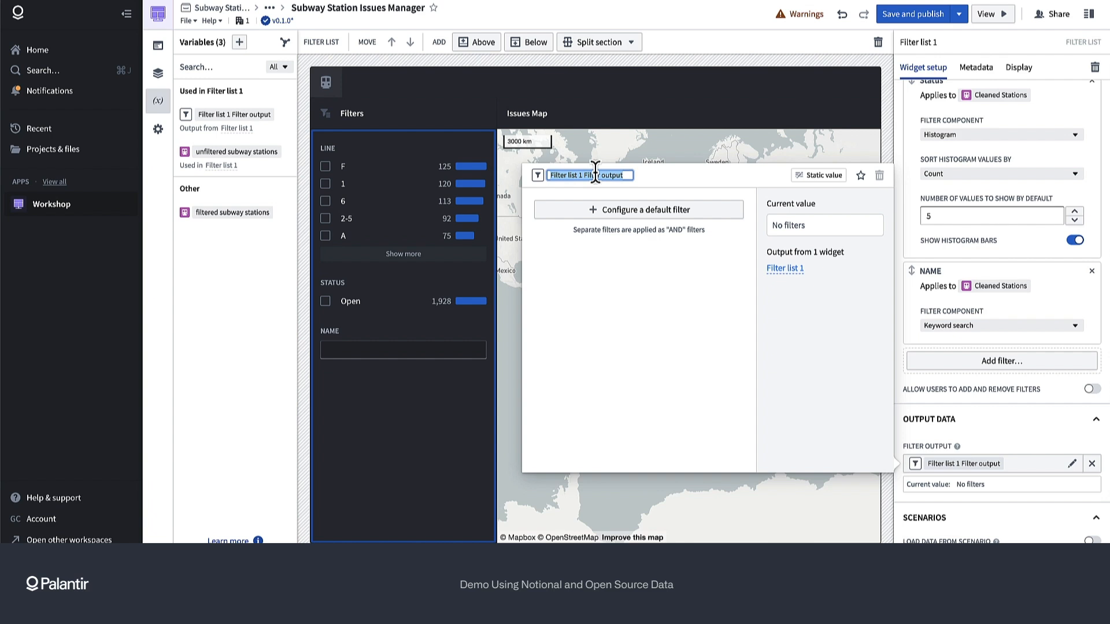
type("station")
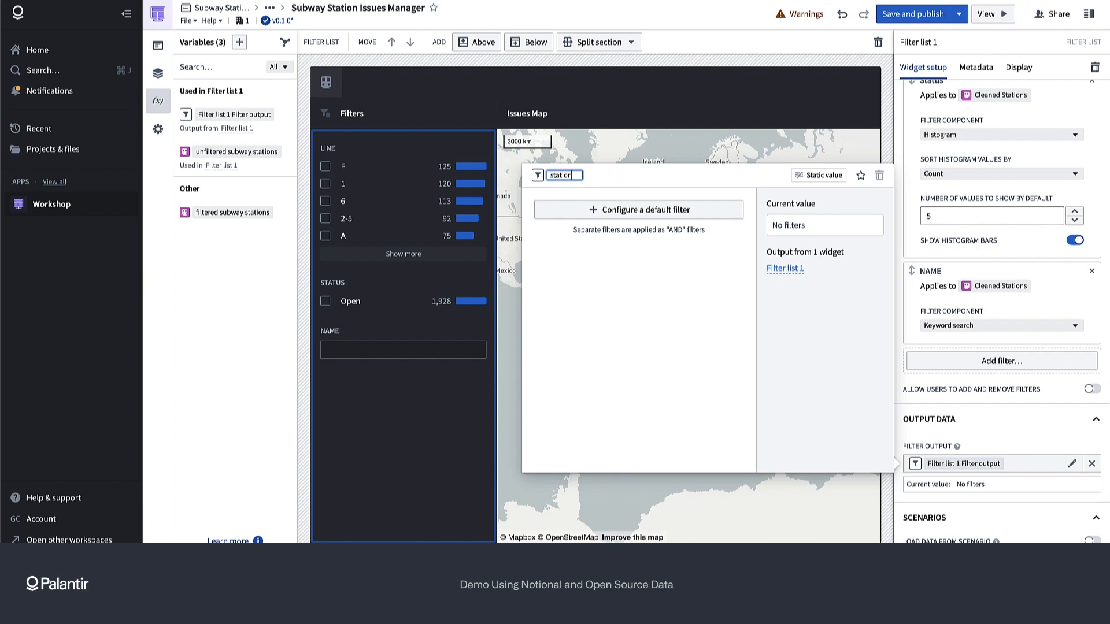
type(" filter output")
key("Return")
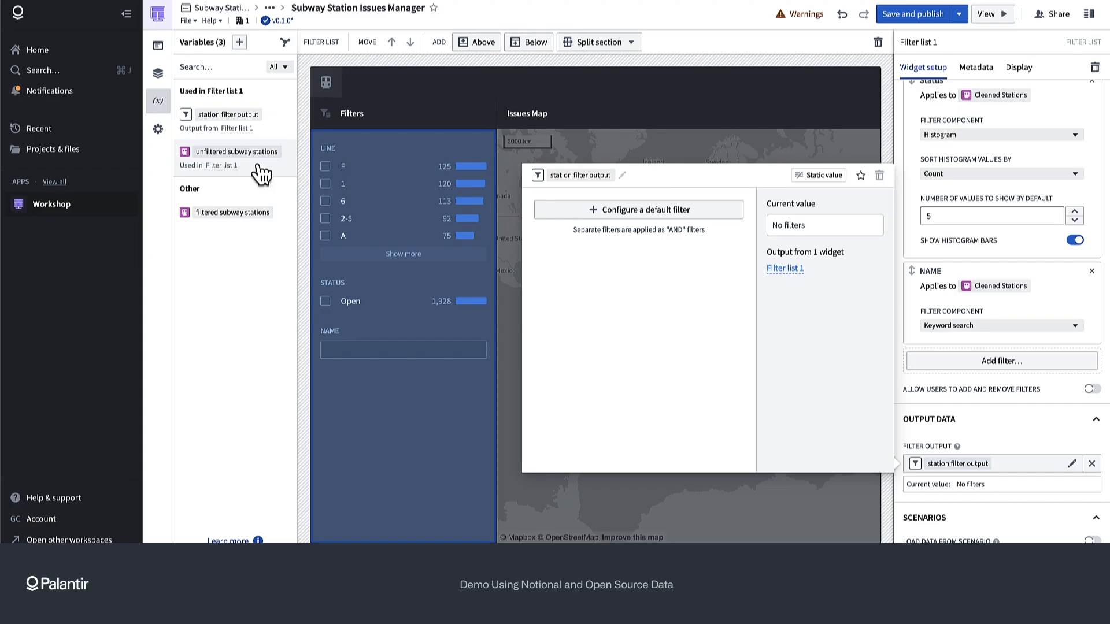
Step: Filter the filtered subway stations variable using the station filter output variable and close its definition
left_click(243, 214)
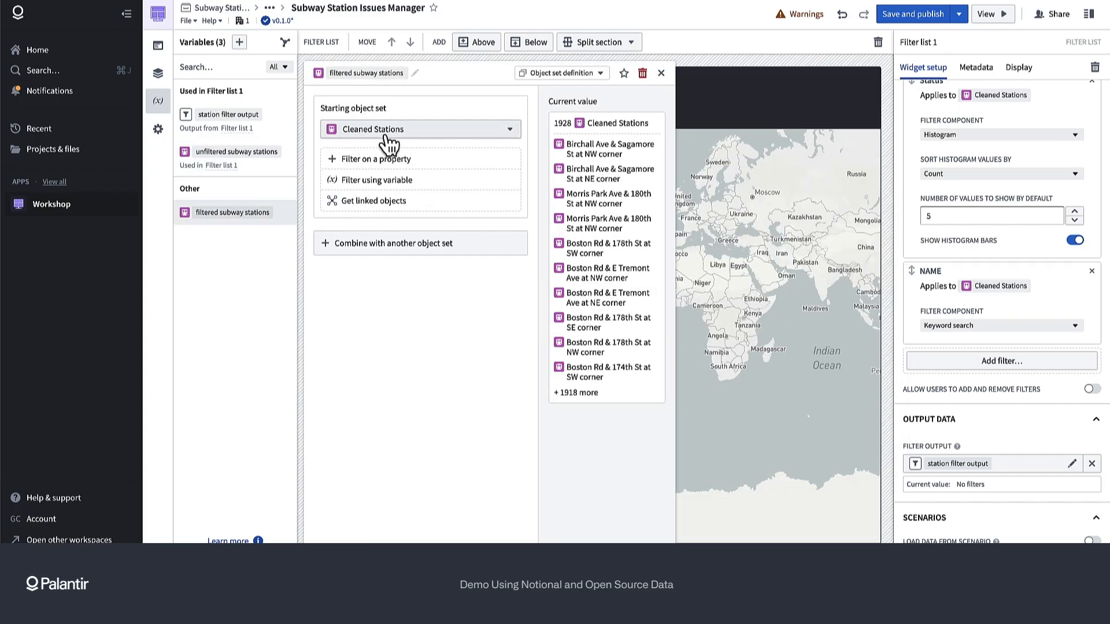
left_click(413, 184)
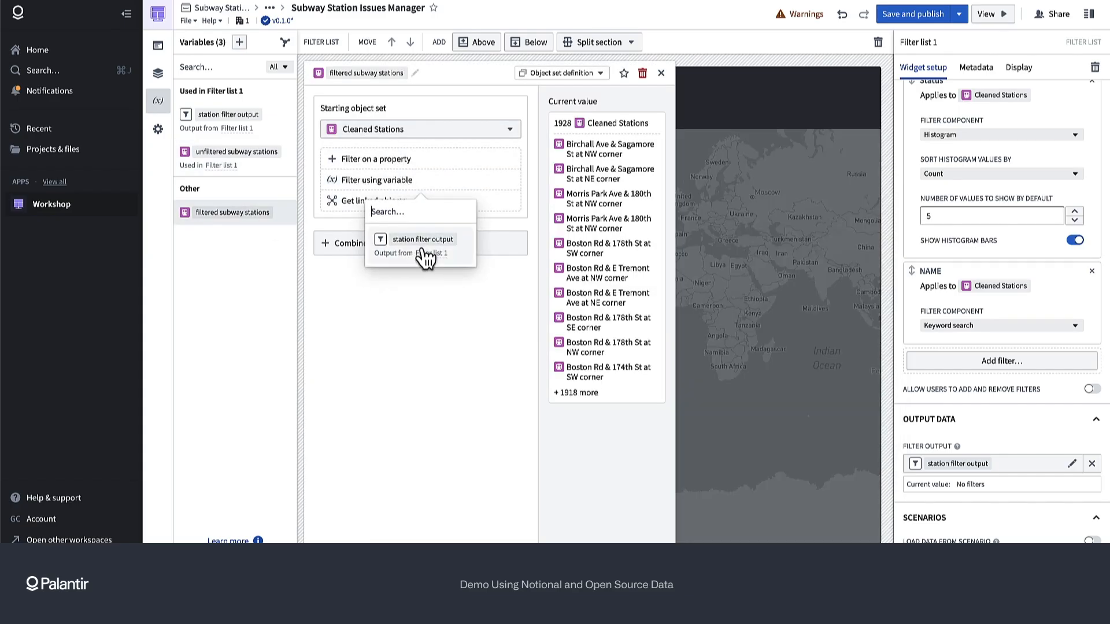
left_click(425, 254)
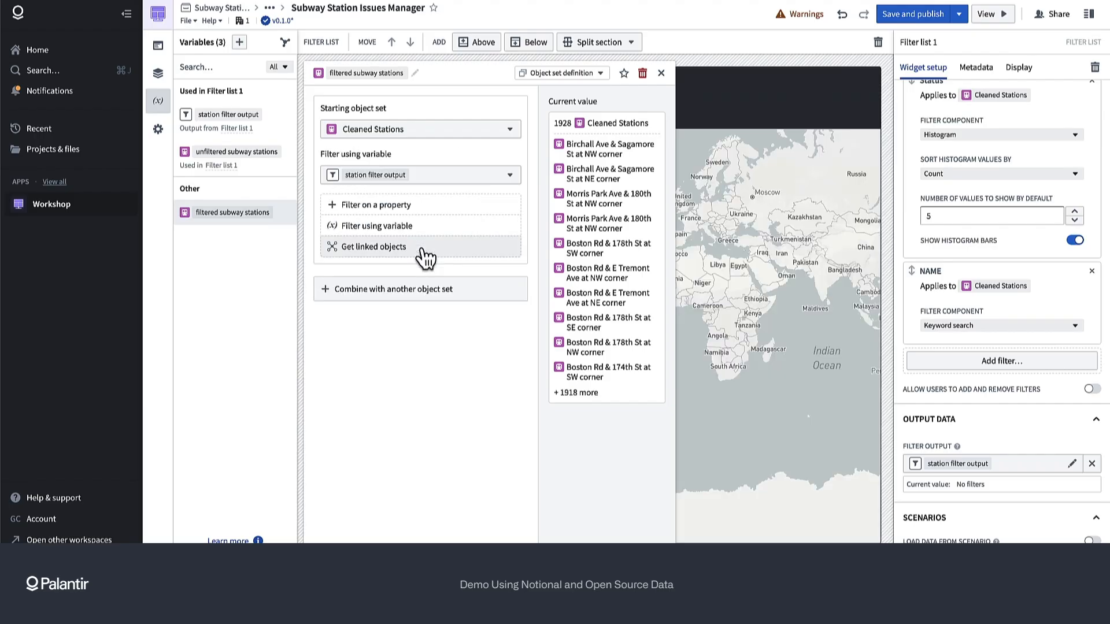
left_click(740, 200)
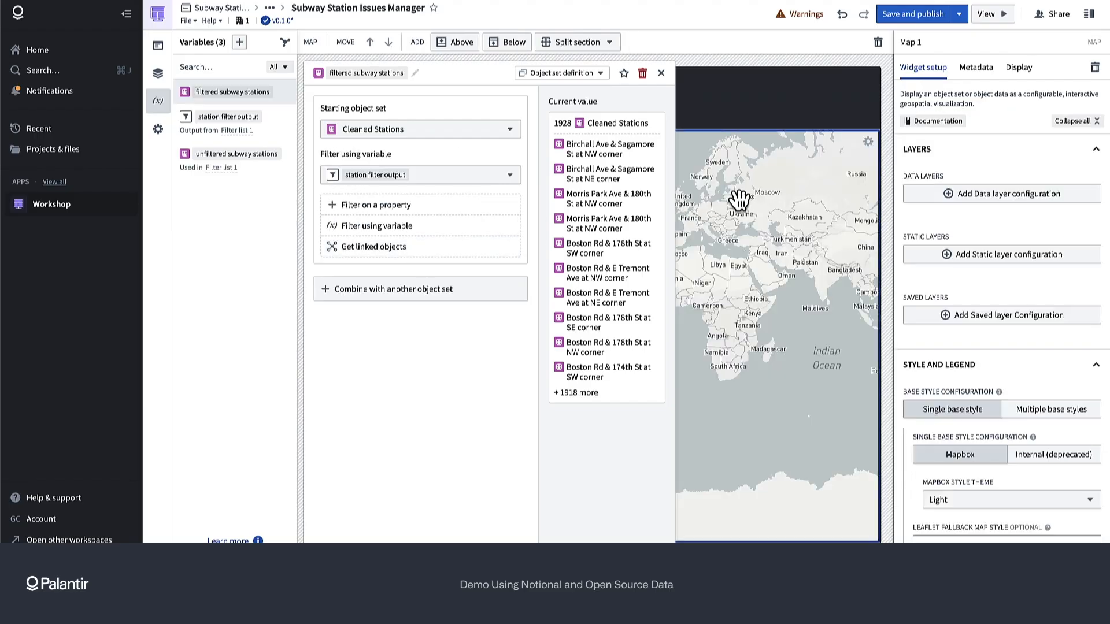
left_click(660, 73)
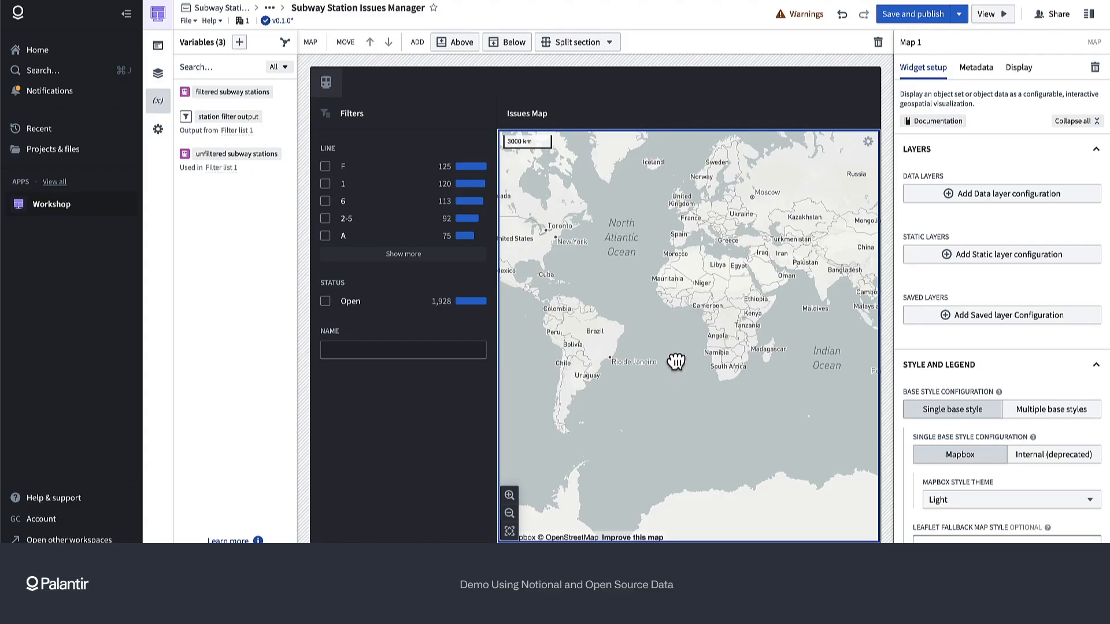
Step: Create a new object set variable using an object set definition and name it "nyc counties"
left_click_drag(674, 364, 780, 371)
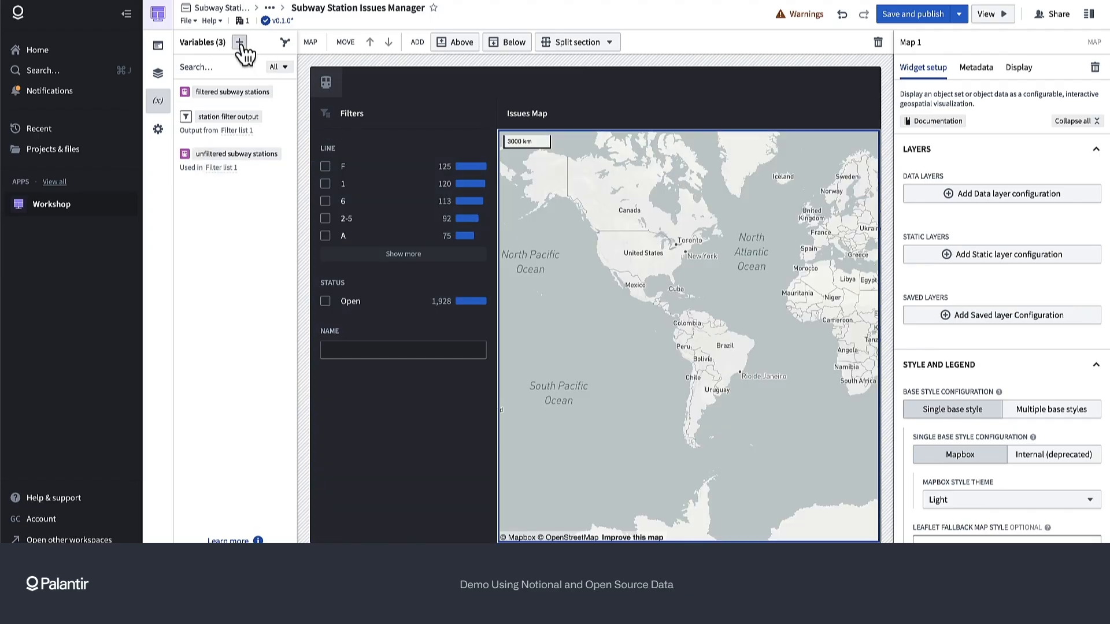
left_click(239, 42)
mouse_move(295, 177)
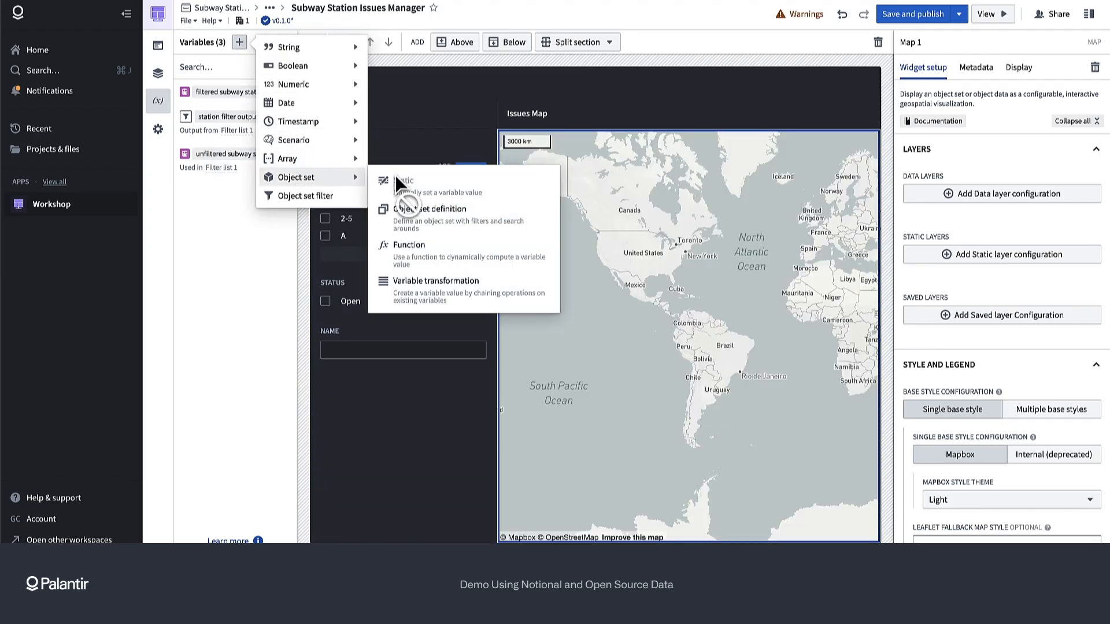
left_click(422, 215)
left_click(339, 73)
type("coint")
key("BackSpace")
key("BackSpace")
key("BackSpace")
key("BackSpace")
key("BackSpace")
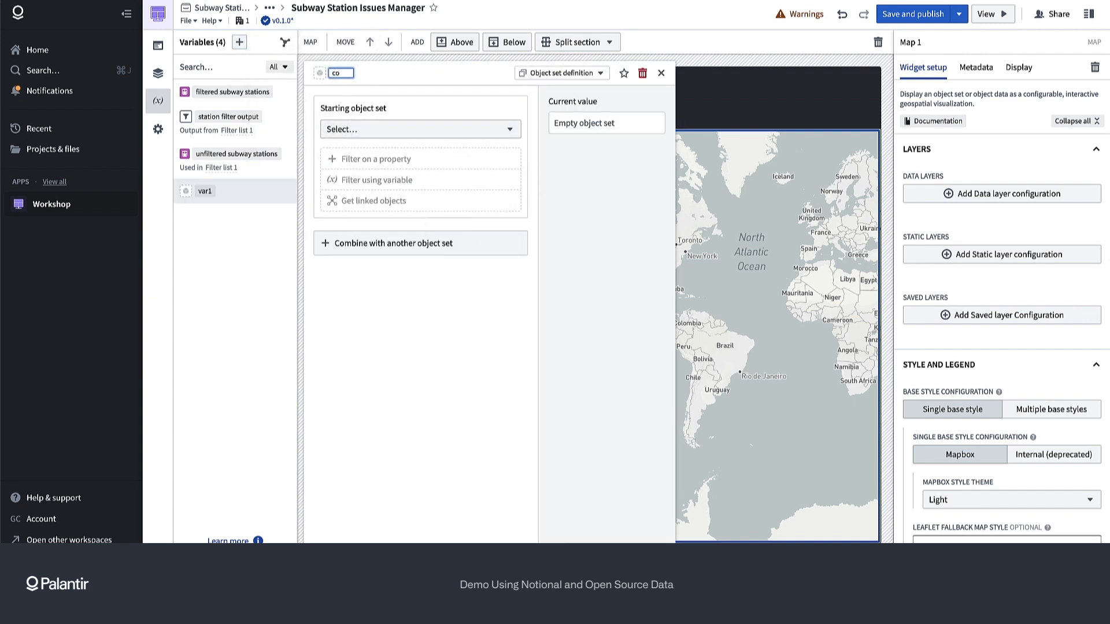
type("nyc counties")
Step: Set the starting object set of the nyc counties variable to the Cleaned Counties object type
left_click(429, 132)
type("counti")
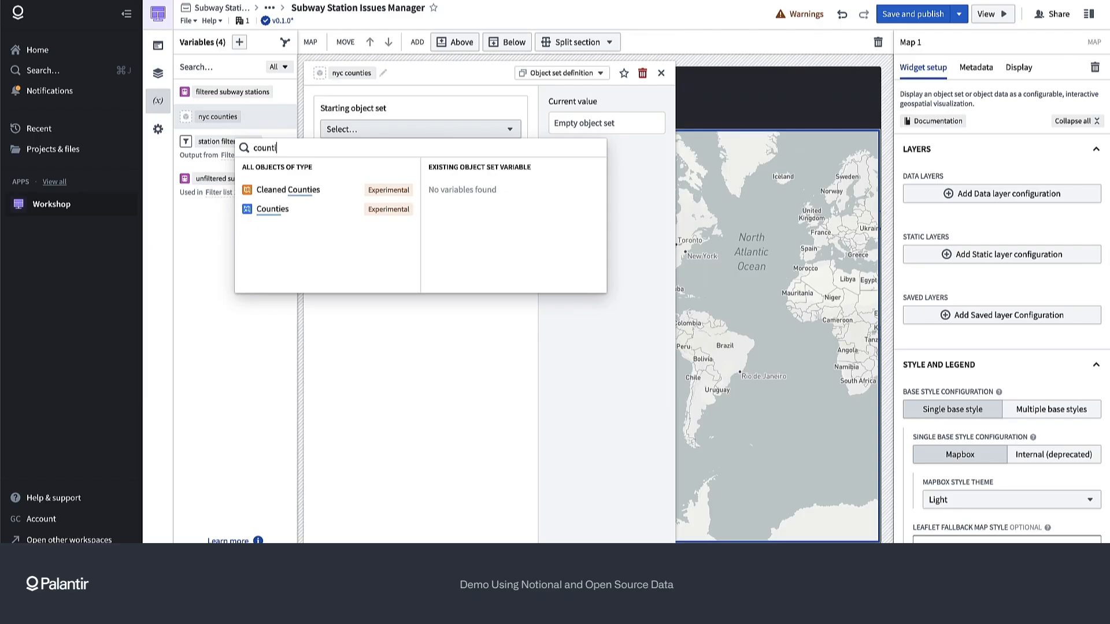
left_click(339, 197)
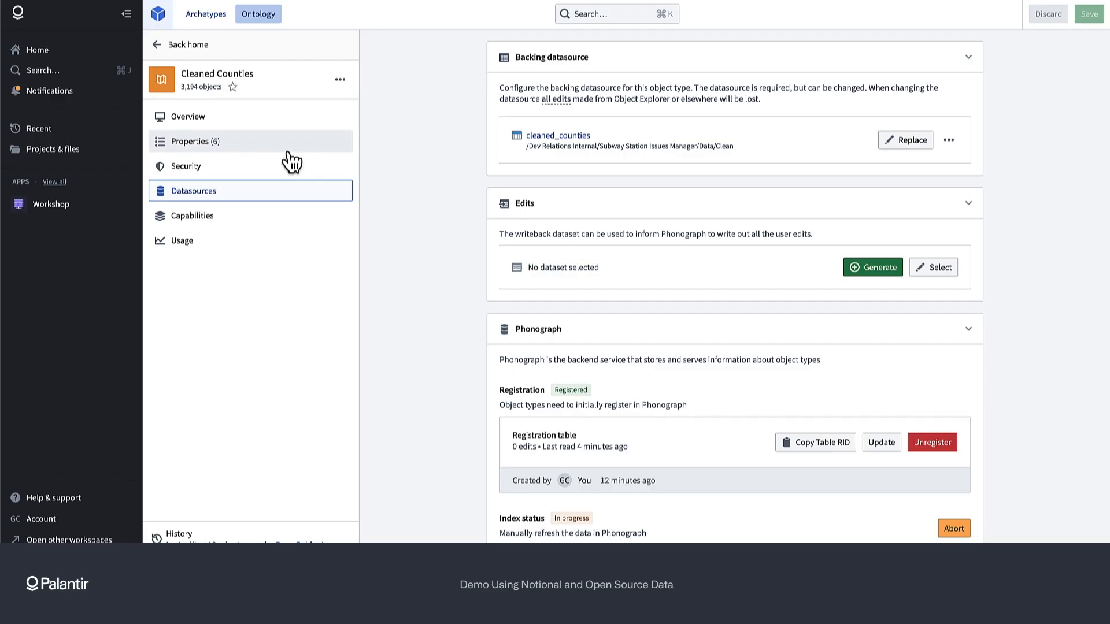
Step: In the Ontology's Cleaned Counties property mapping, add the CTYNAME column as a property and remove the ESTIMATESBASE2020 property
left_click(210, 148)
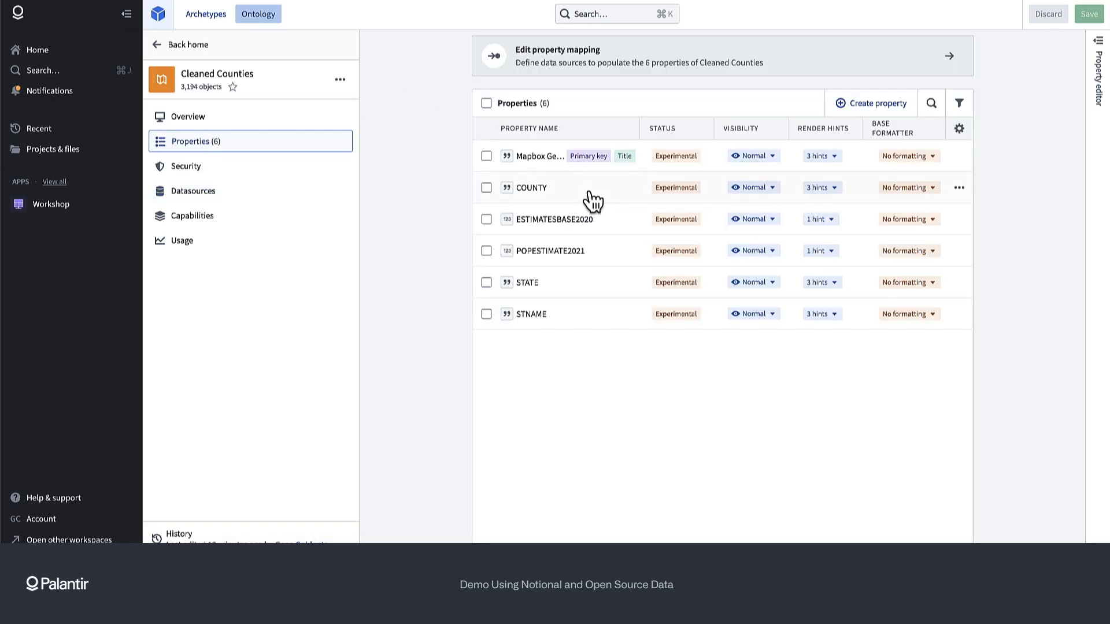
left_click(955, 60)
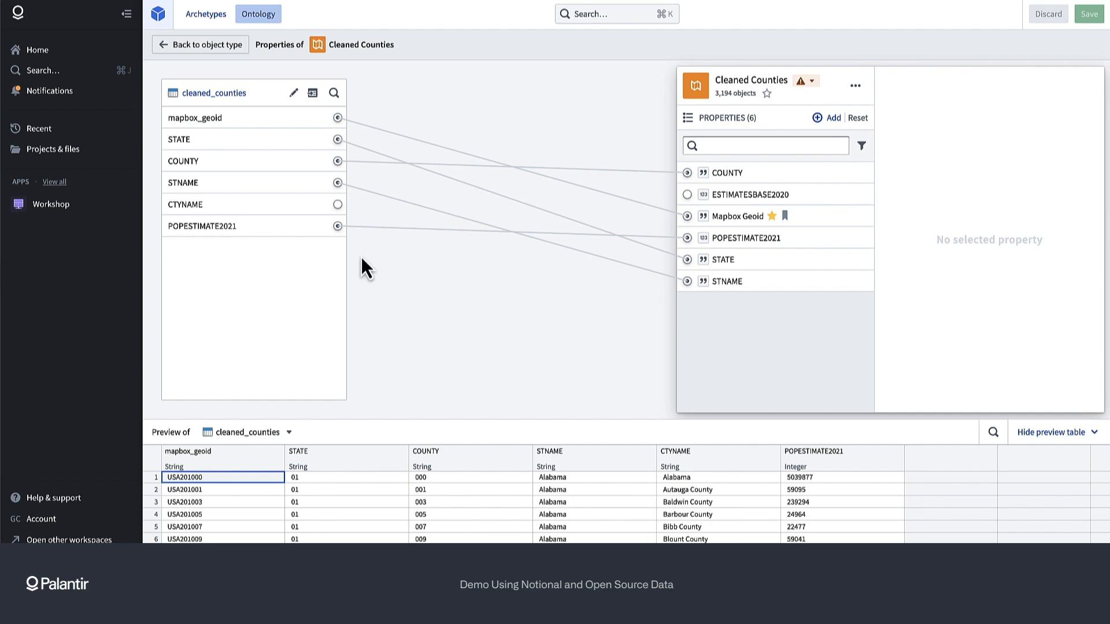
left_click(338, 205)
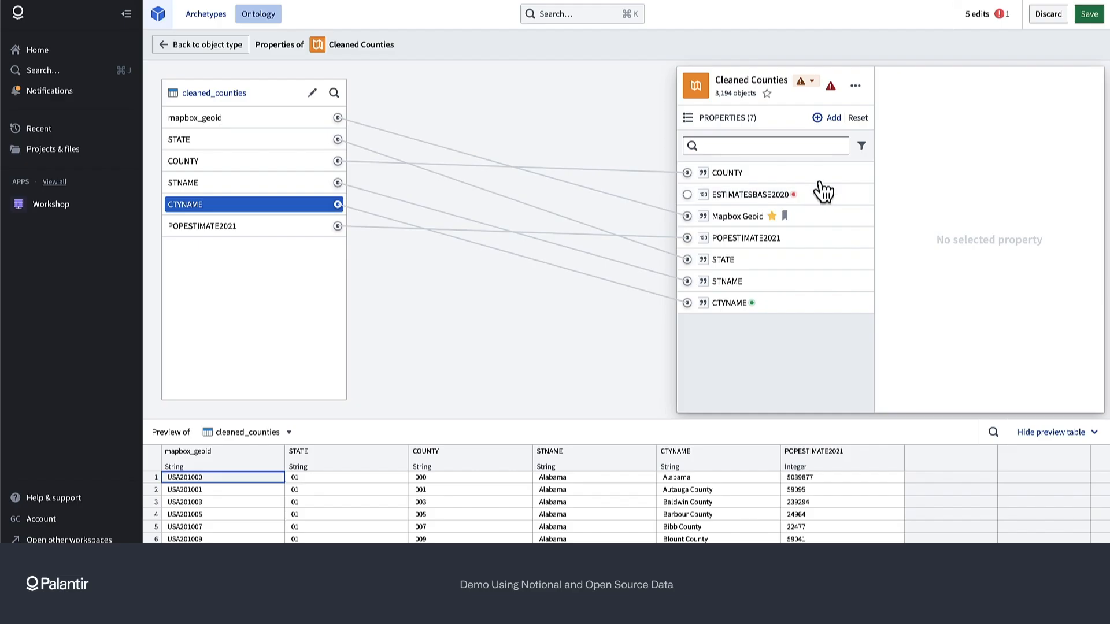
left_click(862, 194)
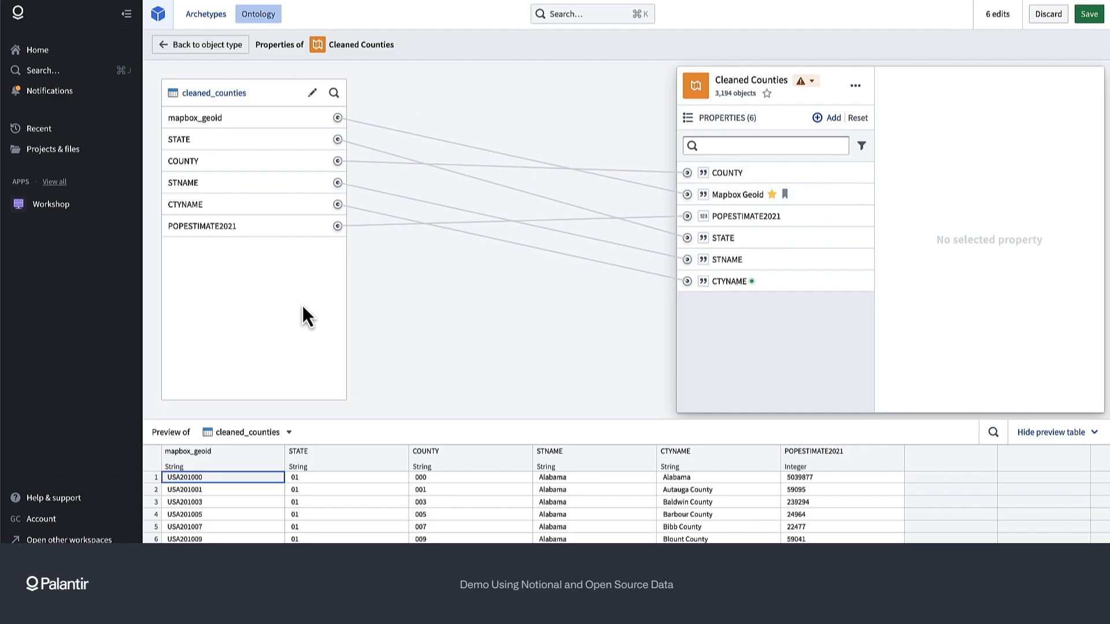
left_click(213, 51)
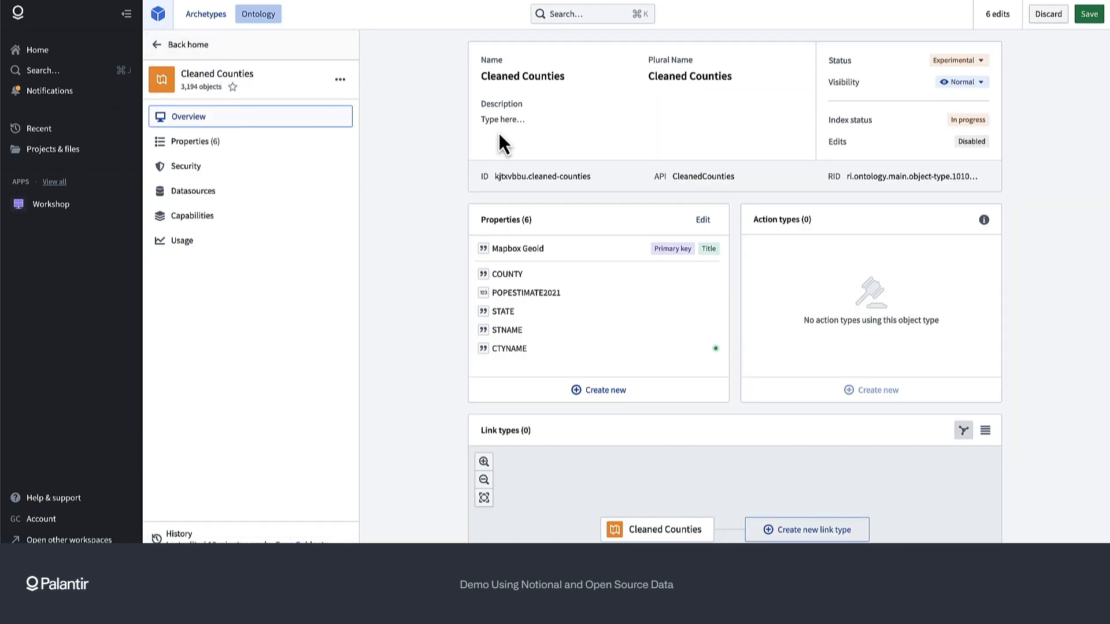
Step: Rename the Cleaned Counties object type to "USA Counties"
left_click(565, 76)
key("alt+shift+Left")
key("alt+shift+Left")
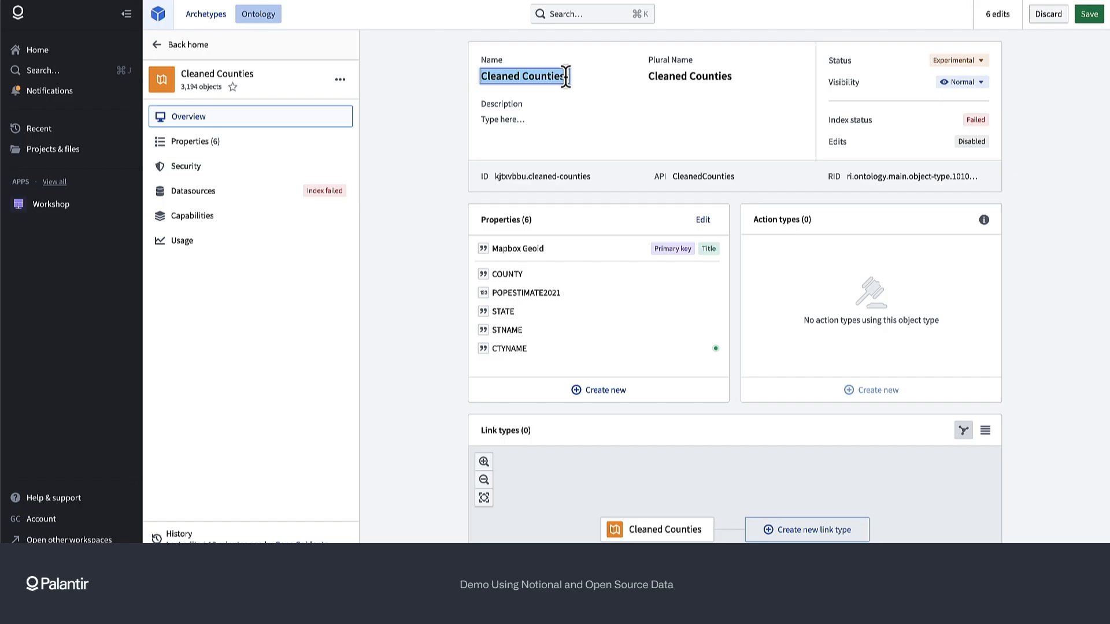
type("USA Counties")
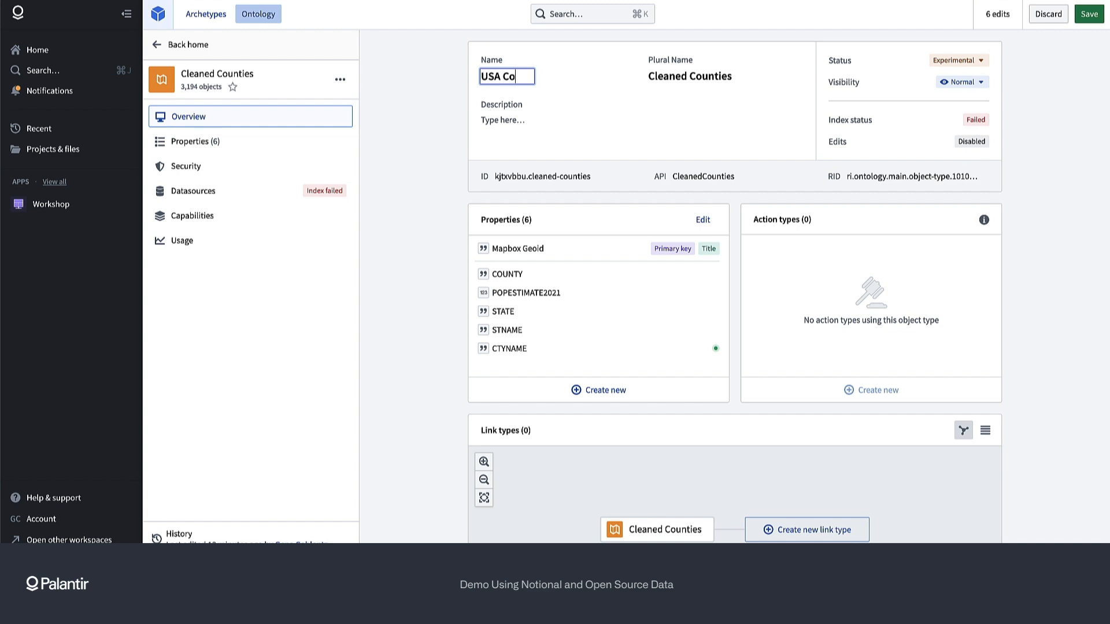
key("Return")
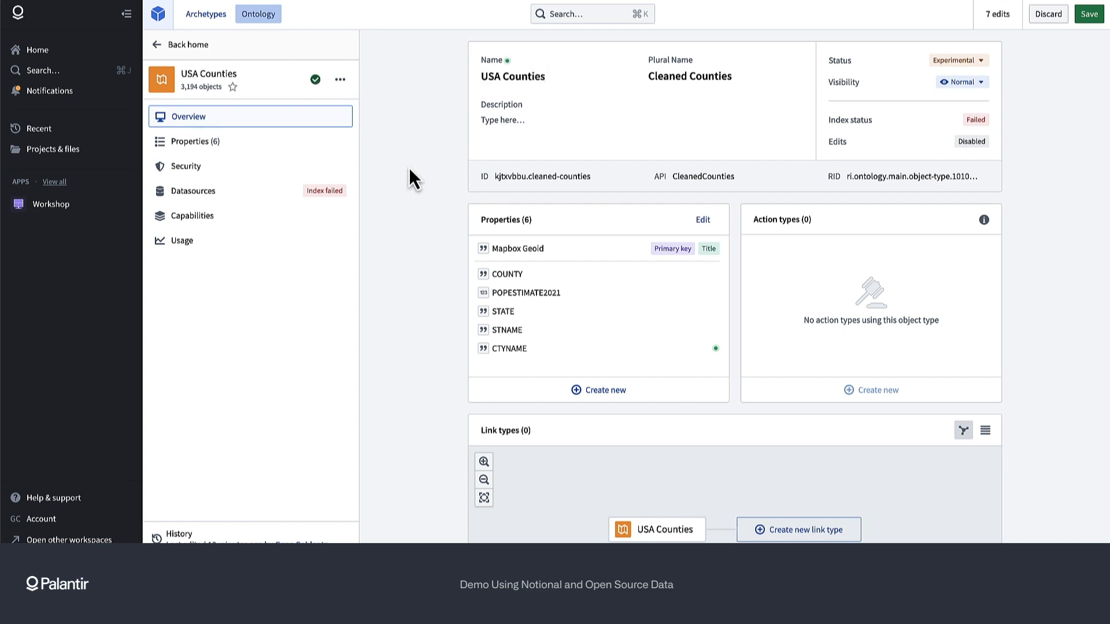
Step: Start a Phonograph reindex of the USA Counties object type from its datasources
left_click(285, 191)
scroll(548, 271, "down", 1)
scroll(548, 270, "down", 4)
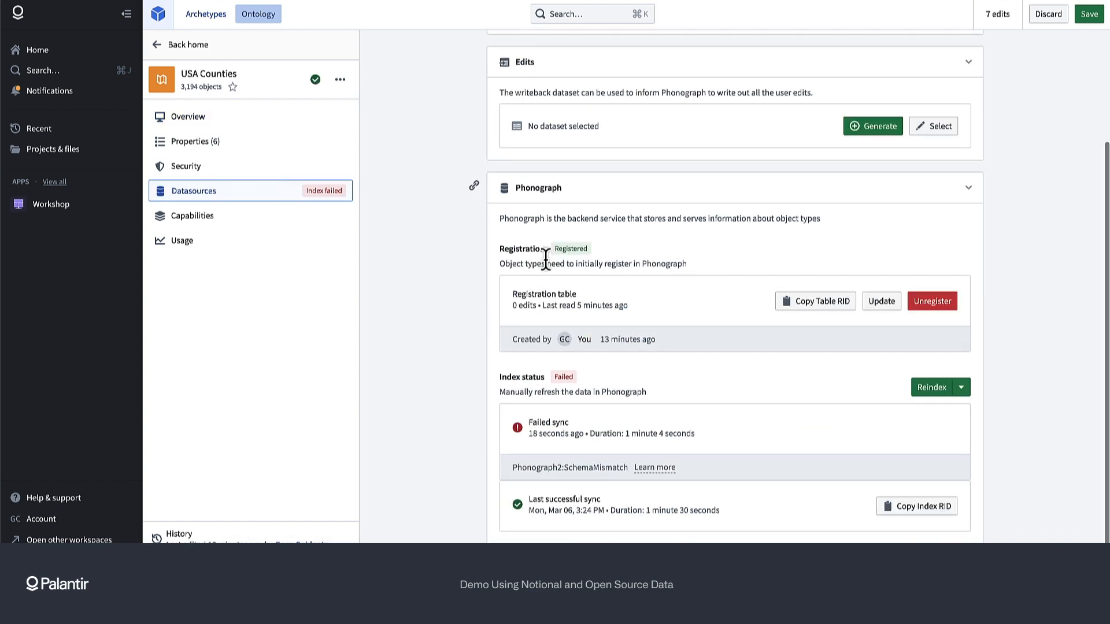
left_click(938, 391)
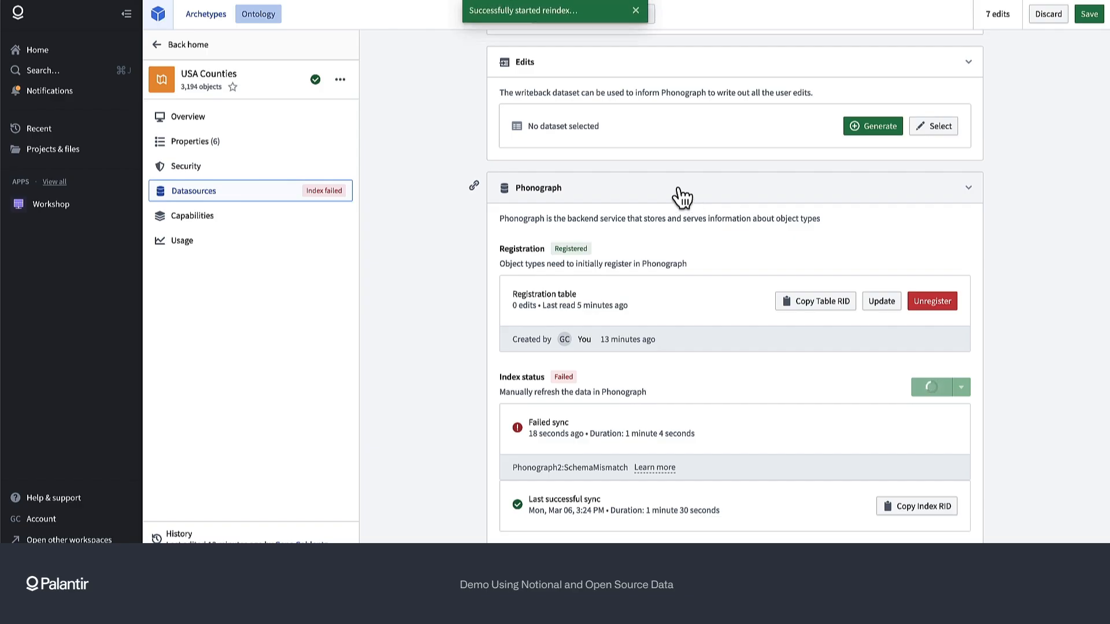
scroll(626, 164, "up", 5)
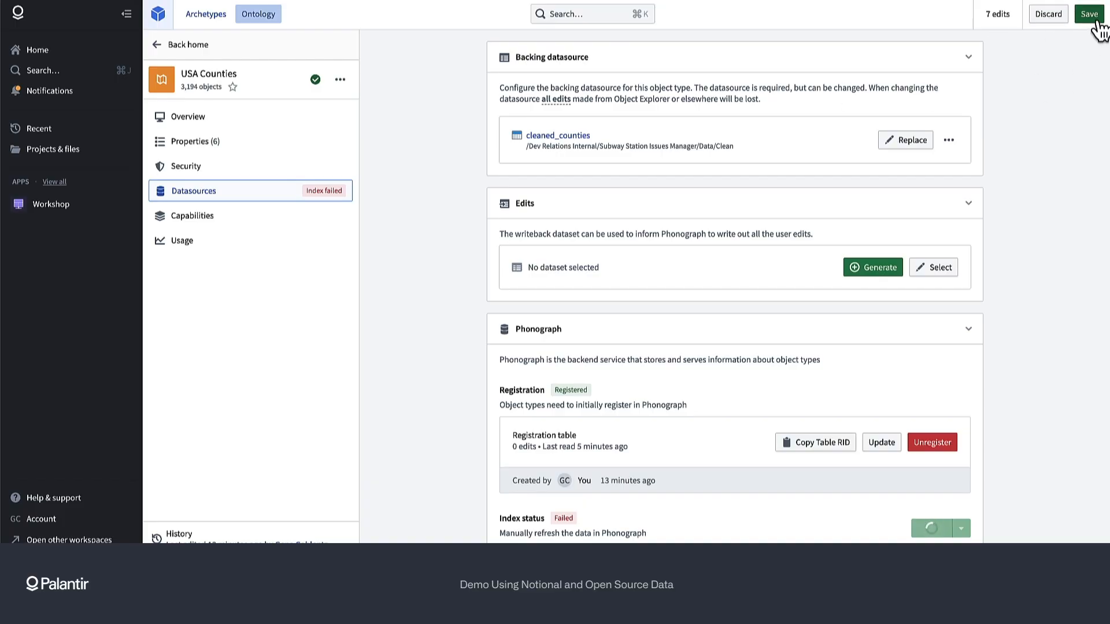
Step: Open the Cleaned Stations object type and change its name to "NYC Station Entrances"
left_click(156, 45)
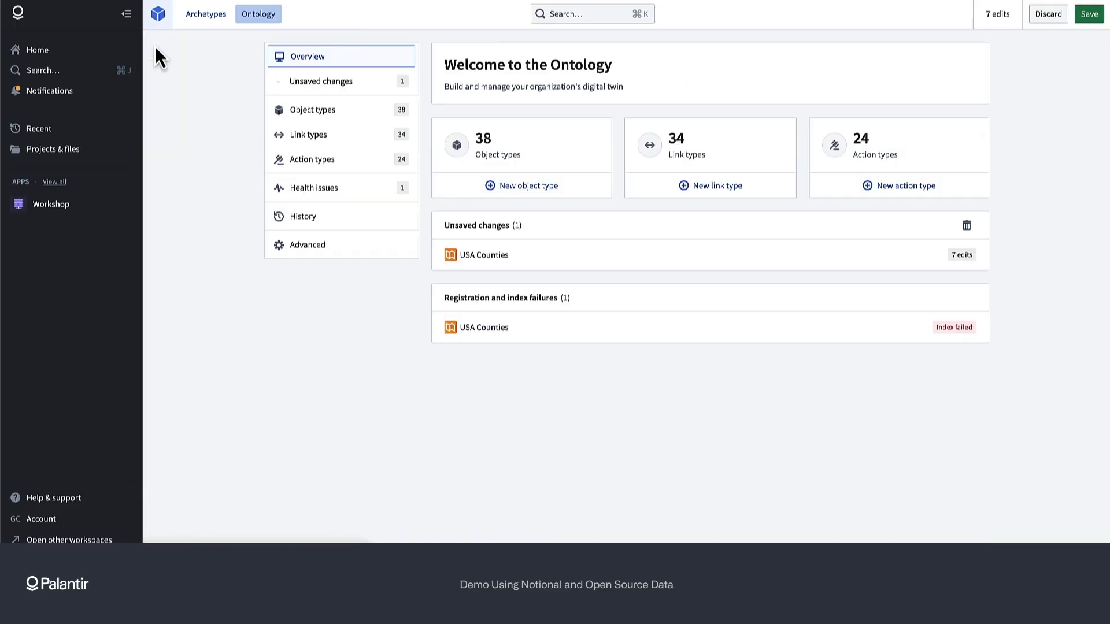
left_click(329, 111)
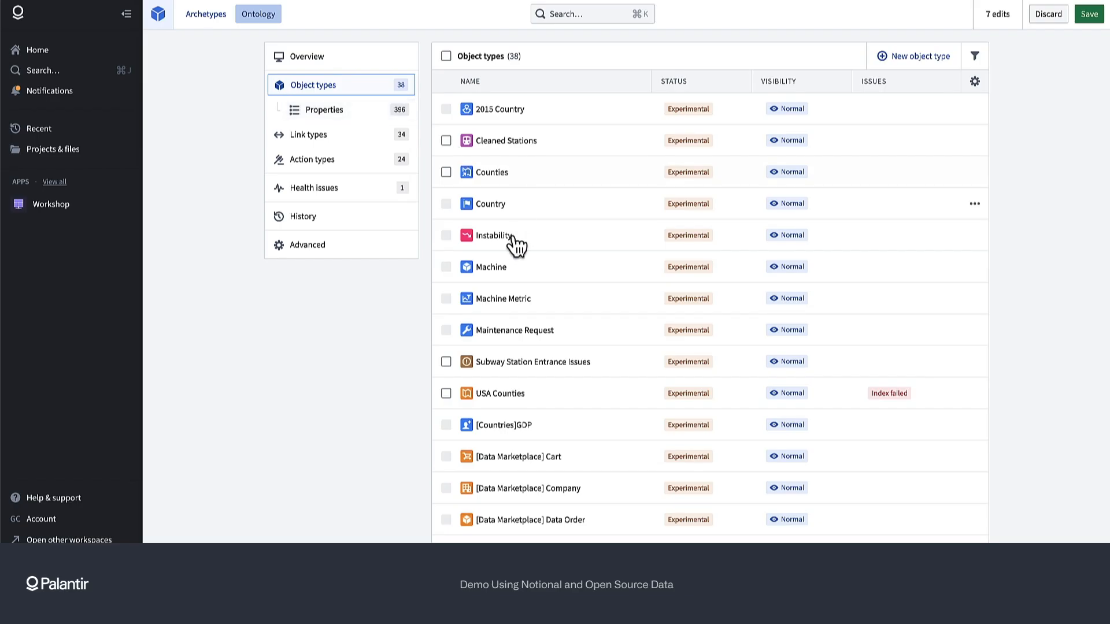
left_click(554, 143)
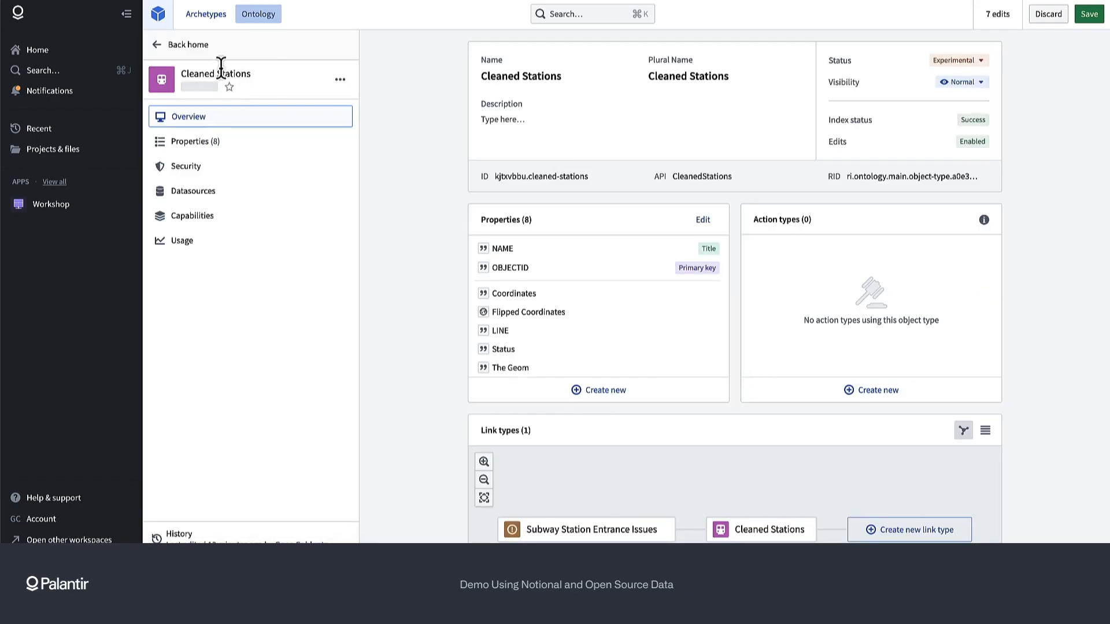
double_click(552, 75)
key("super+a")
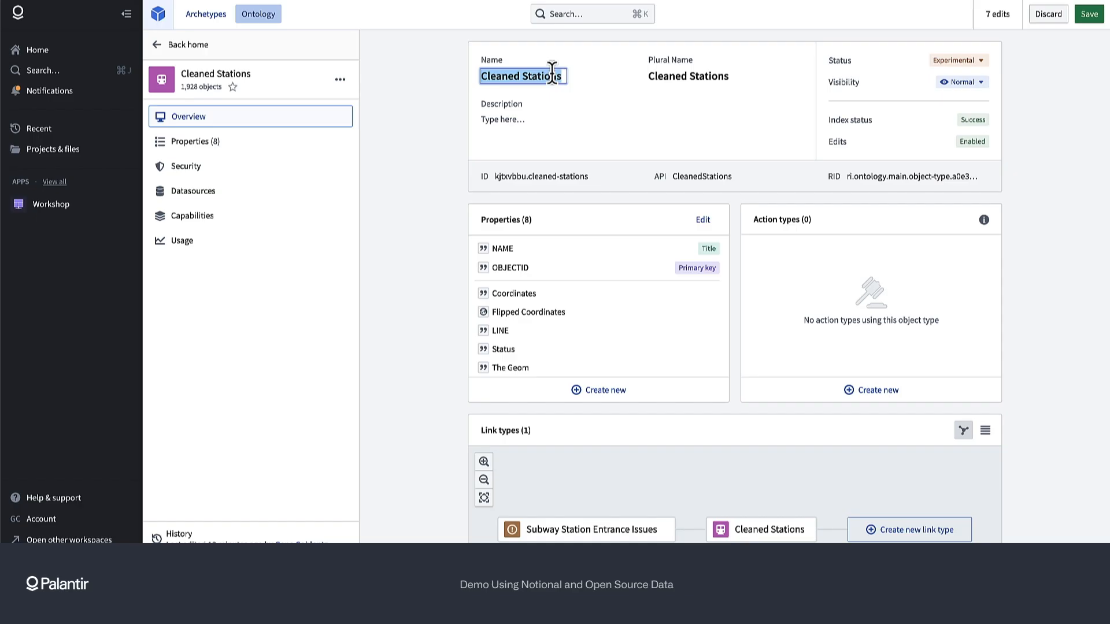
type("NTY")
key("BackSpace")
key("BackSpace")
type("YC St")
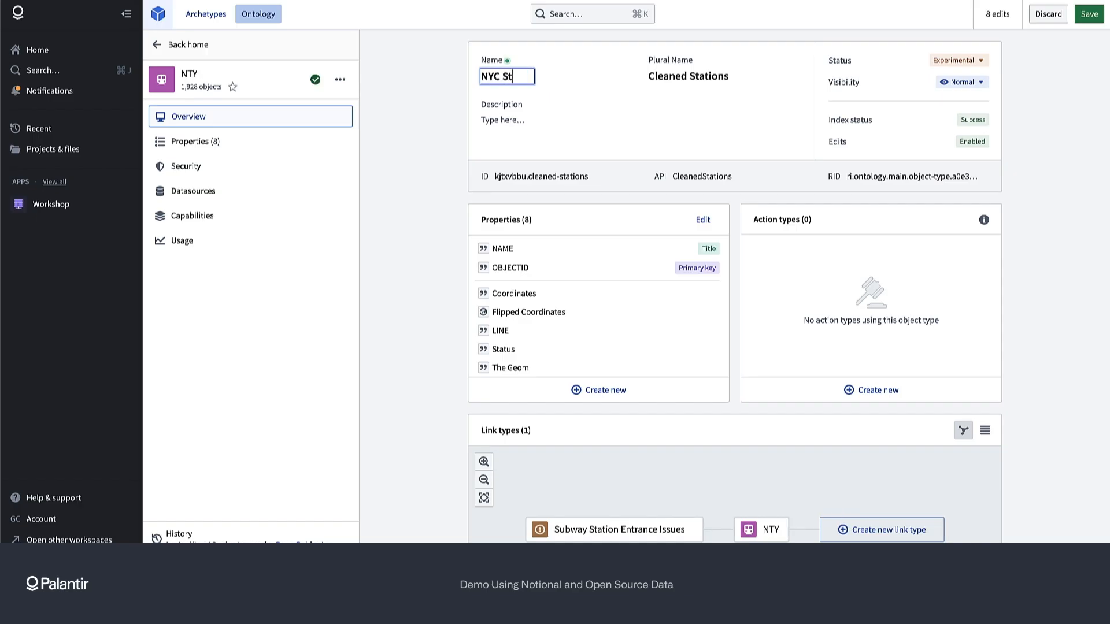
type("ation Entrances")
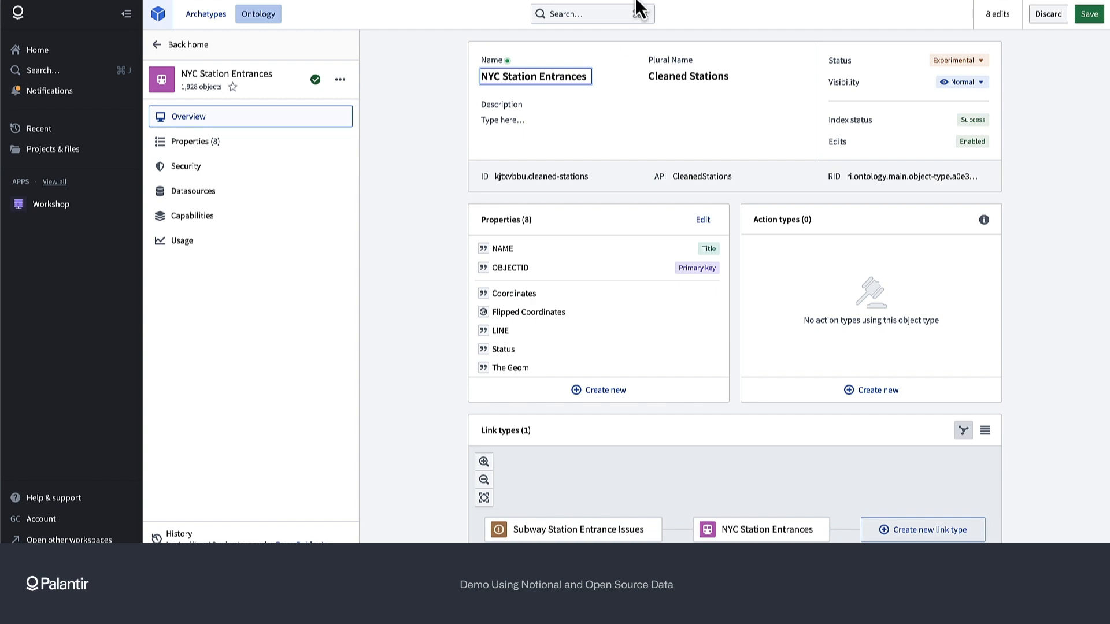
left_click(591, 163)
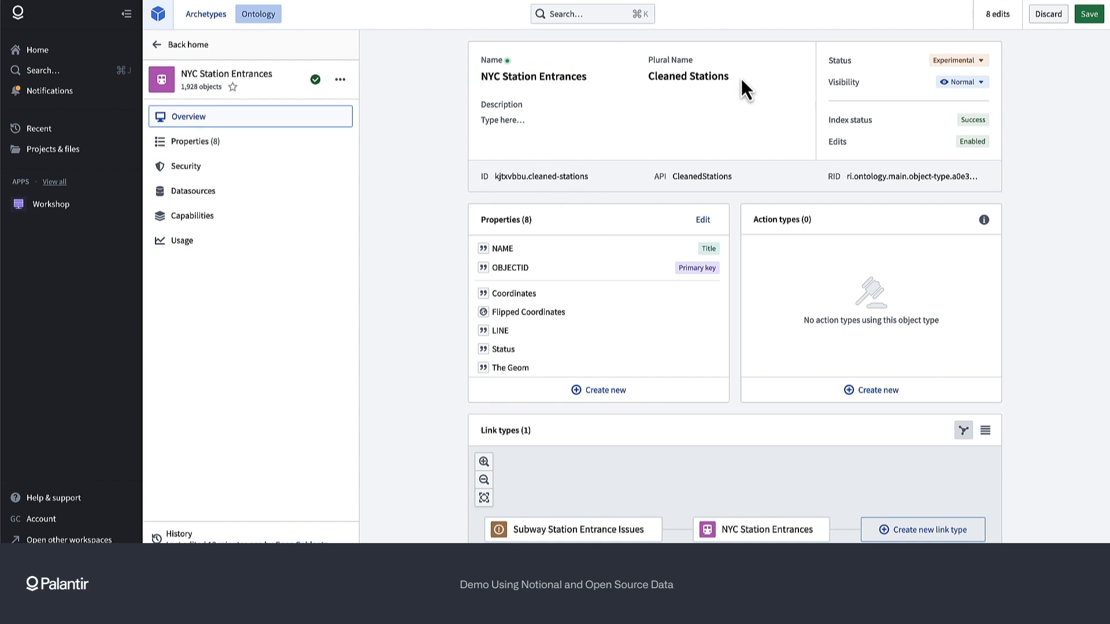
Step: Set the station object type's plural name to "NYC Station Entrances"
left_click(687, 77)
triple_click(687, 77)
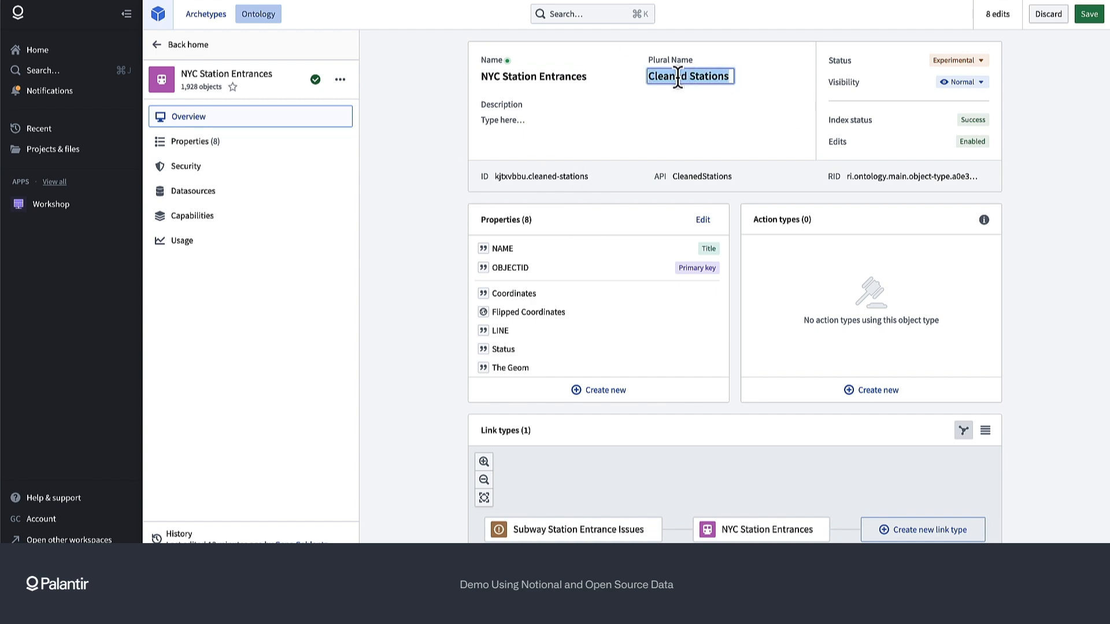
left_click(652, 77)
left_click(736, 80)
left_click(718, 75)
triple_click(719, 75)
type("NYC")
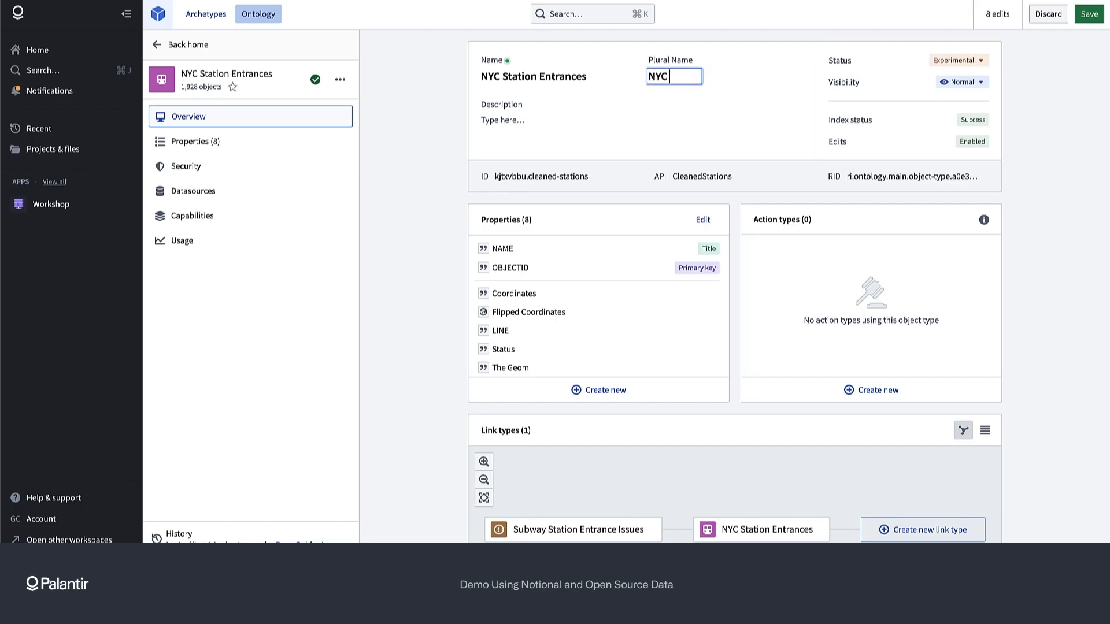
type(" Station Entrances")
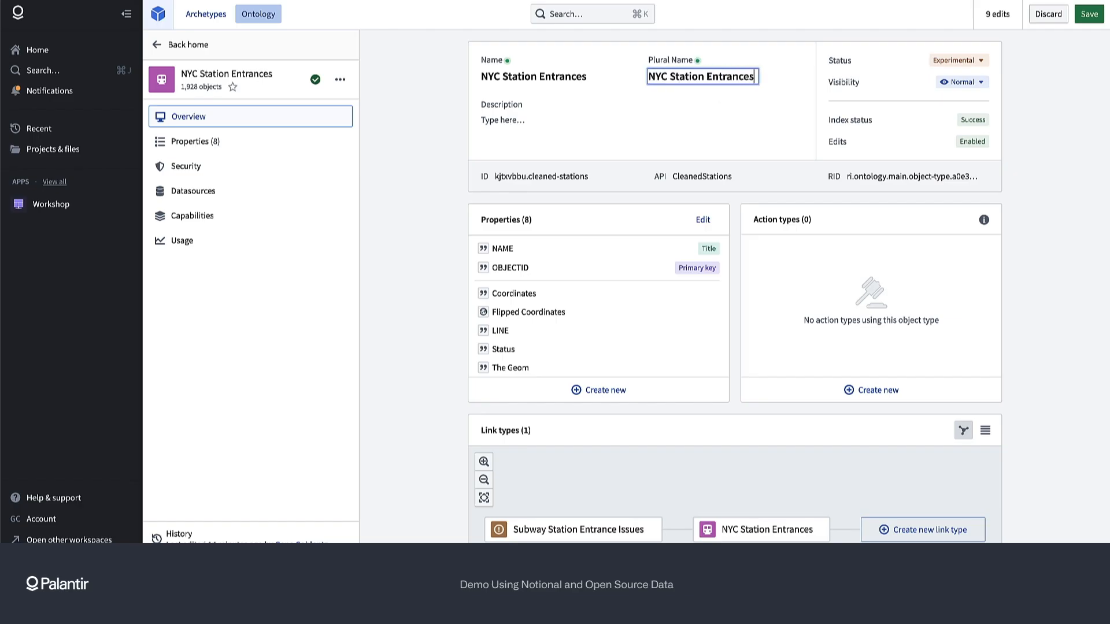
key("Return")
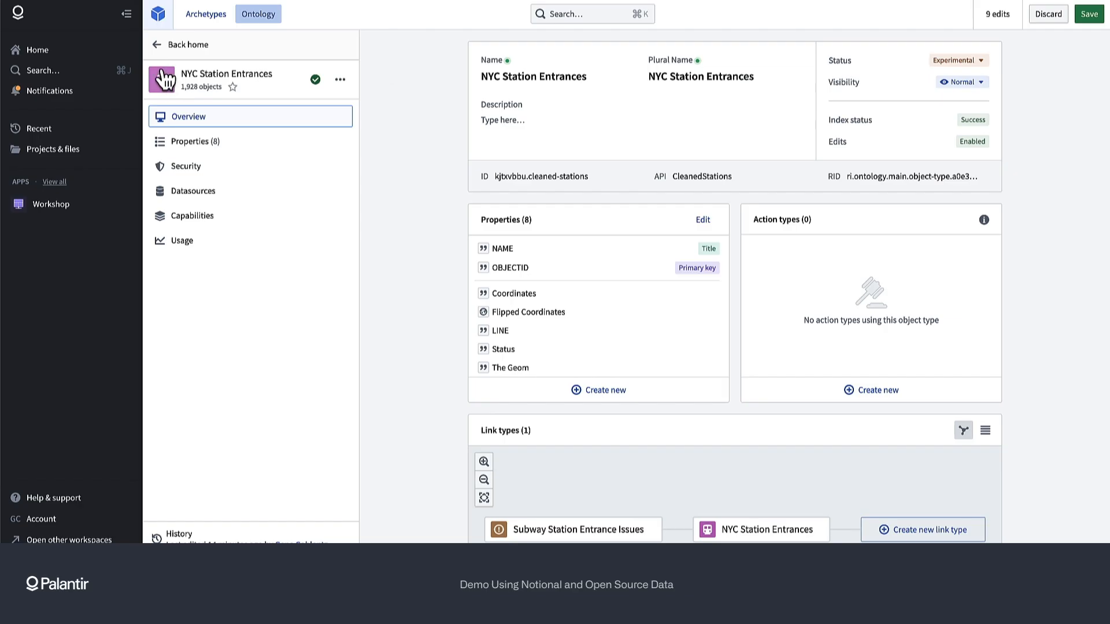
Step: Return to the list of object types and search the ontology for "issues"
left_click(161, 45)
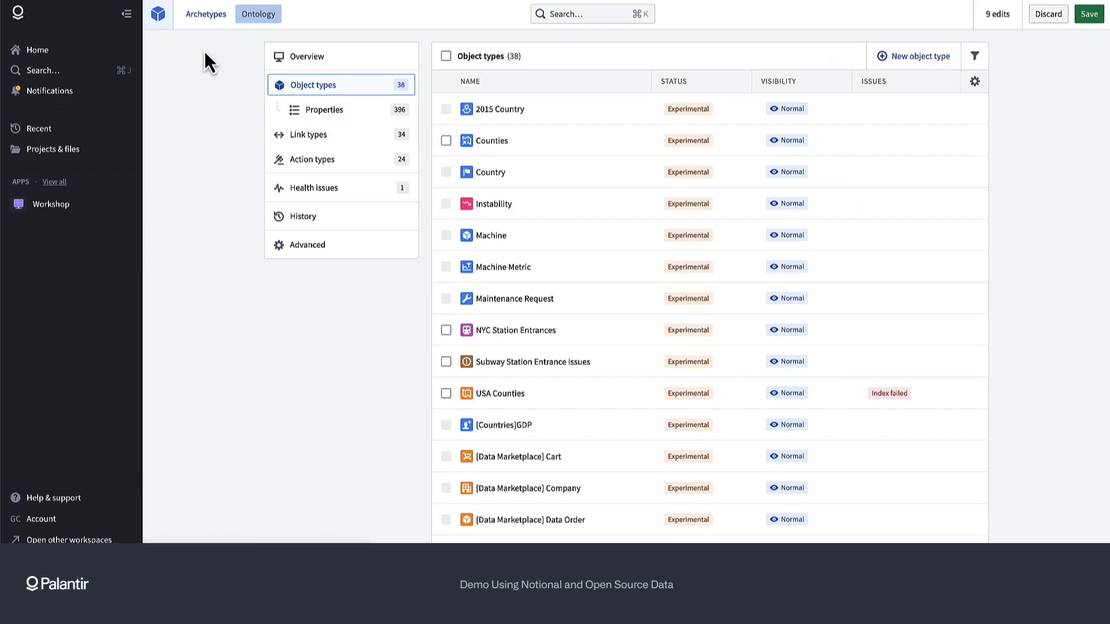
left_click(559, 14)
type("issues")
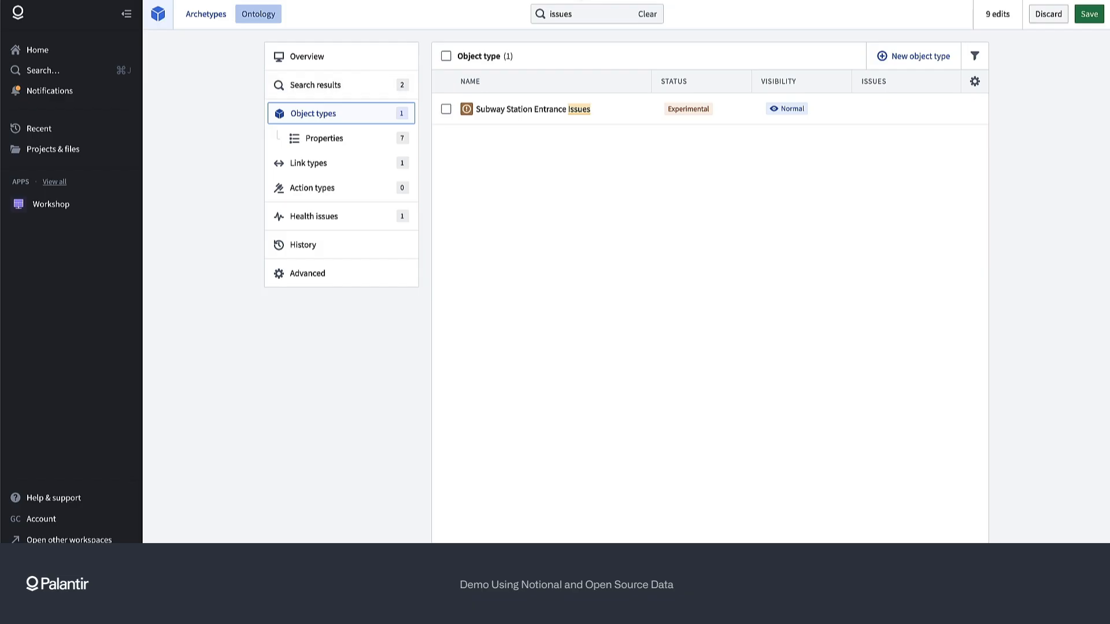
Step: Review the pending edits to USA Counties and NYC Station Entrances and save them all to the ontology
left_click(1089, 13)
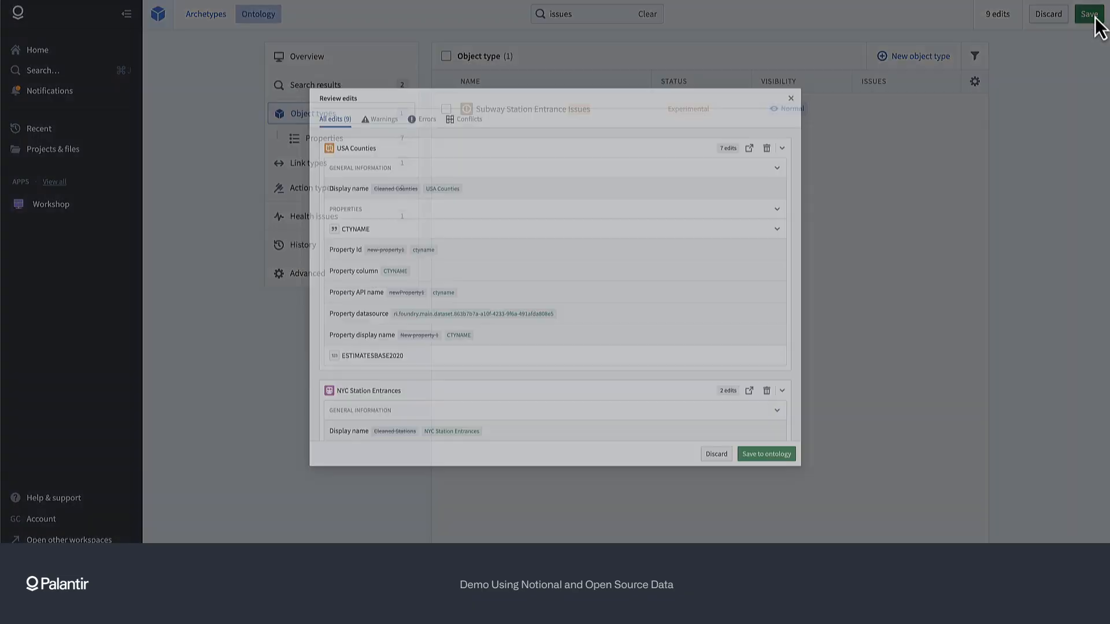
scroll(740, 300, "down", 2)
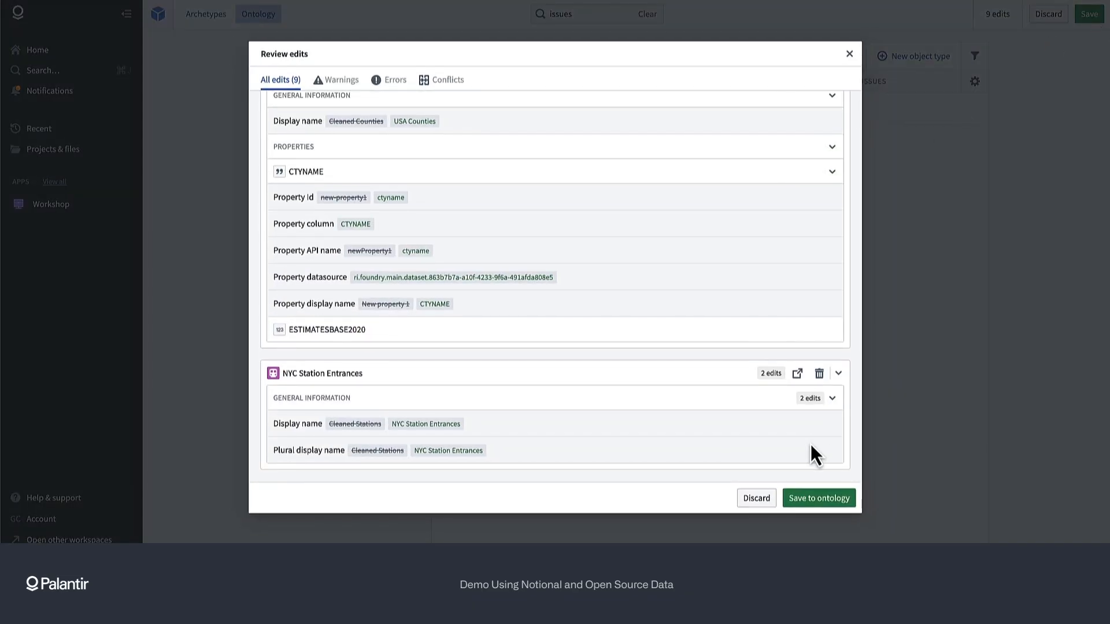
left_click(807, 491)
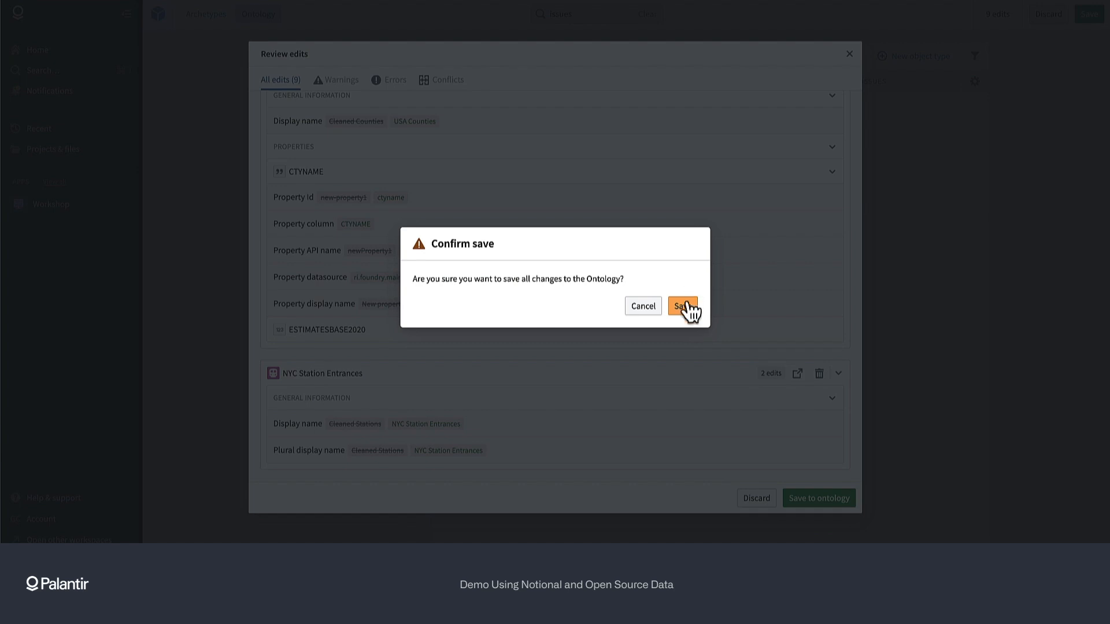
left_click(687, 305)
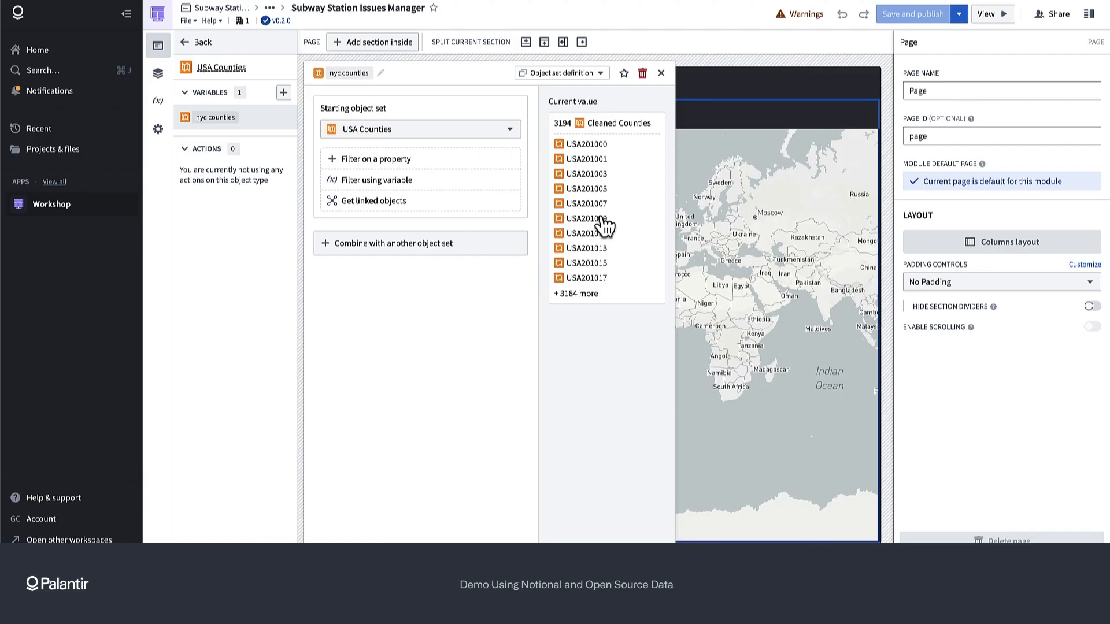
Step: Filter the nyc counties object set to USA Counties whose STNAME is New York
left_click(346, 163)
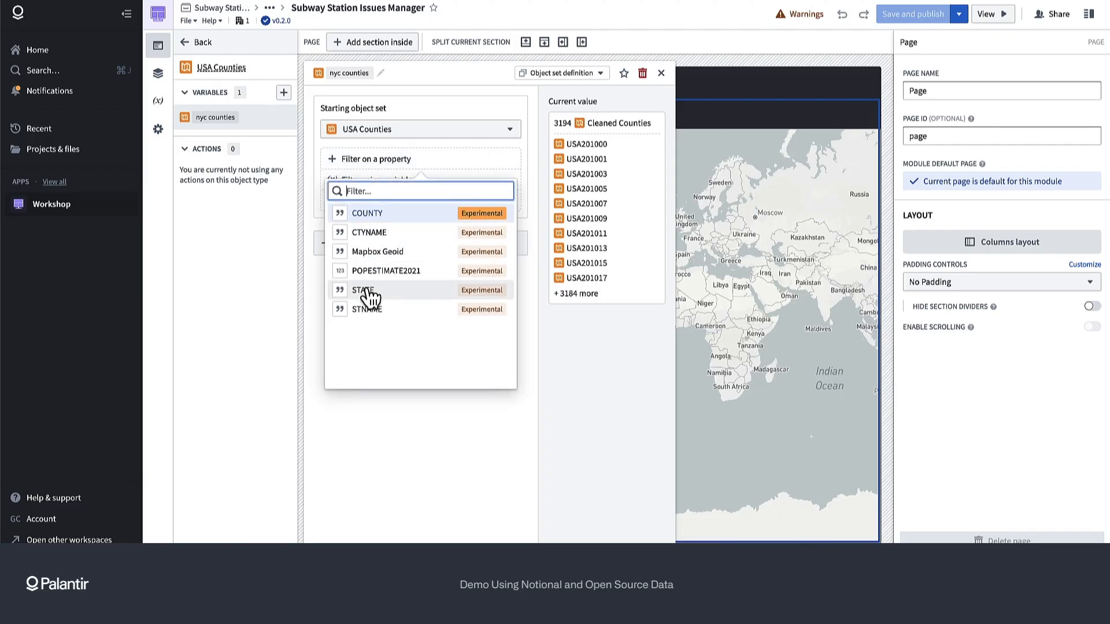
left_click(371, 311)
left_click(394, 177)
type("N")
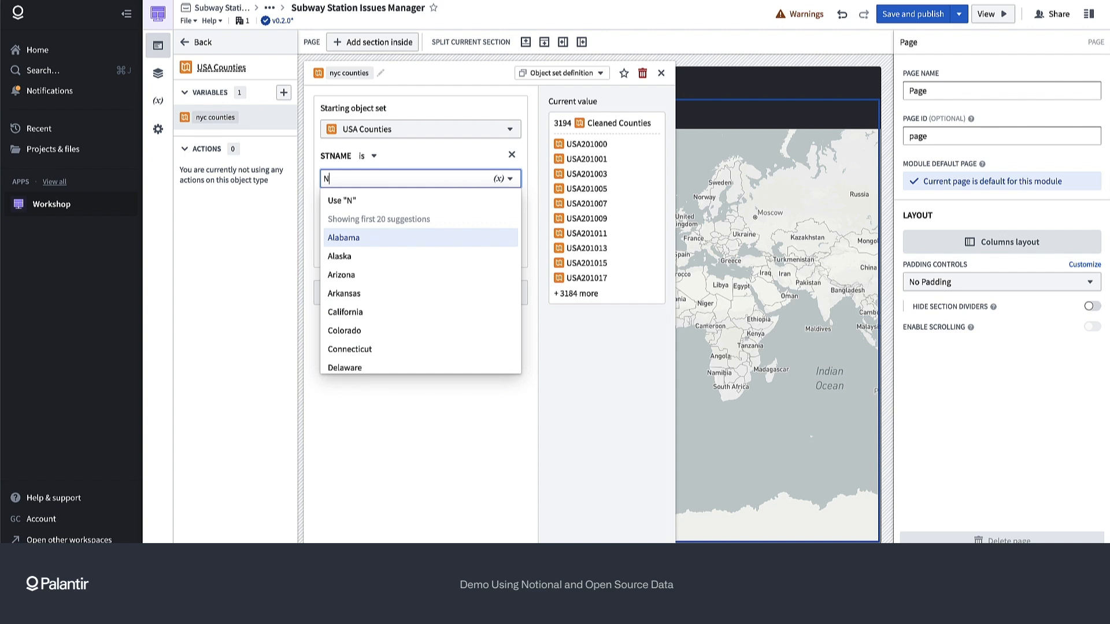
type("ew")
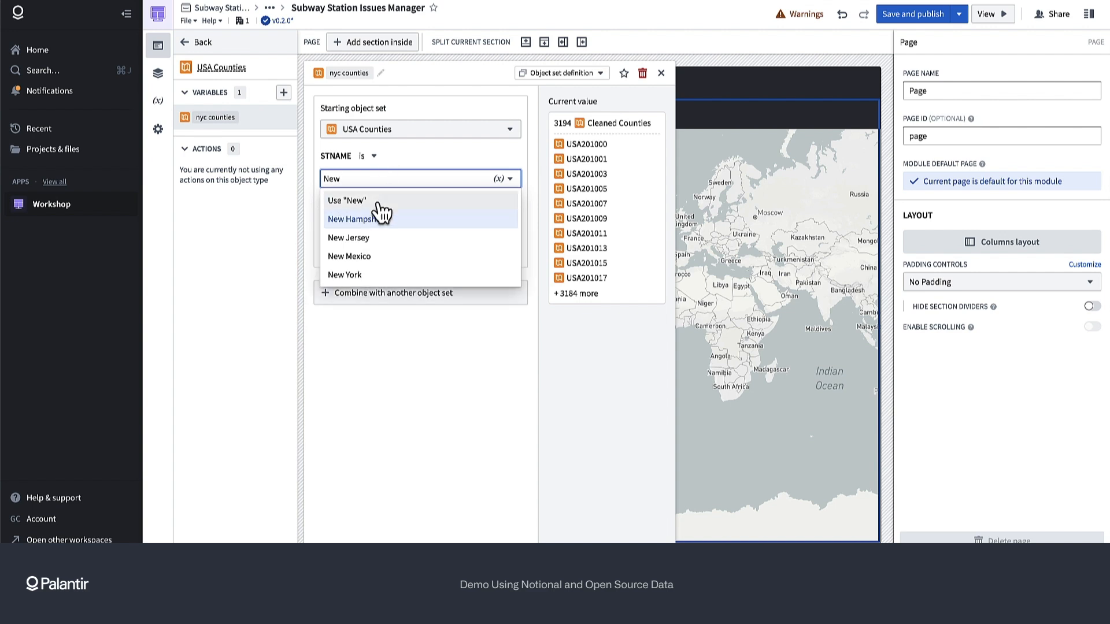
left_click(364, 276)
key("BackSpace")
key("BackSpace")
key("BackSpace")
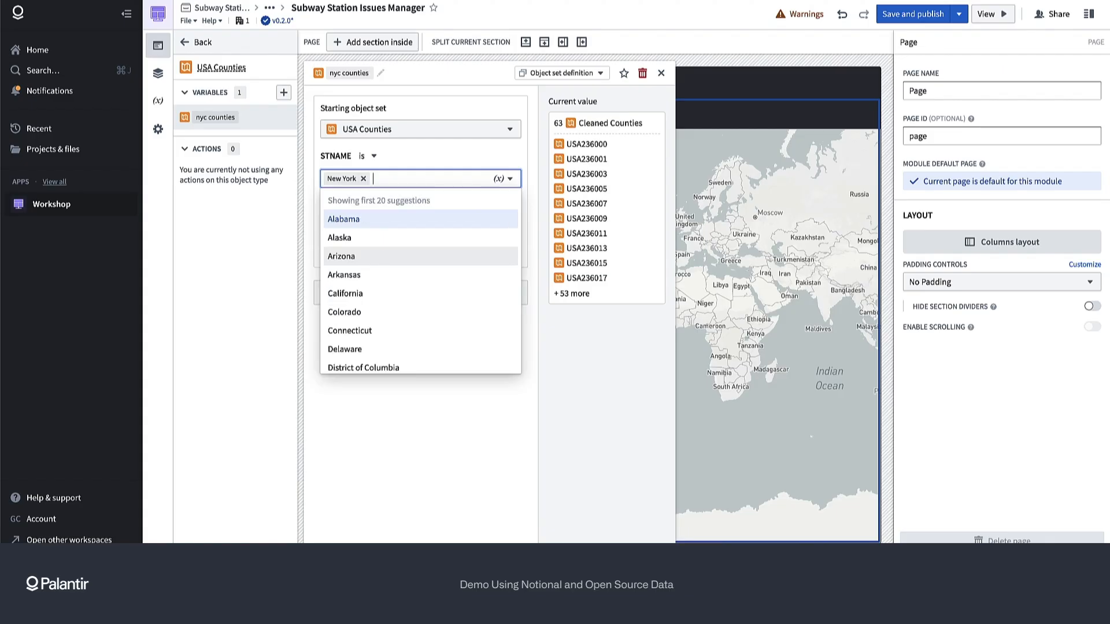
left_click(421, 411)
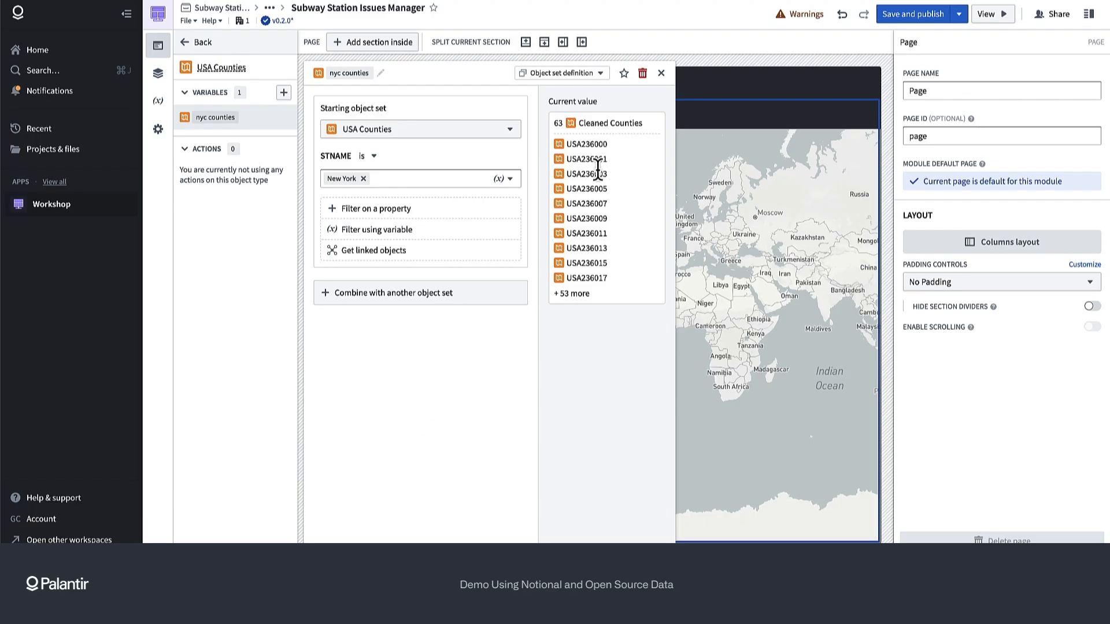
Step: Add a CTYNAME filter to the nyc counties object set and choose Kings County as its value
left_click(371, 209)
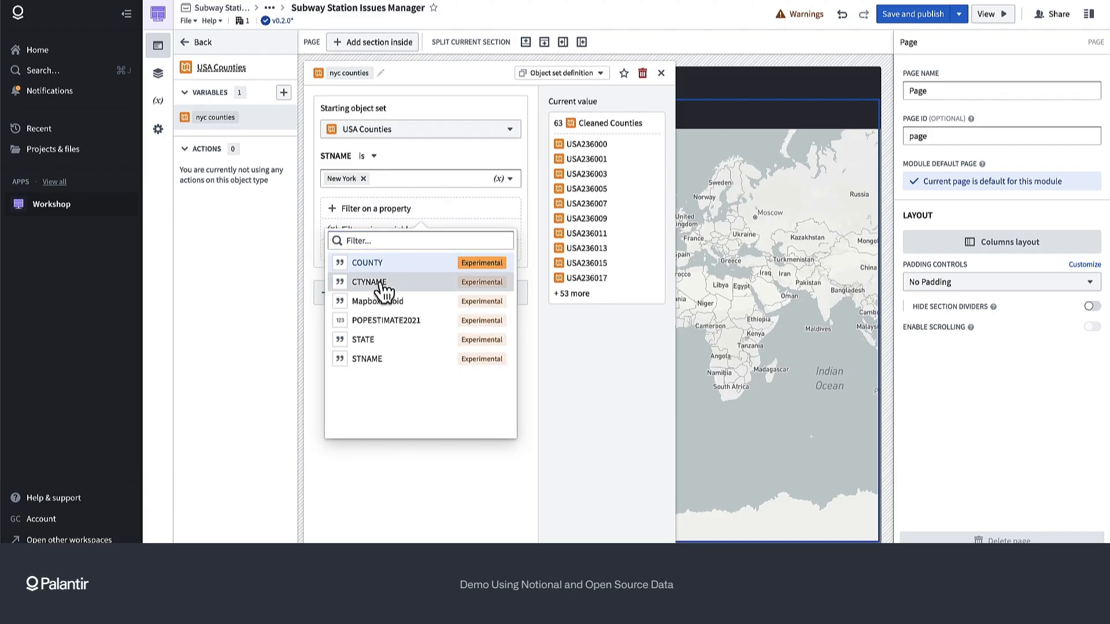
left_click(384, 283)
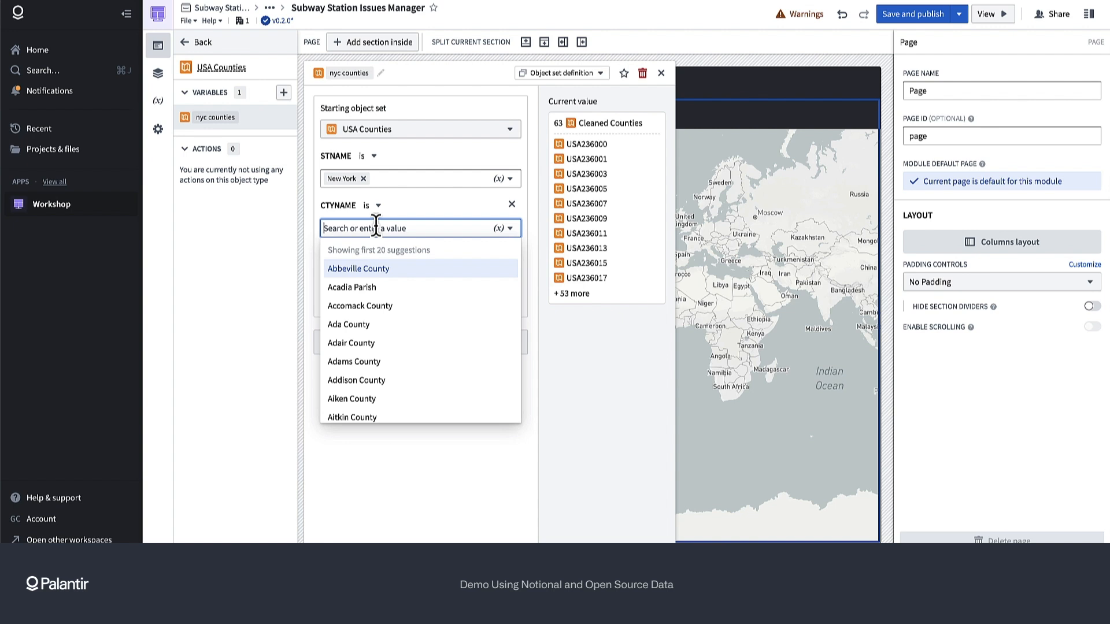
type("Kings")
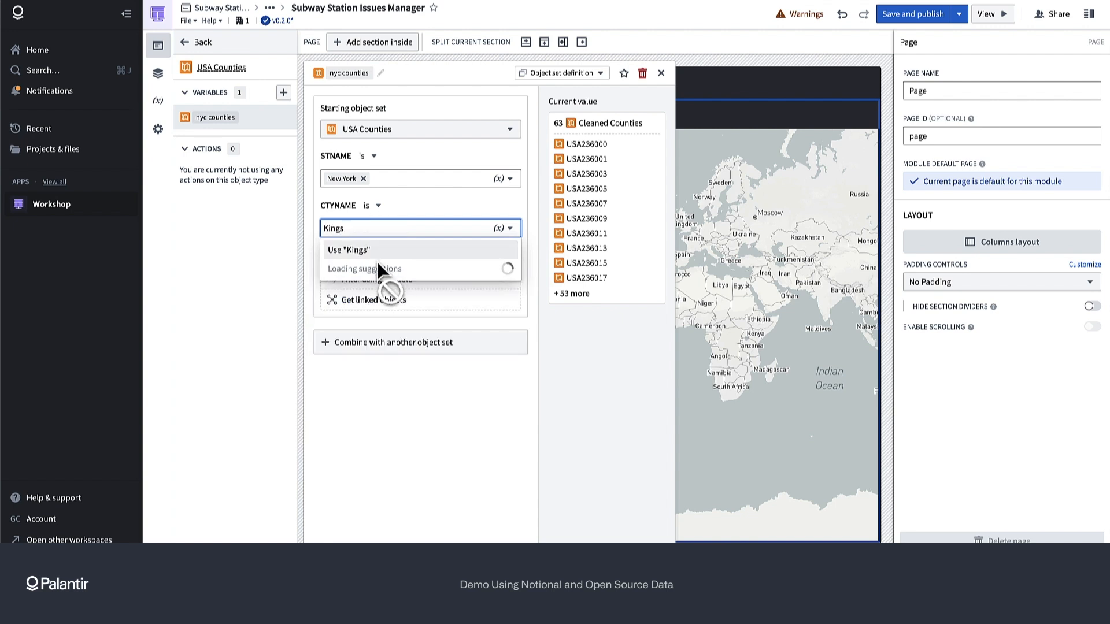
left_click(379, 282)
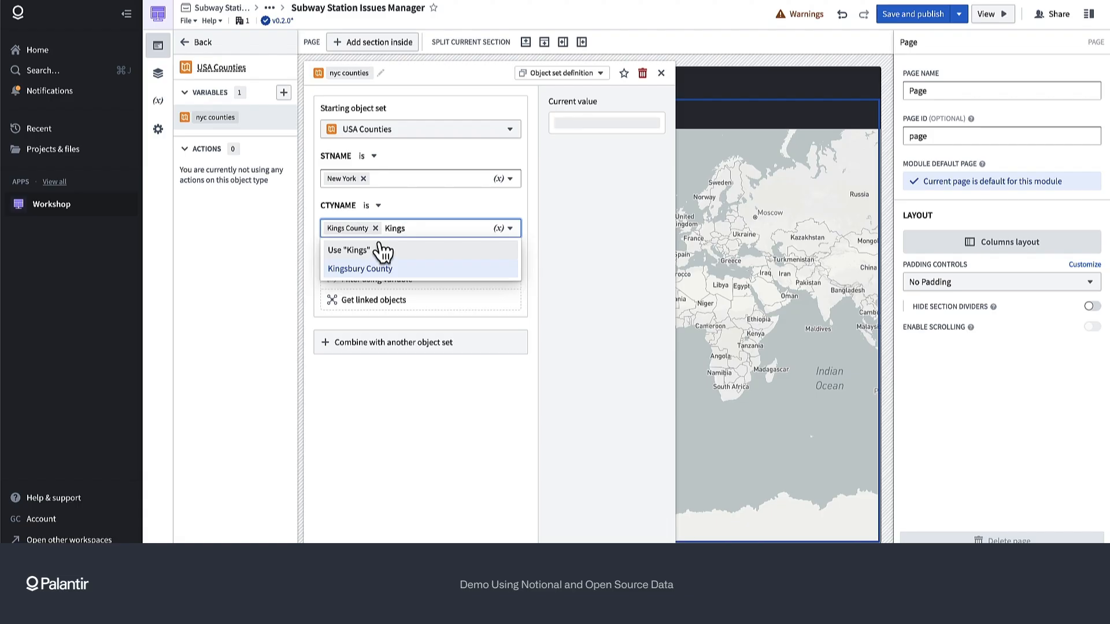
Step: Add Bronx County as another value of the CTYNAME filter
key("BackSpace")
key("BackSpace")
key("BackSpace")
key("BackSpace")
key("BackSpace")
type("Bron")
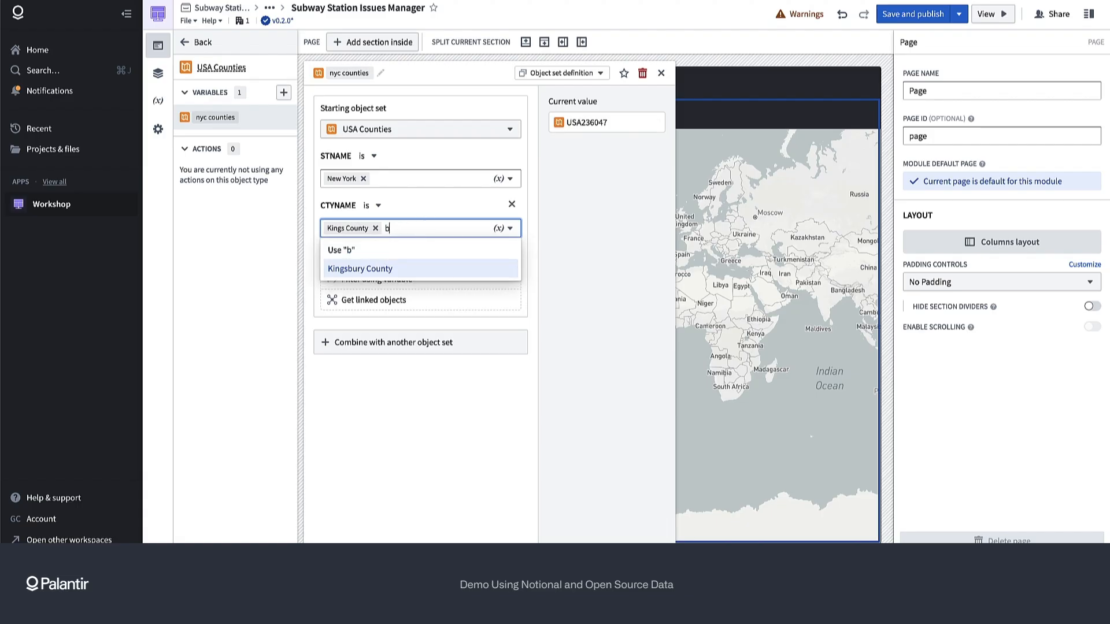
type("x County")
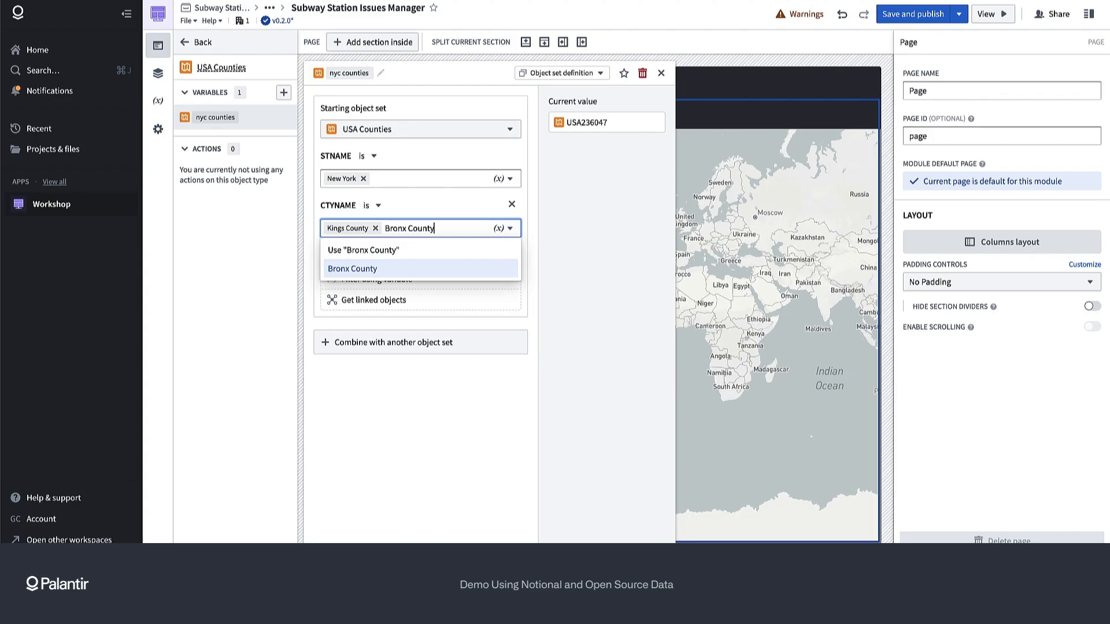
key("Return")
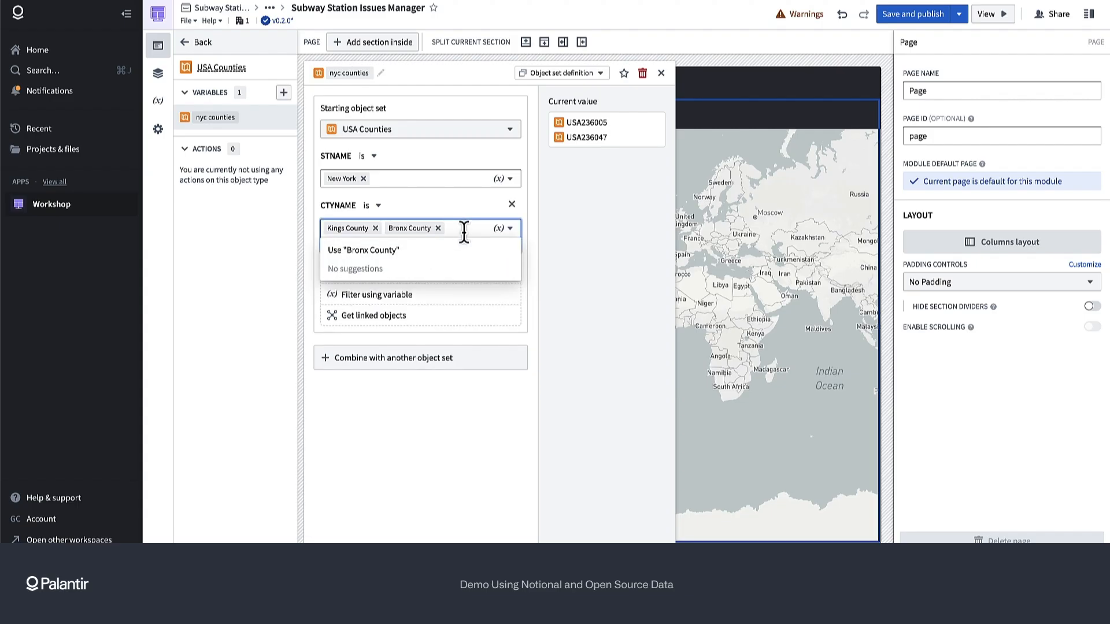
type("W")
key("BackSpace")
left_click(458, 454)
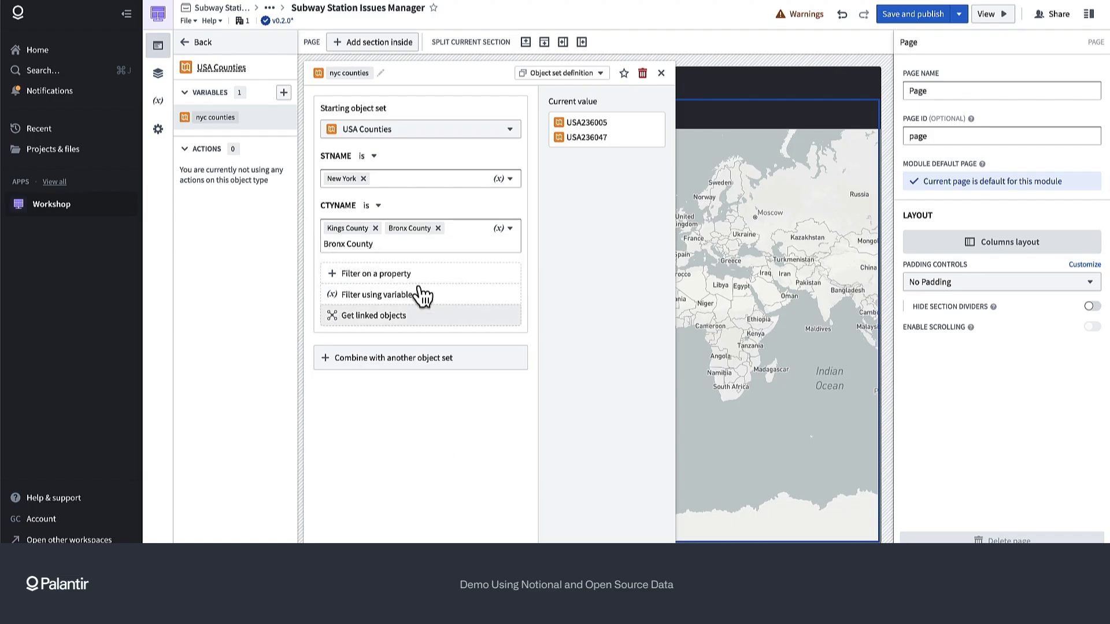
Step: Clear the leftover search text and add Queens County to the CTYNAME filter values
left_click(442, 243)
key("BackSpace")
key("BackSpace")
key("BackSpace")
key("BackSpace")
key("BackSpace")
key("BackSpace")
key("BackSpace")
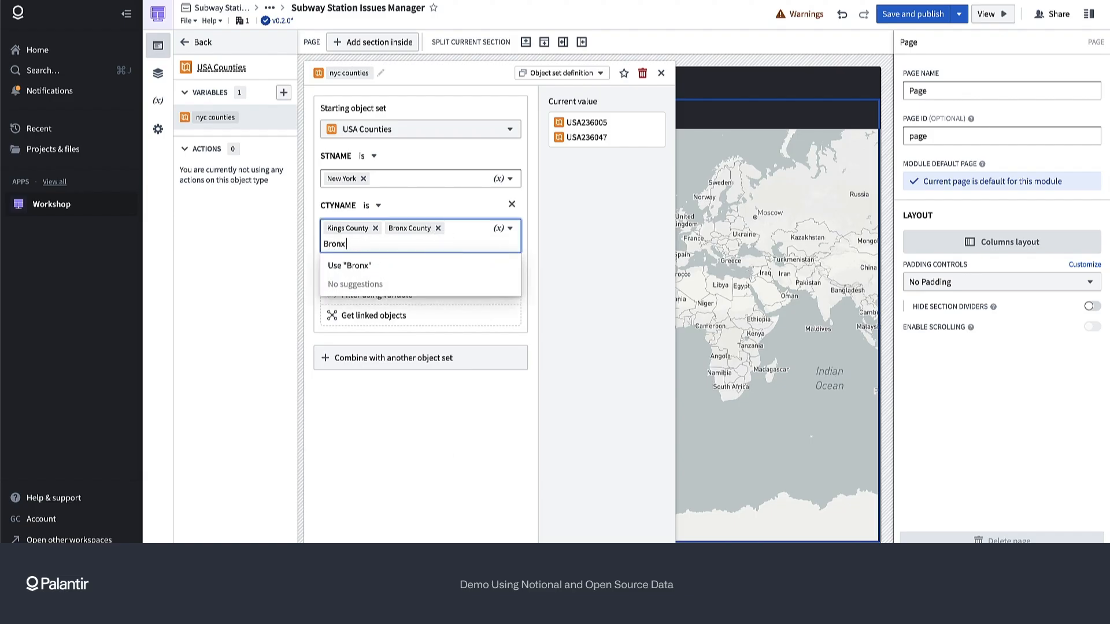
key("BackSpace")
type("Qu")
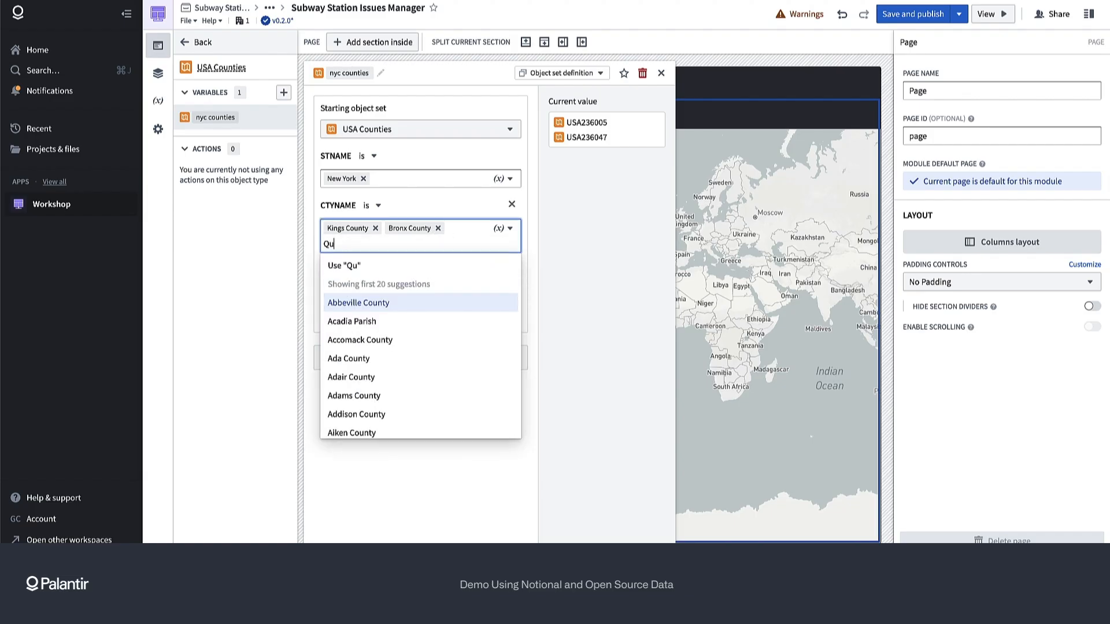
type("eens County")
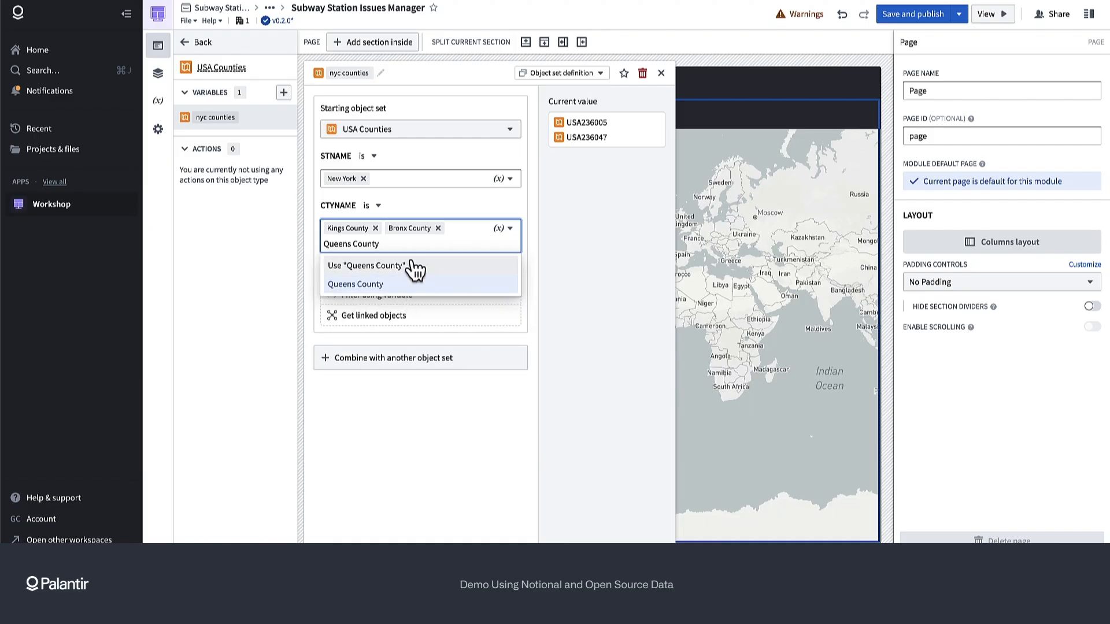
left_click(416, 269)
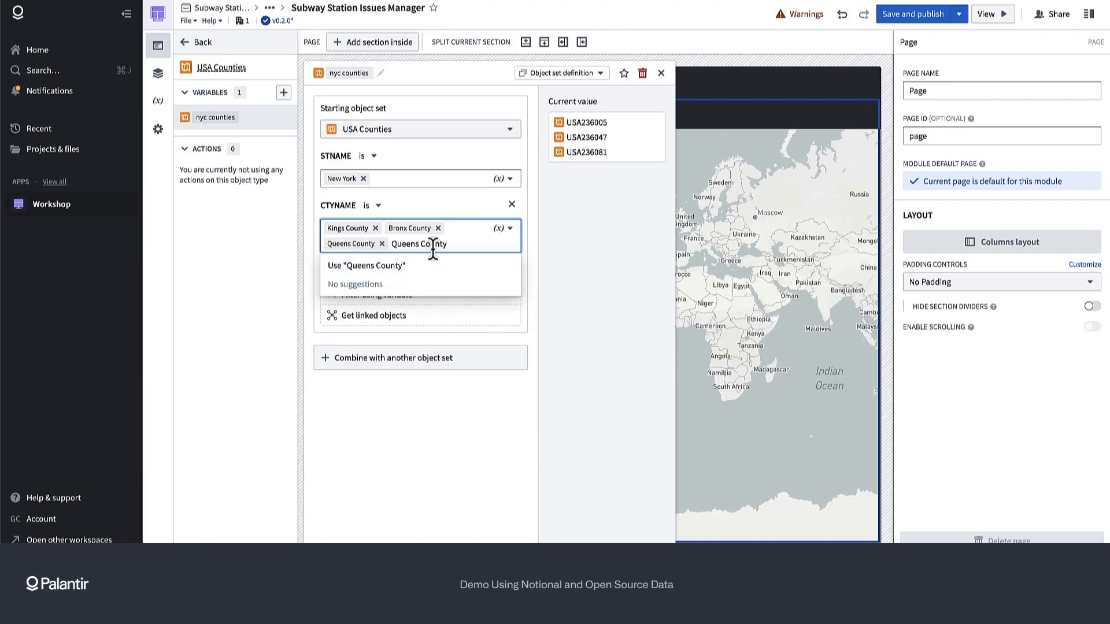
Step: Include New York County among the counties in the CTYNAME filter
key("BackSpace")
key("BackSpace")
key("BackSpace")
key("BackSpace")
key("BackSpace")
key("BackSpace")
key("BackSpace")
key("BackSpace")
key("BackSpace")
type("New York Count")
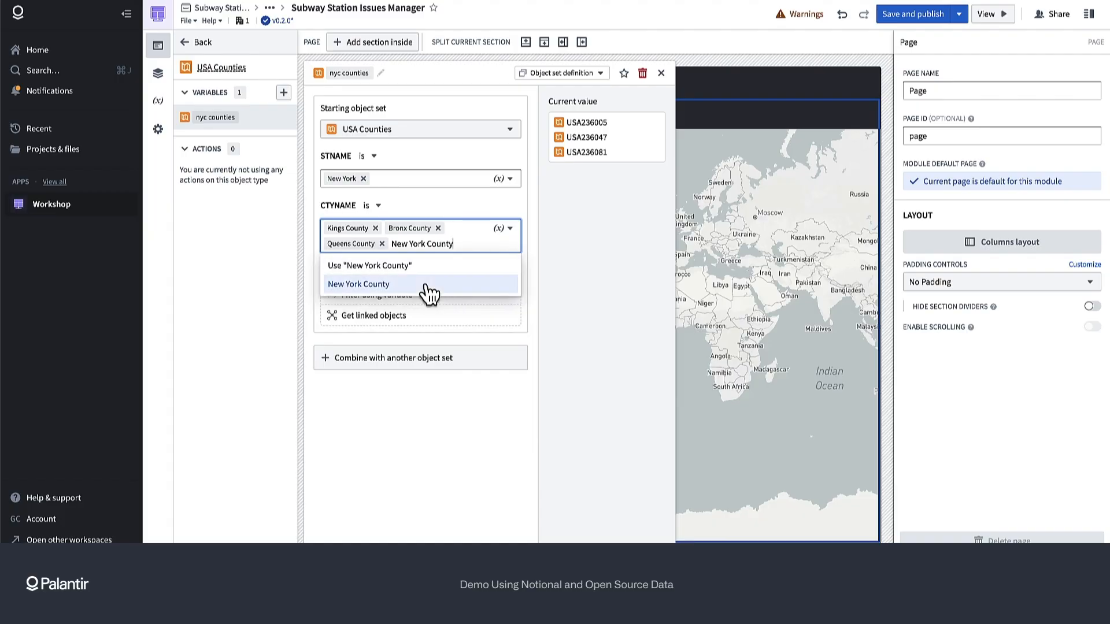
left_click(429, 293)
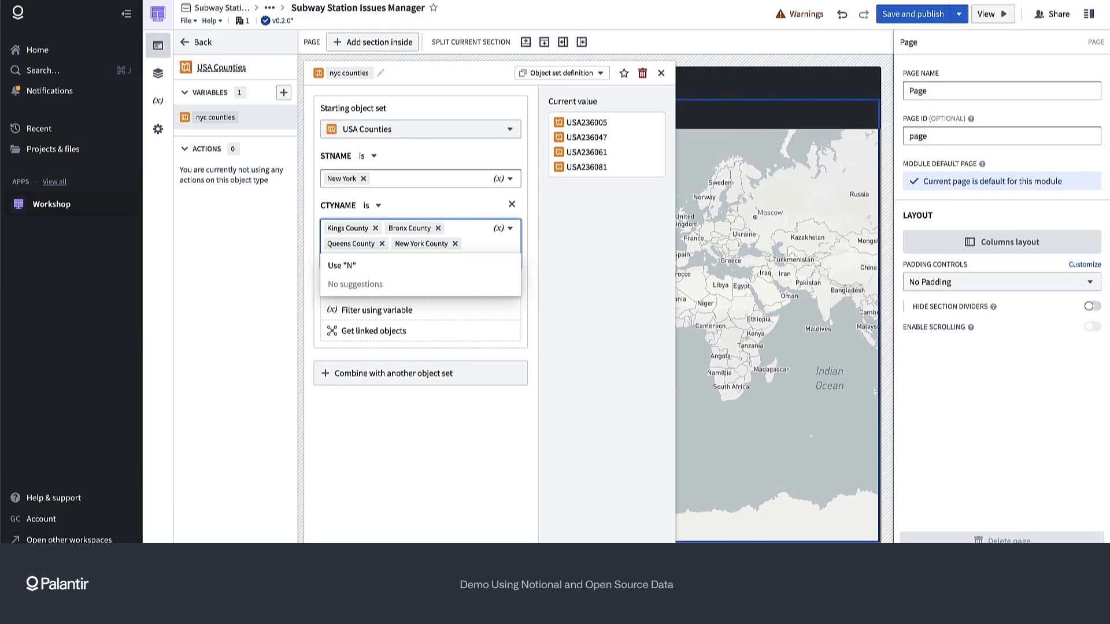
Step: Add Richmond County to the CTYNAME filter, then close the nyc counties variable definition with the map widget selected
type("Richmond")
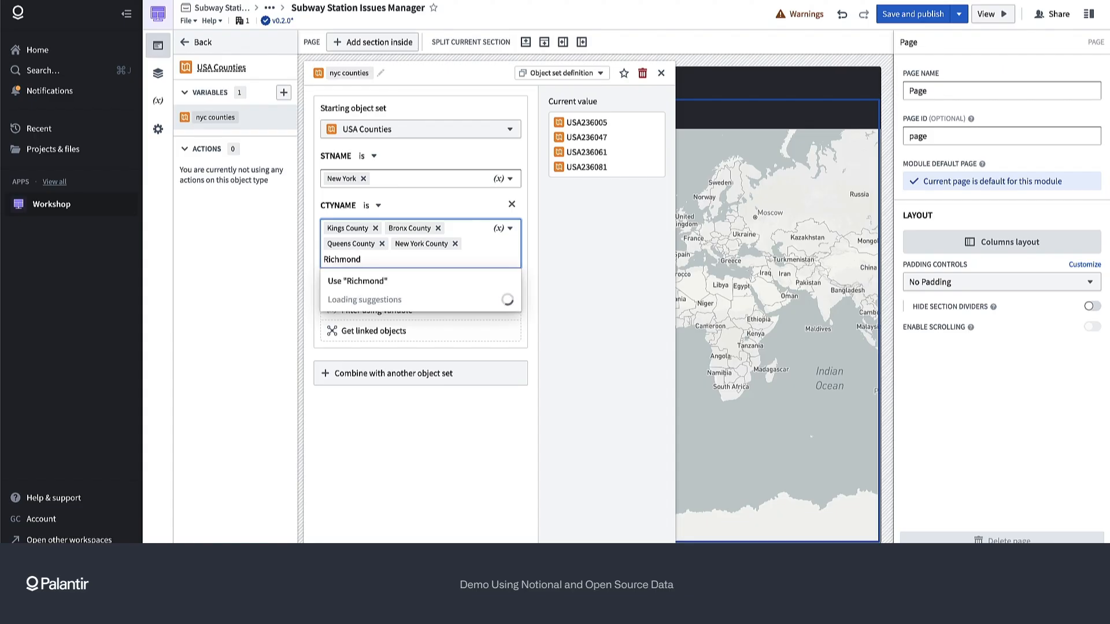
left_click(451, 301)
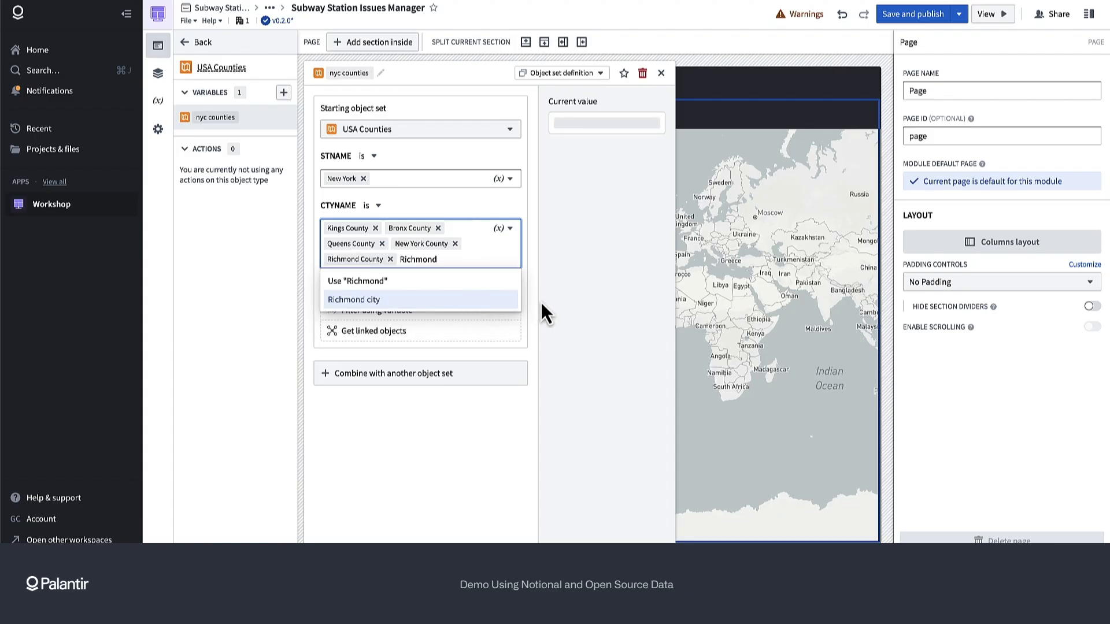
key("BackSpace")
key("BackSpace")
key("BackSpace")
key("BackSpace")
key("BackSpace")
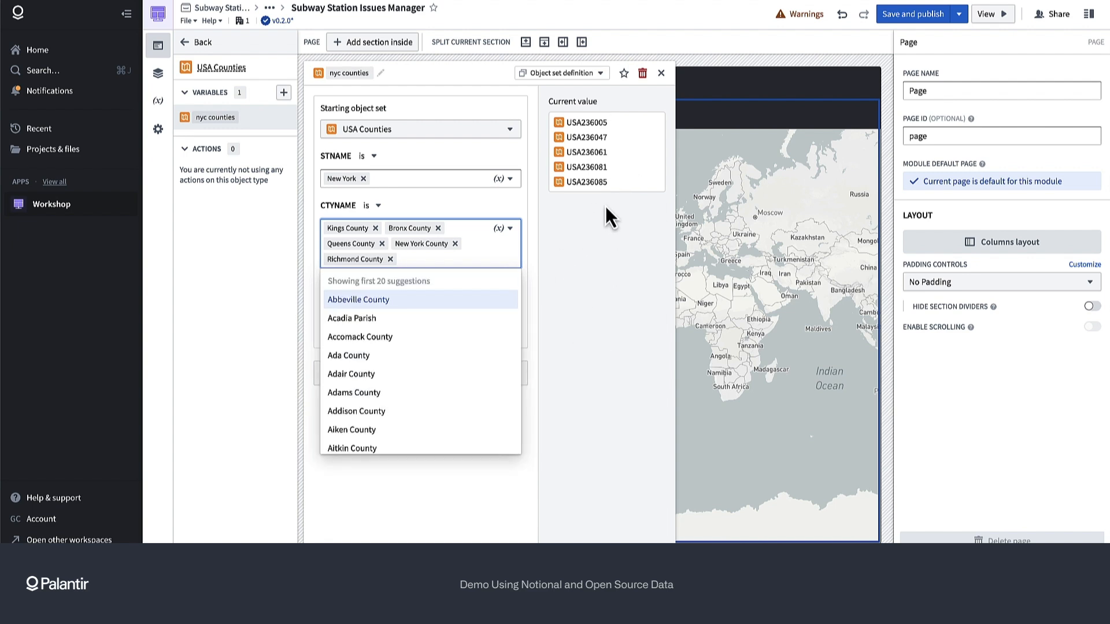
left_click(727, 271)
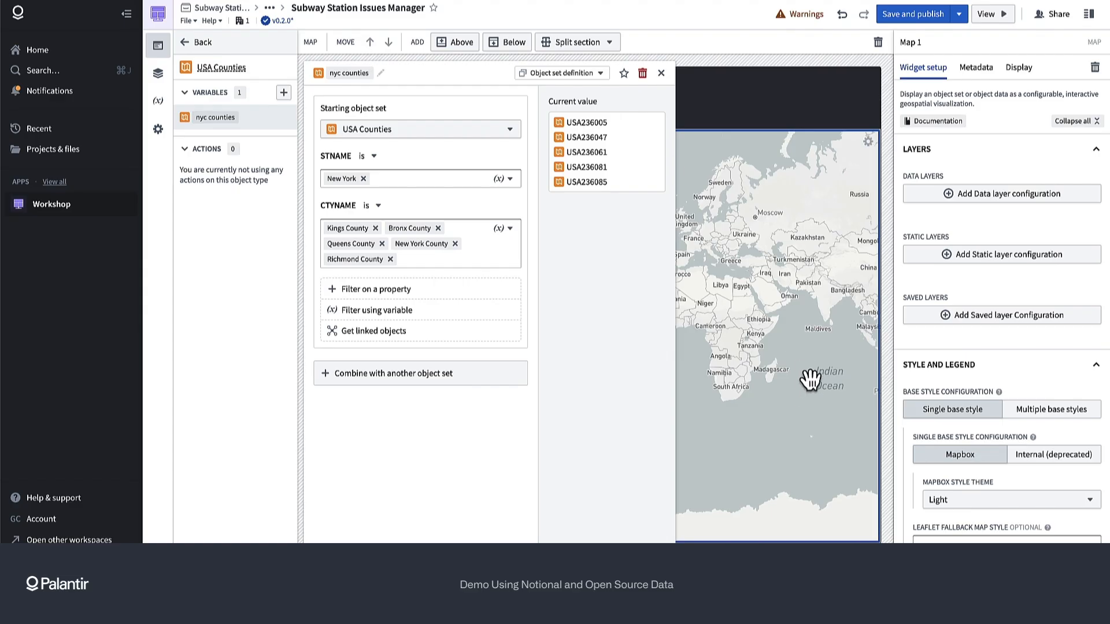
left_click(661, 73)
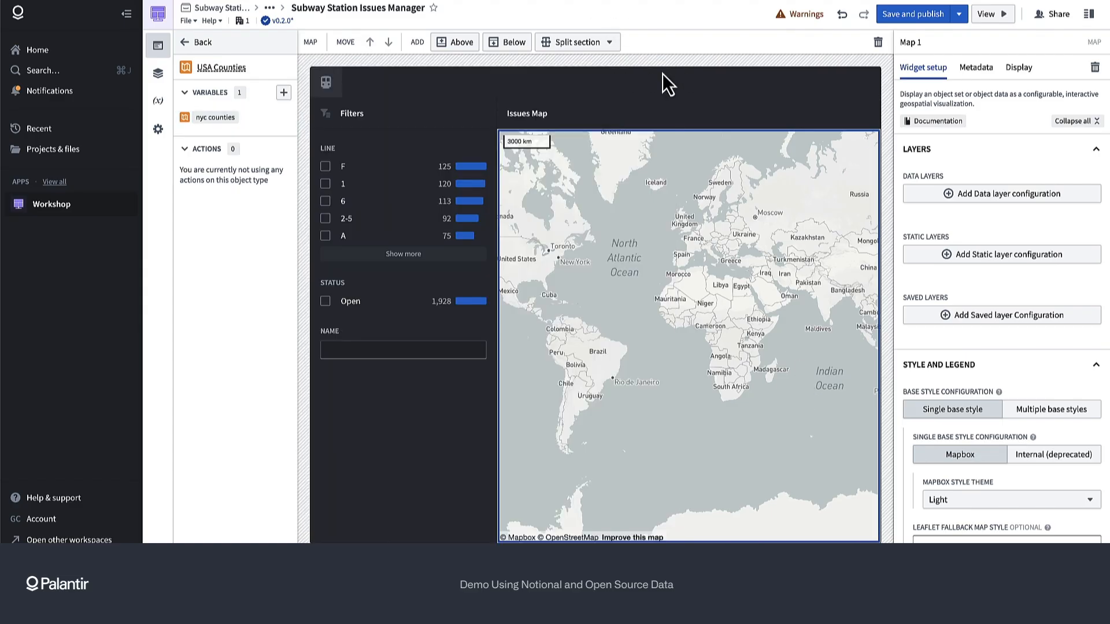
Step: Bring the New York City area into close view on the Issues Map
scroll(612, 359, "up", 3)
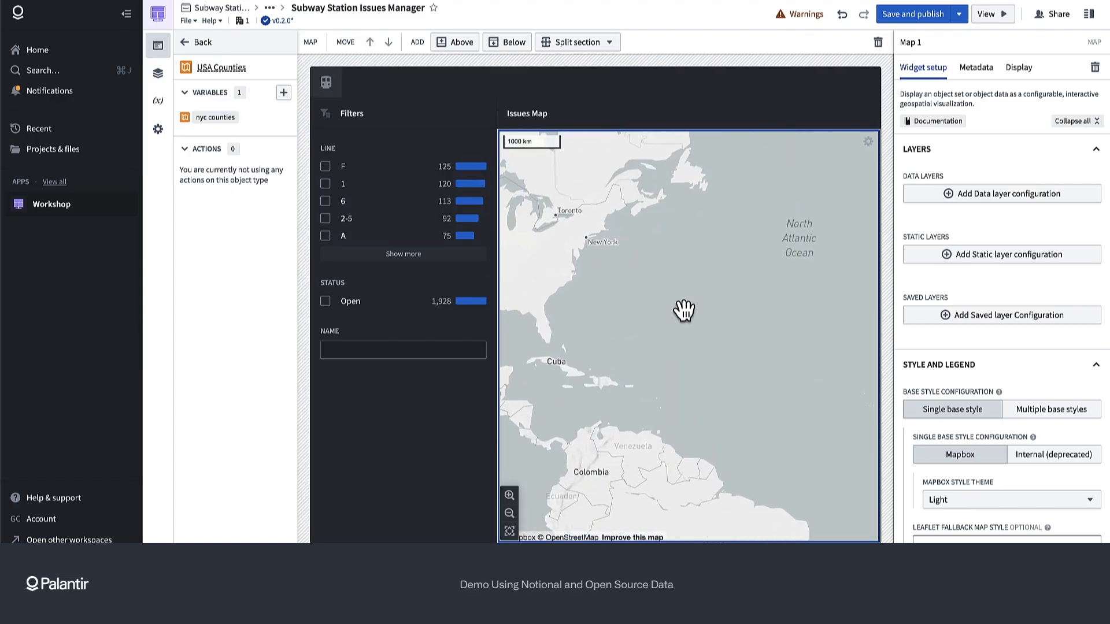
left_click_drag(594, 303, 734, 318)
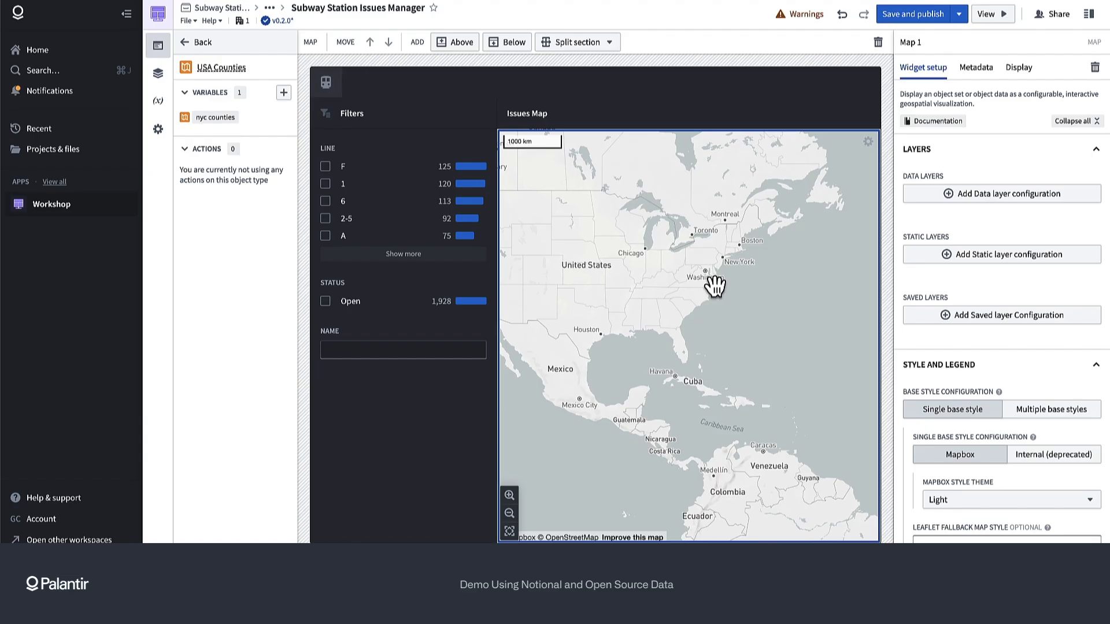
scroll(715, 285, "up", 5)
left_click_drag(780, 275, 748, 318)
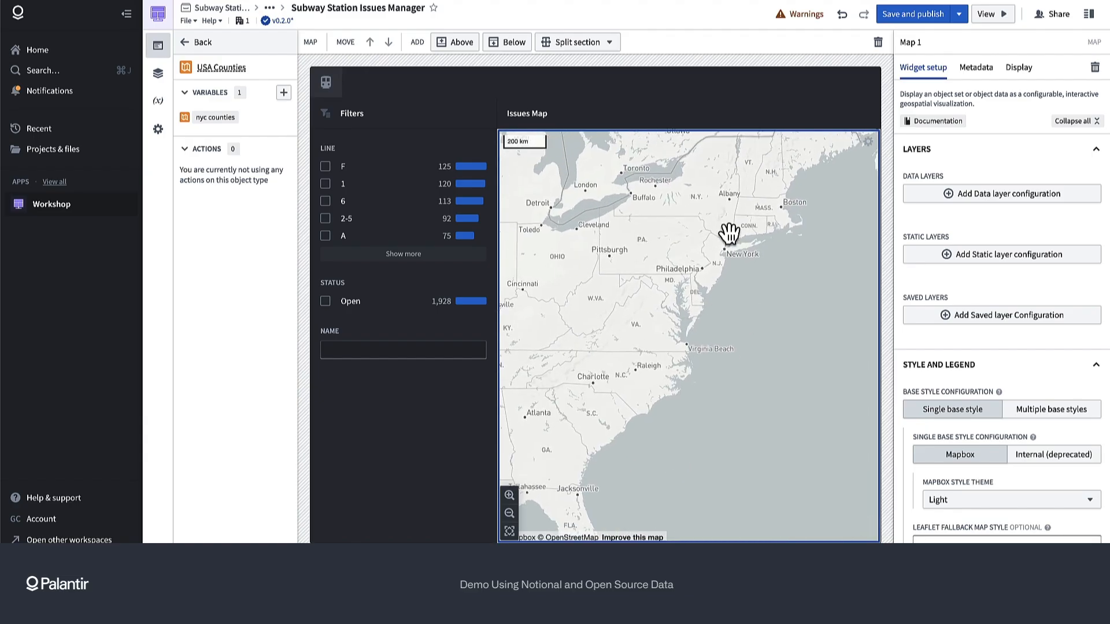
scroll(729, 234, "up", 4)
left_click_drag(734, 272, 693, 217)
scroll(702, 272, "up", 4)
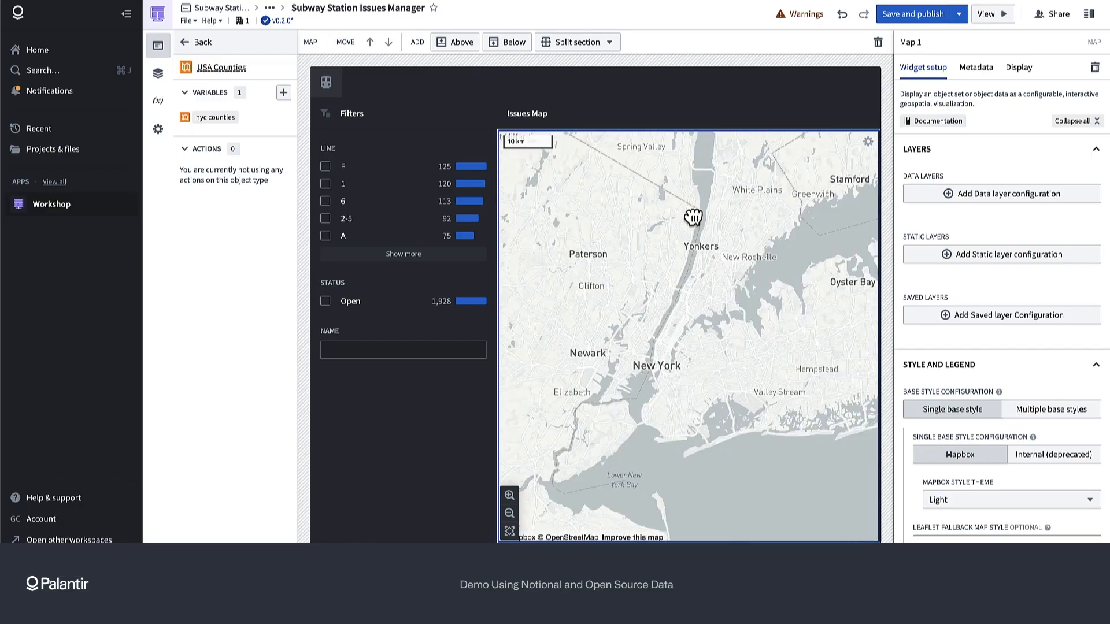
left_click_drag(812, 168, 769, 198)
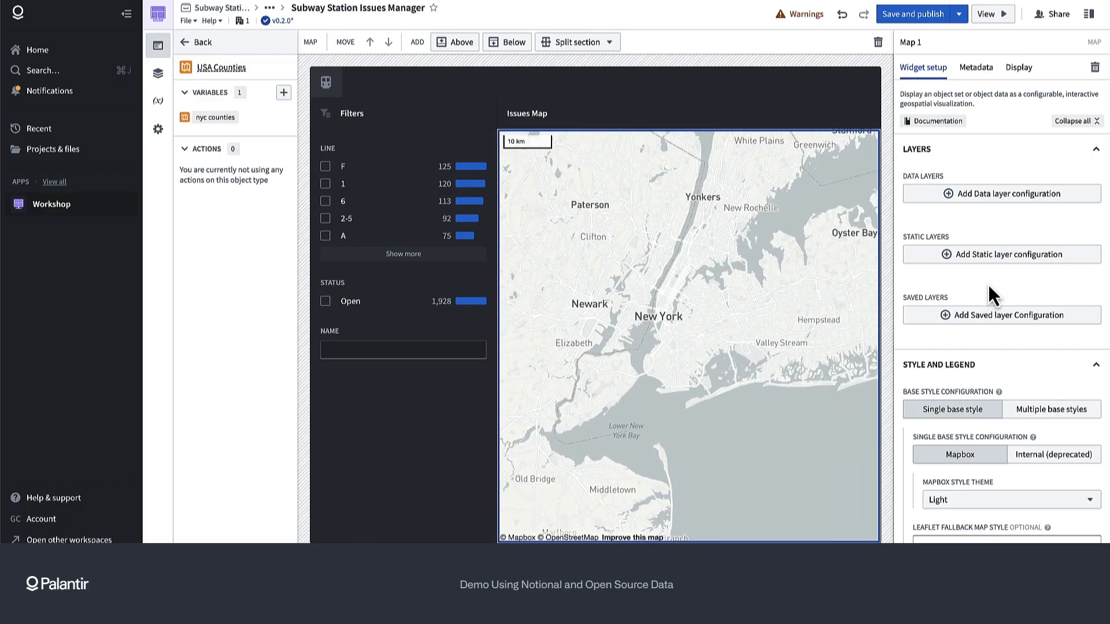
Step: Add a data layer to the Issues Map and name it "County pops"
left_click(961, 193)
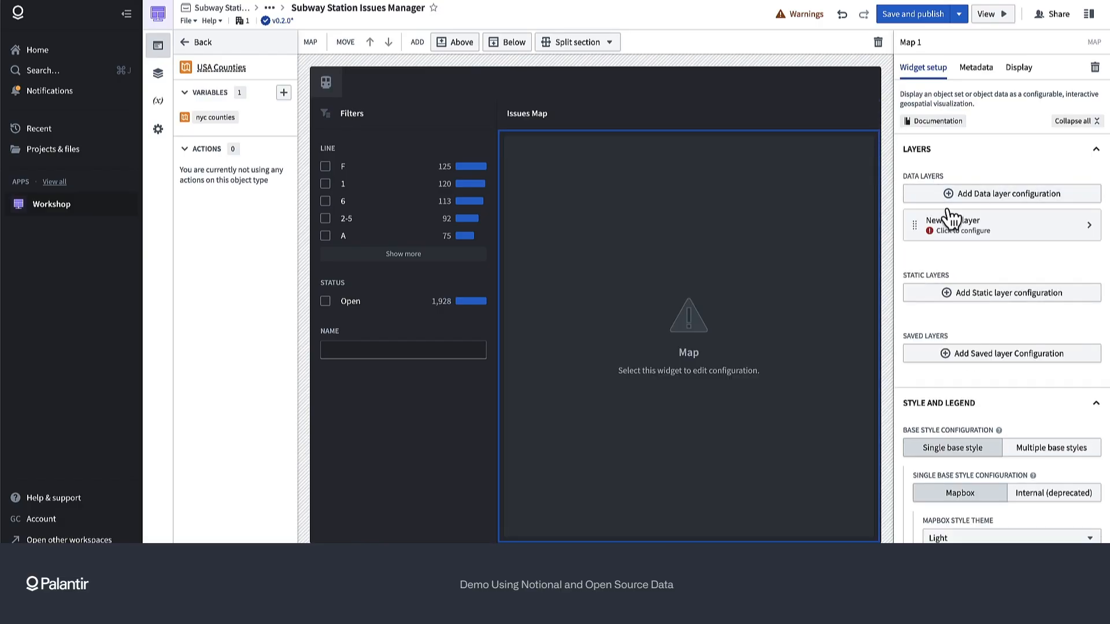
left_click(977, 230)
left_click(983, 110)
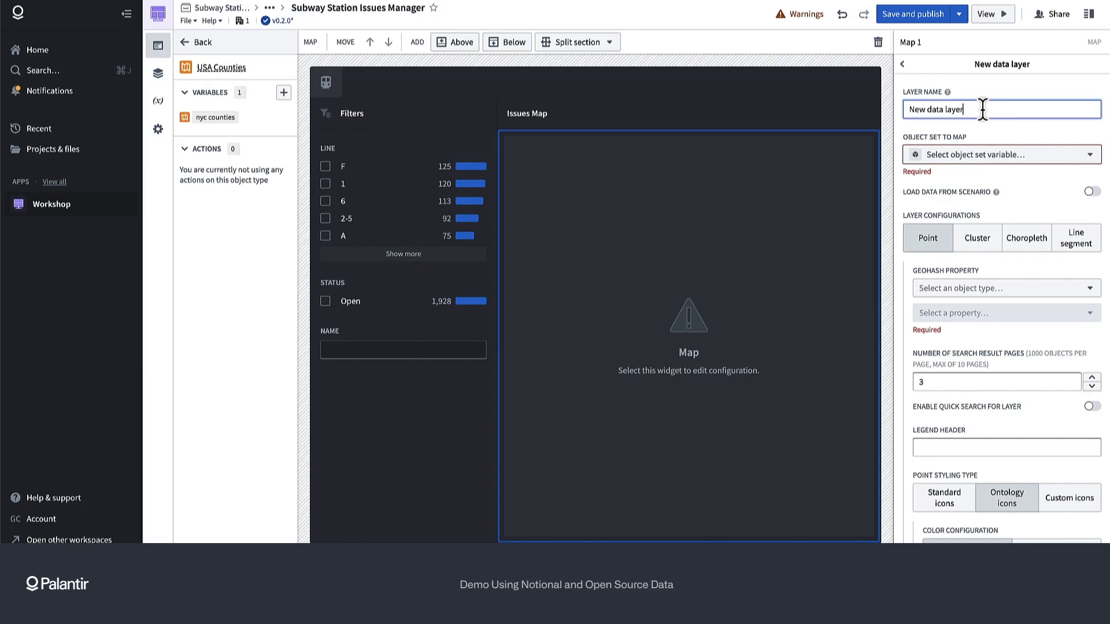
key("ctrl+a")
type("Countie")
type(" pops")
Step: Map the nyc counties object set in the County pops layer and set the layer configuration to Choropleth
left_click(927, 155)
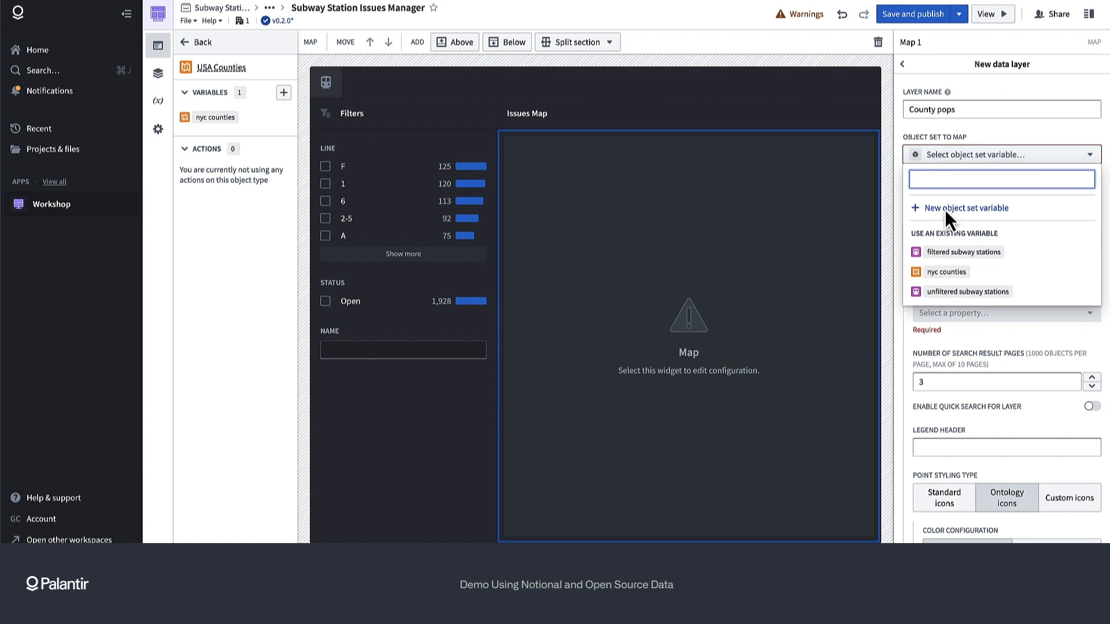
left_click(957, 271)
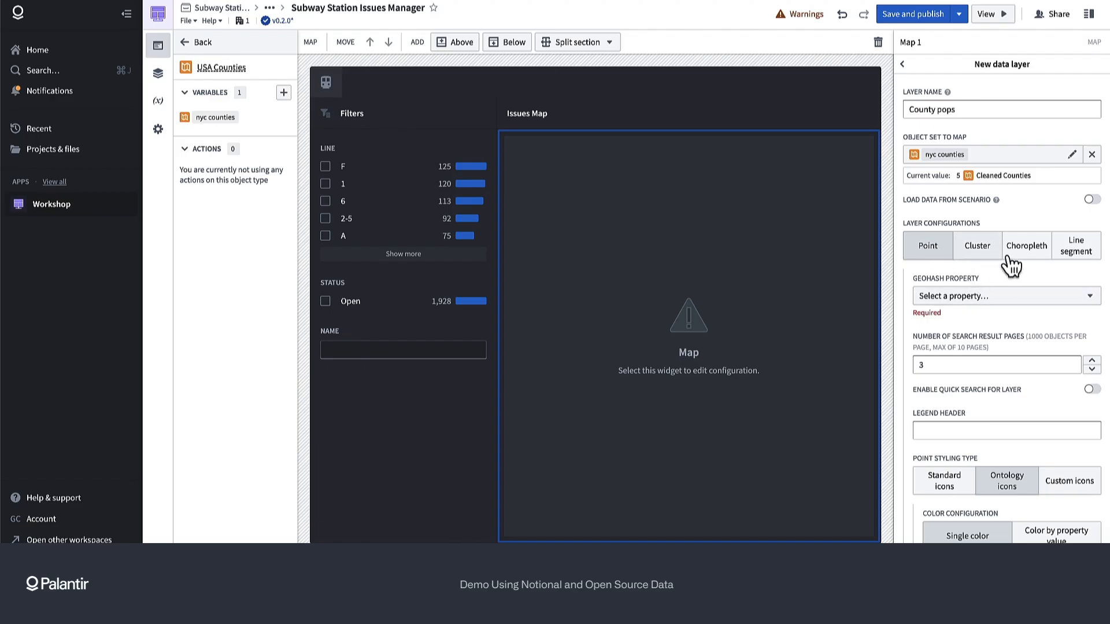
left_click(1033, 253)
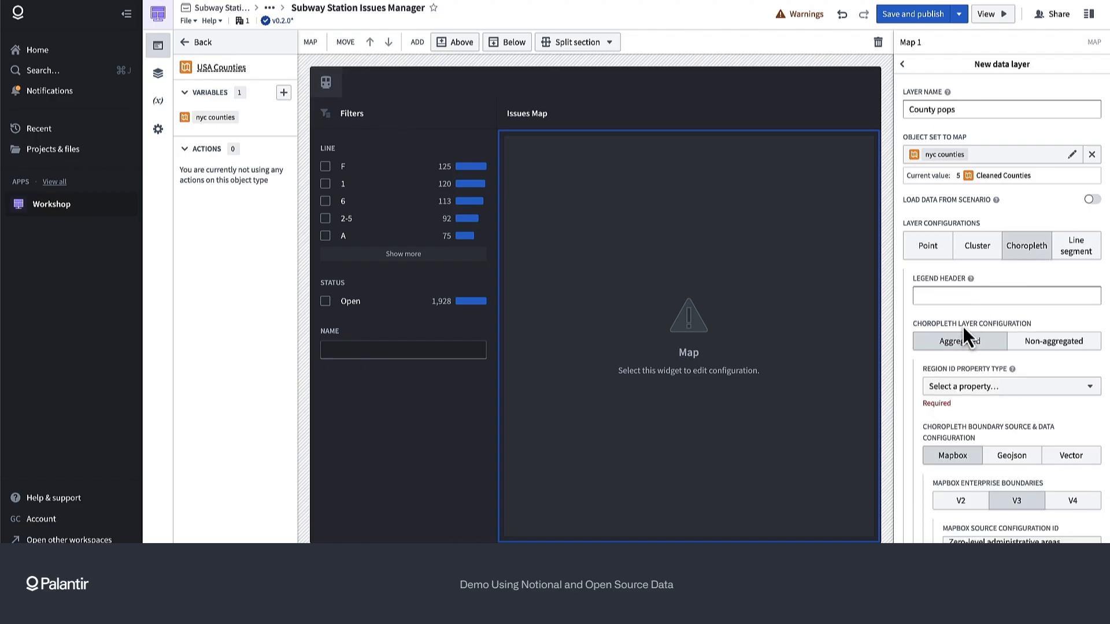
scroll(960, 299, "down", 1)
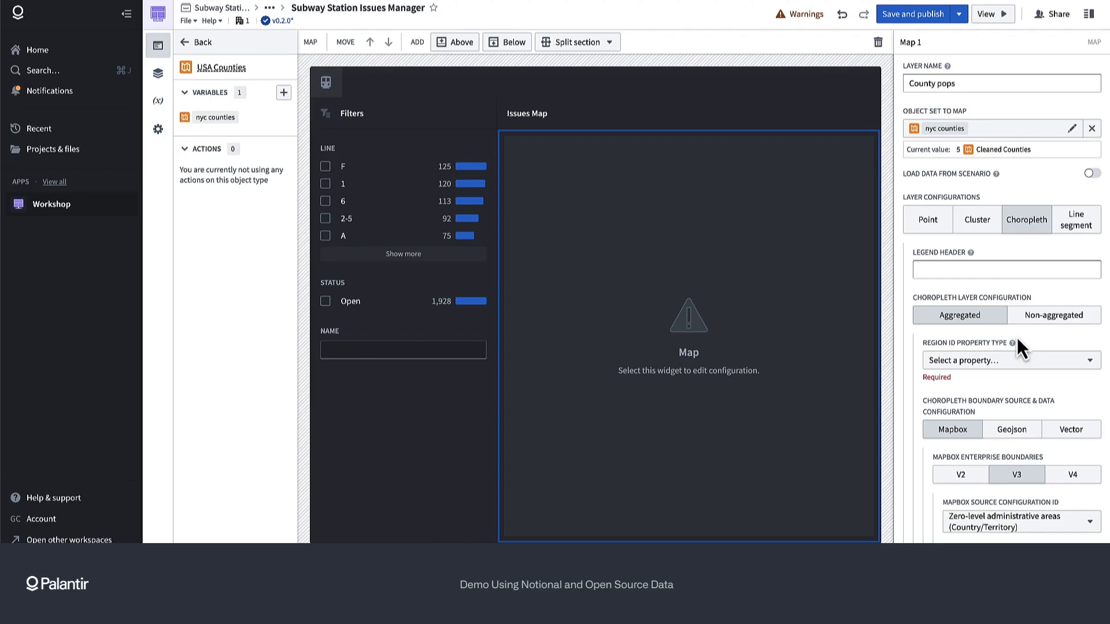
Step: Make the County pops choropleth non-aggregated and use Mapbox Geoid as its region ID property
scroll(1017, 339, "down", 2)
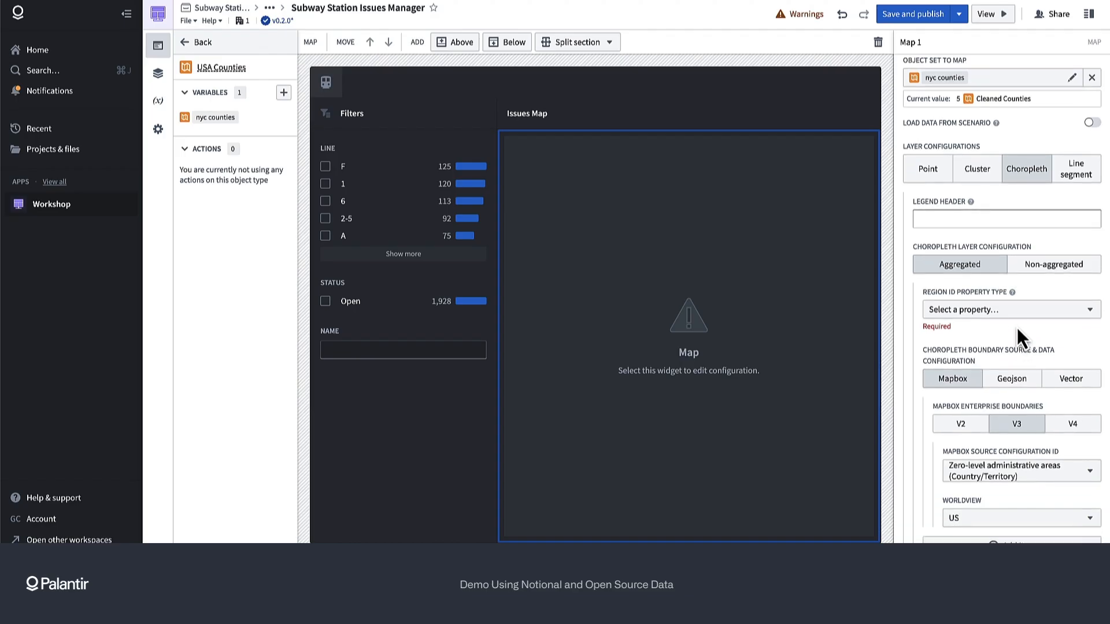
left_click(1044, 269)
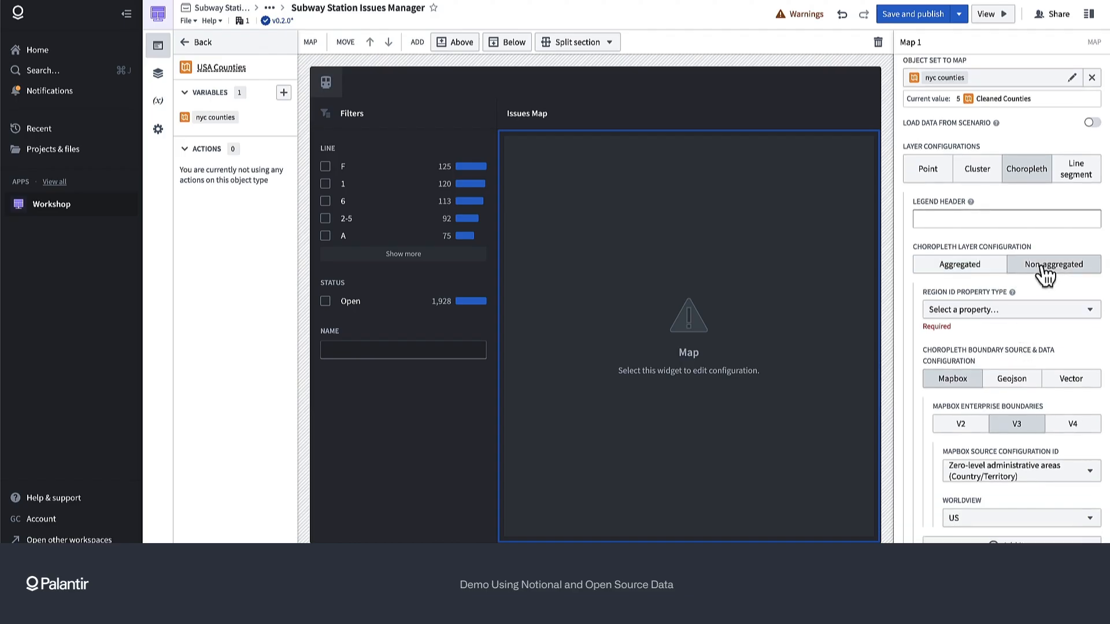
left_click(997, 310)
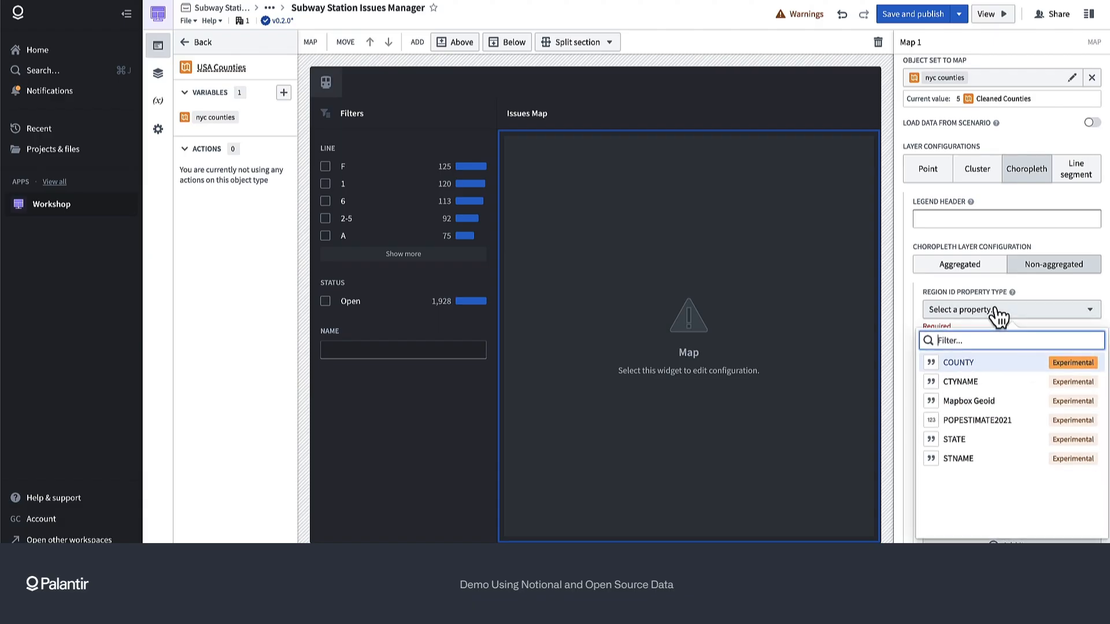
left_click(1004, 403)
Step: Switch the choropleth's Mapbox enterprise boundaries to V2 with Us counties as the source configuration
scroll(994, 394, "down", 2)
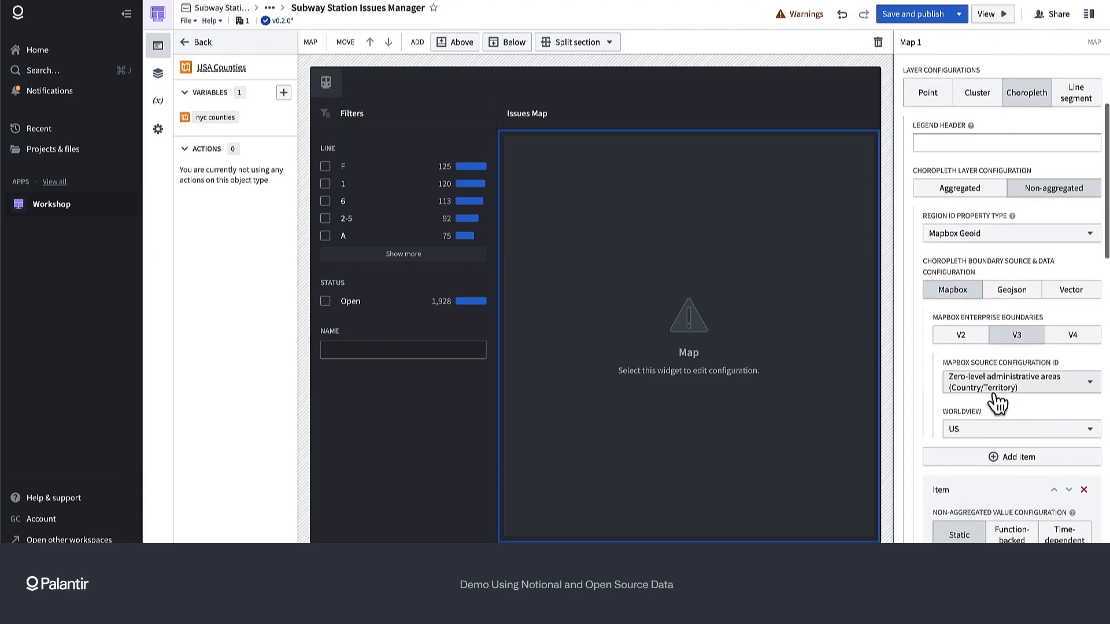
left_click(974, 328)
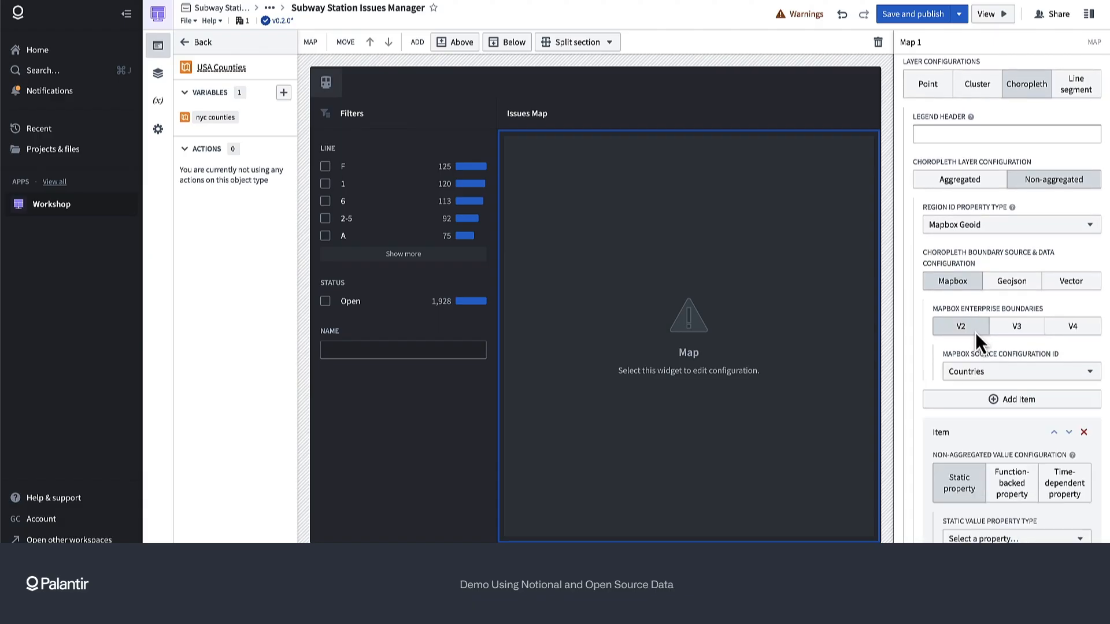
left_click(1000, 375)
left_click(953, 222)
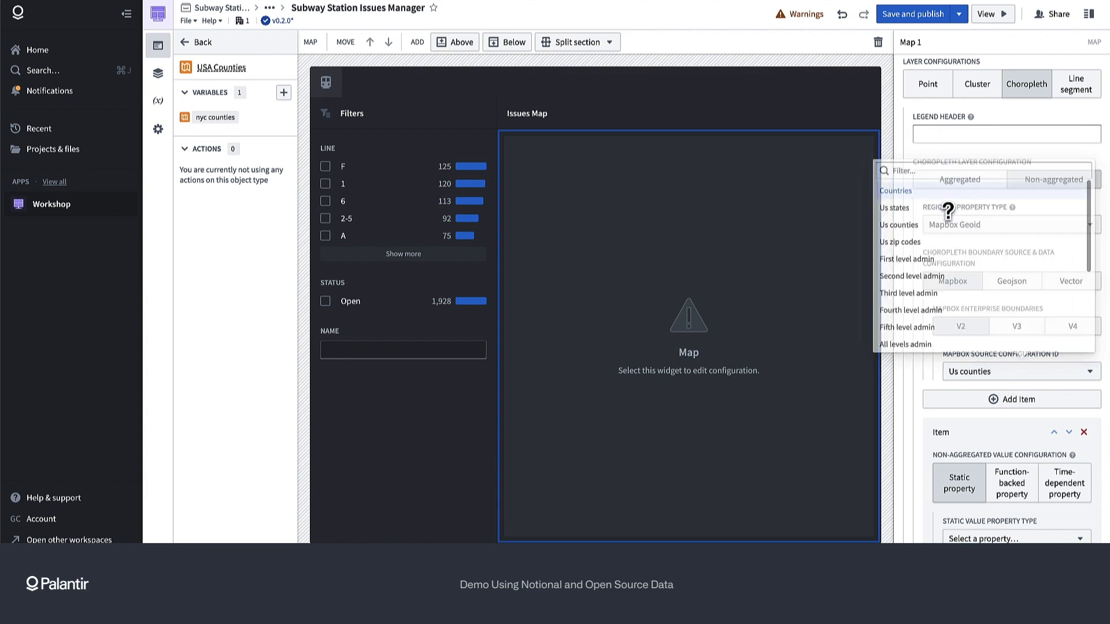
Step: Set the choropleth item's static value property to POPESTIMATE2021, then save and publish the module
scroll(994, 377, "down", 1)
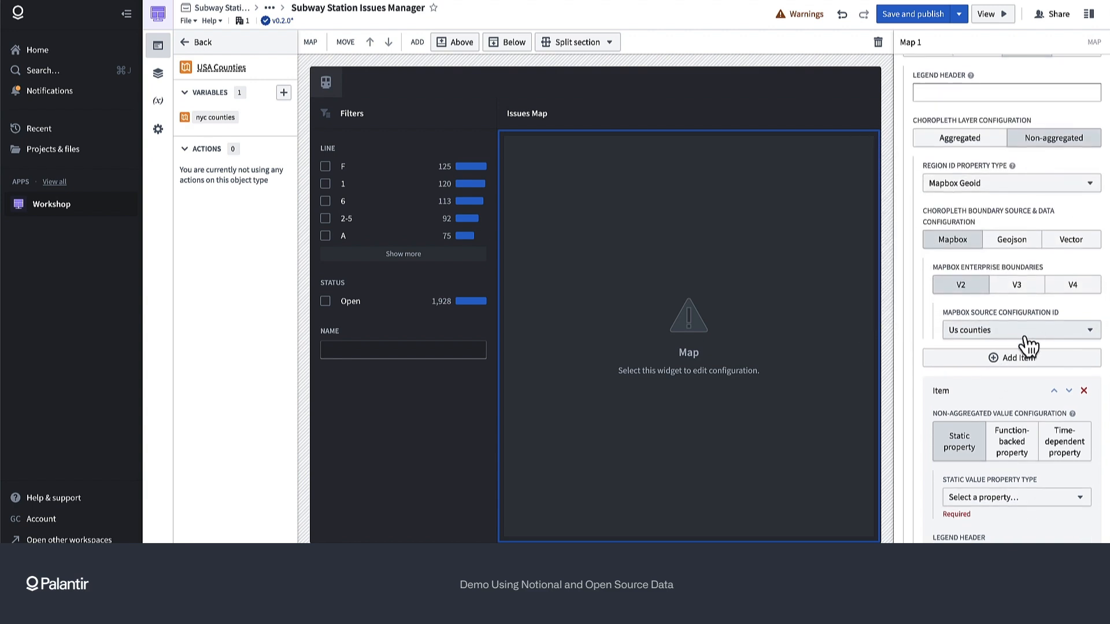
scroll(1023, 356, "down", 2)
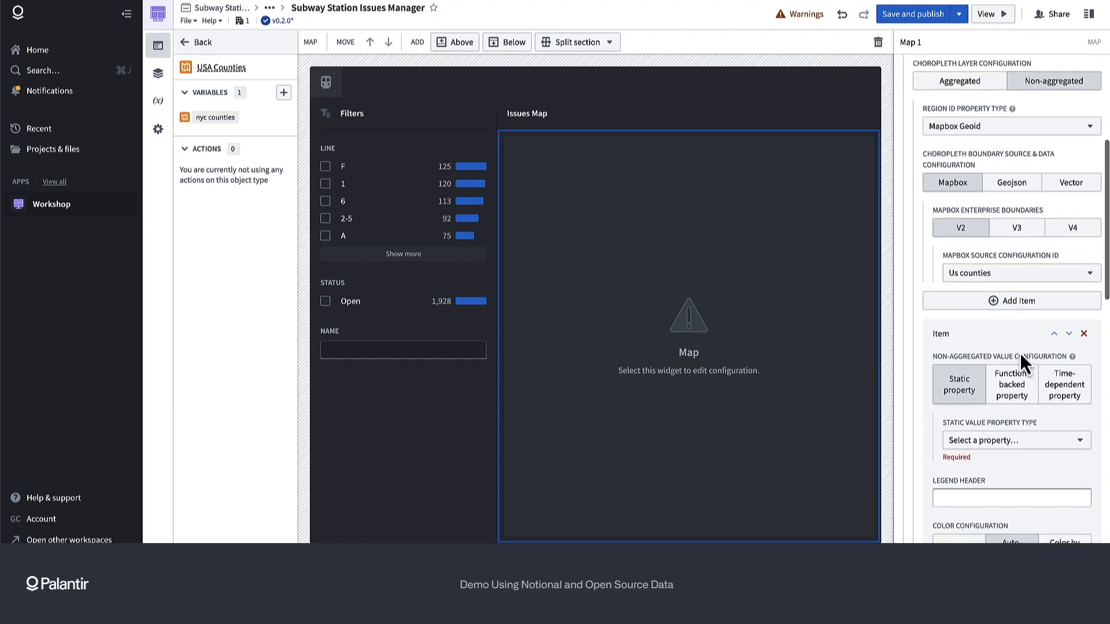
scroll(1020, 353, "down", 1)
scroll(1020, 353, "down", 1)
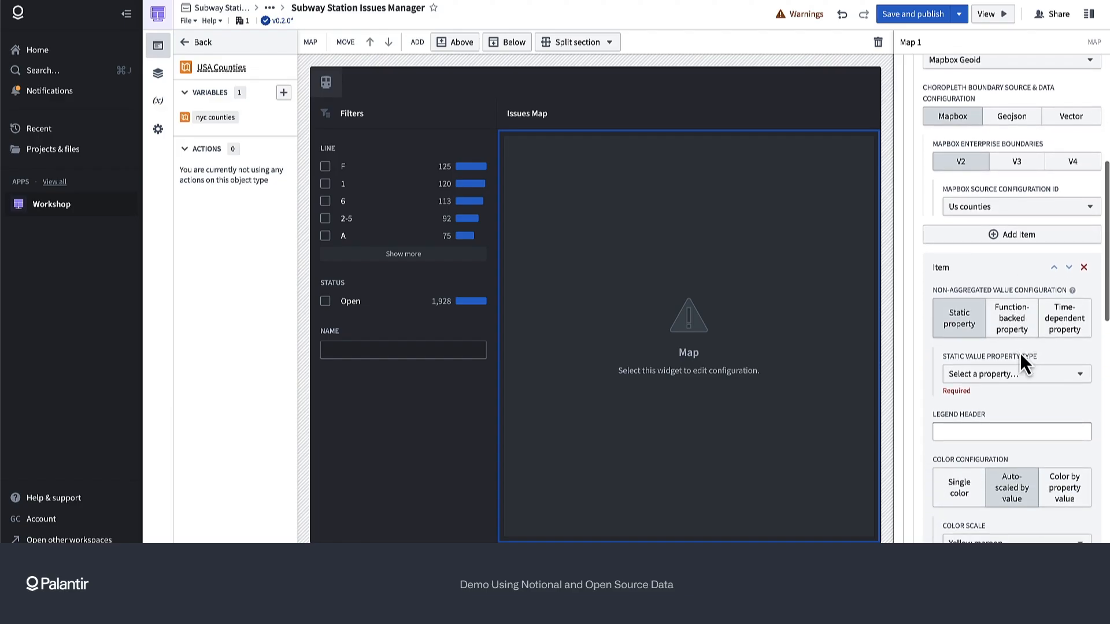
left_click(1018, 381)
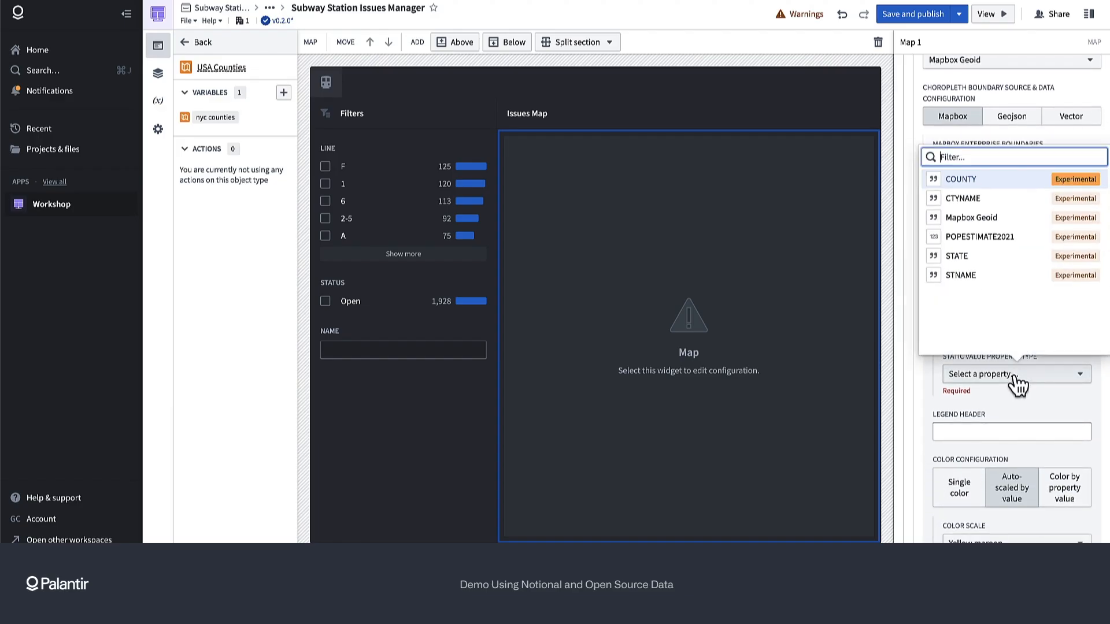
left_click(1013, 238)
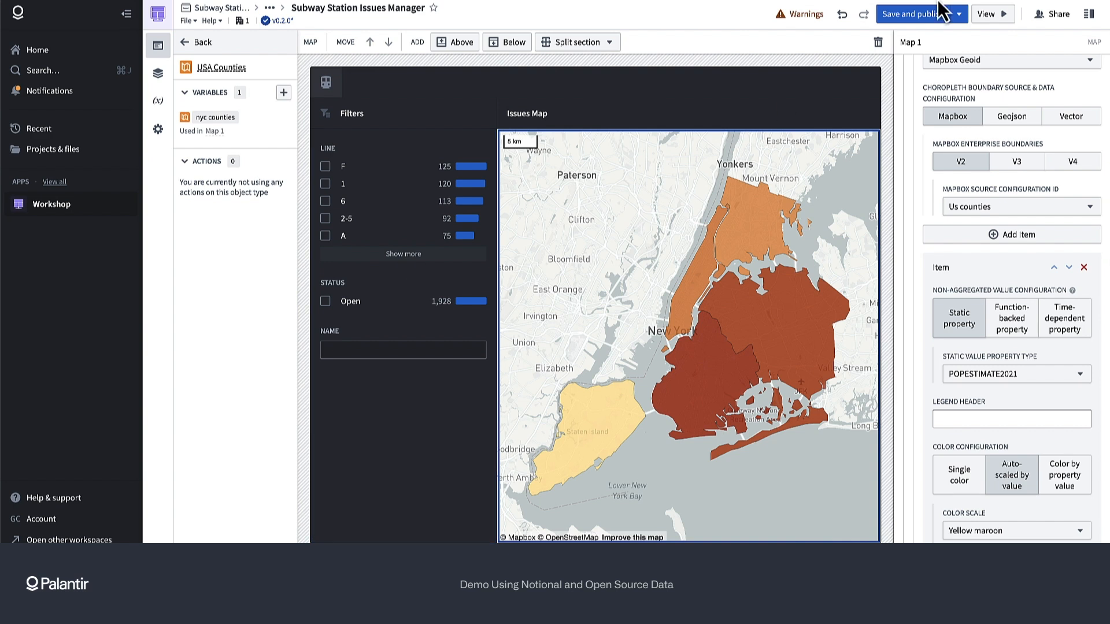
left_click(909, 17)
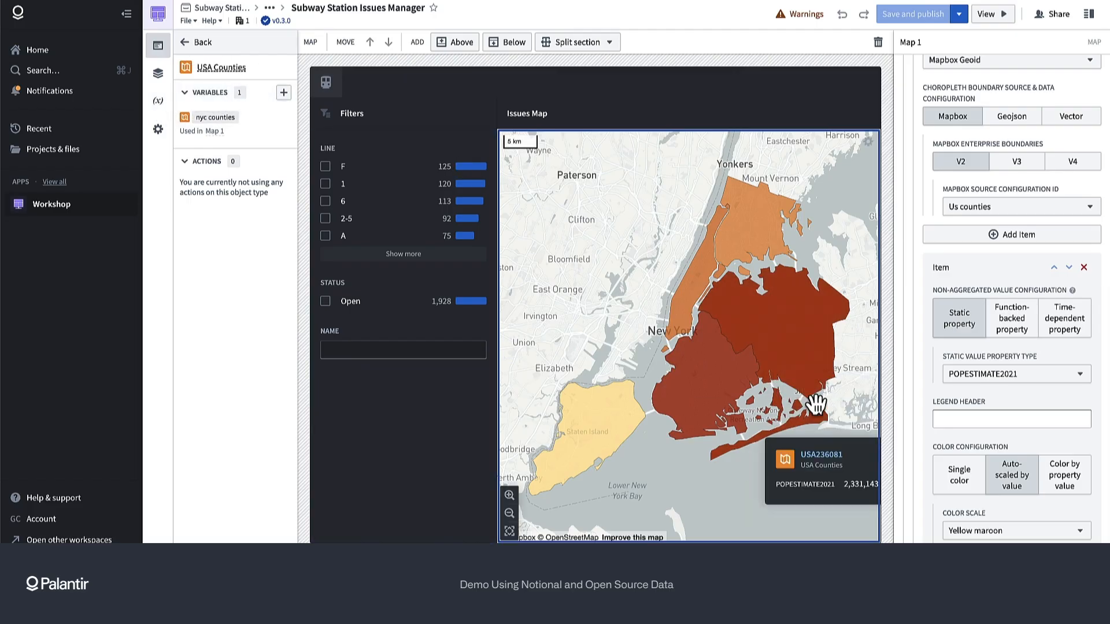
Step: Add another data layer to the map widget and name it "station entrances"
scroll(1013, 153, "up", 5)
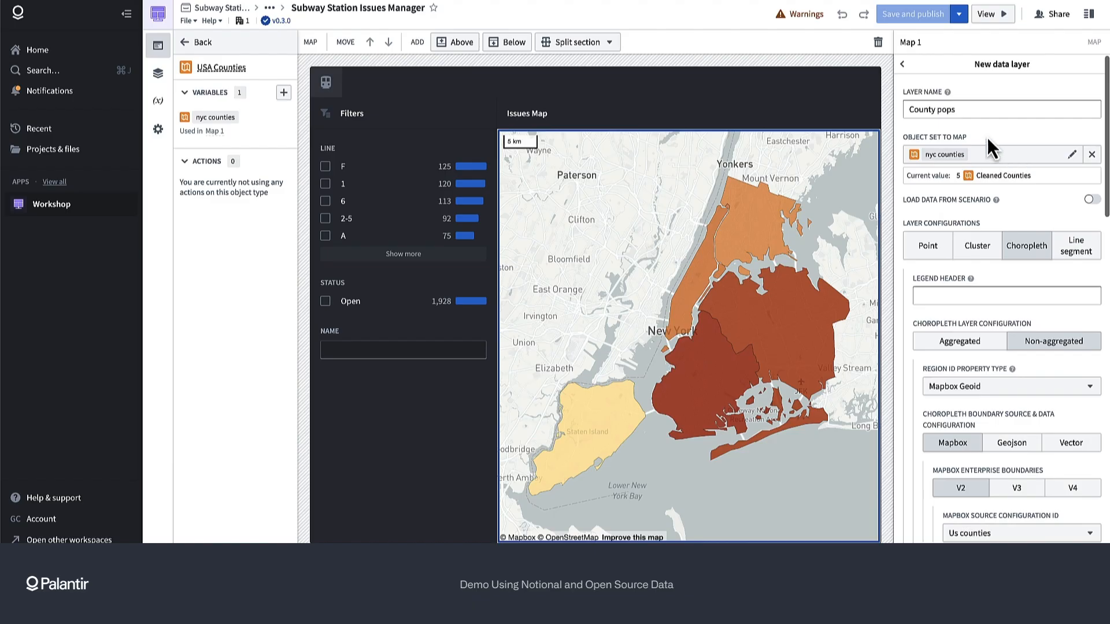
left_click(903, 65)
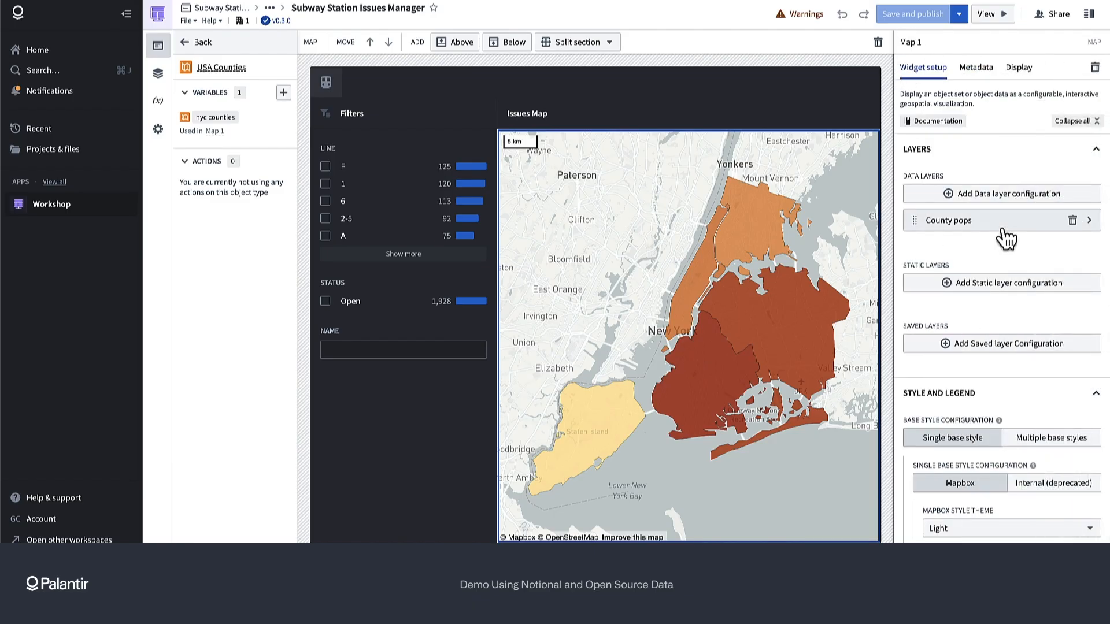
left_click(1021, 200)
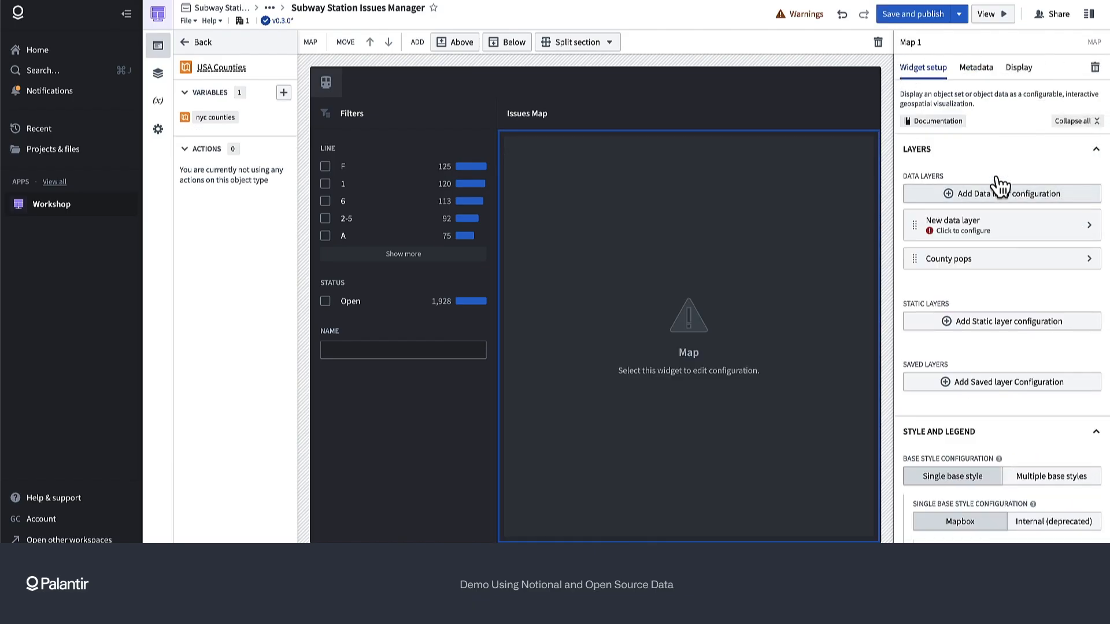
left_click(949, 229)
triple_click(983, 109)
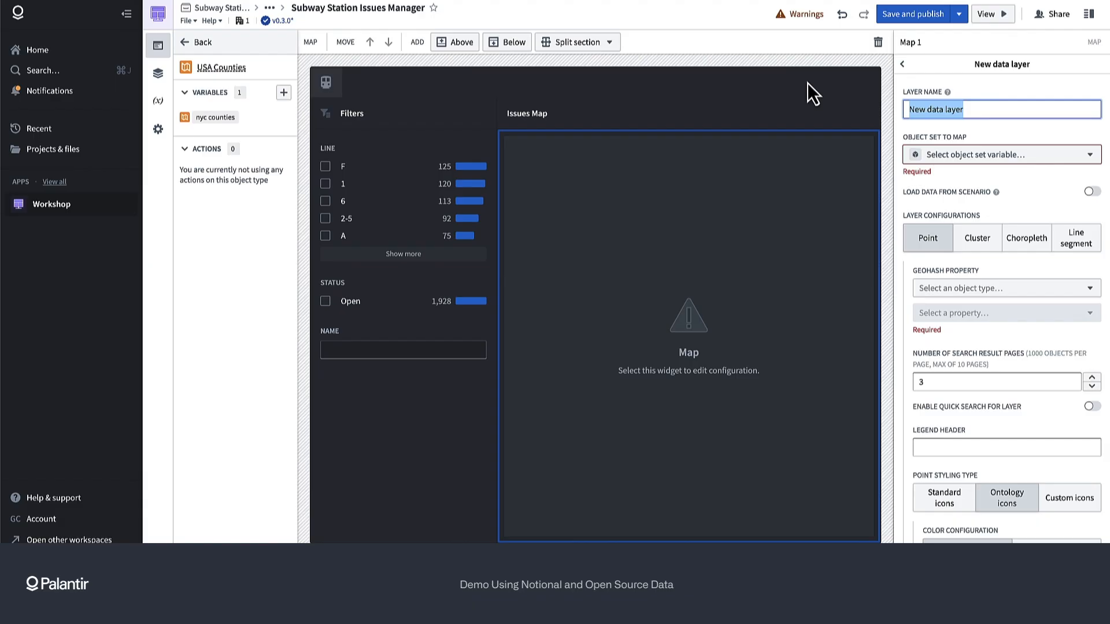
type("station entr")
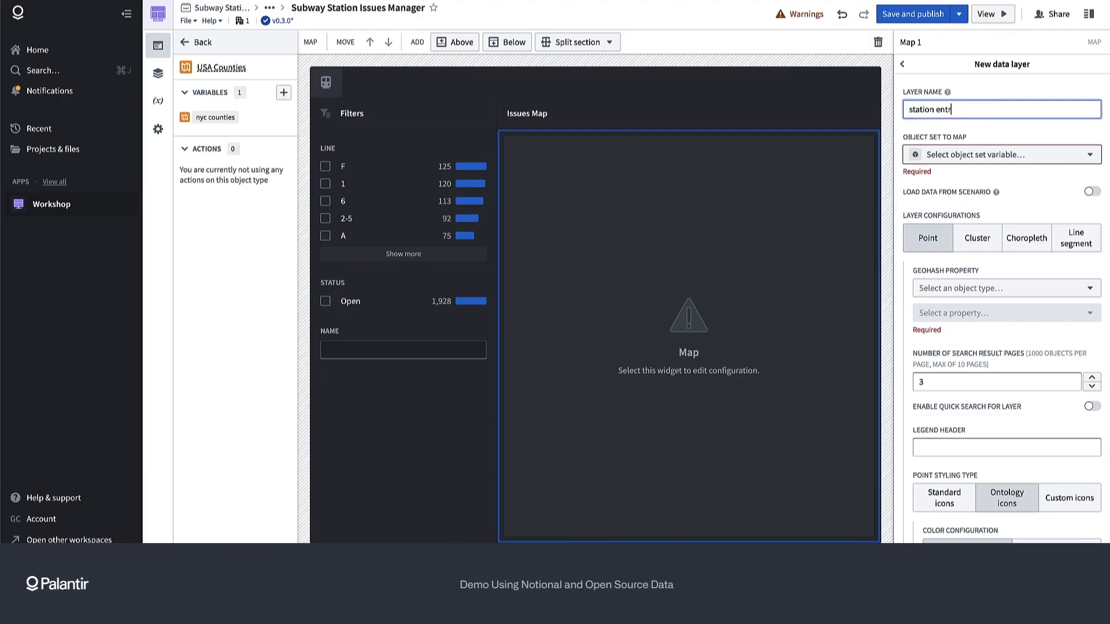
type("ances")
Step: Map the filtered subway stations object set in the station entrances layer, with Flipped Coordinates as the geohash property
left_click(925, 157)
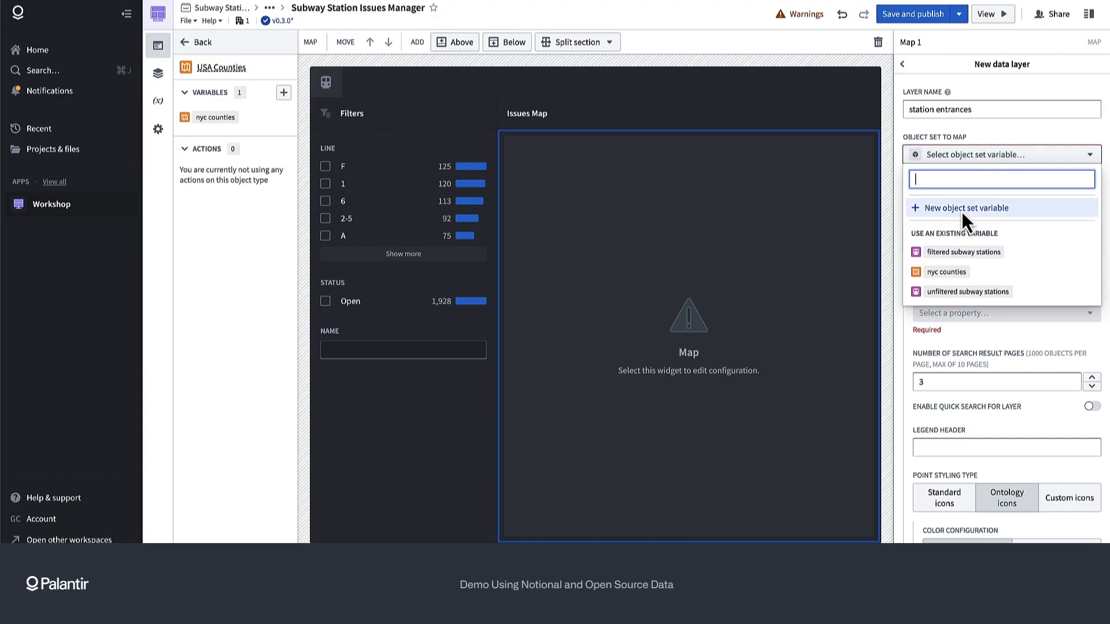
left_click(970, 258)
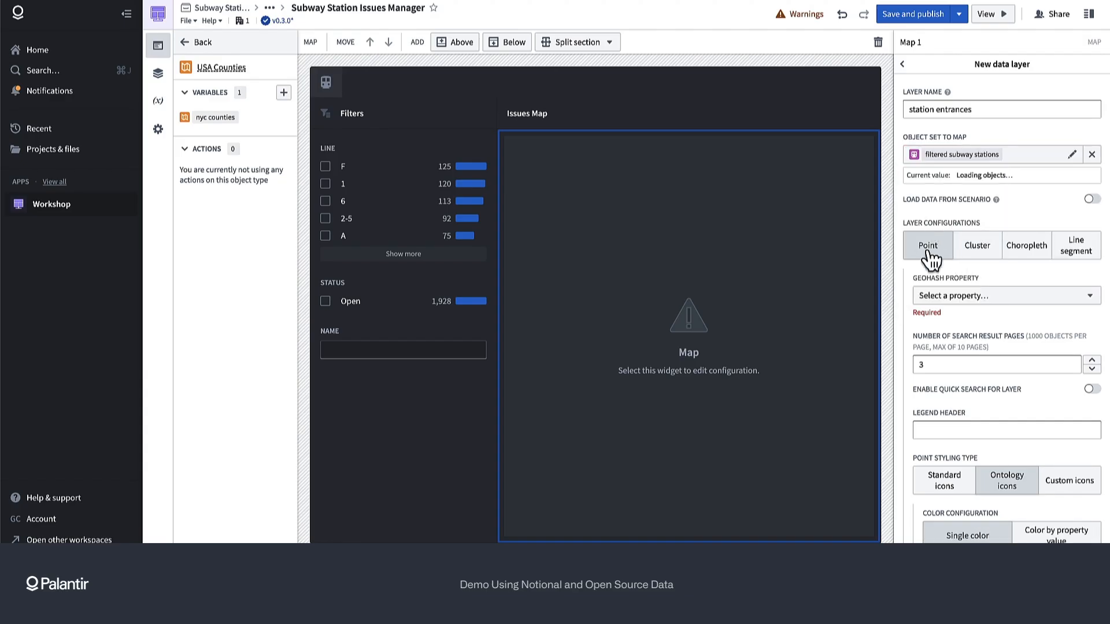
left_click(971, 296)
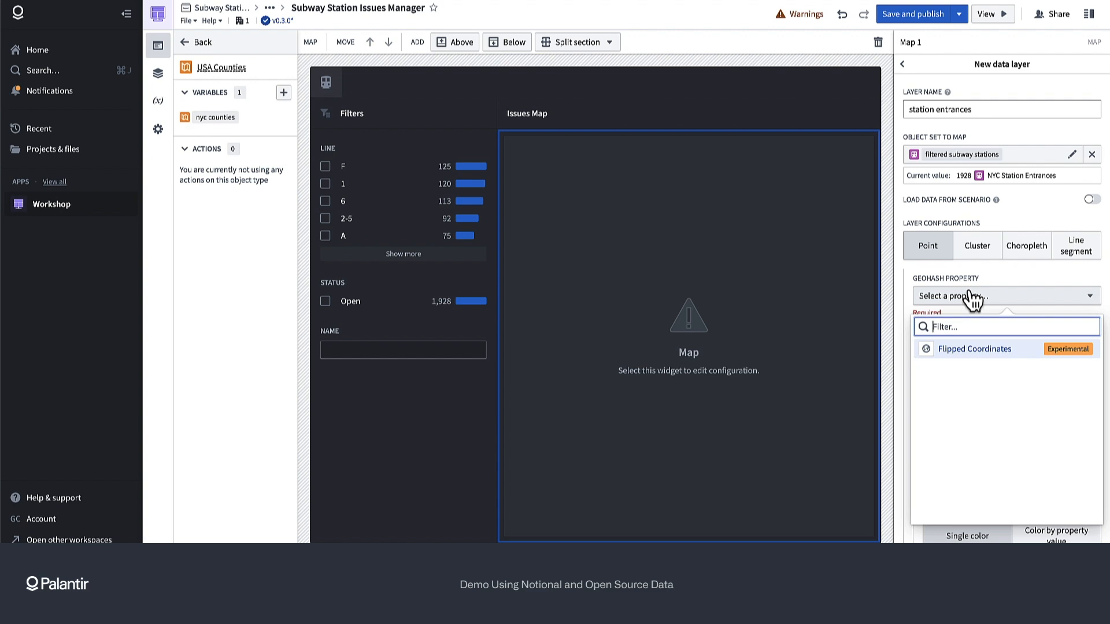
left_click(1005, 351)
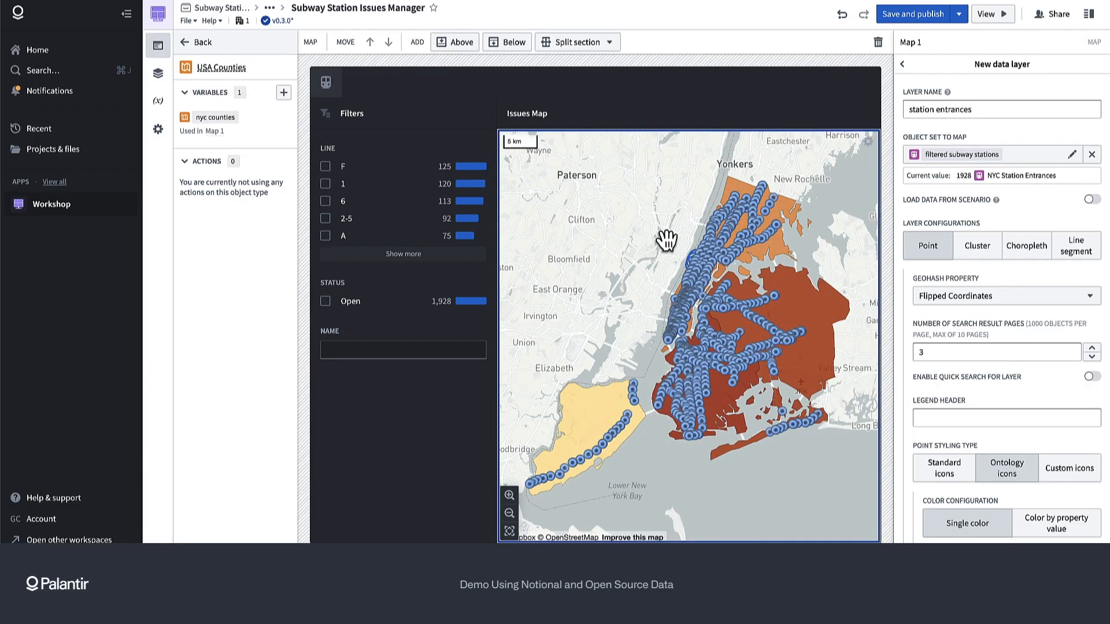
Step: Inspect the station entrance points on the map and filter the stations to line F
left_click_drag(666, 240, 642, 239)
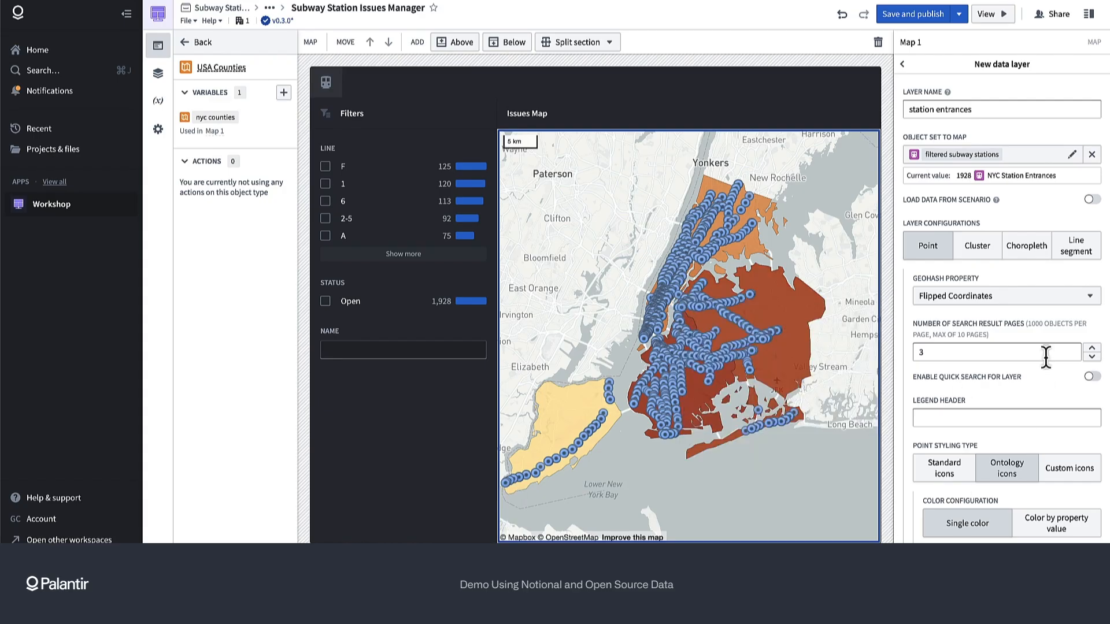
scroll(994, 381, "down", 3)
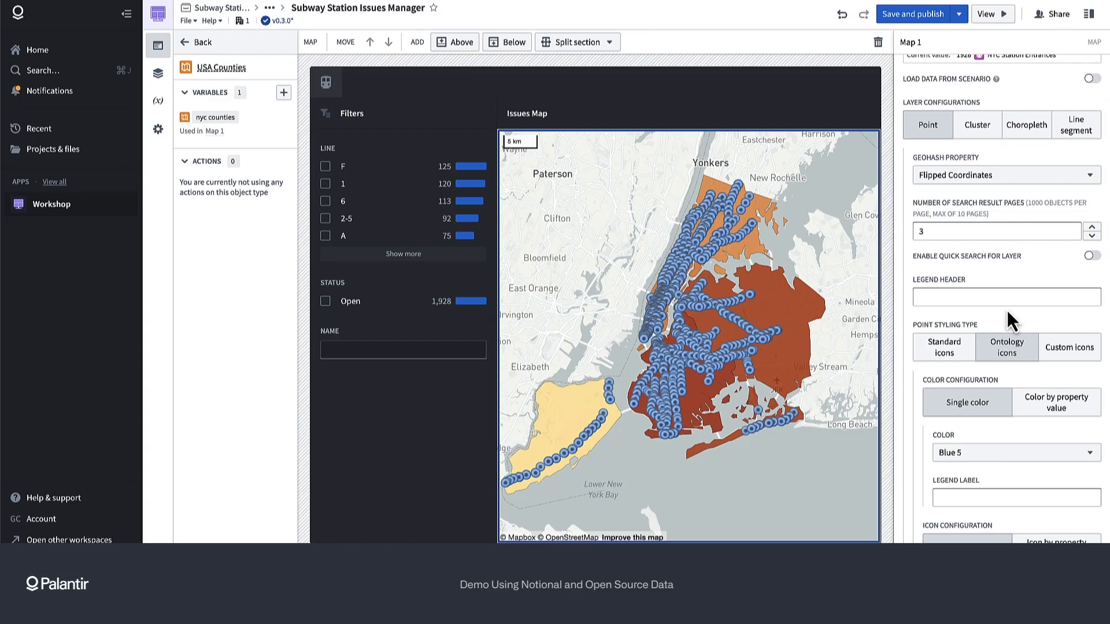
mouse_move(652, 317)
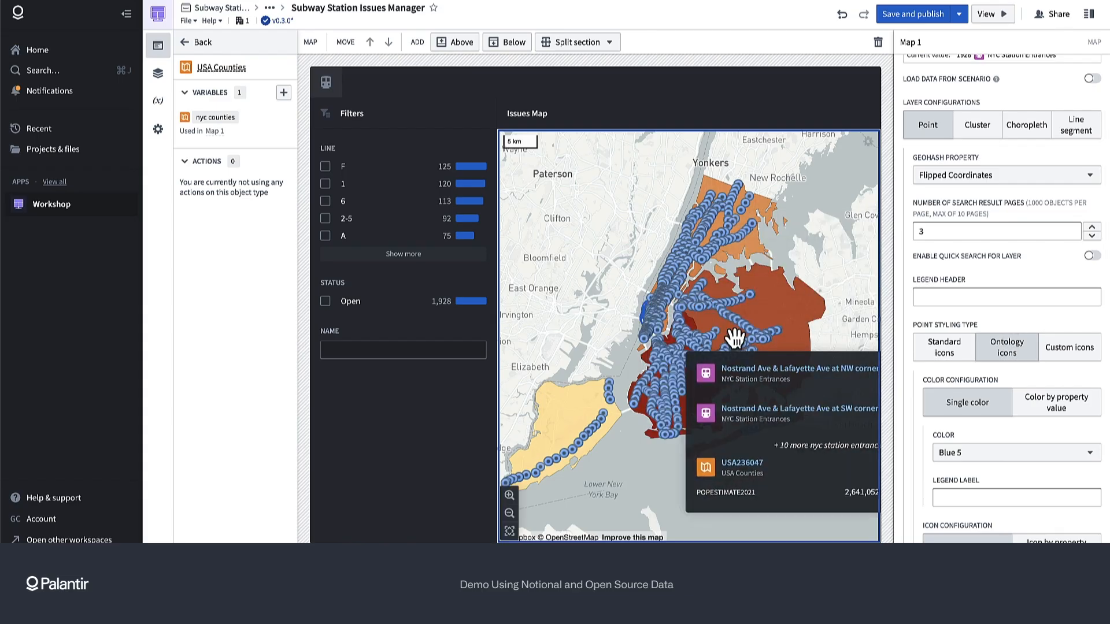
left_click(331, 169)
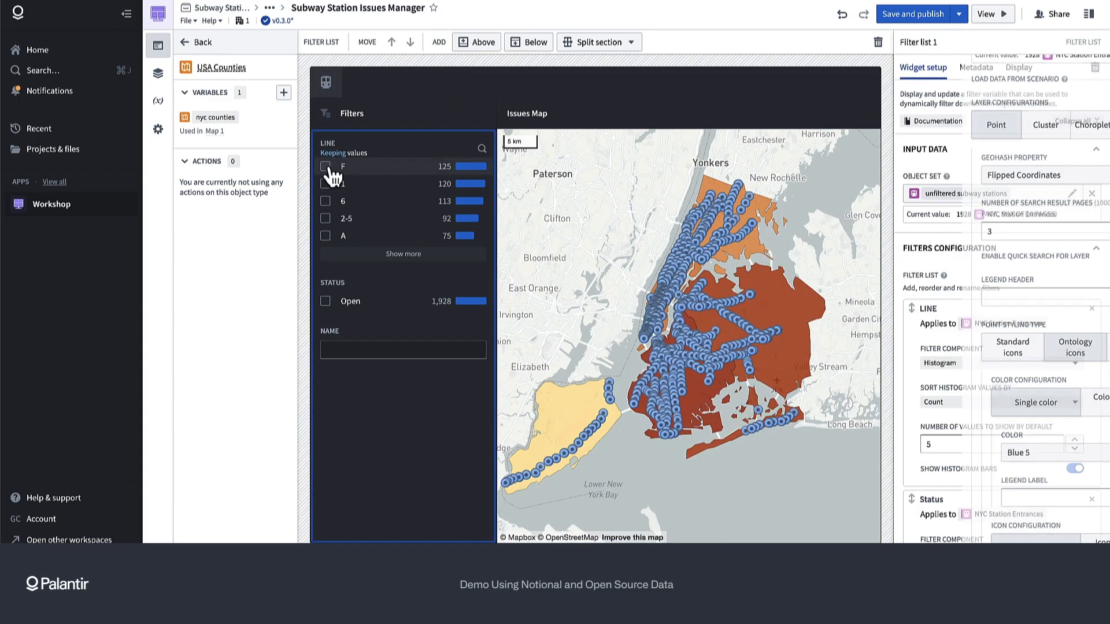
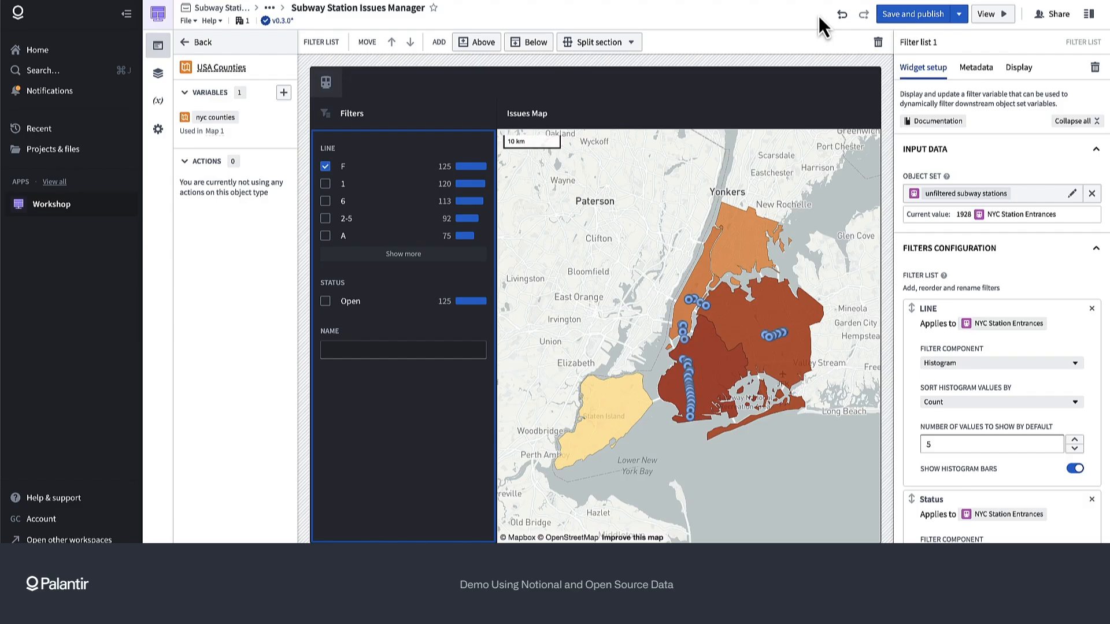
Step: Retitle the Issues Map section "Subway Station Entrances", then save and publish the module
left_click(520, 114)
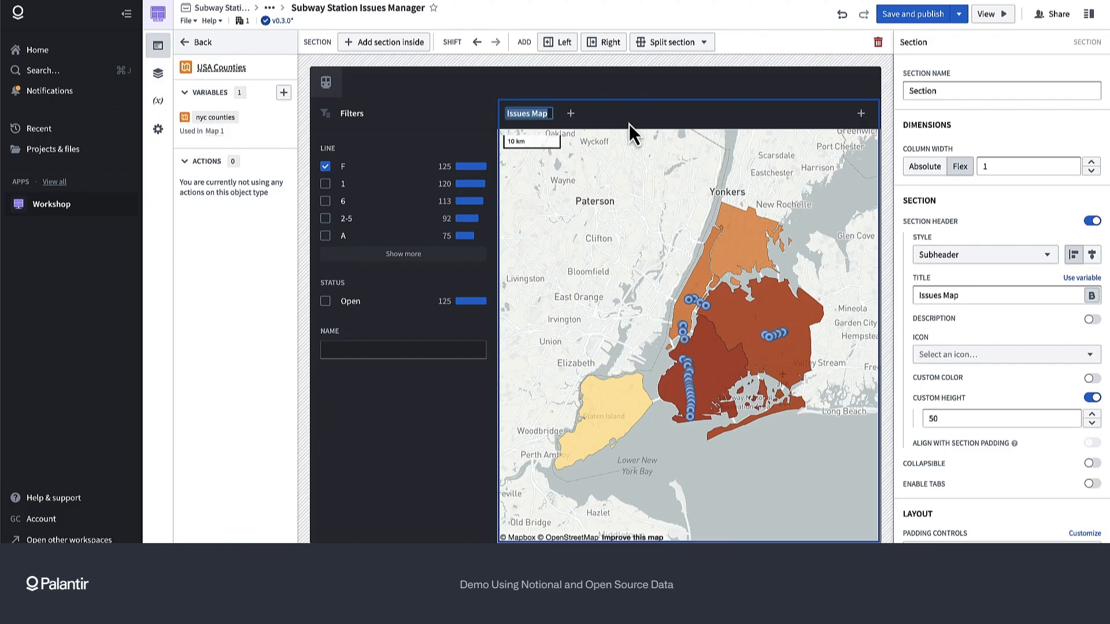
type("Subway St")
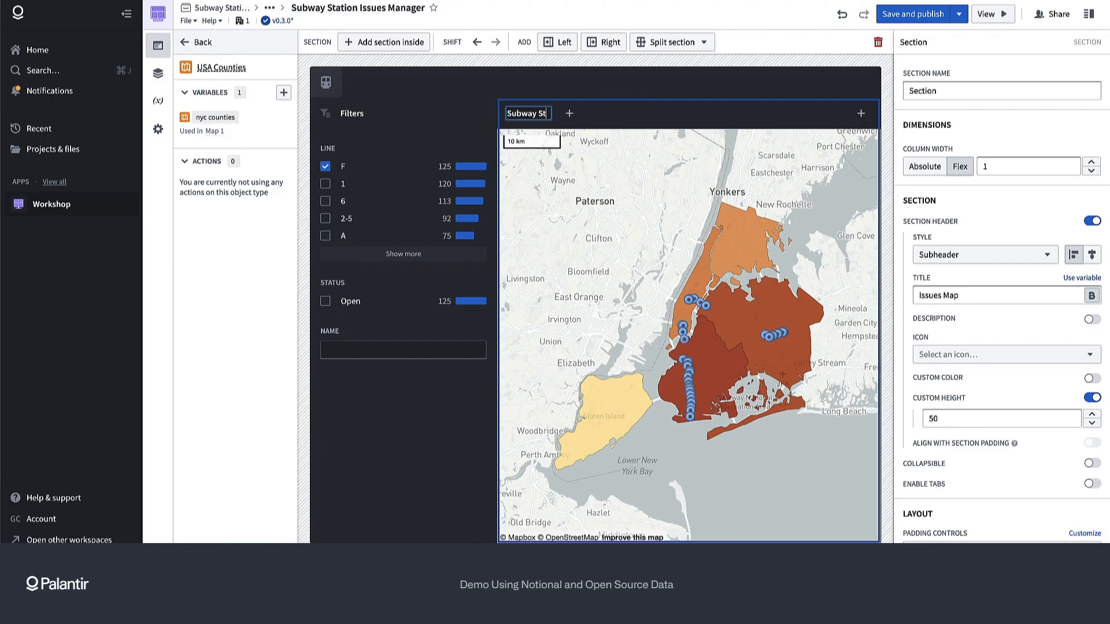
type("ation Entrances")
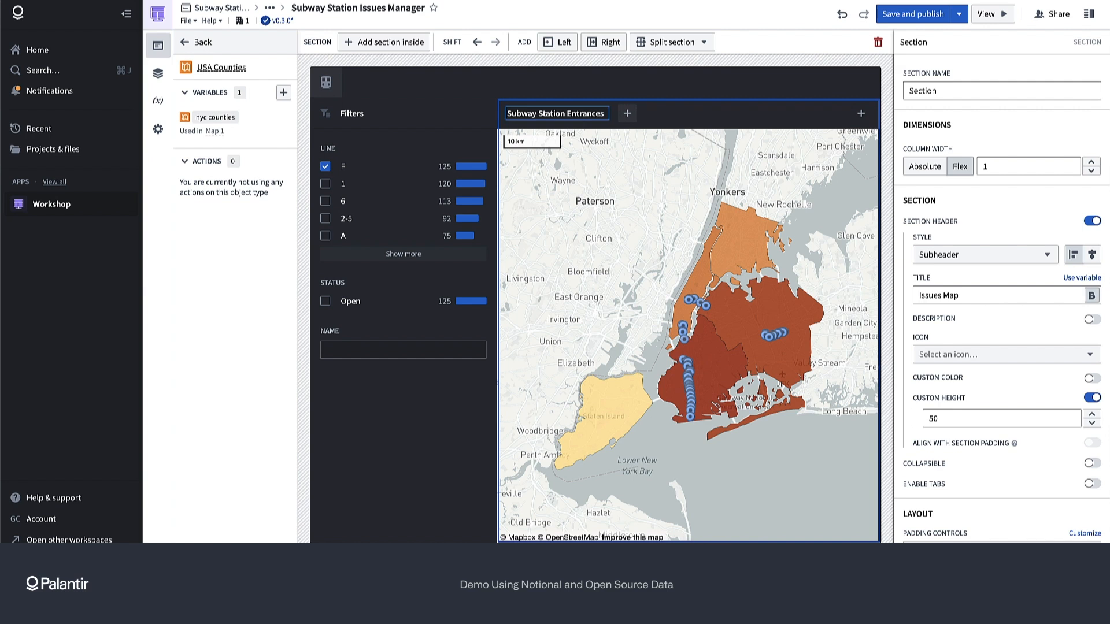
left_click(910, 17)
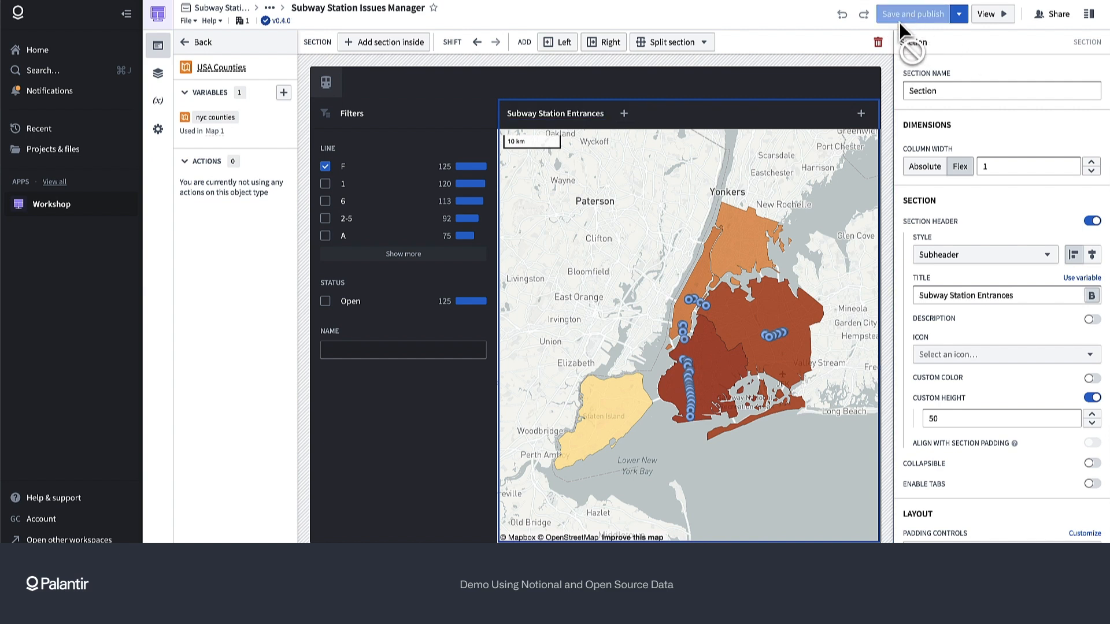
double_click(733, 314)
scroll(708, 338, "up", 3)
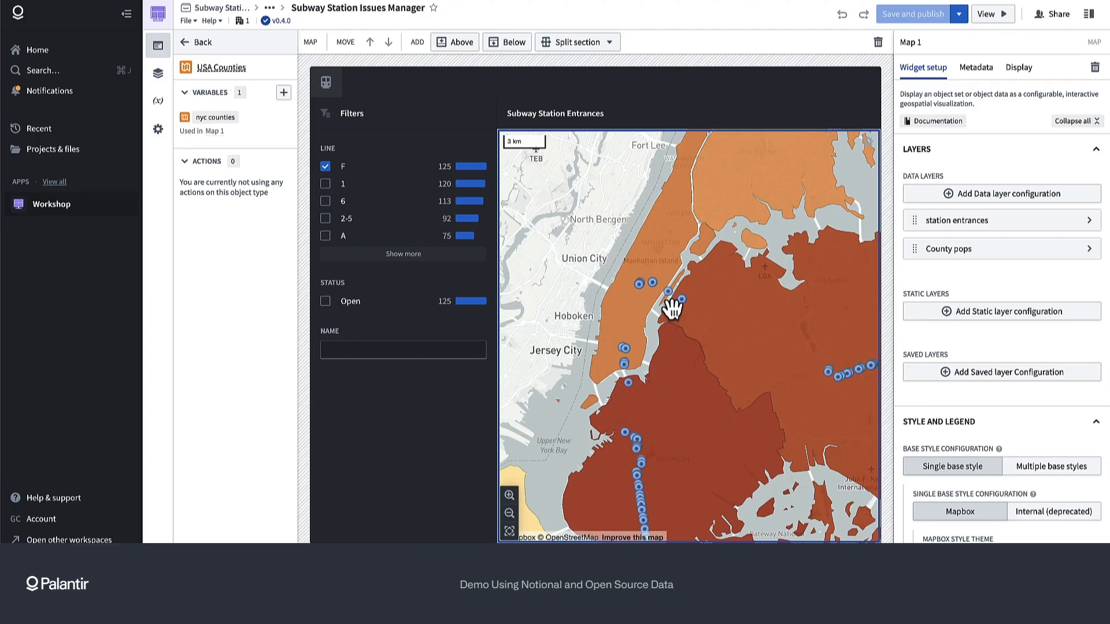
mouse_move(712, 199)
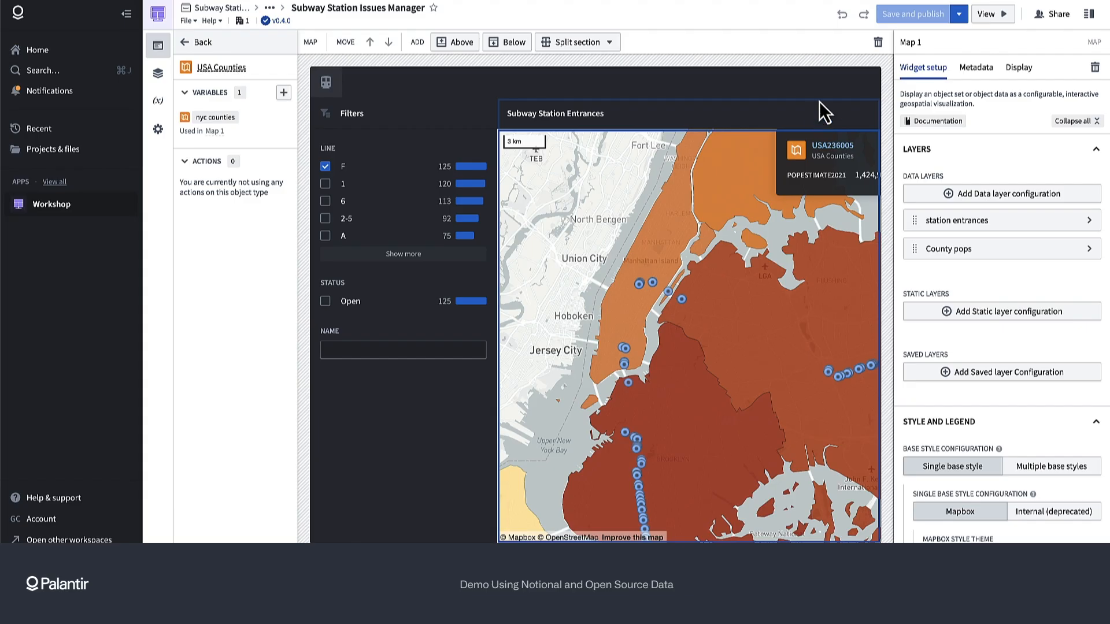
Step: Add a Button group widget at the far end of the module header
left_click(835, 89)
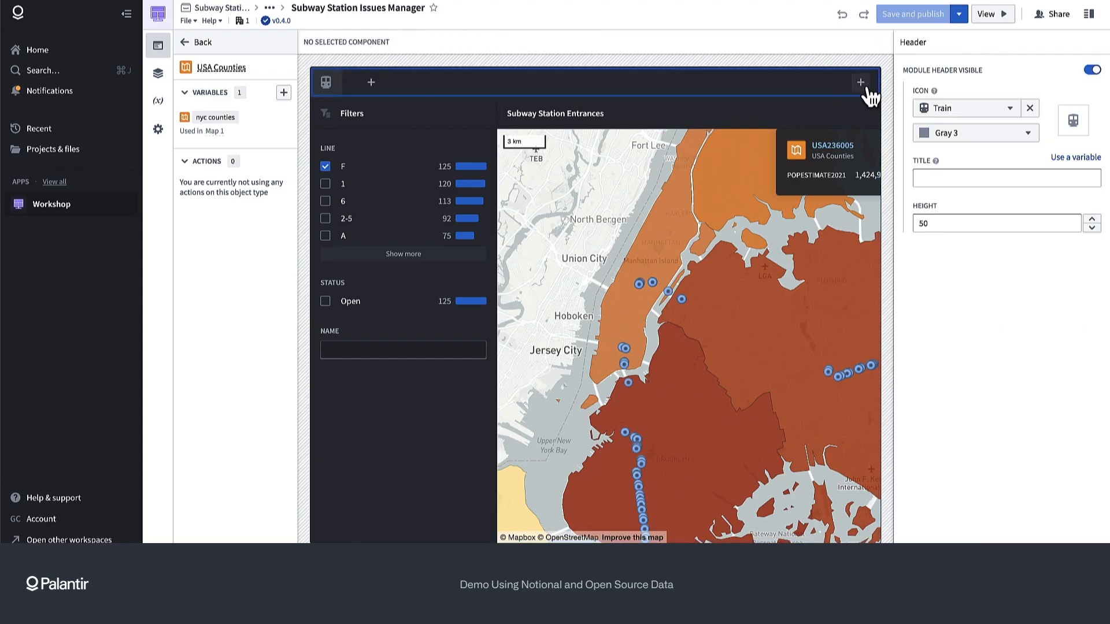
left_click(861, 83)
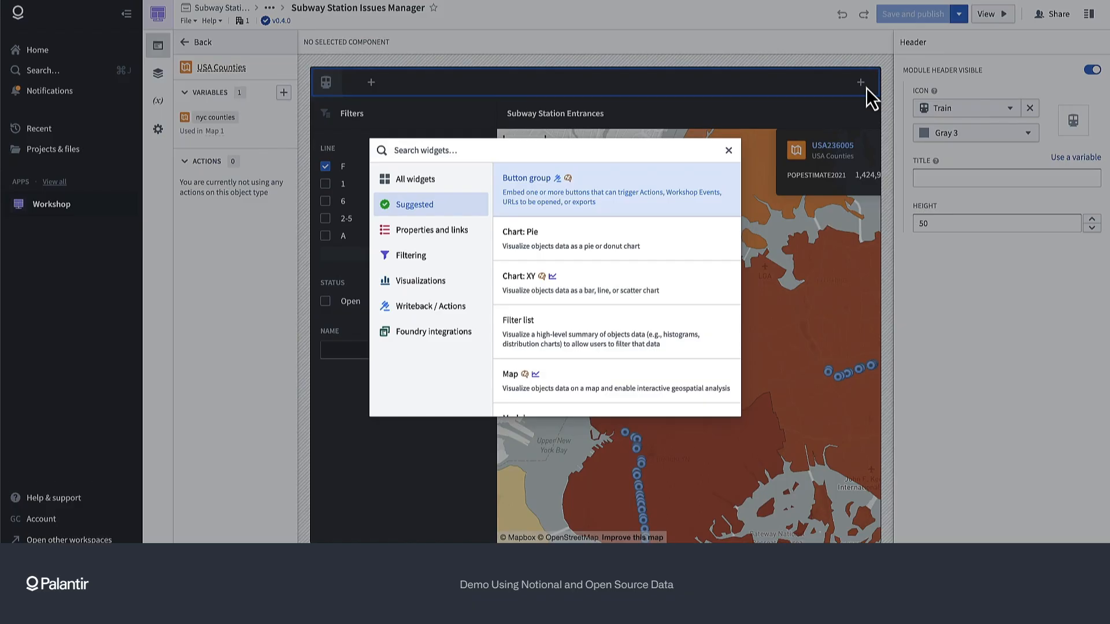
left_click(549, 194)
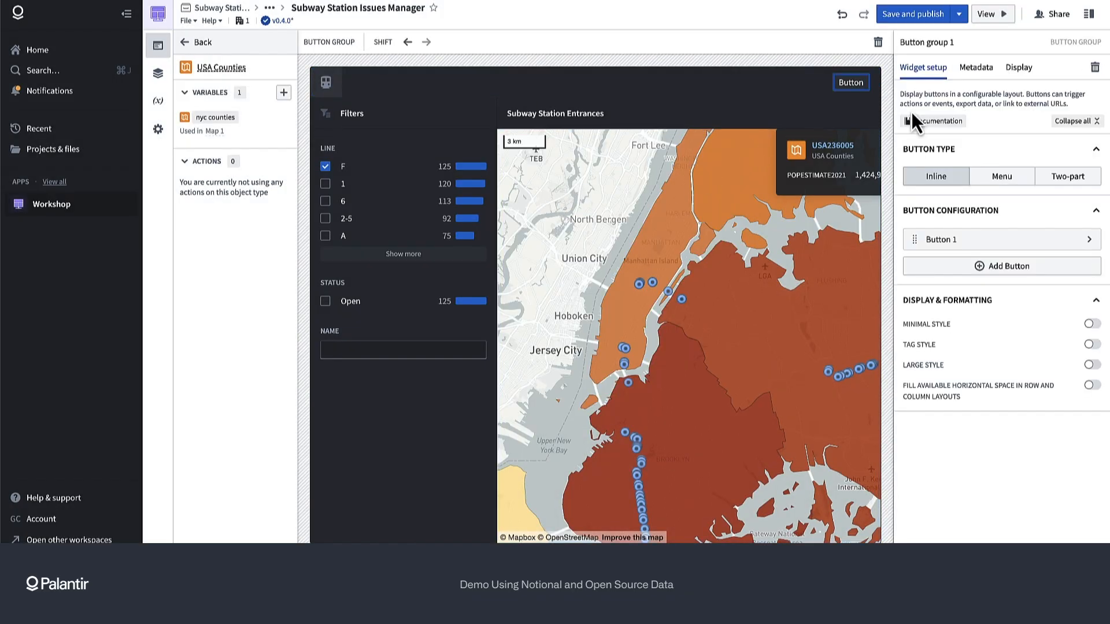
Step: Label the header's first button "Report Station Issue" and set its intent to DANGER
left_click(954, 240)
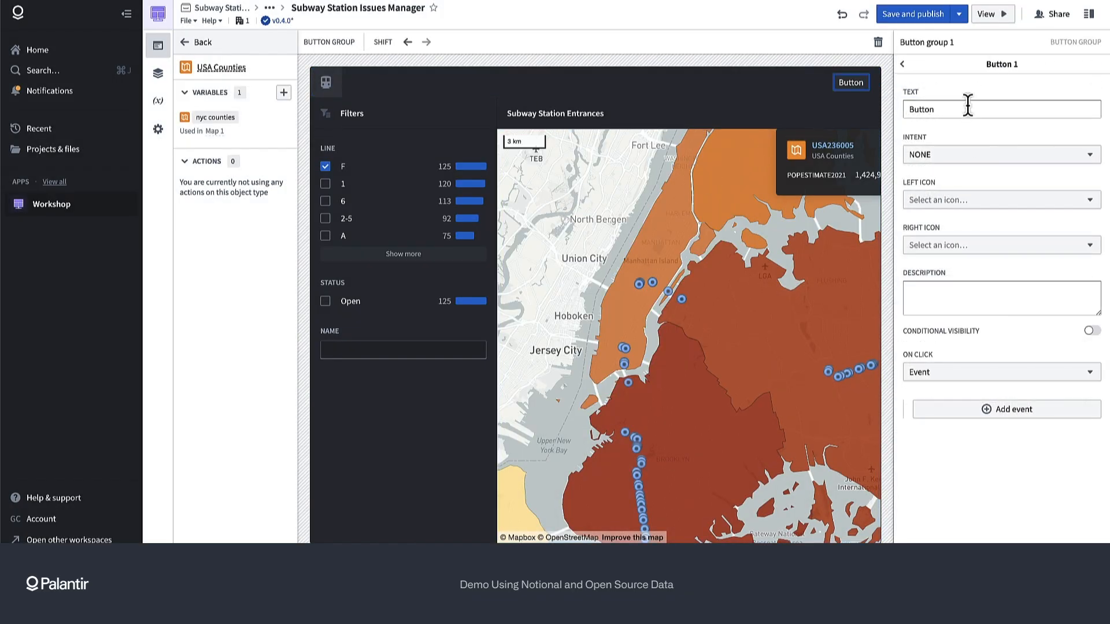
double_click(969, 109)
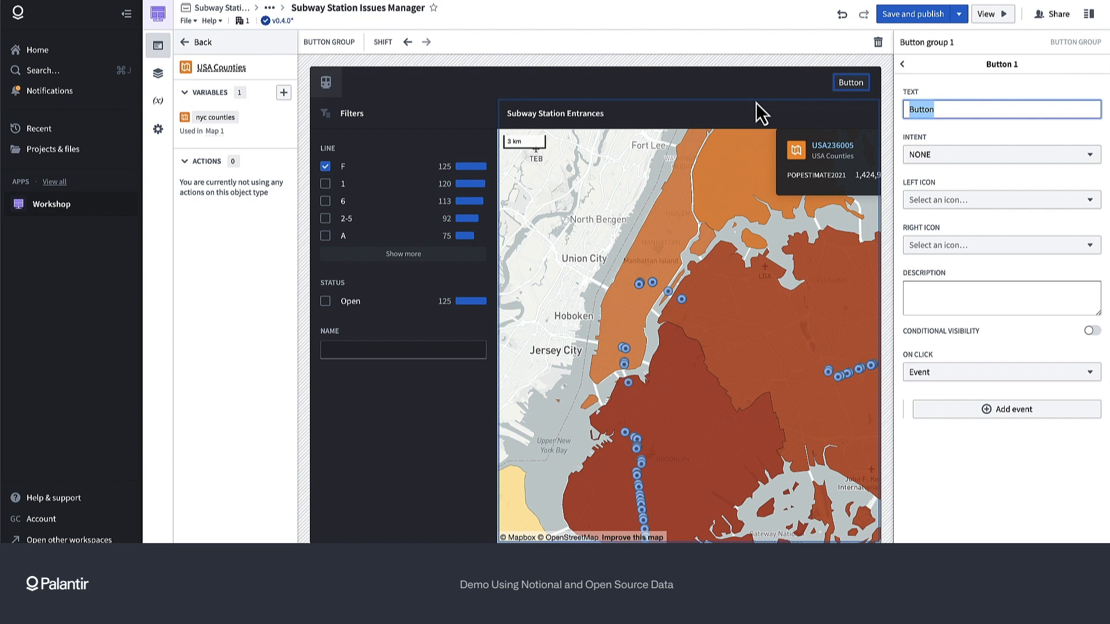
type("Report")
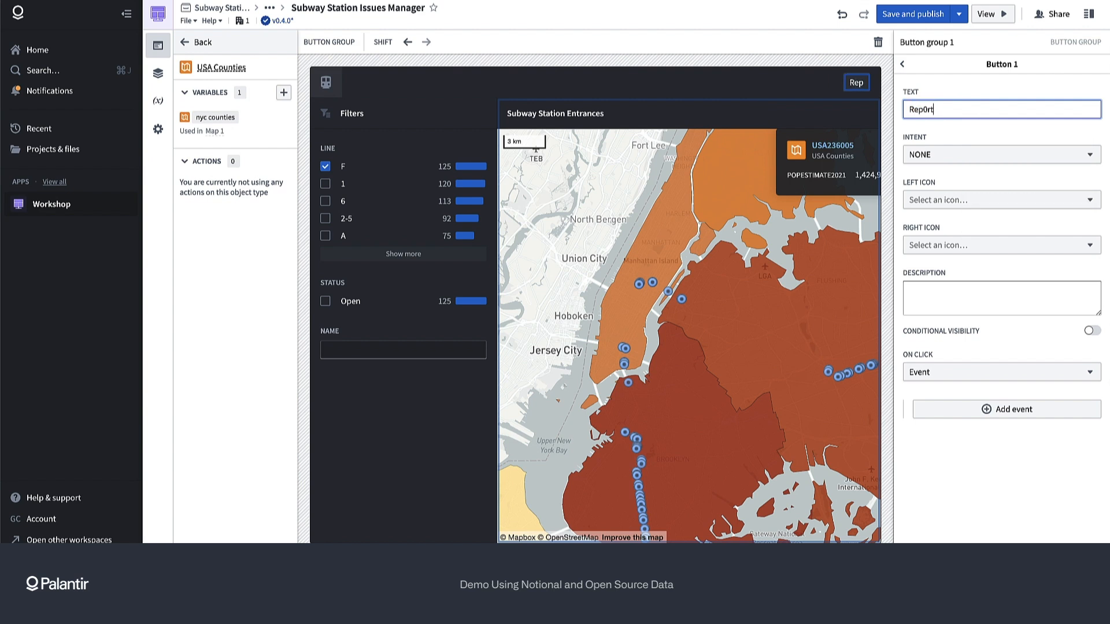
type(" Station Issue")
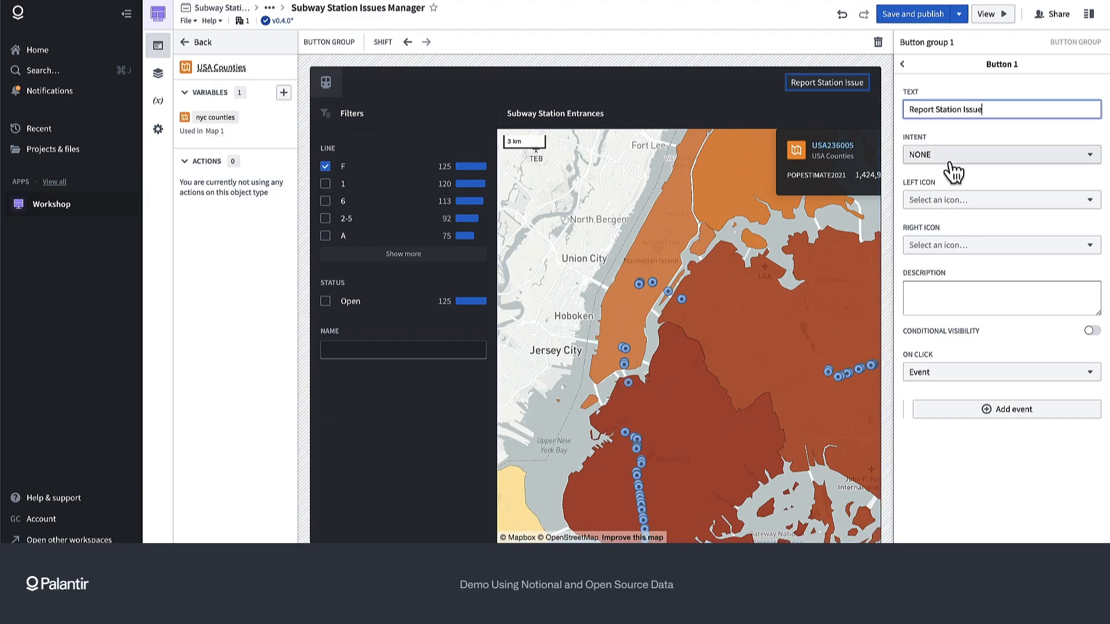
left_click(925, 154)
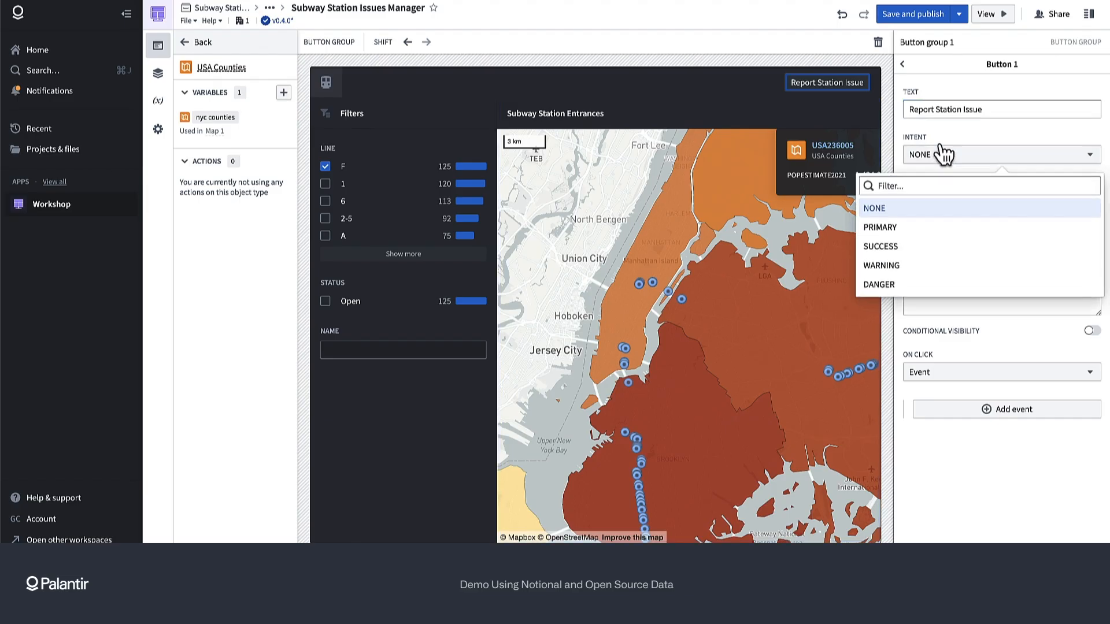
left_click(900, 282)
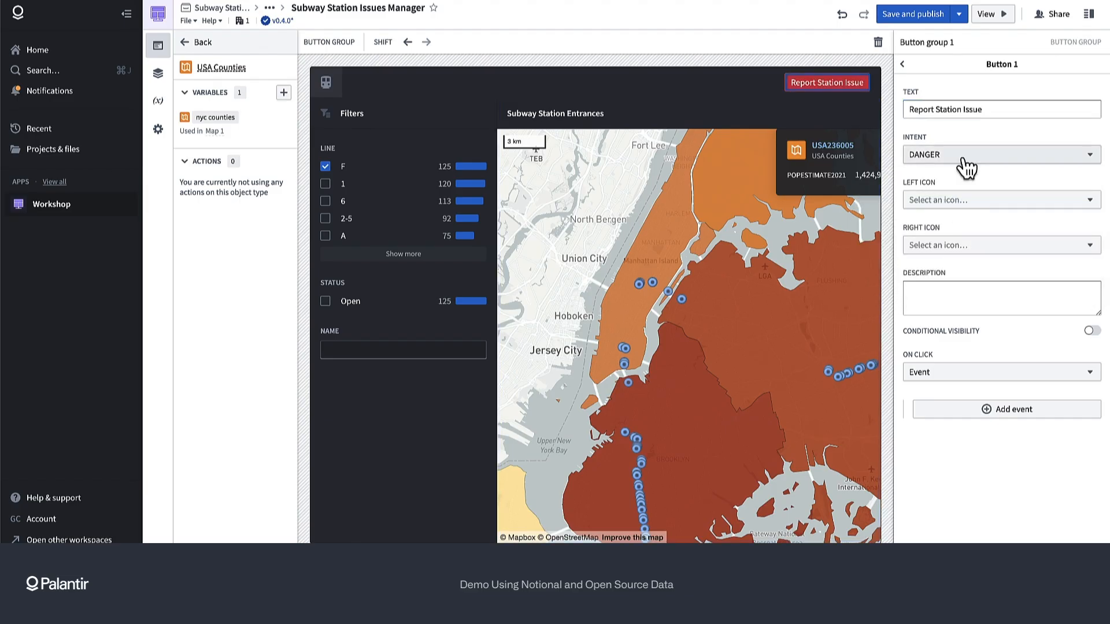
Step: Give the Report Station Issue button the "Issue new" icon as its left icon
left_click(945, 202)
type("issue")
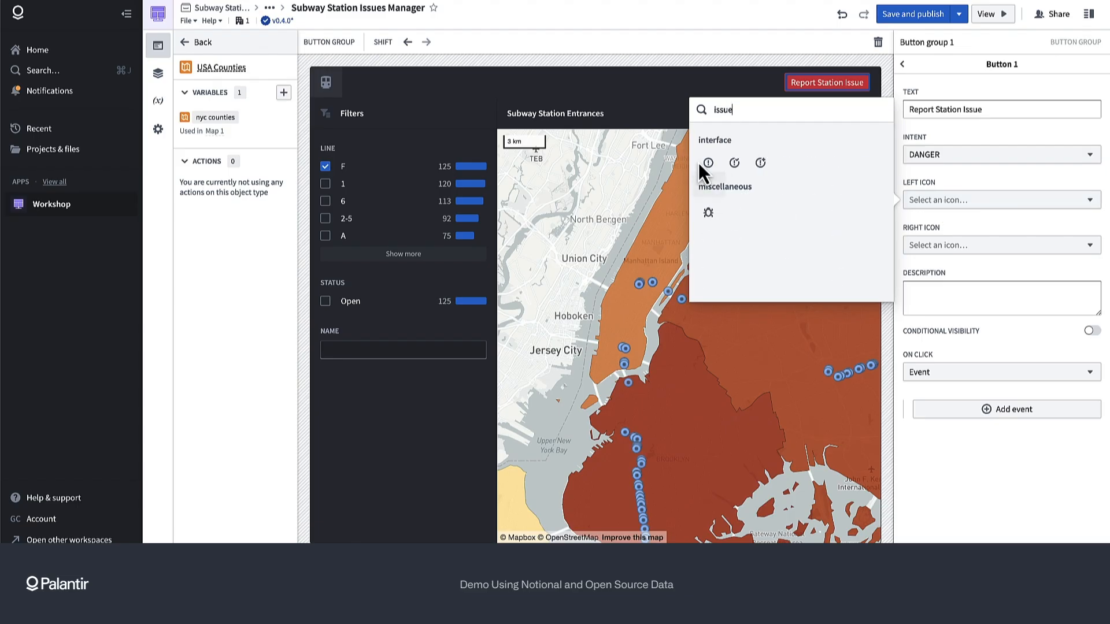
left_click(761, 163)
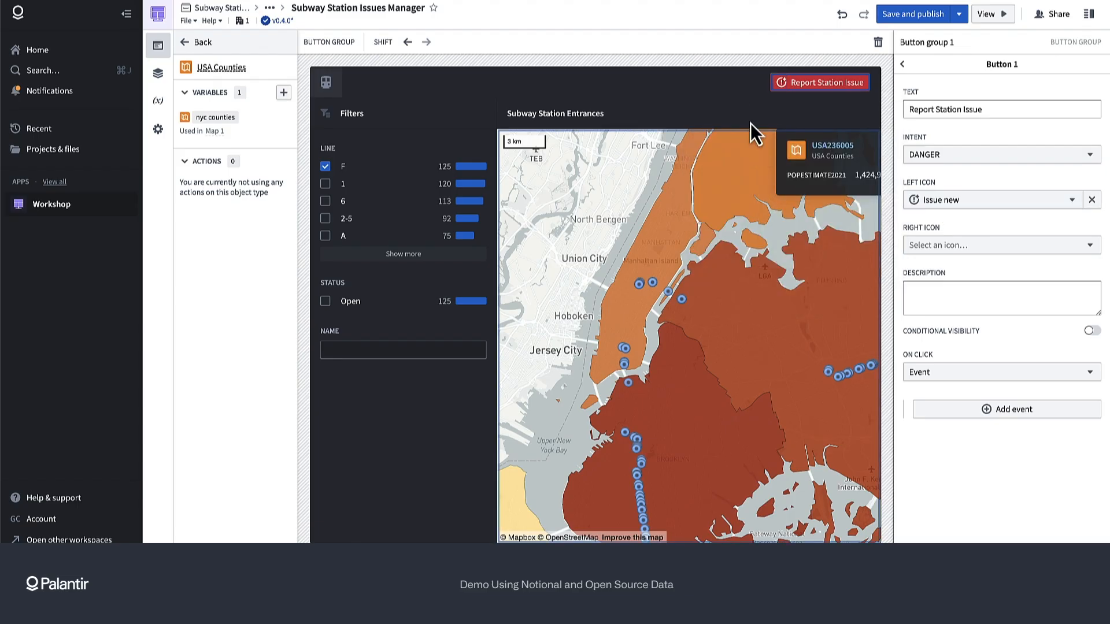
Step: Turn on minimal style for the header's button group
left_click(746, 88)
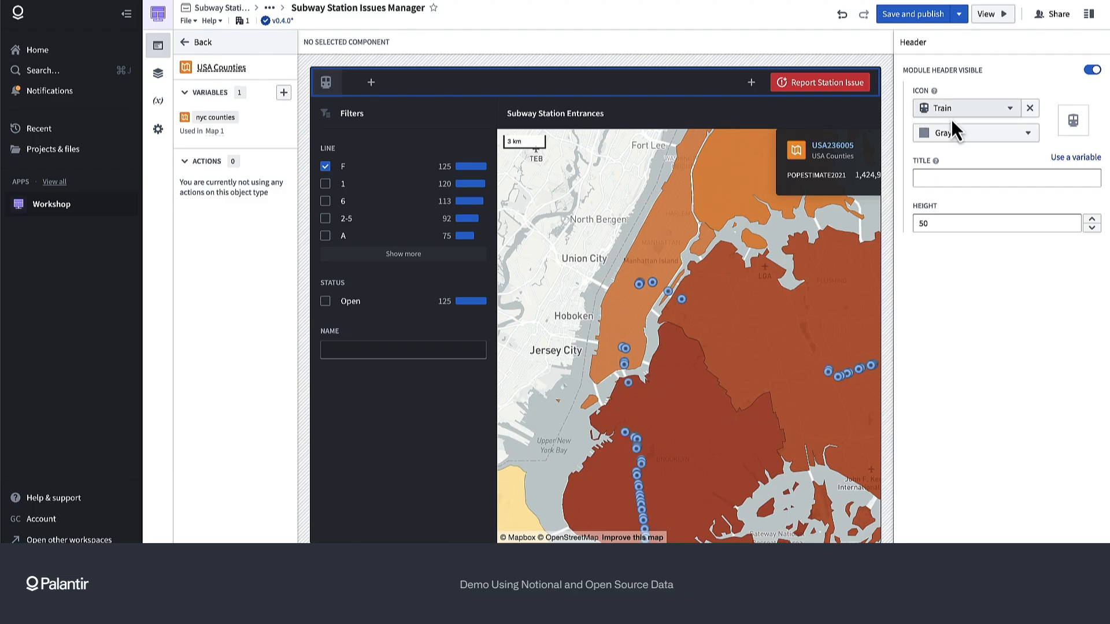
left_click(831, 88)
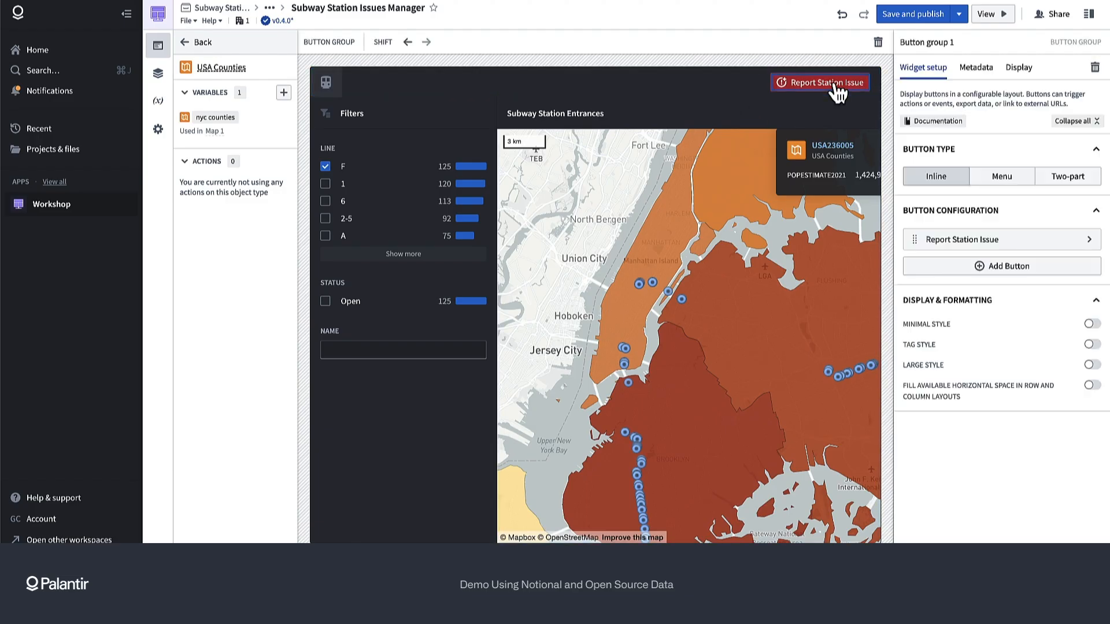
left_click(990, 239)
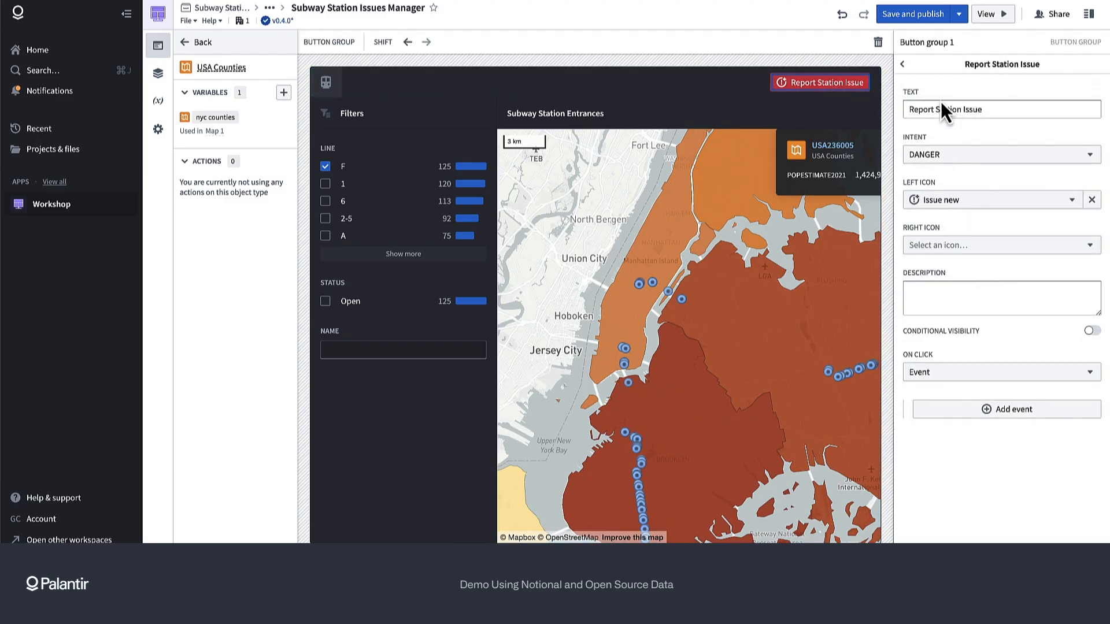
left_click(903, 64)
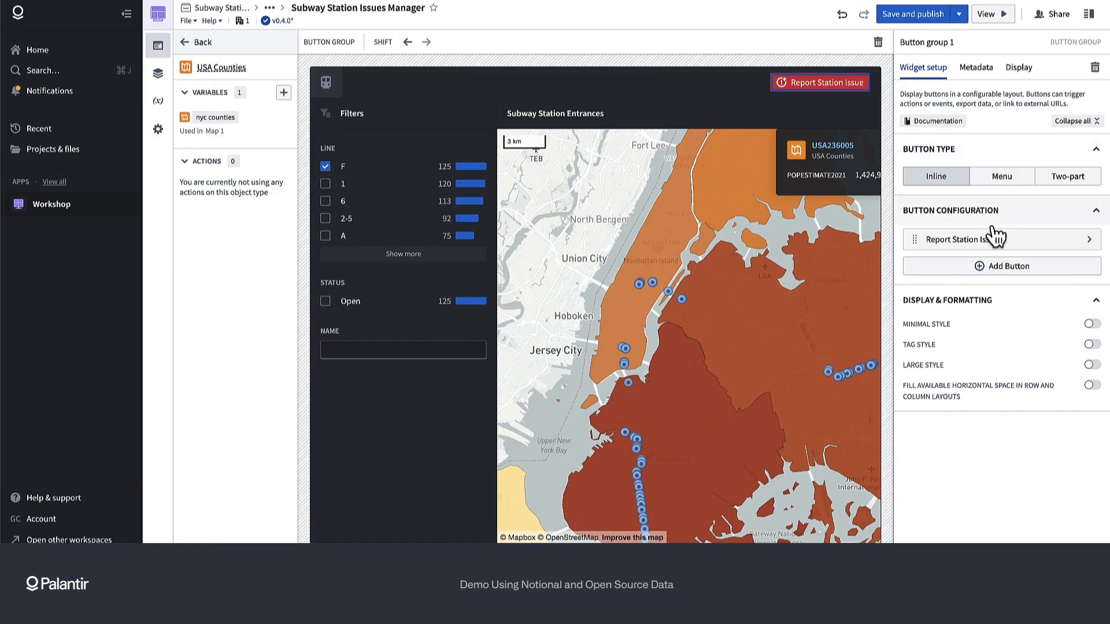
left_click(1093, 324)
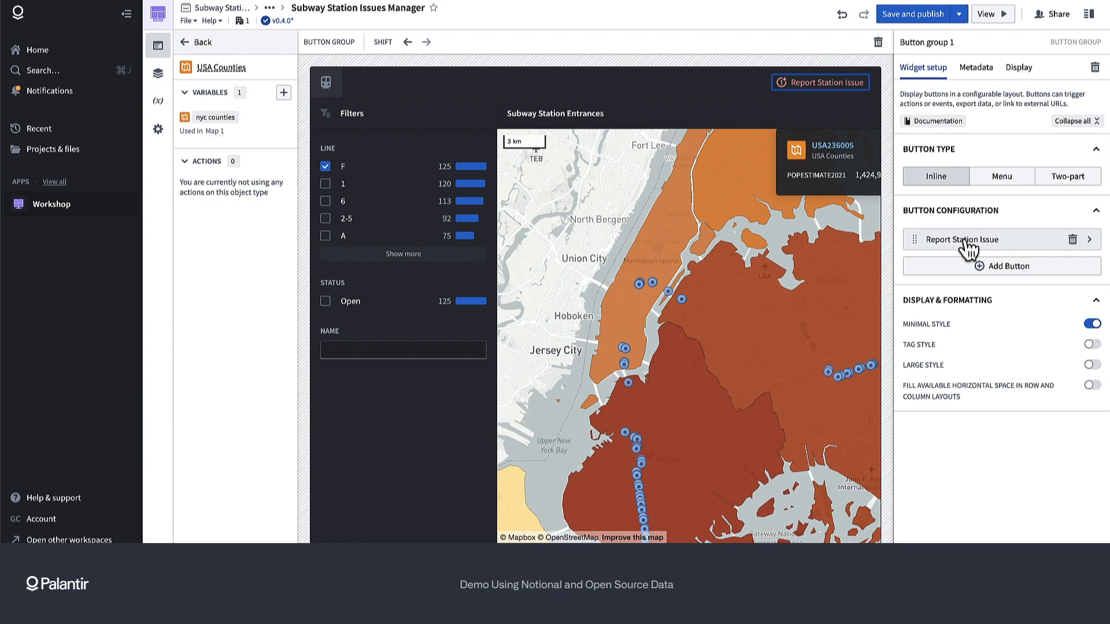
Step: Add a second button to the group, labelled "Change Station Entrance Status", with PRIMARY intent
left_click(960, 272)
left_click(961, 268)
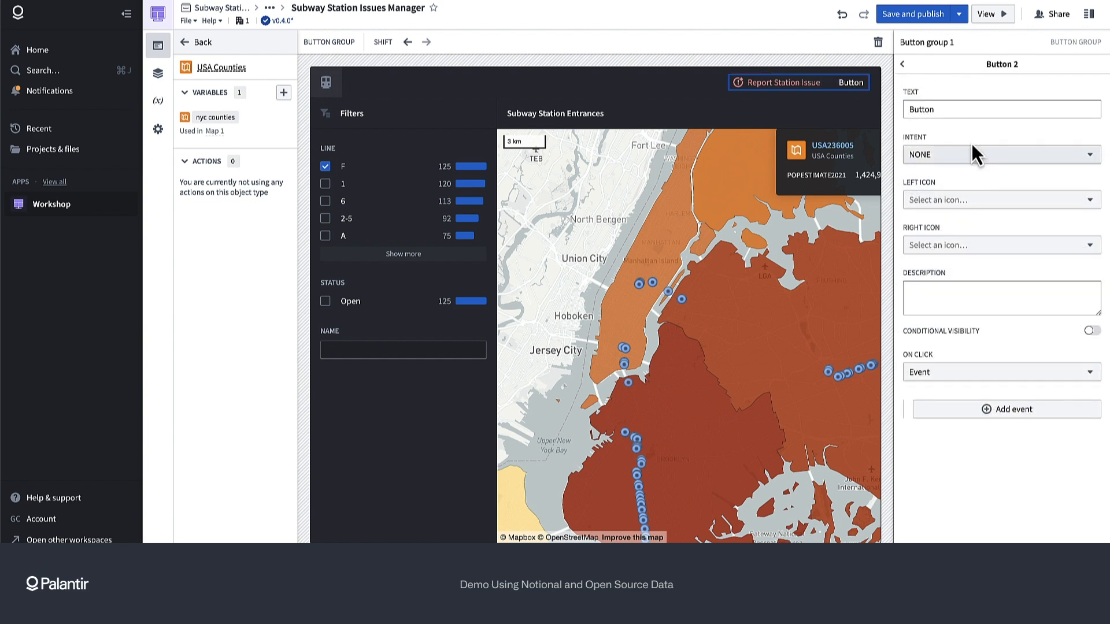
double_click(974, 107)
type("Change S")
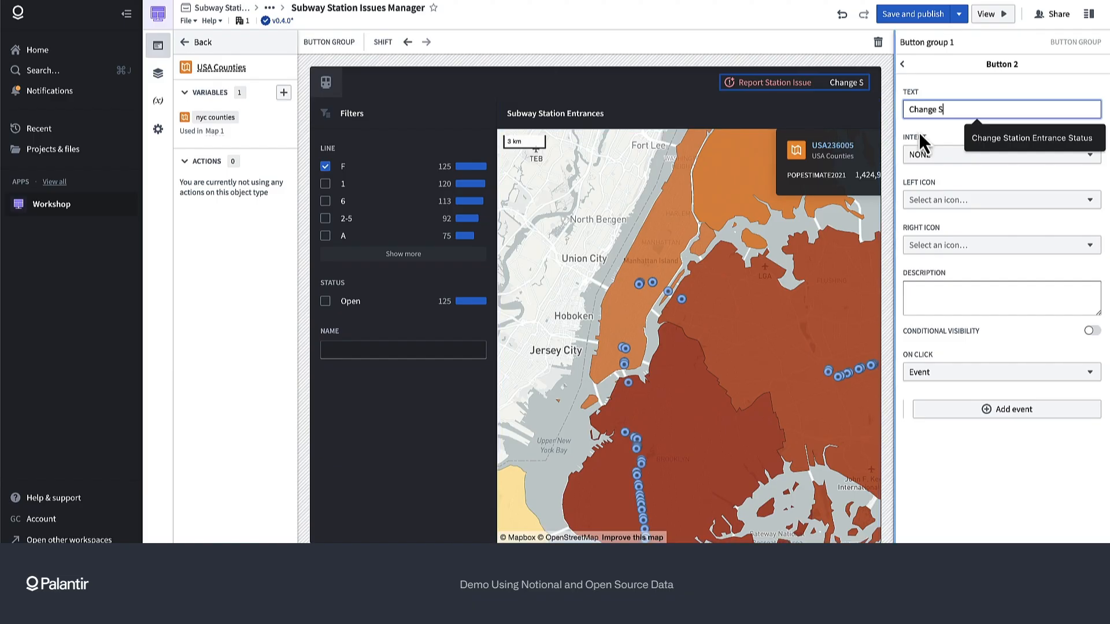
left_click(1012, 139)
left_click(969, 159)
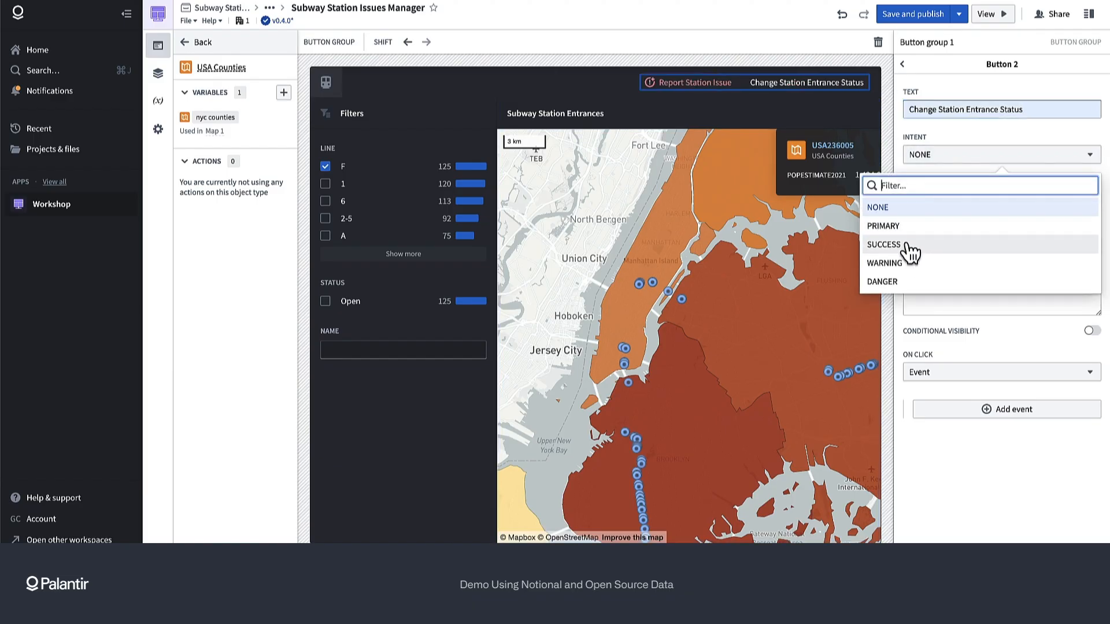
left_click(913, 227)
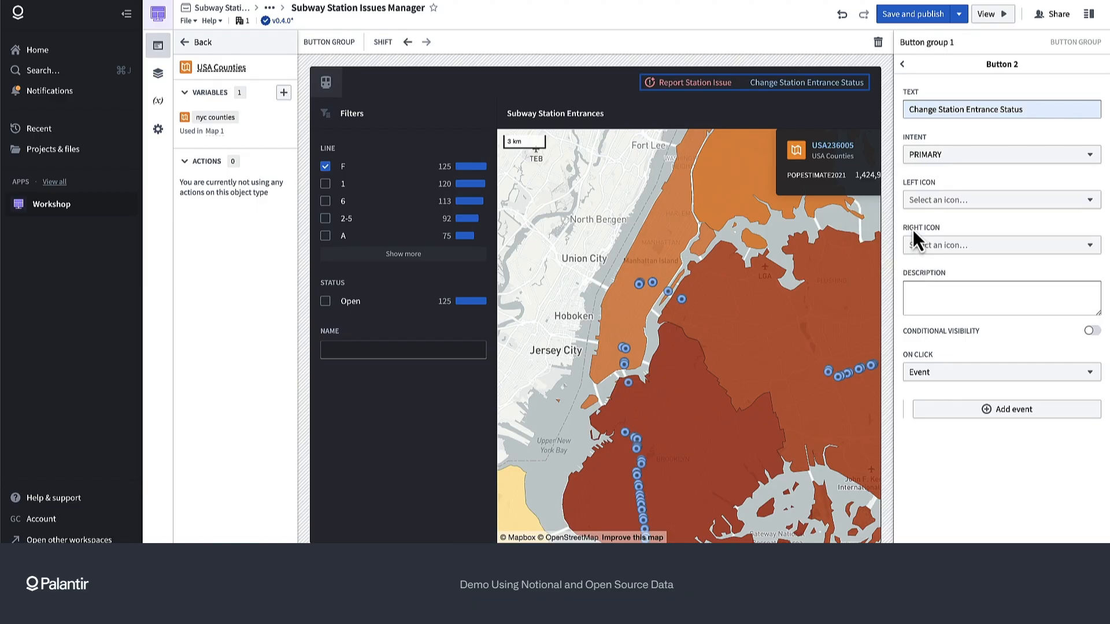
Step: Set the Change Station Entrance Status button's left icon to Edit, then save and publish the module
left_click(996, 203)
type("edit")
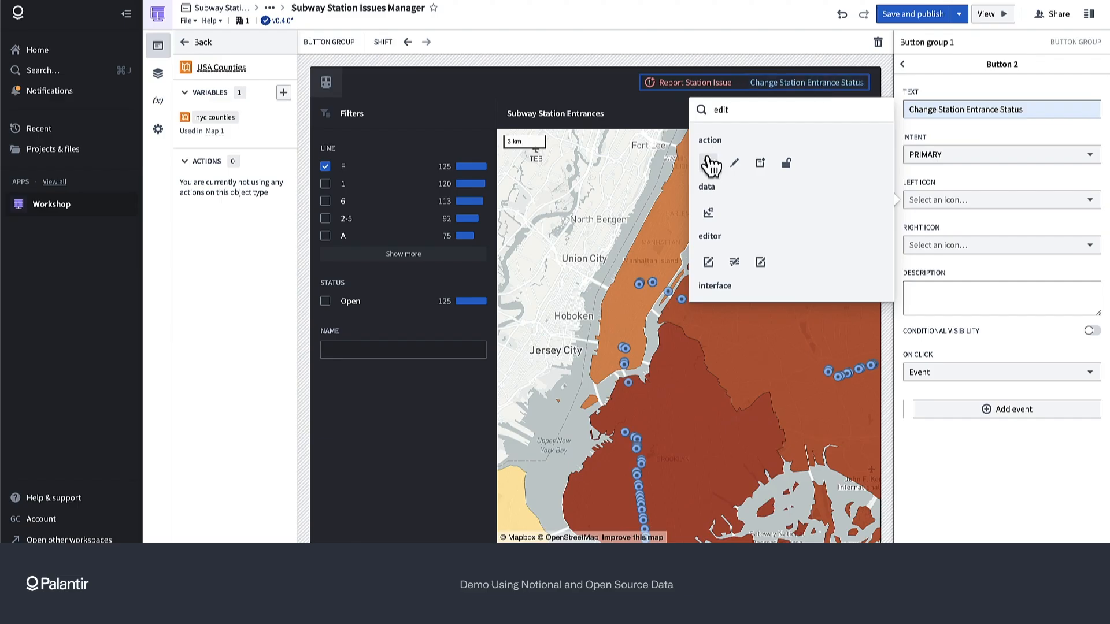
left_click(734, 163)
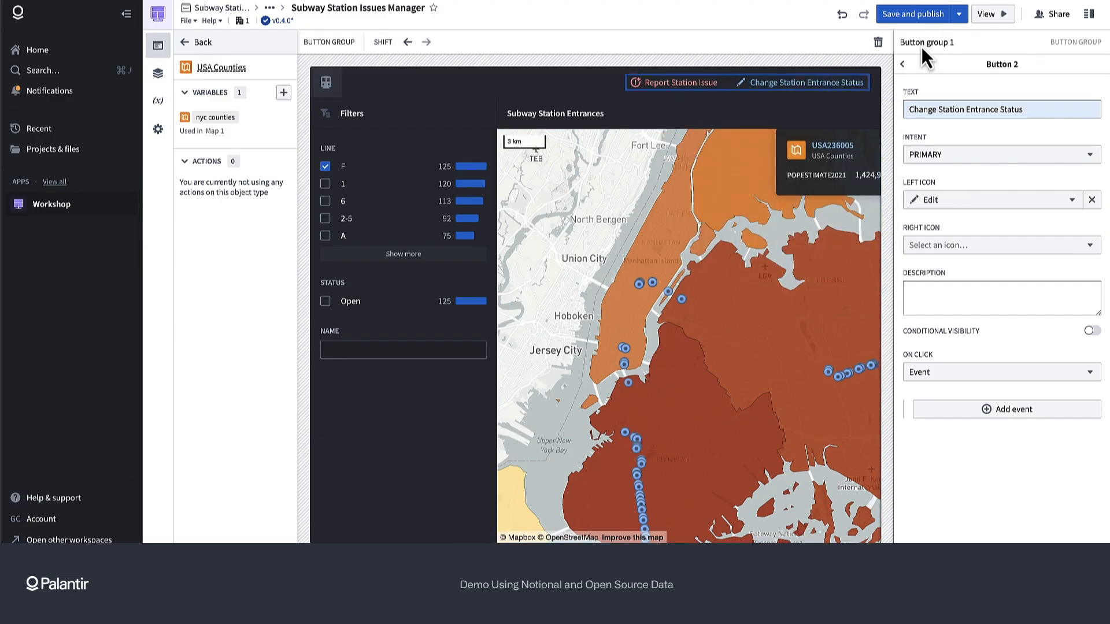
left_click(920, 14)
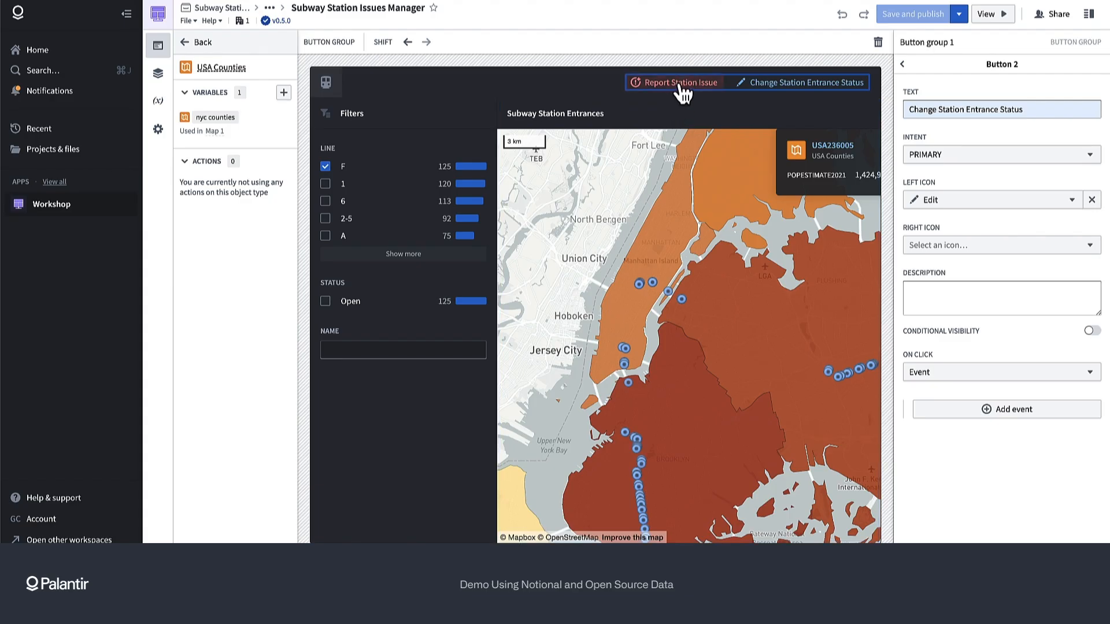
Step: Open the Report Station Issue button's configuration and turn on conditional visibility
left_click(903, 64)
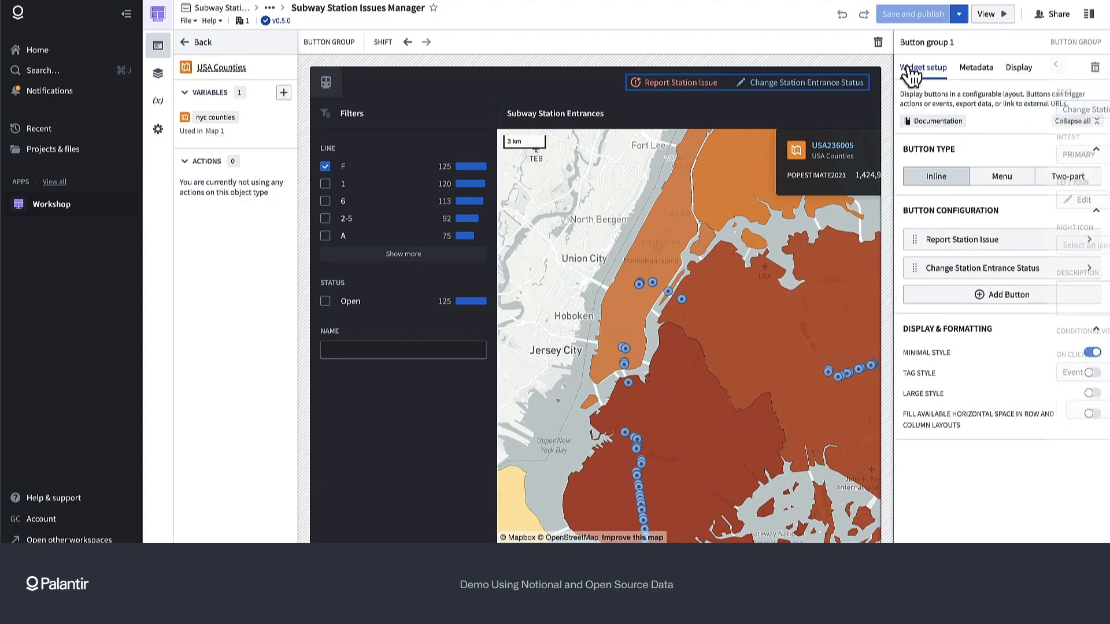
left_click(991, 249)
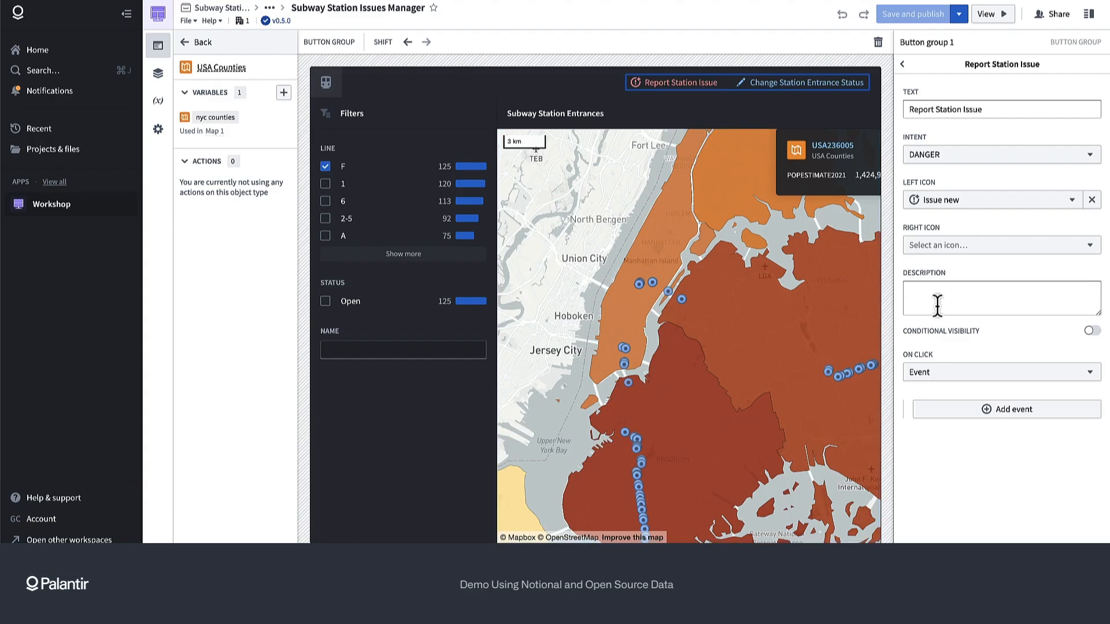
left_click(956, 375)
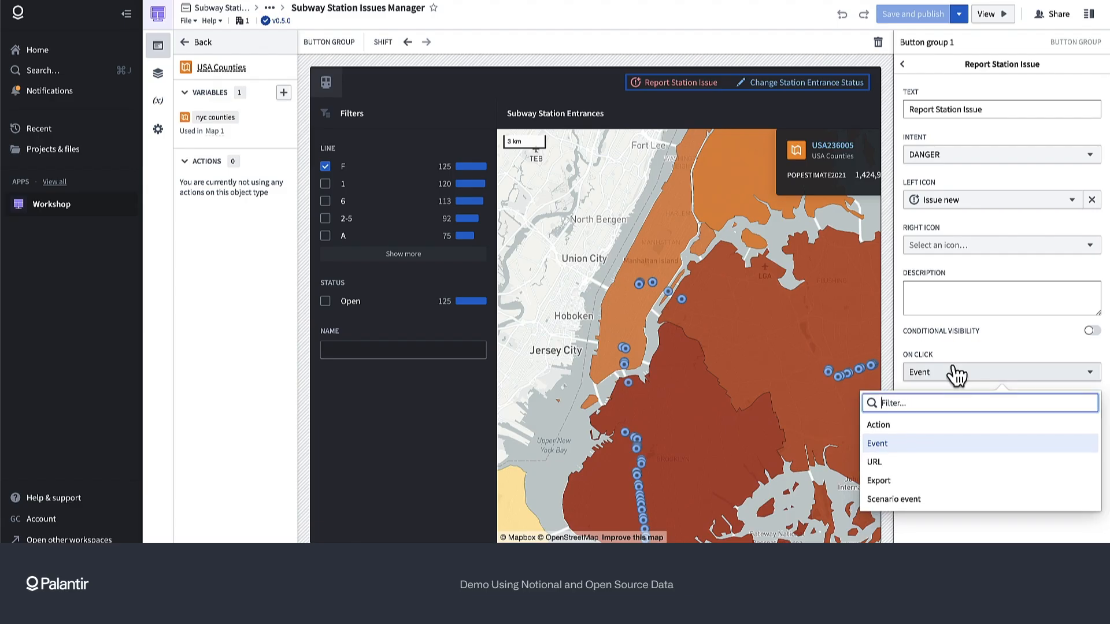
left_click(975, 335)
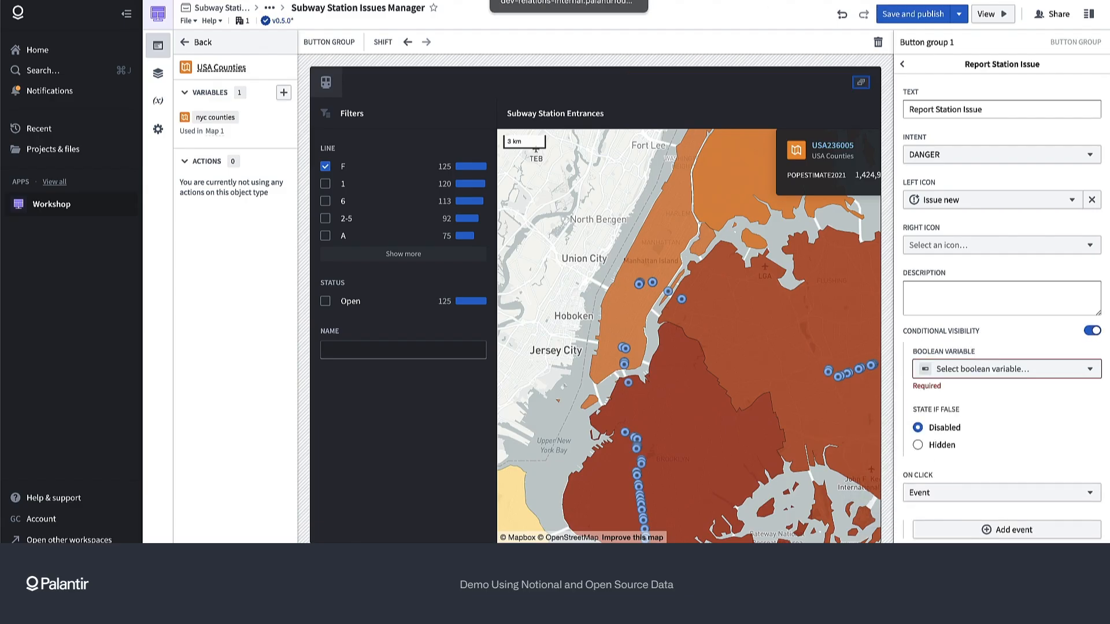
Step: Switch to the ontology management app and show its action types
left_click(532, 1)
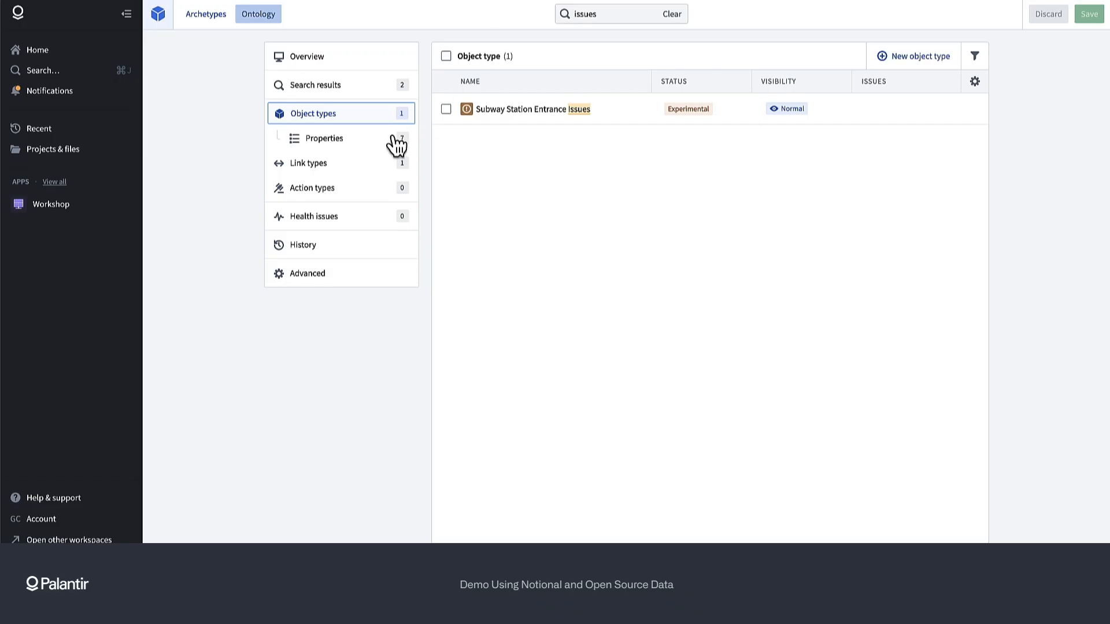
left_click(369, 188)
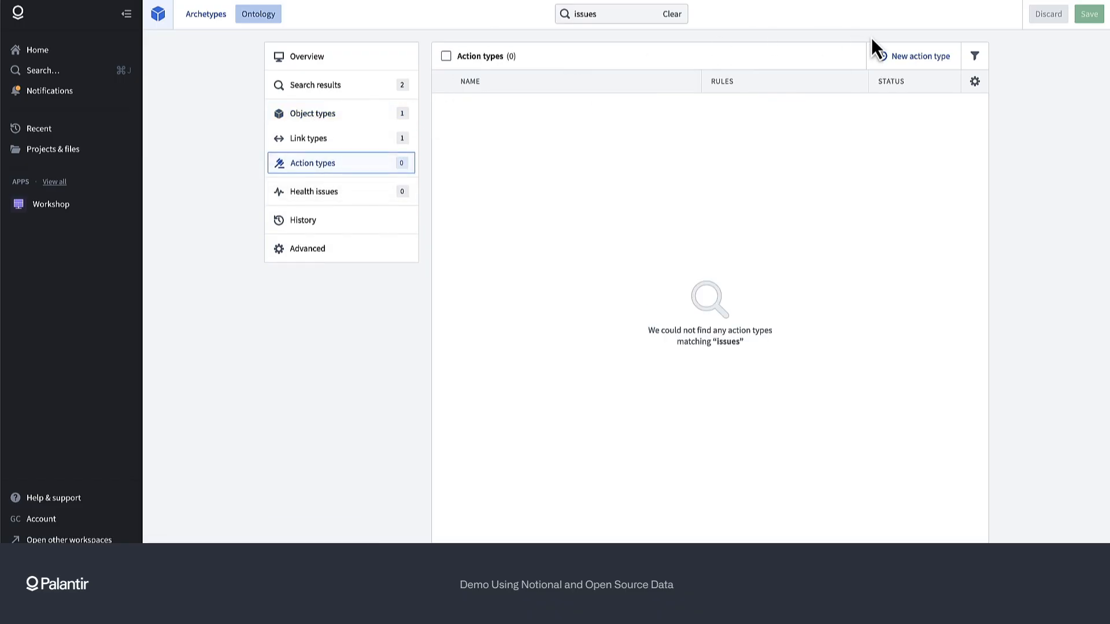
Step: Try to create a new action type for the Subway Station Entrance Issues object type
left_click(906, 58)
left_click(490, 249)
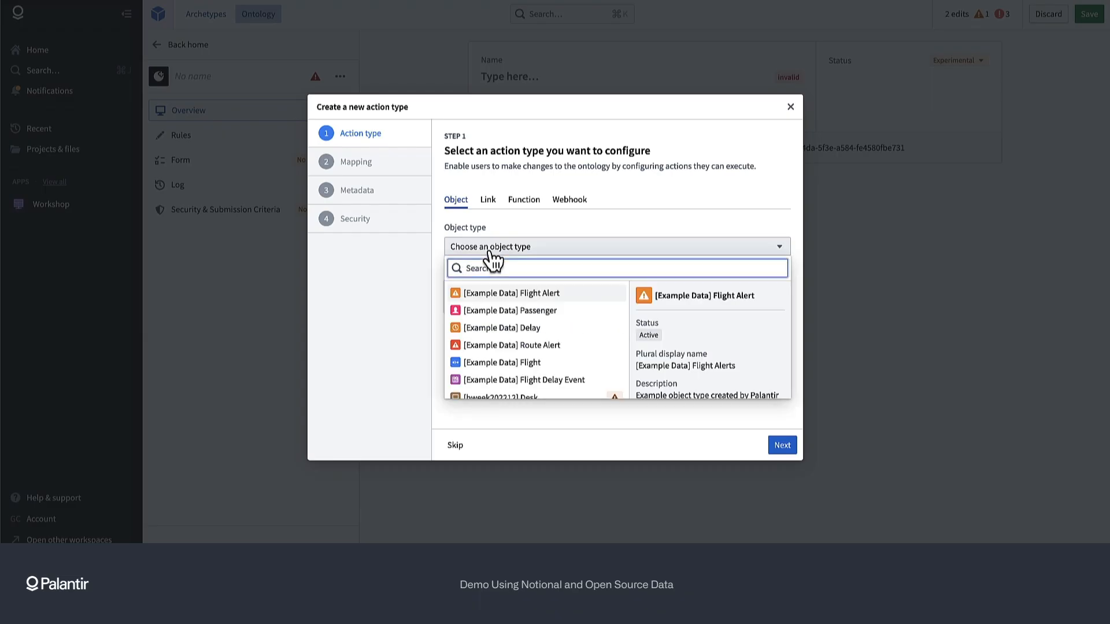
type("issues")
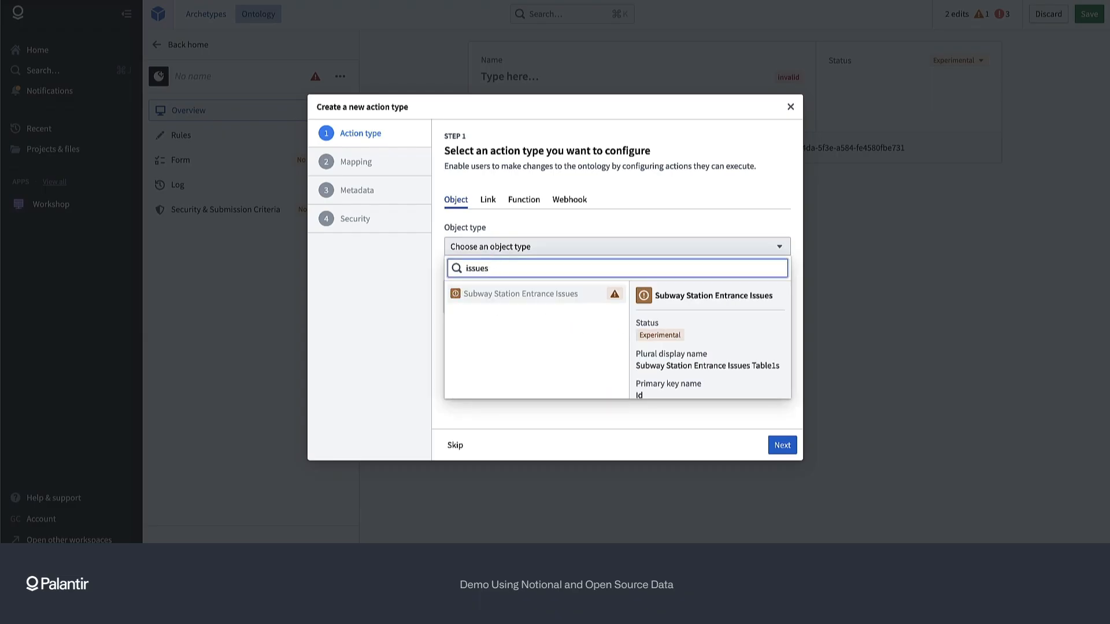
double_click(478, 298)
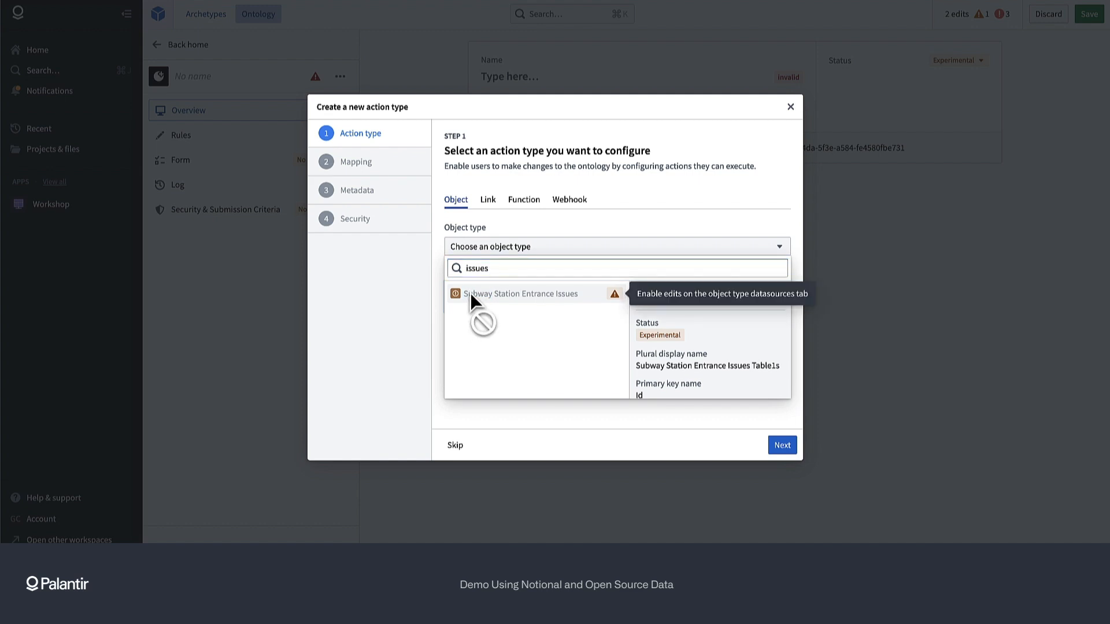
left_click(791, 107)
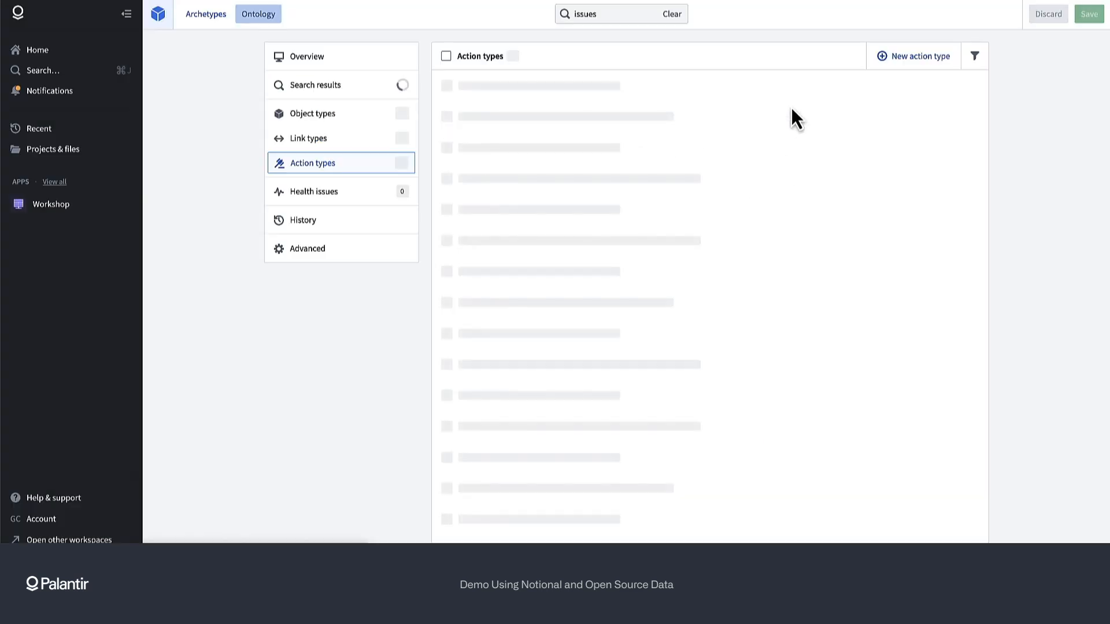
Step: Open the datasources of the Subway Station Entrance Issues object type
left_click(317, 116)
left_click(620, 114)
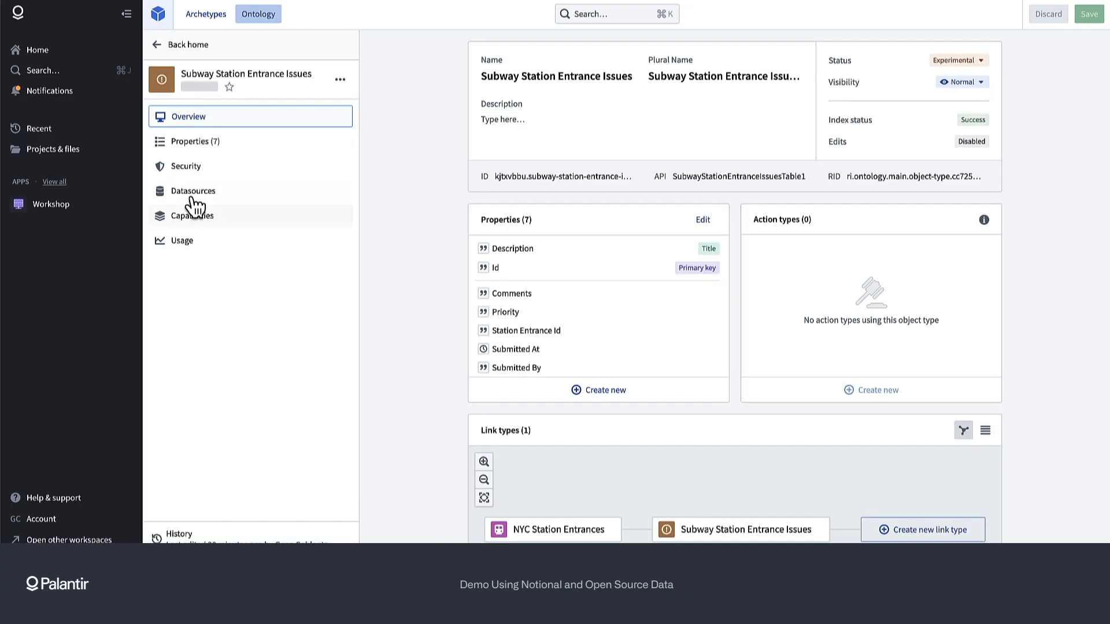
left_click(200, 193)
Step: Generate the writeback dataset "Subway Station Entrance Issues - Table1_edited" in the Subway Station Issues Manager project's Raw data folder
left_click(872, 270)
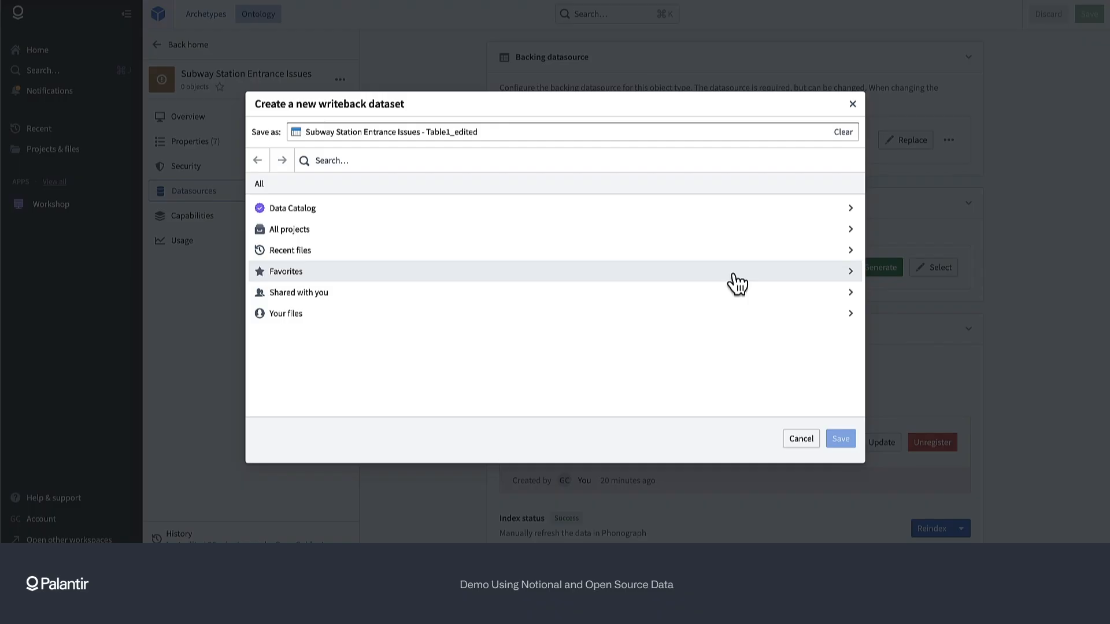
left_click(586, 251)
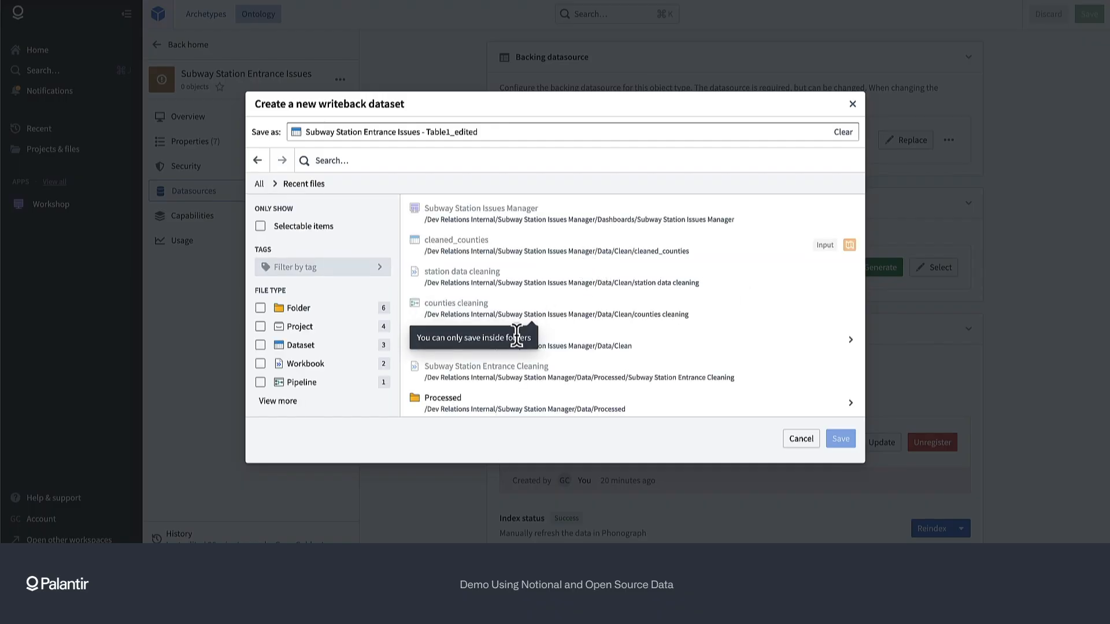
scroll(546, 317, "down", 5)
scroll(545, 315, "down", 2)
scroll(483, 362, "up", 4)
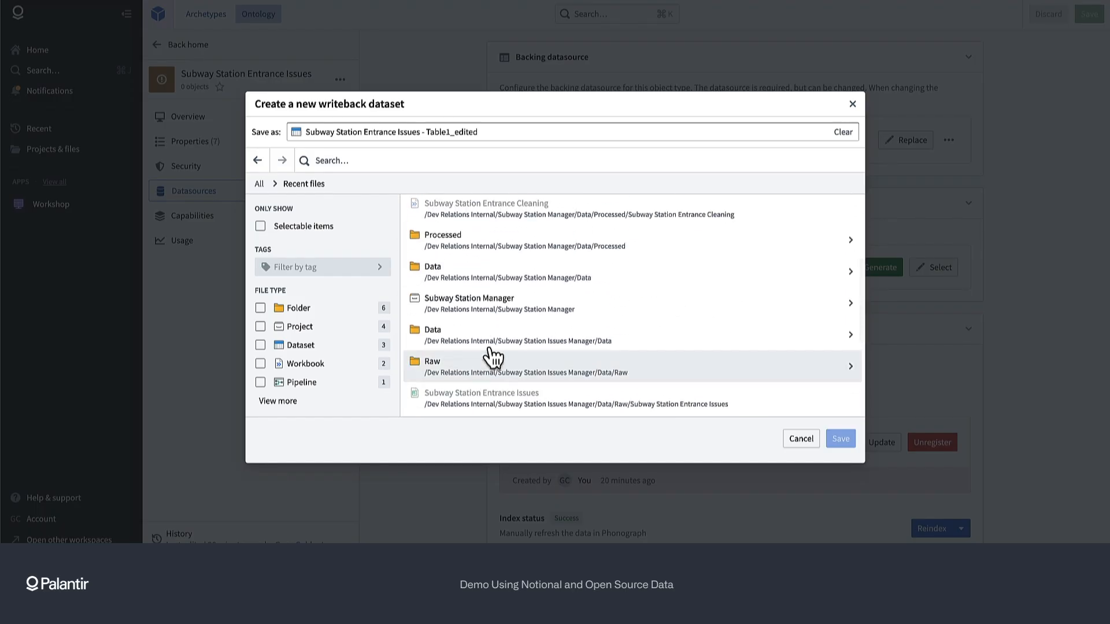
left_click(492, 359)
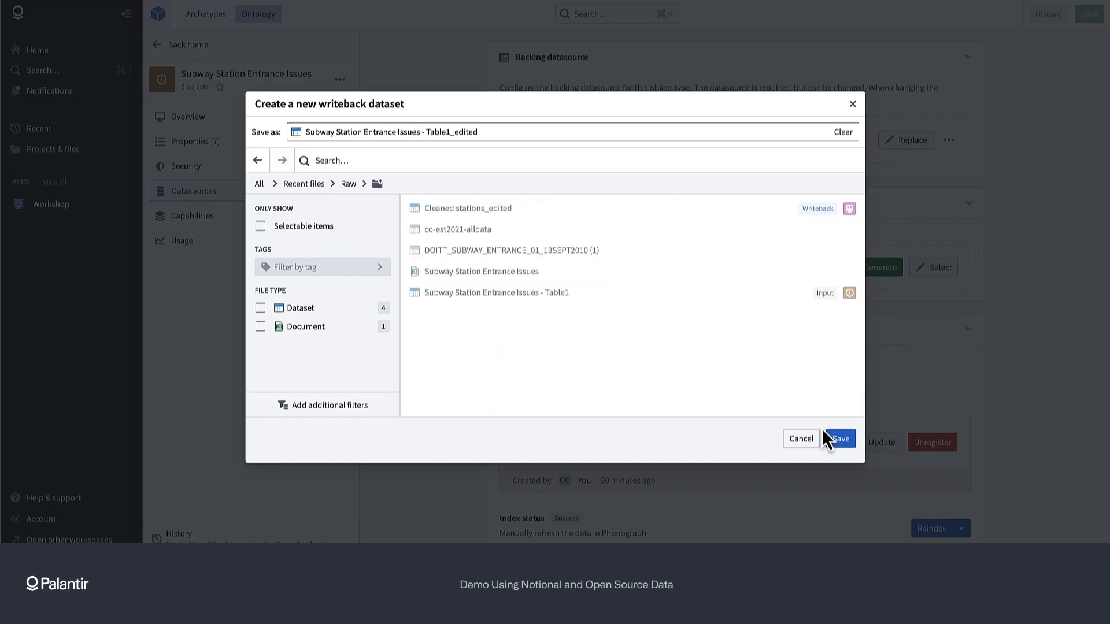
left_click(832, 439)
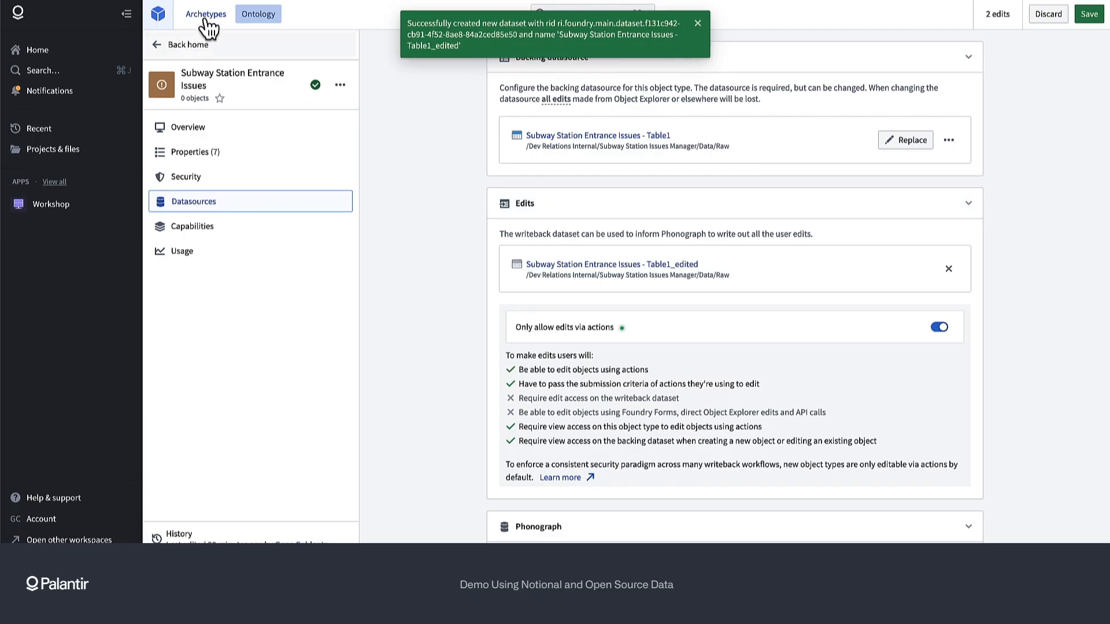
Step: Start a new action type that adds objects of the Subway Station Entrance Issues type and proceed to its parameter mapping
left_click(155, 46)
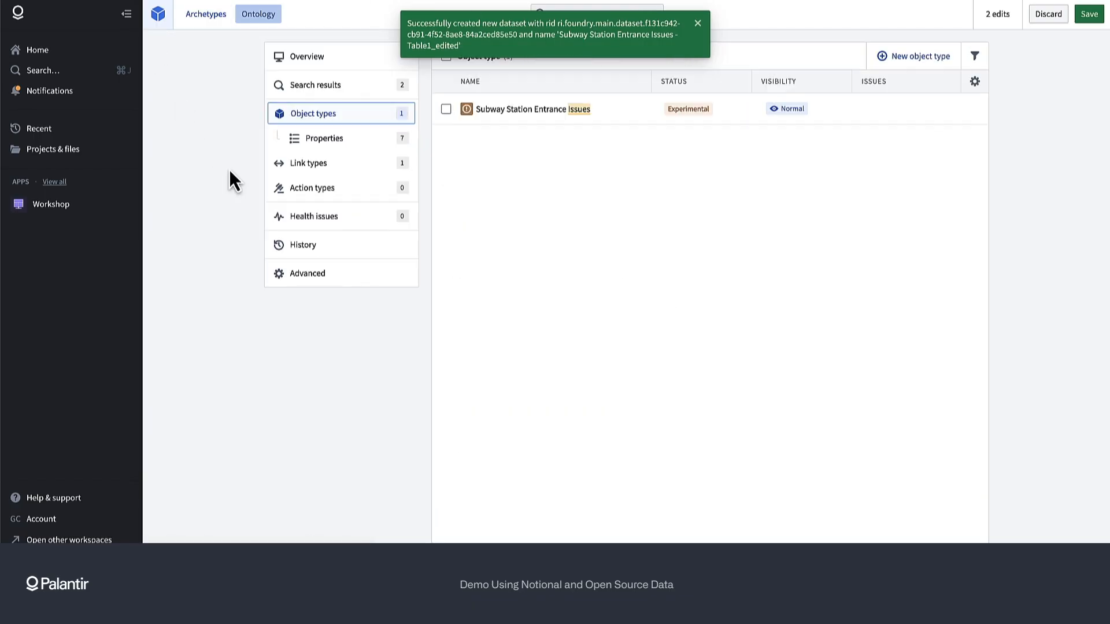
left_click(314, 189)
left_click(946, 51)
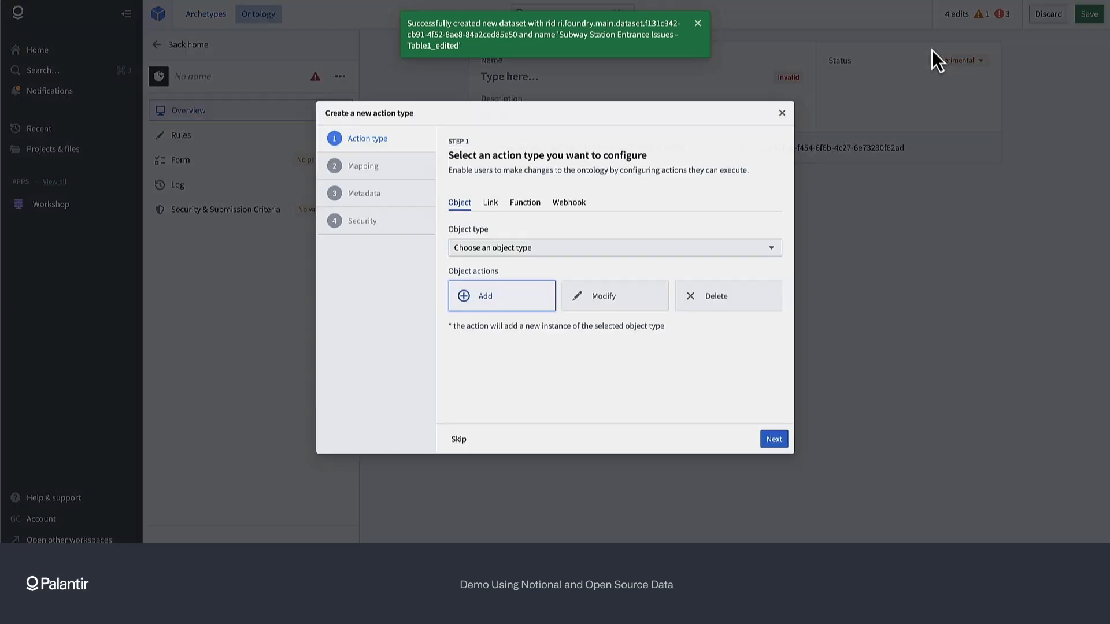
left_click(516, 251)
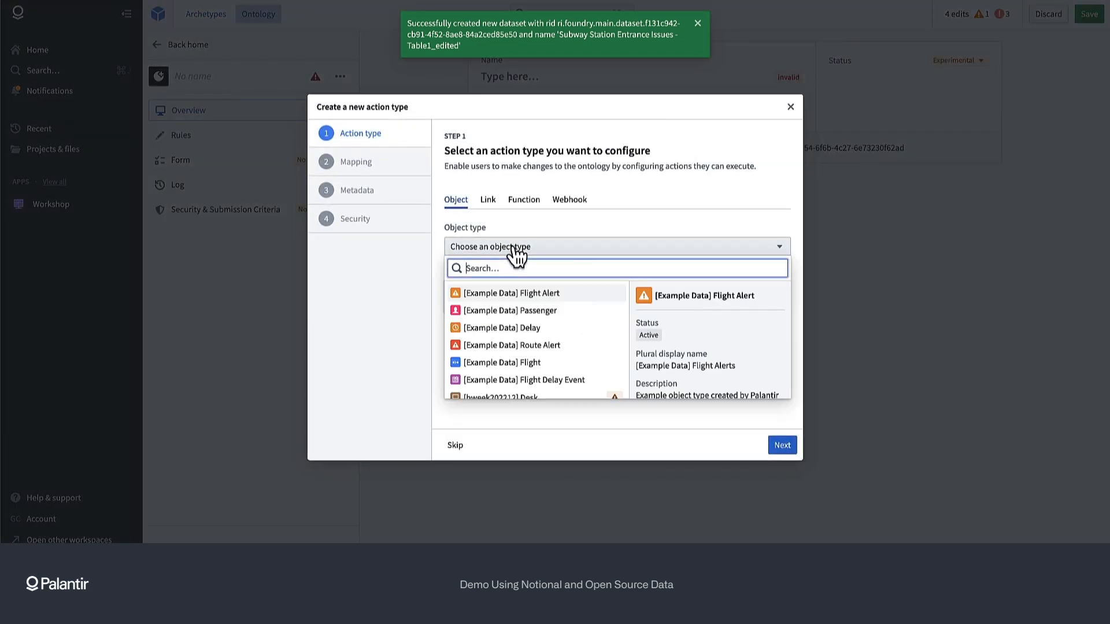
type("s")
key("BackSpace")
type("issue")
left_click(504, 312)
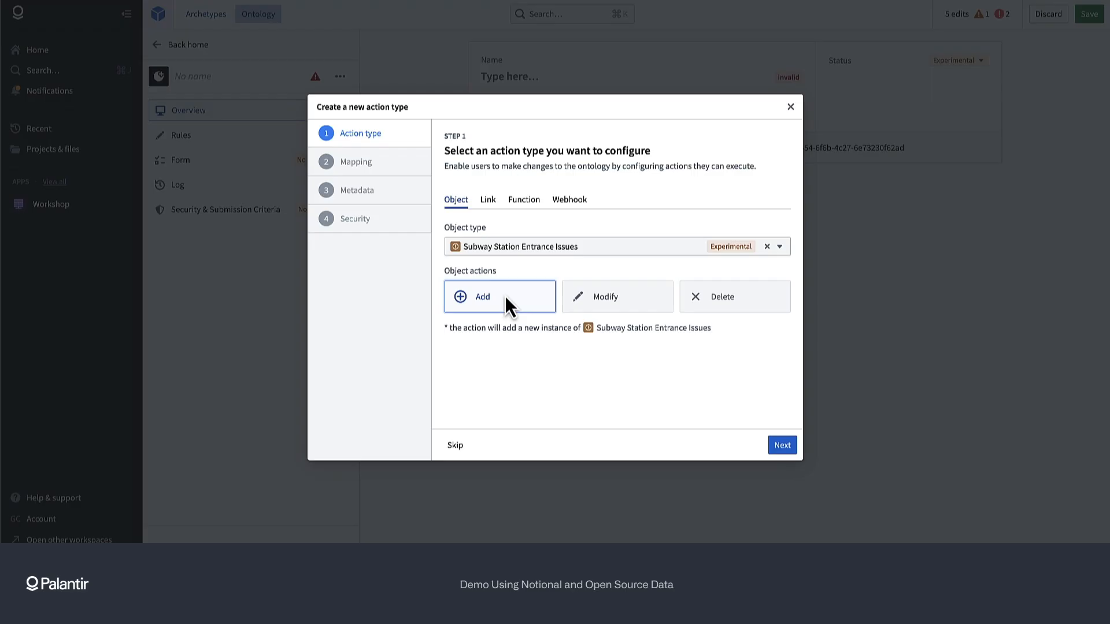
left_click(782, 444)
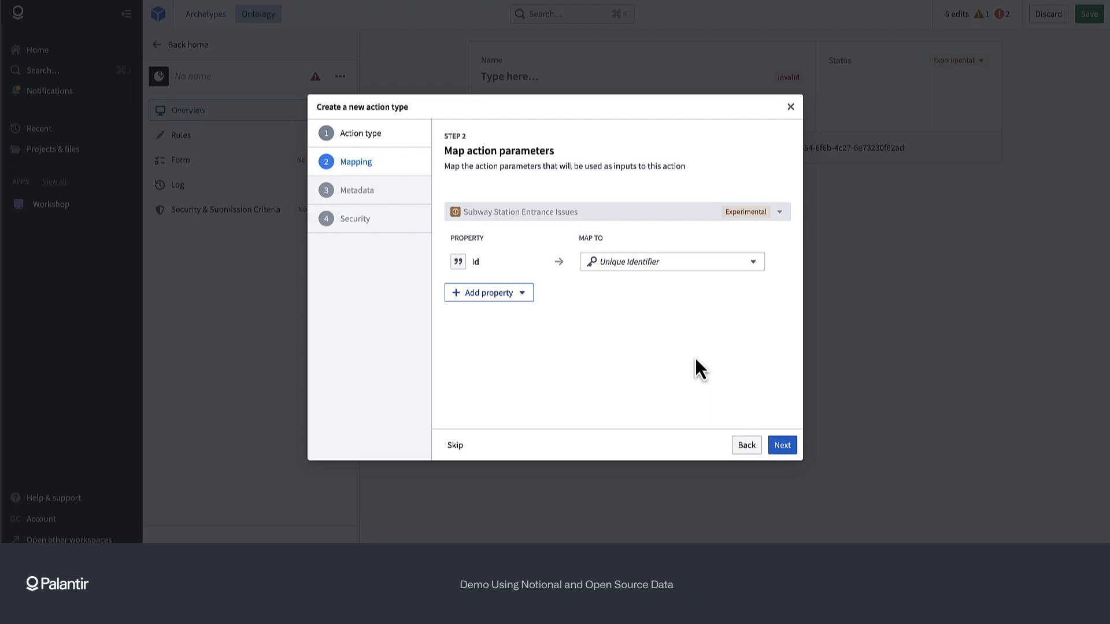
Step: Add the Station Entrance Id, Description, Priority, Comments, Submitted At and Submitted By properties to the action's parameter mapping
left_click(512, 293)
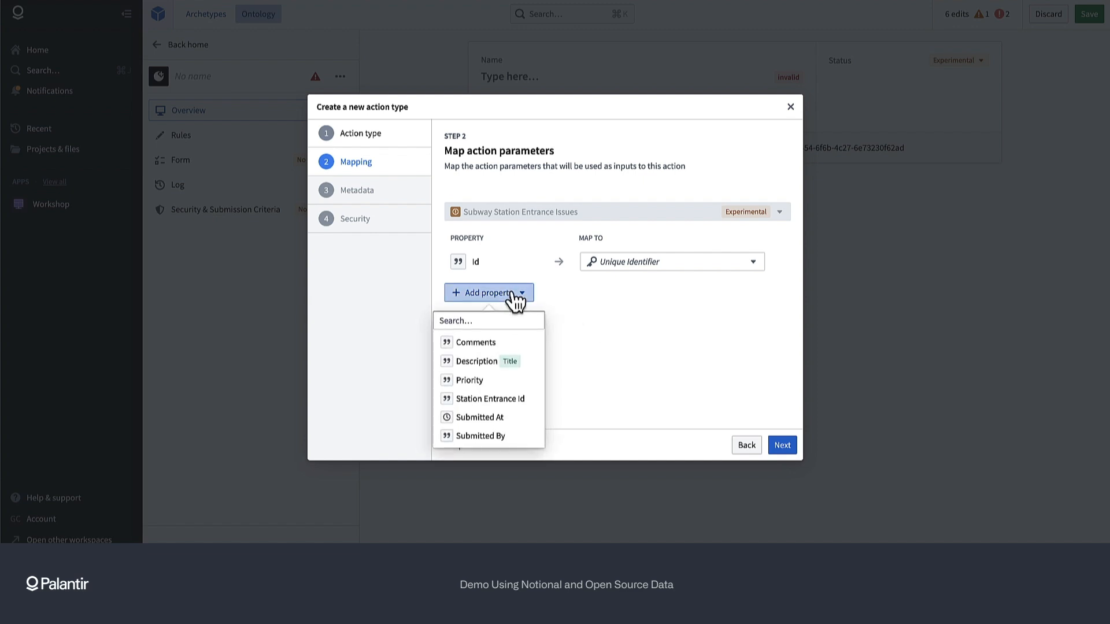
left_click(492, 398)
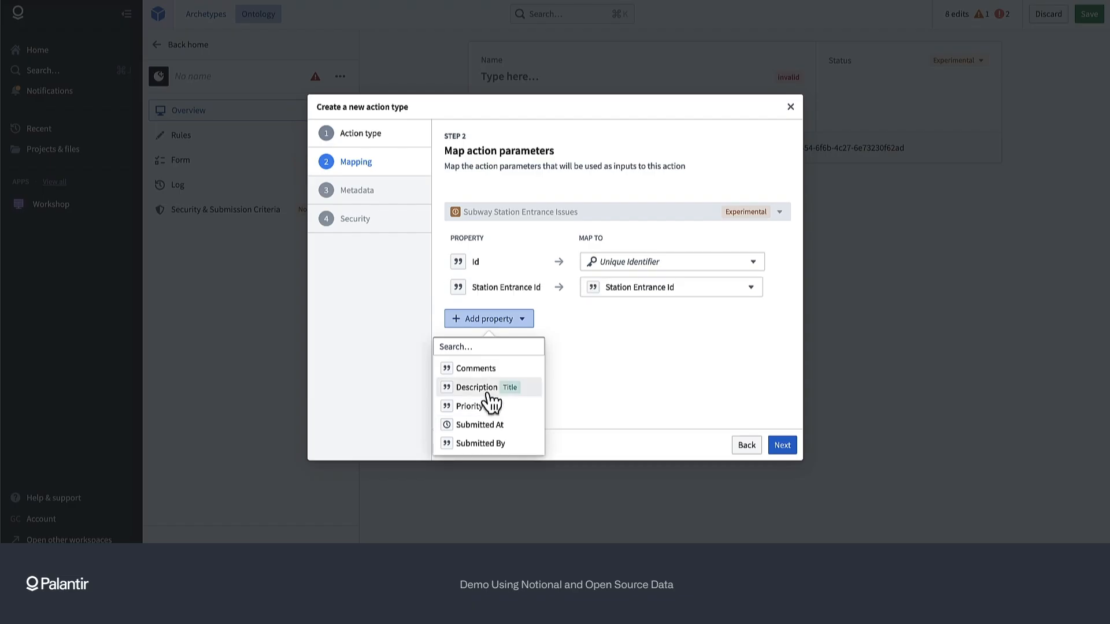
left_click(488, 390)
left_click(488, 416)
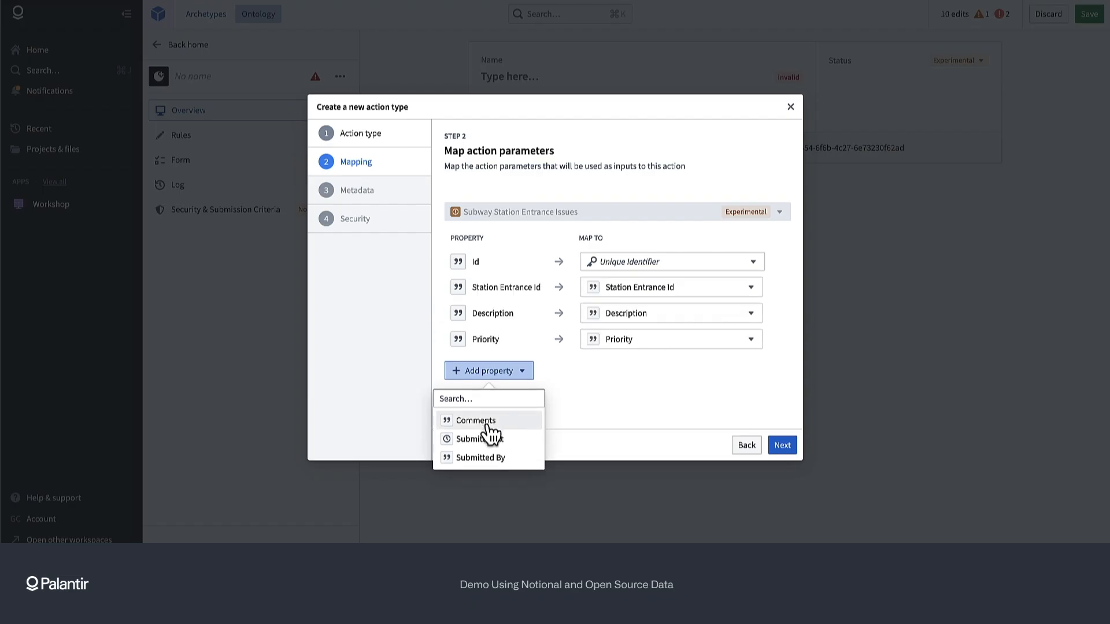
left_click(487, 423)
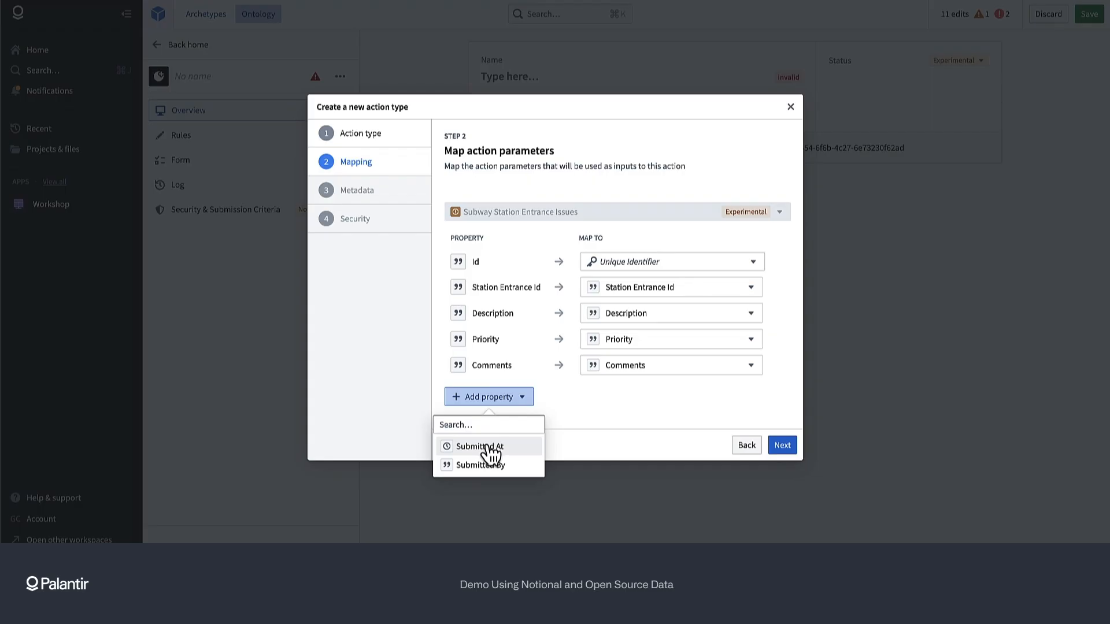
left_click(490, 445)
left_click(480, 473)
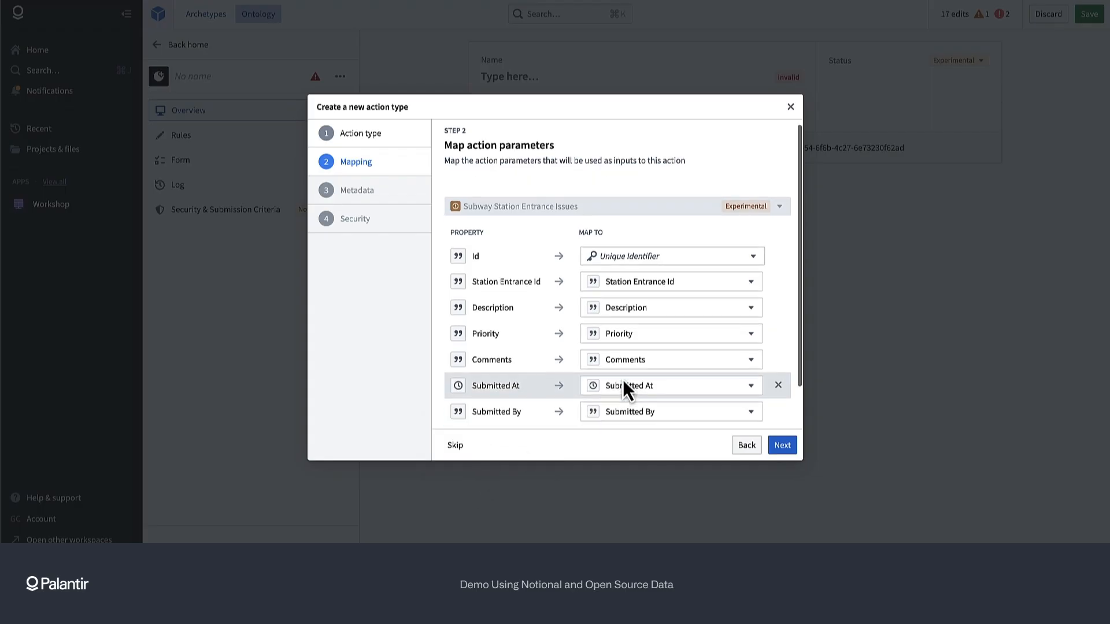
Step: Map the Submitted At property to Current Time and the Submitted By property to Current User
scroll(623, 380, "down", 1)
left_click(712, 346)
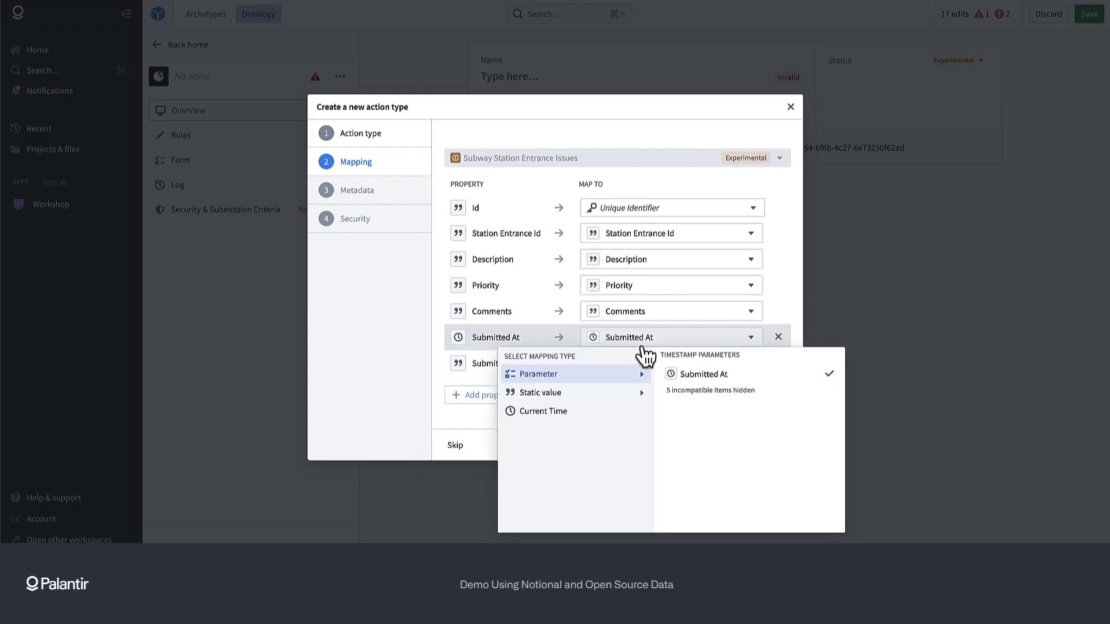
left_click(411, 391)
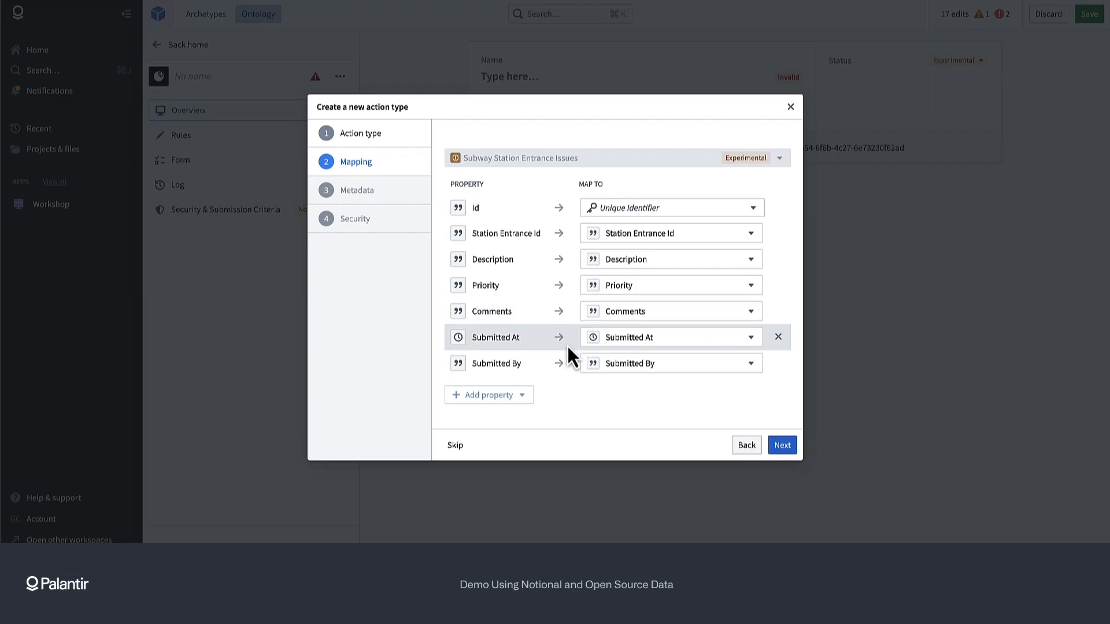
left_click(728, 341)
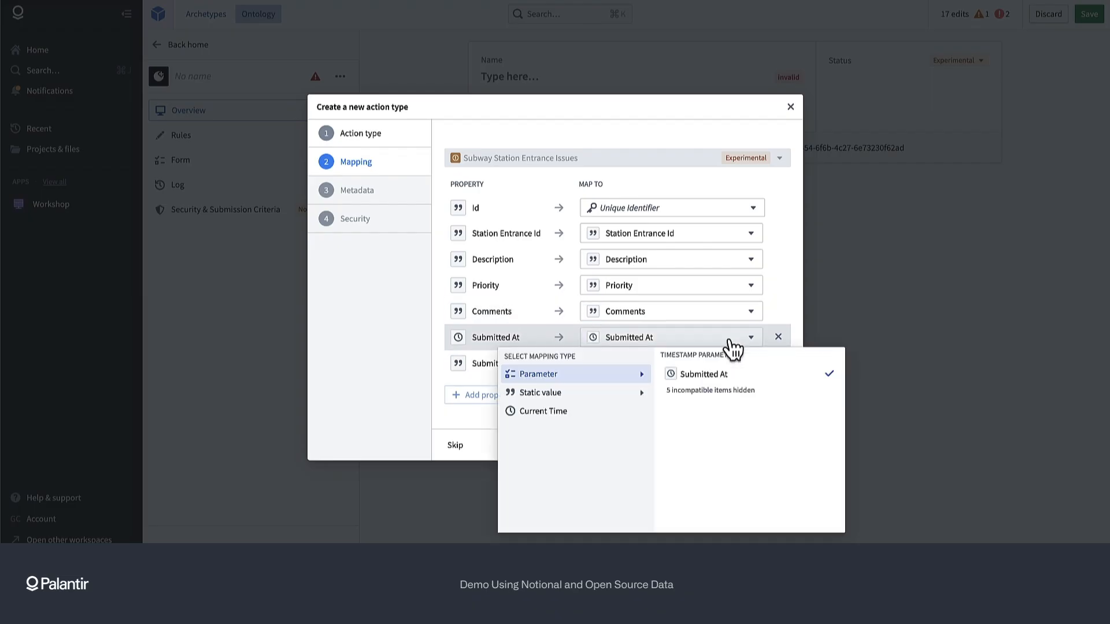
left_click(559, 412)
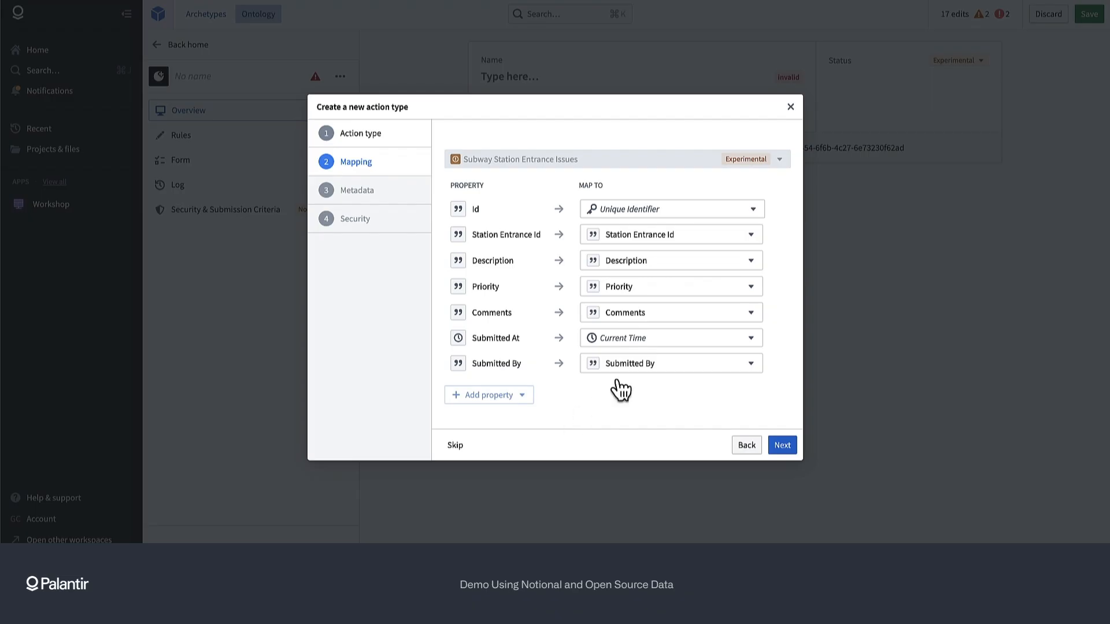
left_click(646, 370)
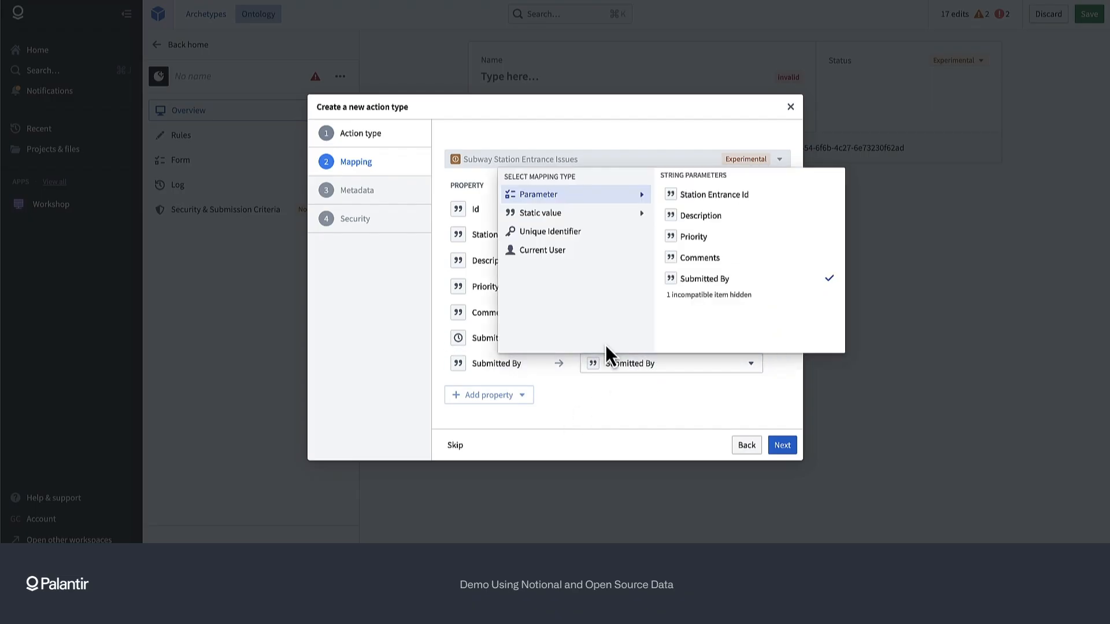
left_click(578, 252)
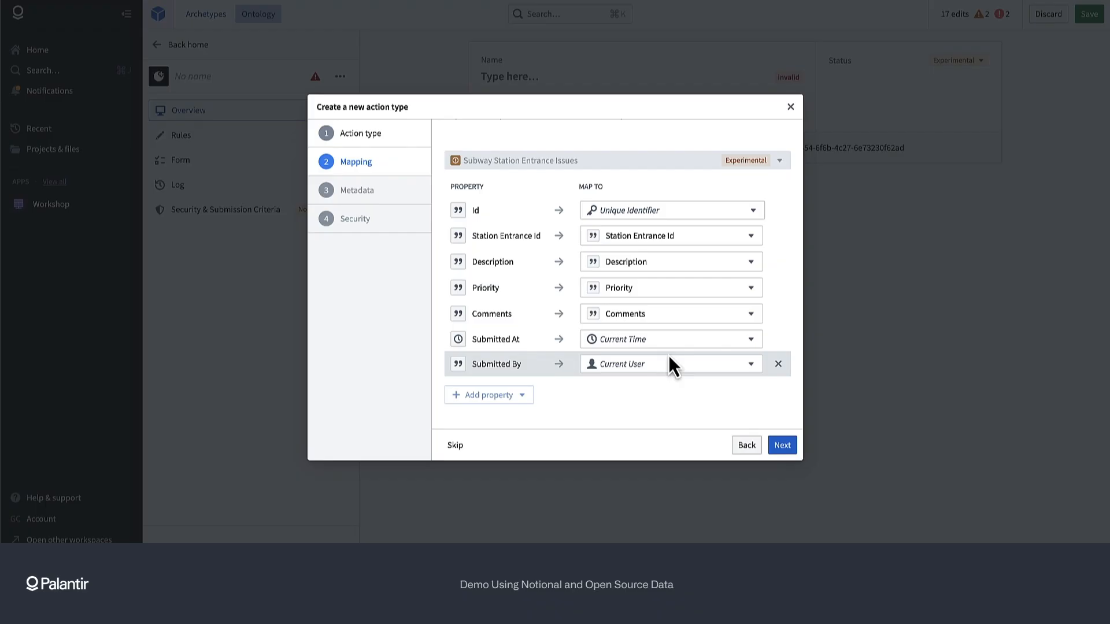
Step: Name the action type "Submit New Subway Station Entrance Issue" and create it without choosing an execution group
left_click(786, 448)
left_click(598, 213)
type("Submit new Subway Station Entrance Issue")
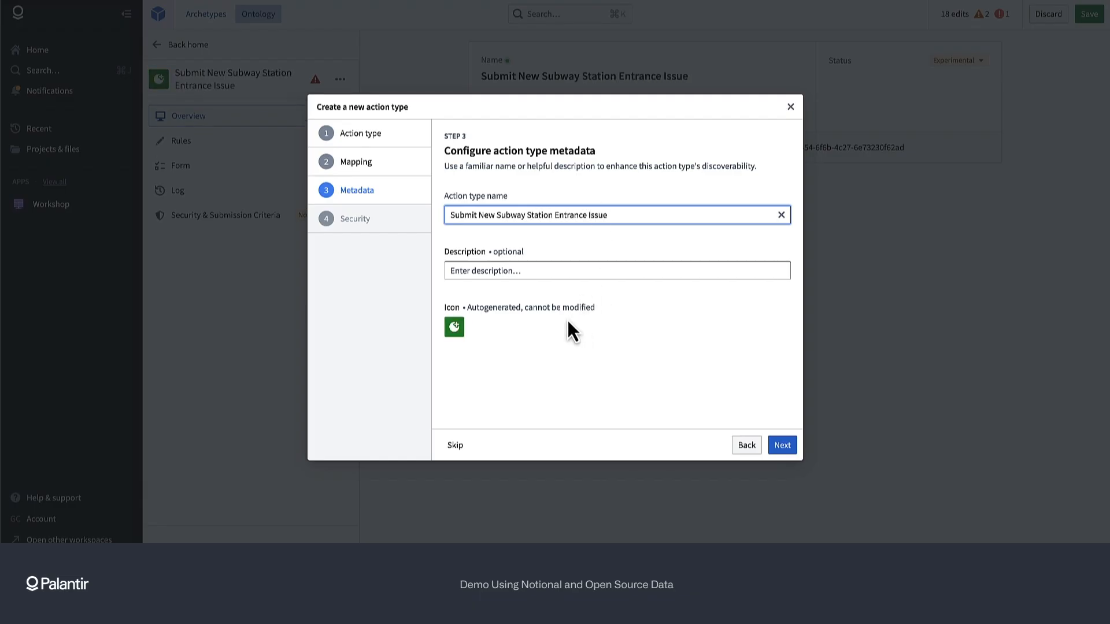
left_click(786, 447)
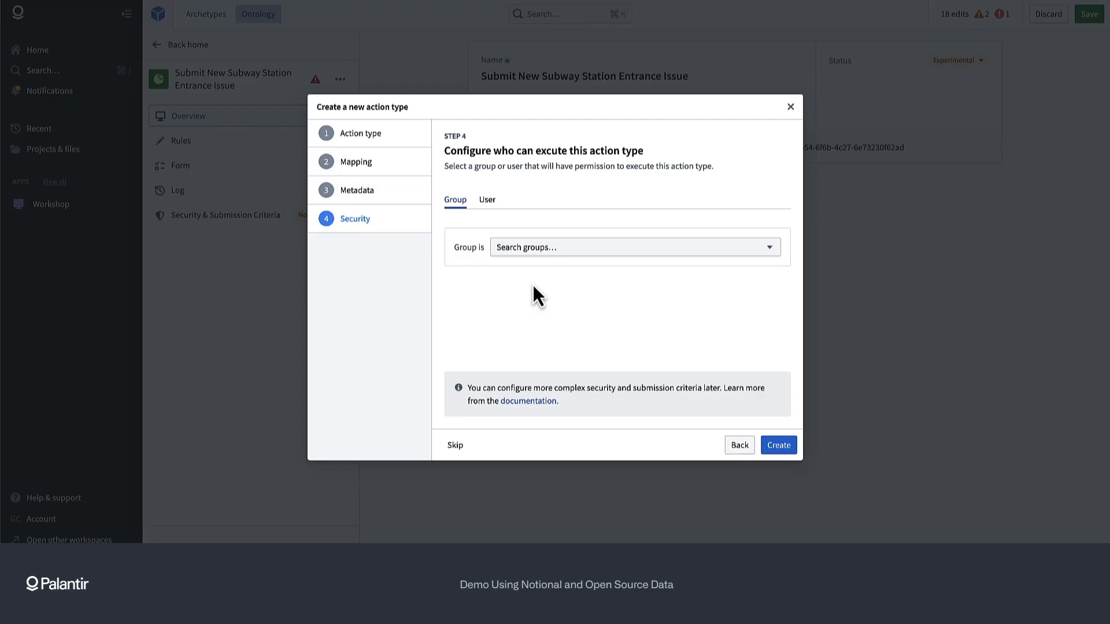
left_click(779, 446)
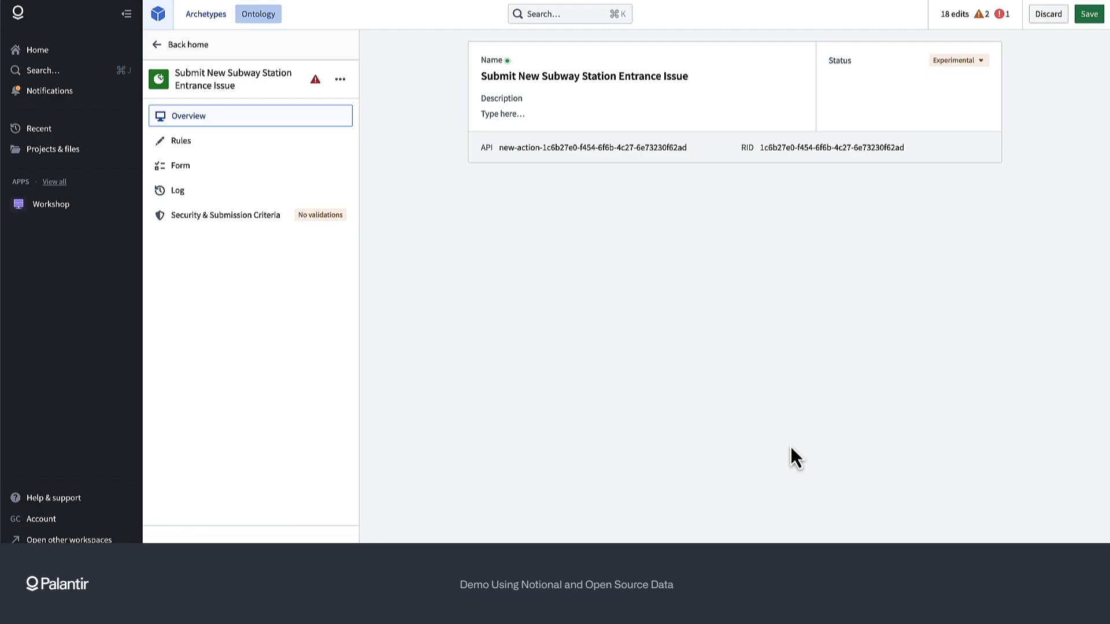
Step: Check the action type's errors and add a submission criterion that the current user's groups include team-Dev Relations Internal-admins
left_click(315, 80)
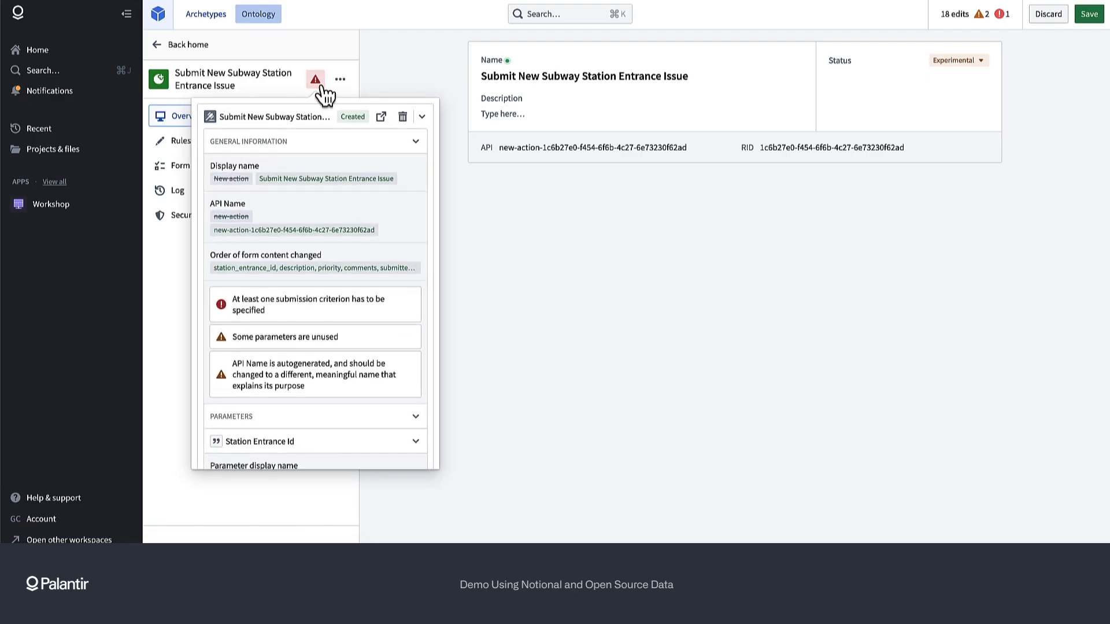
left_click(516, 352)
left_click(320, 232)
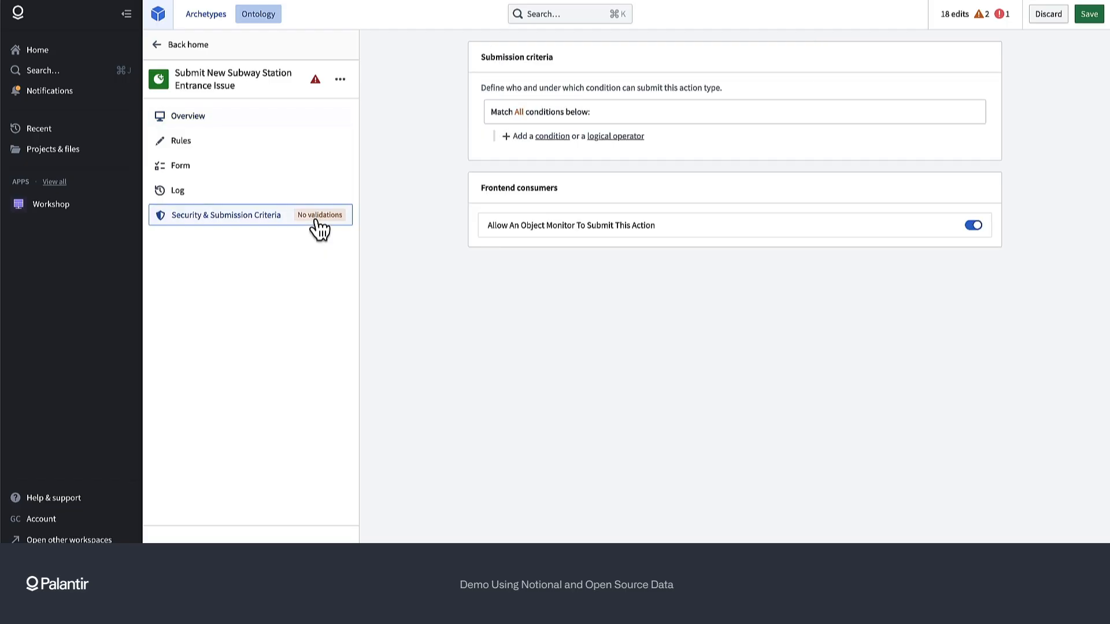
left_click(554, 137)
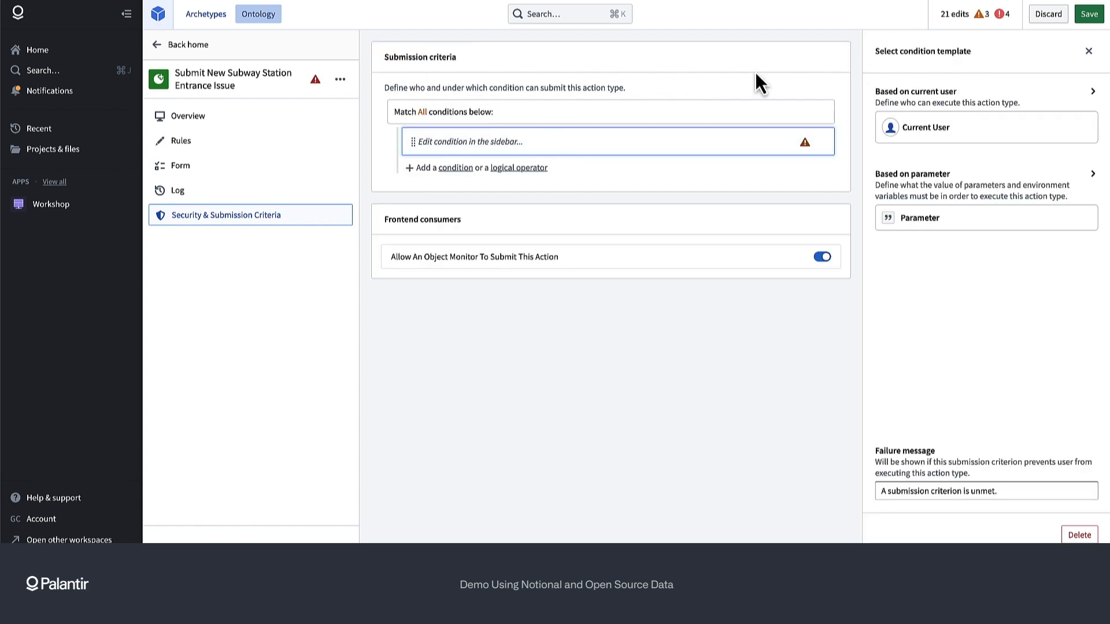
left_click(946, 124)
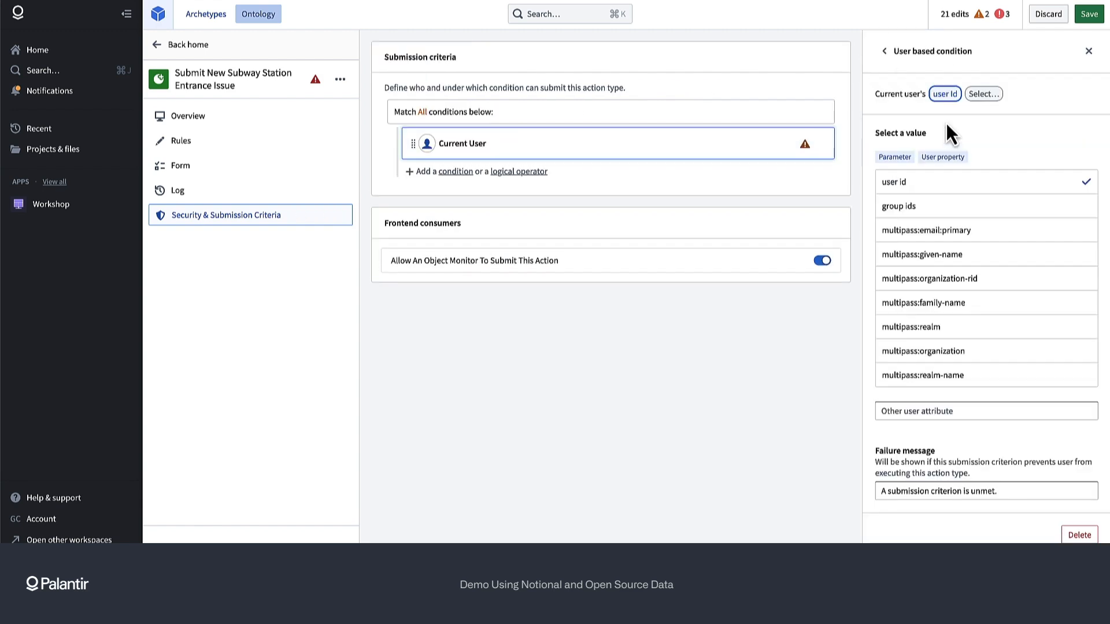
left_click(949, 206)
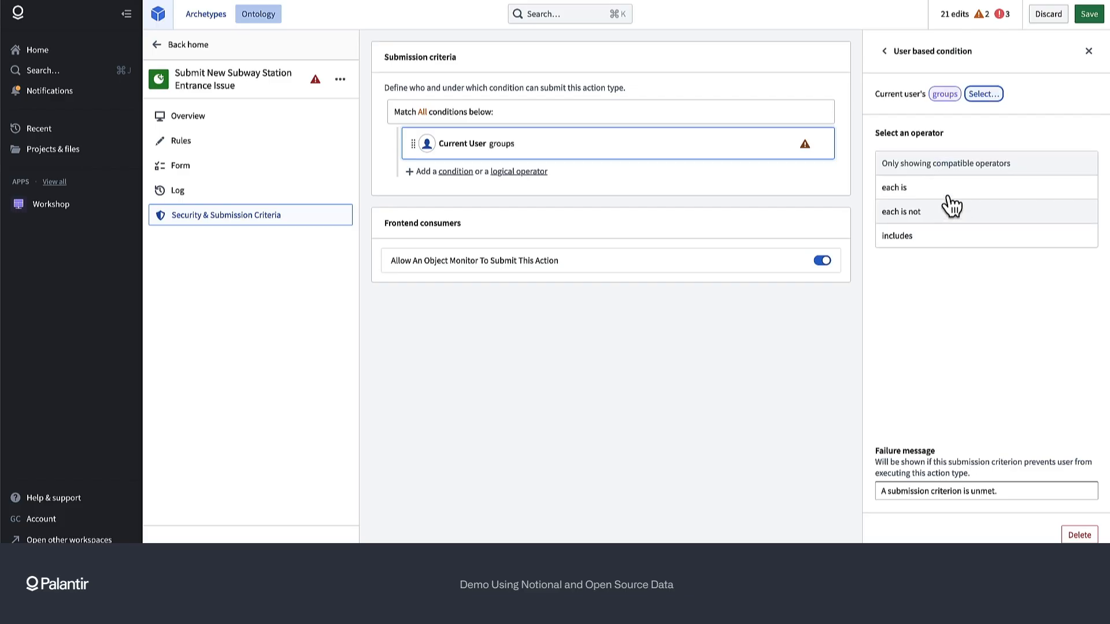
left_click(942, 237)
left_click(929, 213)
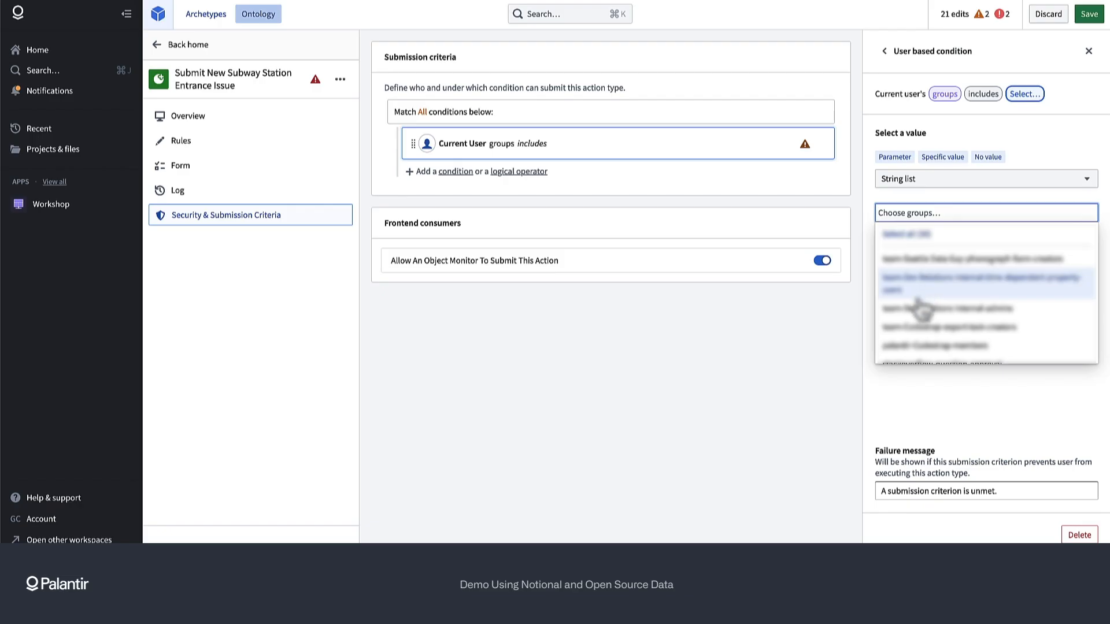
left_click(923, 311)
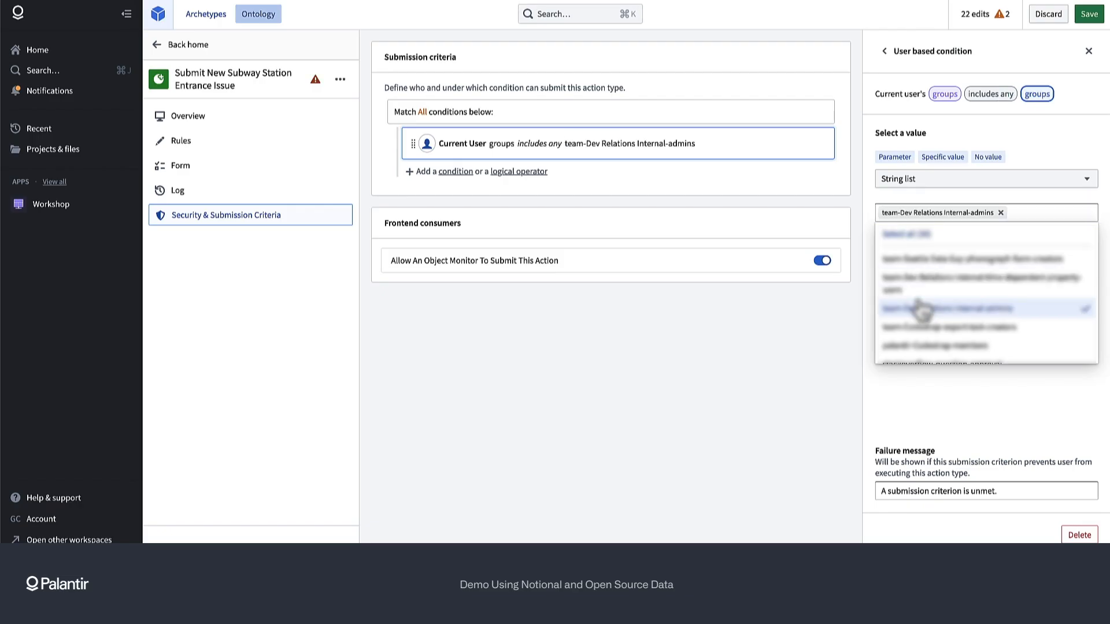
left_click(937, 392)
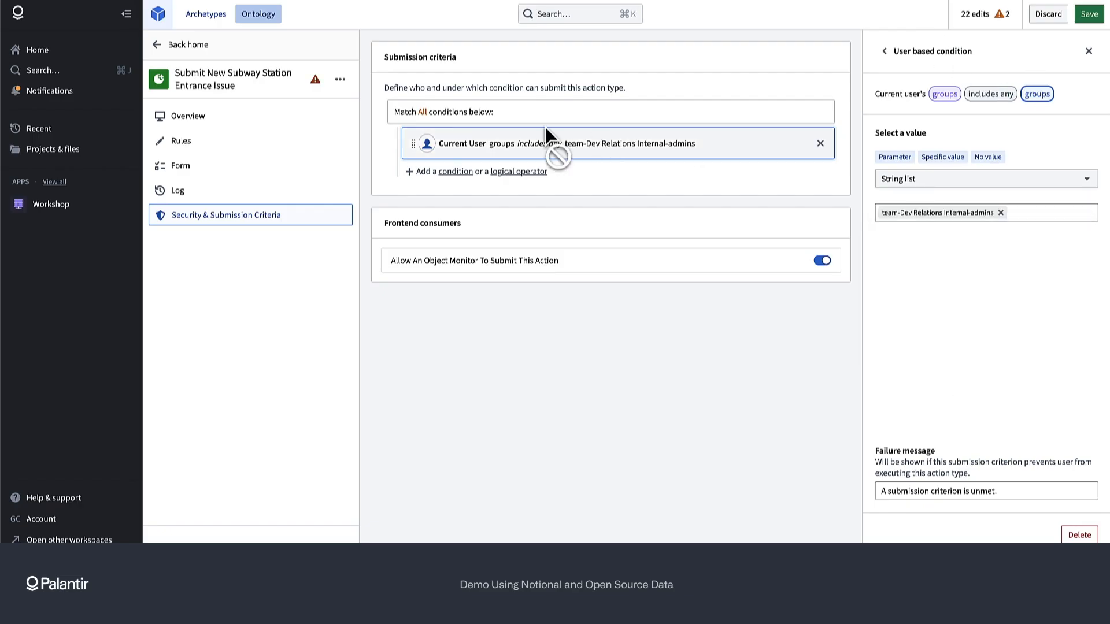
Step: Review the action's rules and form content, and open the settings of the form's Station Entrance Id parameter
left_click(207, 141)
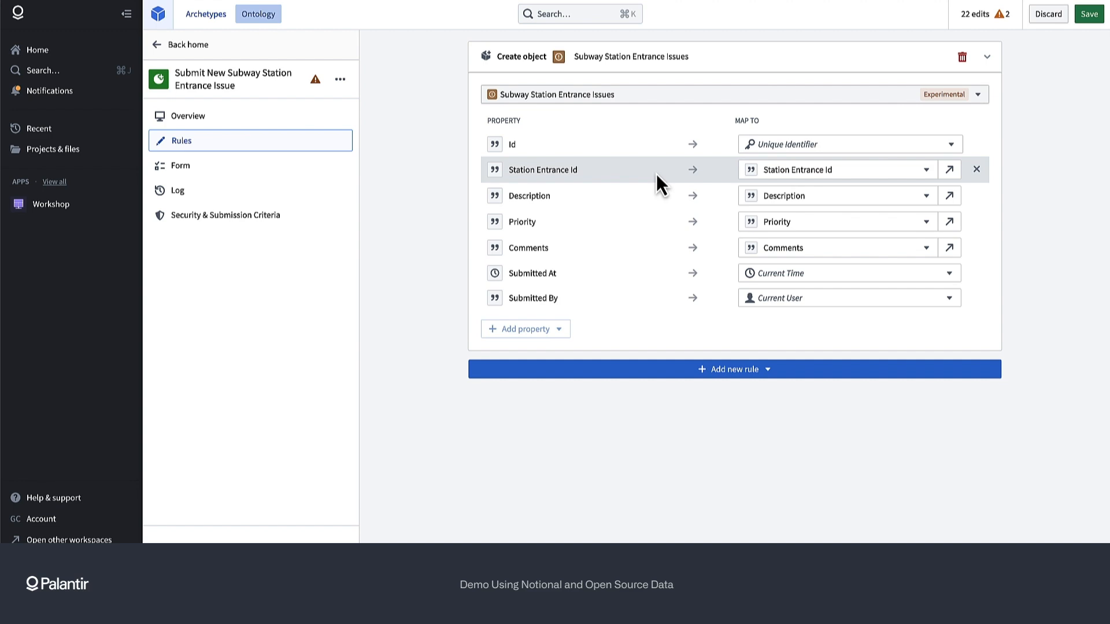
left_click(180, 173)
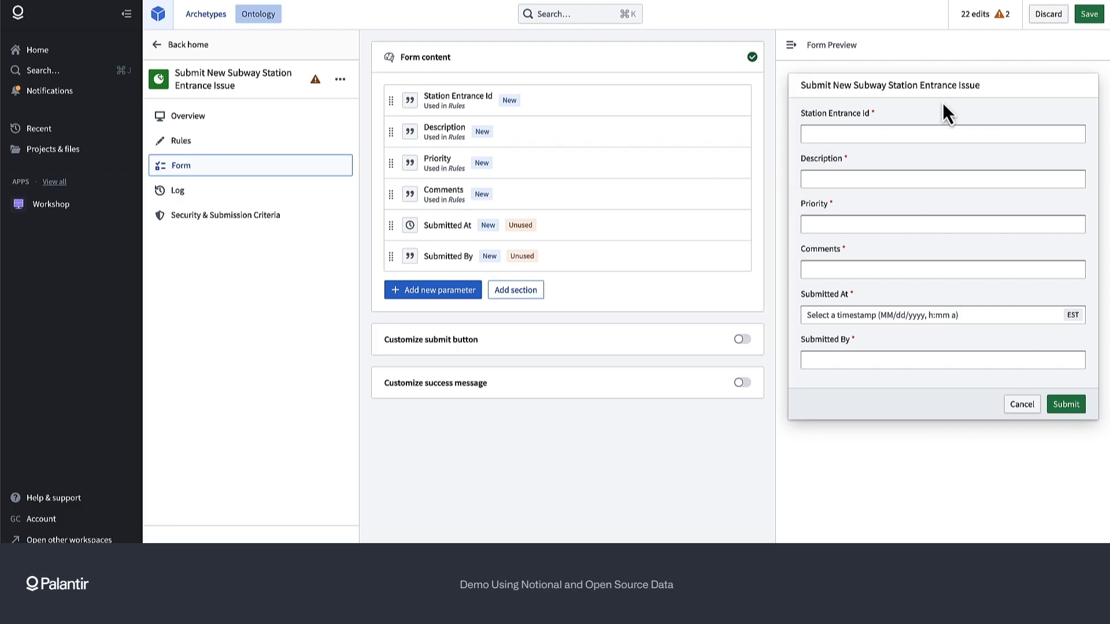
left_click(577, 115)
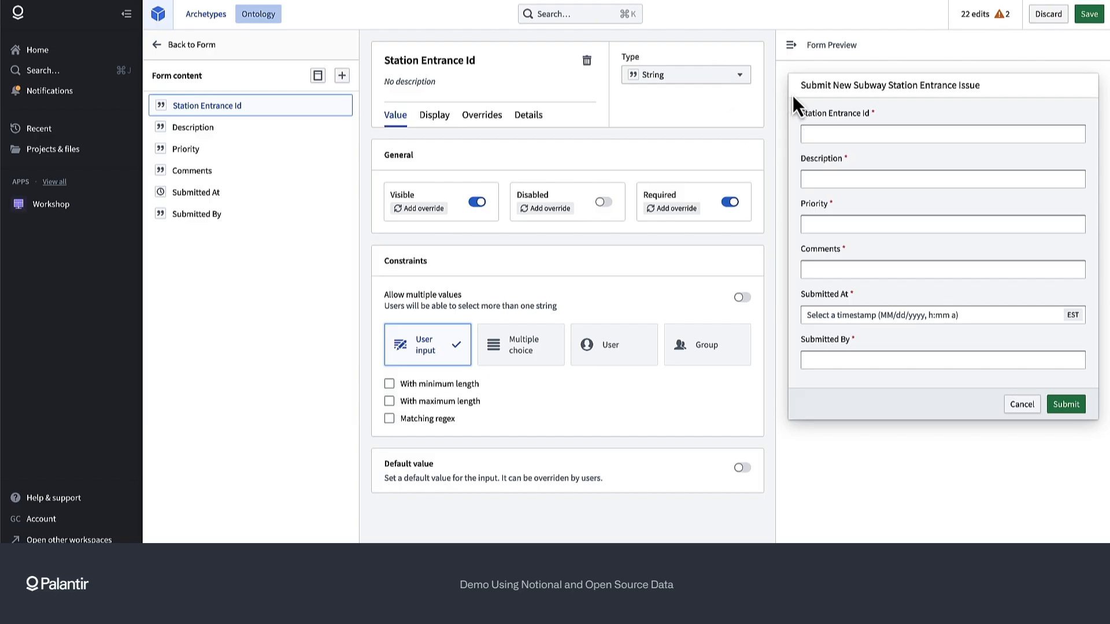
Step: Change the Station Entrance Id parameter to an object reference to NYC Station Entrances and check its dropdown options in the form preview
left_click(699, 76)
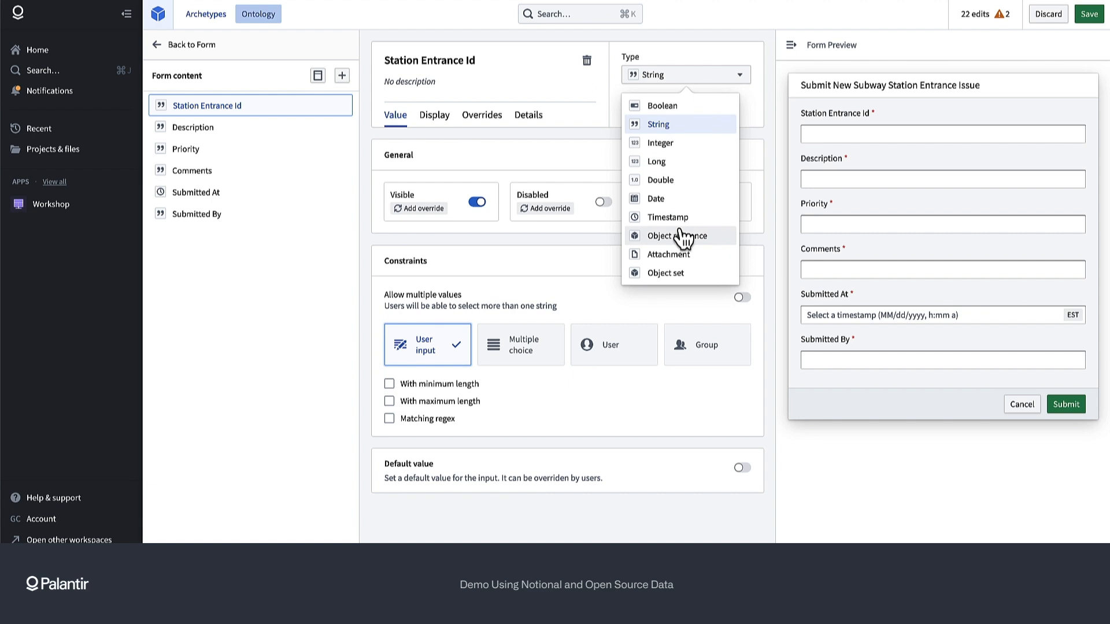
left_click(681, 235)
left_click(700, 102)
type("stations")
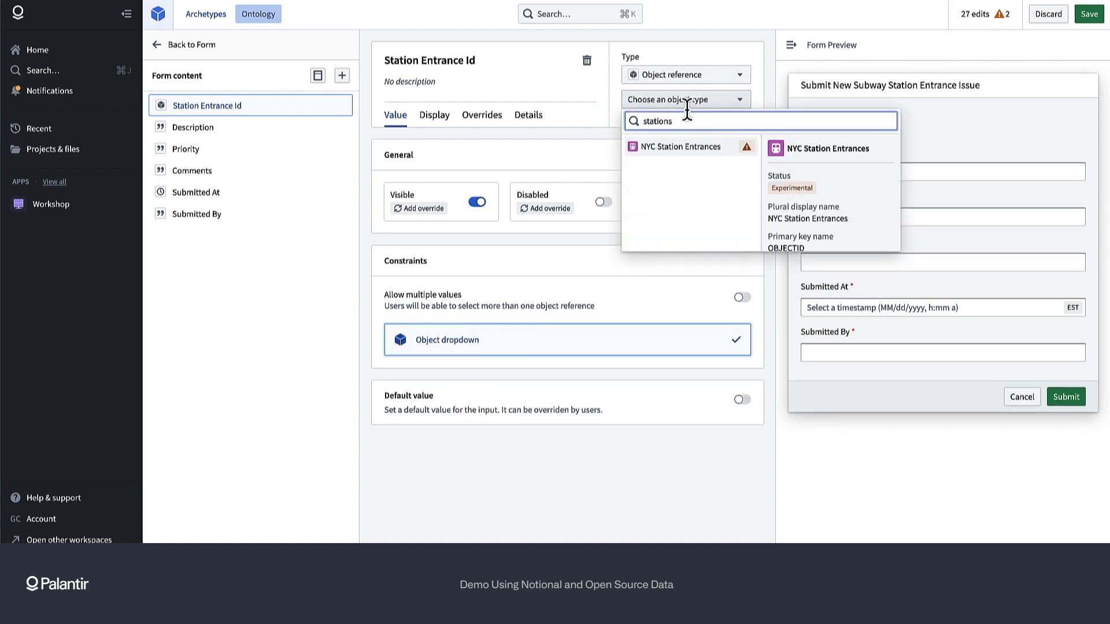
left_click(693, 151)
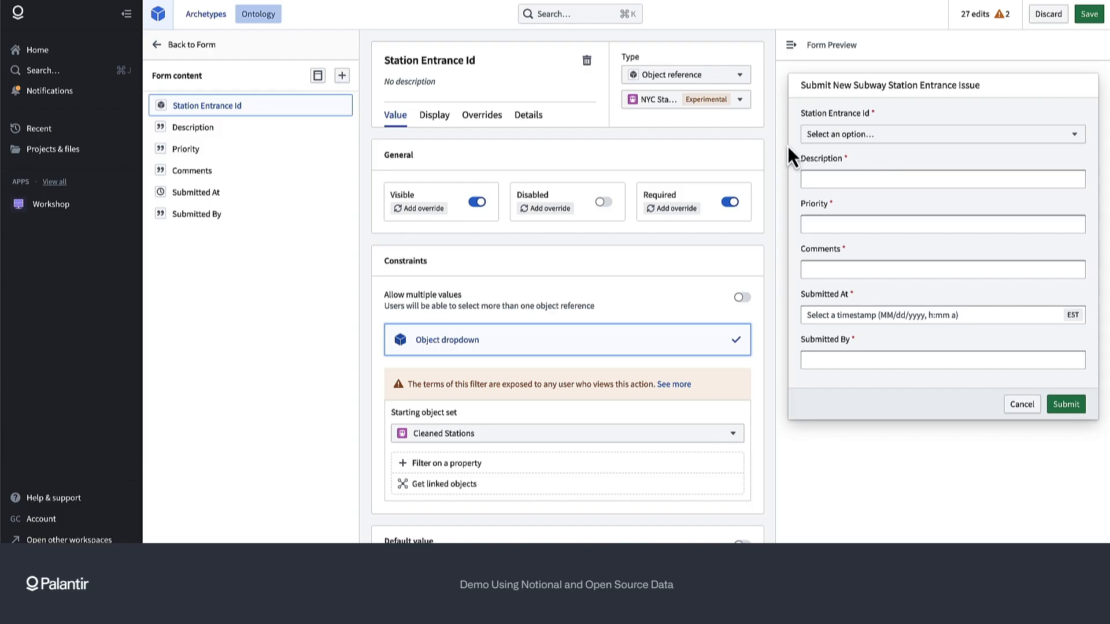
scroll(553, 411, "down", 1)
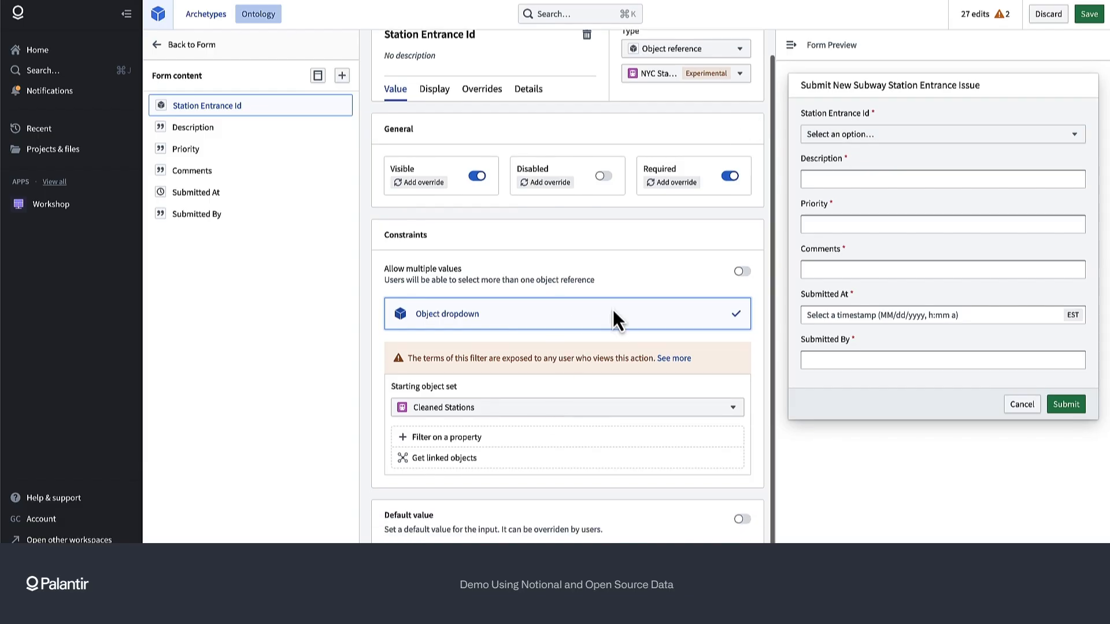
left_click(867, 137)
scroll(873, 210, "down", 10)
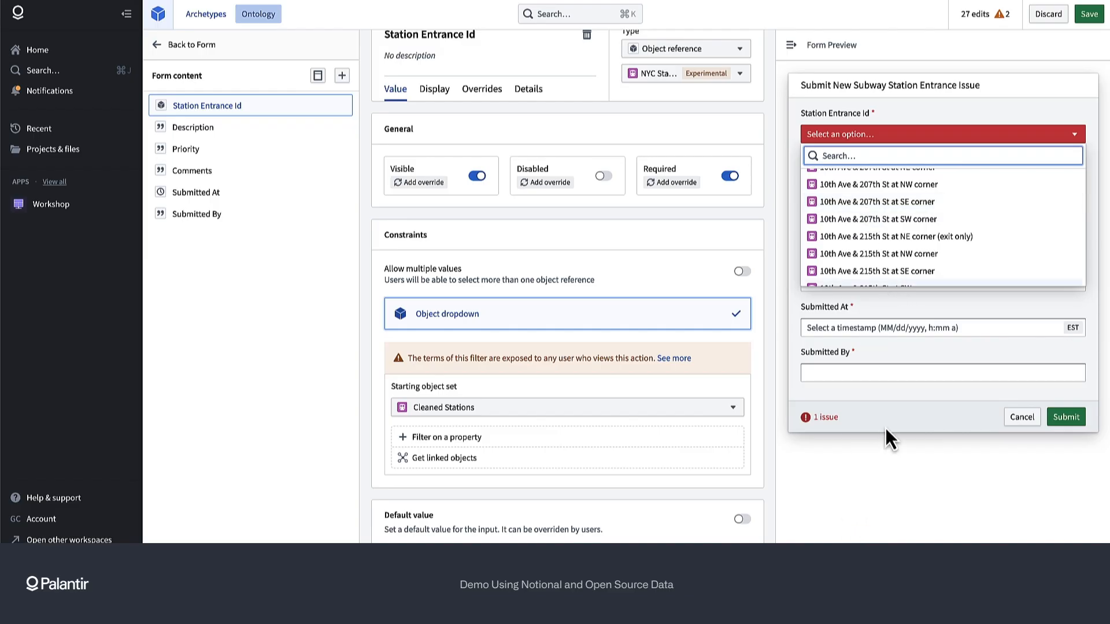
left_click(894, 463)
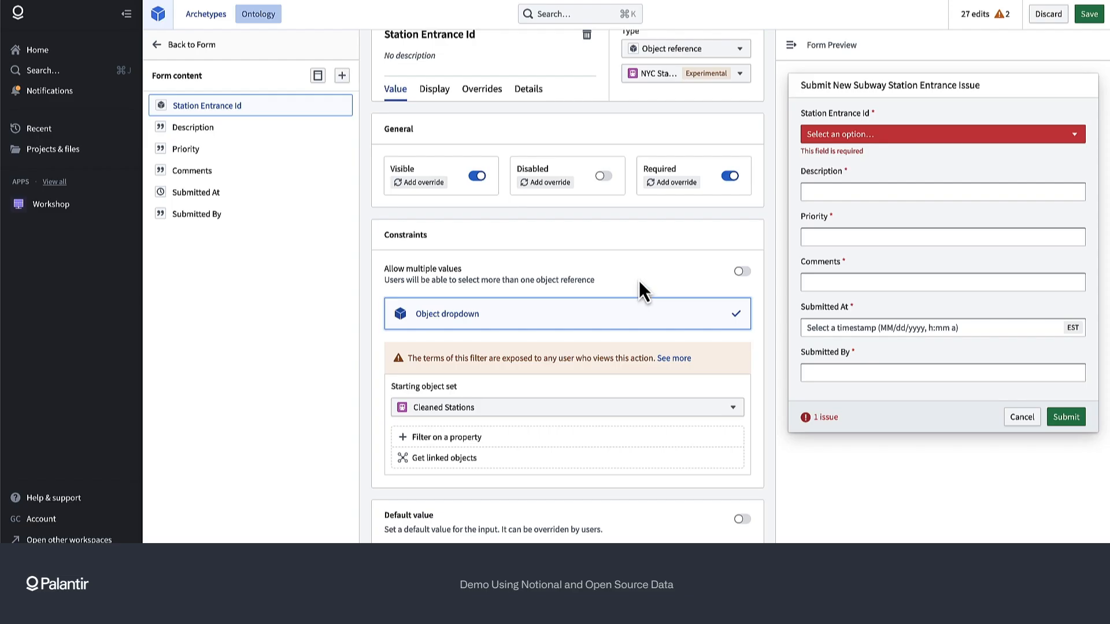
Step: Rename the Station Entrance Id parameter to "Station Entrance"
left_click(467, 33)
left_click(476, 36)
key("BackSpace")
key("BackSpace")
key("BackSpace")
key("Return")
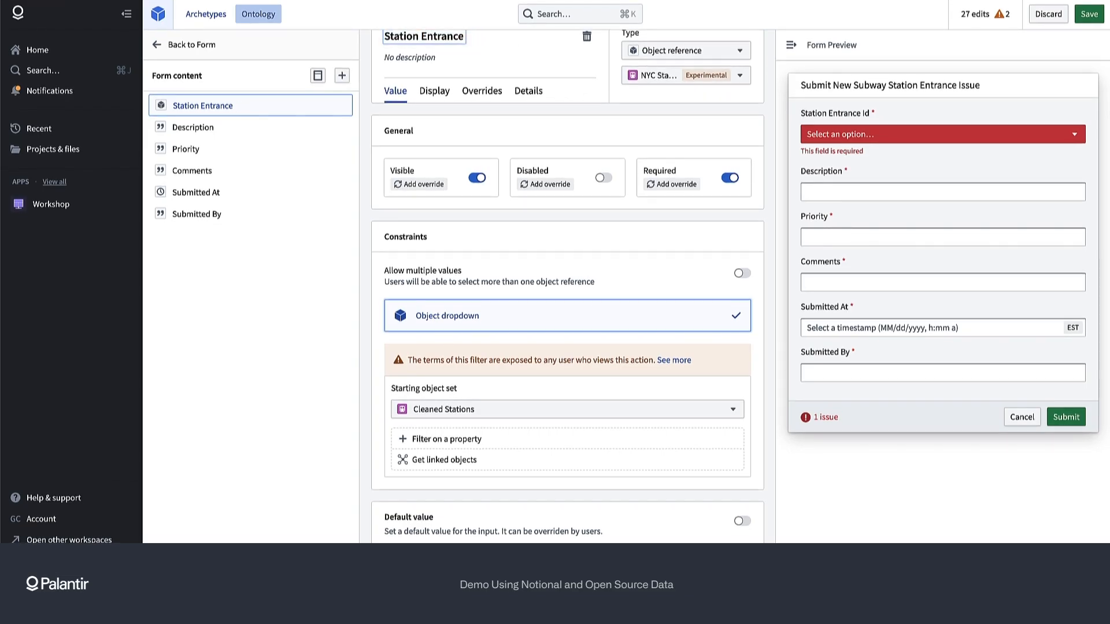
Step: Look over the Description parameter and constrain the Priority parameter to multiple choice with manually defined options
left_click(213, 132)
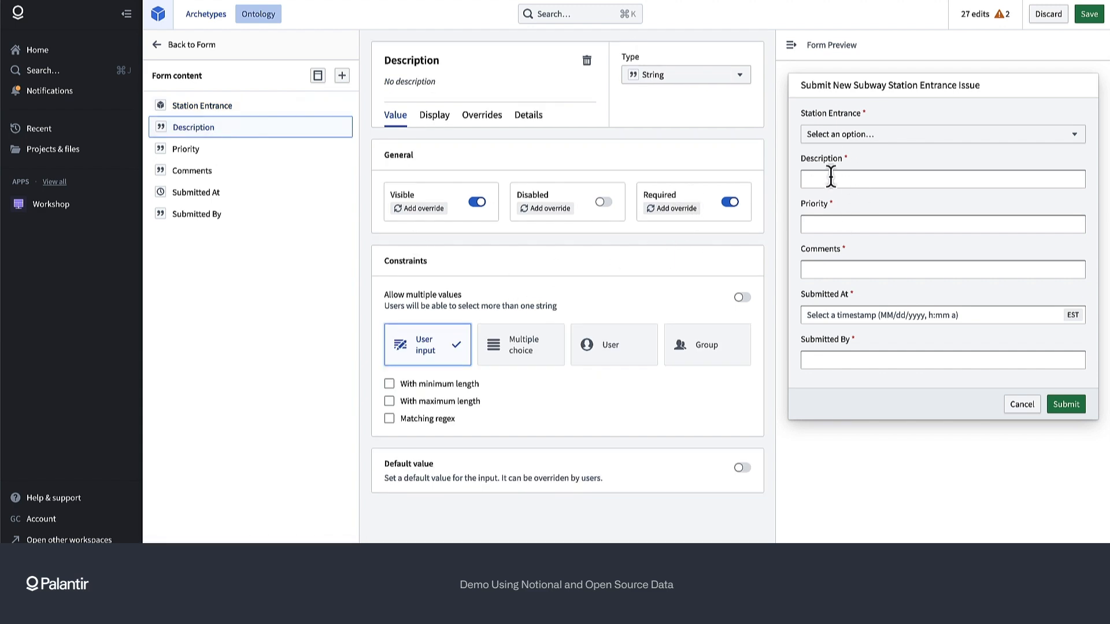
left_click(236, 155)
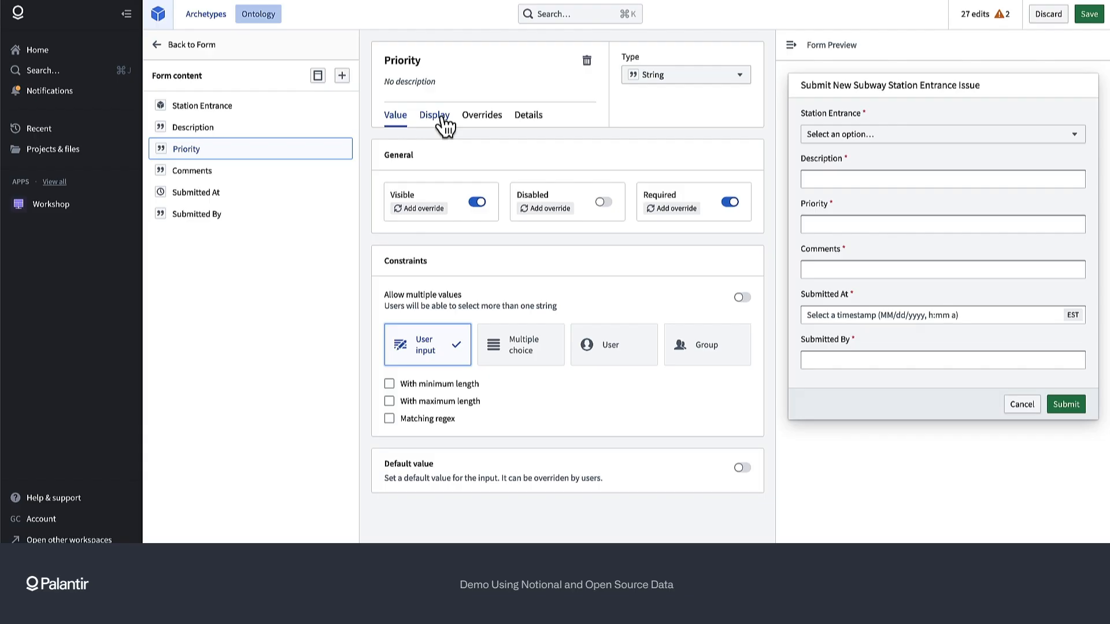
left_click(444, 119)
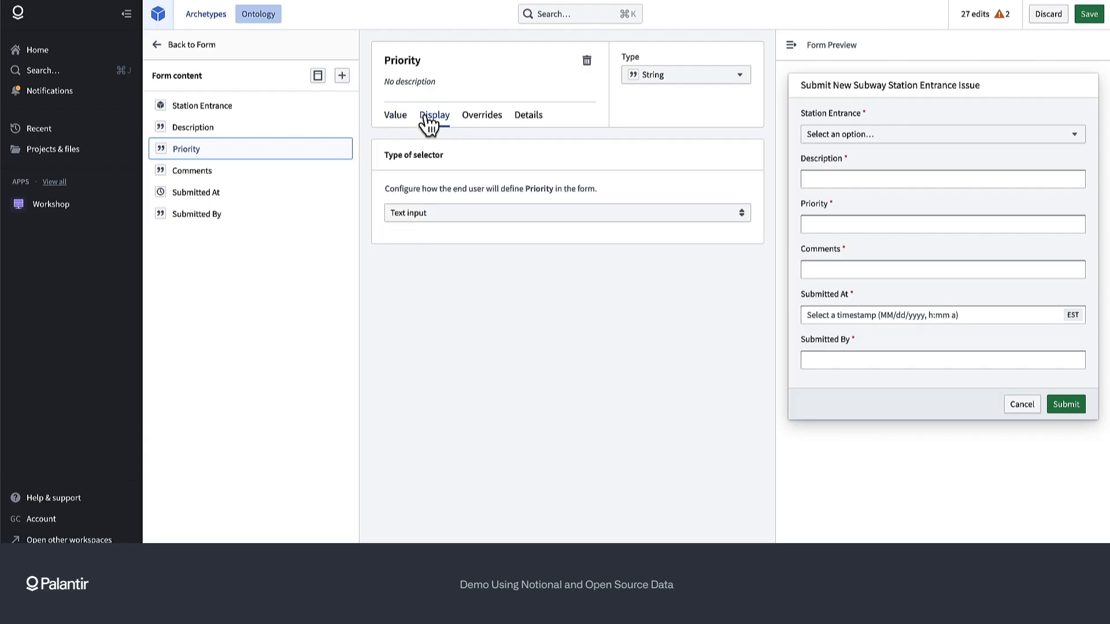
left_click(400, 124)
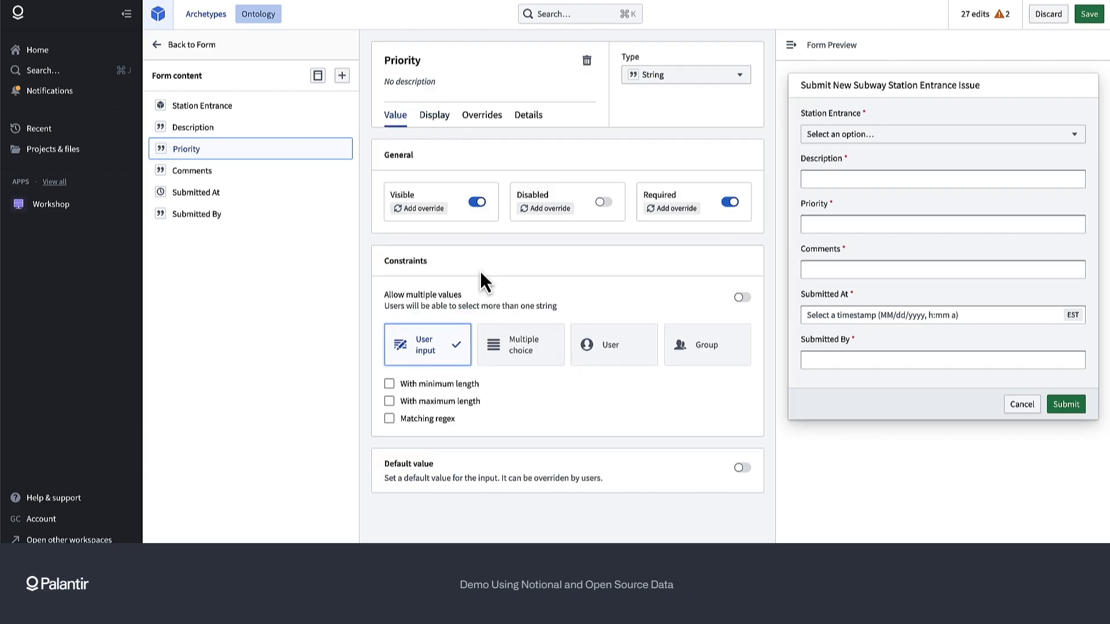
left_click(508, 350)
scroll(484, 417, "down", 1)
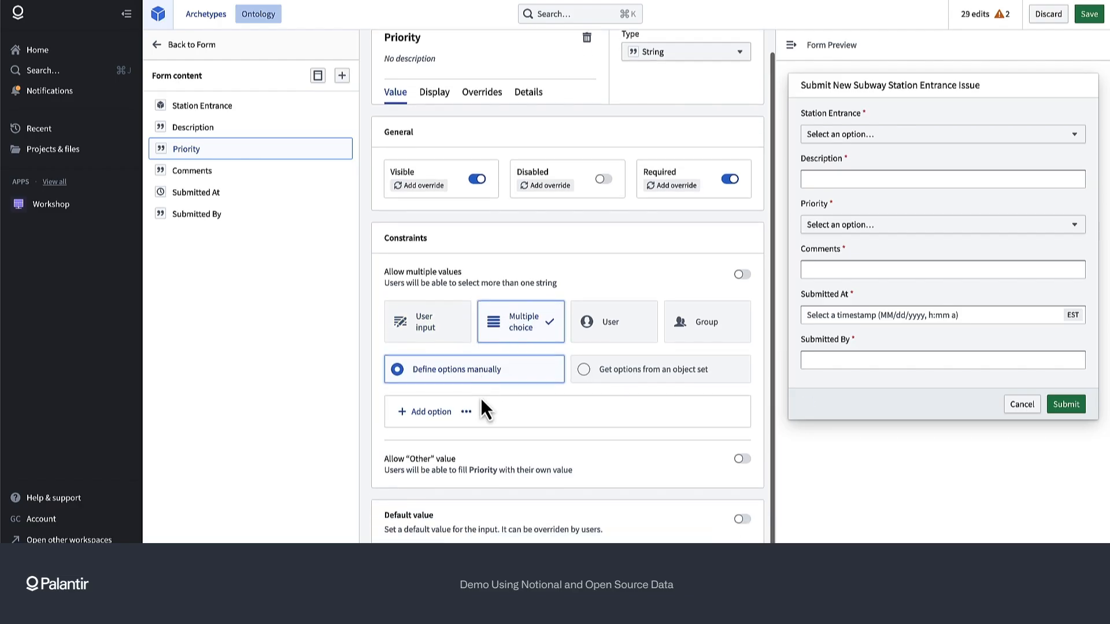
Step: Add the options High, Medium and Low to the Priority parameter
left_click(422, 413)
left_click(418, 412)
type("High")
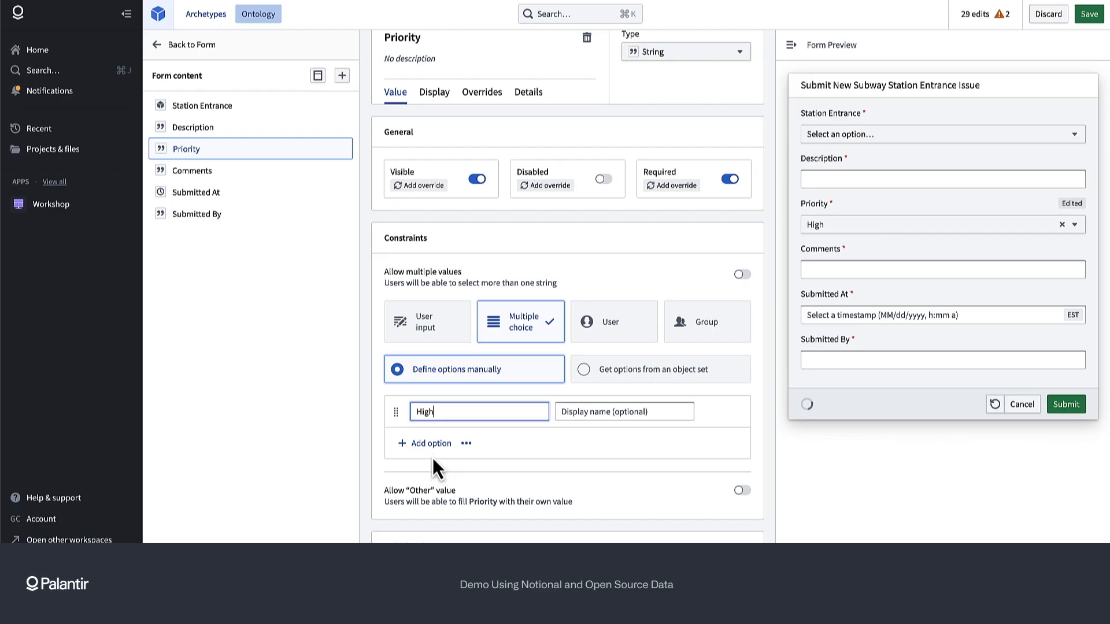
left_click(431, 444)
type("Medium")
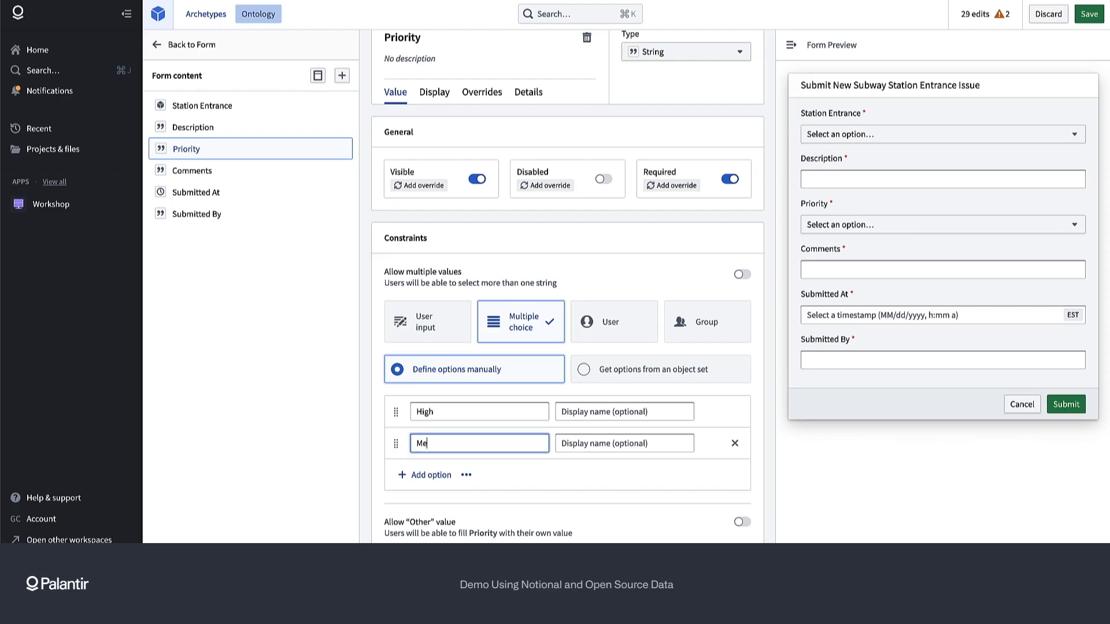
left_click(422, 477)
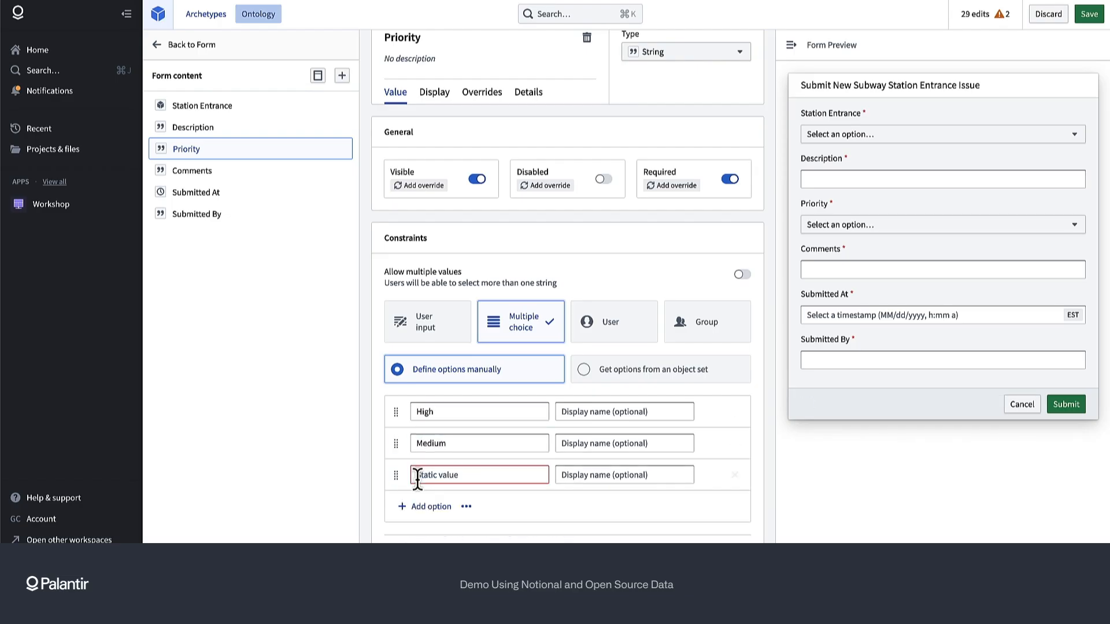
type("low")
key("BackSpace")
key("BackSpace")
key("BackSpace")
type("Low")
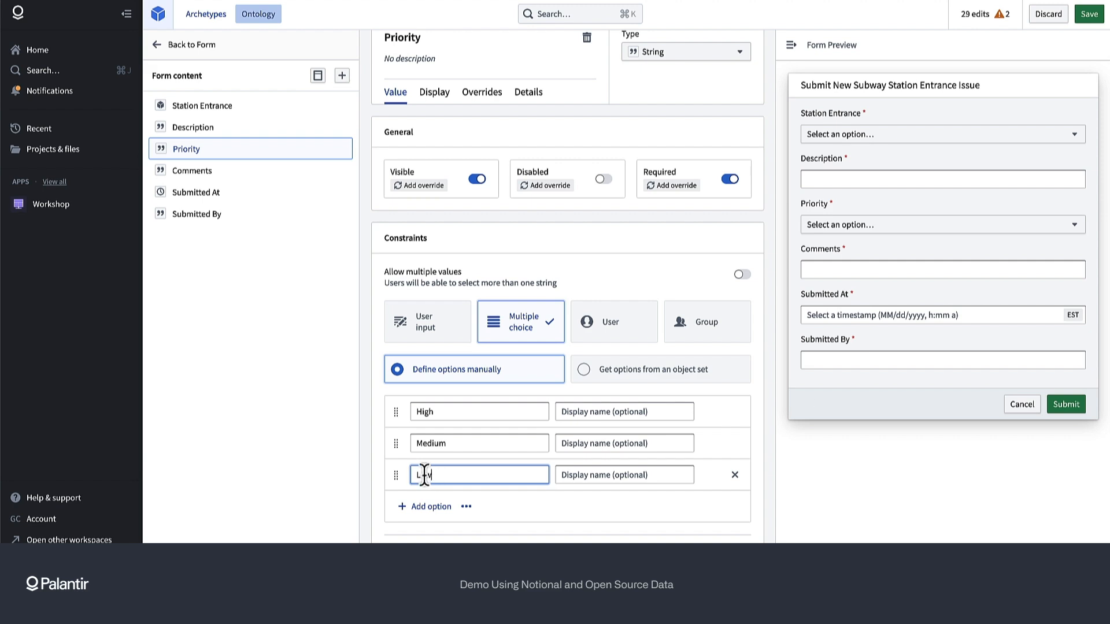
Step: Reorder the Priority options to run Low, Medium, High
left_click_drag(397, 479, 393, 425)
left_click_drag(398, 473, 405, 449)
scroll(556, 467, "down", 3)
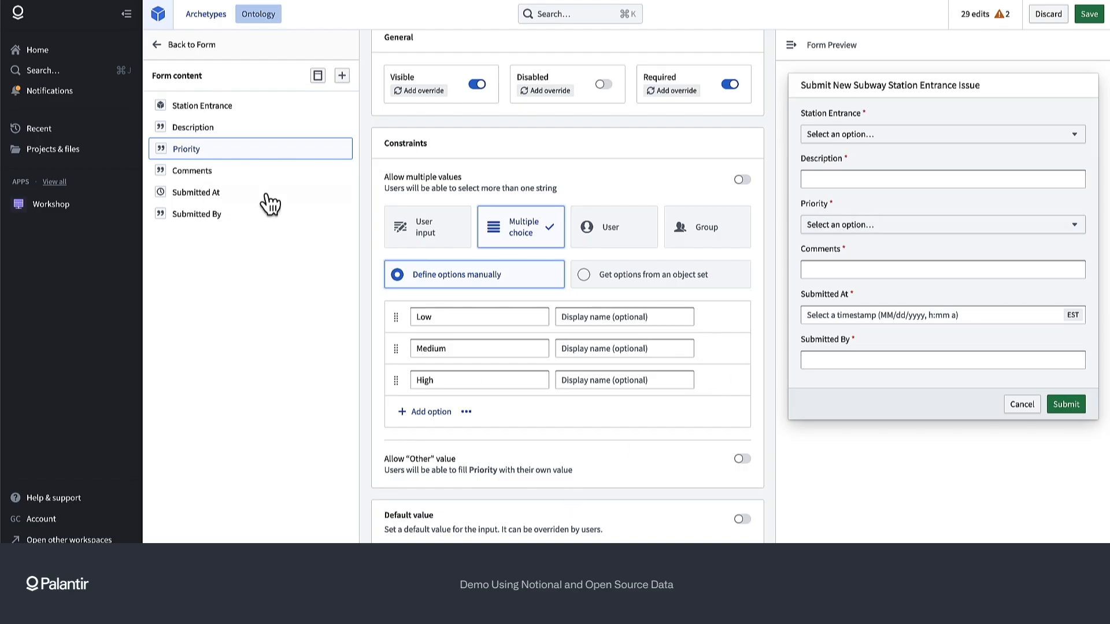
Step: Display the Comments parameter as a text area and make it optional
left_click(231, 173)
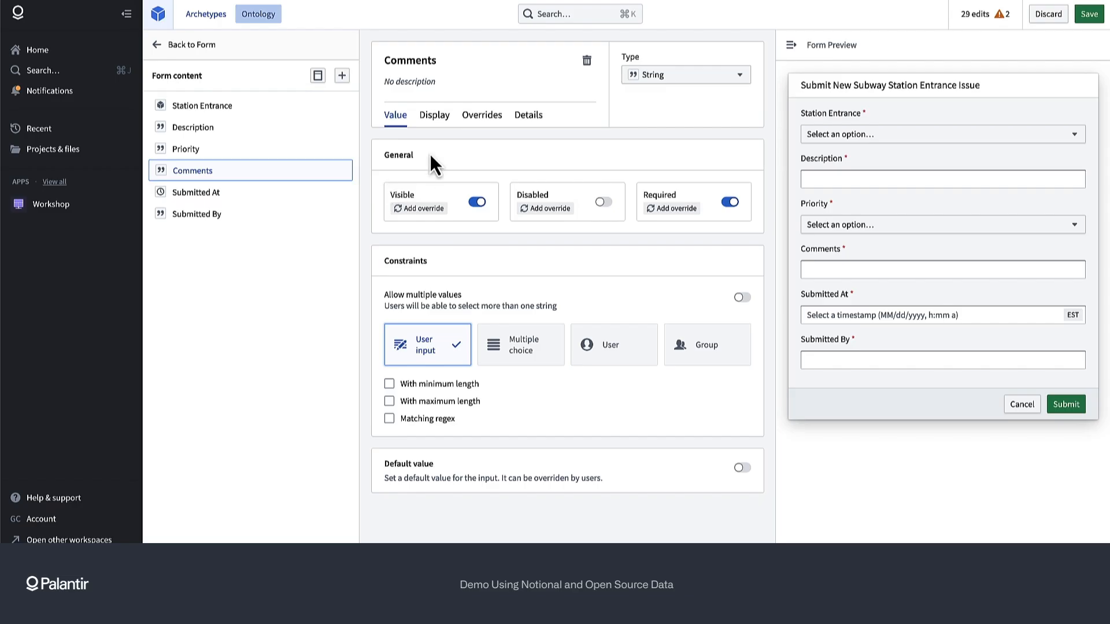
left_click(434, 116)
left_click(526, 211)
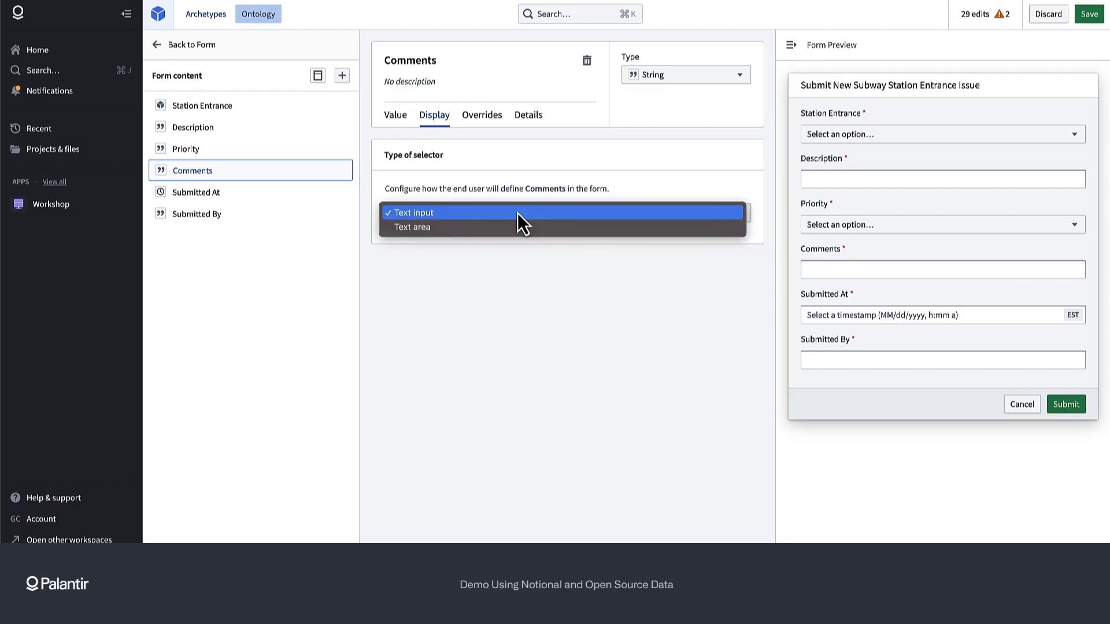
left_click(510, 227)
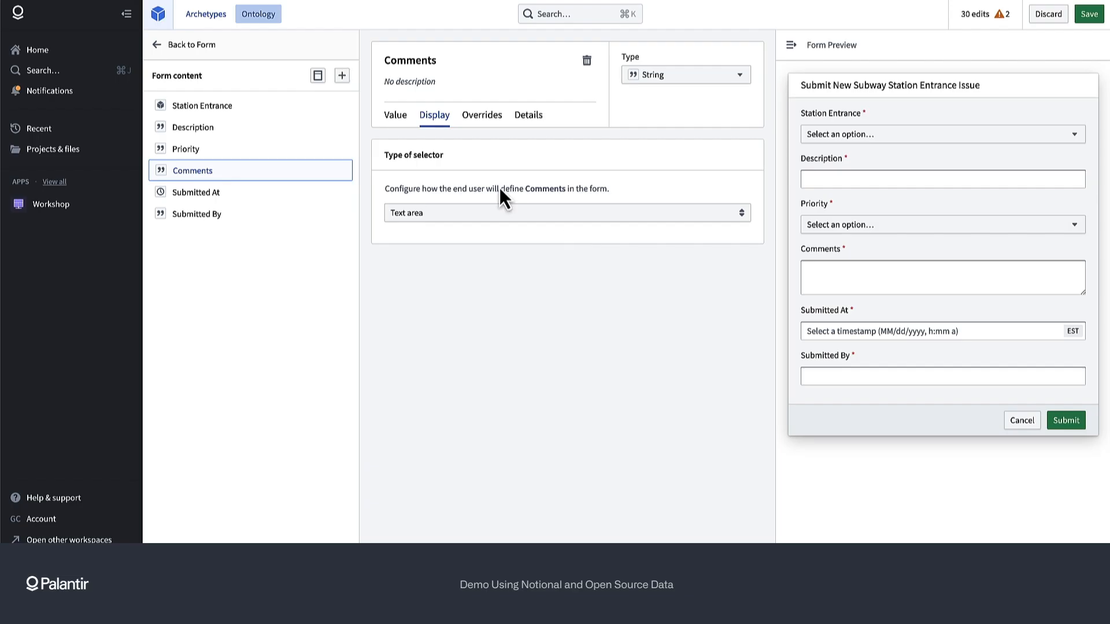
left_click(396, 117)
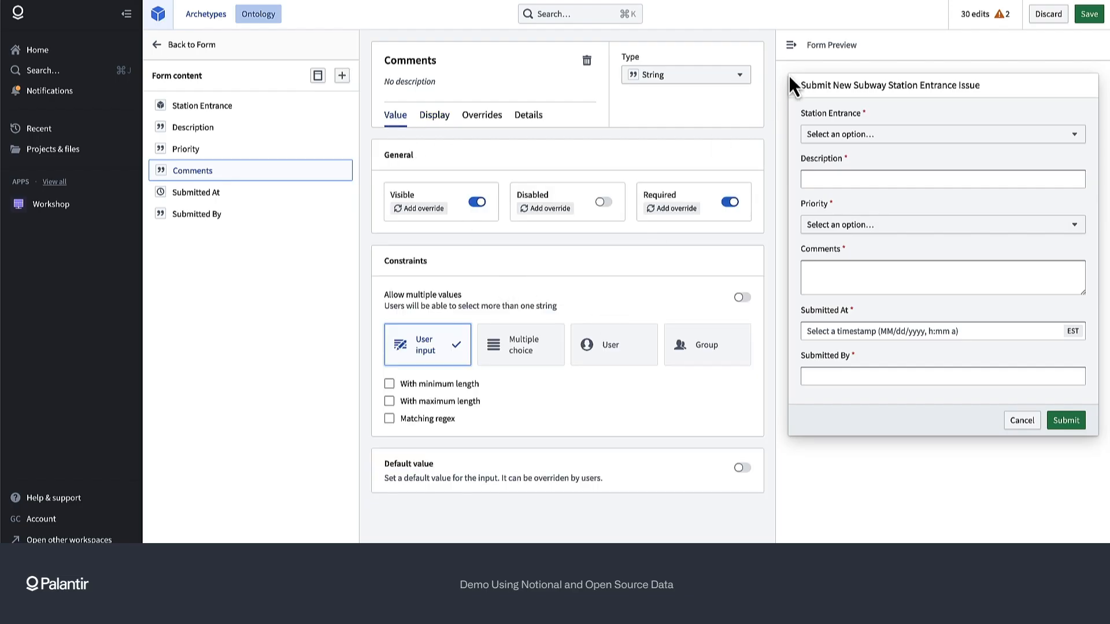
left_click(730, 202)
Step: Return to the form content and remove the unused Submitted At and Submitted By parameters
left_click(155, 46)
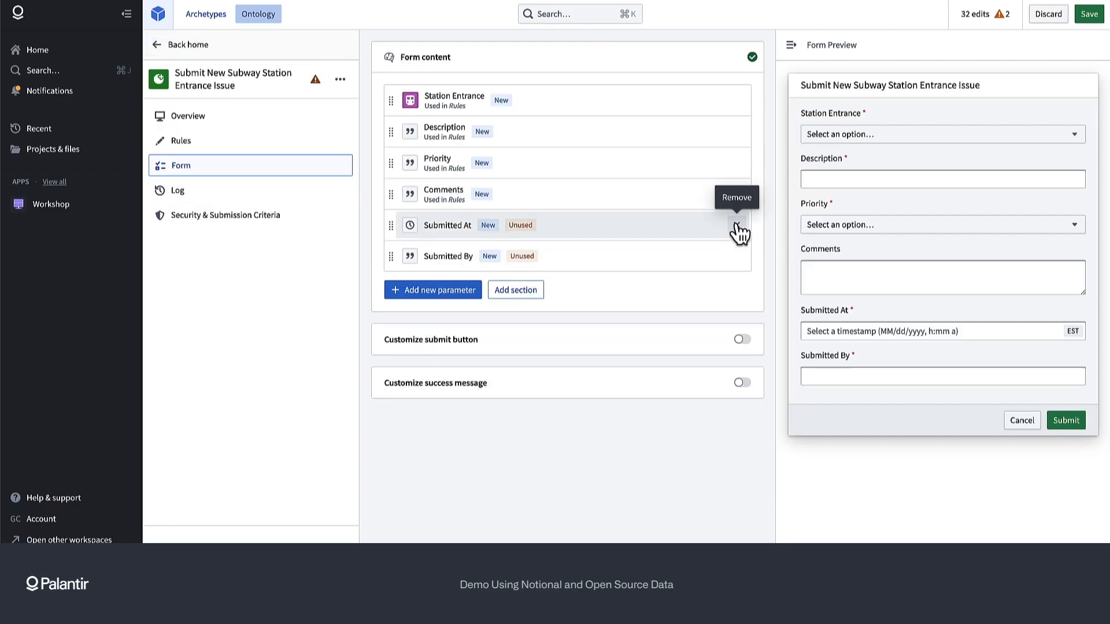
left_click(737, 226)
left_click(736, 227)
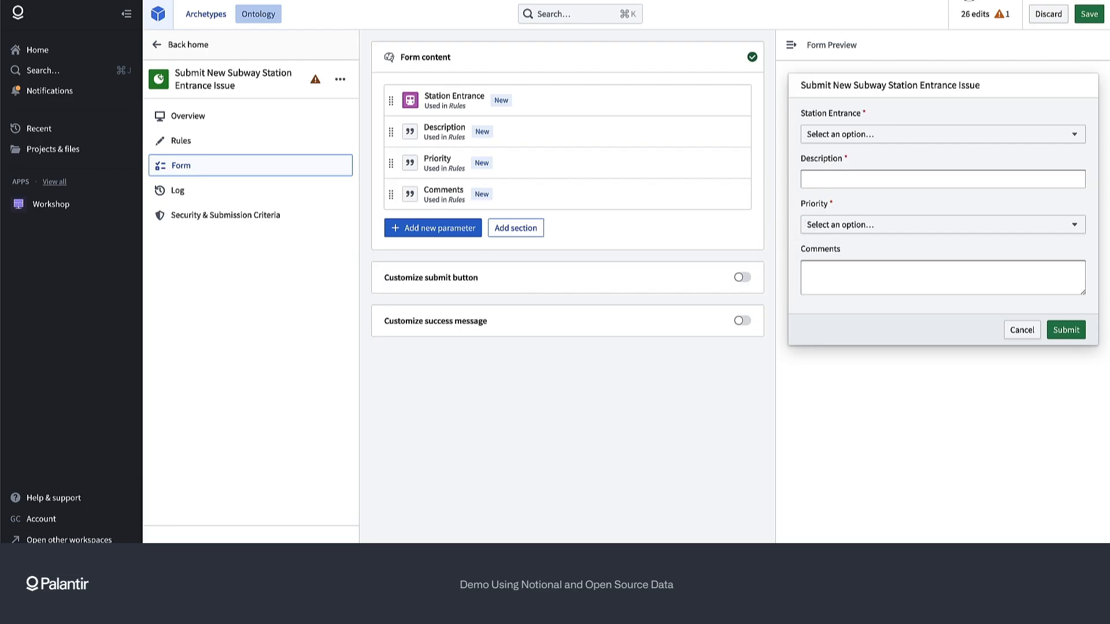
Step: Save all pending edits to the ontology
left_click(1089, 15)
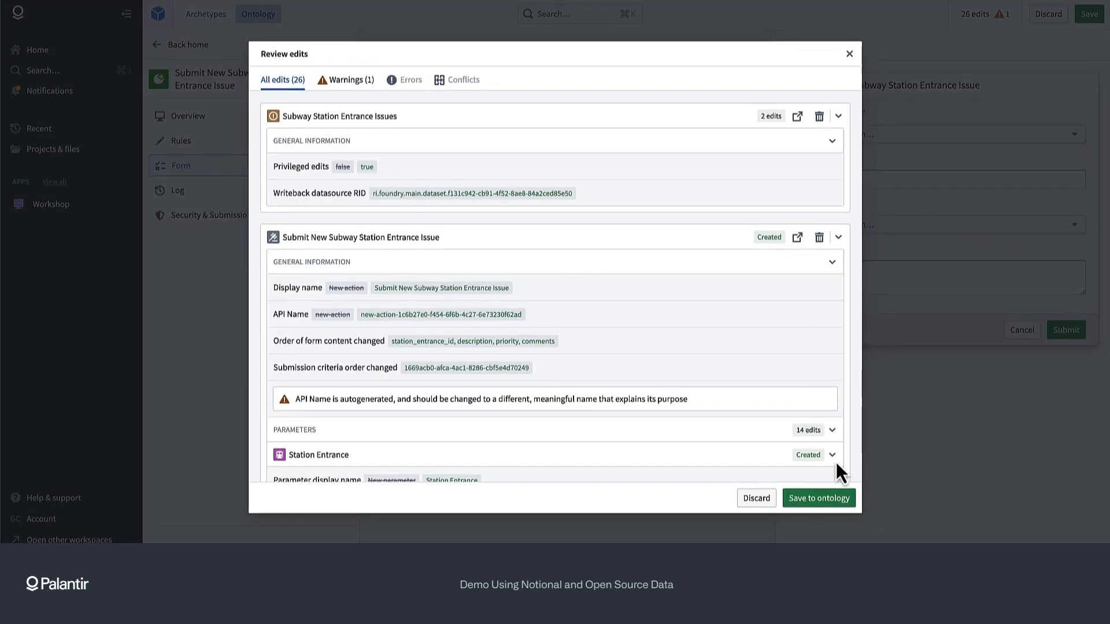
left_click(825, 499)
left_click(682, 305)
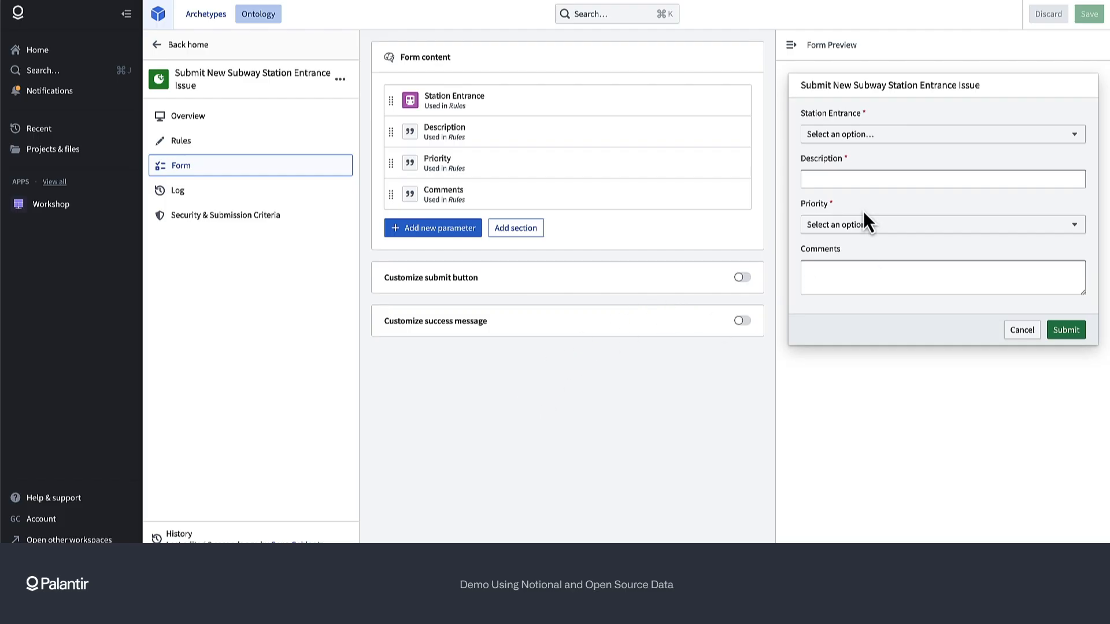
Step: Start a new action type that modifies the NYC Station Entrances object type
left_click(158, 44)
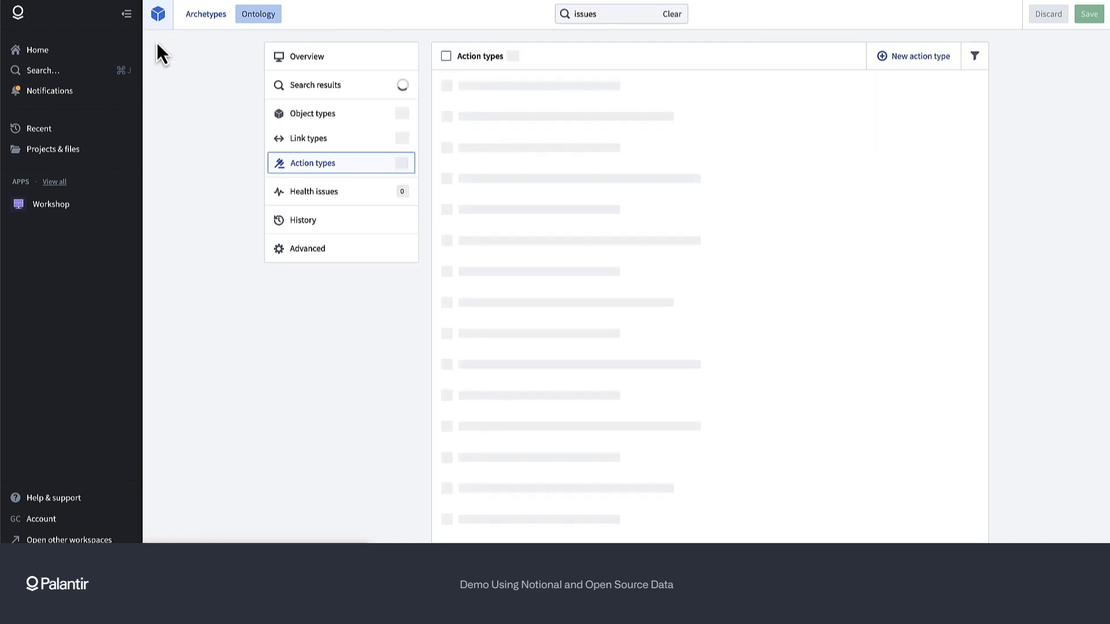
left_click(909, 58)
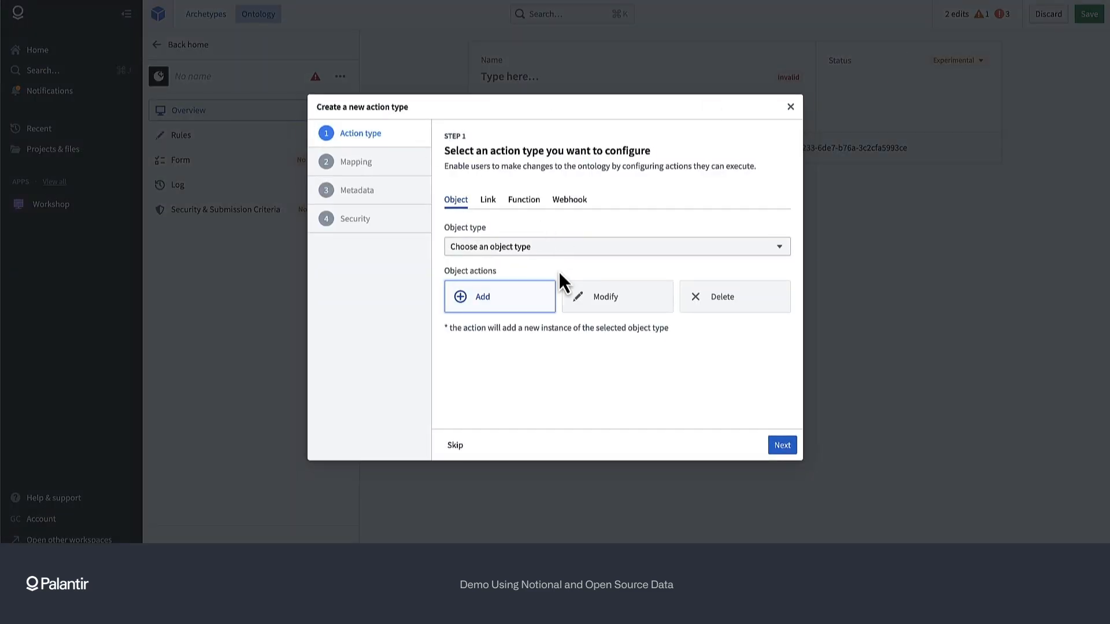
left_click(573, 251)
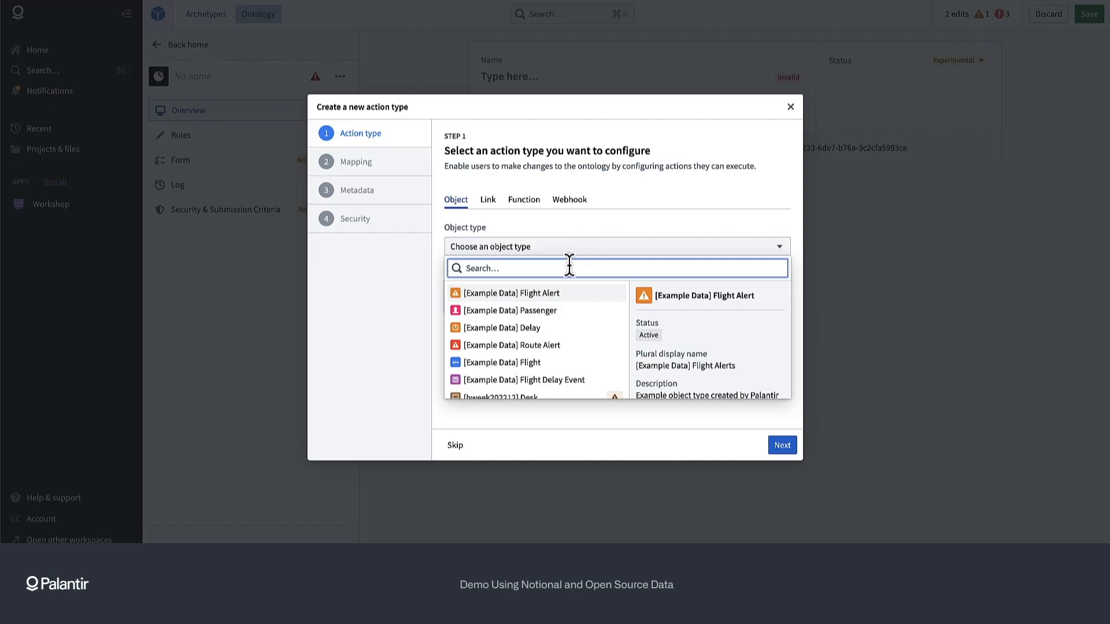
type("sta")
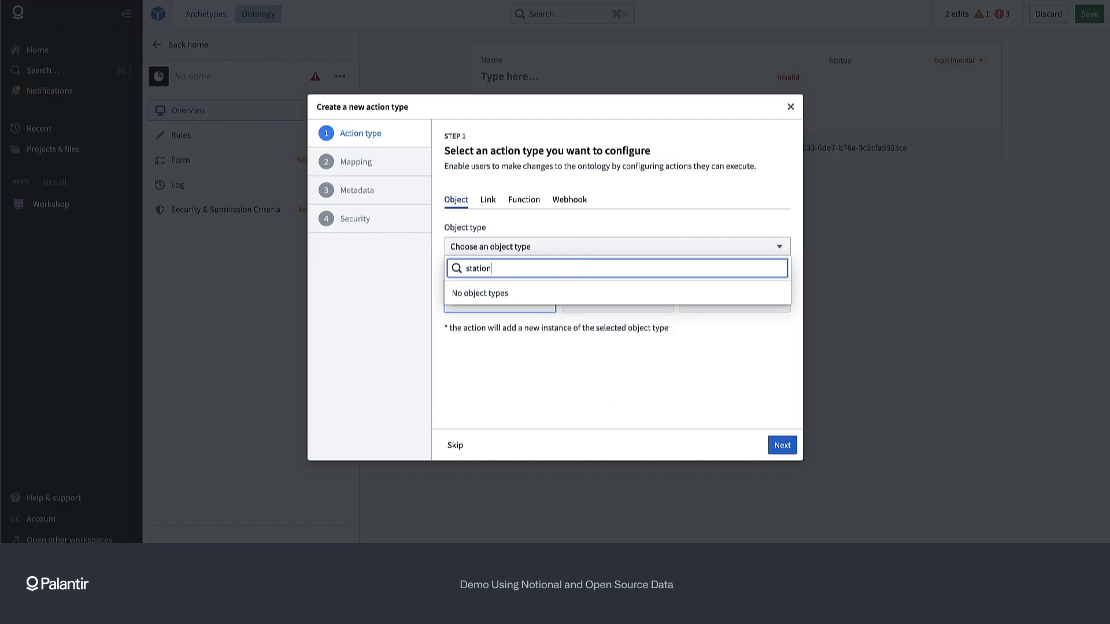
type("tion")
left_click(549, 293)
left_click(622, 317)
left_click(781, 445)
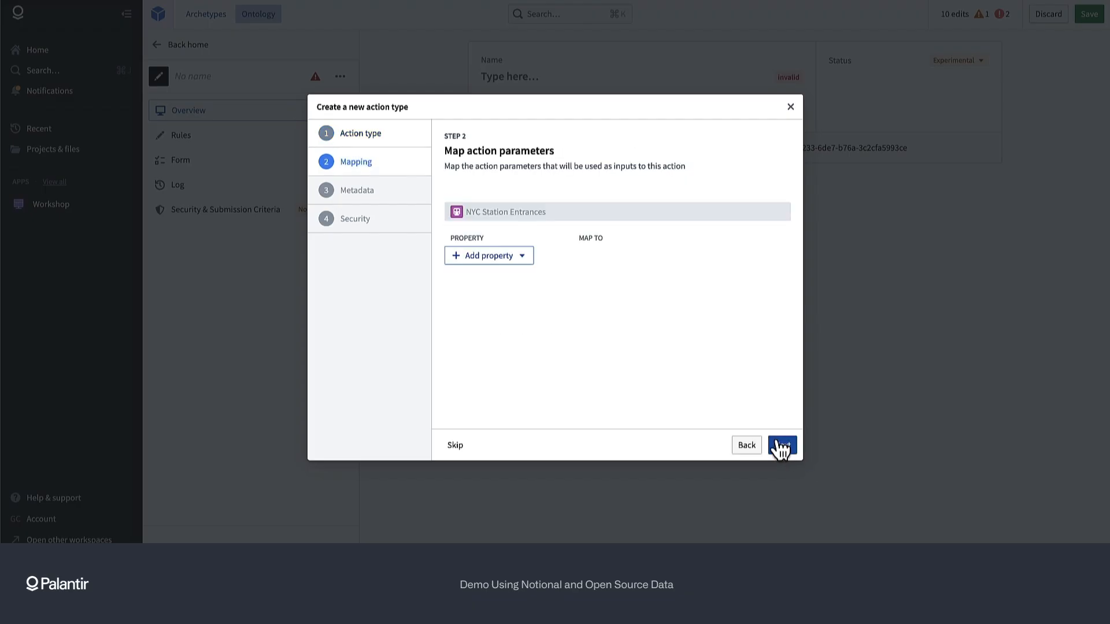
Step: Add the Status property to the action's parameter mapping and continue to the metadata
left_click(498, 258)
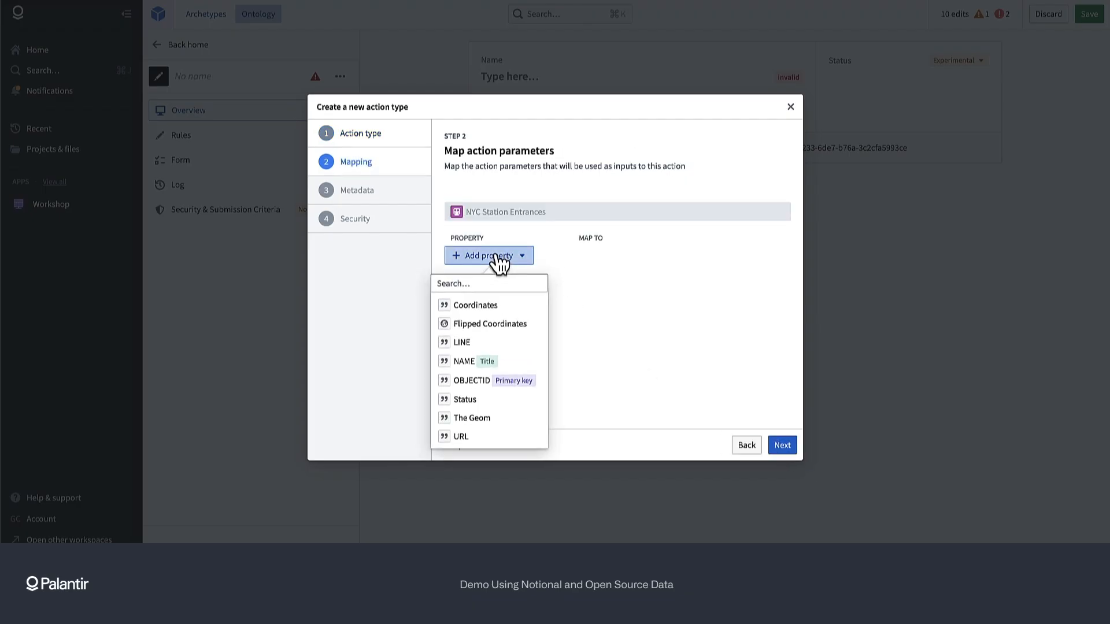
left_click(492, 404)
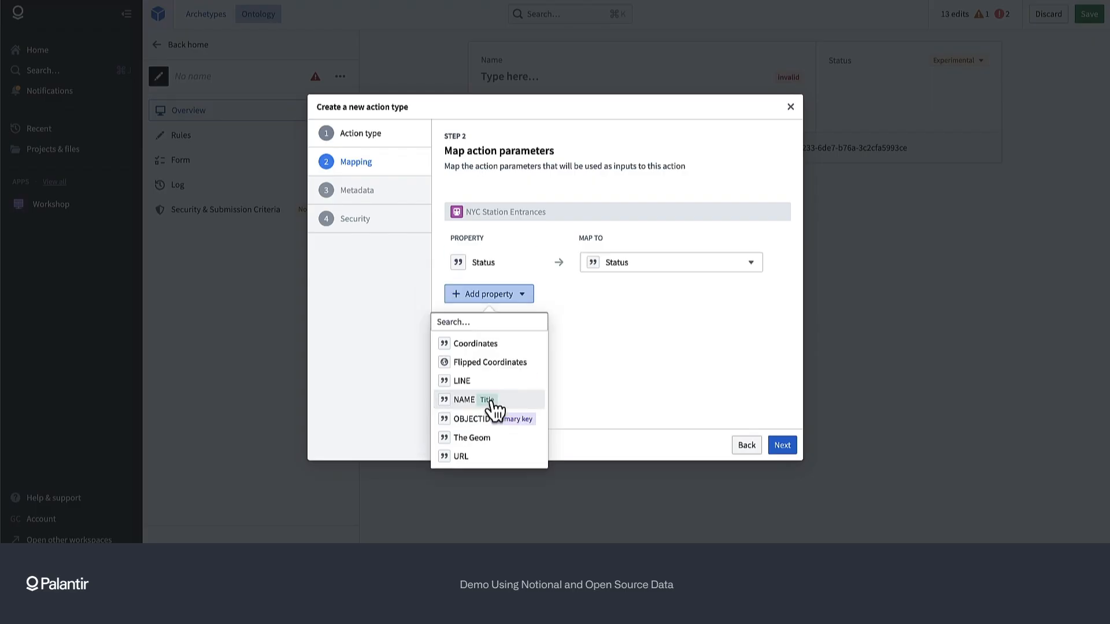
left_click(692, 349)
left_click(783, 445)
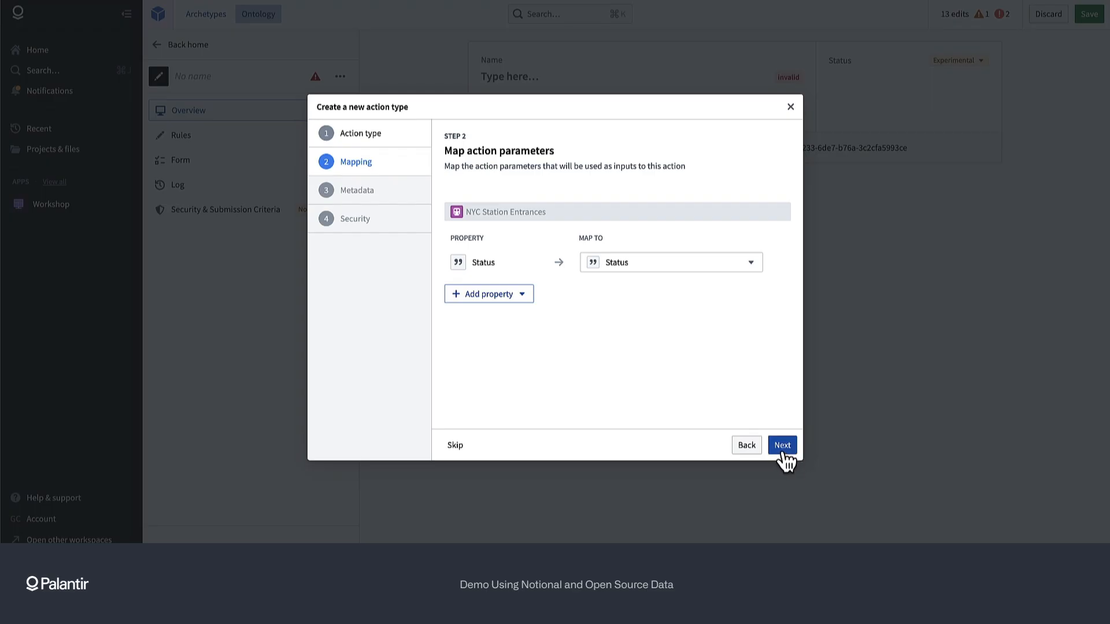
Step: Name the action type "Change Subway Station Entrance Status" and continue to its security settings
left_click(648, 209)
type("Change Subway Station Entrance Status")
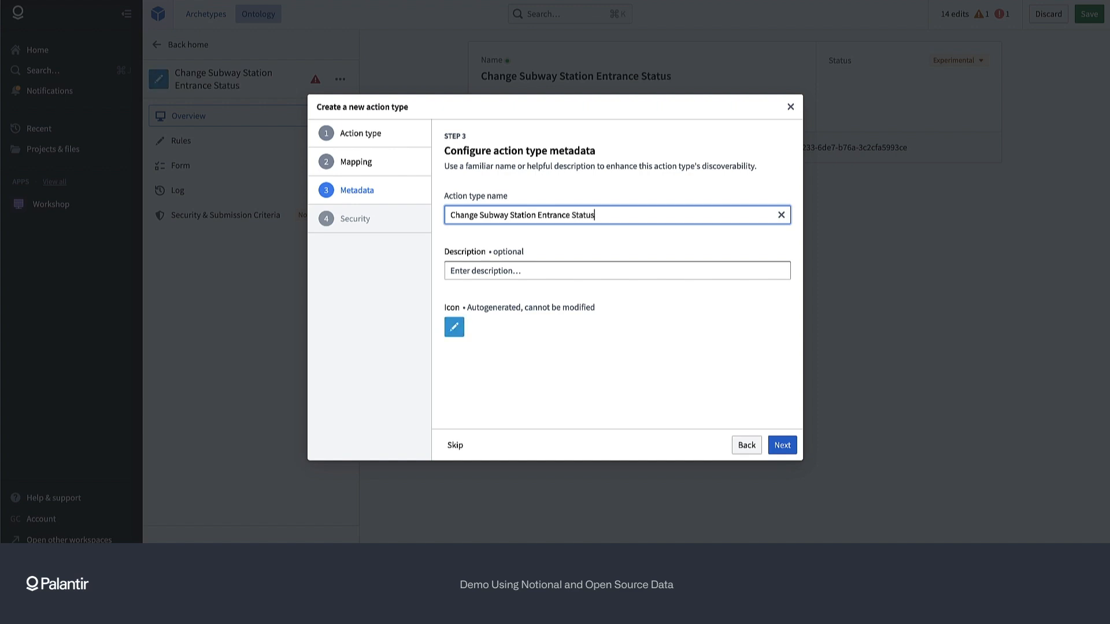
left_click(784, 448)
Step: Grant the team-Dev Relations Internal-admins group permission to execute the action type and create it
left_click(602, 250)
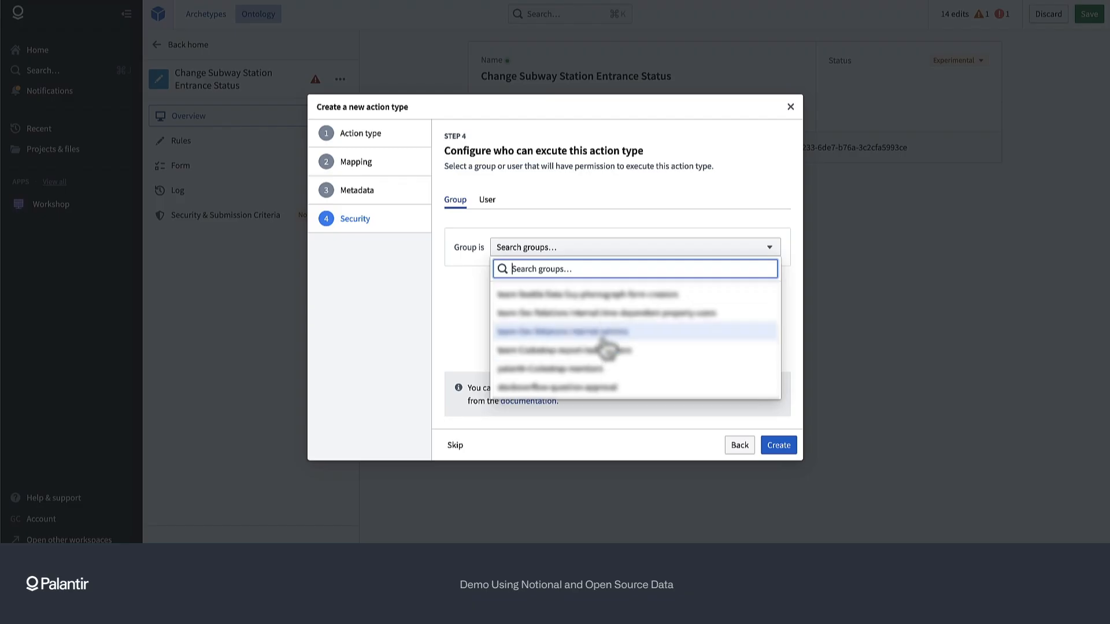
left_click(601, 334)
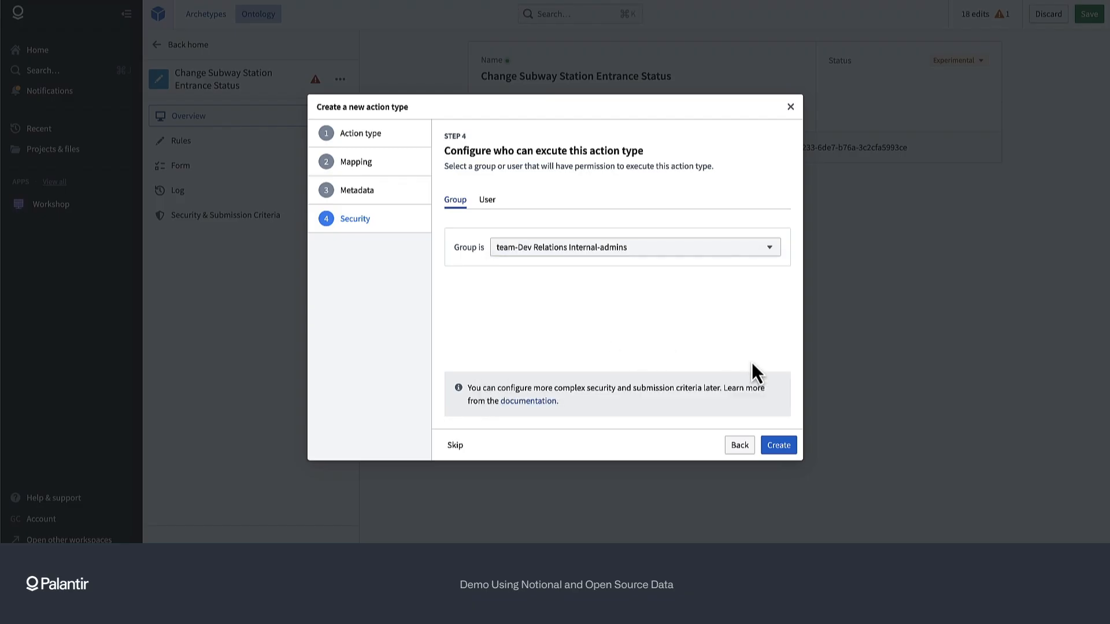
left_click(778, 446)
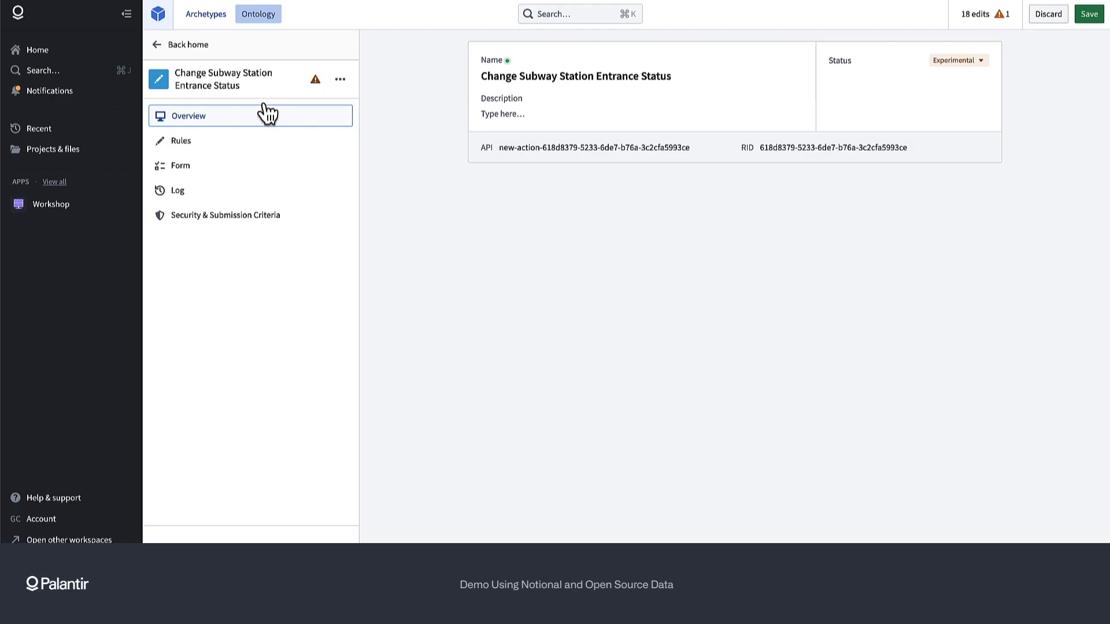
Step: Check the action's rules and form preview, and constrain the form's Status parameter to multiple choice
left_click(212, 142)
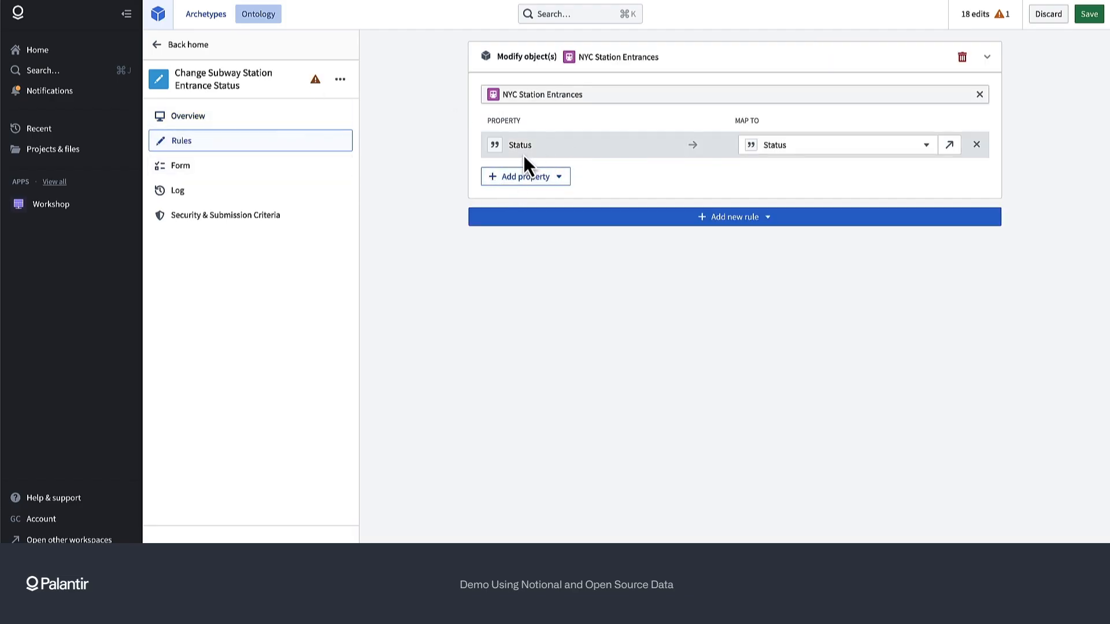
left_click(191, 169)
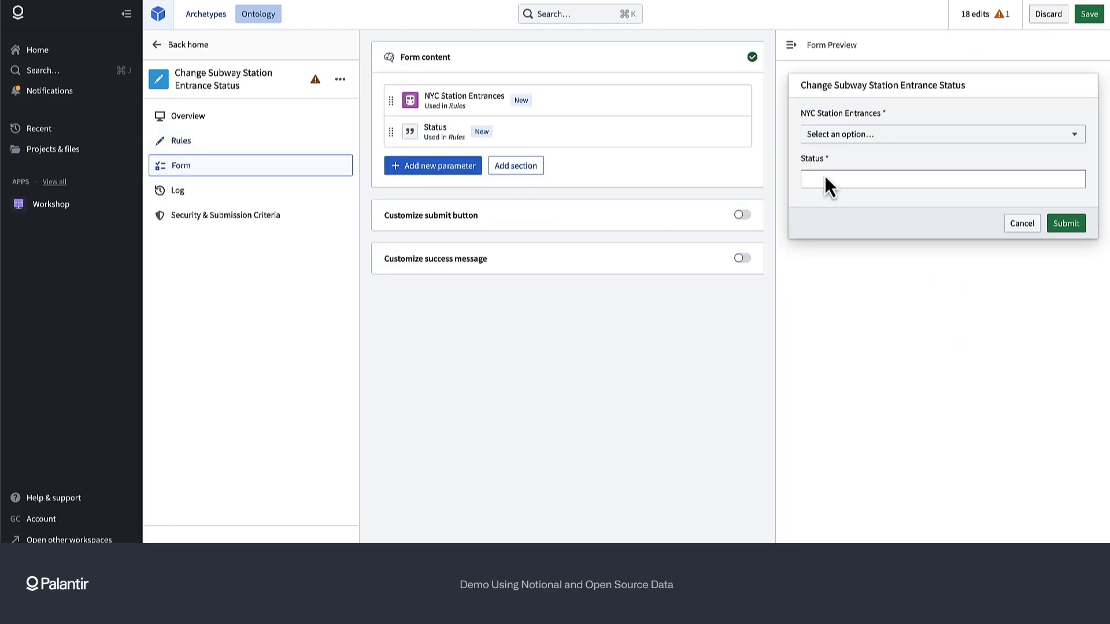
left_click(845, 136)
left_click(862, 372)
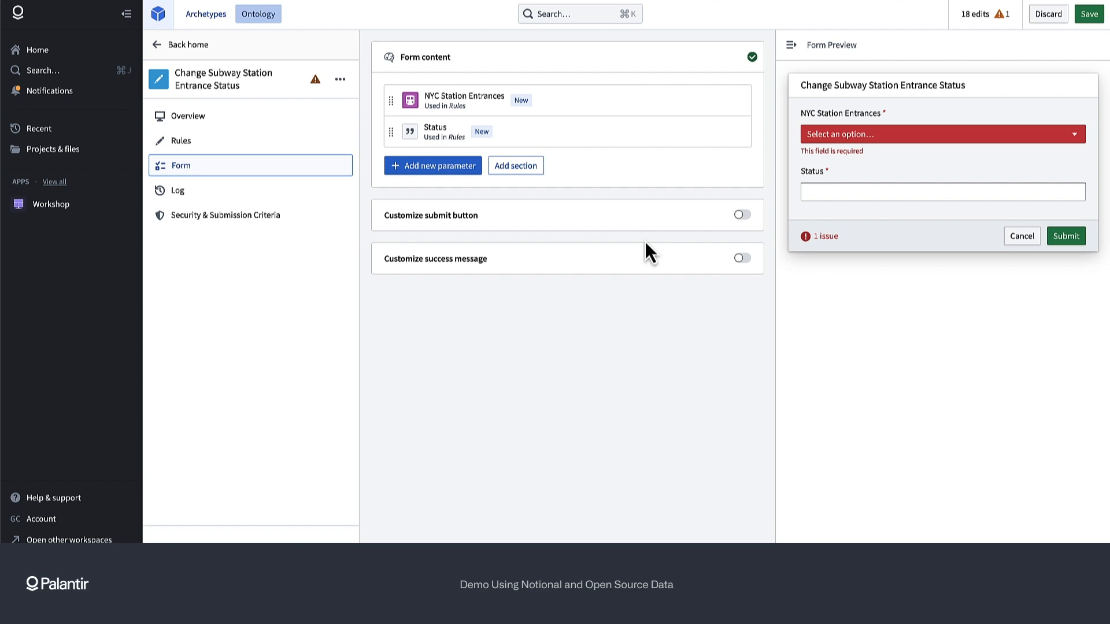
left_click(583, 139)
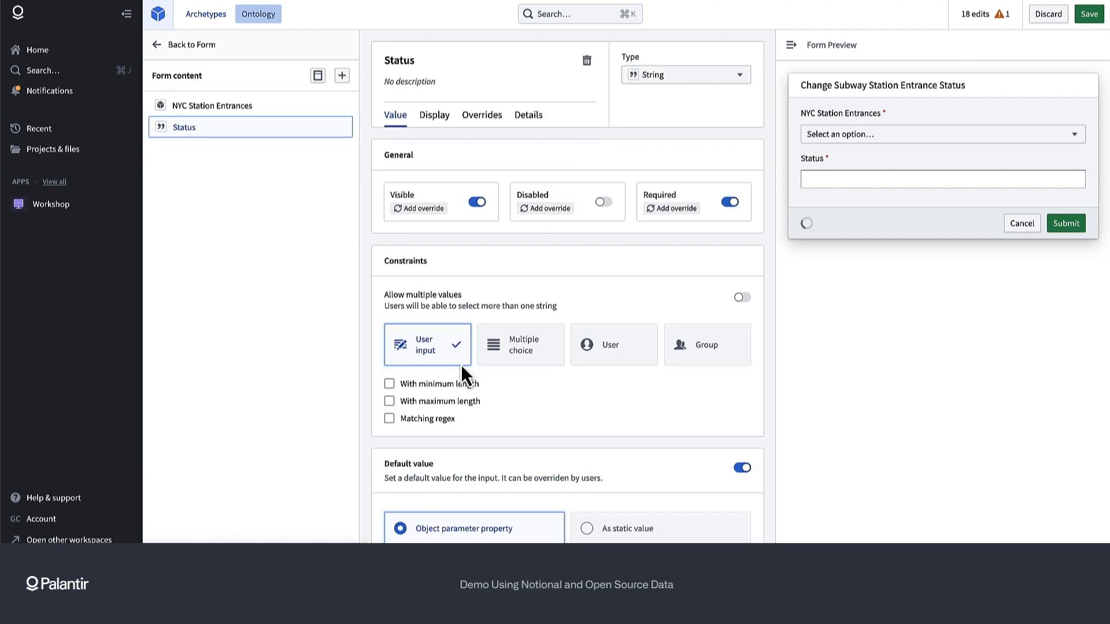
scroll(471, 393, "down", 2)
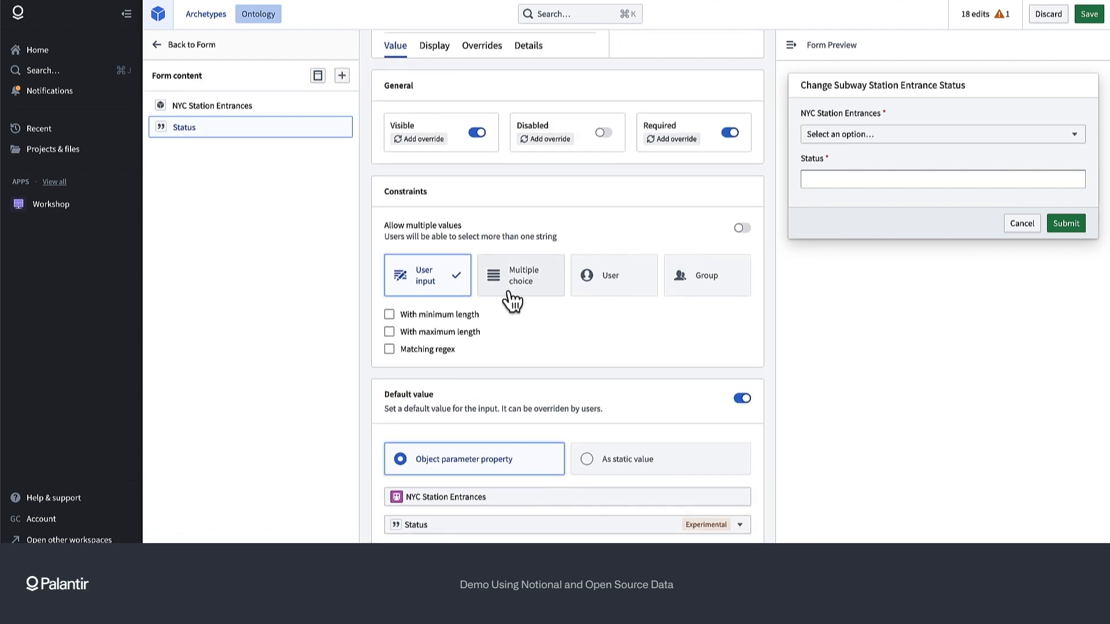
left_click(517, 282)
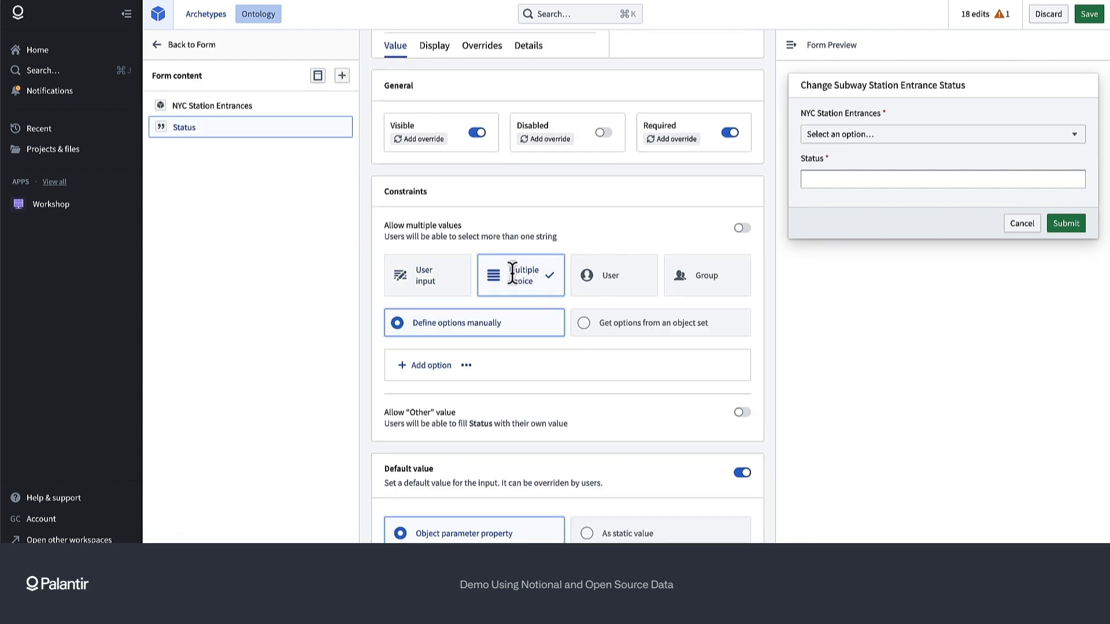
Step: Add the manually defined options Open, Closed and Needs Repairs to the Status parameter
left_click(417, 363)
left_click(436, 365)
type("Open")
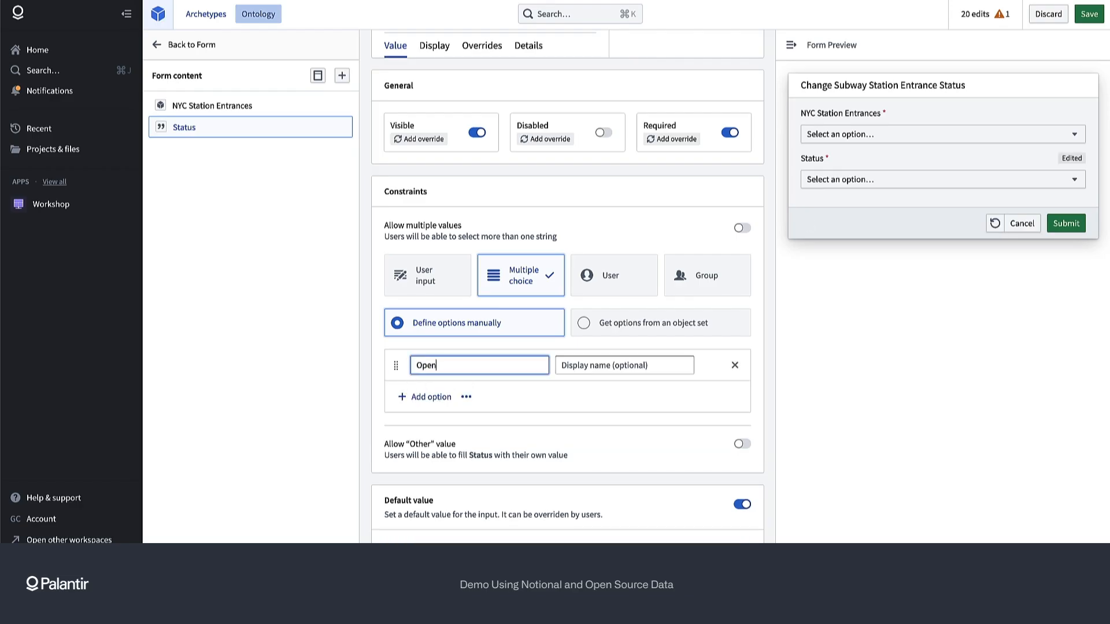
left_click(432, 397)
left_click(453, 397)
type("Closed")
left_click(431, 428)
left_click(435, 428)
type("Needs Rep")
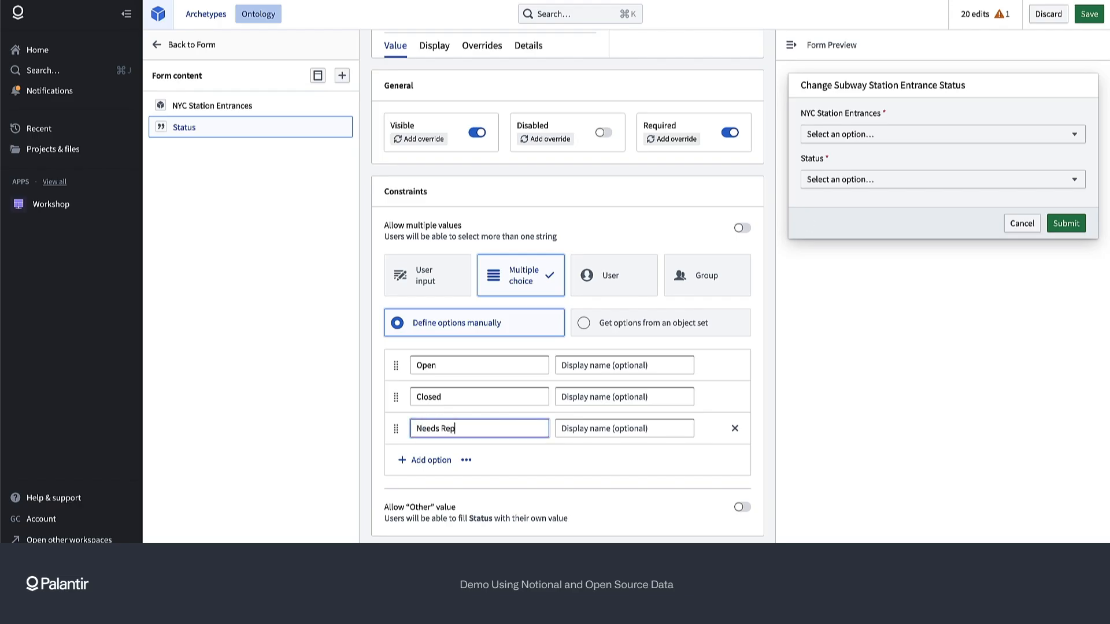
type("airs")
Step: Review the pending edits and save the new entrance status action to the ontology
left_click(1089, 14)
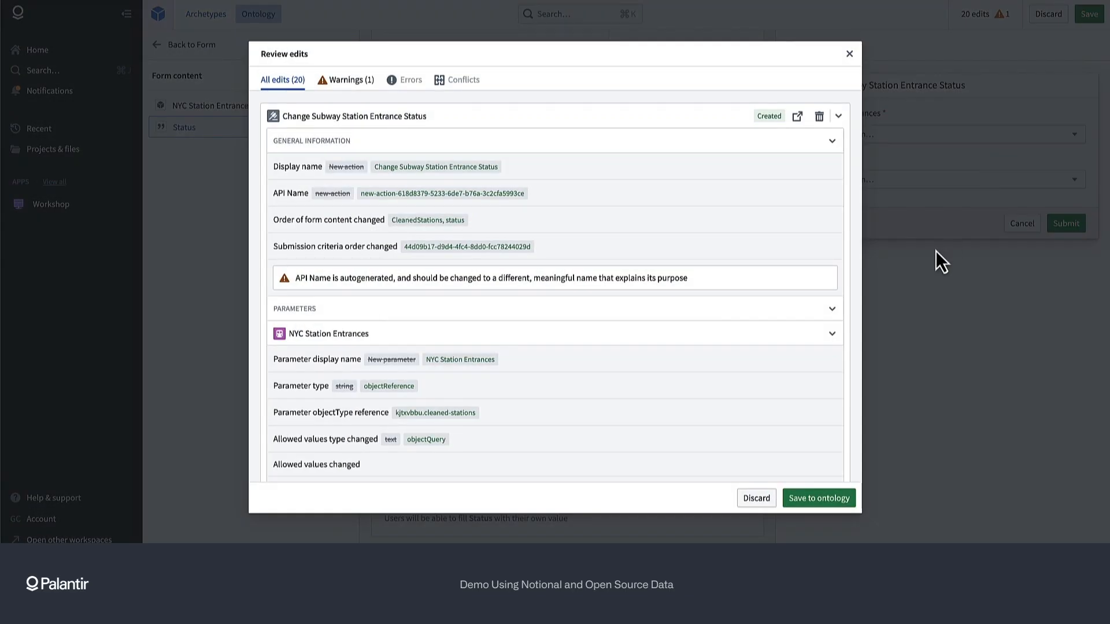
left_click(832, 501)
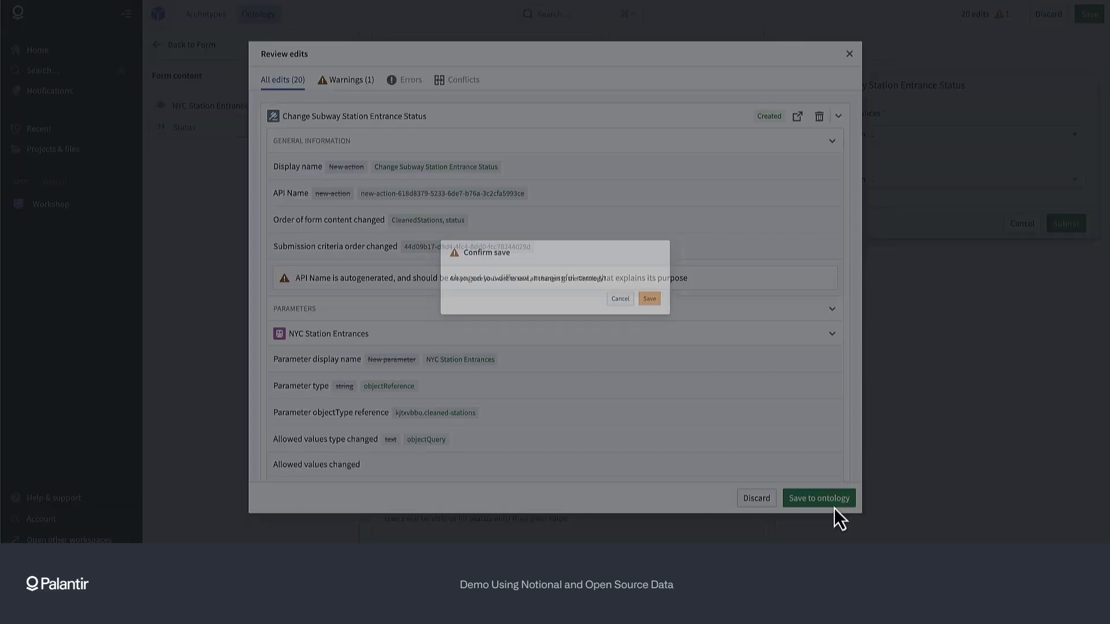
left_click(683, 307)
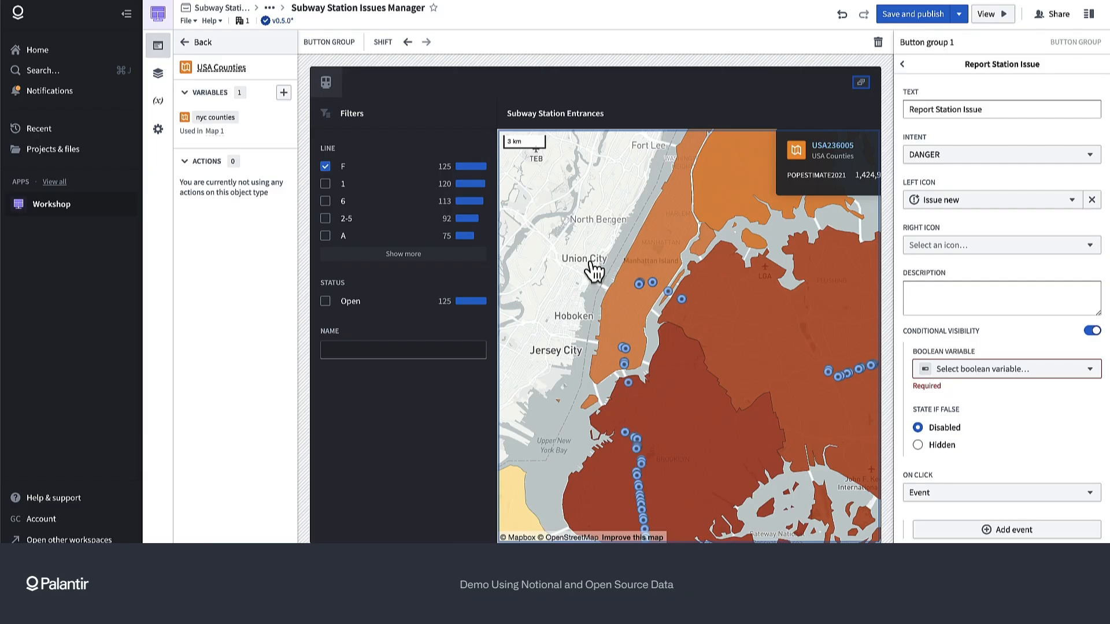
Step: Switch to the Subway Station Issues Manager module in Workshop and set the map's County pops layer color scale to Purple
left_click(681, 241)
left_click_drag(682, 240, 619, 208)
left_click(739, 338)
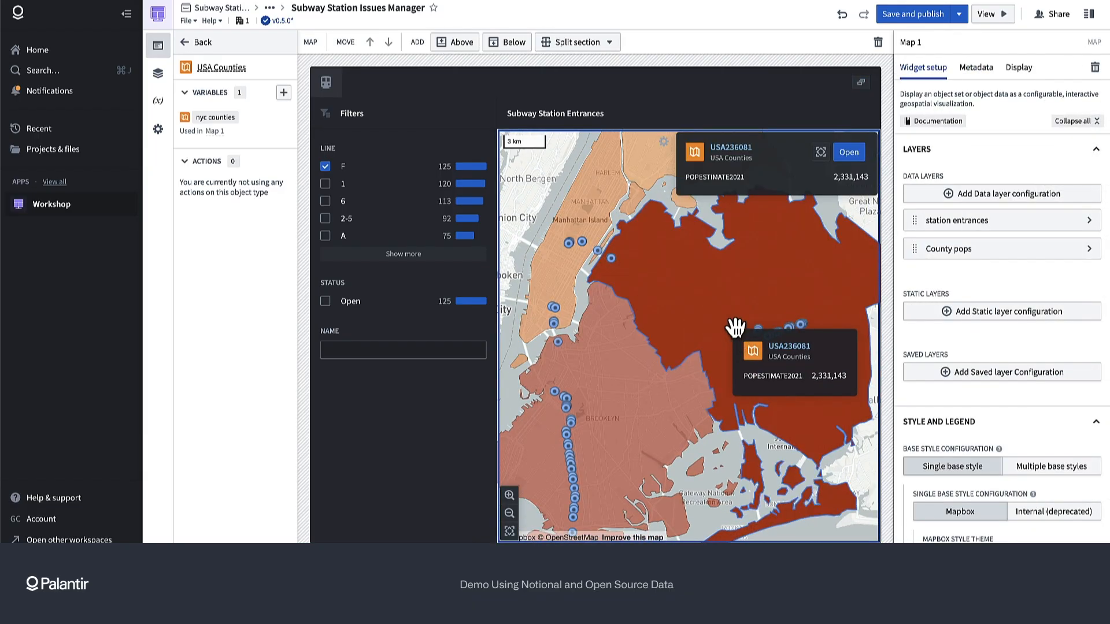
scroll(948, 318, "down", 4)
scroll(977, 324, "down", 10)
scroll(981, 331, "up", 15)
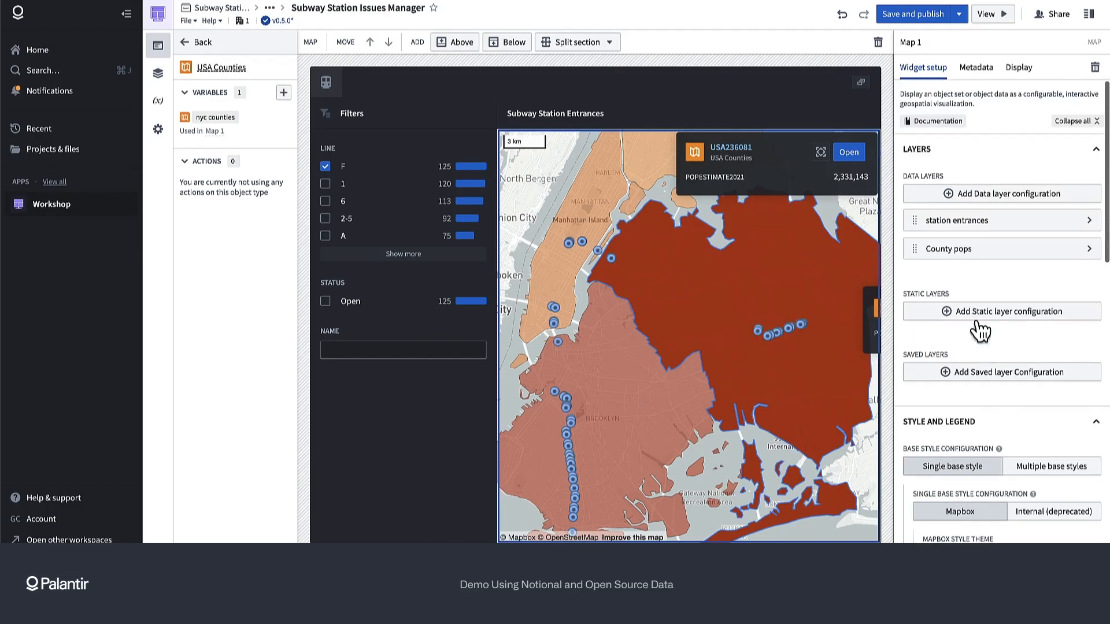
left_click(995, 249)
scroll(980, 293, "down", 10)
scroll(979, 292, "up", 6)
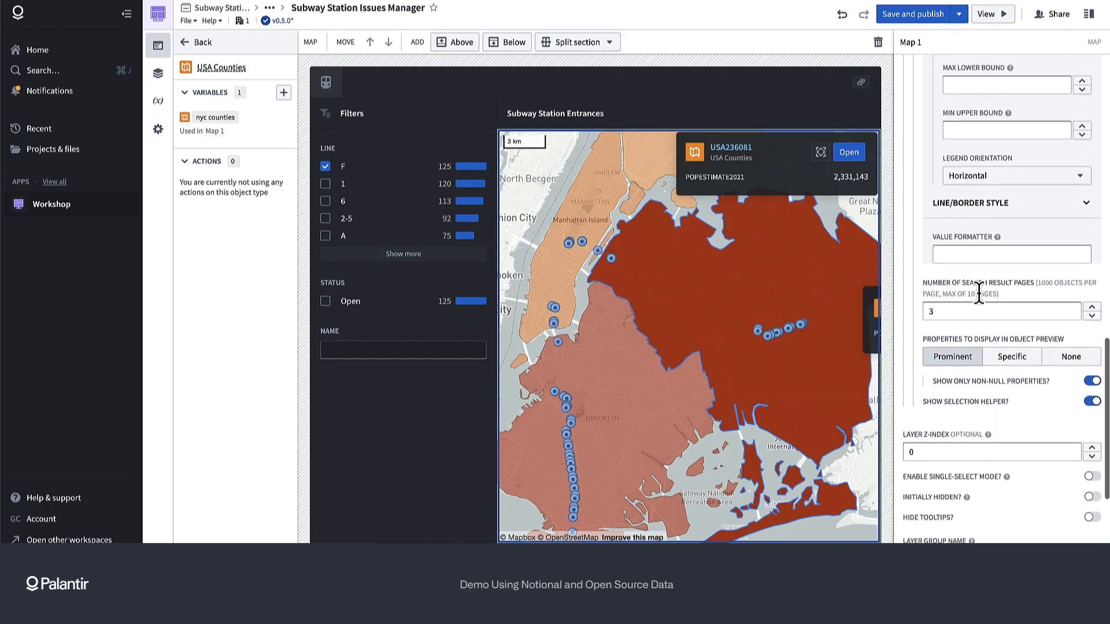
left_click(981, 316)
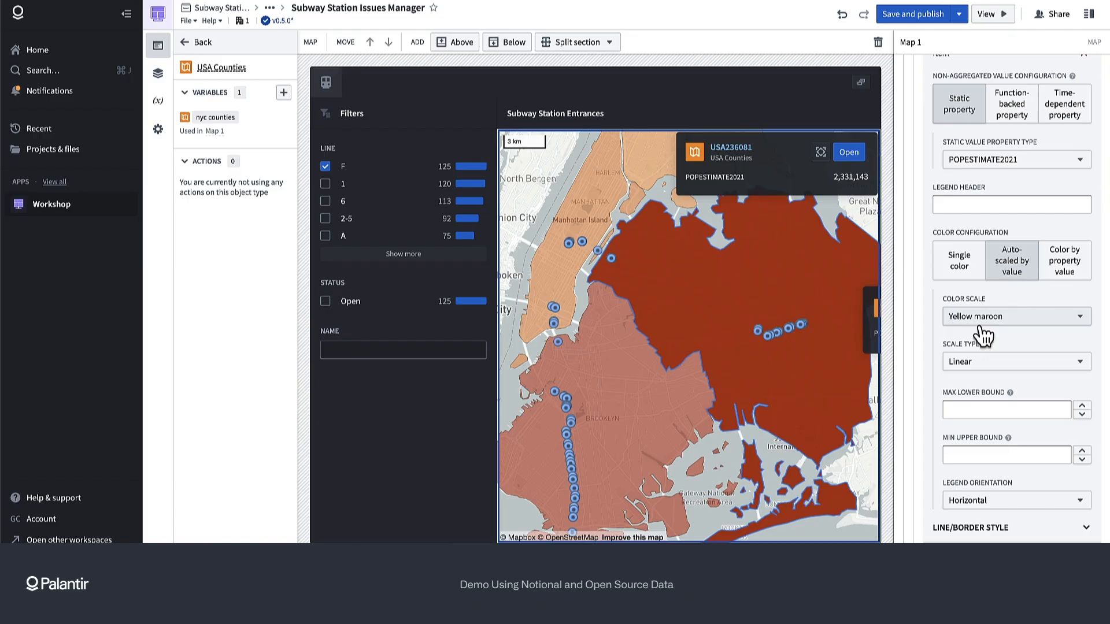
type("pur")
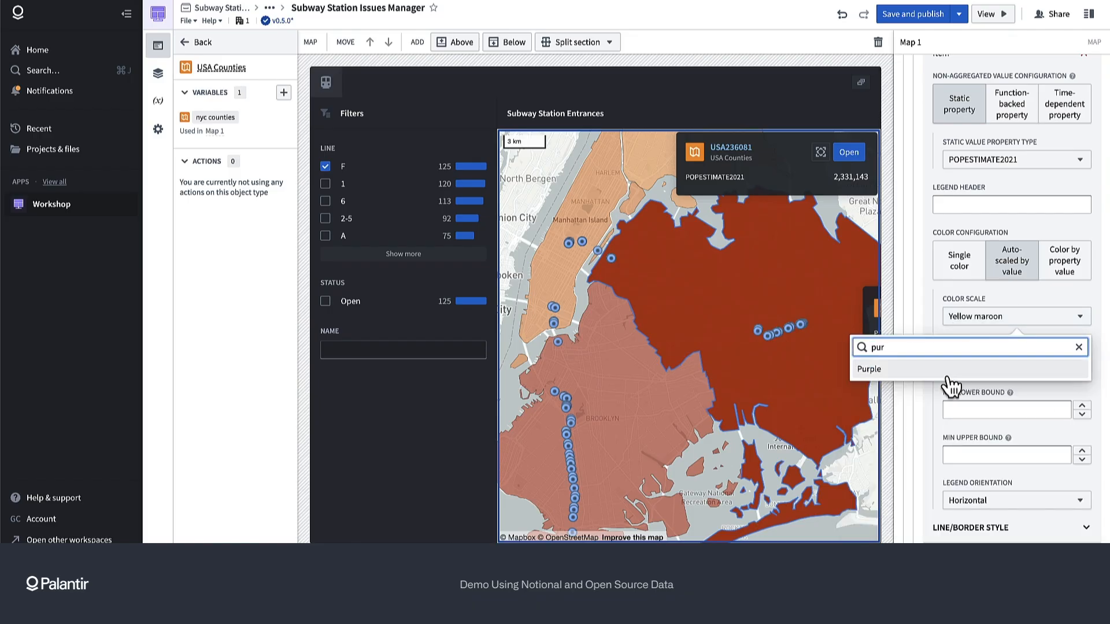
left_click(935, 377)
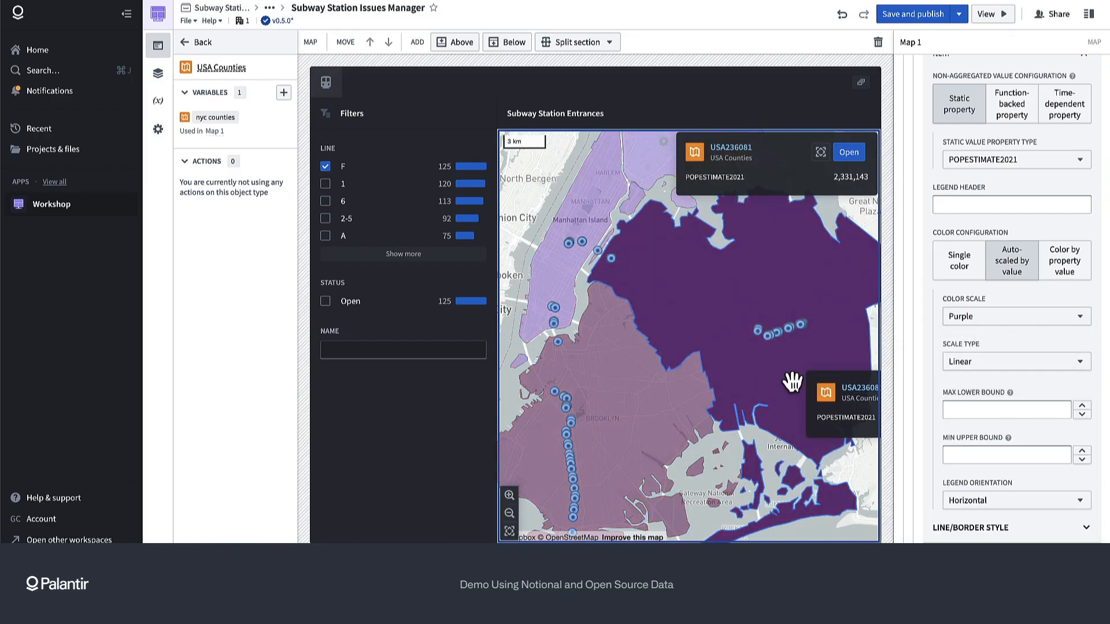
left_click_drag(719, 252, 720, 341)
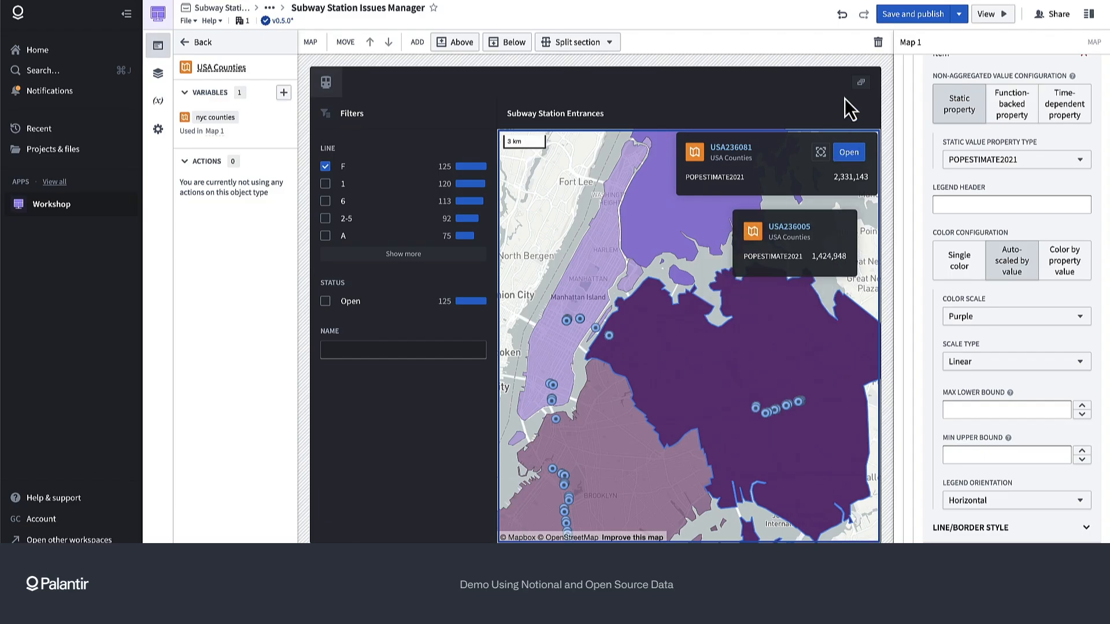
Step: Return from the USA Counties details to the module overview, narrow that side panel, and collapse the navigation sidebar
left_click(790, 75)
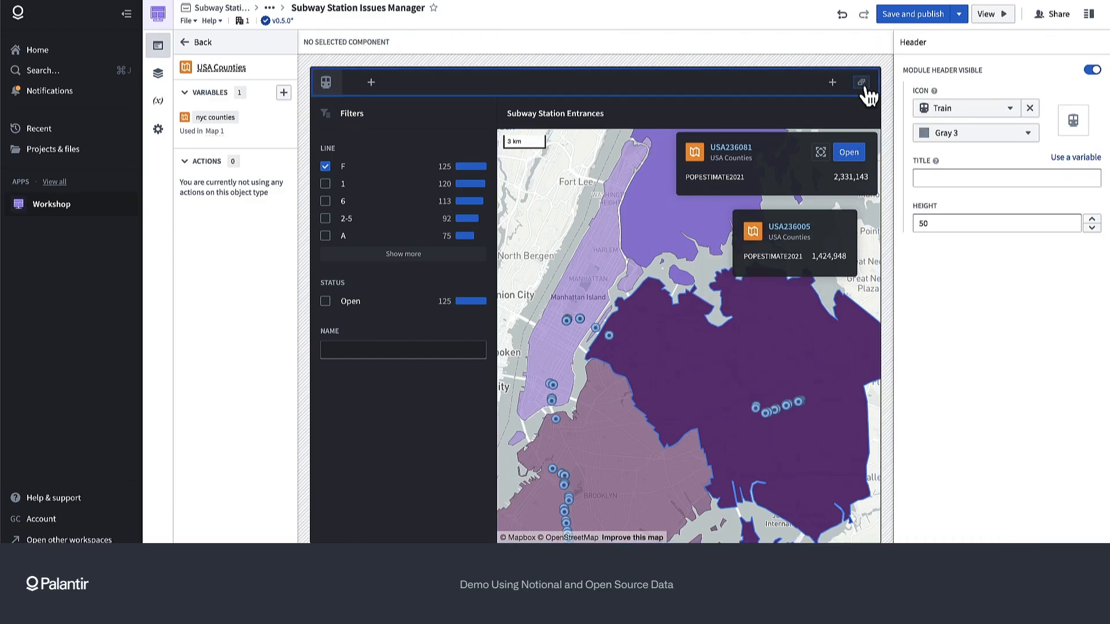
left_click(863, 85)
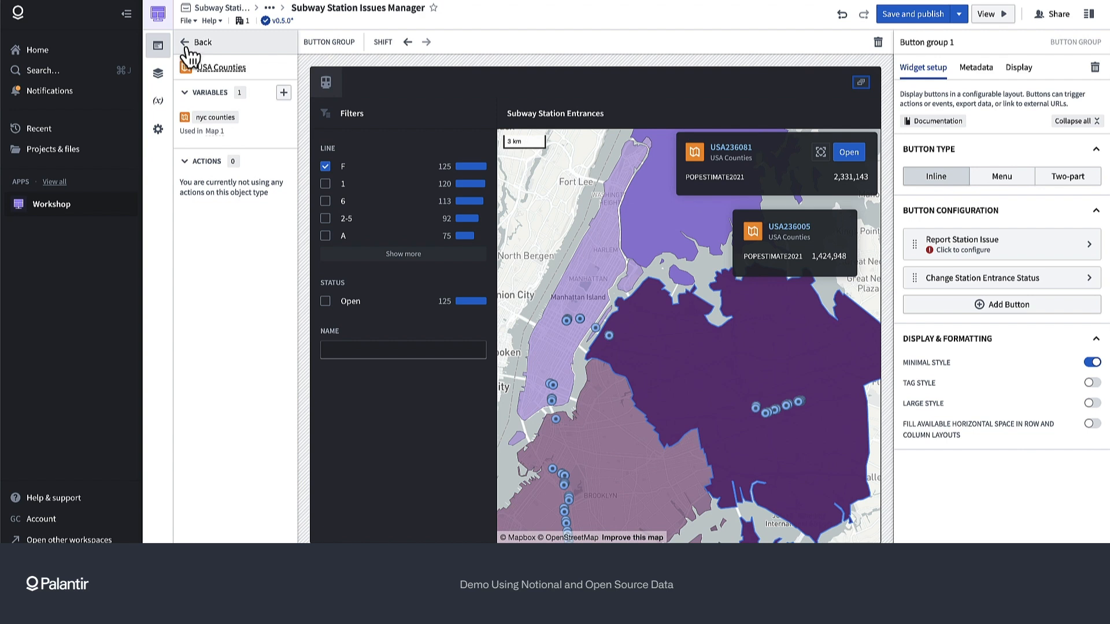
left_click(186, 49)
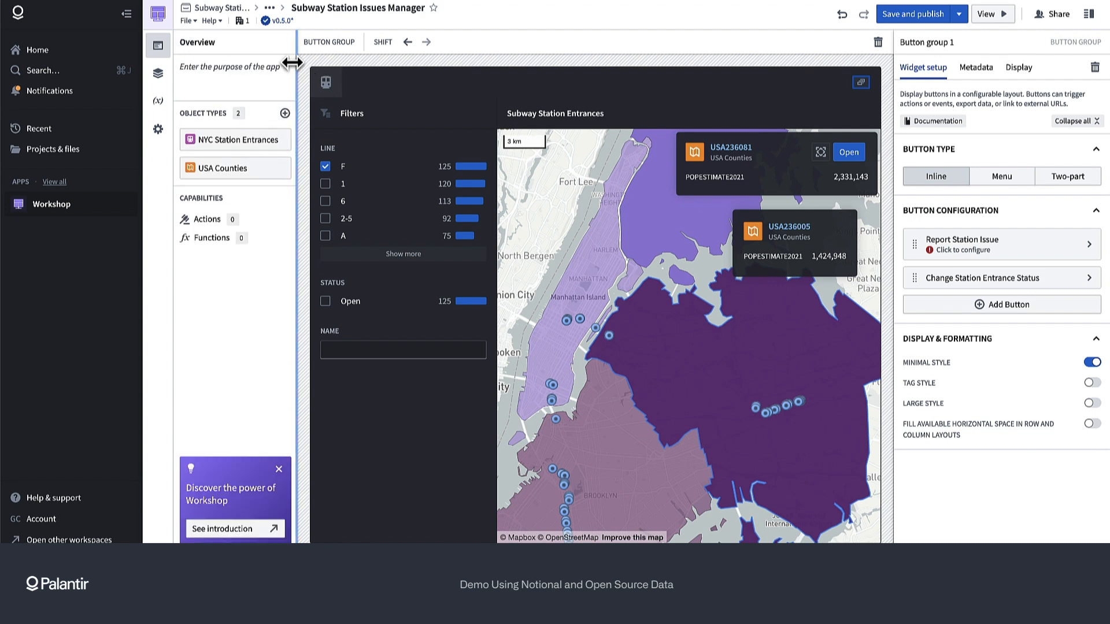
left_click_drag(292, 63, 227, 67)
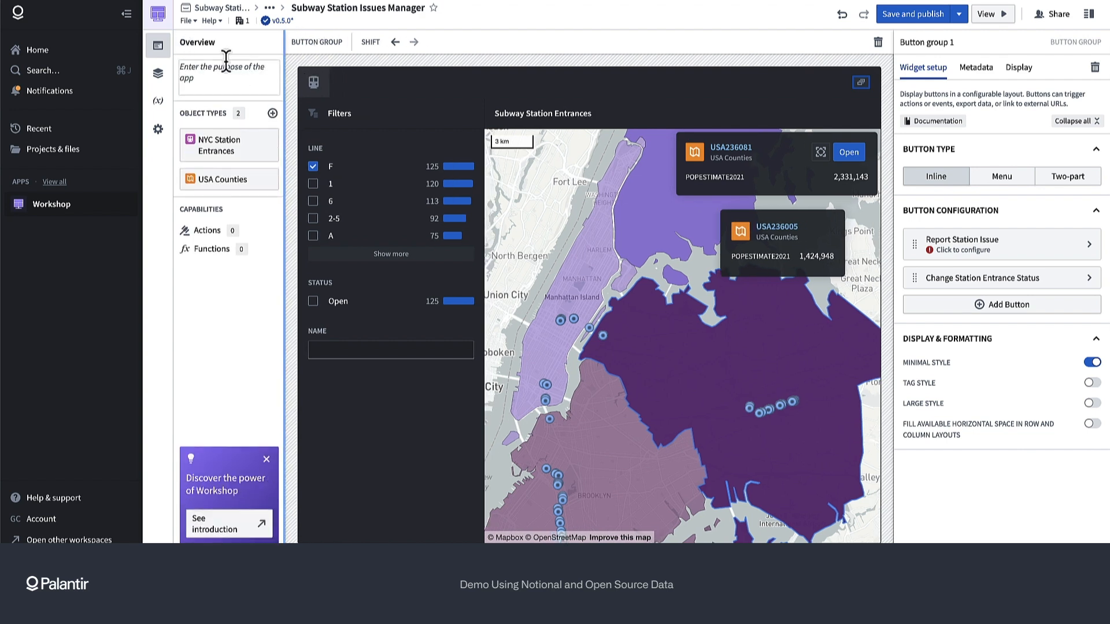
left_click(127, 14)
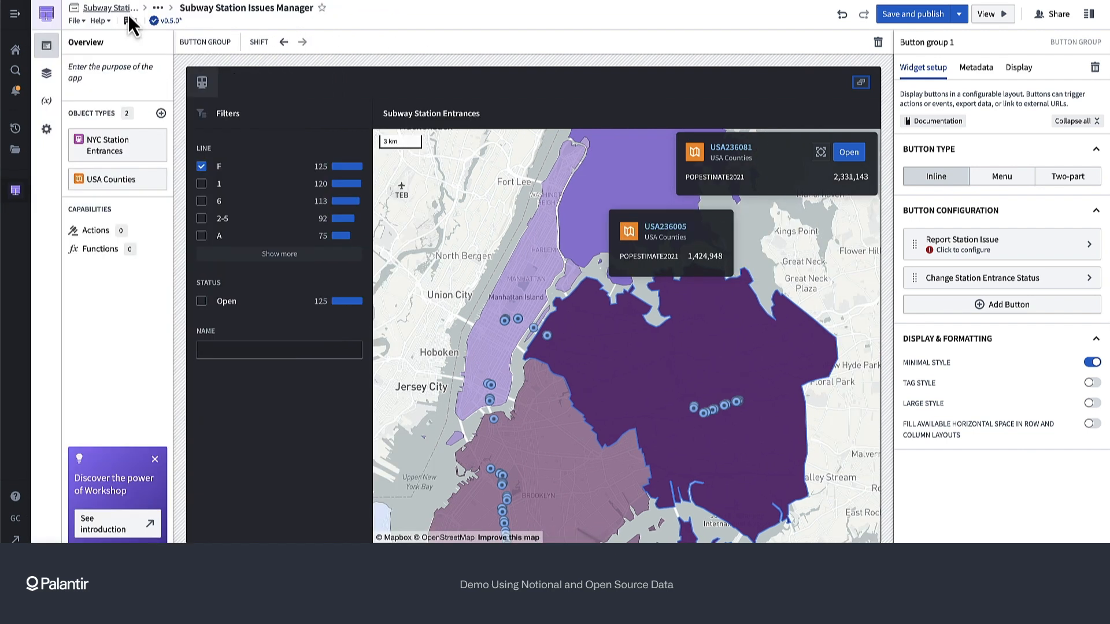
Step: Turn off conditional visibility for the Report Station Issue button in the header's button group
left_click(855, 92)
left_click(868, 81)
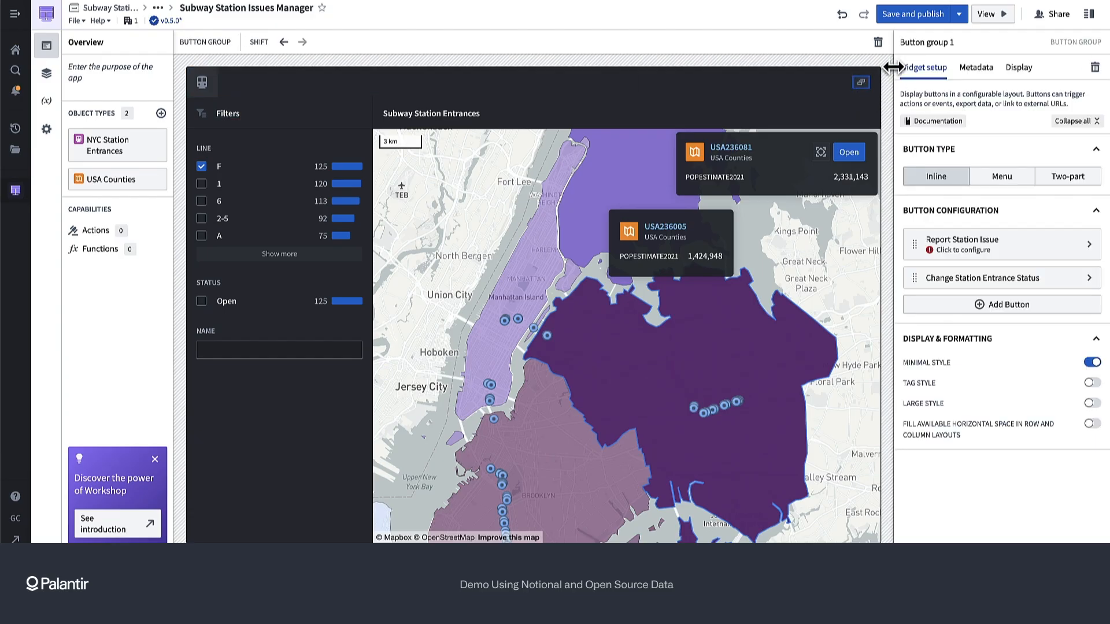
left_click(976, 245)
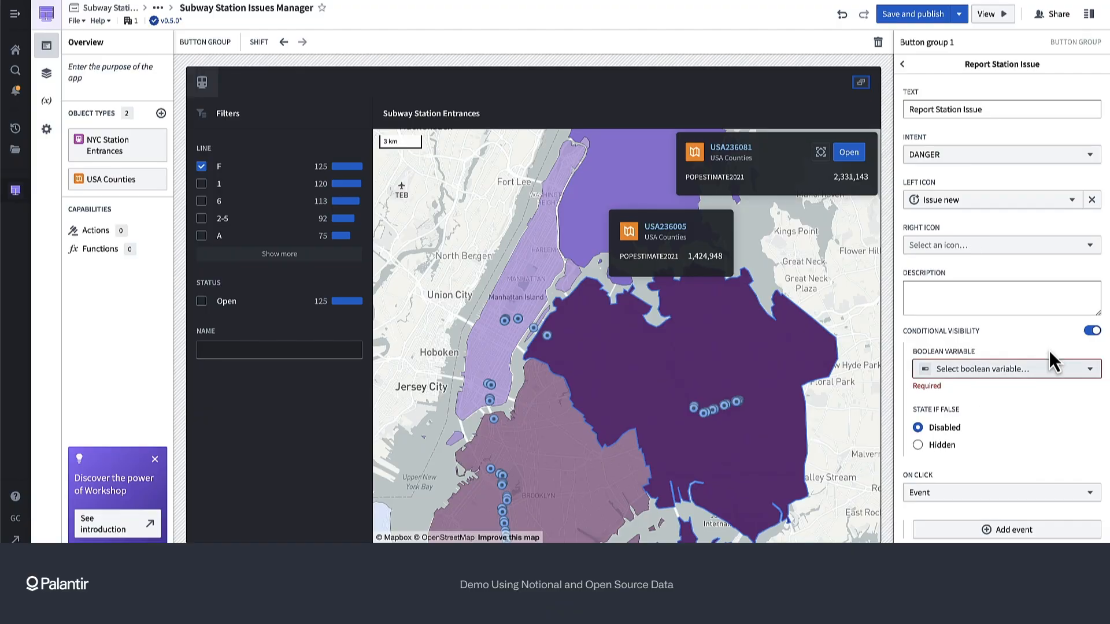
left_click(1092, 332)
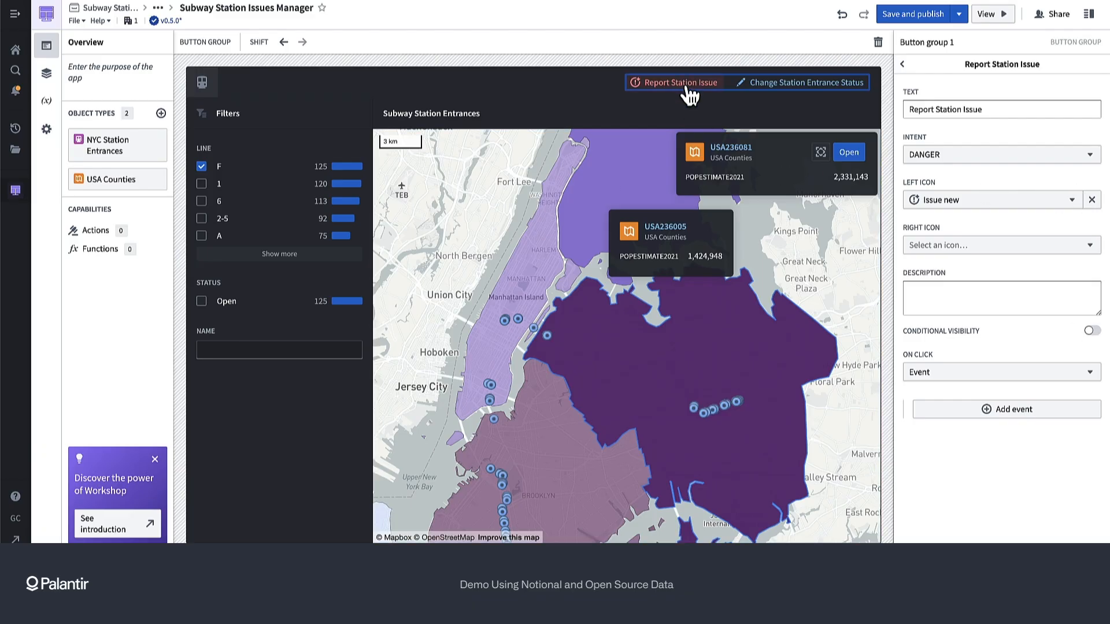
Step: Make the Report Station Issue button trigger an Action on click, and save and publish the module
left_click(976, 376)
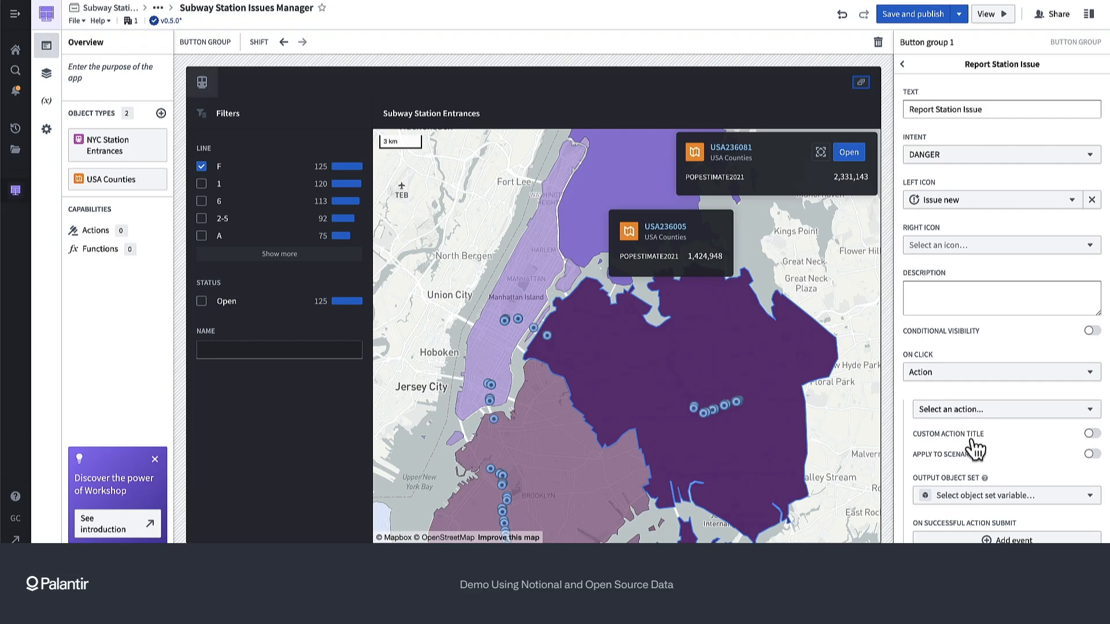
left_click(980, 411)
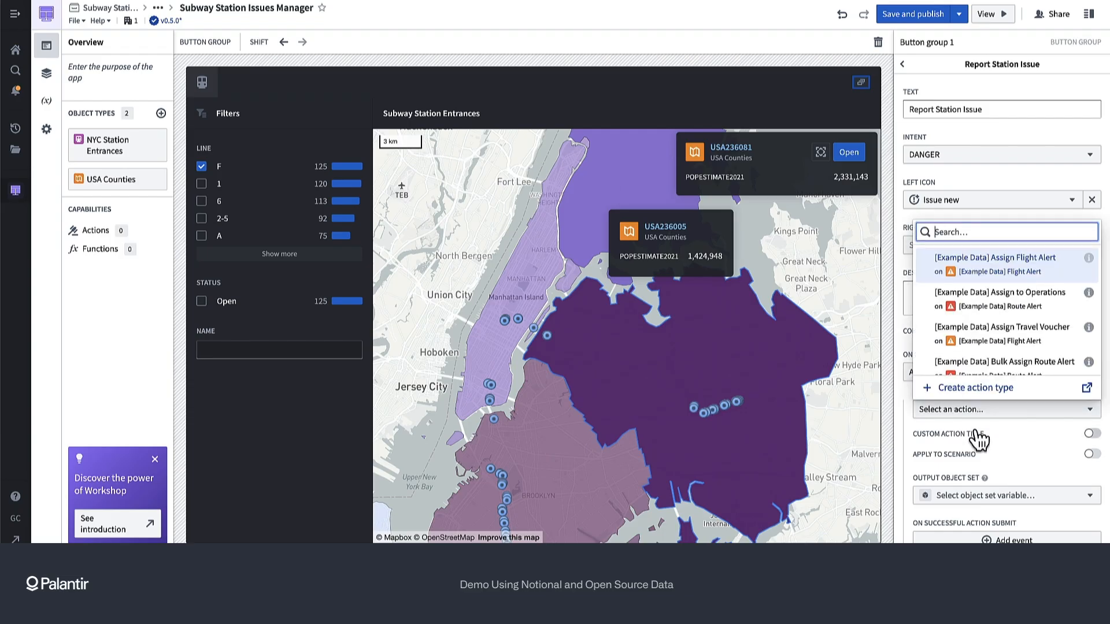
left_click(918, 22)
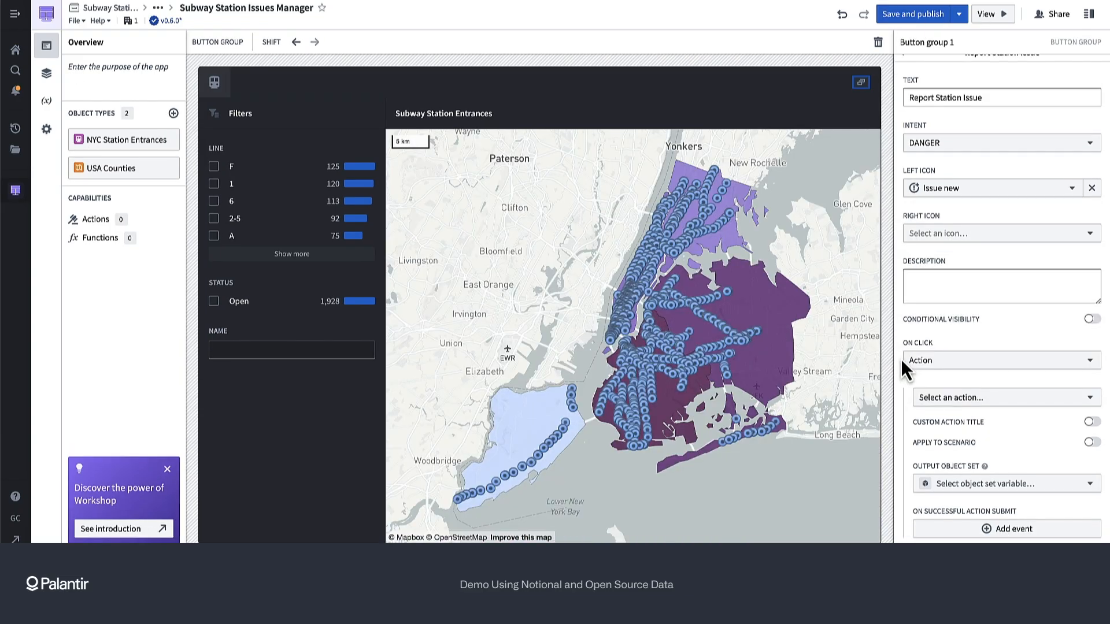
Step: Find the action for submitting a new subway station entrance issue and assign it to the Report Station Issue button
left_click(934, 397)
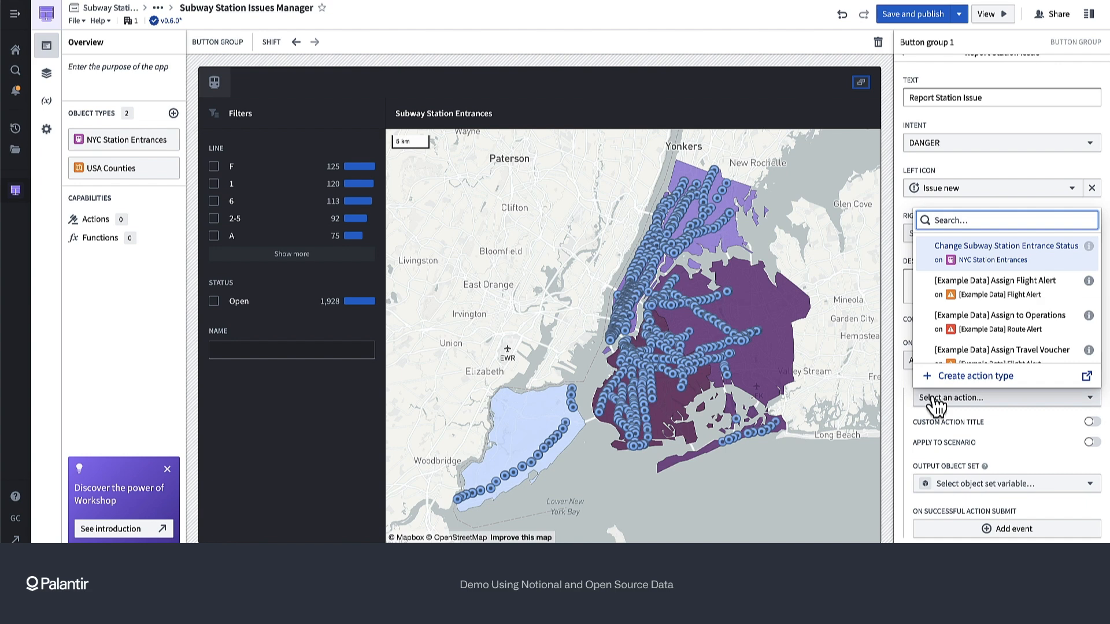
type("issues")
key("BackSpace")
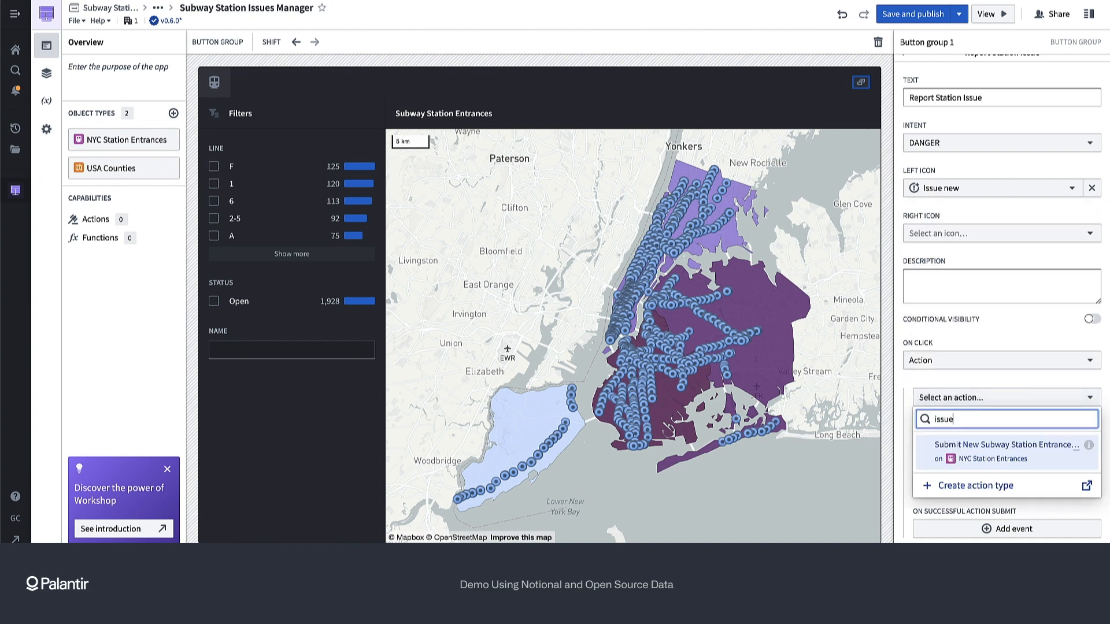
left_click(994, 445)
scroll(994, 437, "down", 2)
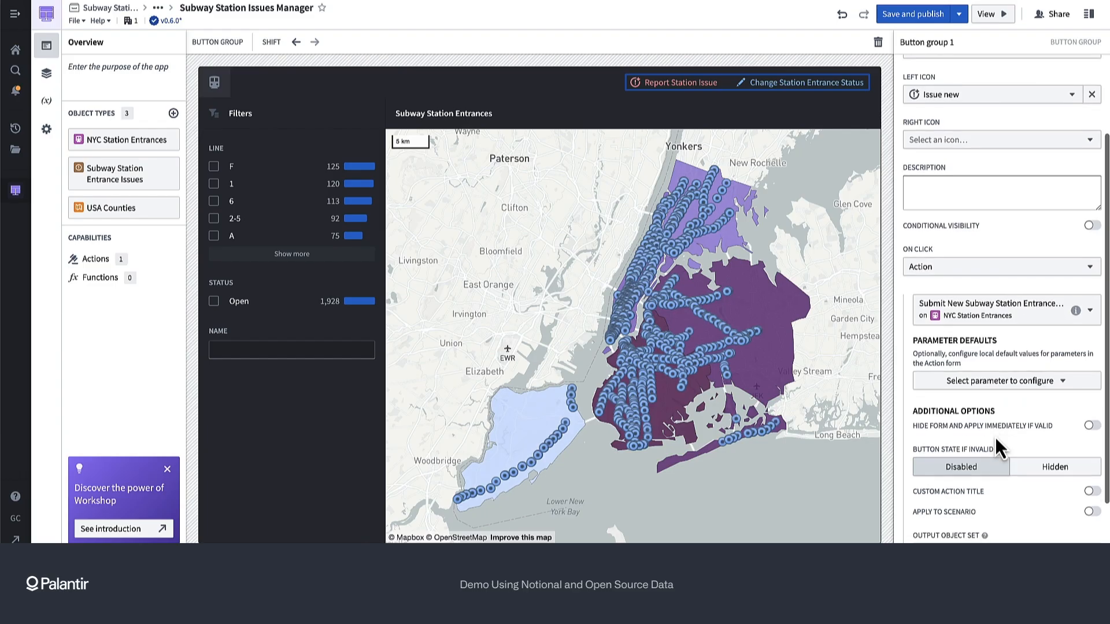
Step: Preview the Report Station Issue form, browse its station entrance choices, and dismiss it without submitting
left_click(659, 83)
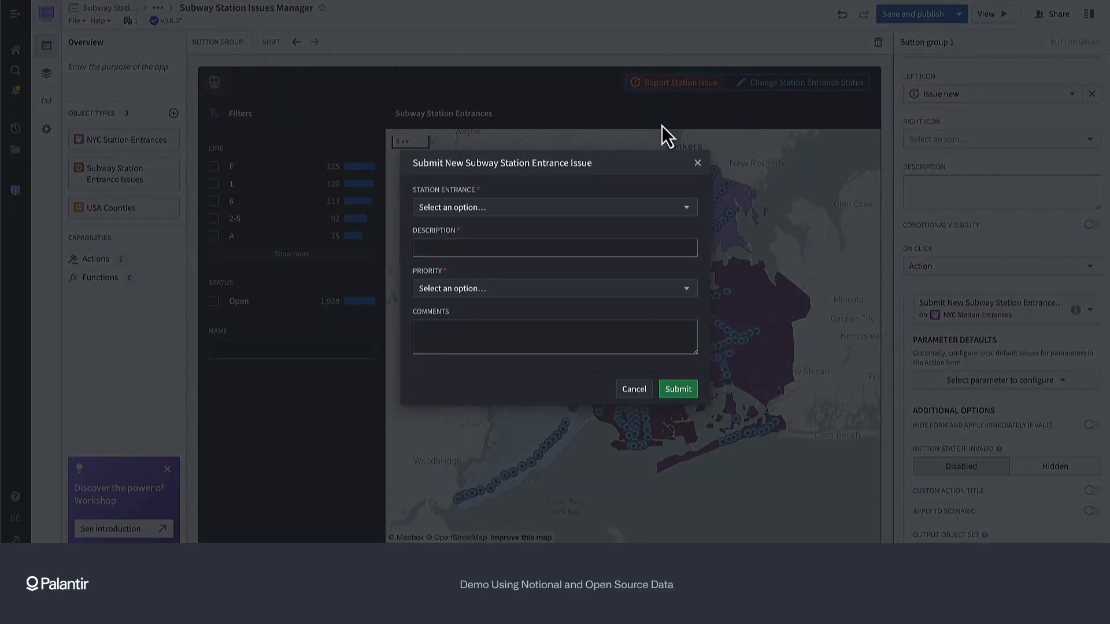
left_click(548, 209)
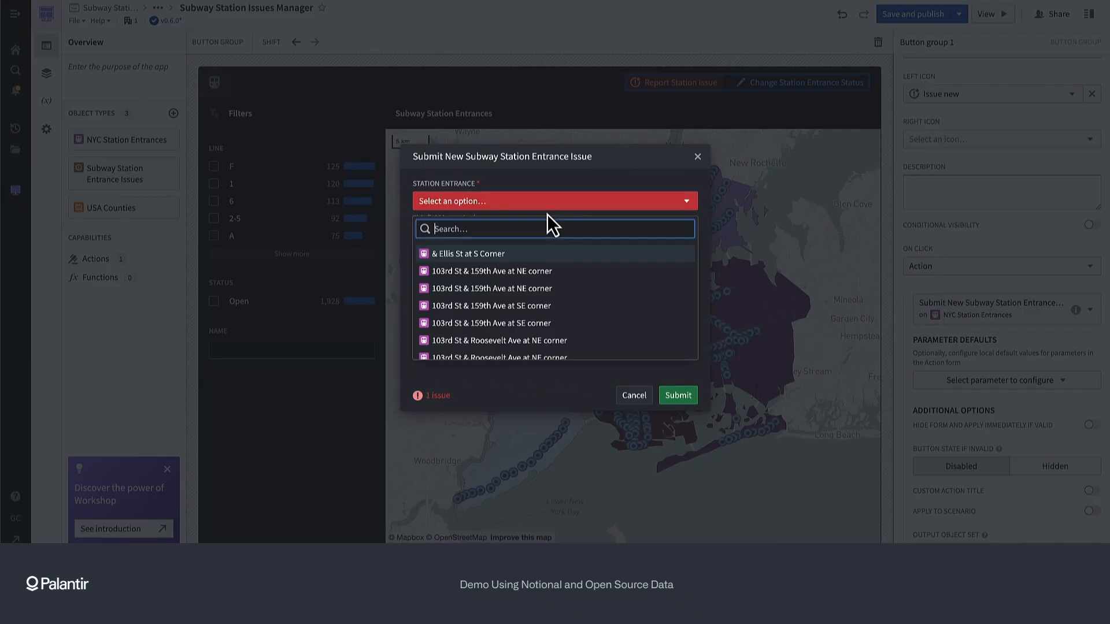
scroll(557, 285, "down", 10)
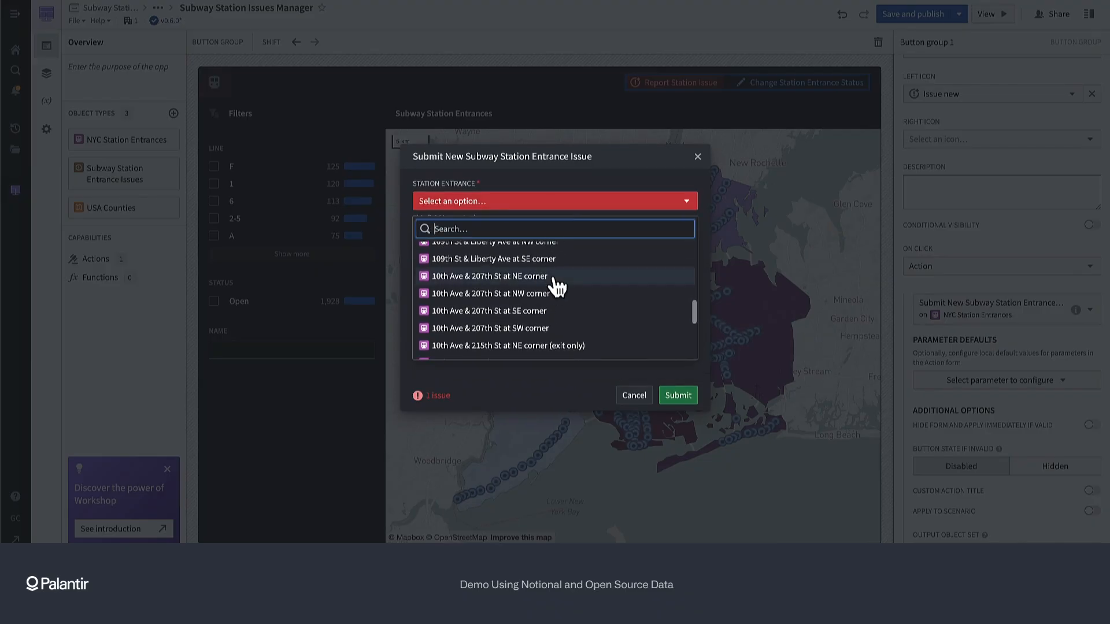
scroll(557, 285, "down", 5)
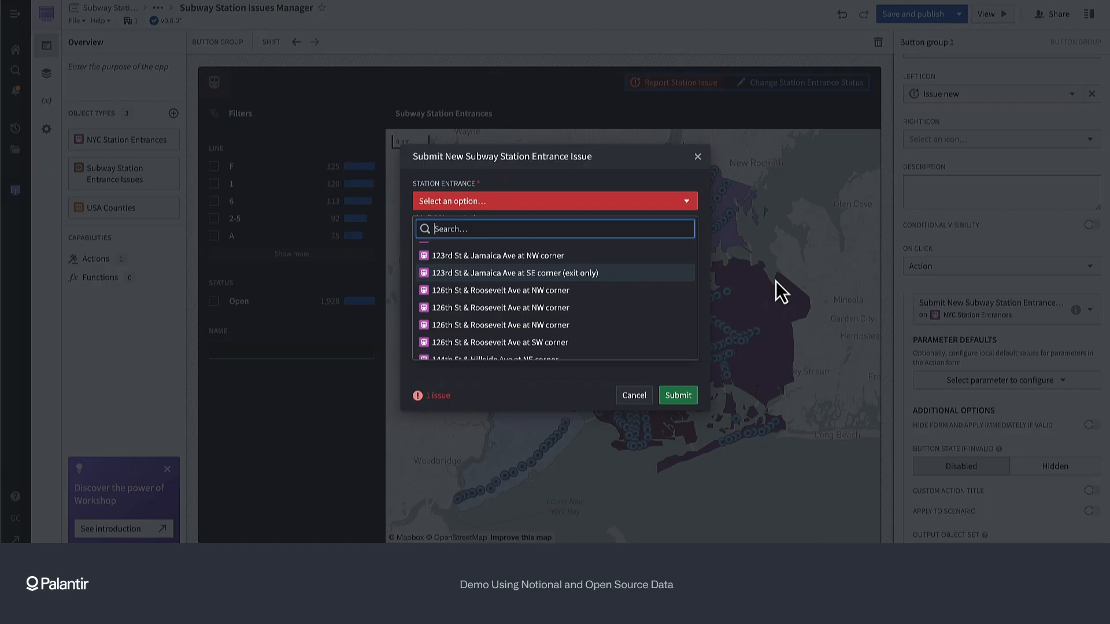
left_click(659, 201)
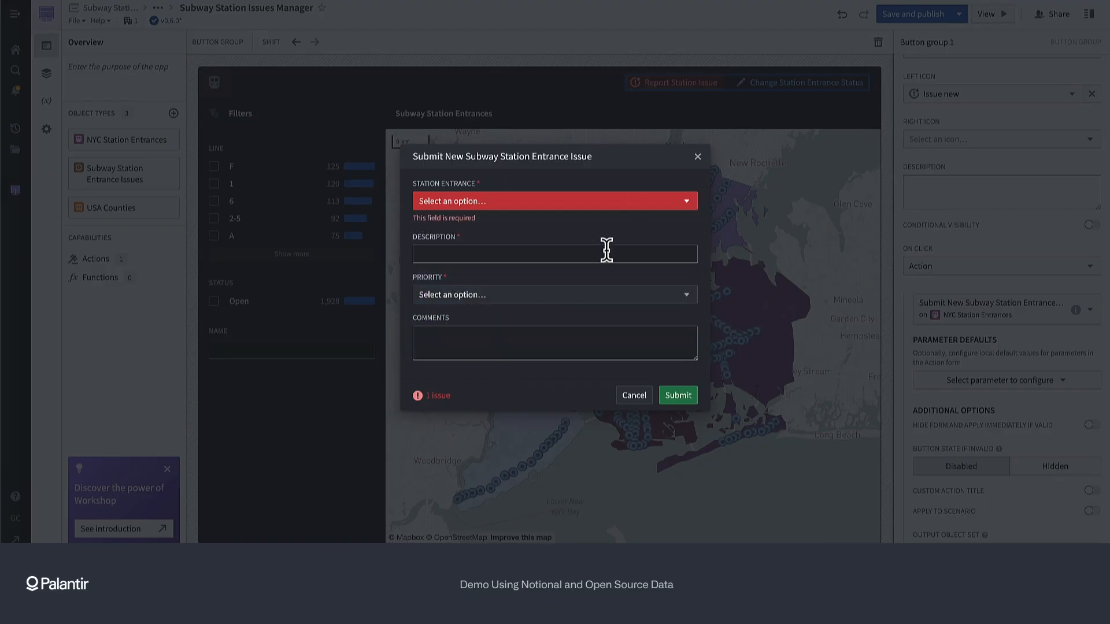
left_click(830, 434)
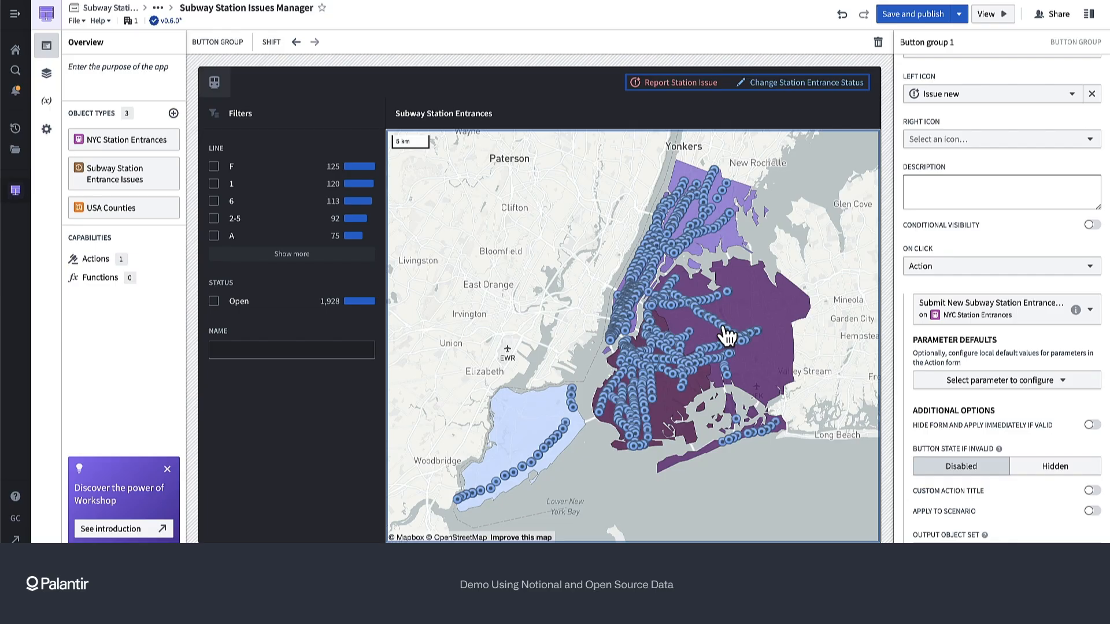
Step: Select a cluster of station entrances on the map to view the selected objects, and clear the selection
left_click(738, 368)
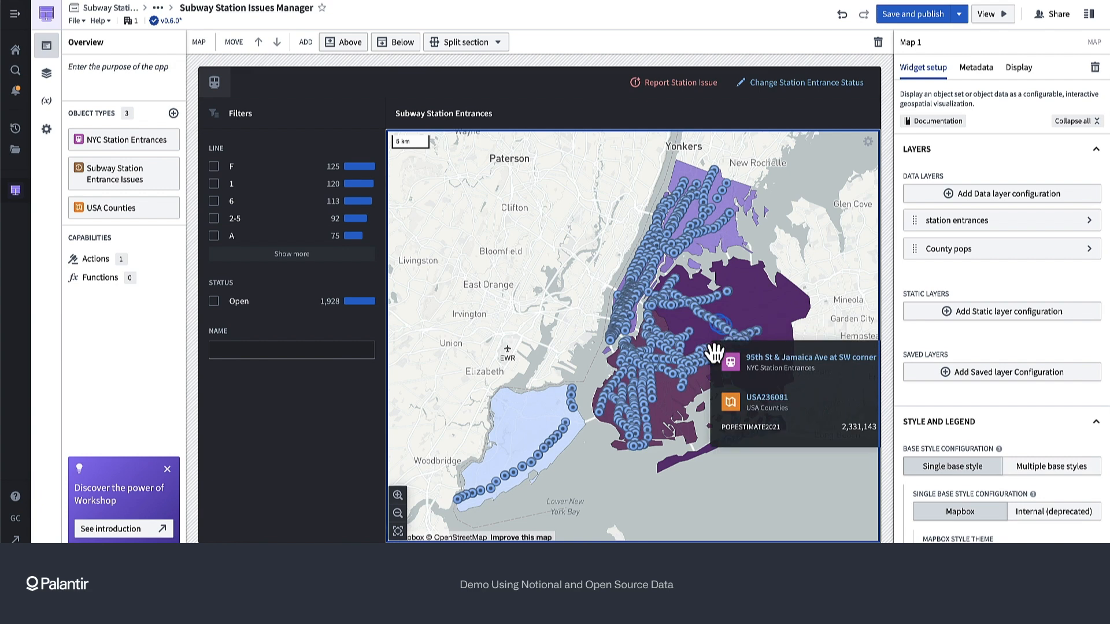
left_click(694, 342)
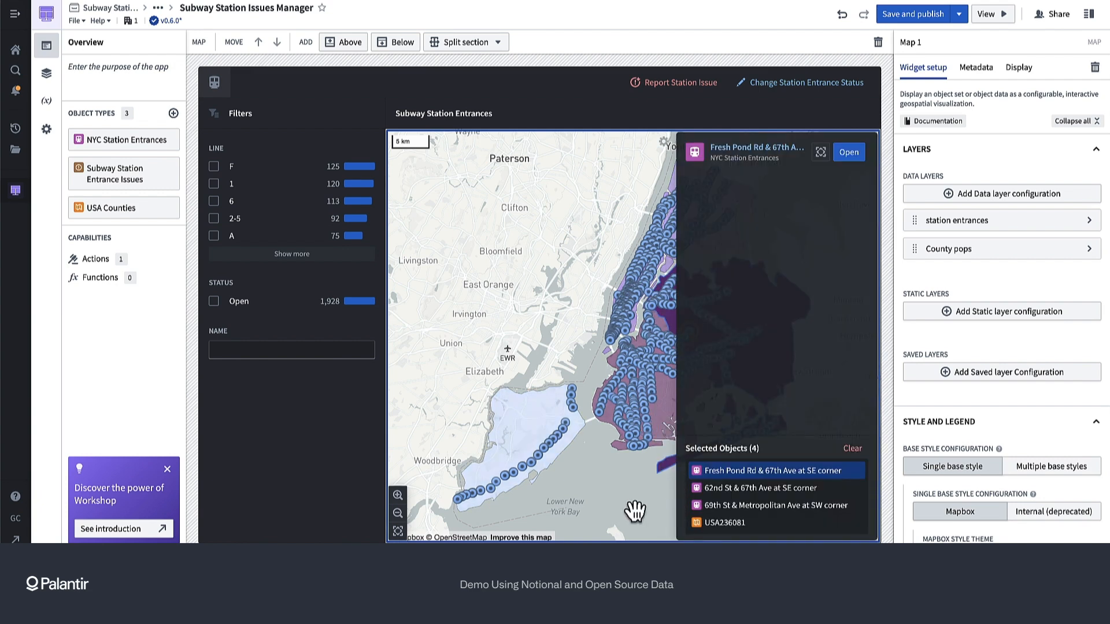
left_click(623, 513)
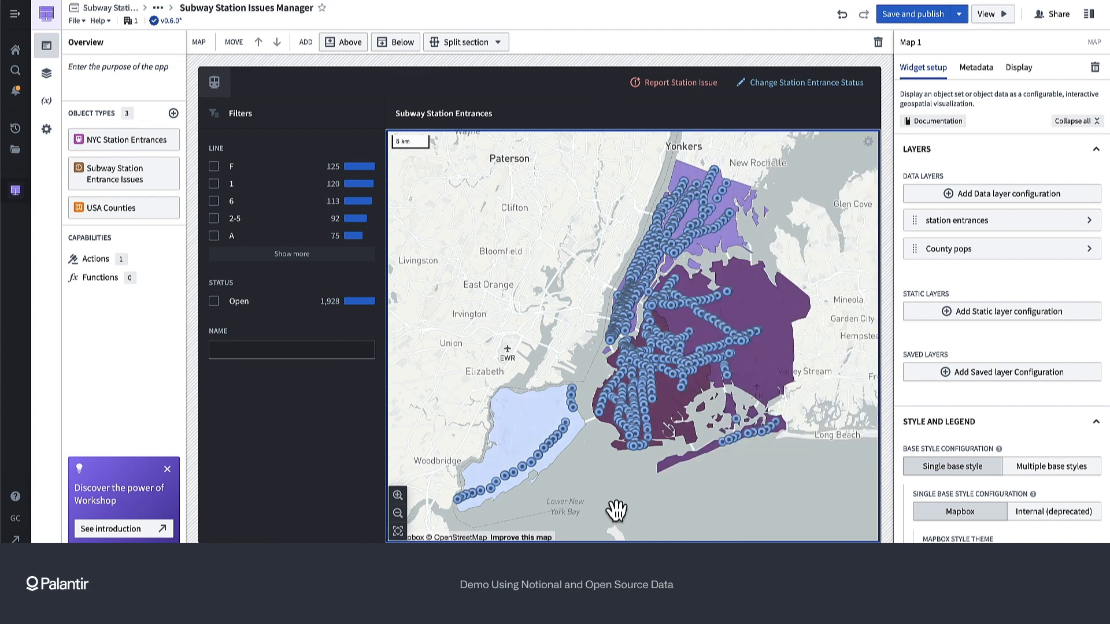
Step: Zoom the map in on northern Brooklyn and select the Jay St & York St at SW corner entrance
left_click(398, 496)
left_click(398, 495)
left_click(398, 495)
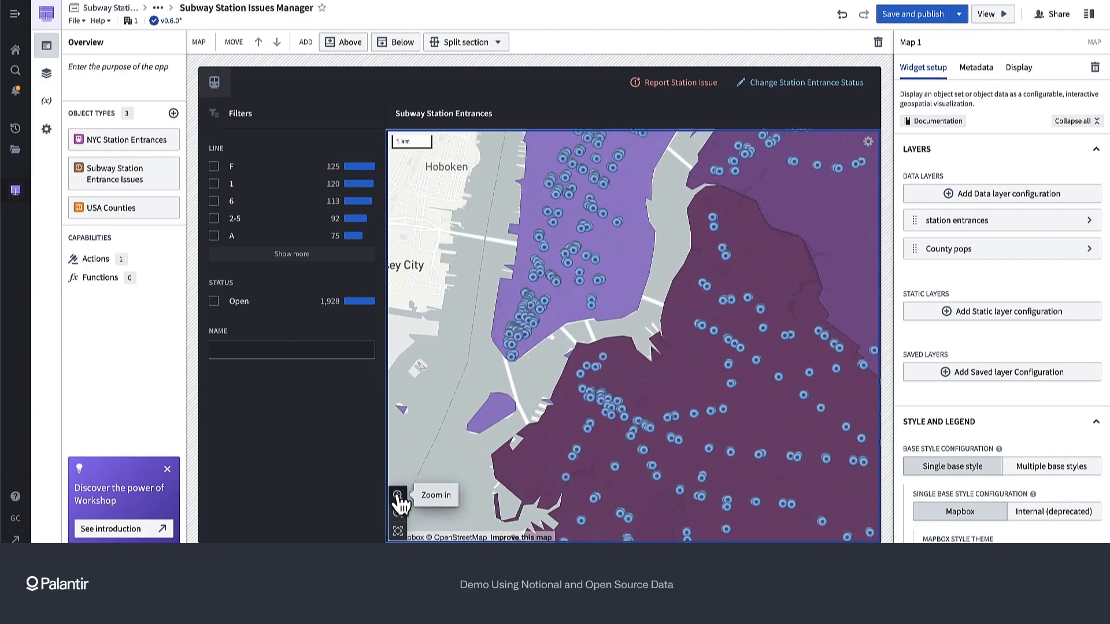
left_click(398, 496)
left_click_drag(587, 425, 656, 297)
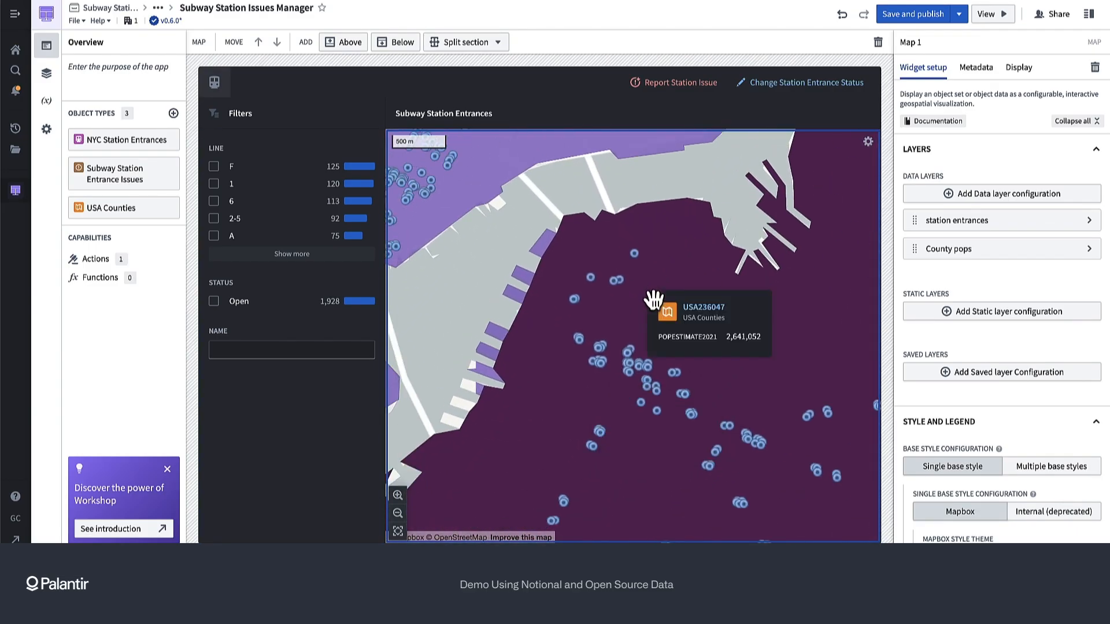
left_click(635, 254)
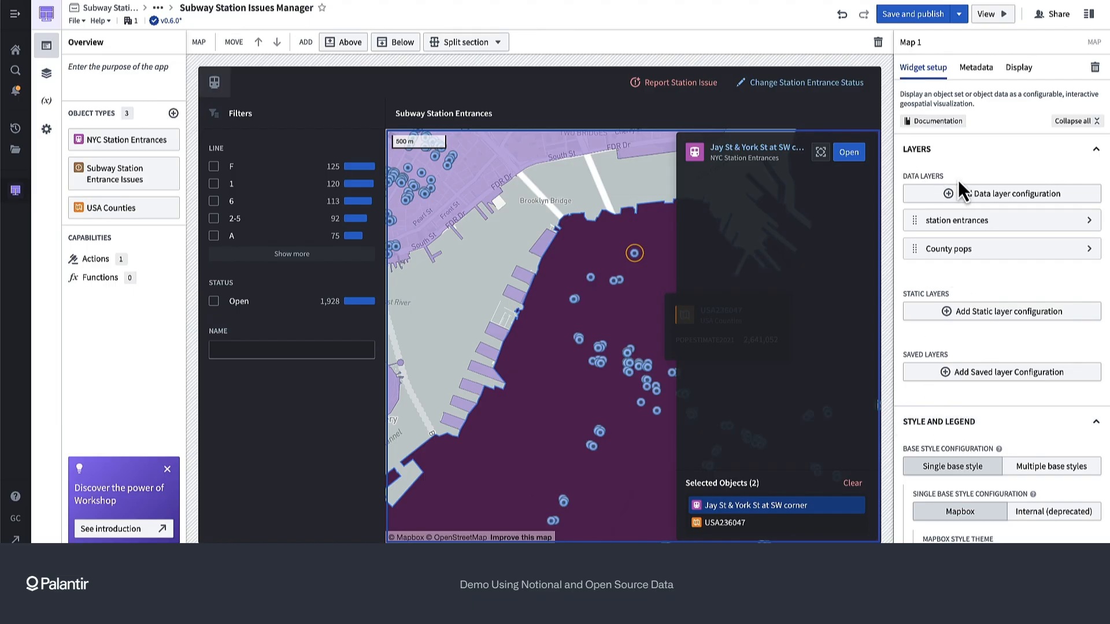
Step: Create a new object set filter variable as the selection filter of the map's station entrances layer
left_click(969, 224)
scroll(960, 328, "down", 10)
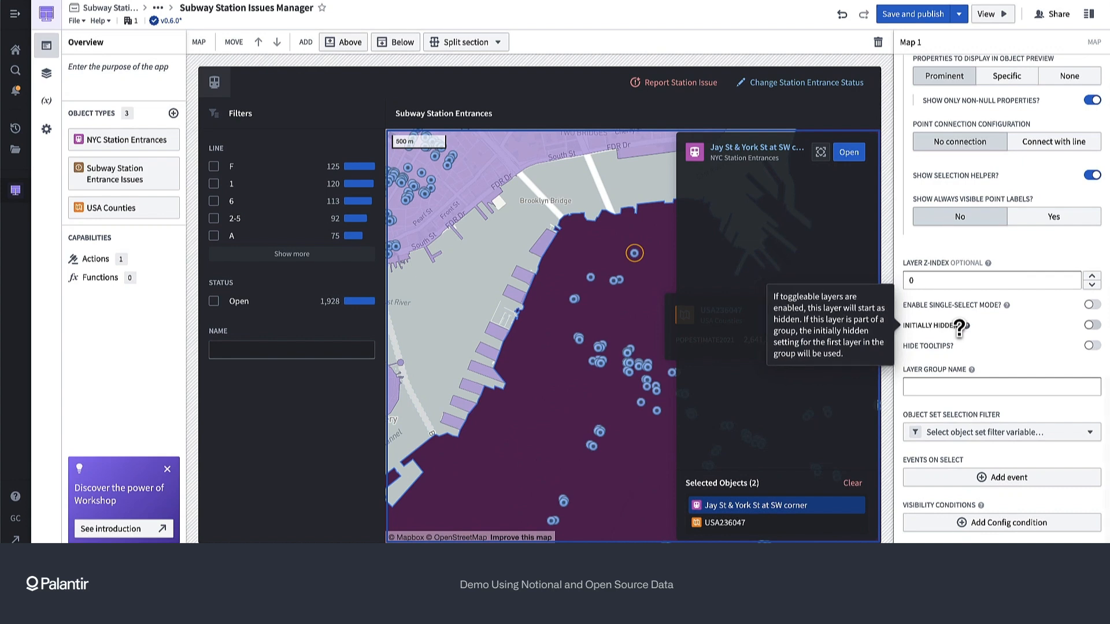
left_click(1009, 439)
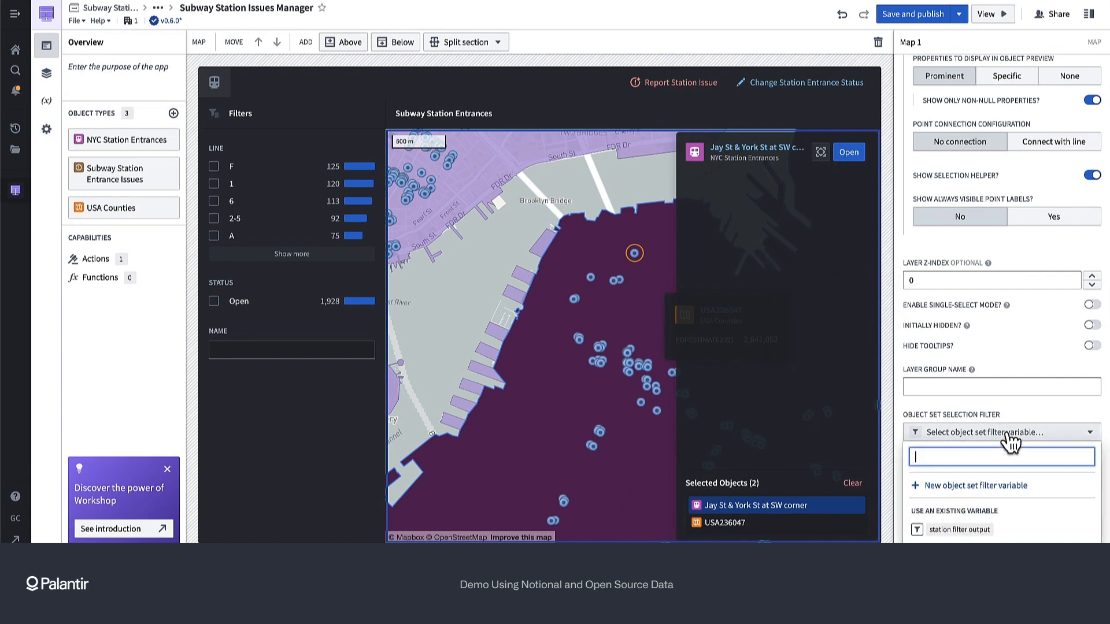
left_click(980, 486)
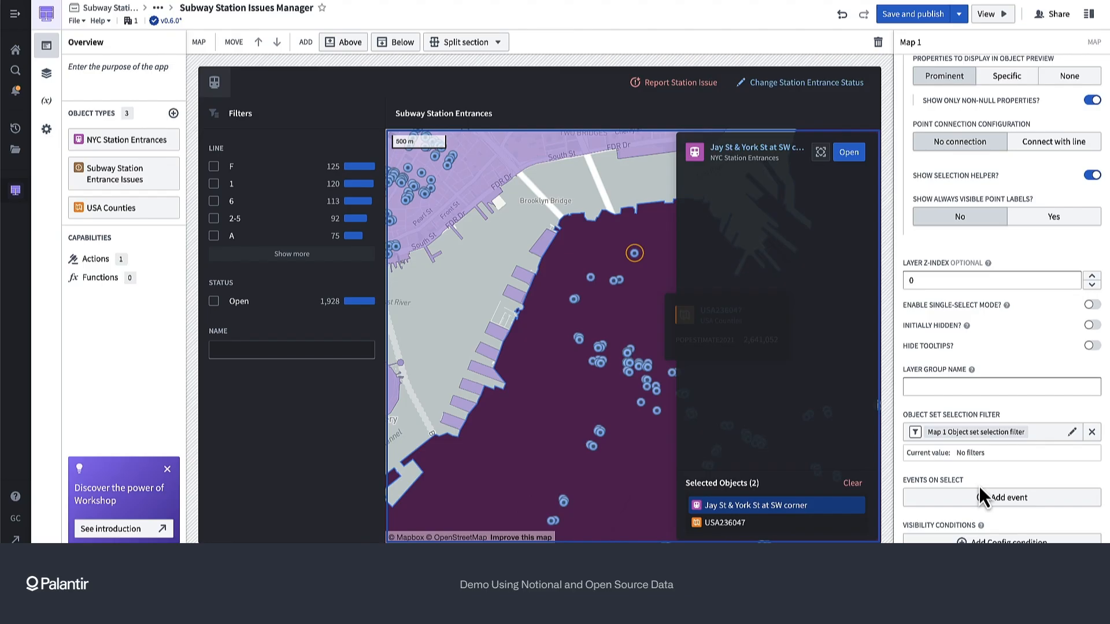
Step: Rename the map layer's selection filter variable to "filters from map selection"
left_click(965, 442)
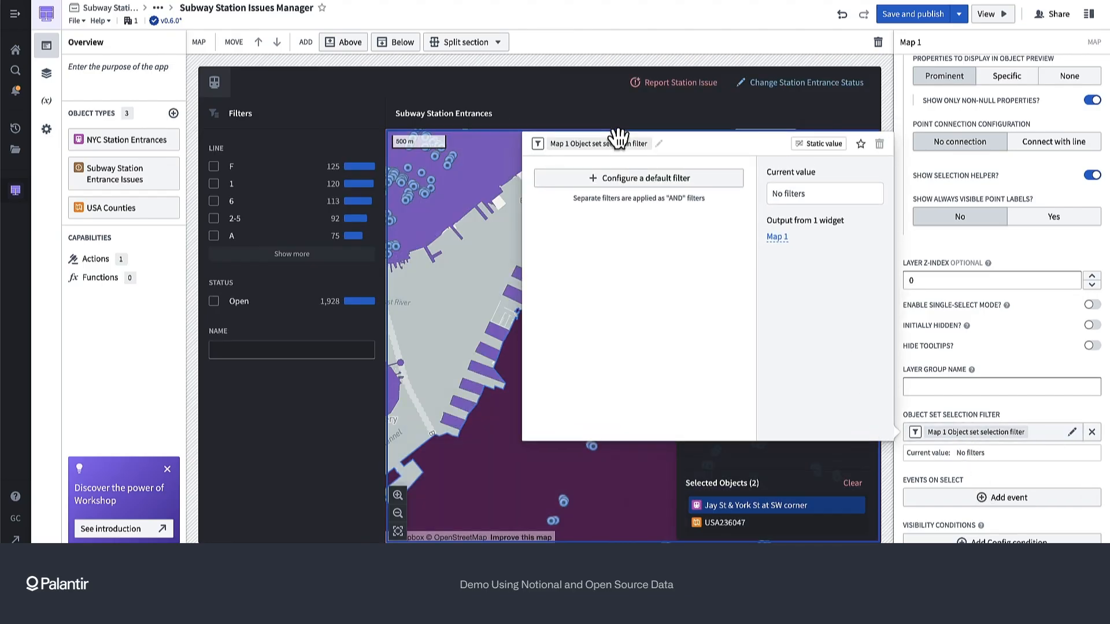
left_click(603, 145)
type("selec")
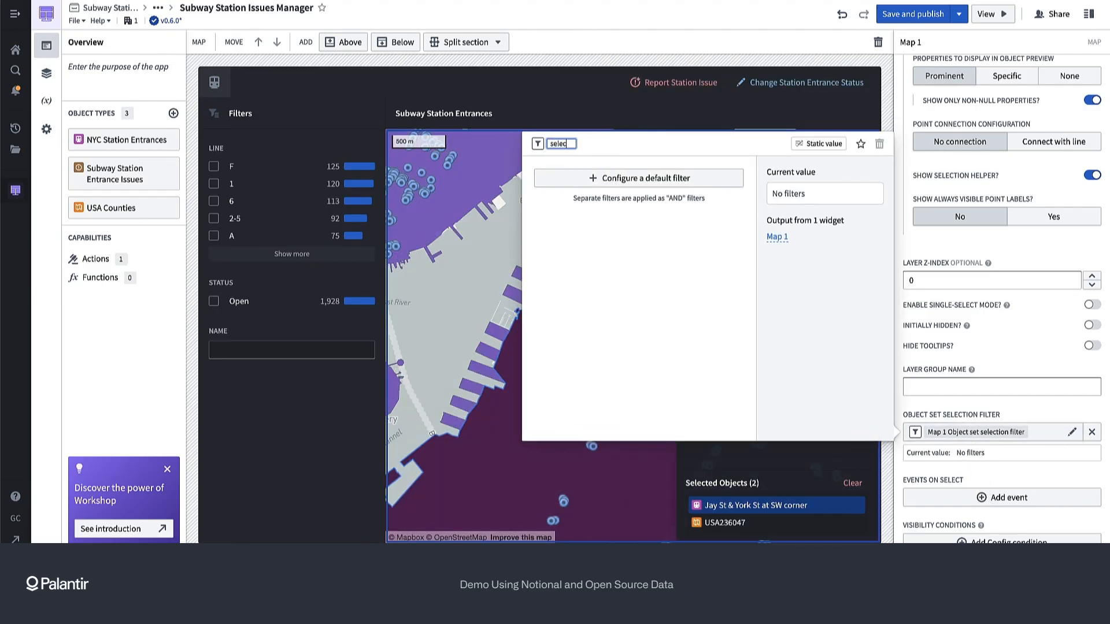
type("l")
key("BackSpace")
key("BackSpace")
key("BackSpace")
type("filters from map selection")
key("Return")
left_click(1035, 386)
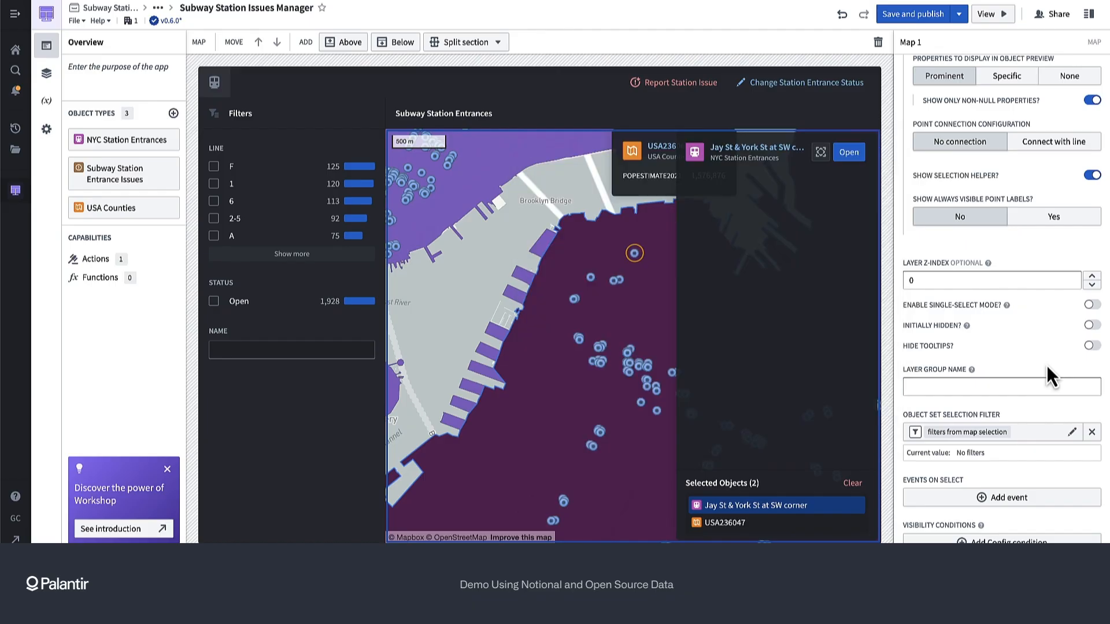
Step: Select and deselect the Cadman Plaza West & Cranberry St entrance on the map, and examine the selection filter's current value
left_click(595, 283)
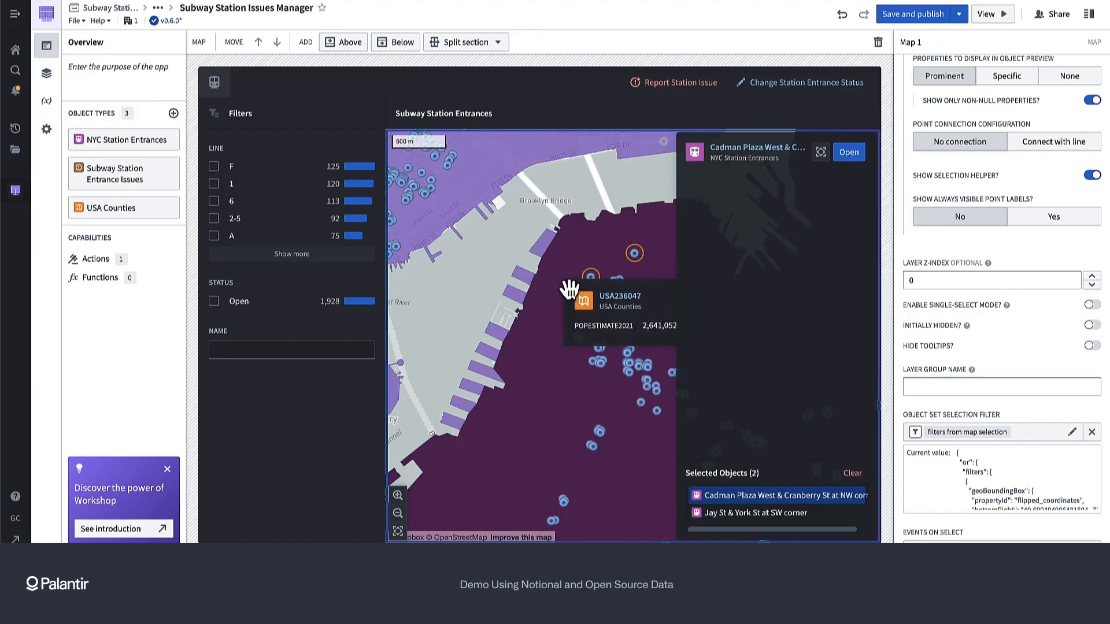
left_click(600, 289)
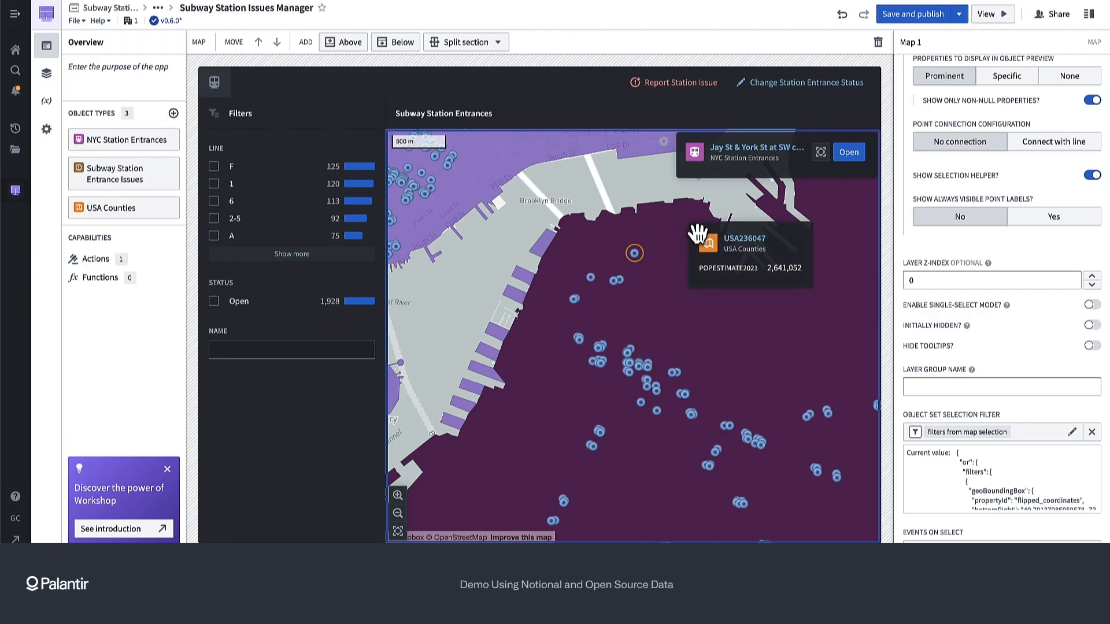
scroll(983, 393, "down", 1)
scroll(1005, 418, "down", 5)
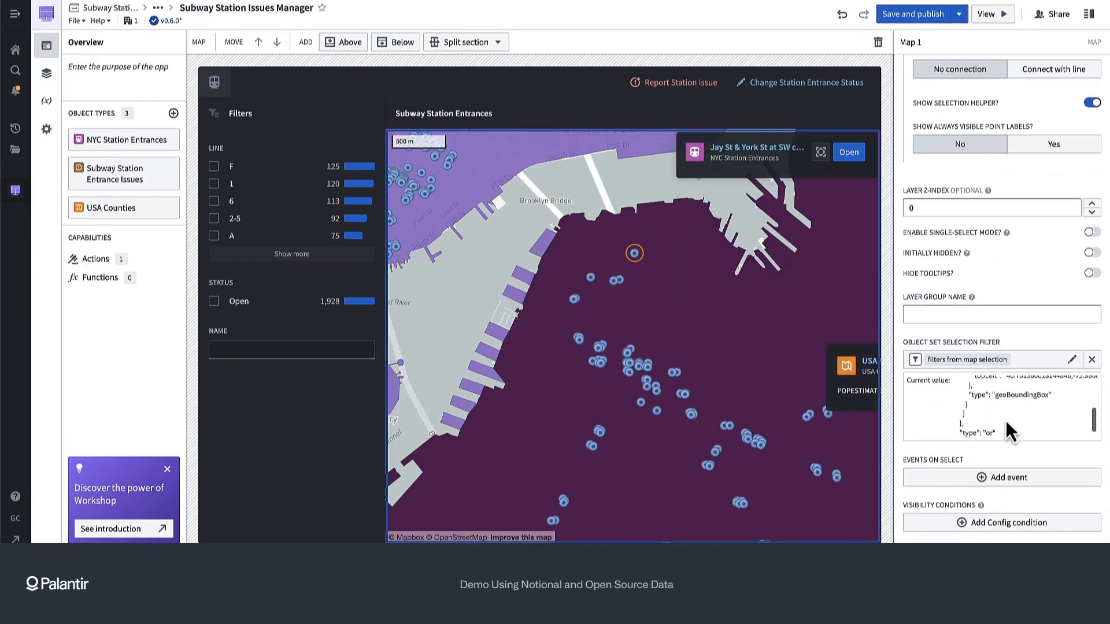
scroll(1005, 421, "up", 5)
scroll(1005, 417, "down", 4)
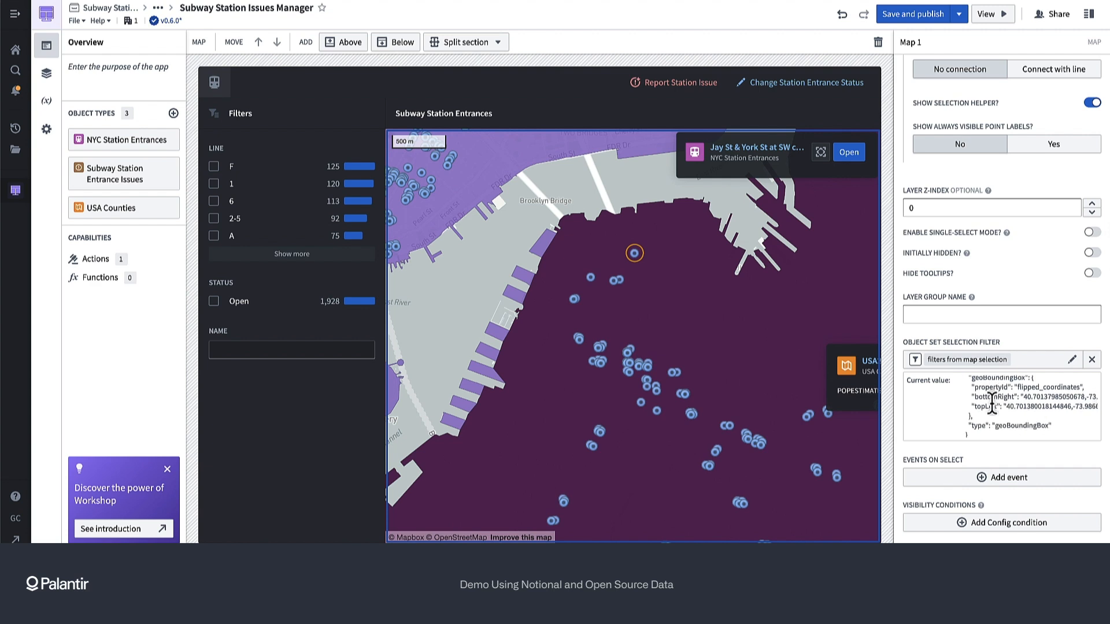
left_click_drag(775, 321, 743, 325)
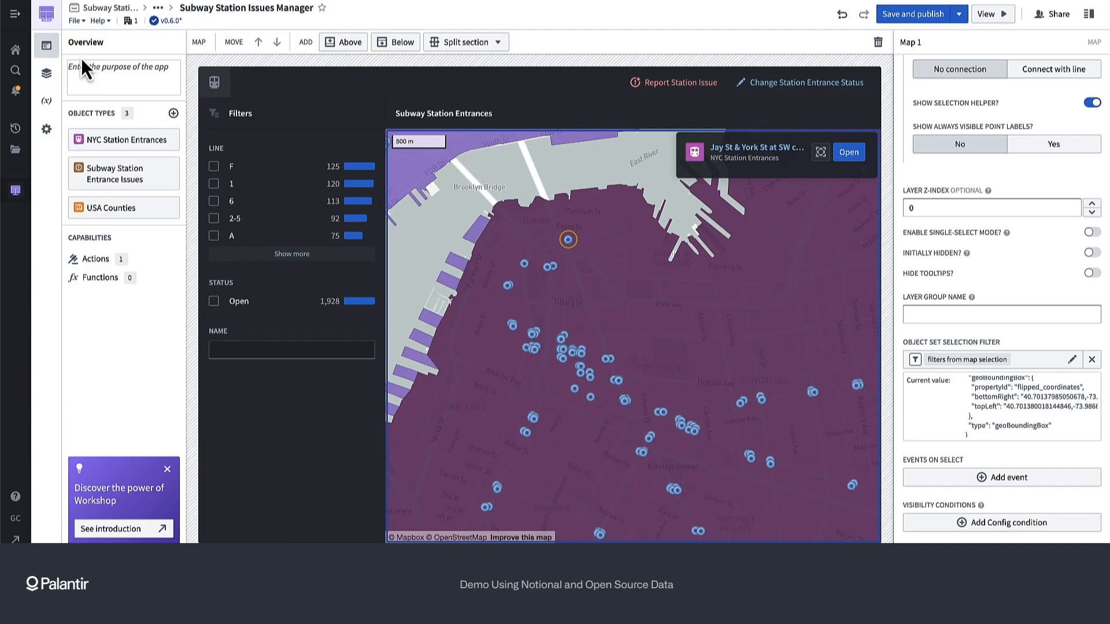
Step: Create an object set variable based on an object set definition and name it "selected station from map"
left_click(46, 102)
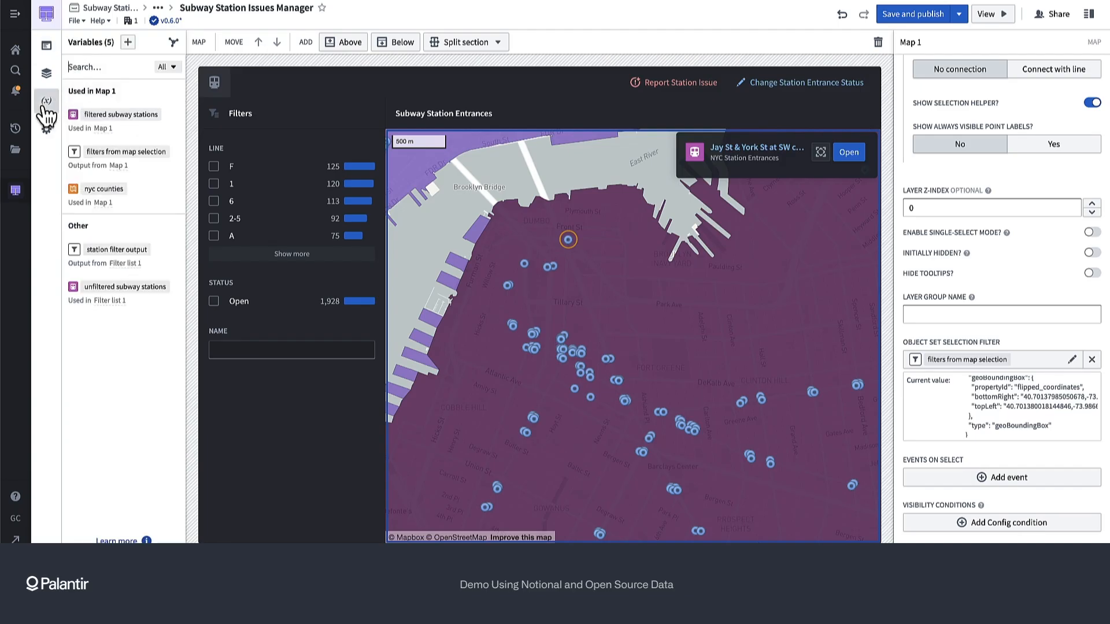
left_click(128, 41)
mouse_move(203, 175)
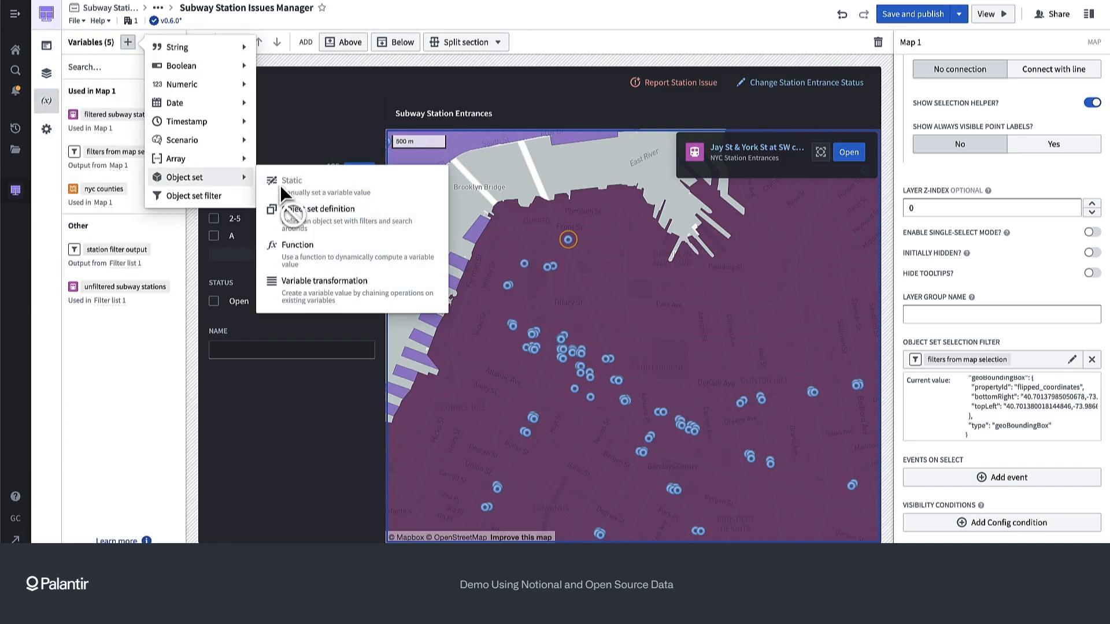
left_click(319, 210)
left_click(224, 74)
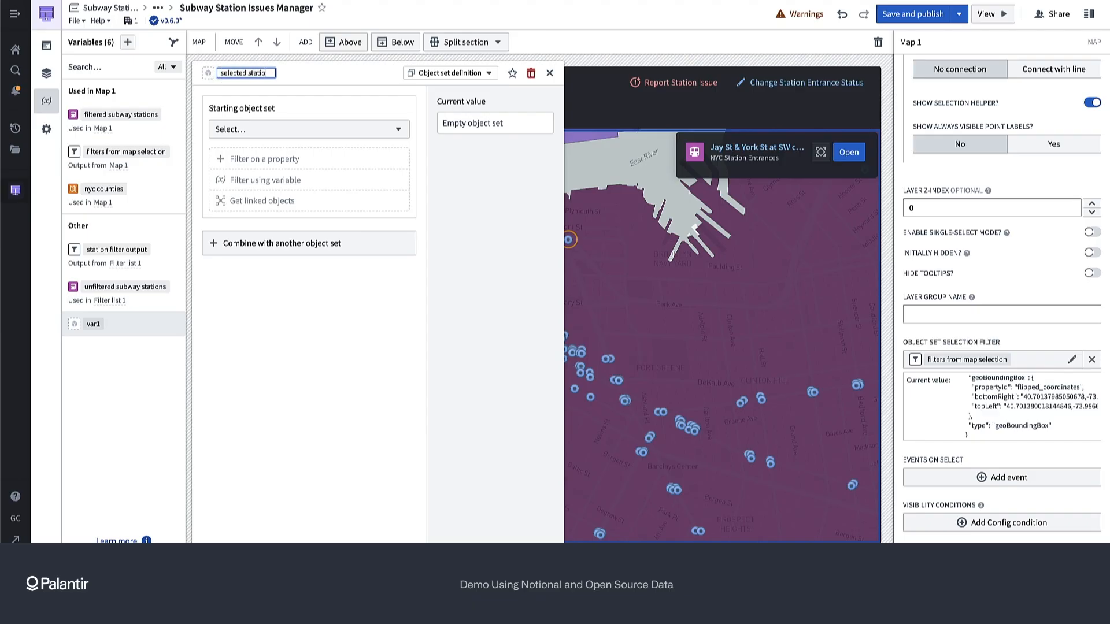
type("selected station from map")
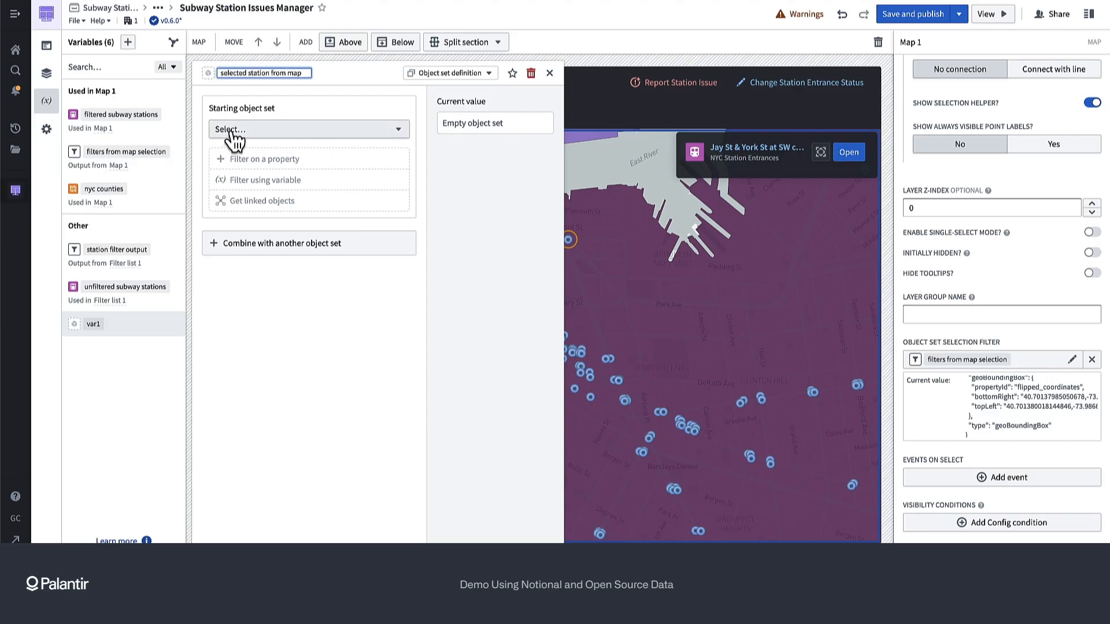
Step: Define the new variable from filtered subway stations, filtered by the "filters from map selection" variable, and close its definition
left_click(233, 130)
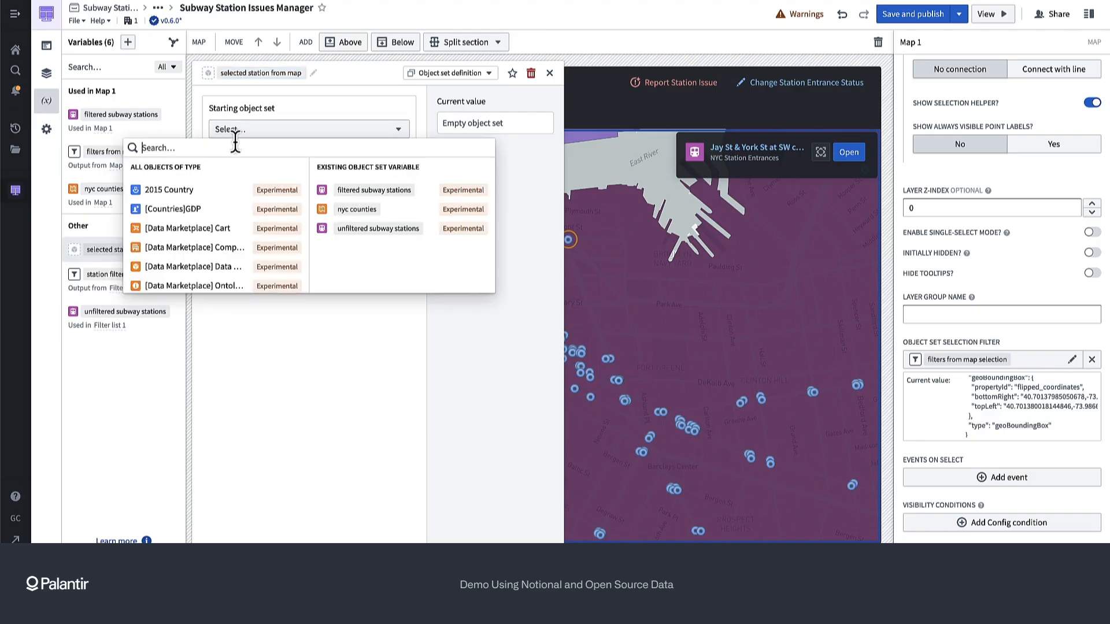
left_click(361, 196)
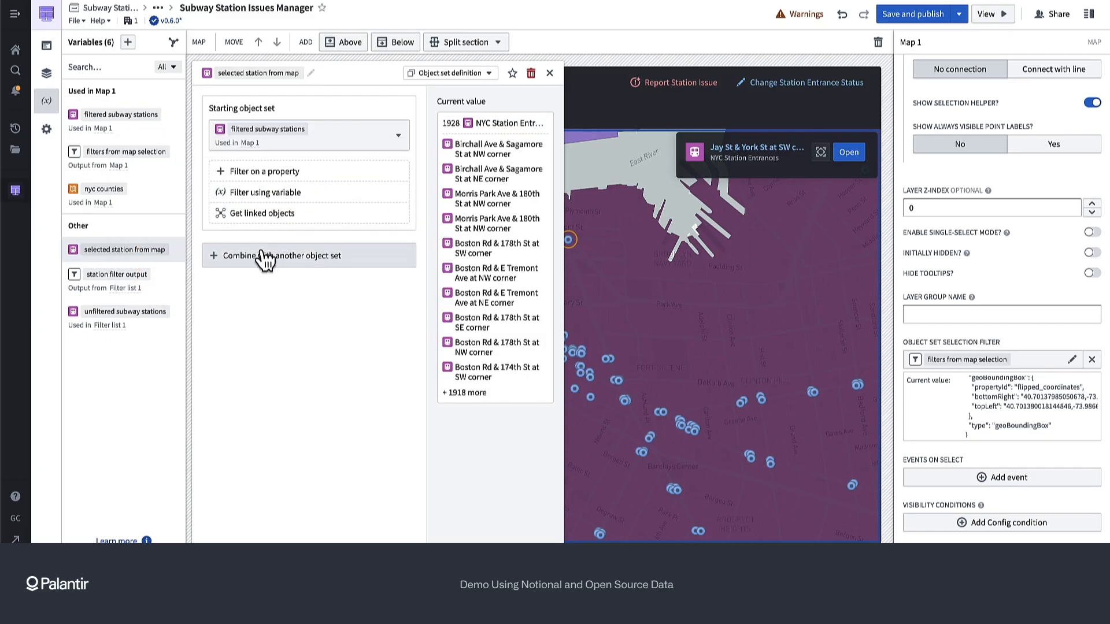
left_click(278, 193)
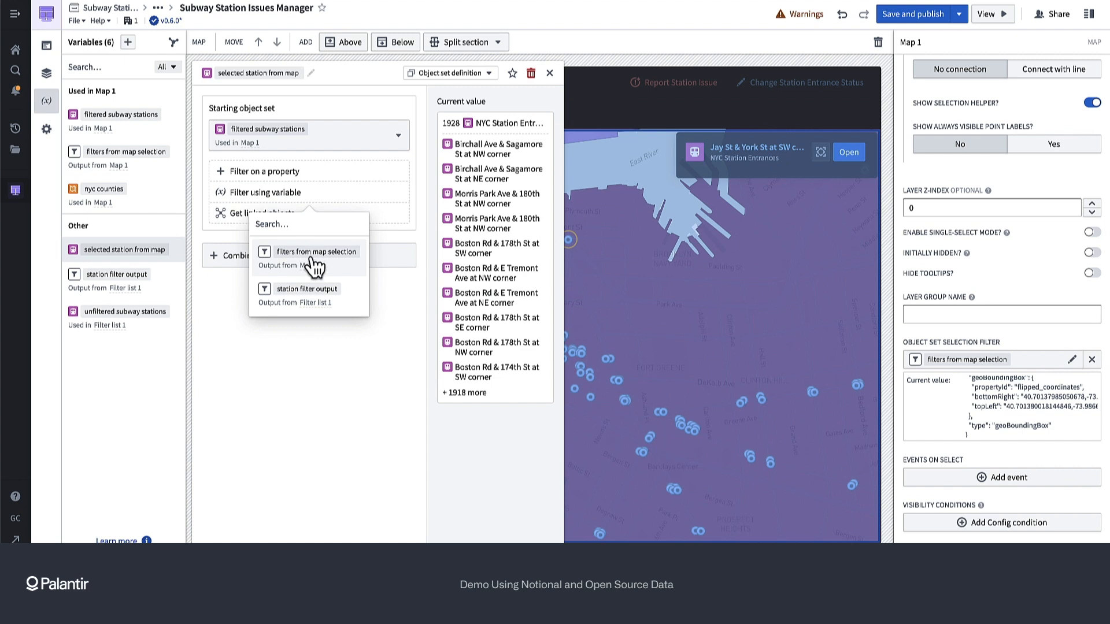
left_click(317, 268)
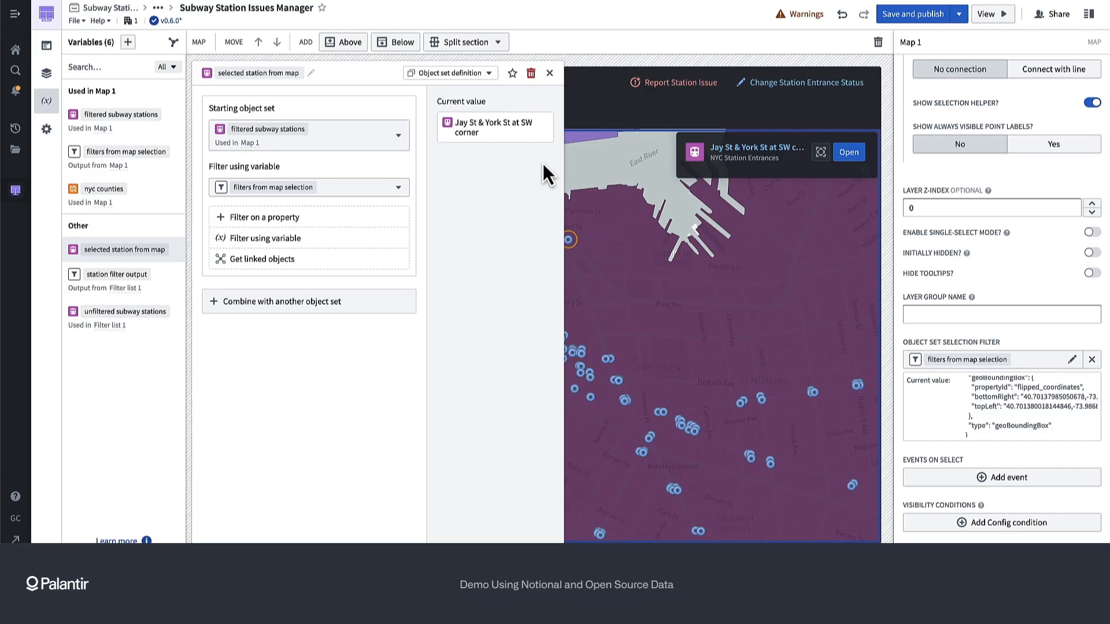
left_click(695, 316)
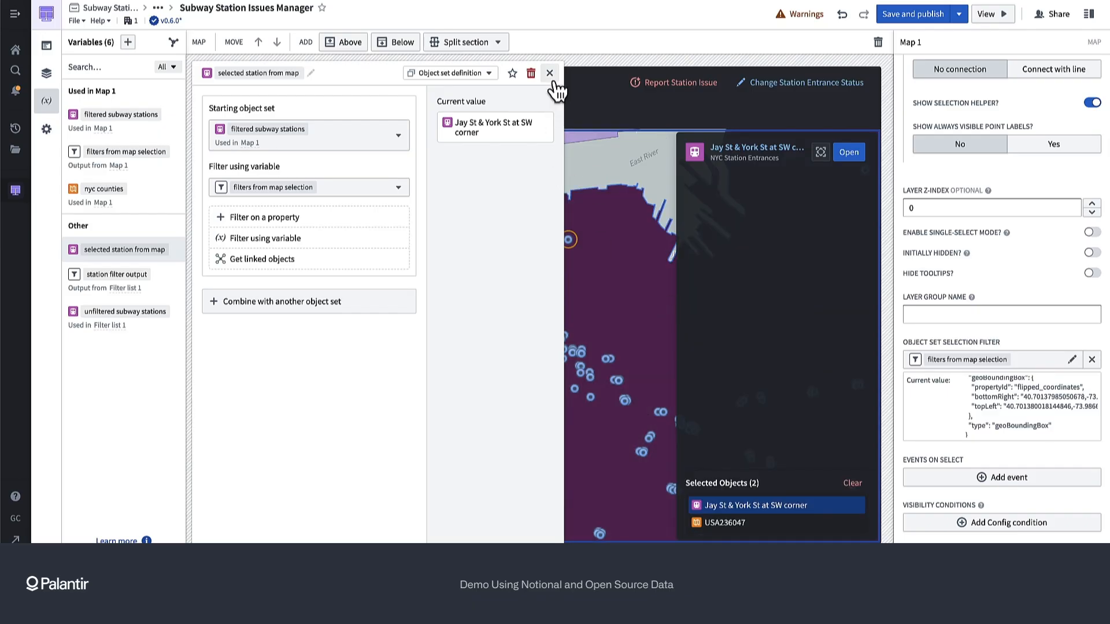
left_click(550, 74)
Step: Set the Report Station Issue button's Station Entrance parameter to default to the "selected station from map" variable
left_click(680, 84)
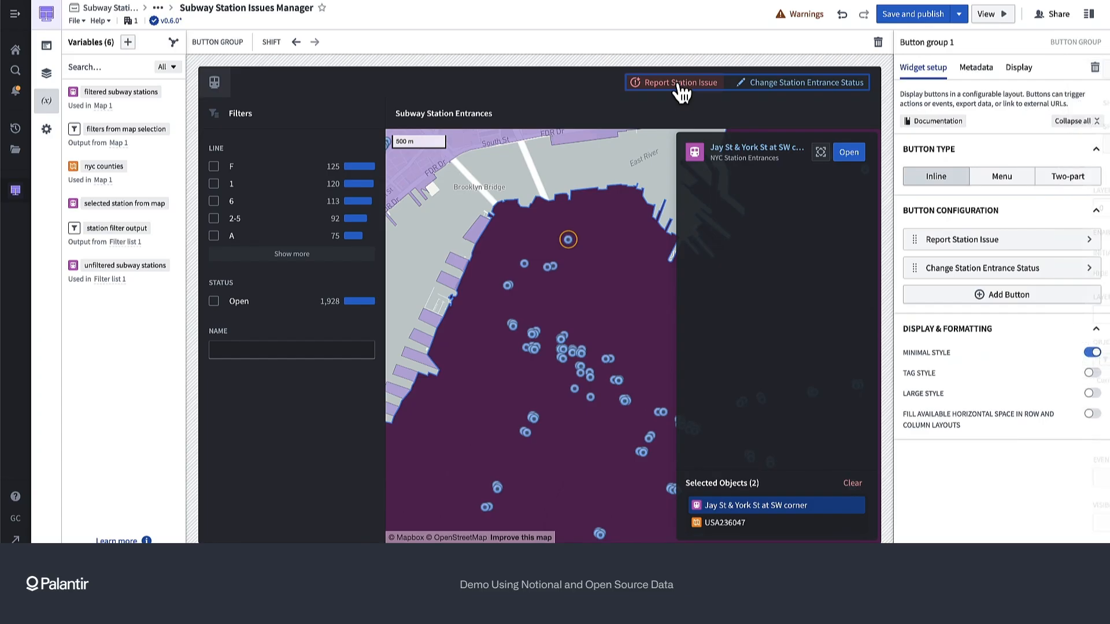
left_click(677, 86)
left_click(680, 92)
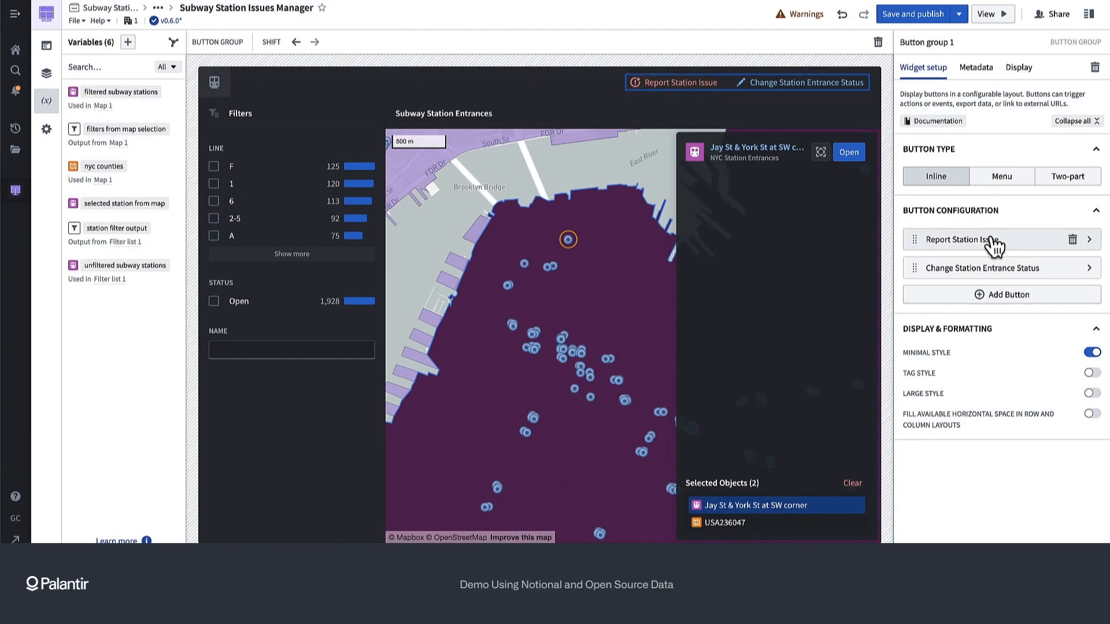
left_click(919, 246)
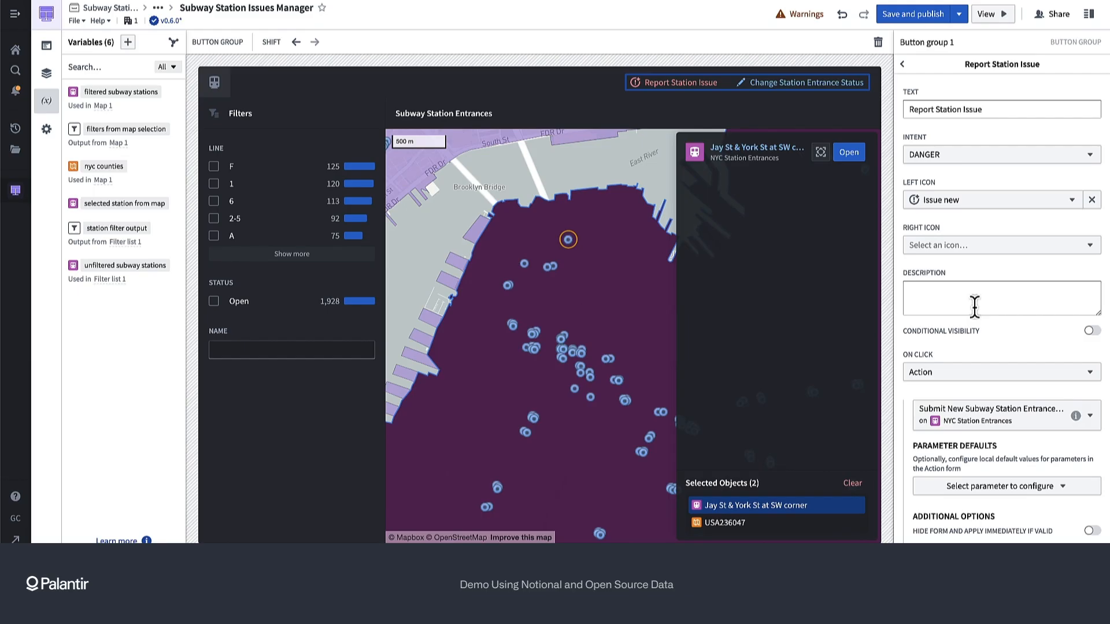
scroll(975, 306, "down", 3)
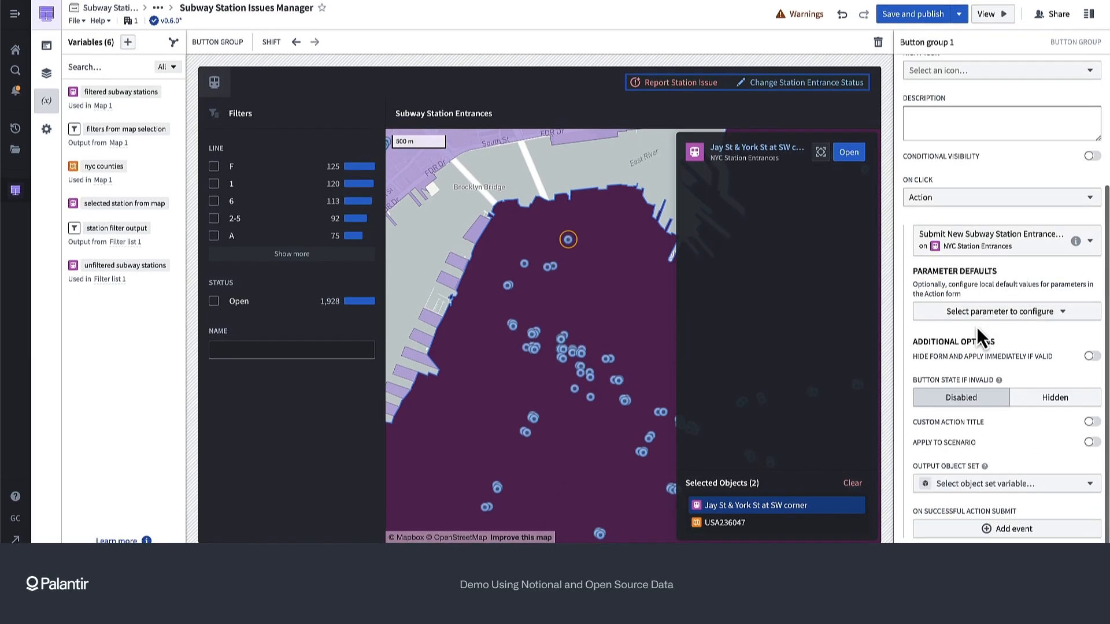
left_click(995, 316)
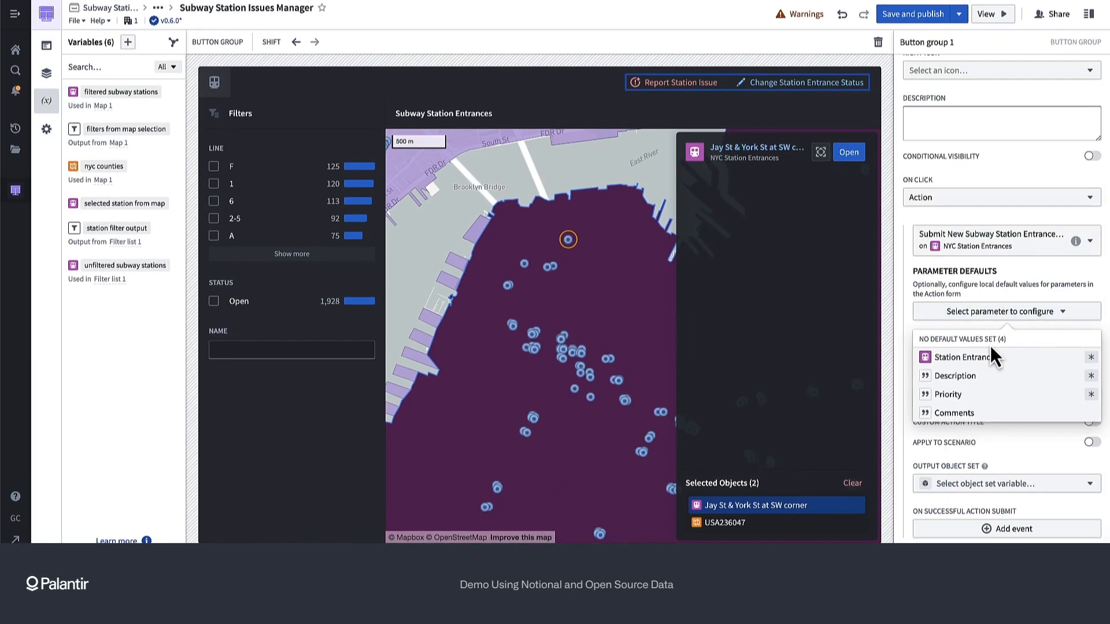
left_click(988, 354)
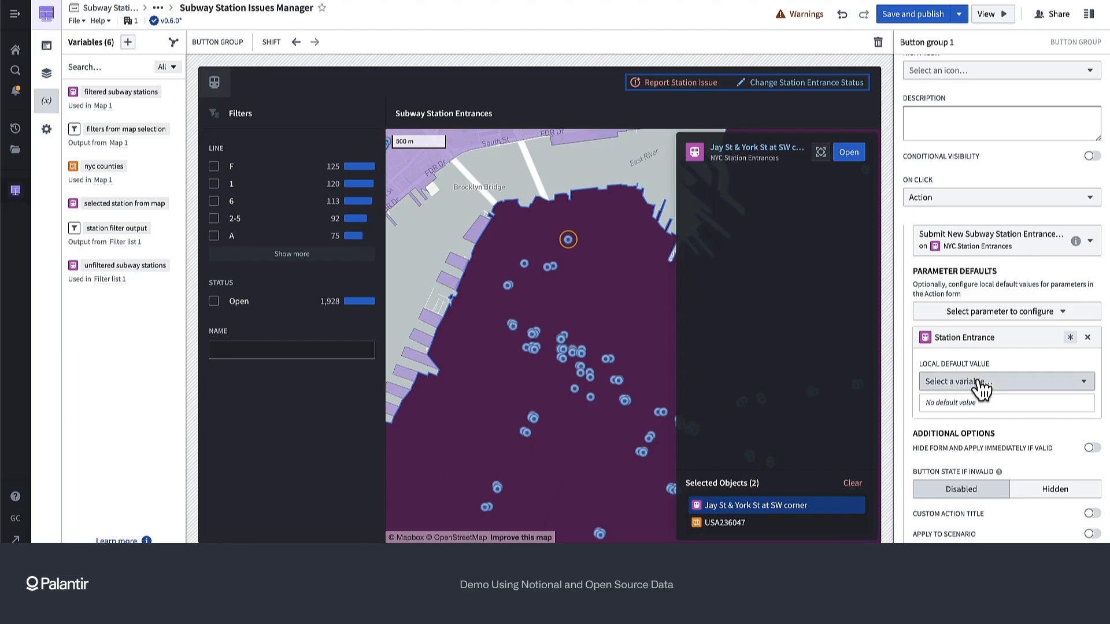
left_click(982, 383)
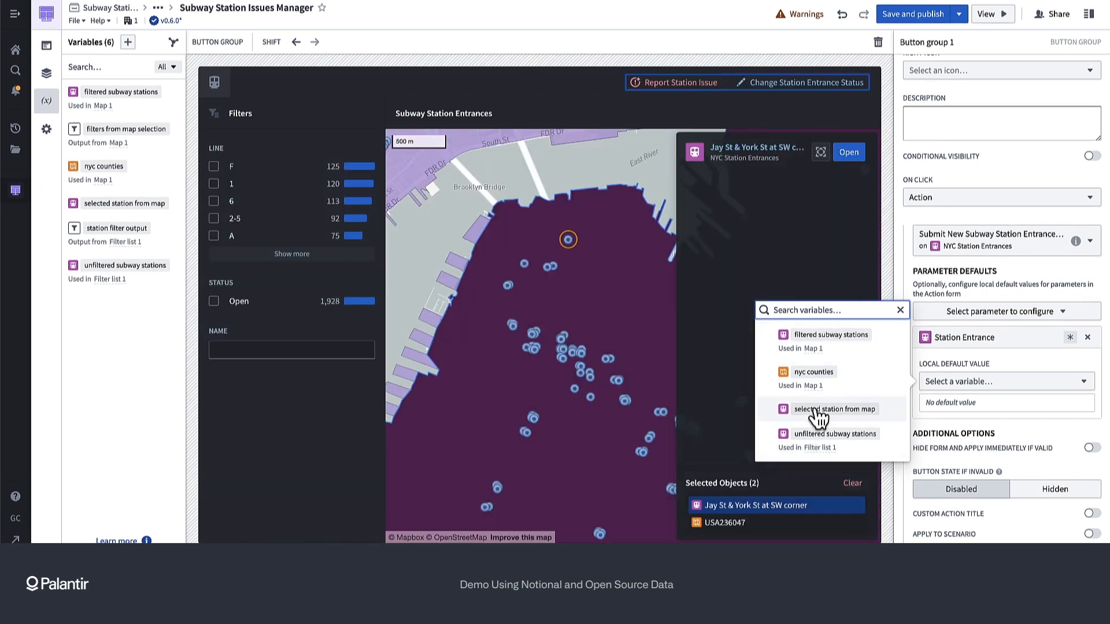
left_click(817, 411)
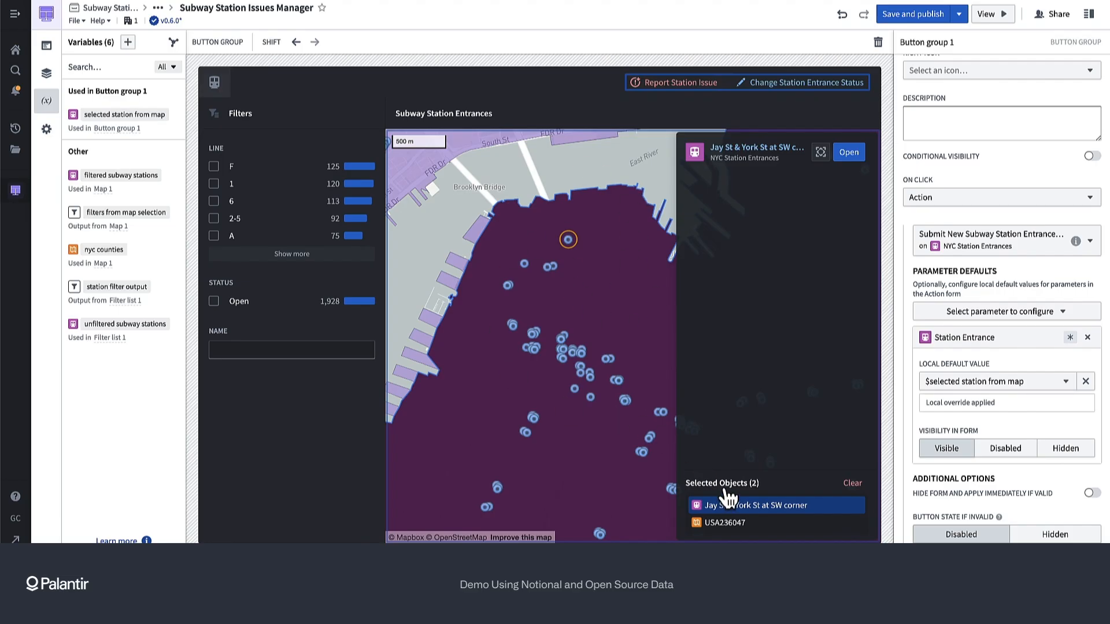
Step: Open the Report Station Issue form, examine its Station Entrance value and choices, and dismiss the form
left_click(669, 82)
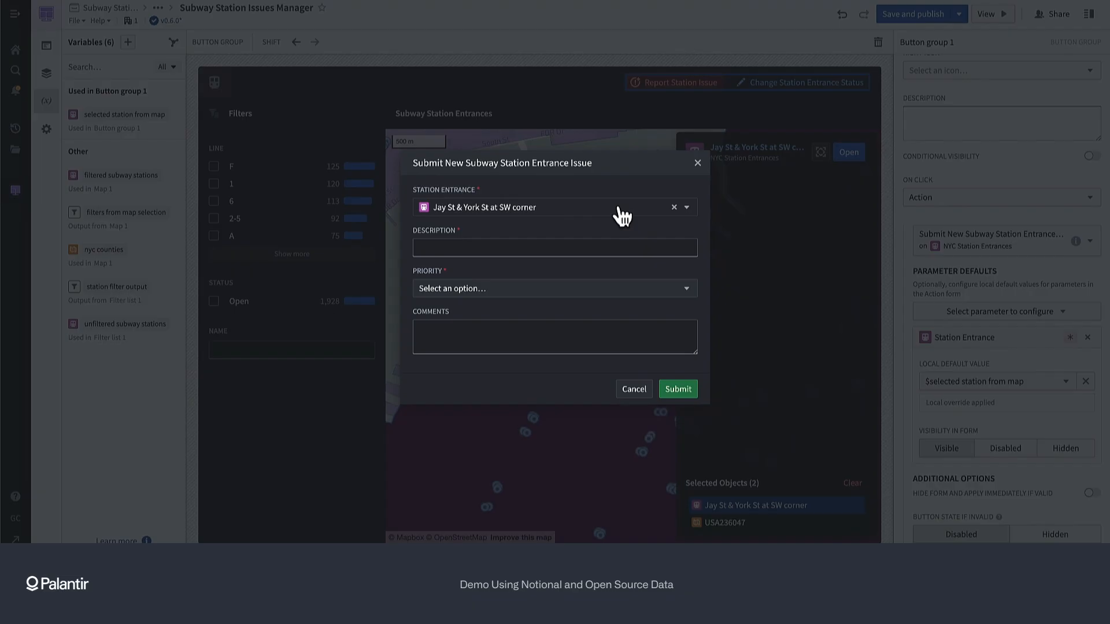
left_click(524, 209)
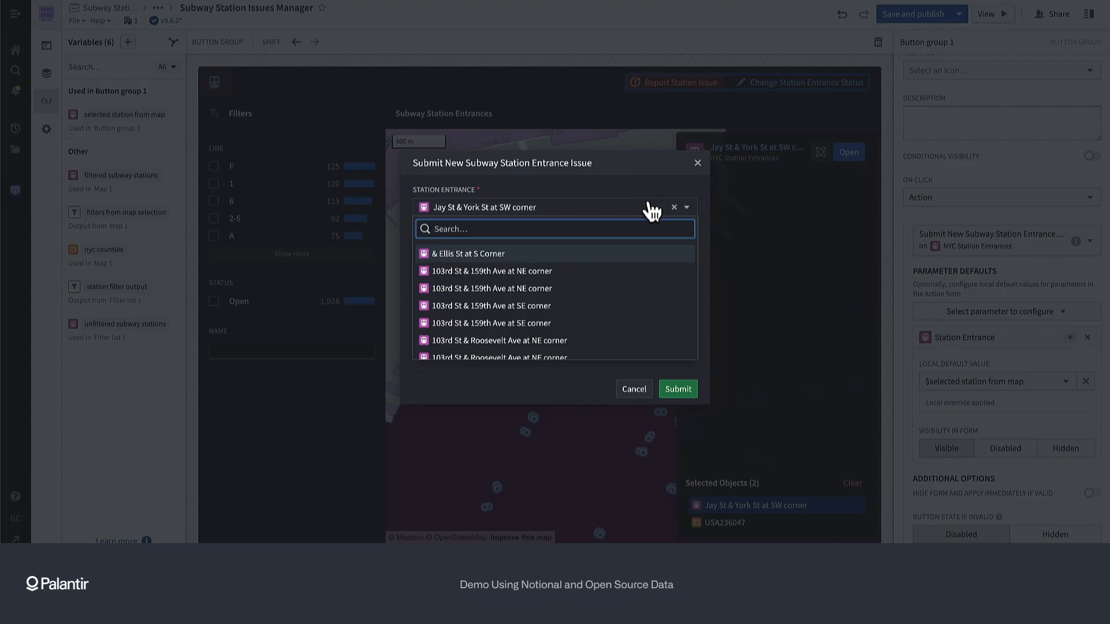
left_click(779, 272)
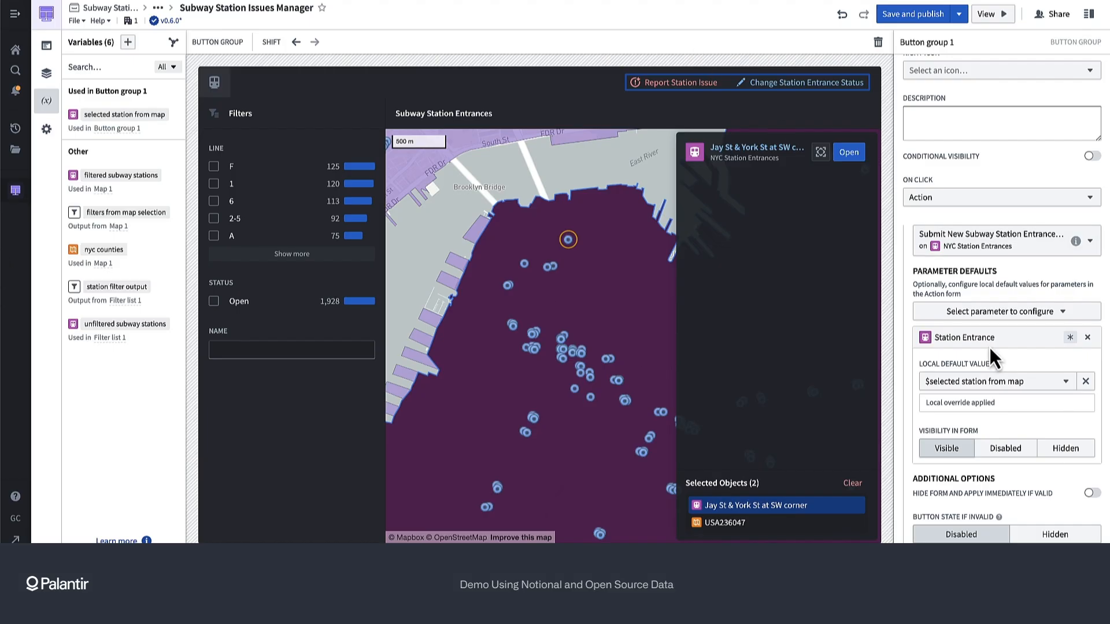
Step: Make the Change Station Entrance Status button run the "Change Subway Station Entrance Status" action
scroll(1038, 461, "down", 3)
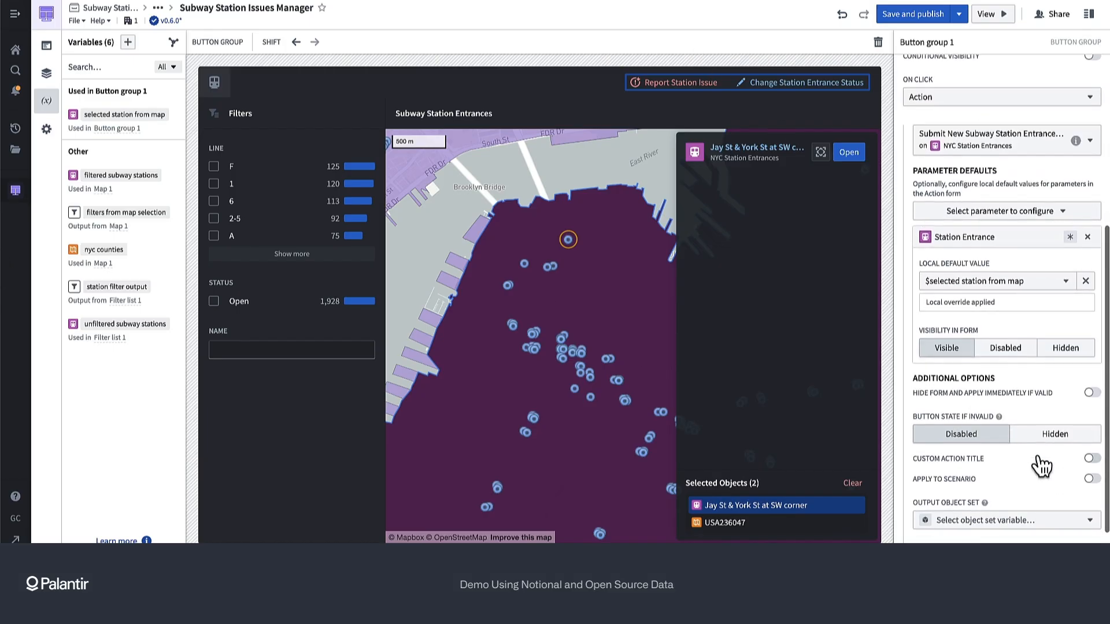
scroll(1004, 277, "up", 8)
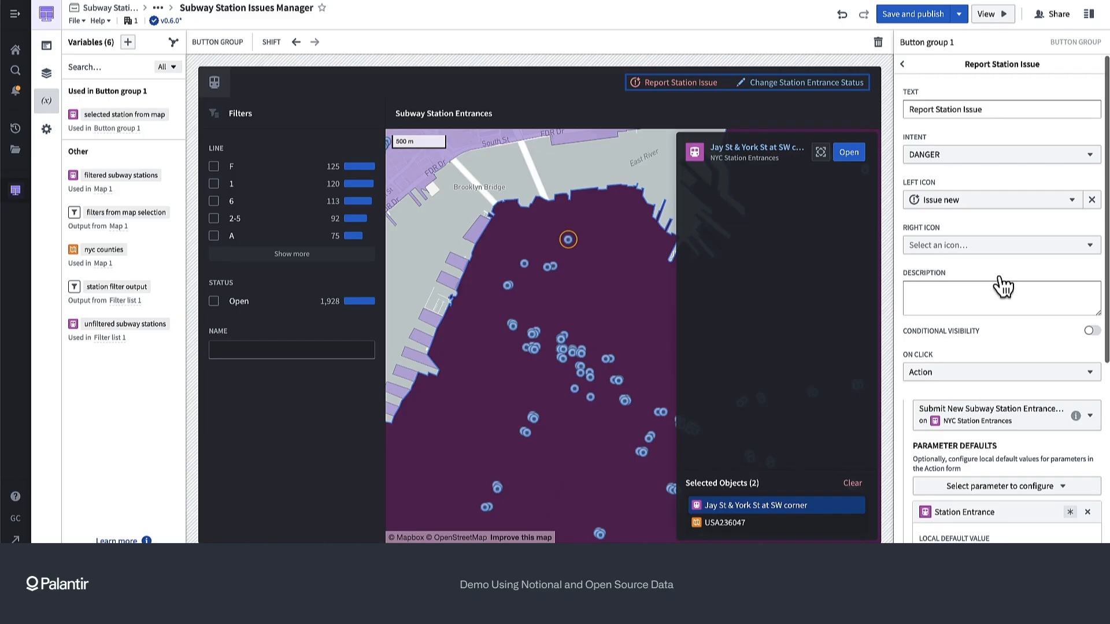
left_click(903, 64)
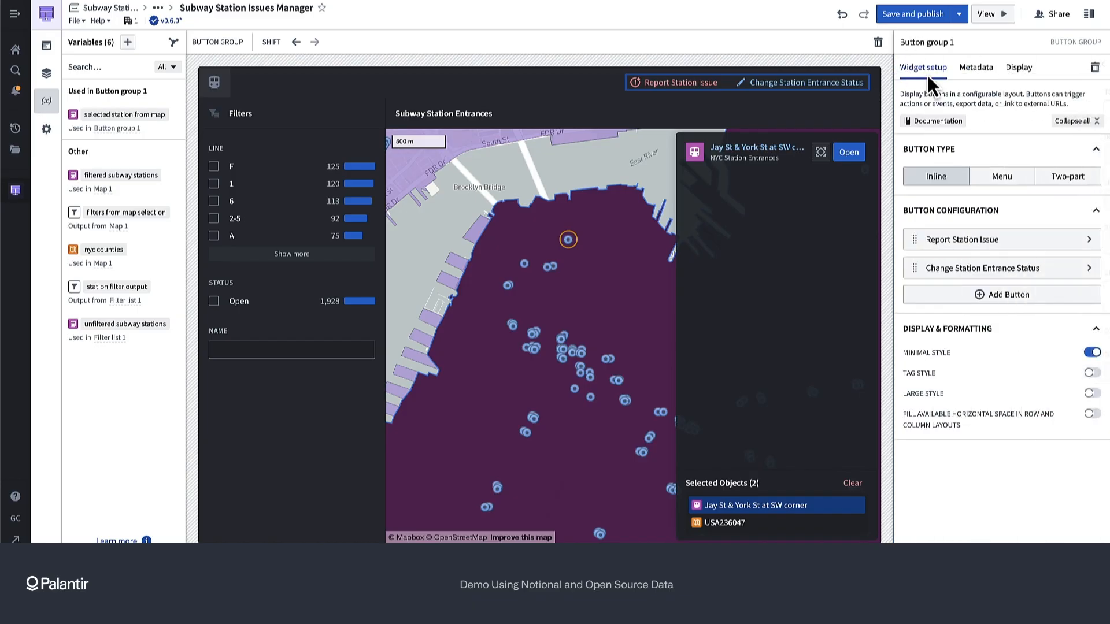
left_click(978, 275)
left_click(940, 371)
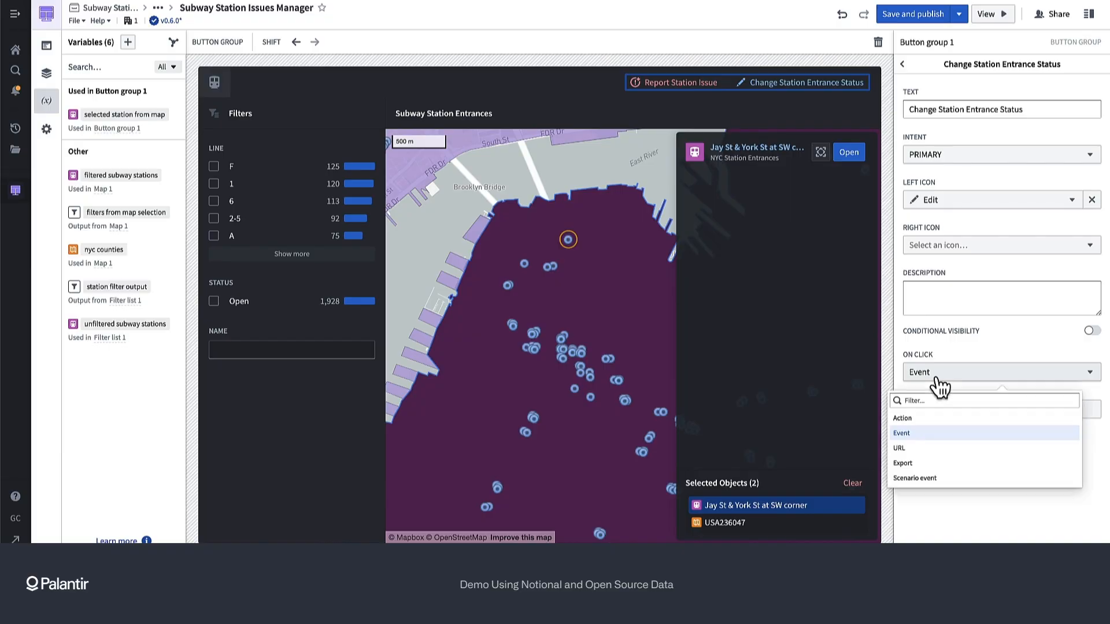
left_click(870, 423)
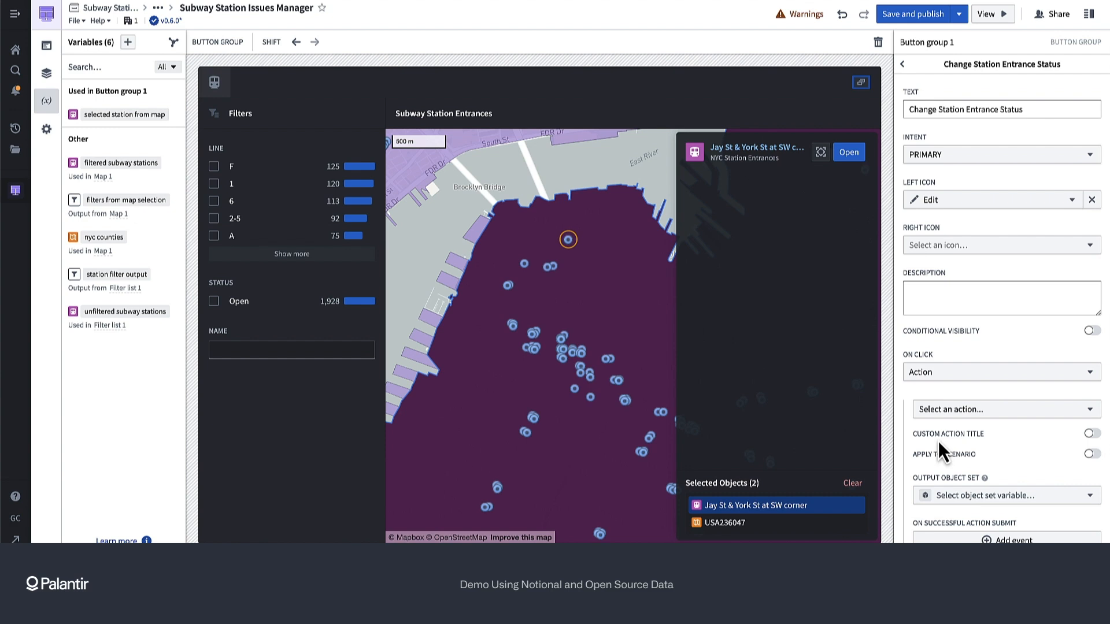
scroll(939, 441, "down", 1)
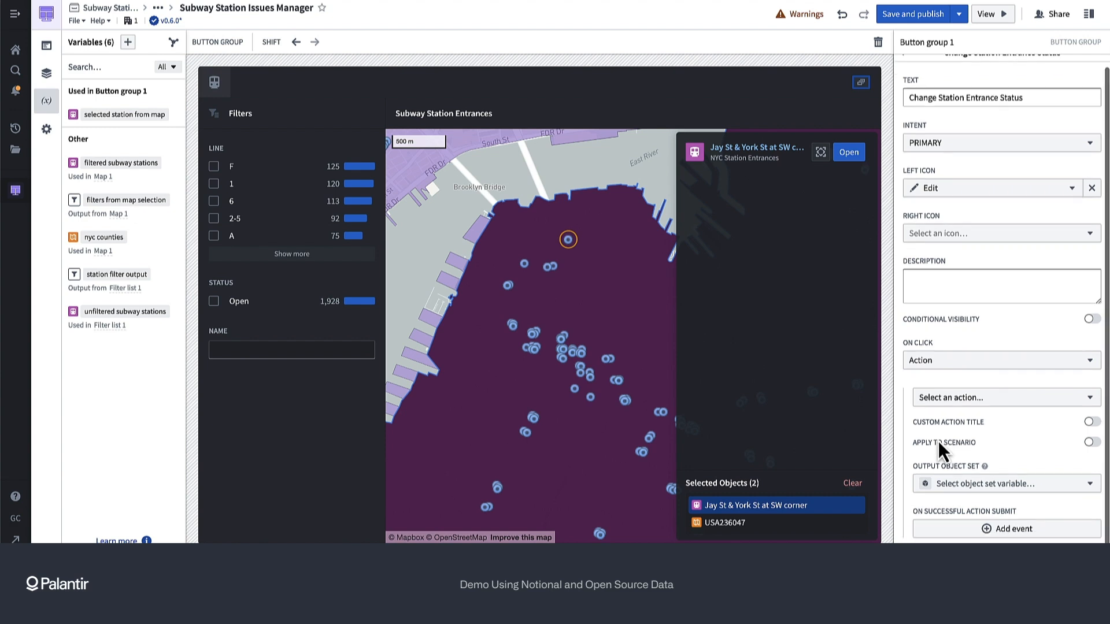
left_click(955, 398)
type("stat")
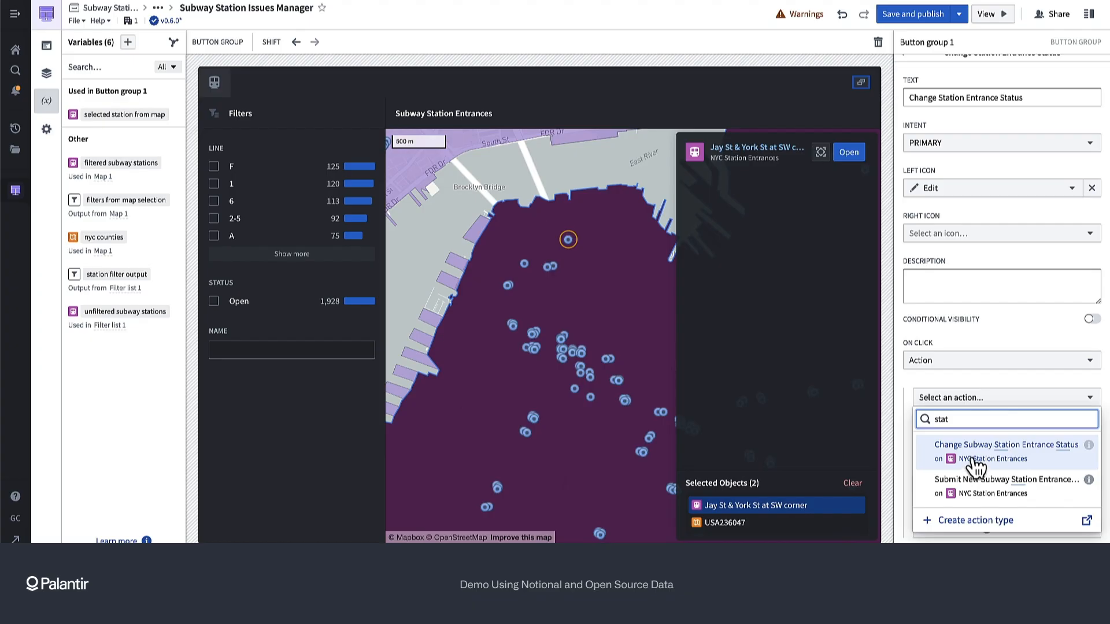
left_click(974, 459)
Step: Default the action's NYC Station Entrances parameter to "selected station from map" and check the button's form
scroll(976, 444, "down", 2)
left_click(990, 370)
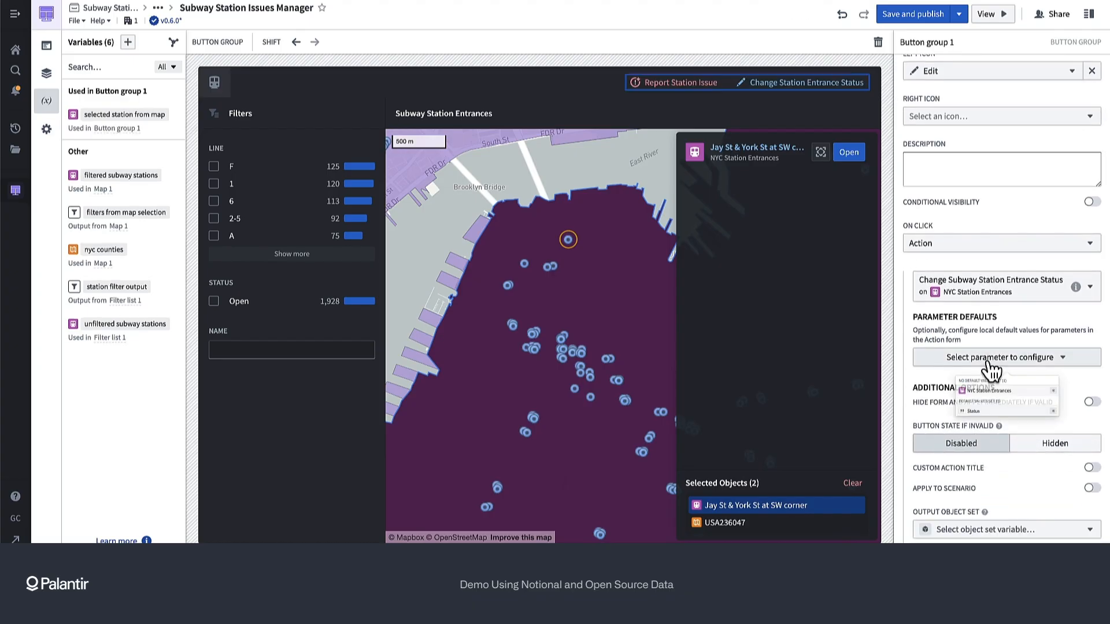
left_click(975, 406)
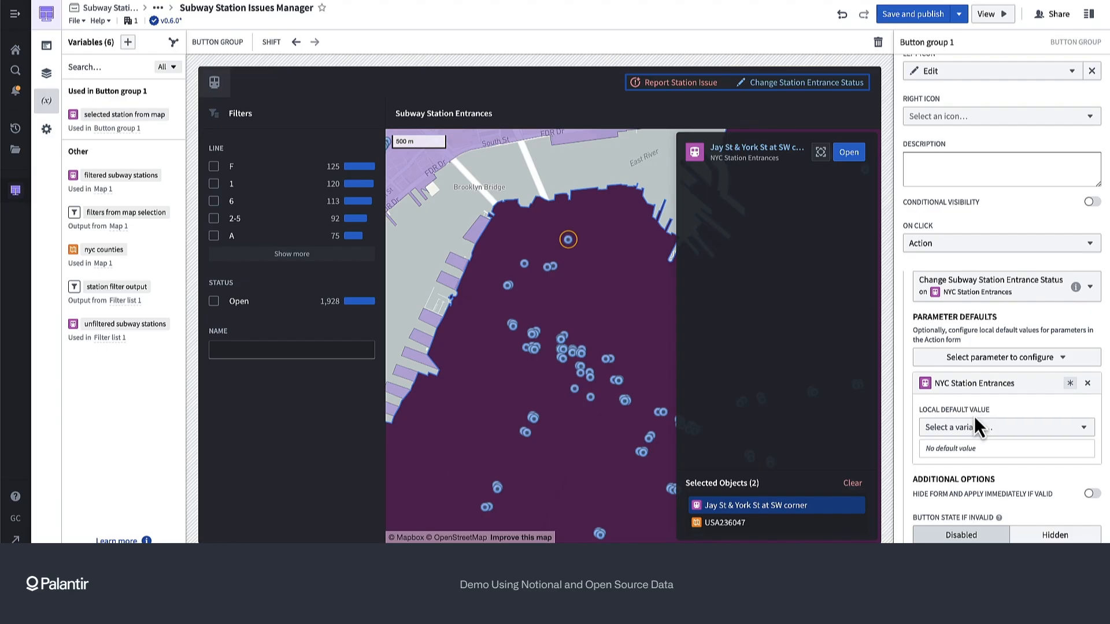
left_click(975, 427)
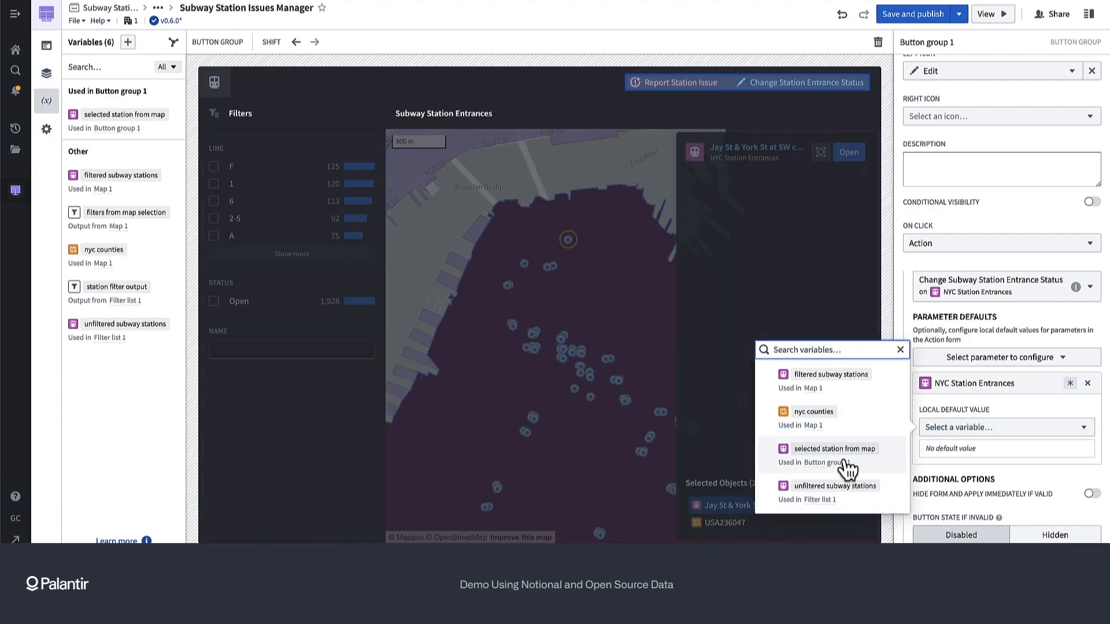
left_click(846, 460)
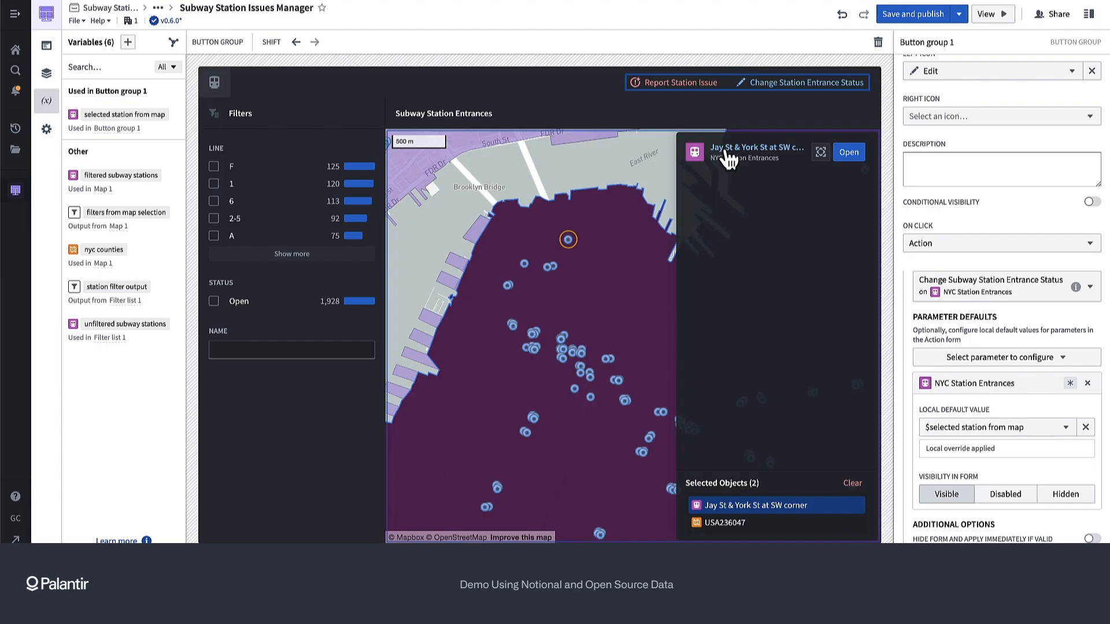
left_click(786, 87)
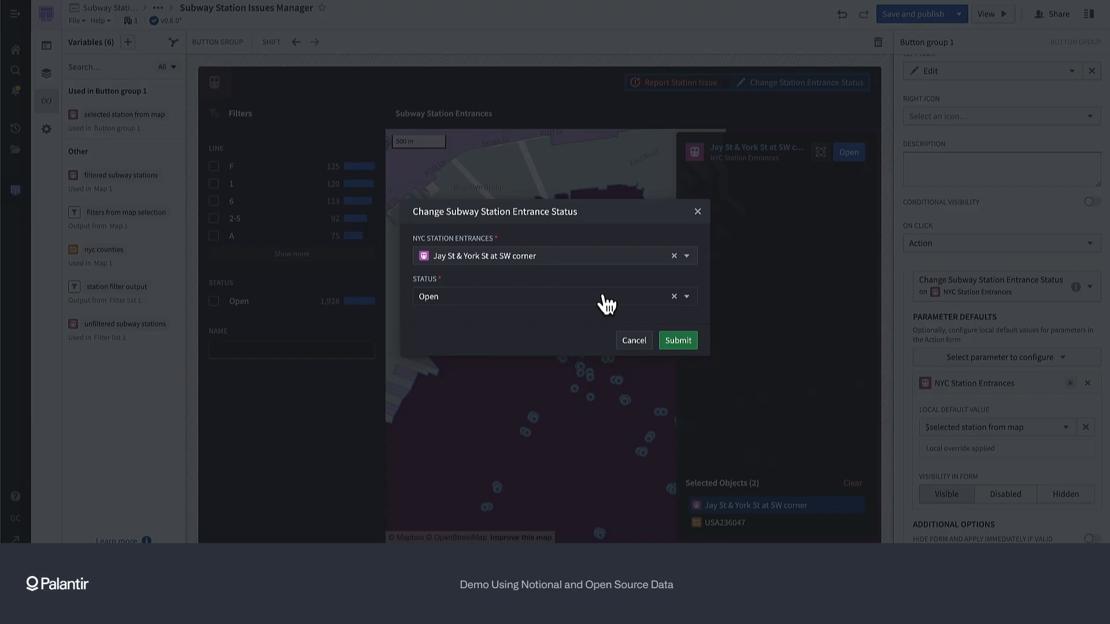
left_click(657, 159)
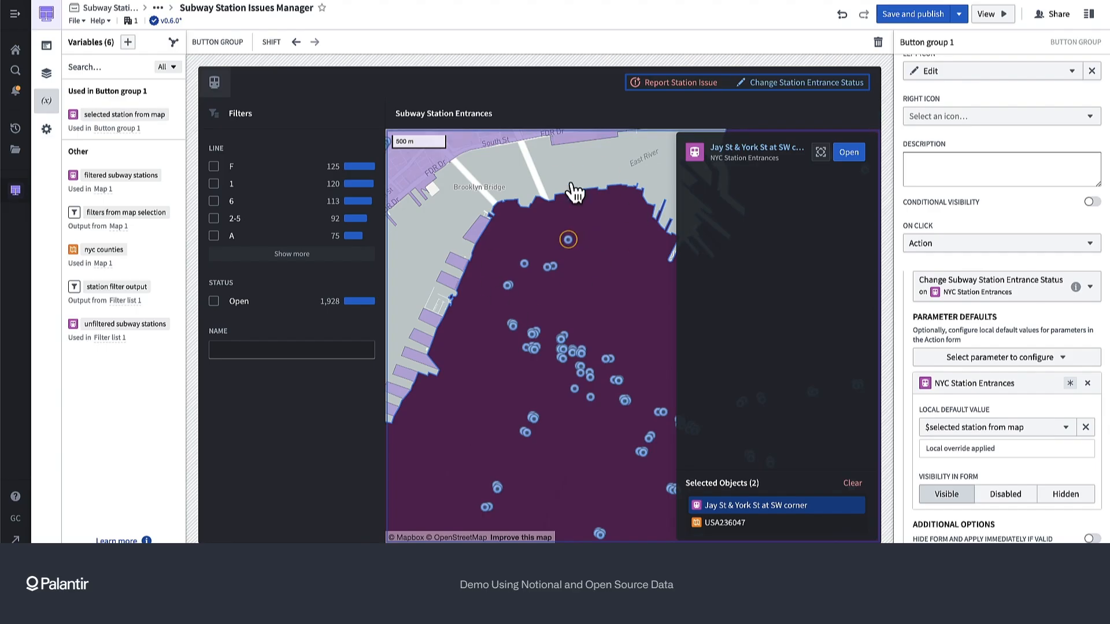
Step: Submit an issue for the selected Jay St & York St entrance with description "The station is flooding" and High priority
left_click(662, 96)
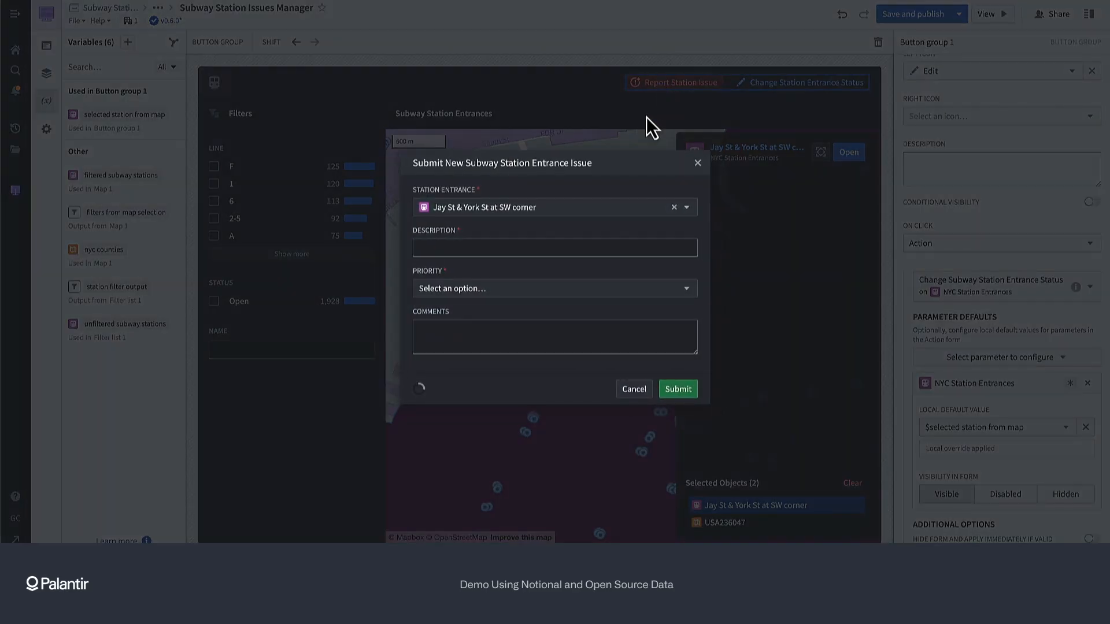
left_click(561, 242)
type("The station is")
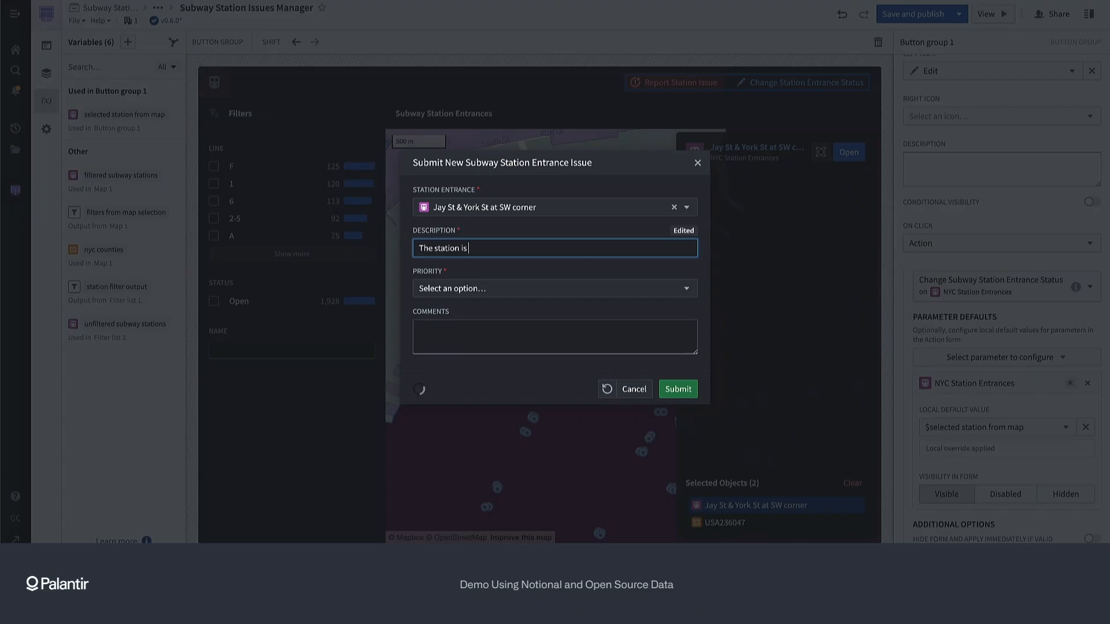
type(" flooding")
left_click(535, 292)
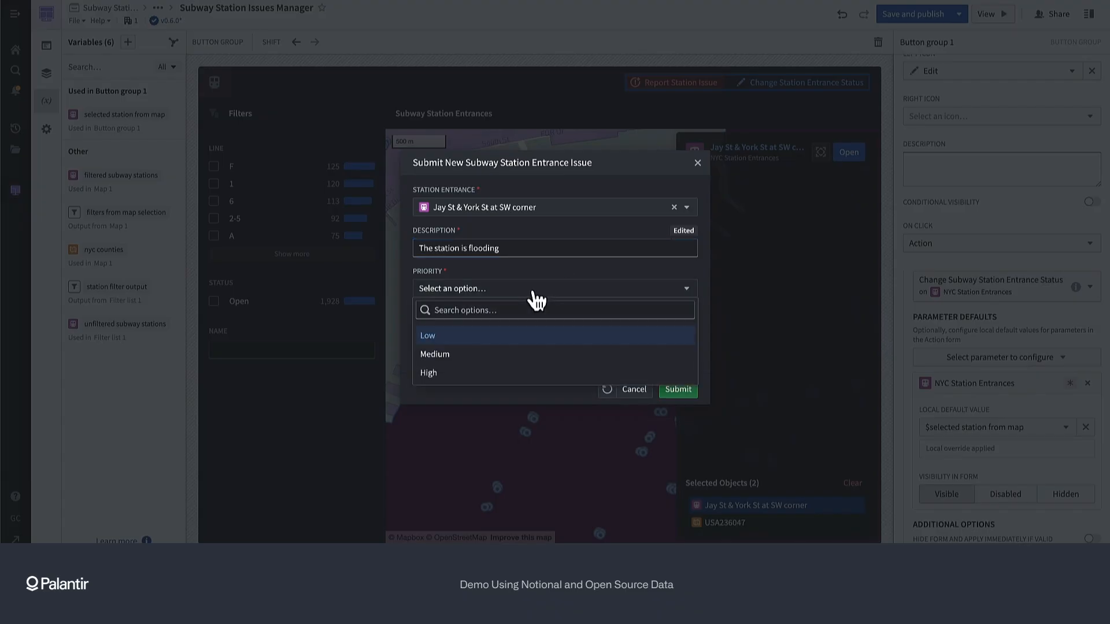
left_click(486, 373)
left_click(493, 341)
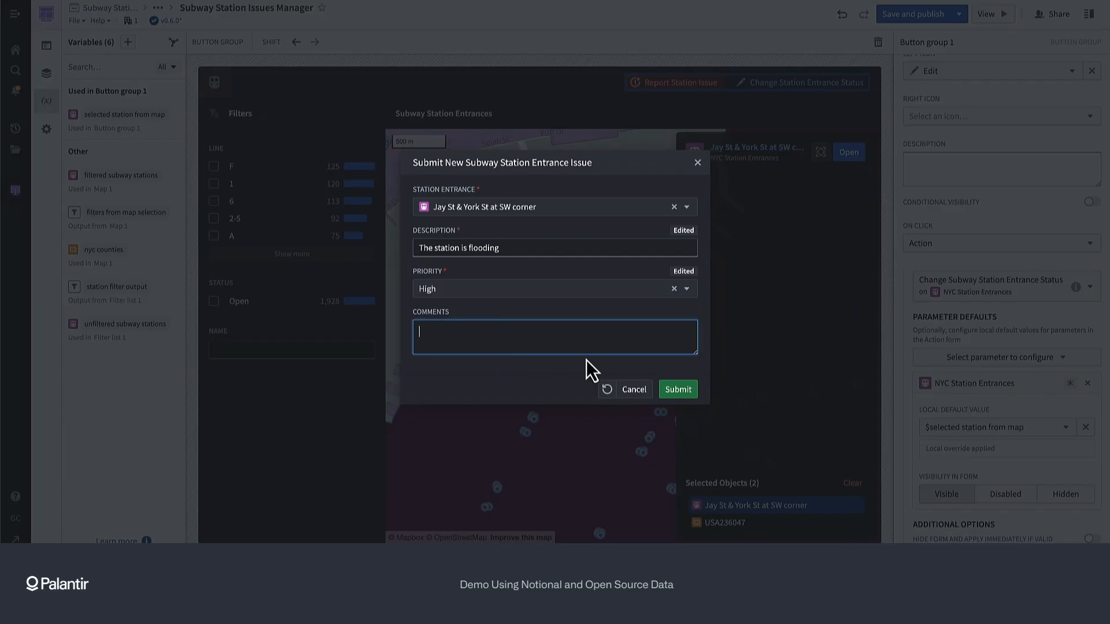
left_click(678, 390)
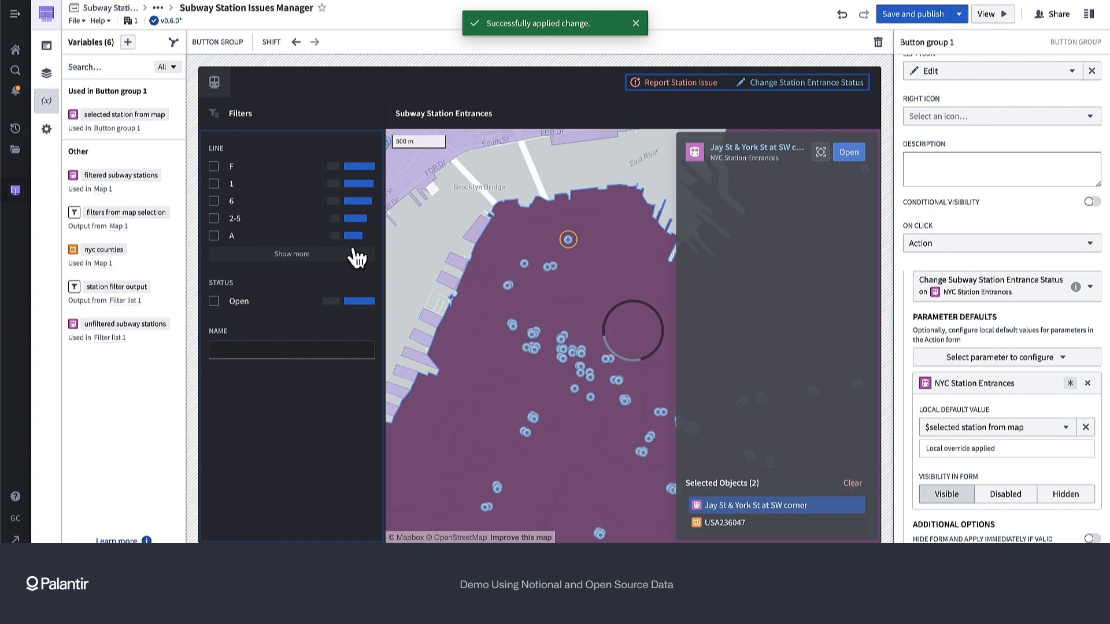
Step: Add a filter on the linked Subway Station Entrance Issues objects to the station filter list
left_click(337, 142)
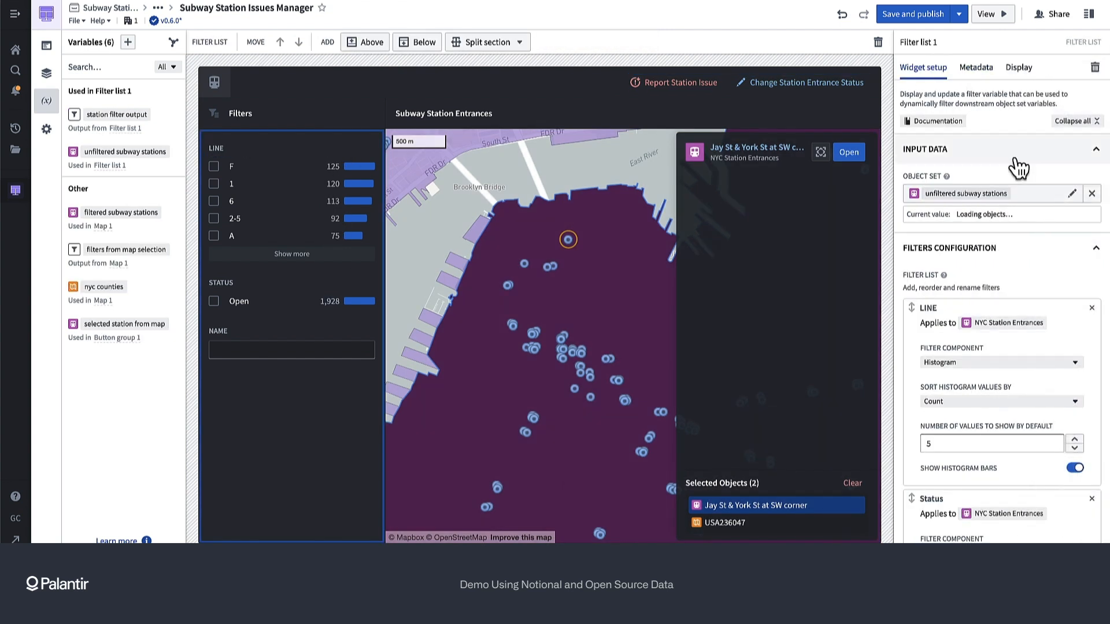
scroll(1011, 147, "down", 7)
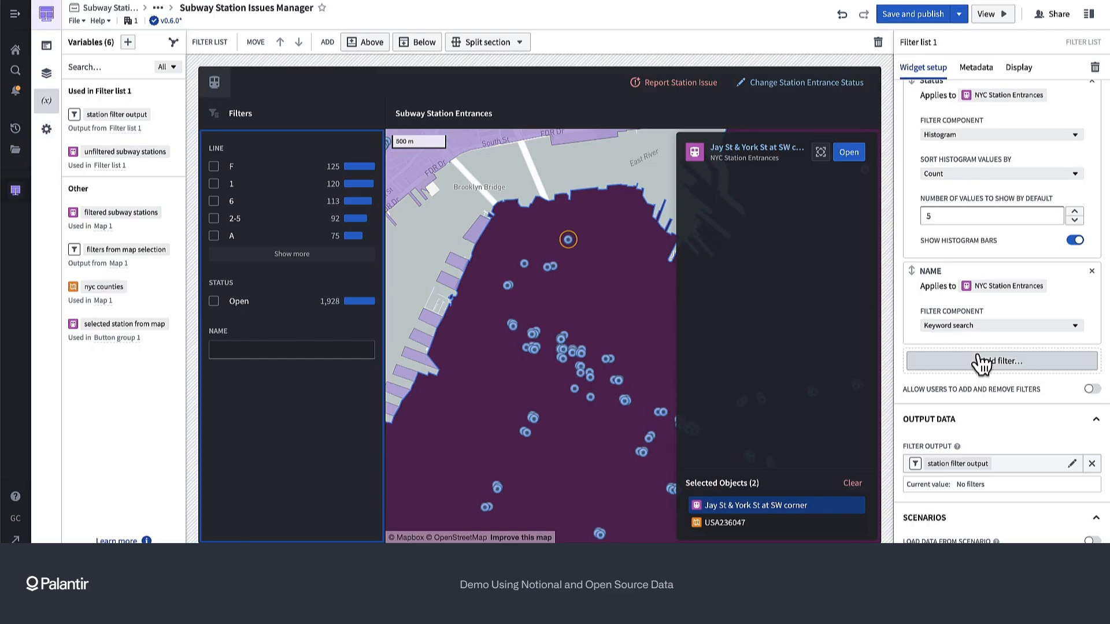
left_click(985, 360)
scroll(966, 435, "down", 3)
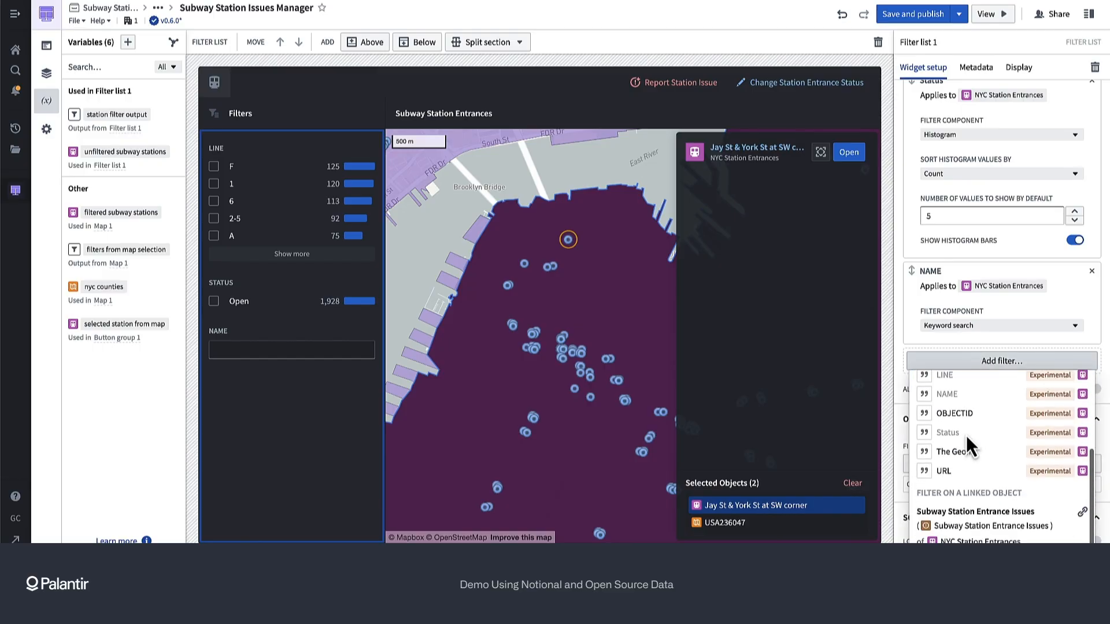
left_click(969, 521)
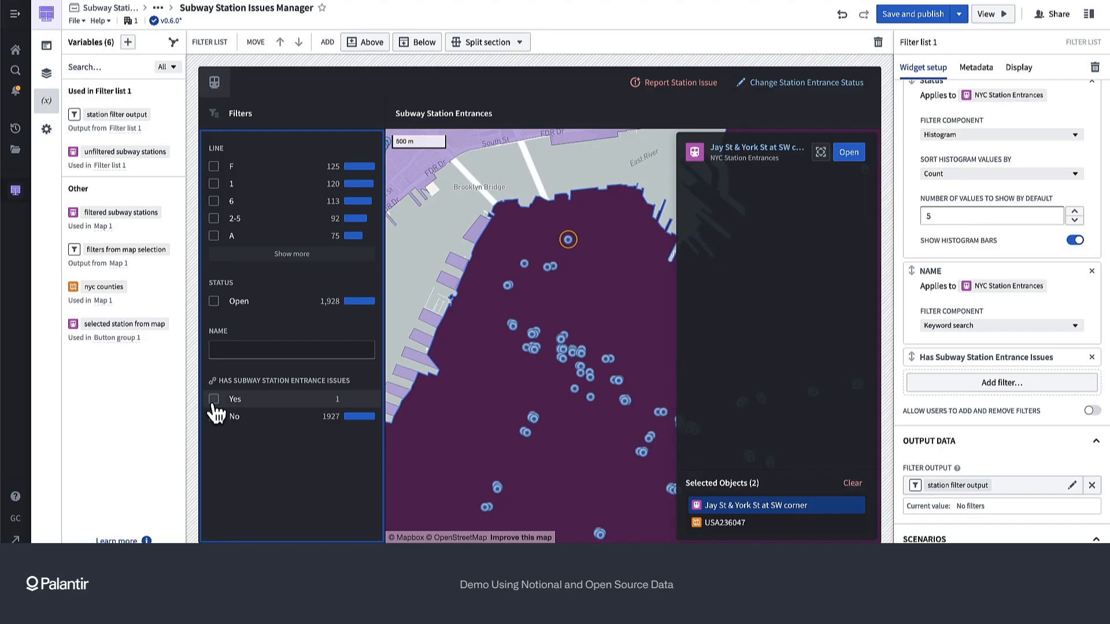
Step: Switch the map selection to the Cadman Plaza West station entrance
left_click(597, 299)
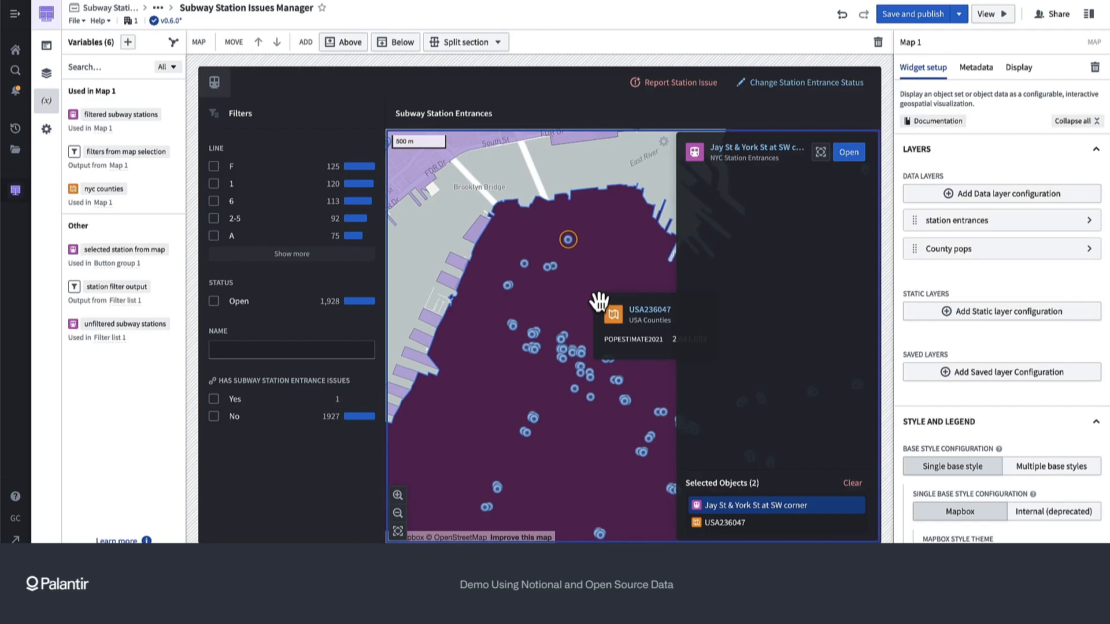
left_click(527, 267)
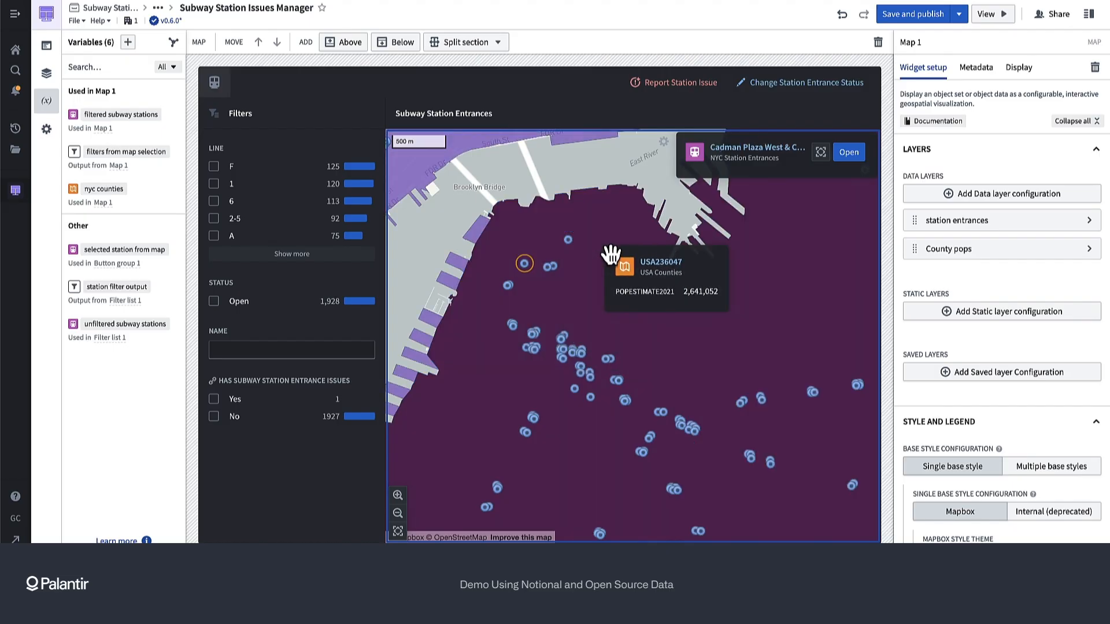
Step: Select the Jay St & York St at SW corner entrance on the map and change its status to Closed
left_click(574, 248)
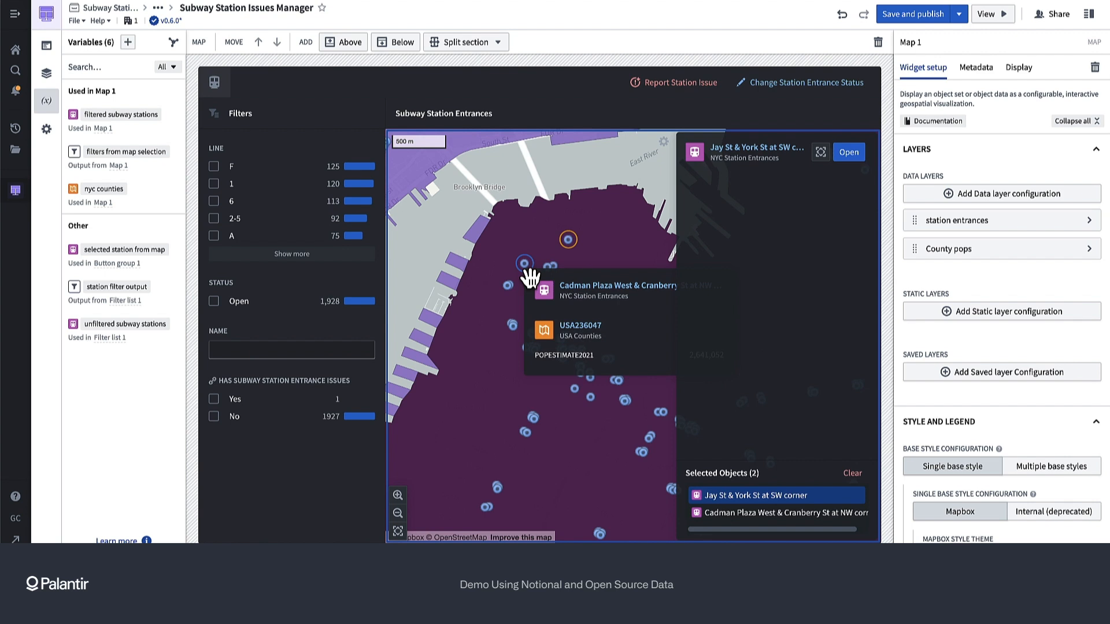
left_click(775, 81)
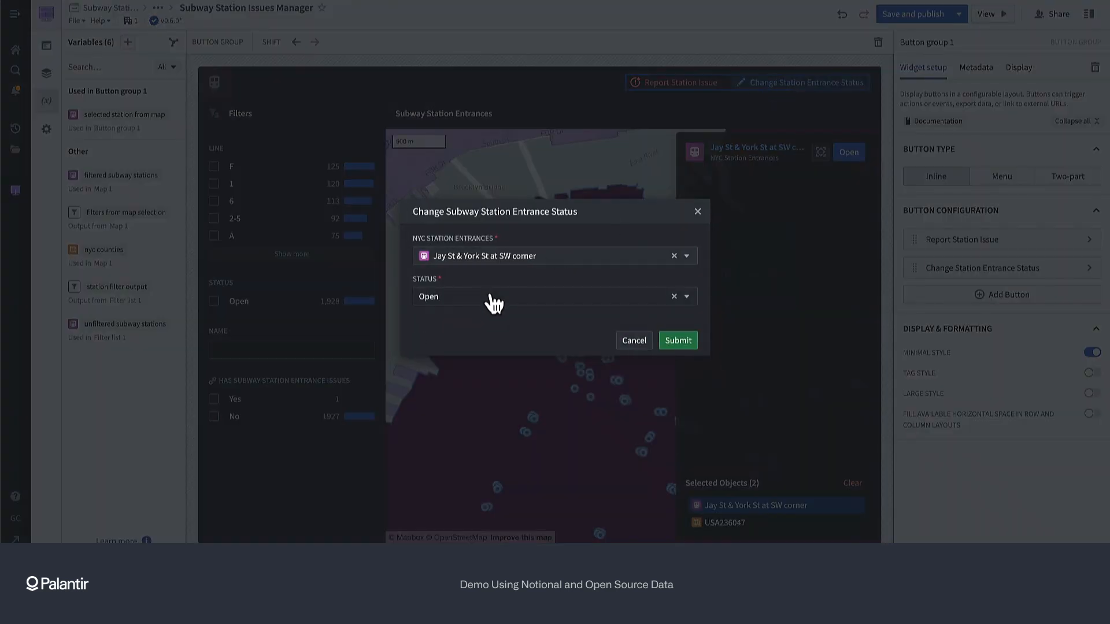
left_click(487, 297)
left_click(455, 363)
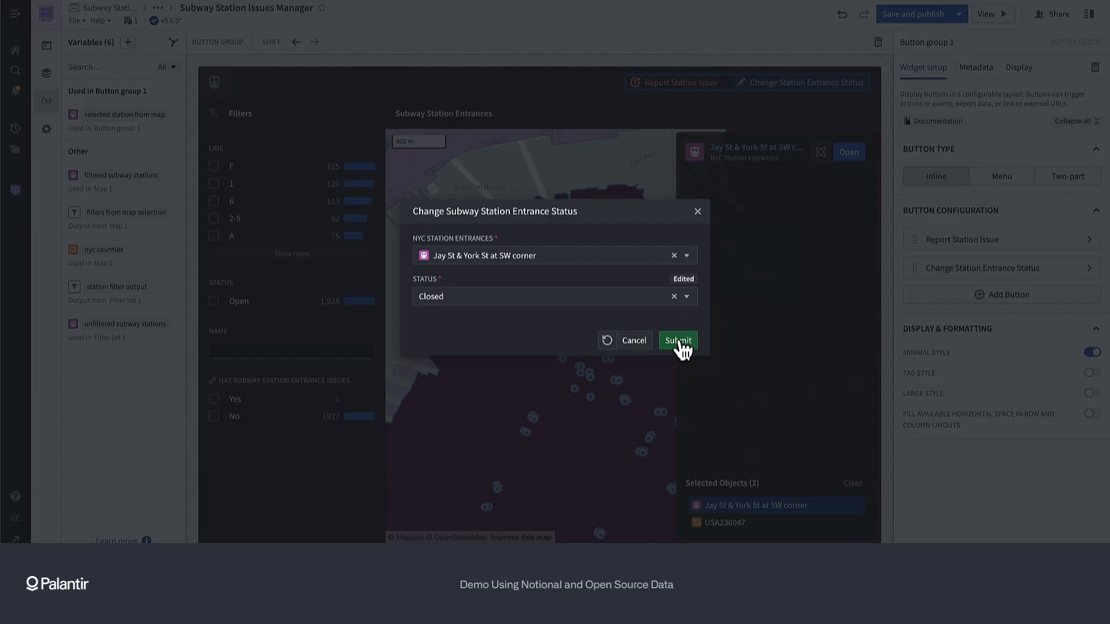
left_click(678, 341)
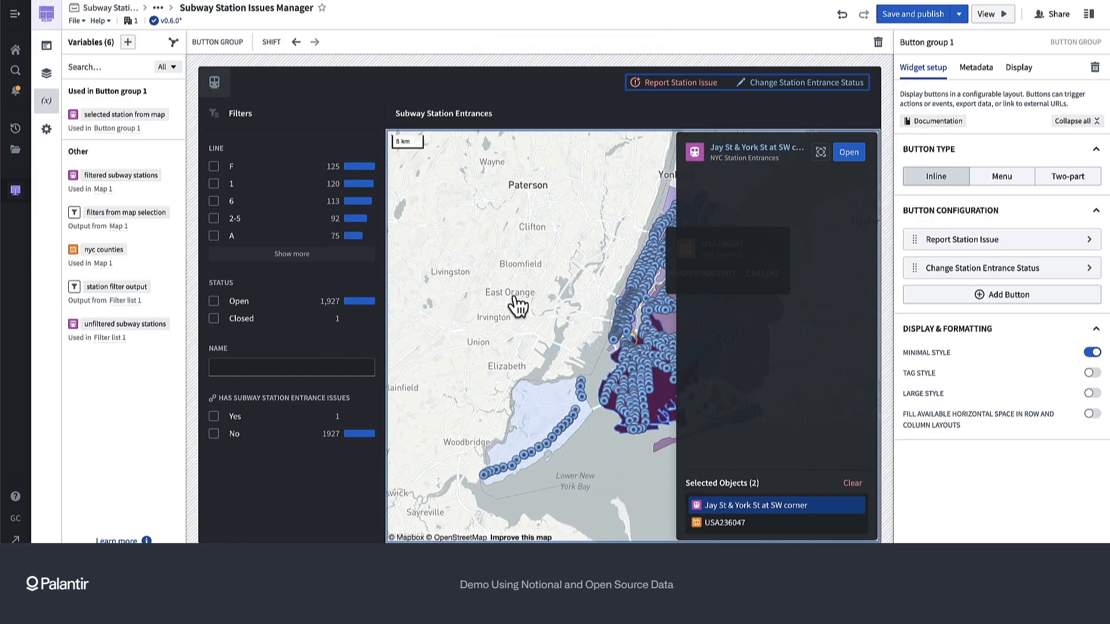
Step: Clear the map selection and save and publish the module
left_click(520, 308)
left_click(614, 201)
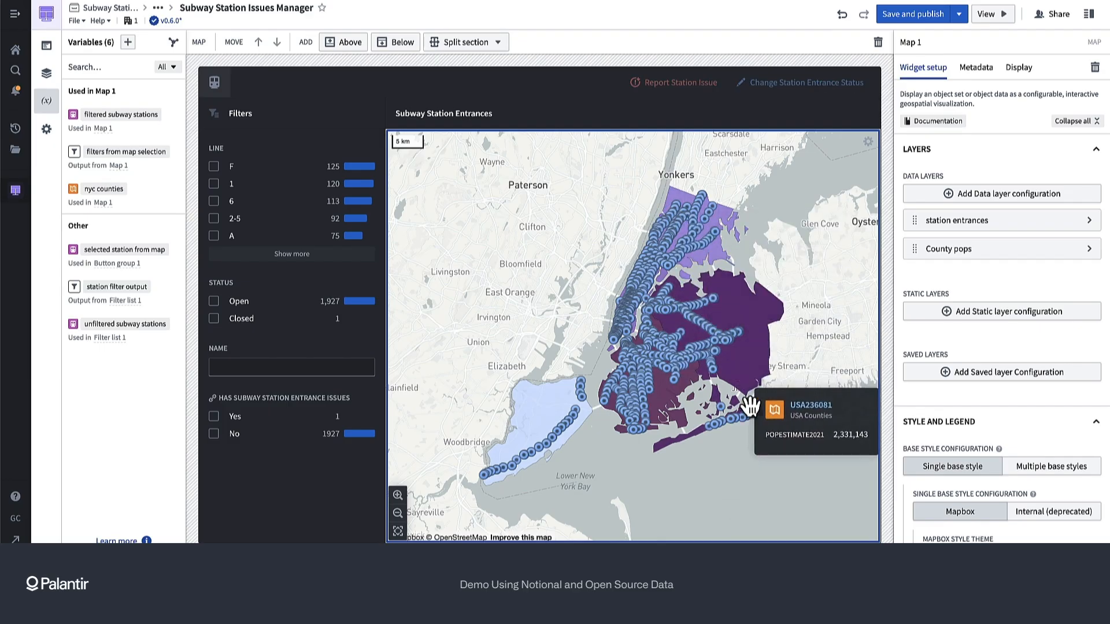
scroll(709, 287, "up", 2)
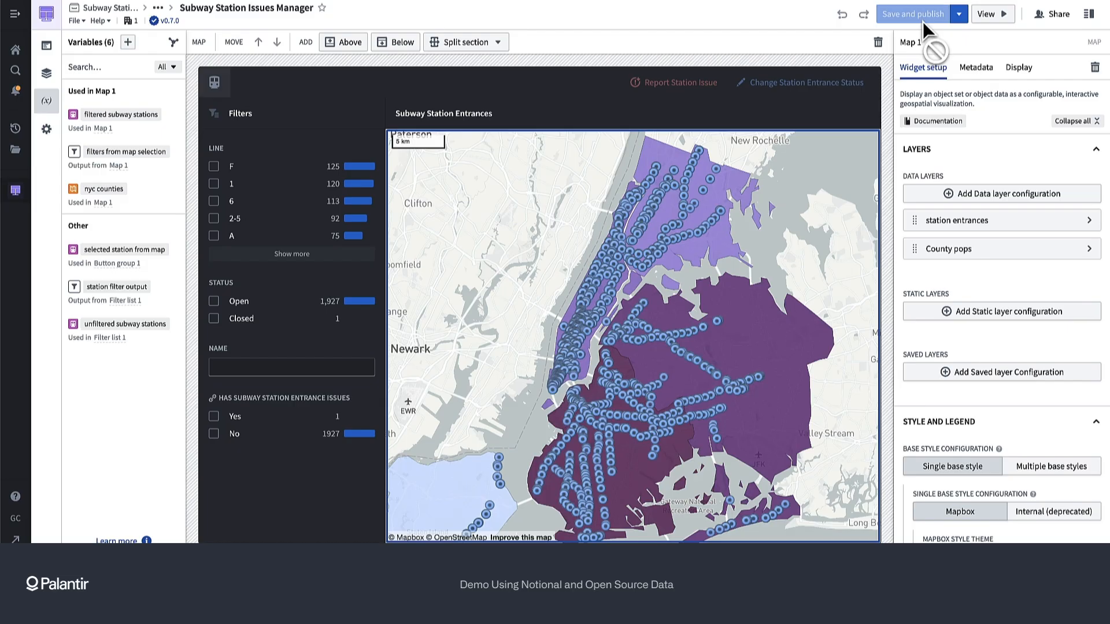
Step: View the published module, inspect its station entrances map at different scales, and return to editing
left_click(990, 14)
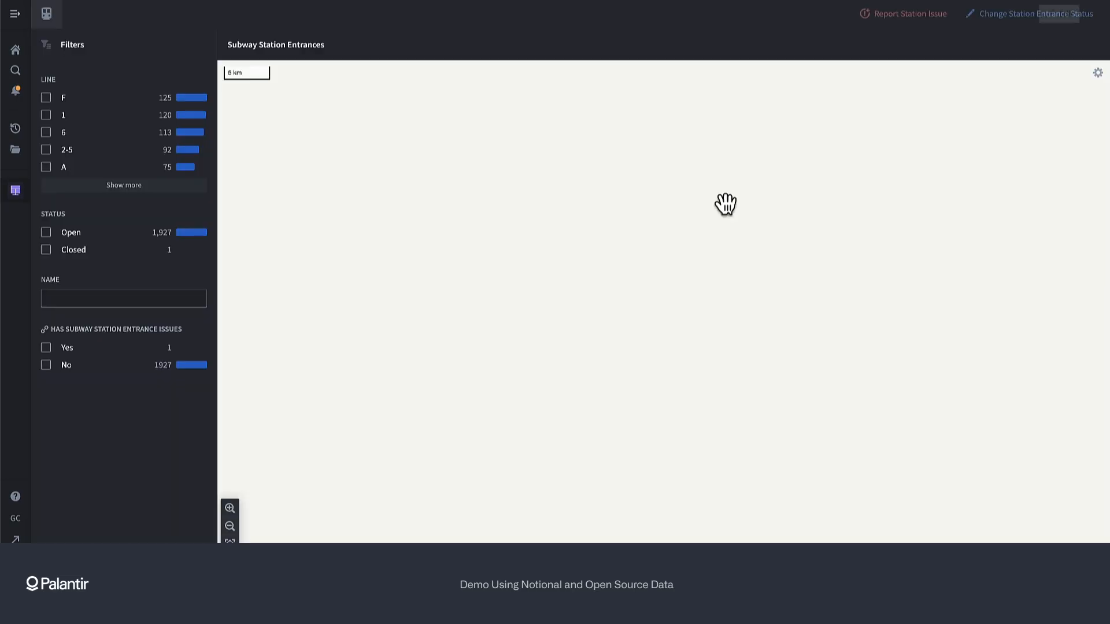
mouse_move(737, 196)
scroll(766, 286, "up", 3)
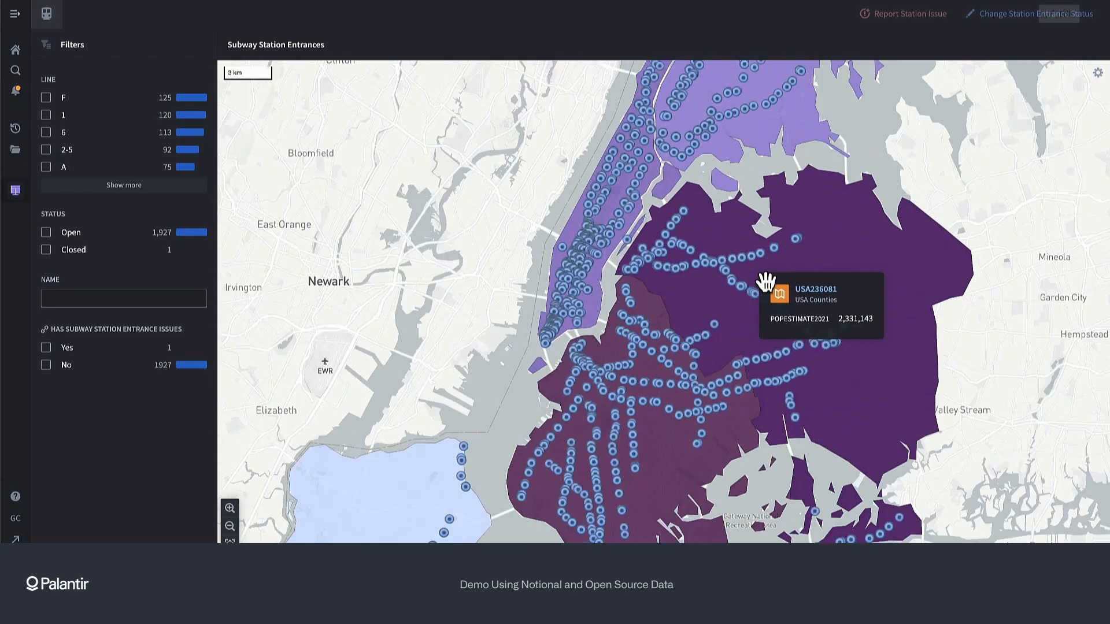
scroll(681, 365, "down", 2)
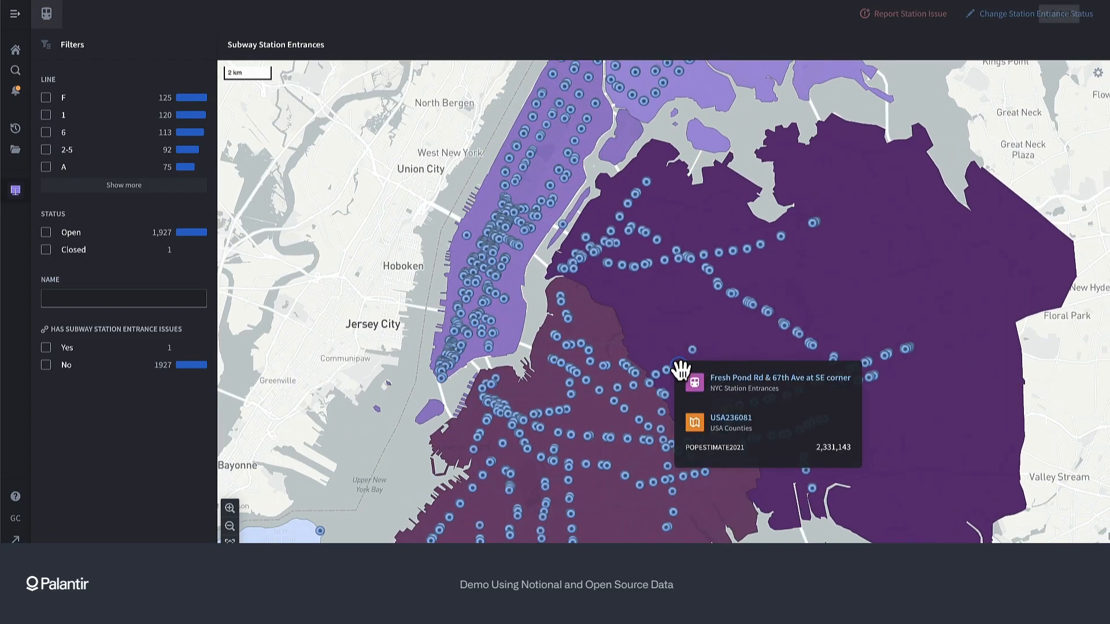
scroll(681, 370, "down", 2)
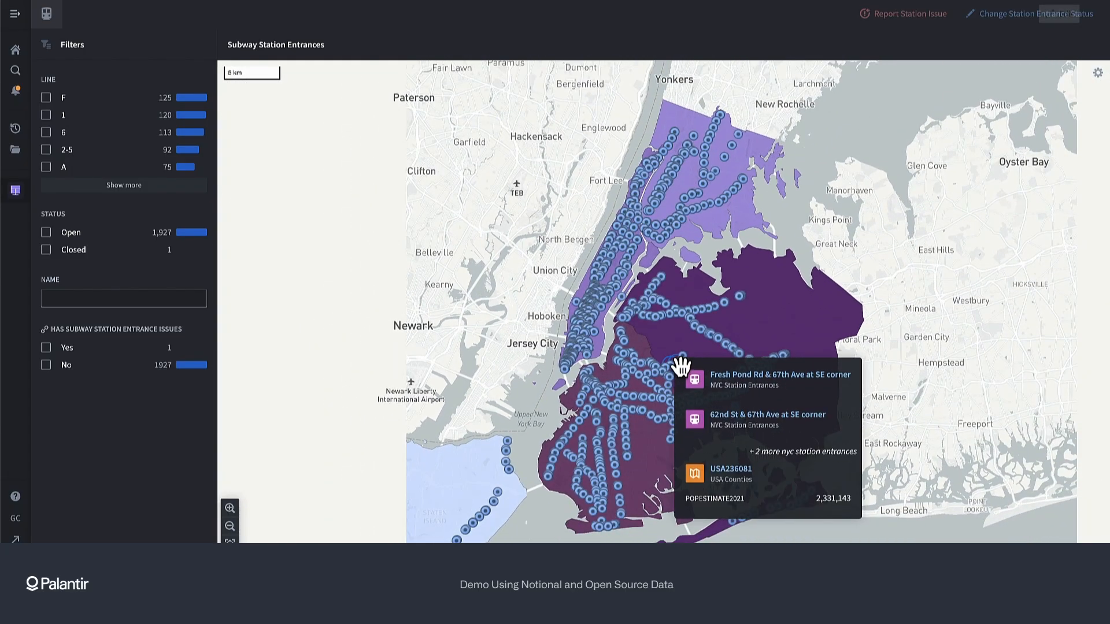
left_click(1058, 15)
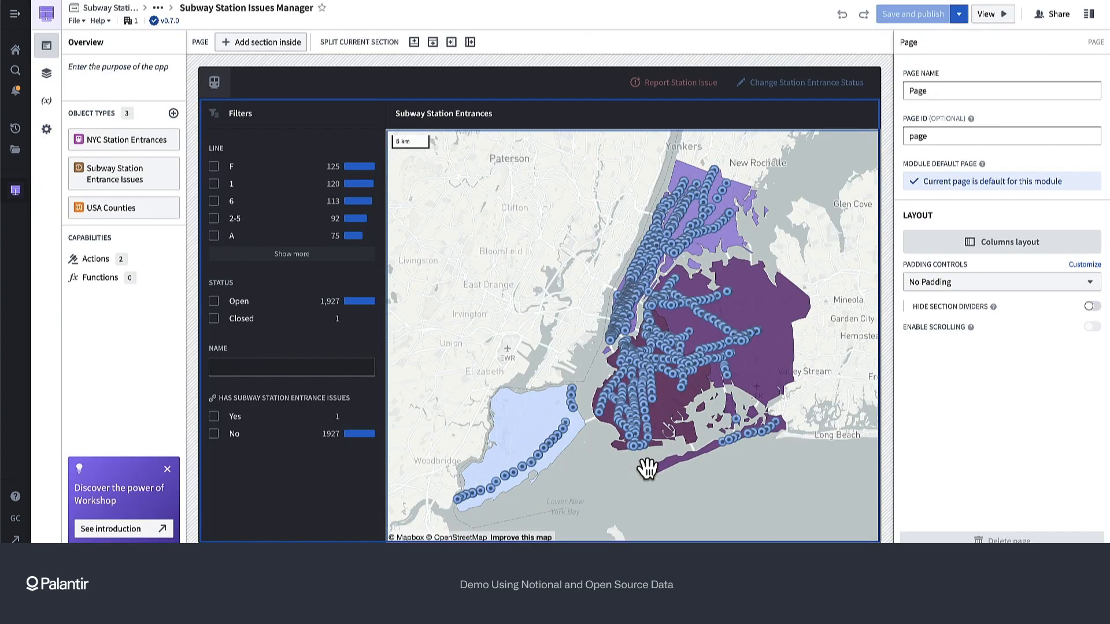
Step: Set the map's station entrances layer to color its points by property value, using the static Status property
left_click(643, 462)
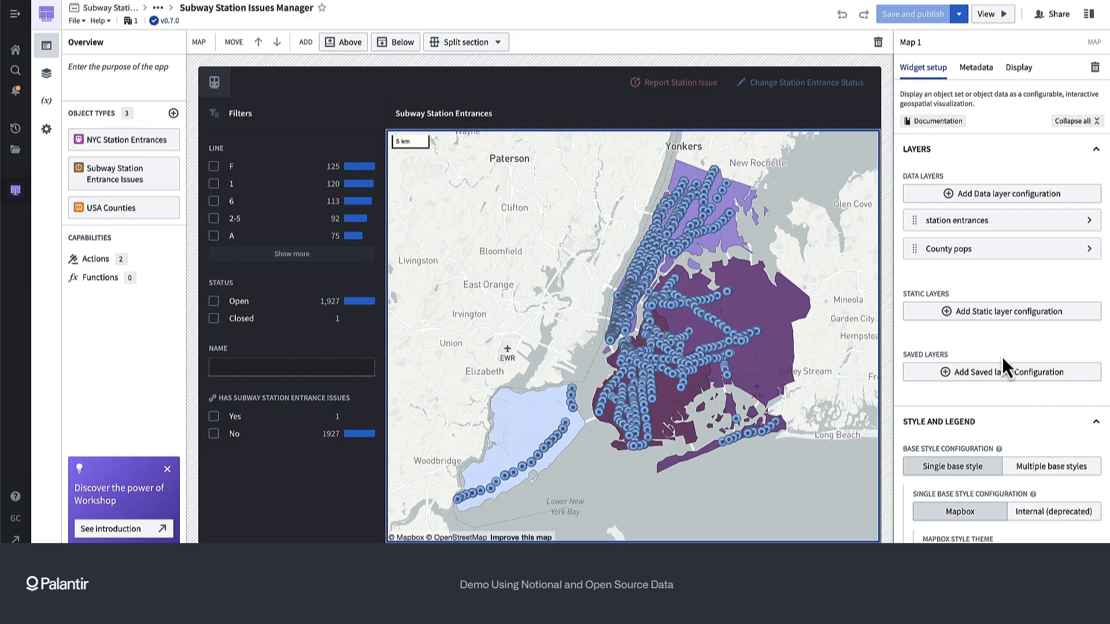
scroll(1005, 366, "down", 15)
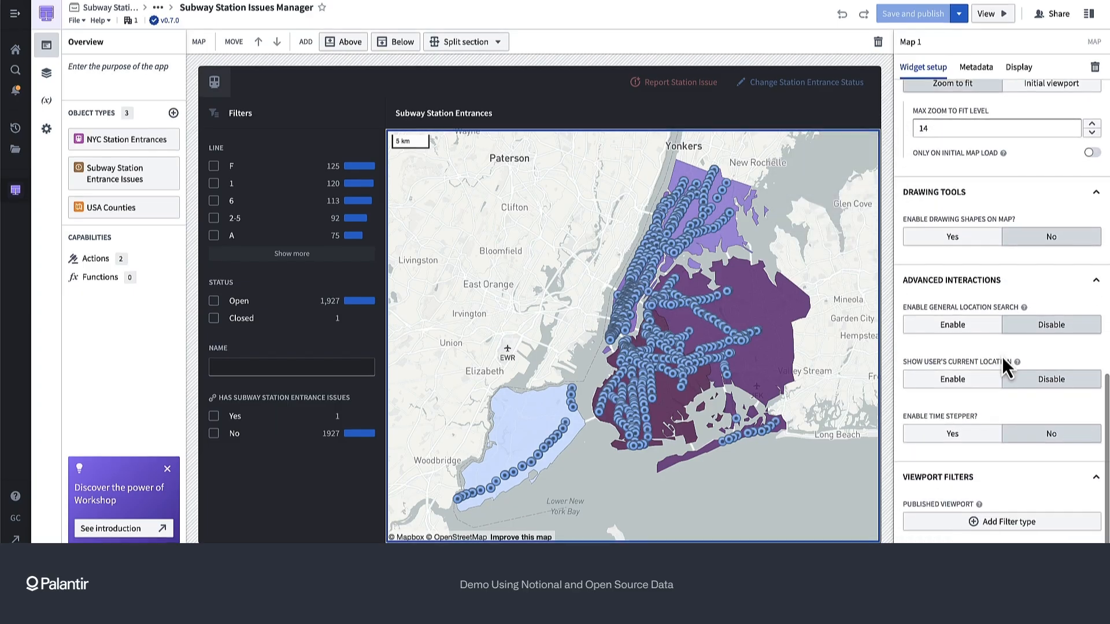
scroll(1004, 370, "up", 15)
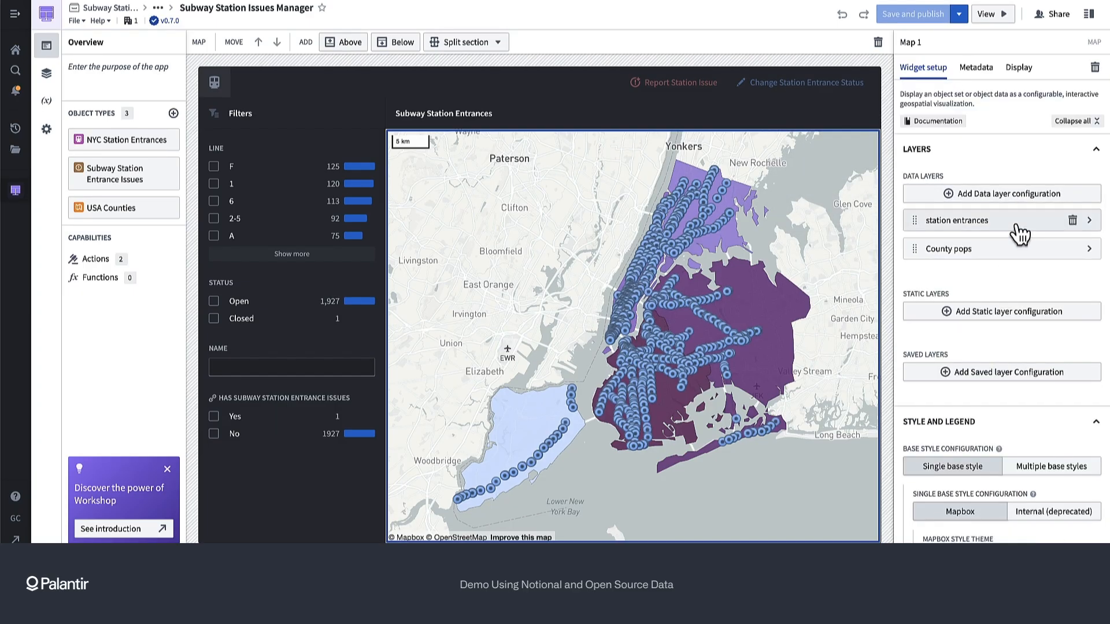
left_click(1021, 231)
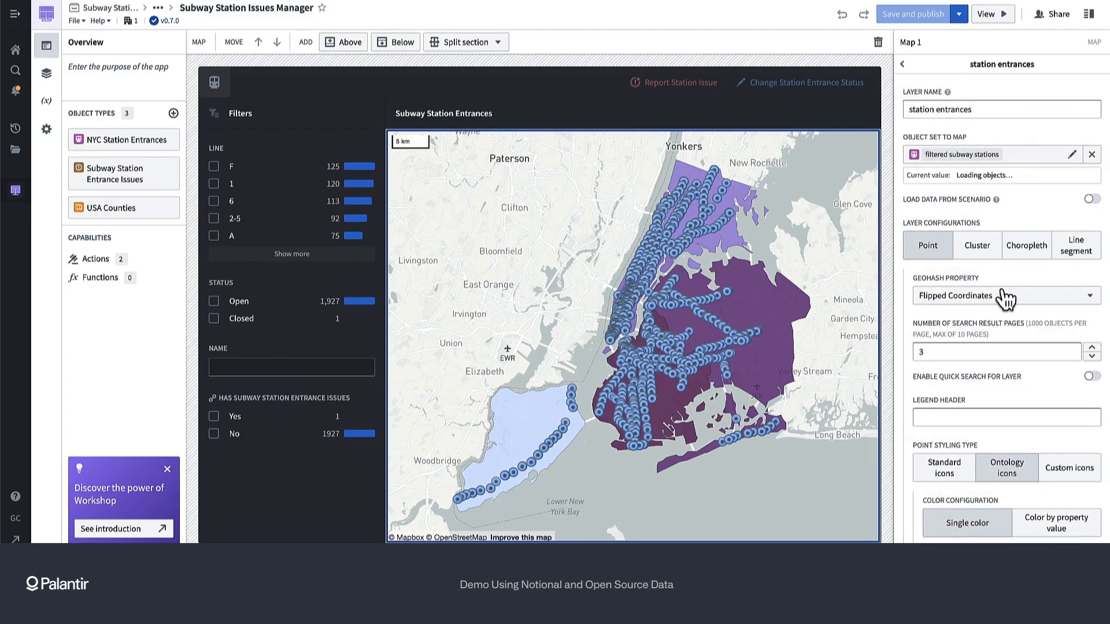
scroll(987, 342, "down", 2)
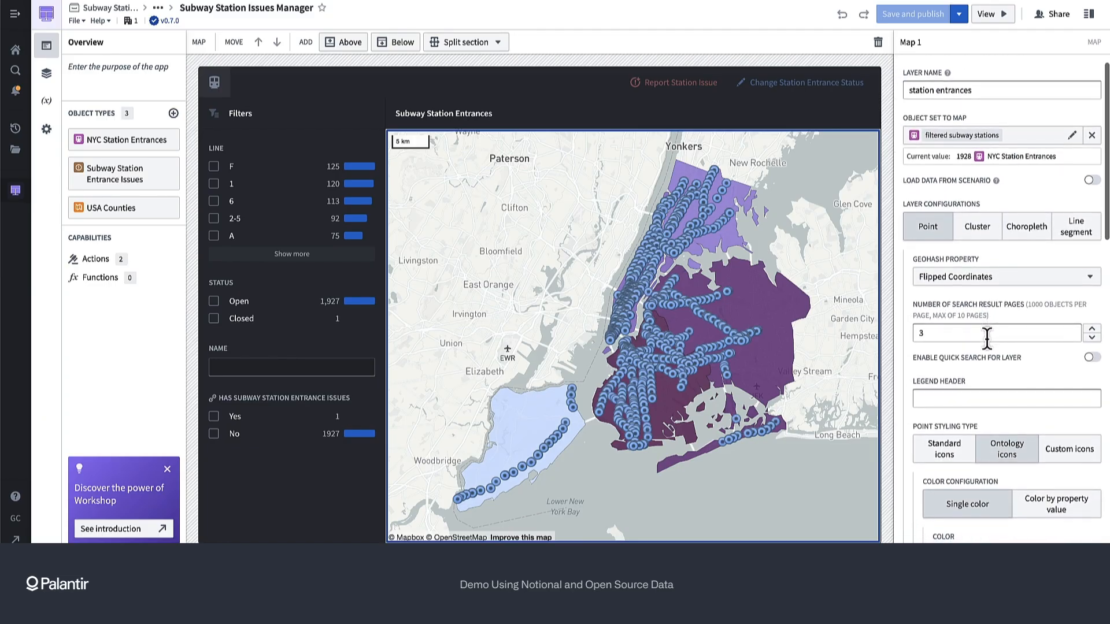
scroll(987, 340, "down", 5)
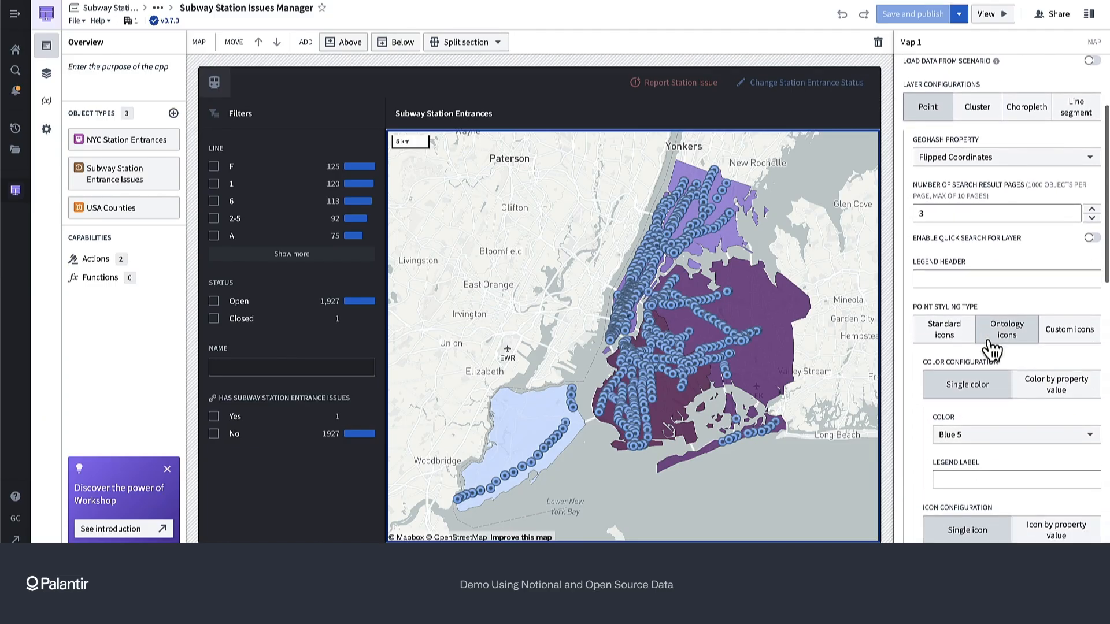
left_click(1035, 342)
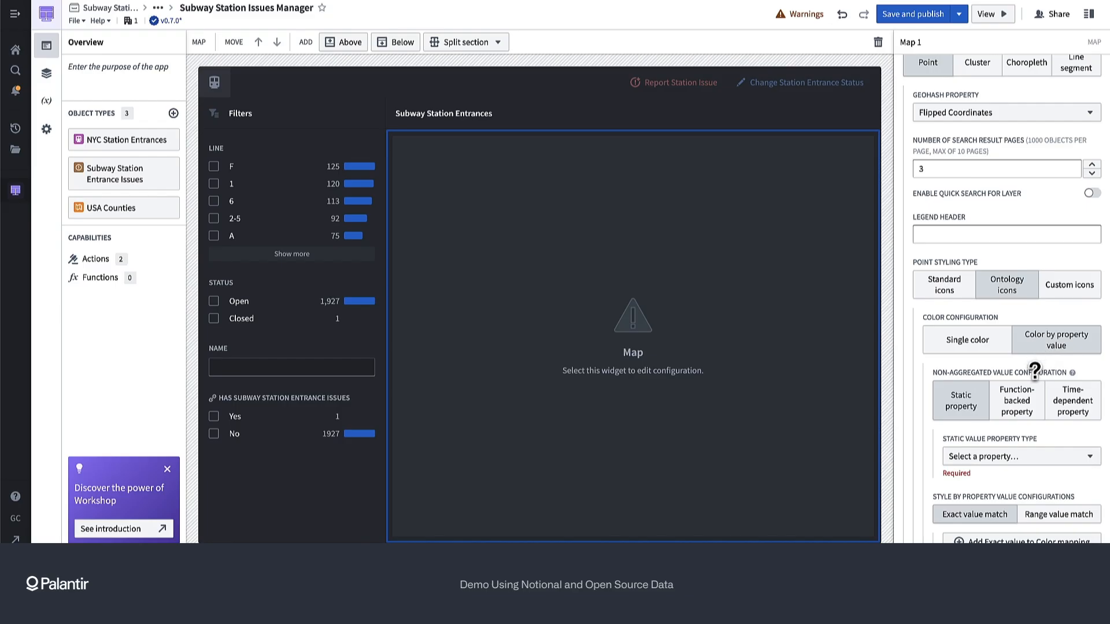
scroll(1035, 380, "down", 3)
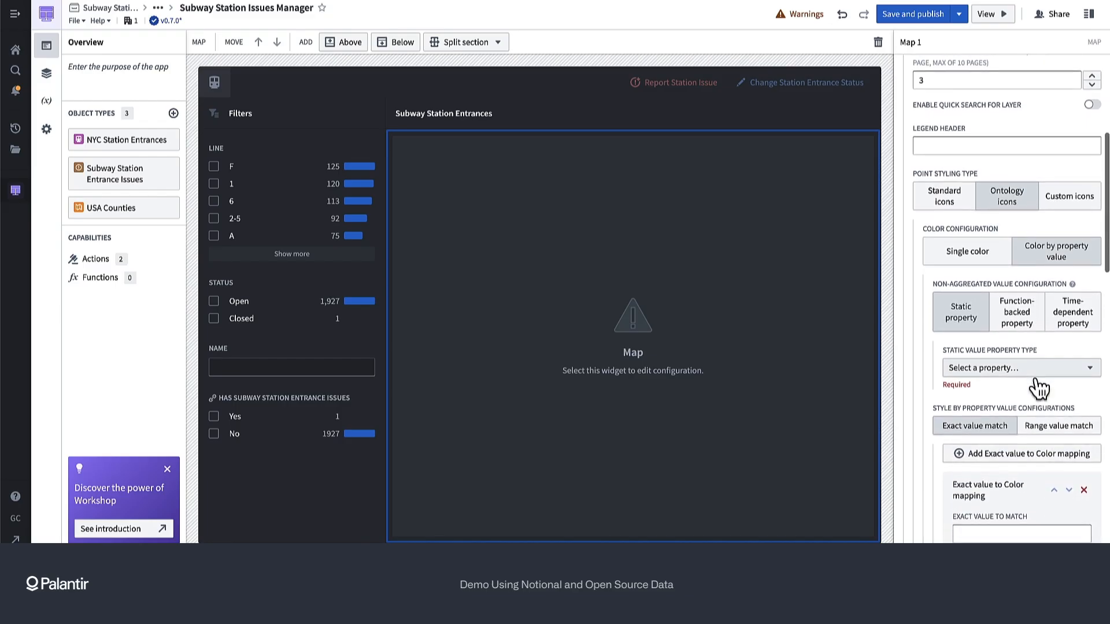
left_click(1036, 368)
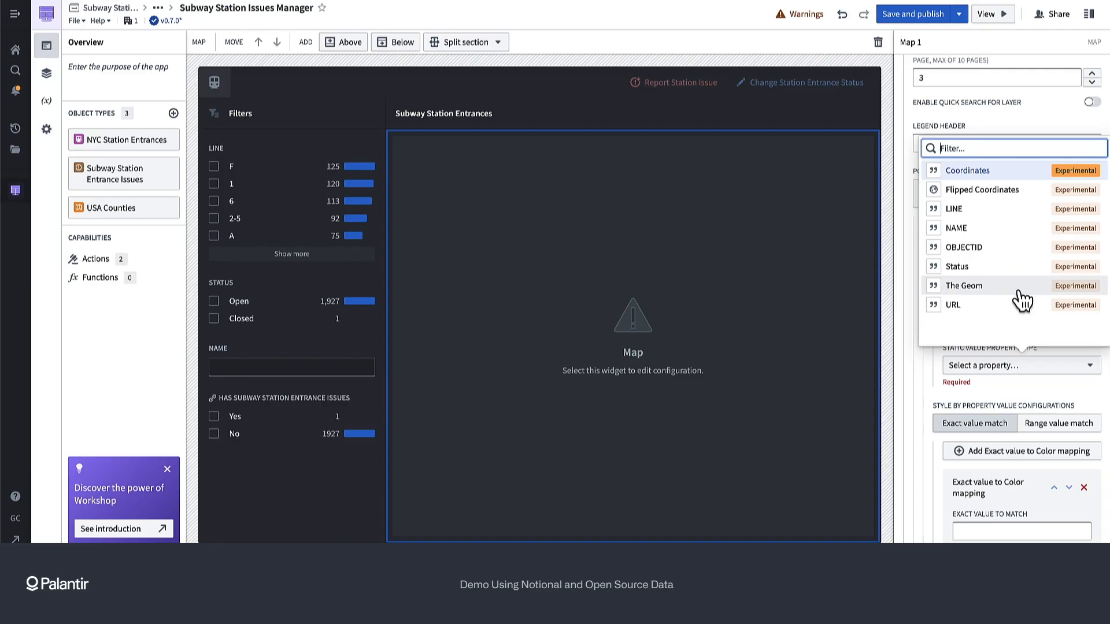
left_click(1004, 267)
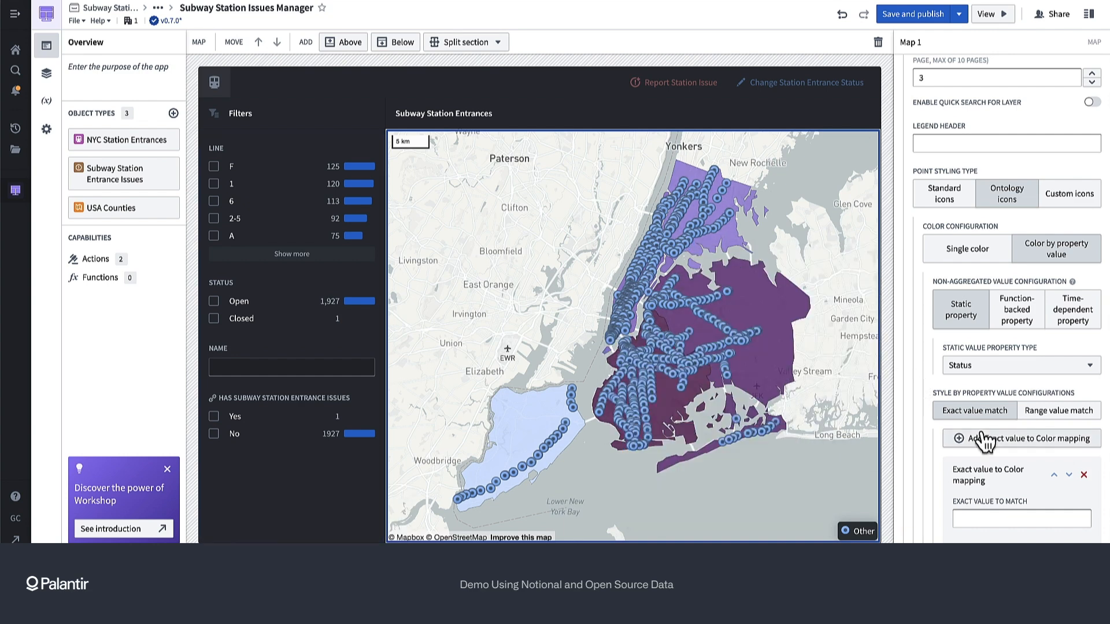
Step: Map the exact Status value Closed to the color Red 5 and check the entrance points around Brooklyn on the map
scroll(983, 438, "down", 1)
left_click(991, 480)
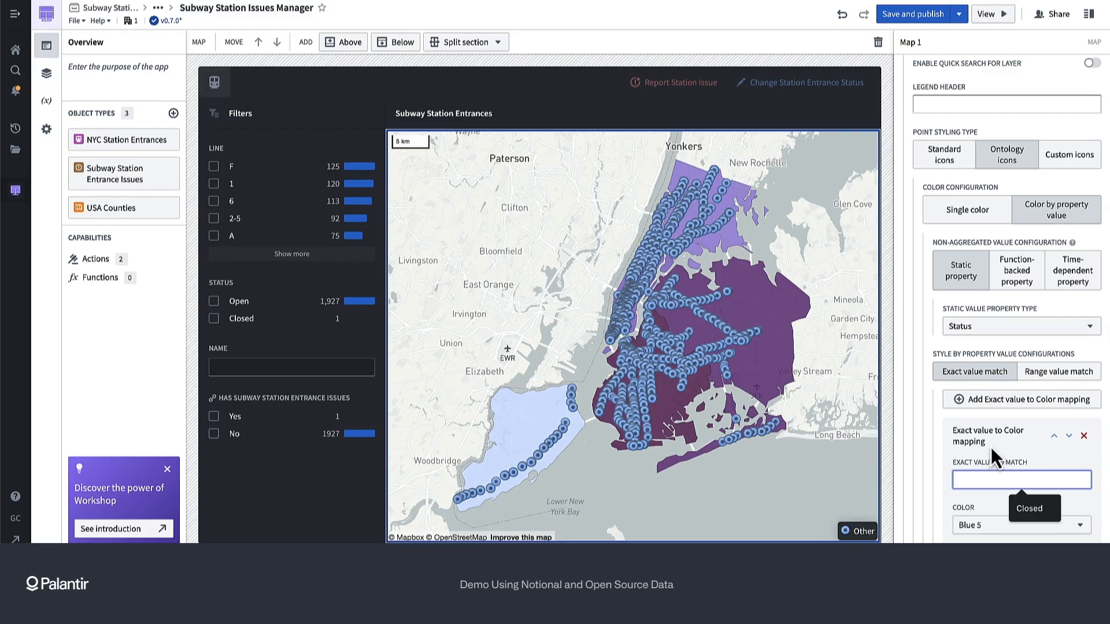
left_click(1034, 508)
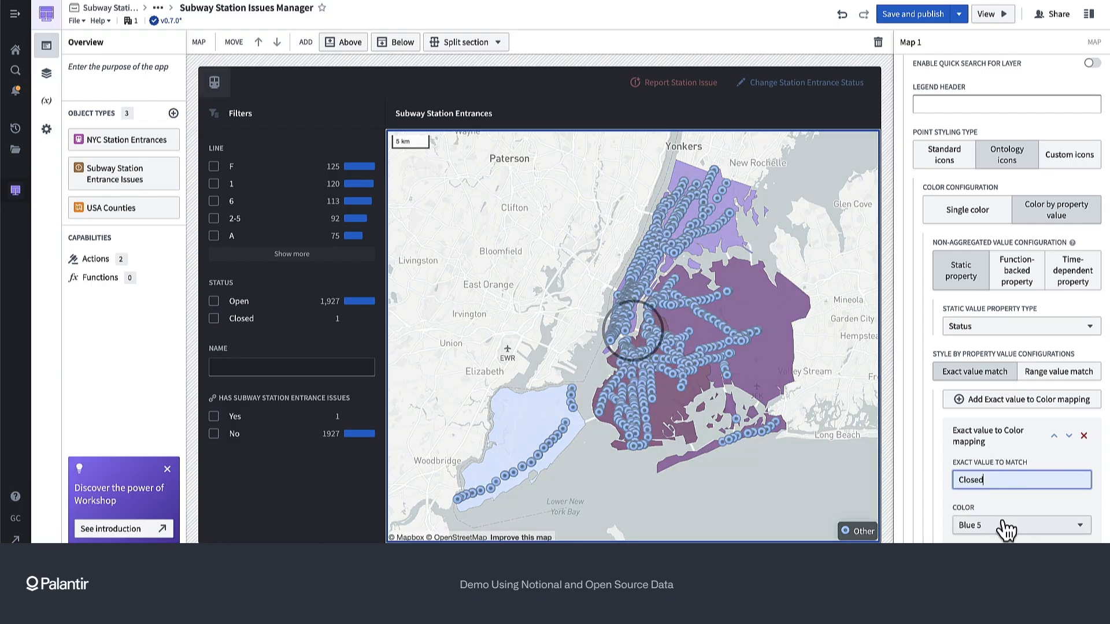
left_click(1005, 527)
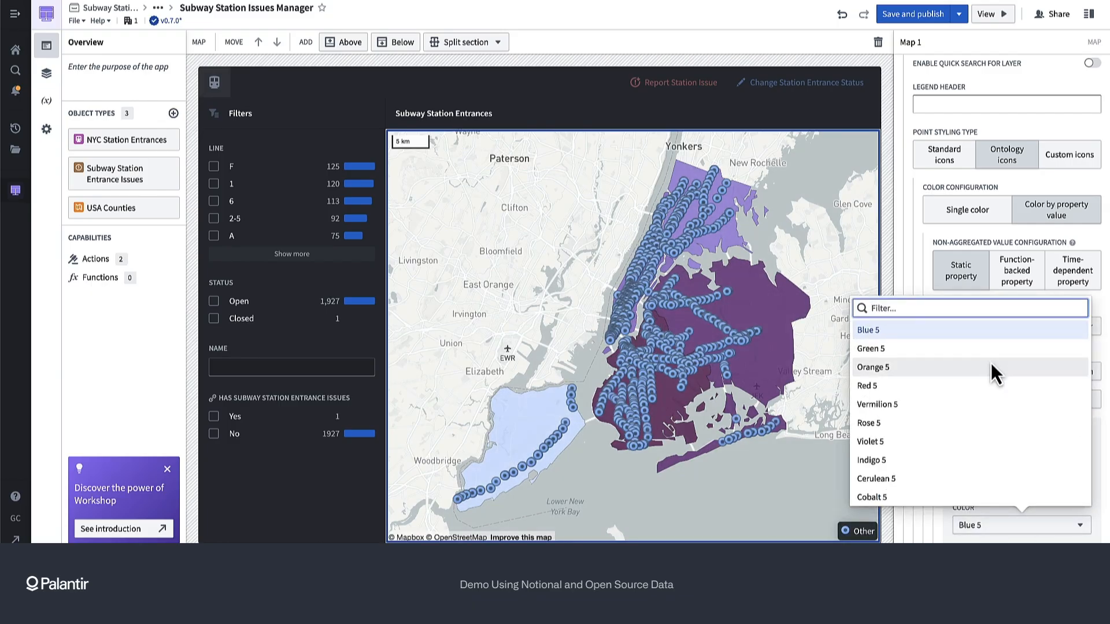
type("red")
left_click(905, 501)
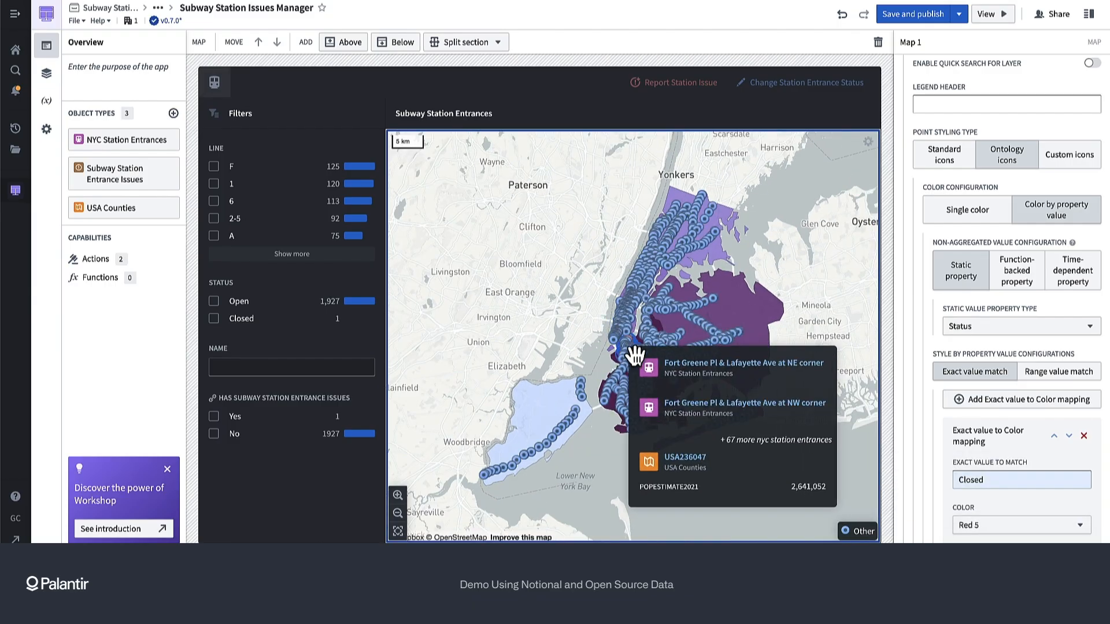
scroll(632, 352, "up", 2)
scroll(634, 353, "up", 5)
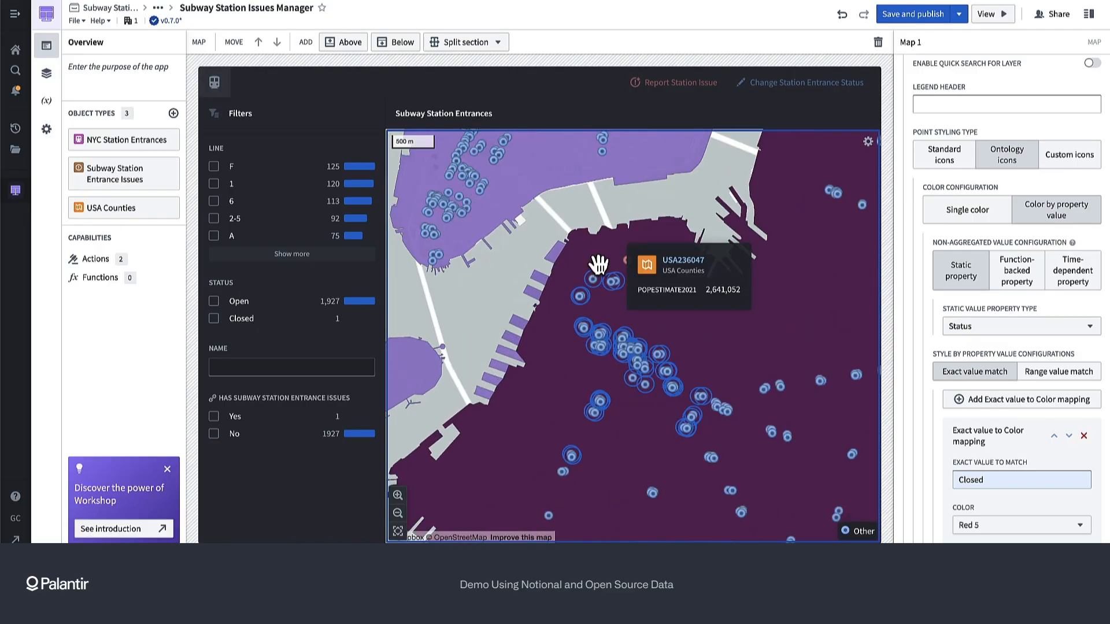